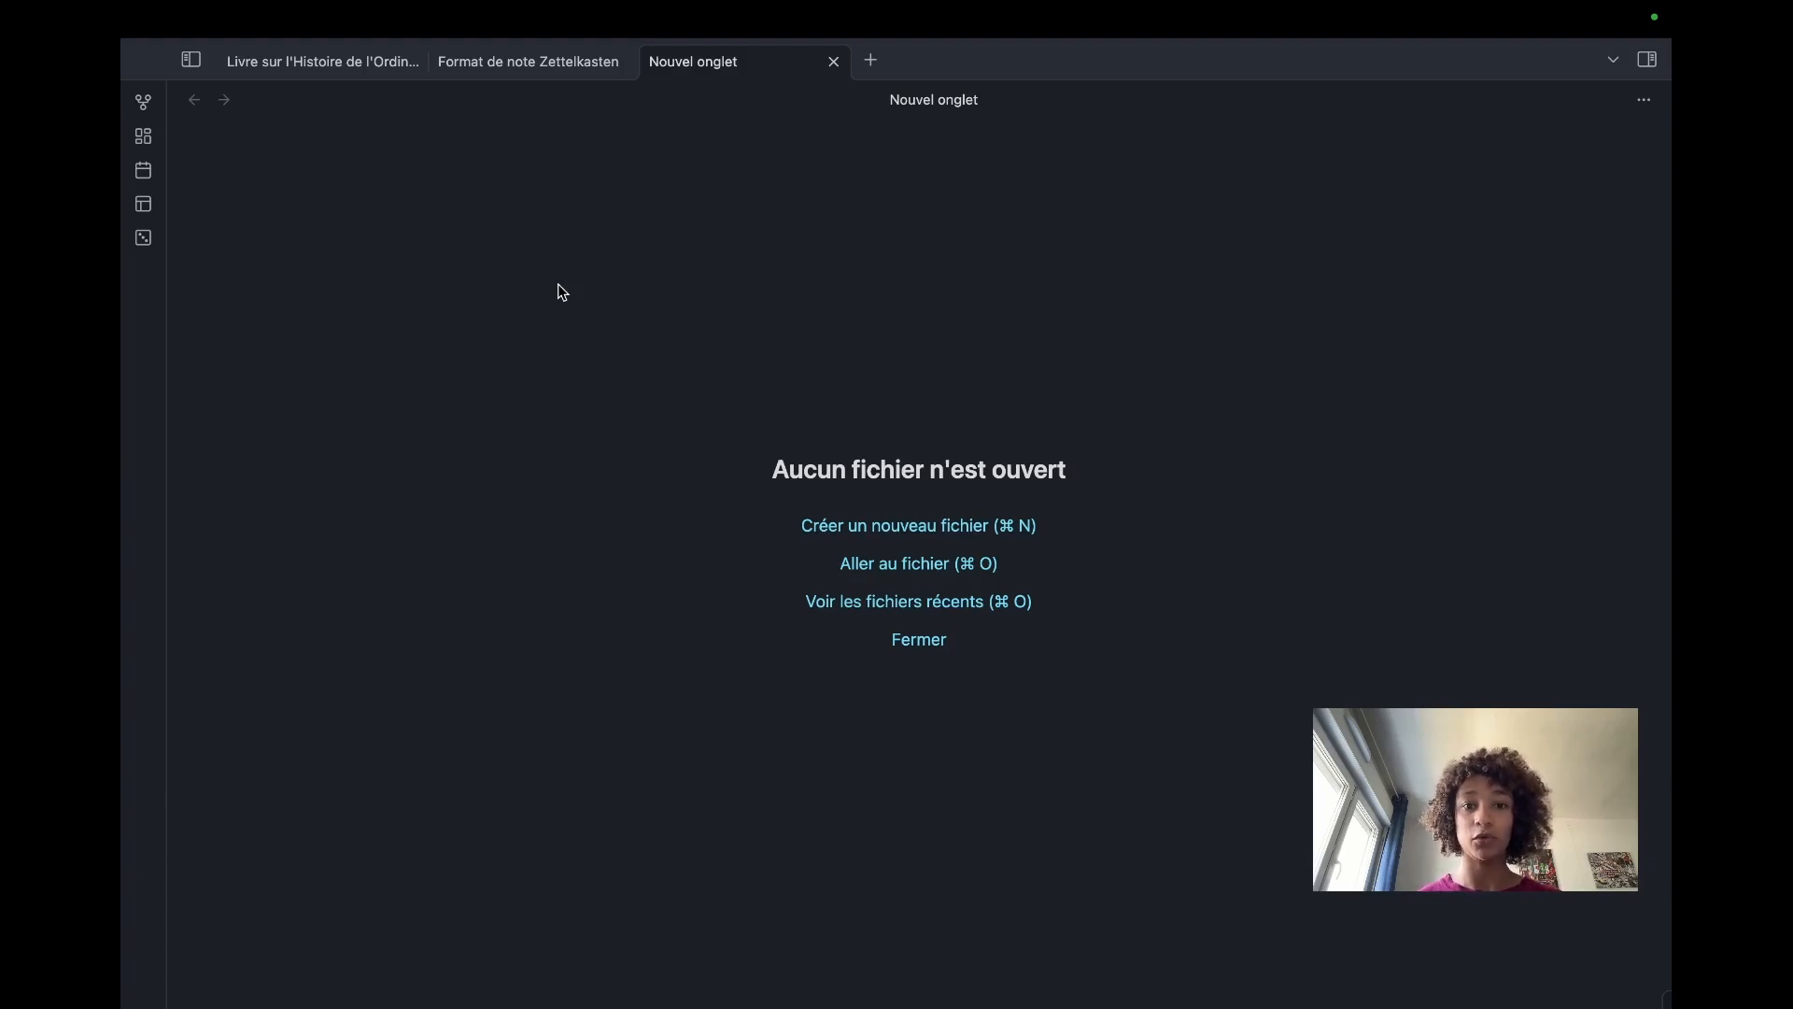
# Step: Open the note "Livre sur l'Histoire de l'Ordinateur" and look over its contents
pyautogui.click(279, 58)
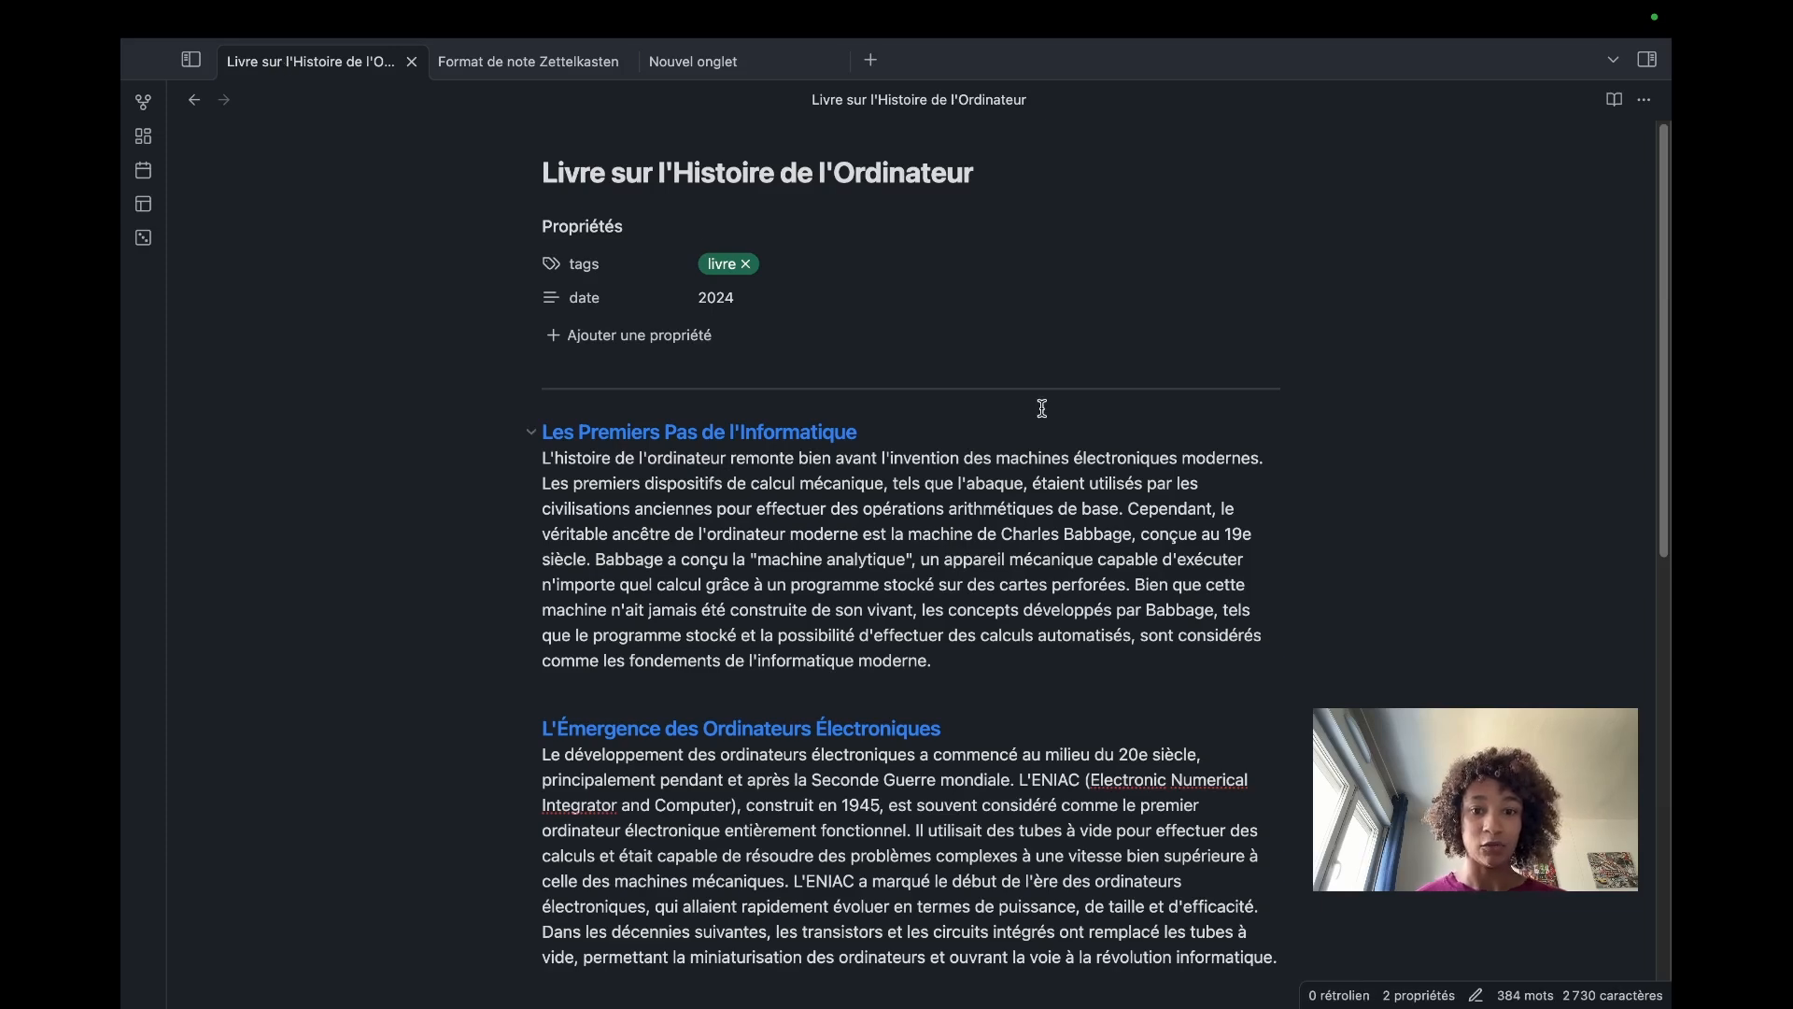
pyautogui.scroll(5, 1043, 408)
pyautogui.scroll(-4, 1046, 416)
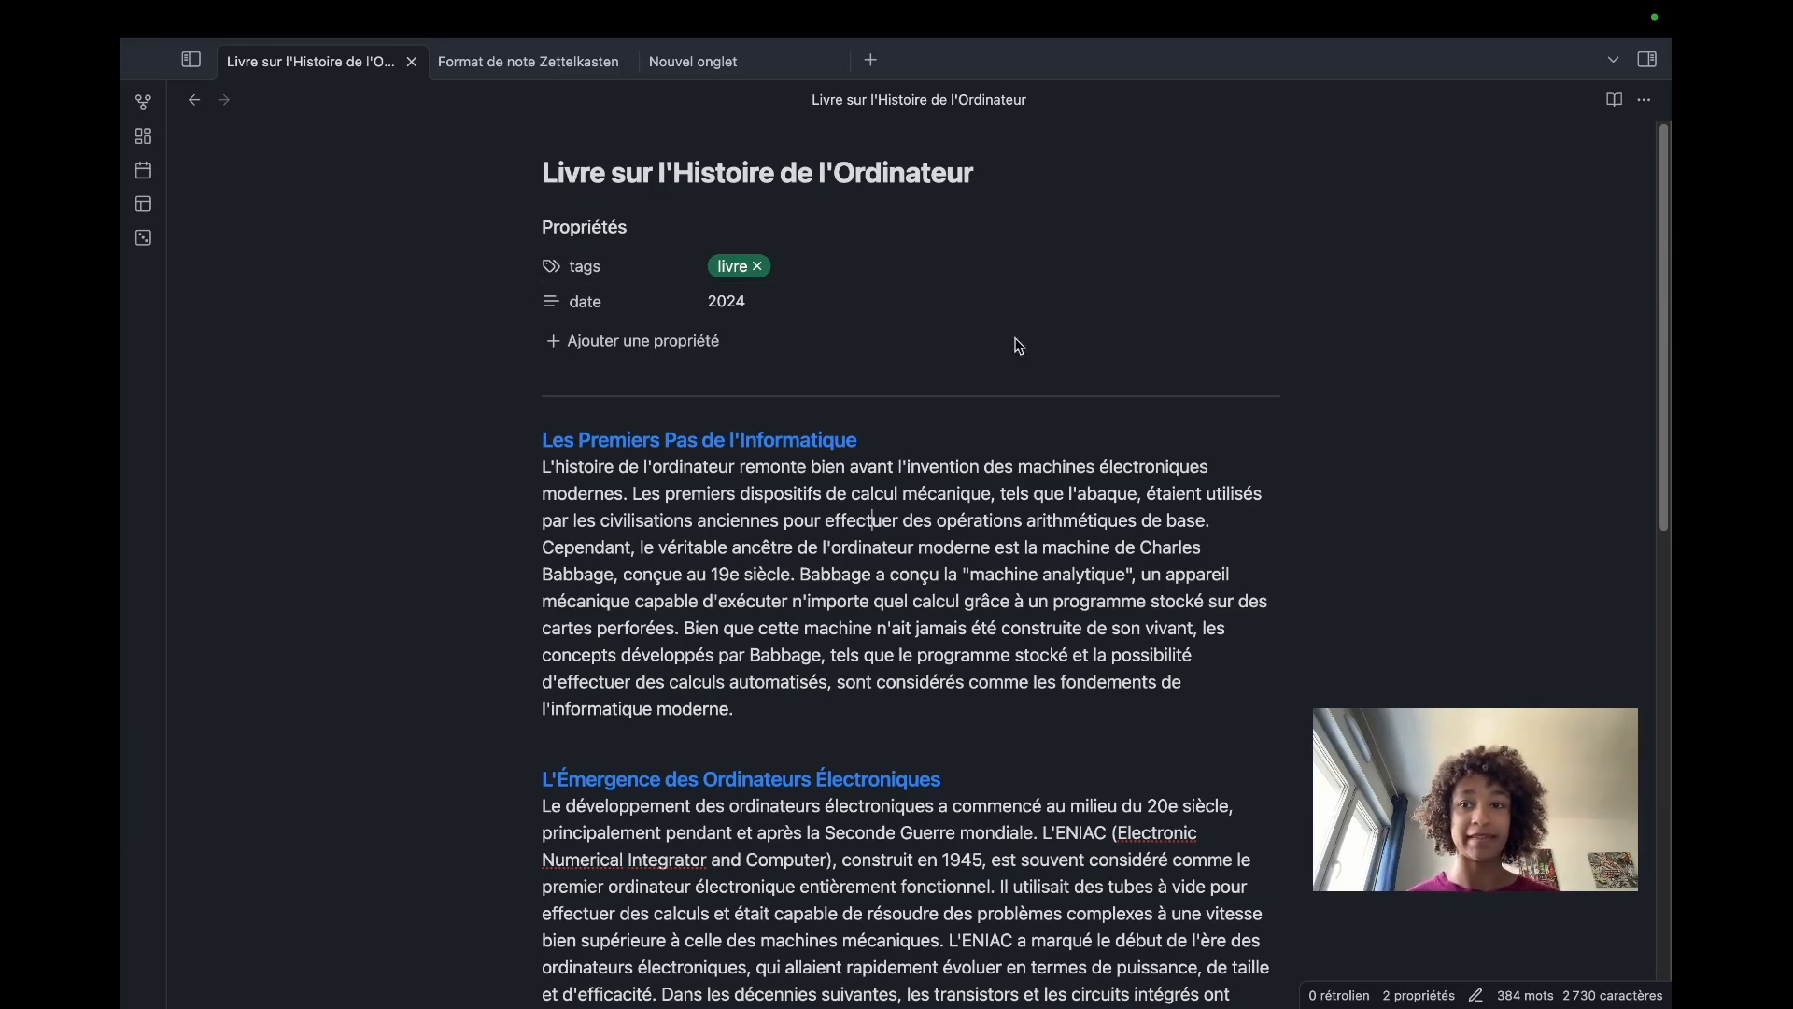
# Step: Show the note in source mode and examine its YAML properties, heading markup and the paragraph formatting options for a word
pyautogui.click(1645, 100)
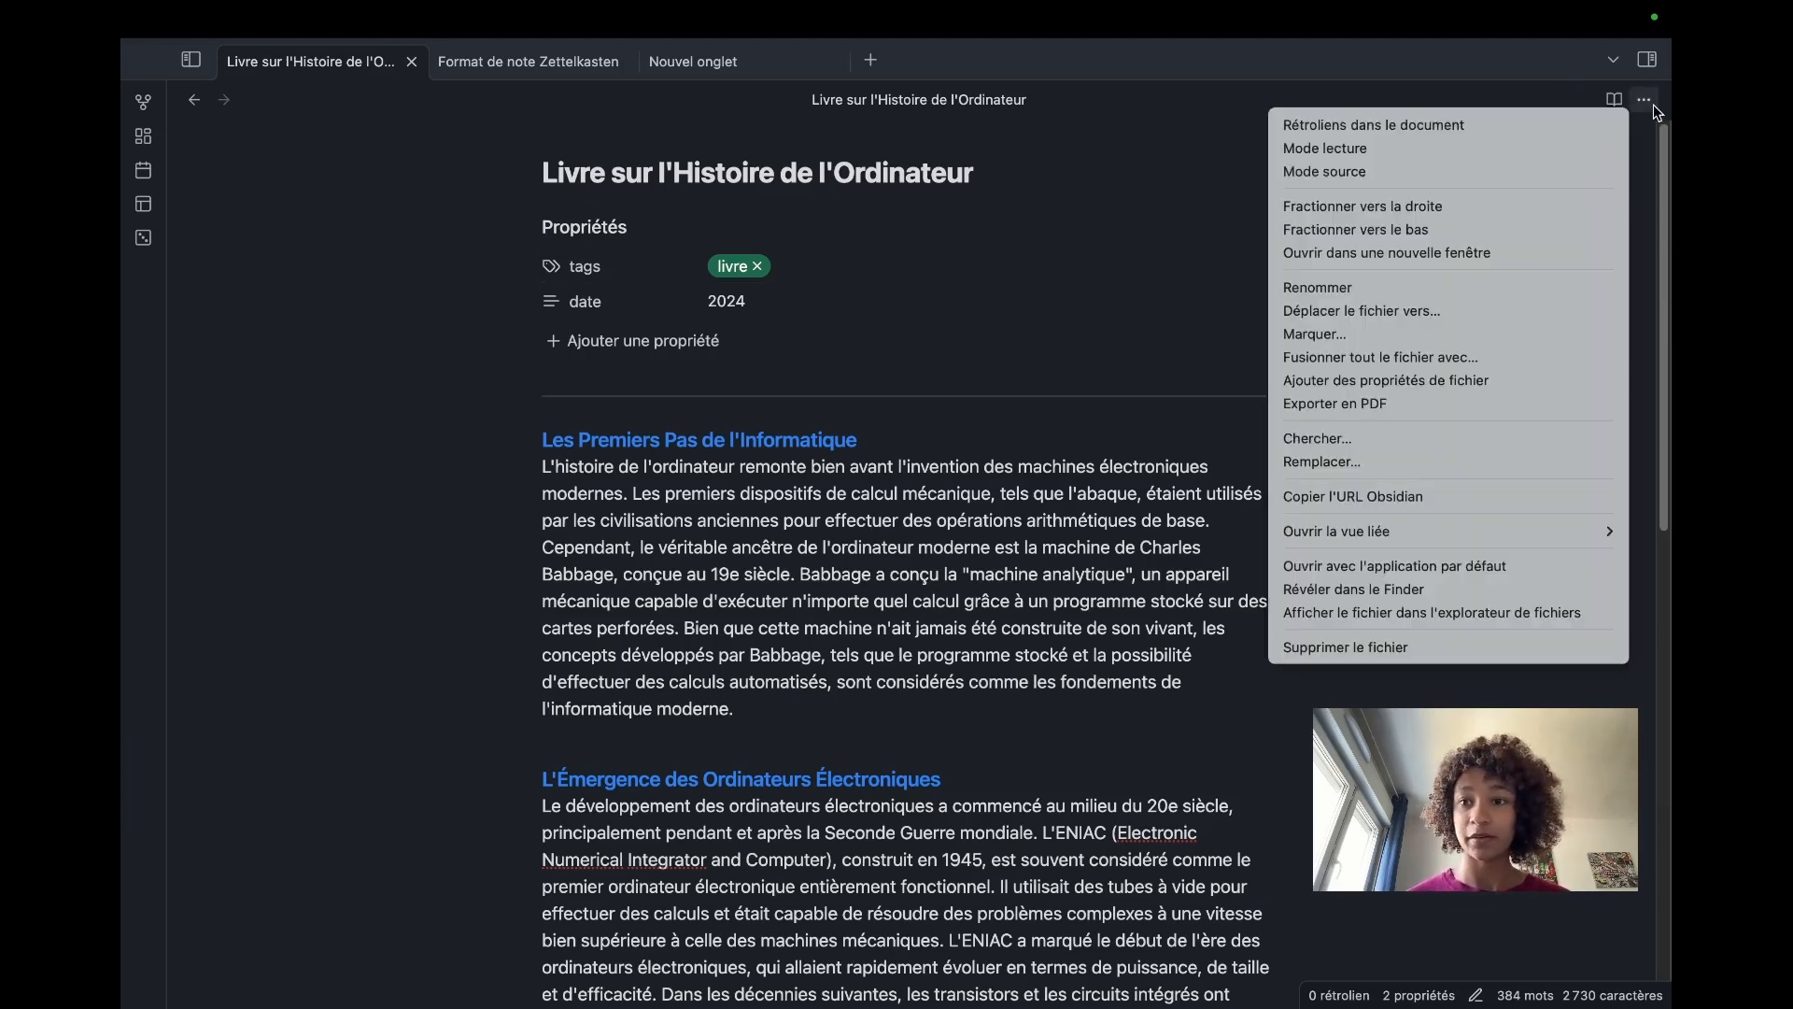
pyautogui.click(1372, 172)
pyautogui.moveTo(611, 327); pyautogui.dragTo(523, 231)
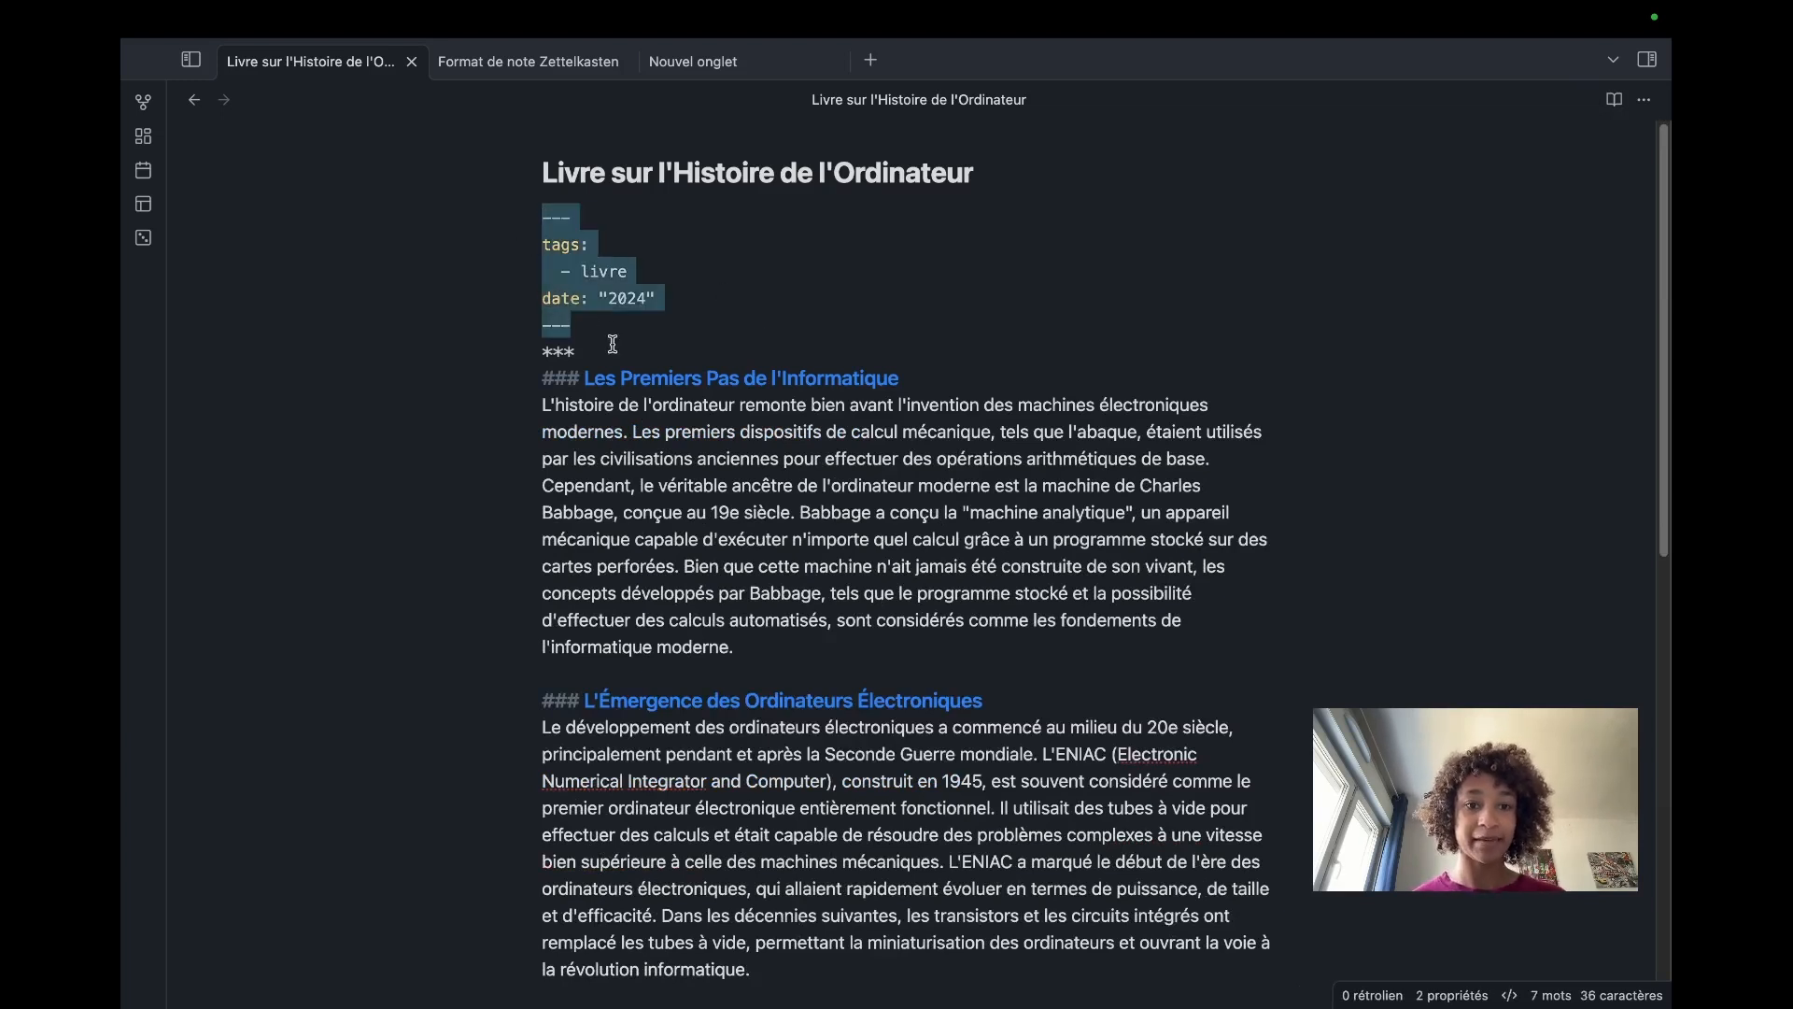
pyautogui.moveTo(589, 346); pyautogui.dragTo(901, 378)
pyautogui.doubleClick(841, 459)
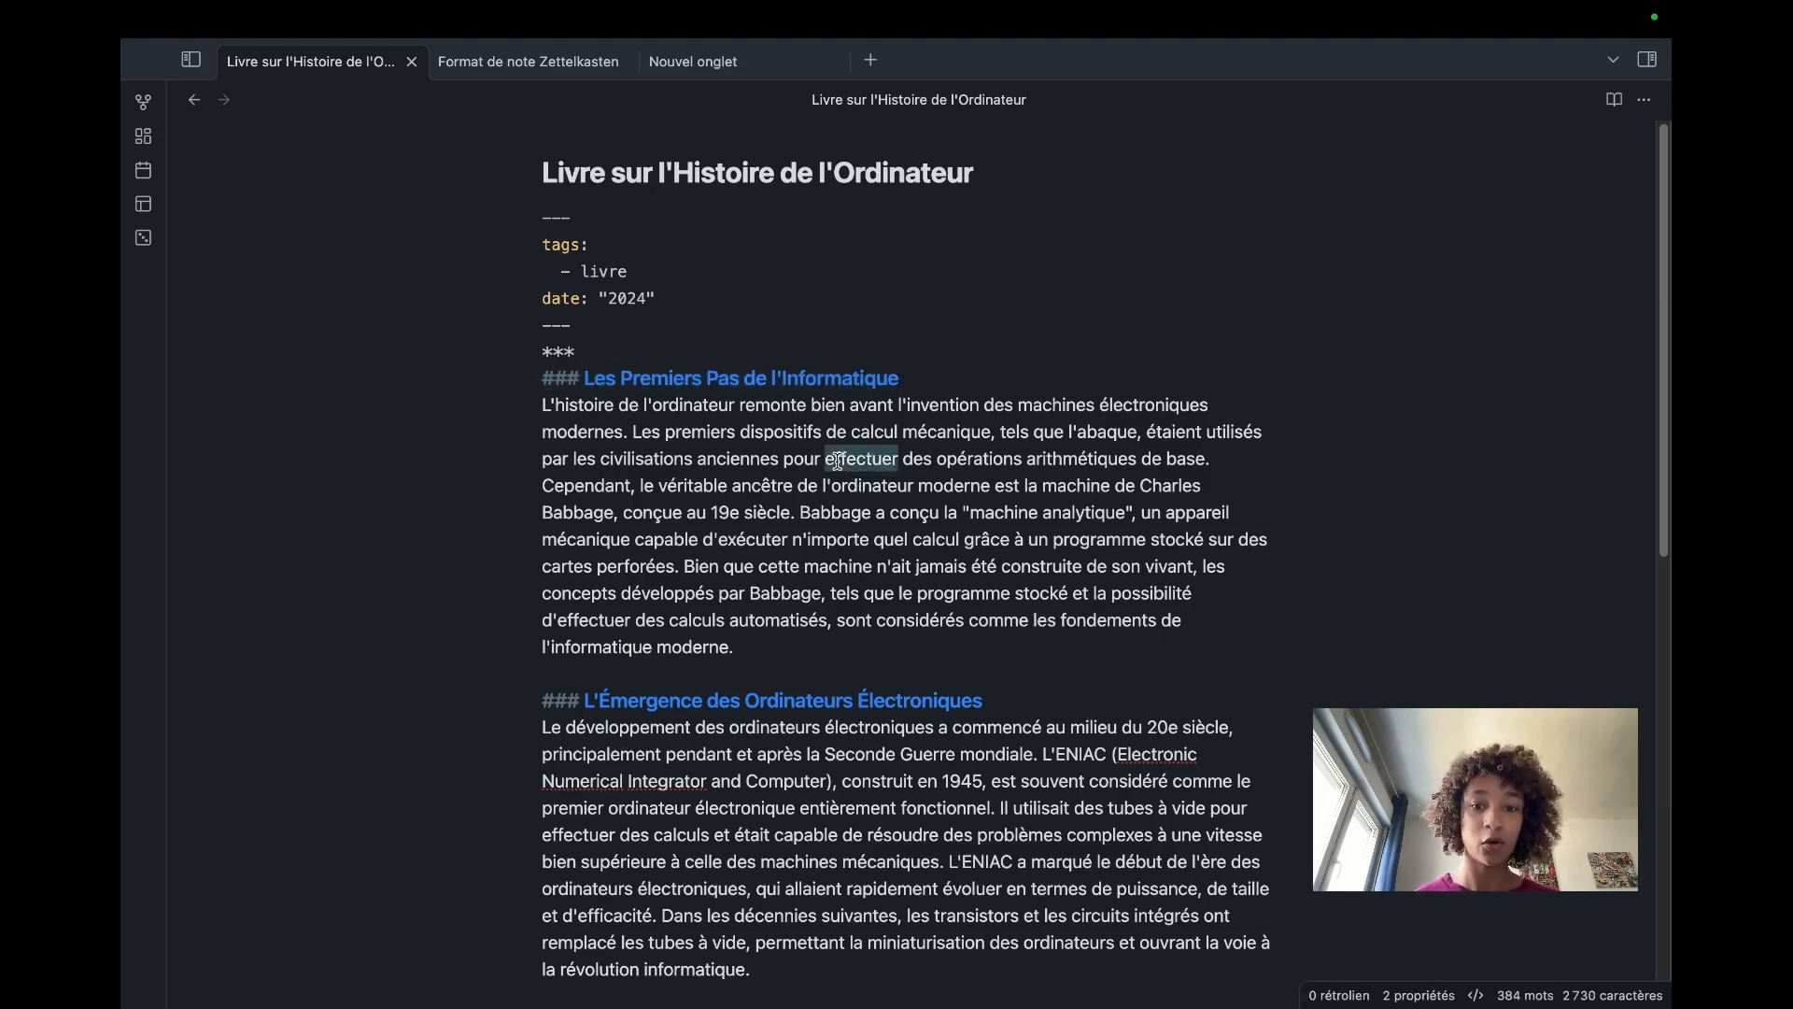
pyautogui.rightClick(841, 459)
pyautogui.moveTo(916, 584)
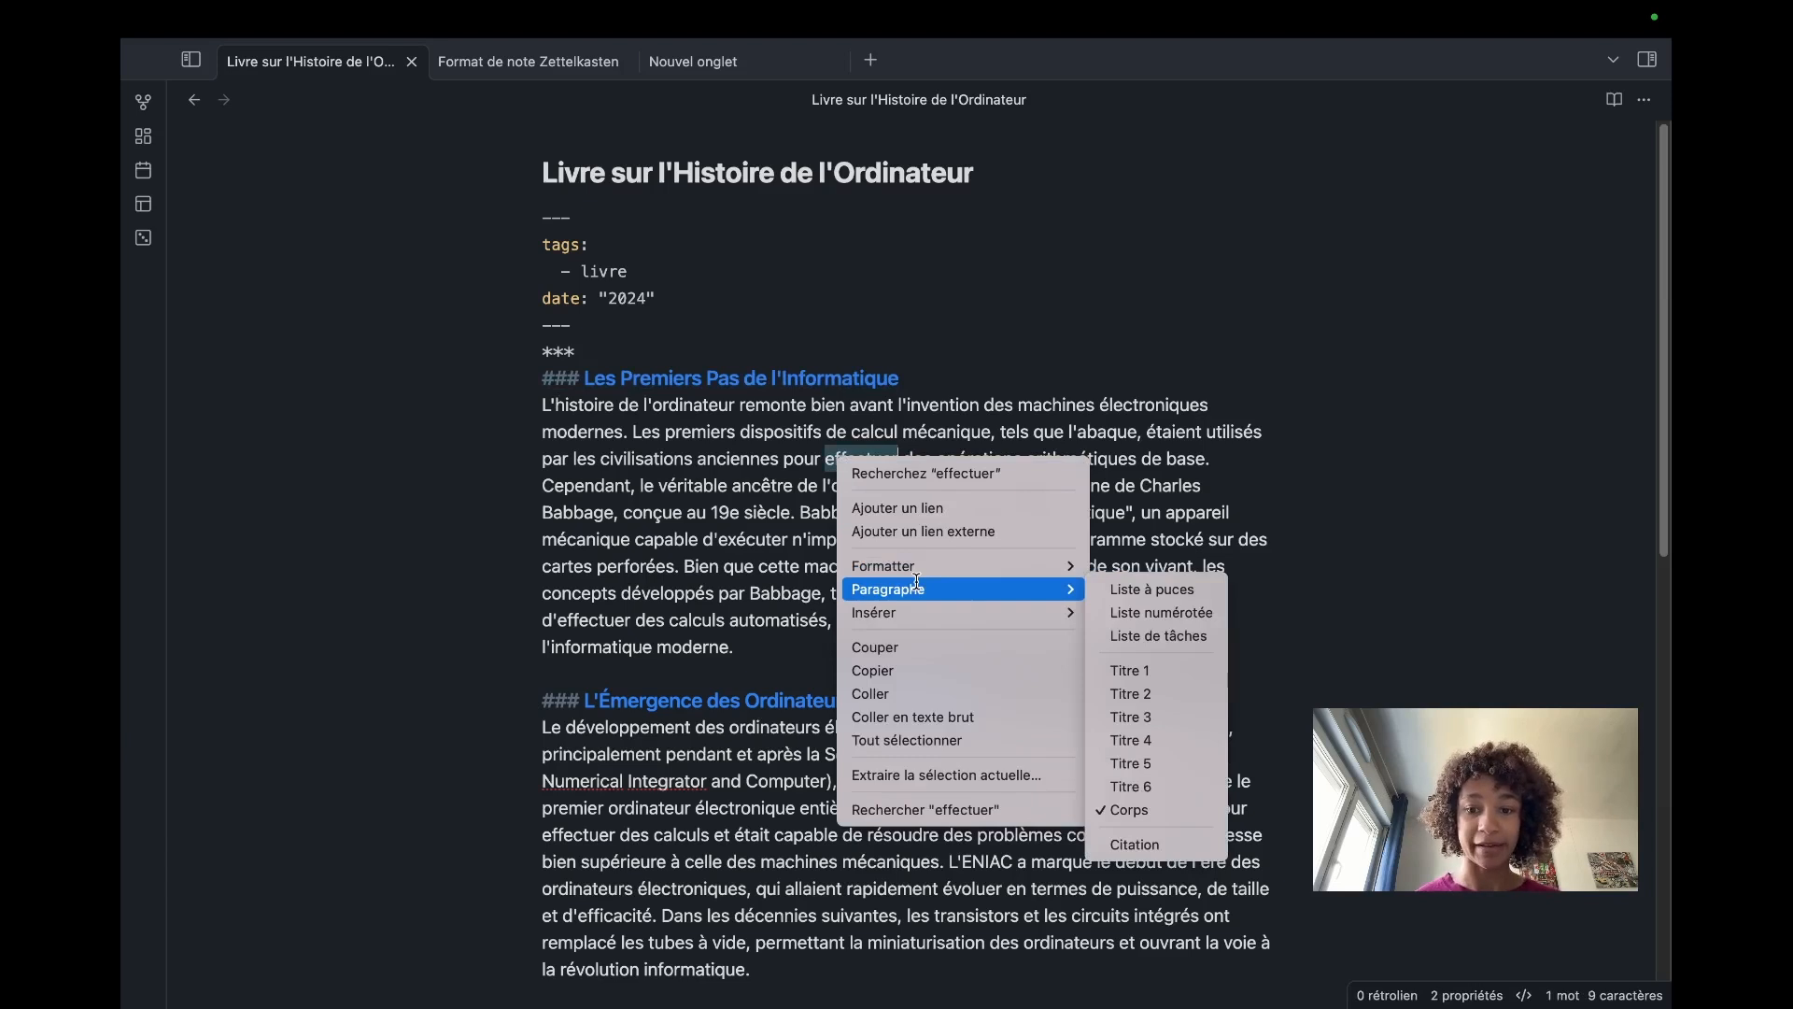
pyautogui.click(696, 555)
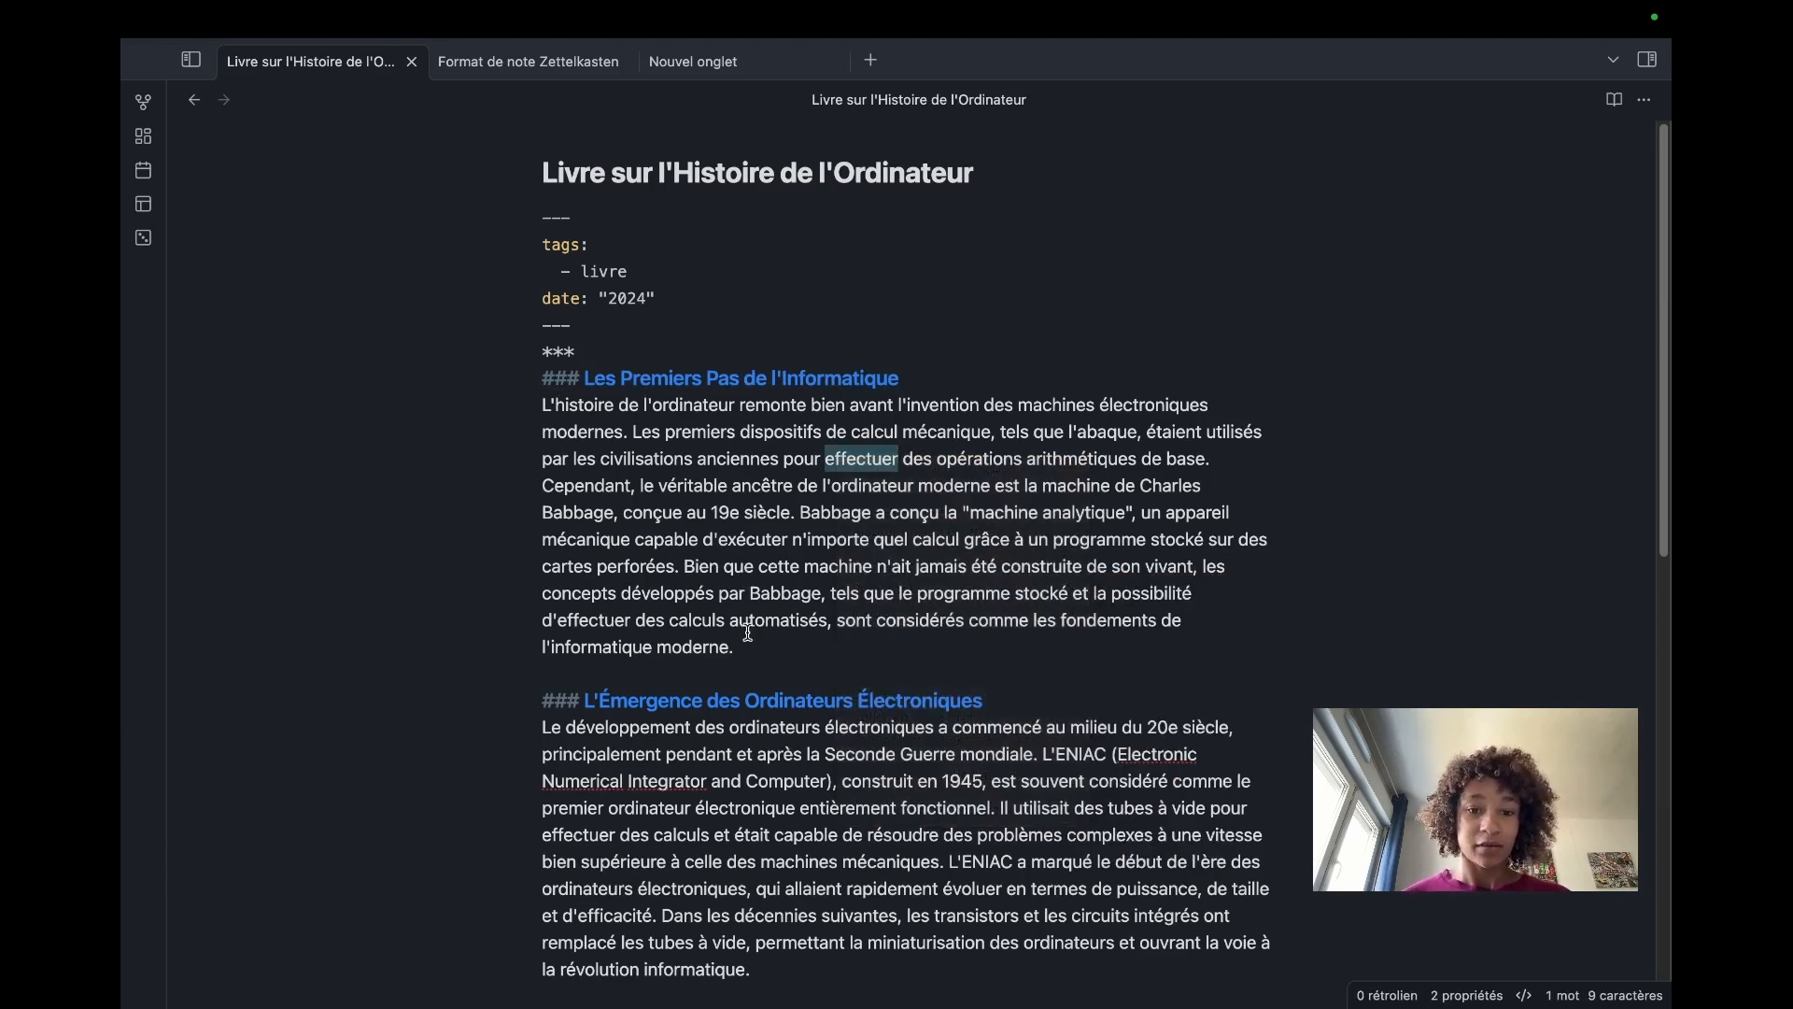
# Step: Read through the note's raw Markdown sections, starting with the first paragraph, and turn source mode off again
pyautogui.moveTo(753, 649); pyautogui.dragTo(531, 420)
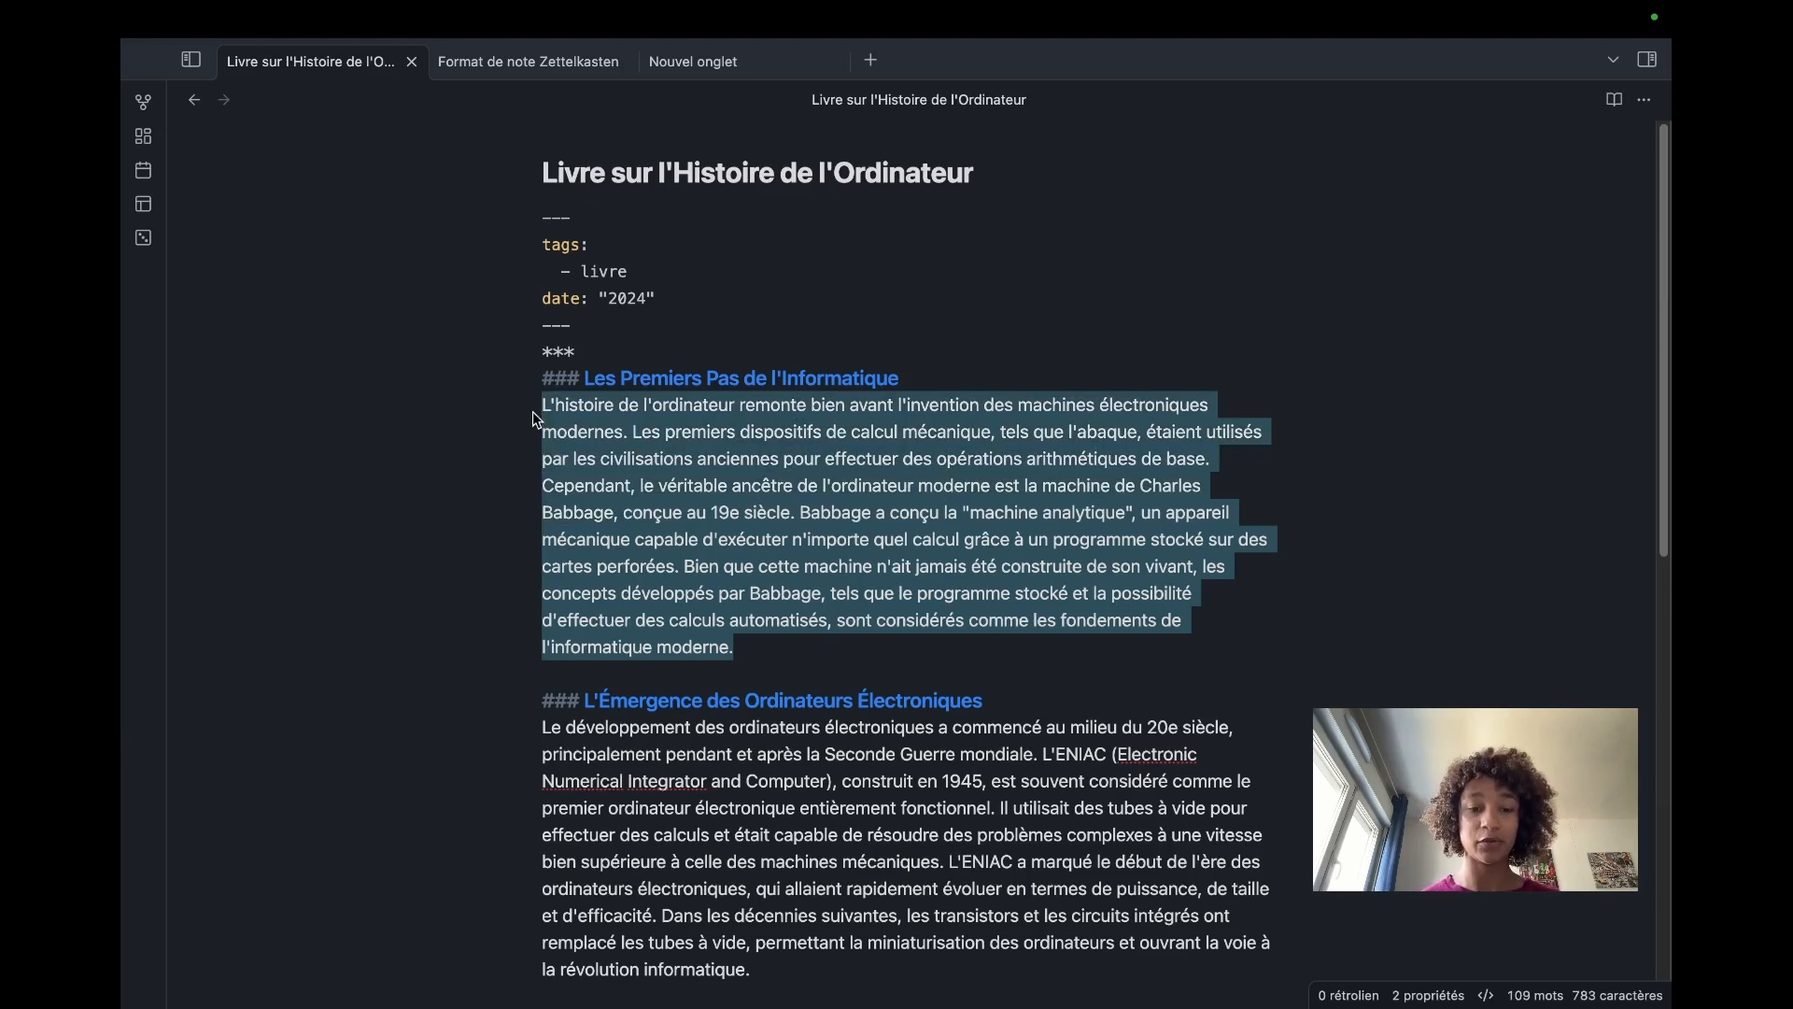
pyautogui.scroll(-2, 533, 418)
pyautogui.click(722, 552)
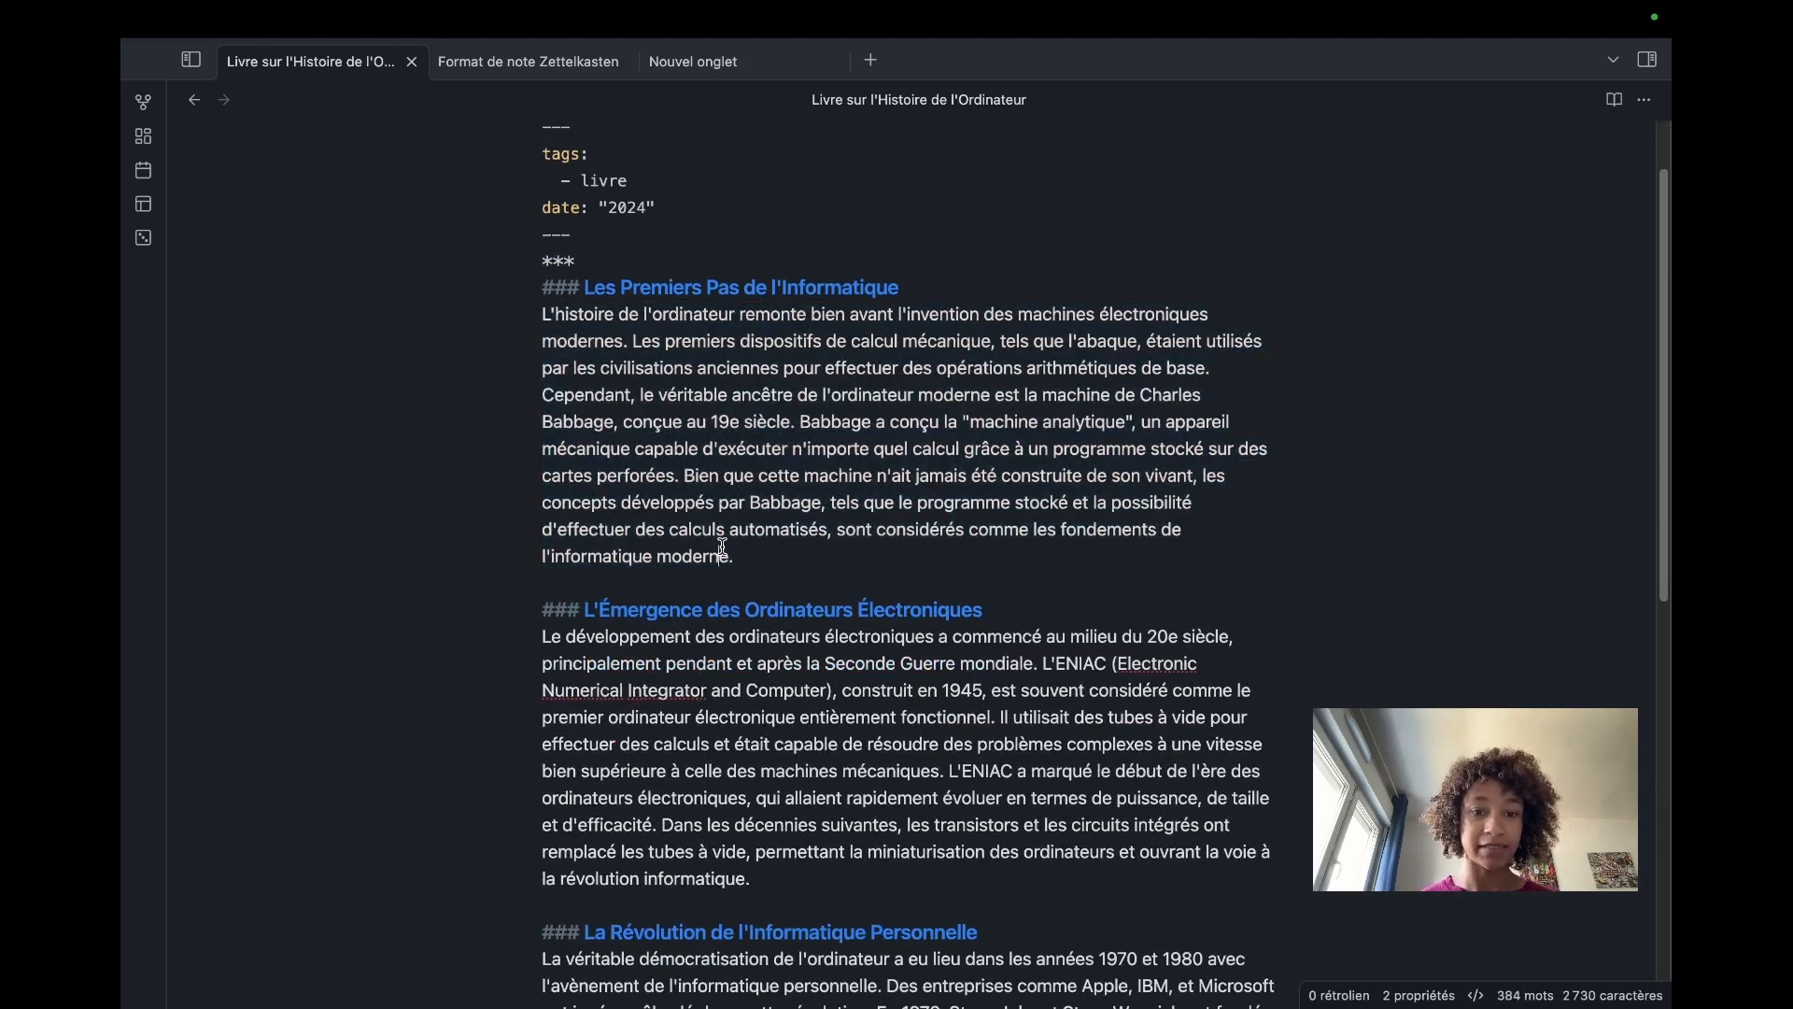
pyautogui.scroll(-6, 824, 621)
pyautogui.scroll(-4, 823, 621)
pyautogui.scroll(3, 824, 622)
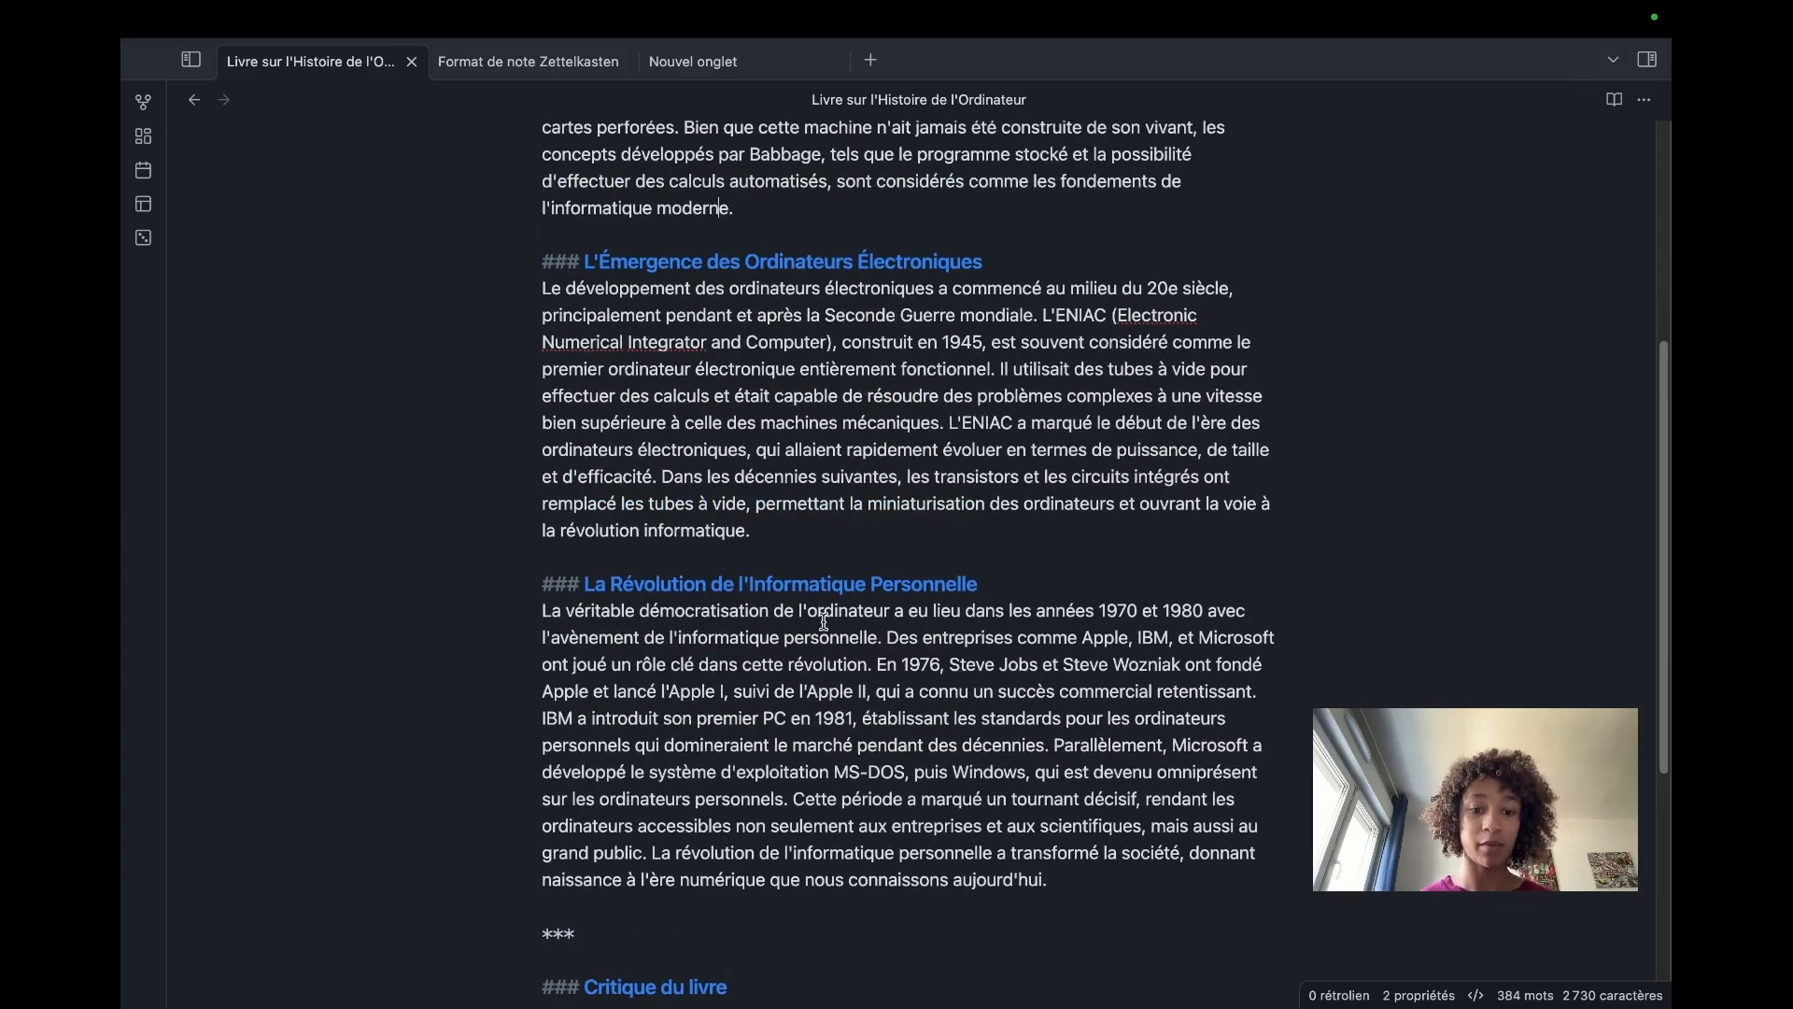
pyautogui.scroll(9, 824, 621)
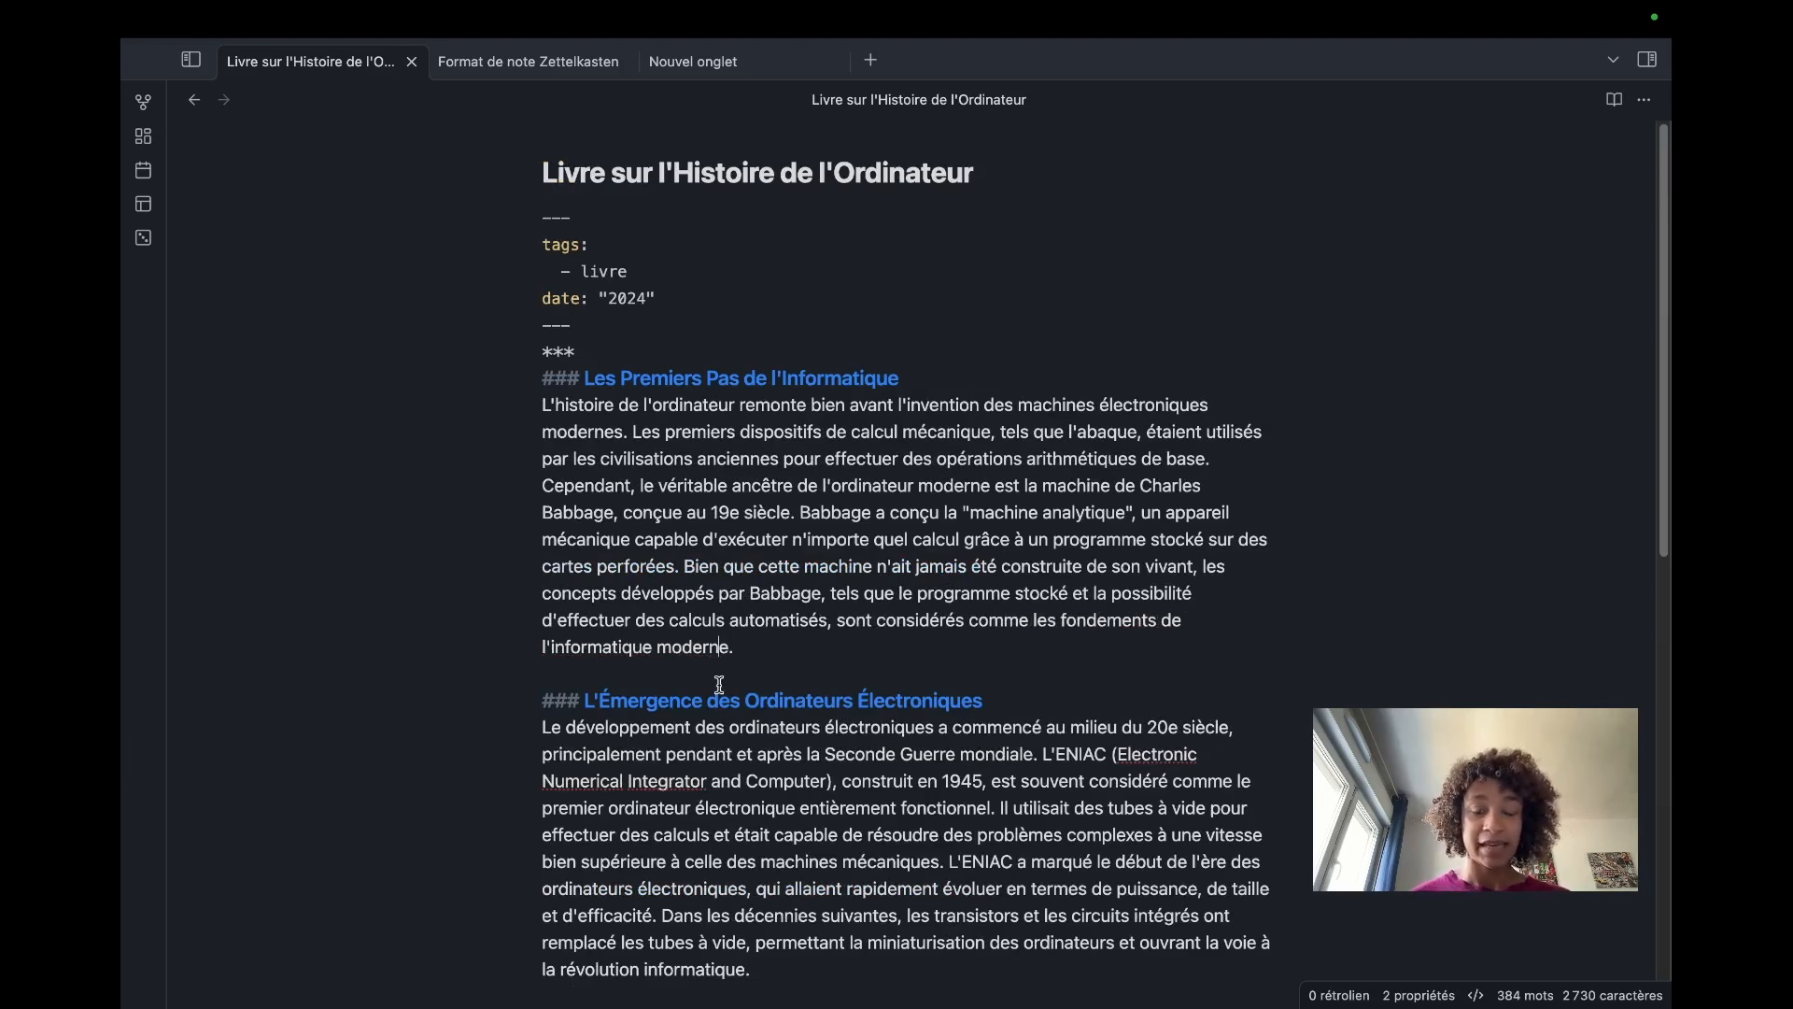
pyautogui.click(1644, 99)
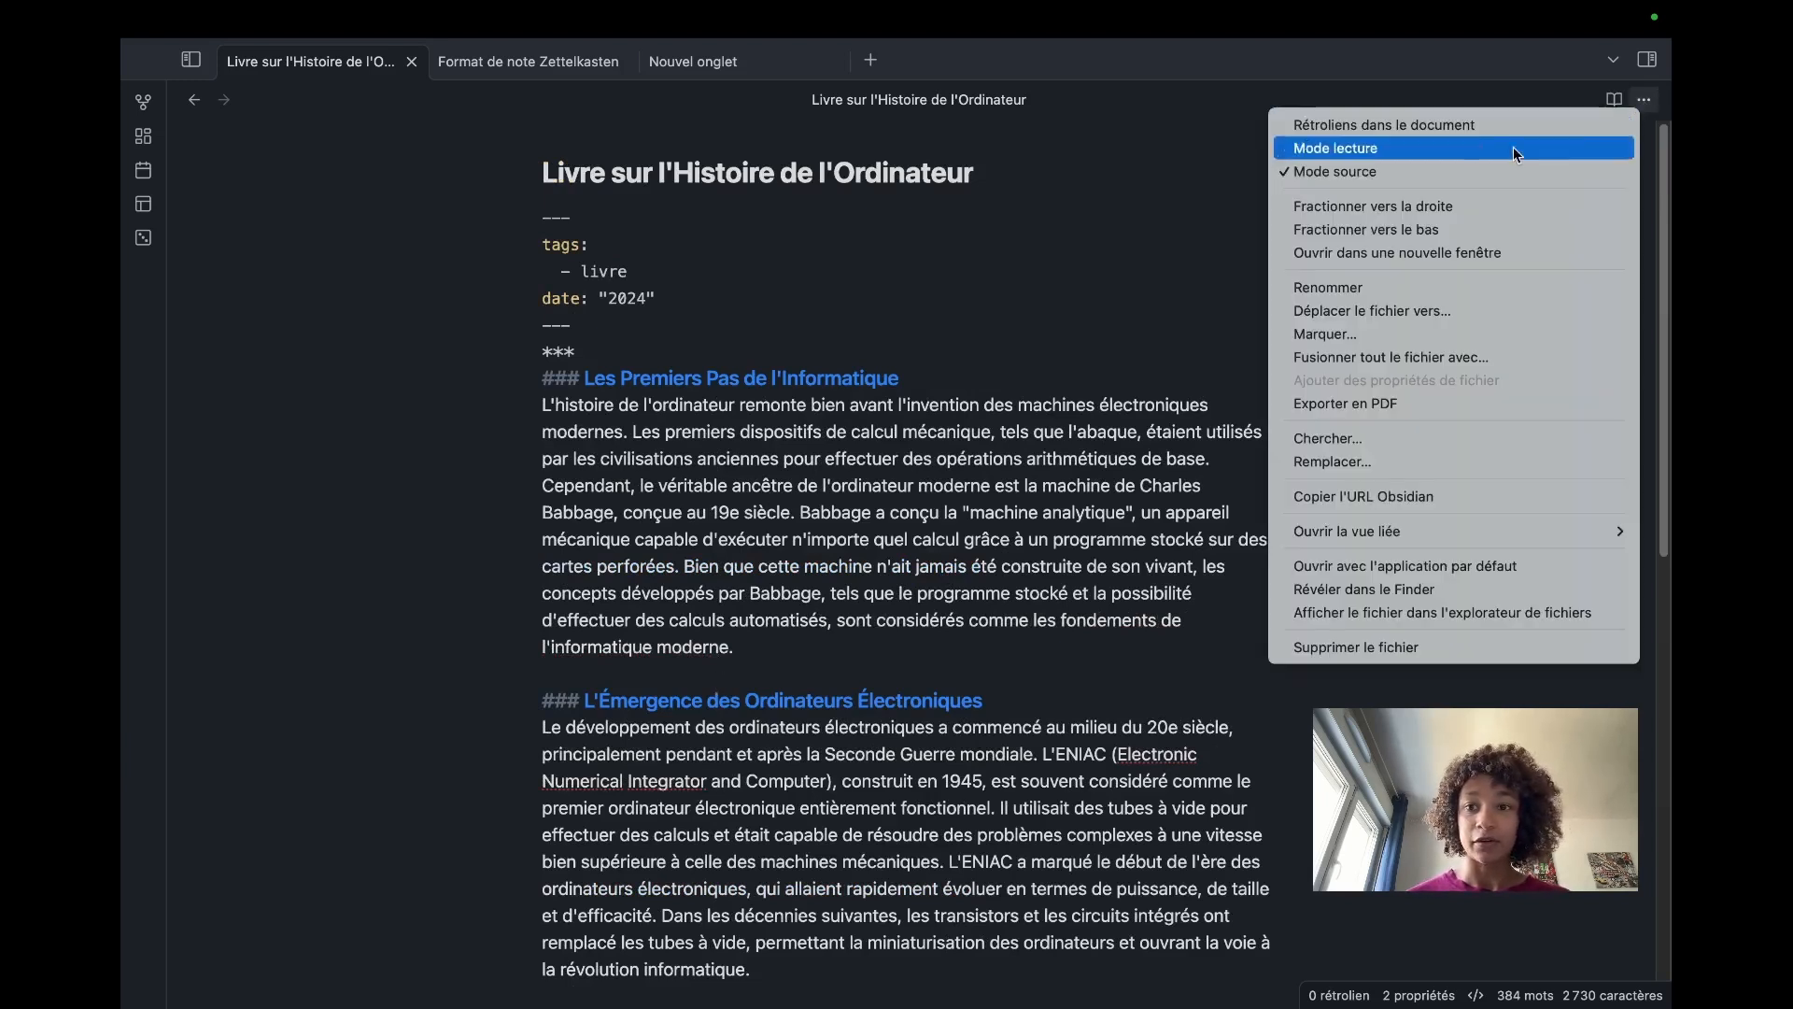
pyautogui.click(1371, 173)
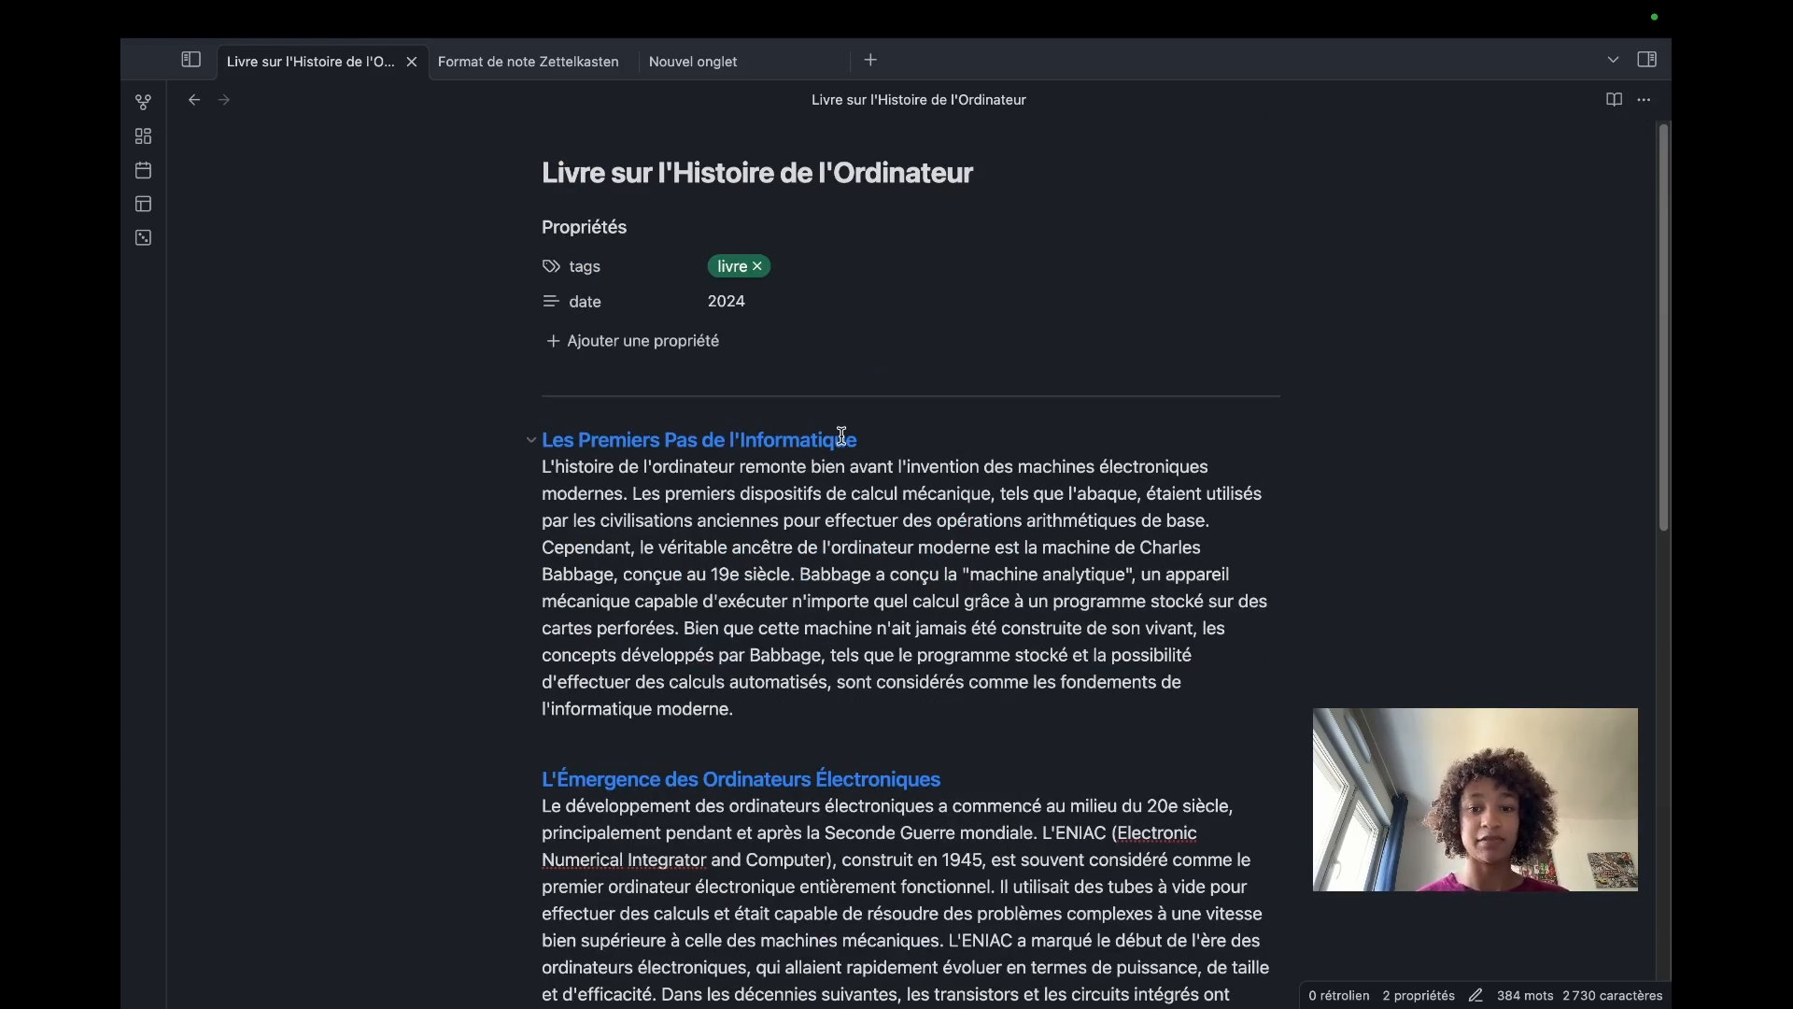
# Step: Cut the section "Les Premiers Pas de l'Informatique" with its heading from the book note and paste it into a new note
pyautogui.moveTo(735, 710); pyautogui.dragTo(541, 440)
pyautogui.press('super+c')
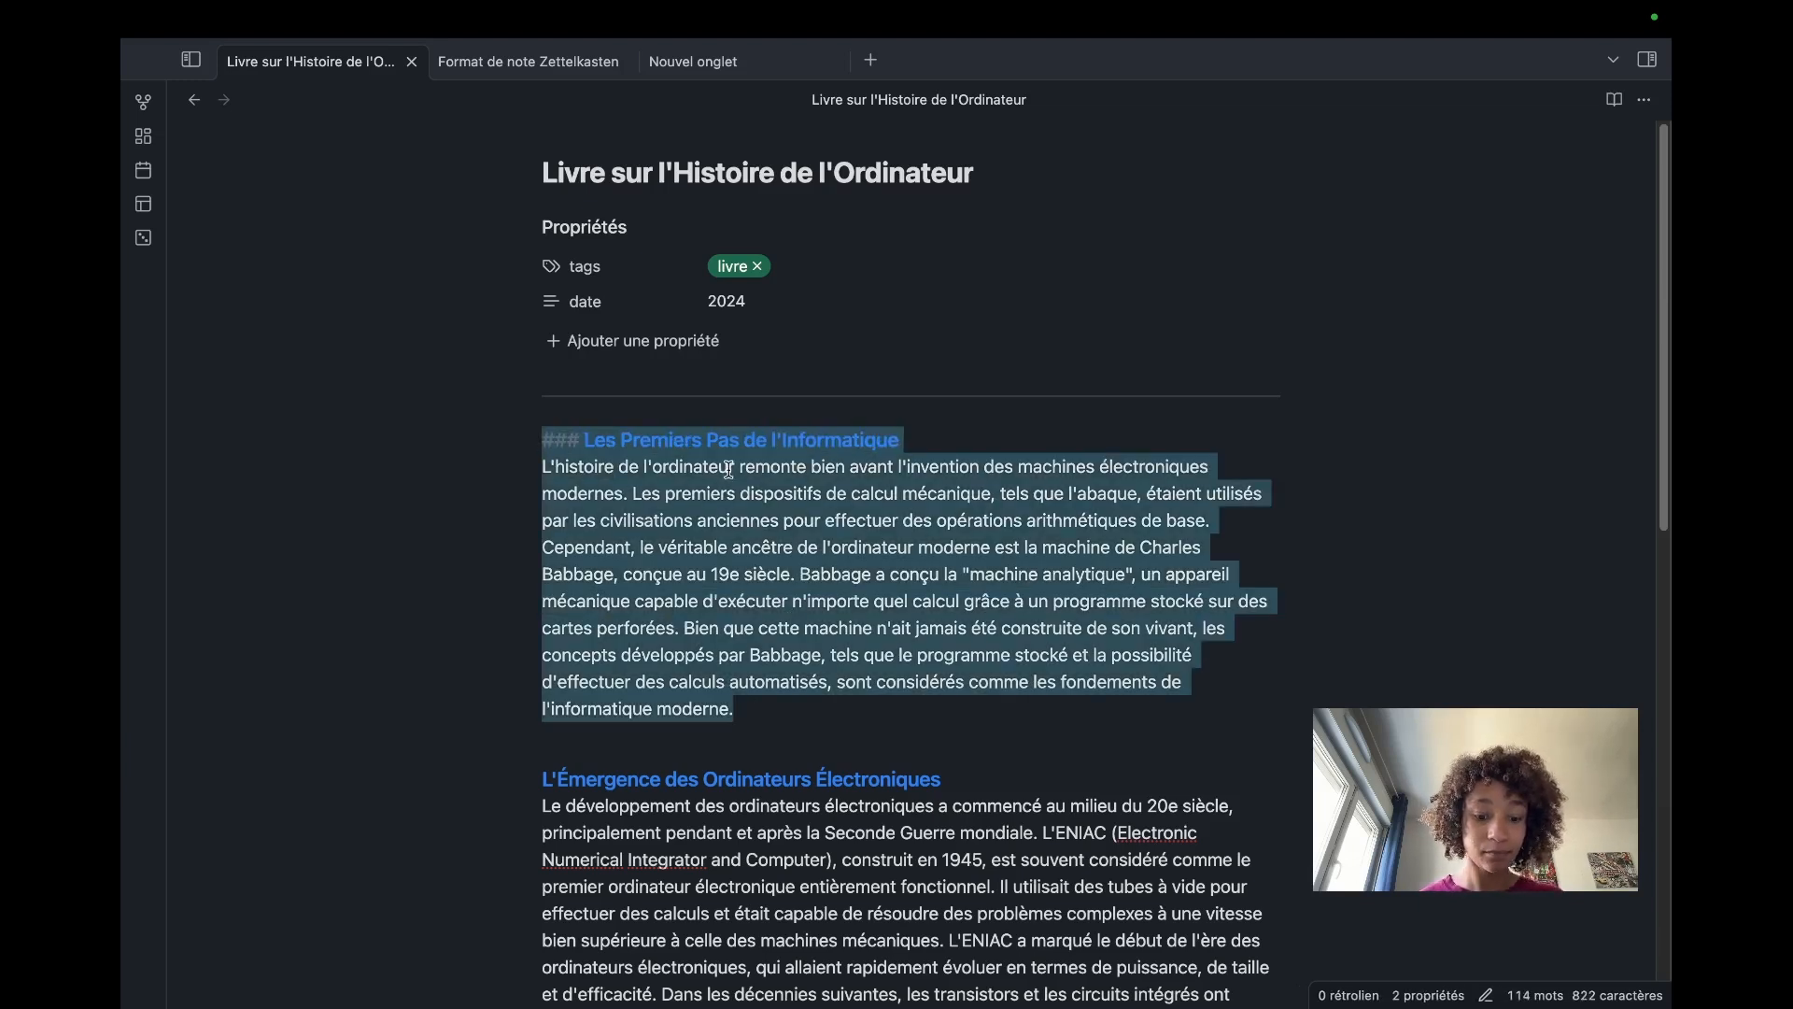
pyautogui.press('BackSpace')
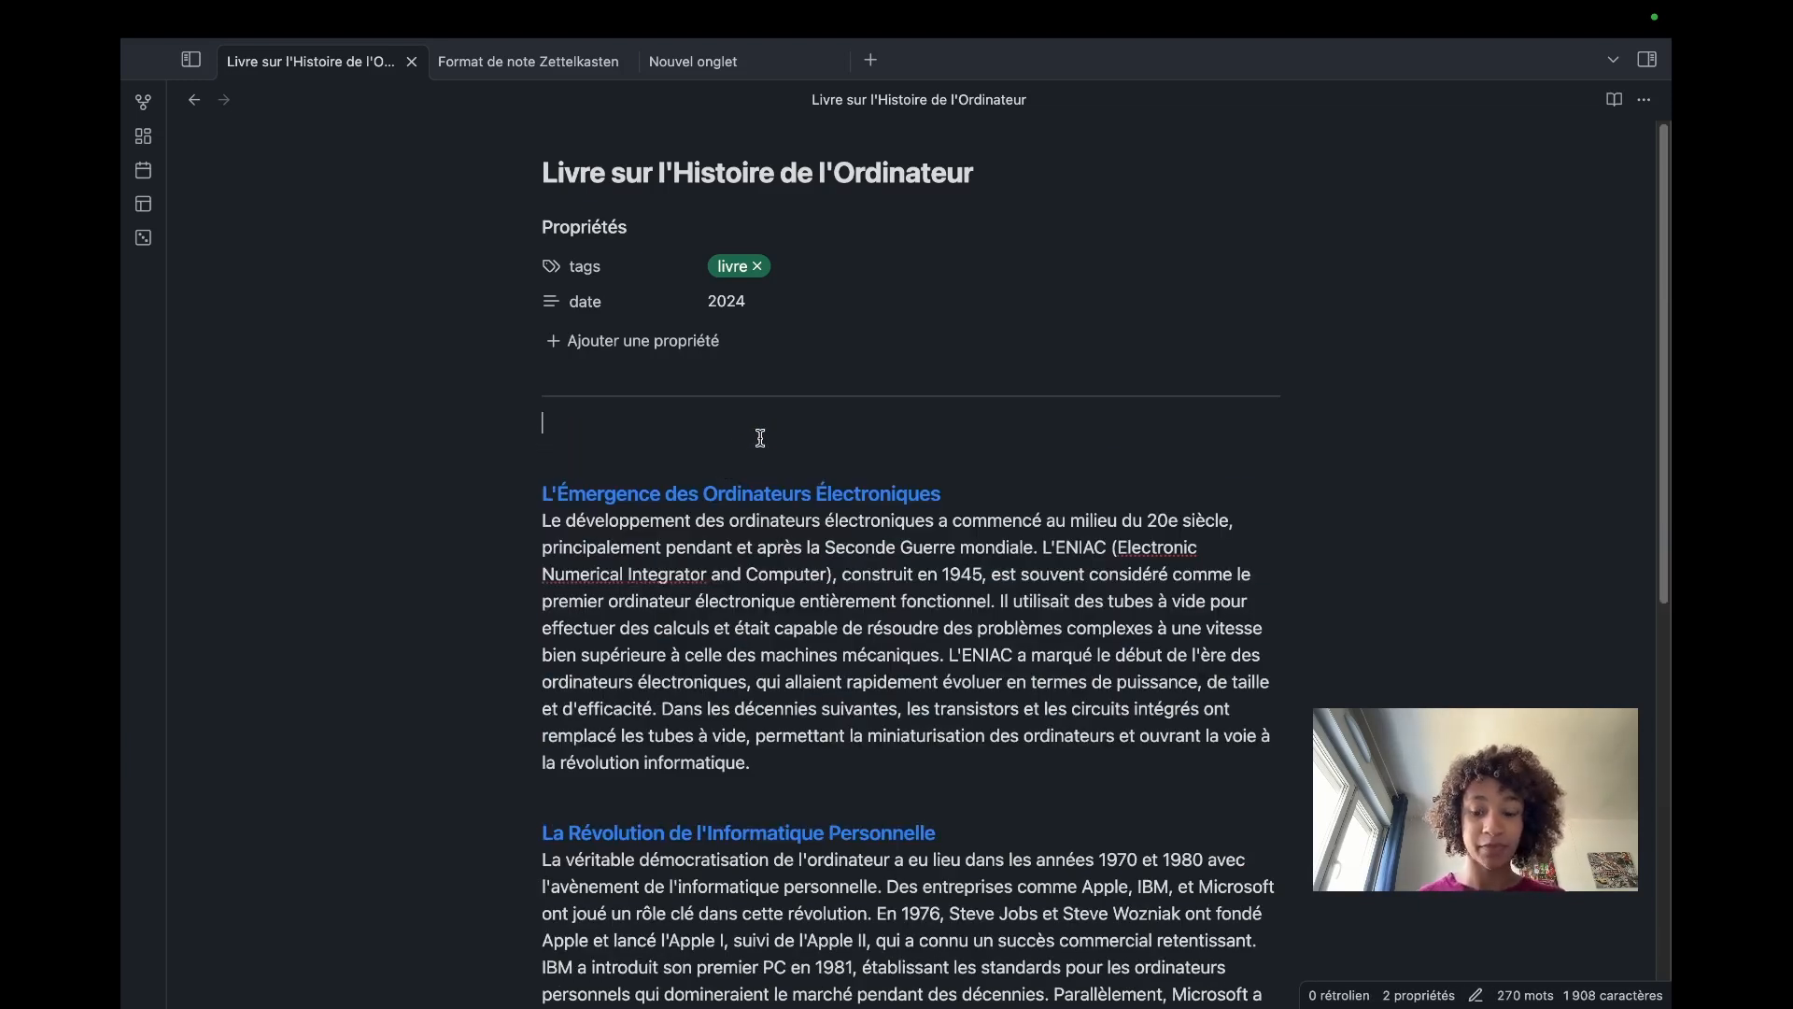
pyautogui.press('super+n')
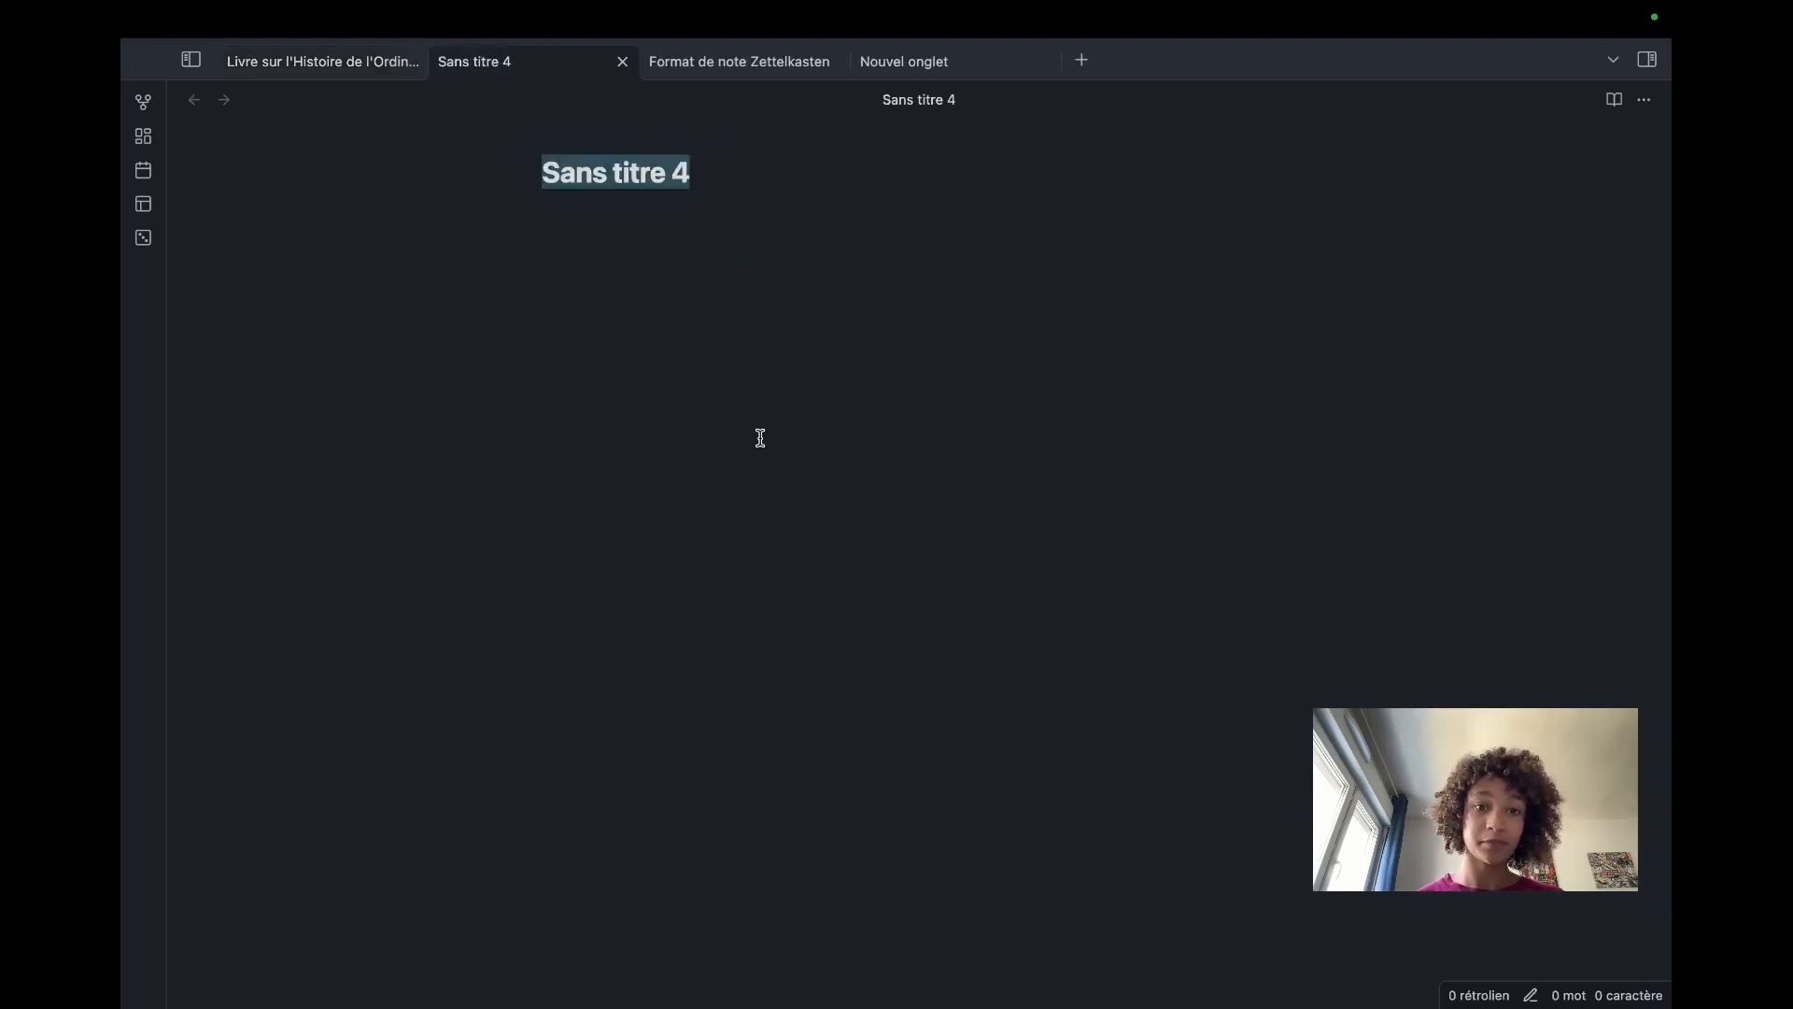
pyautogui.press('Return')
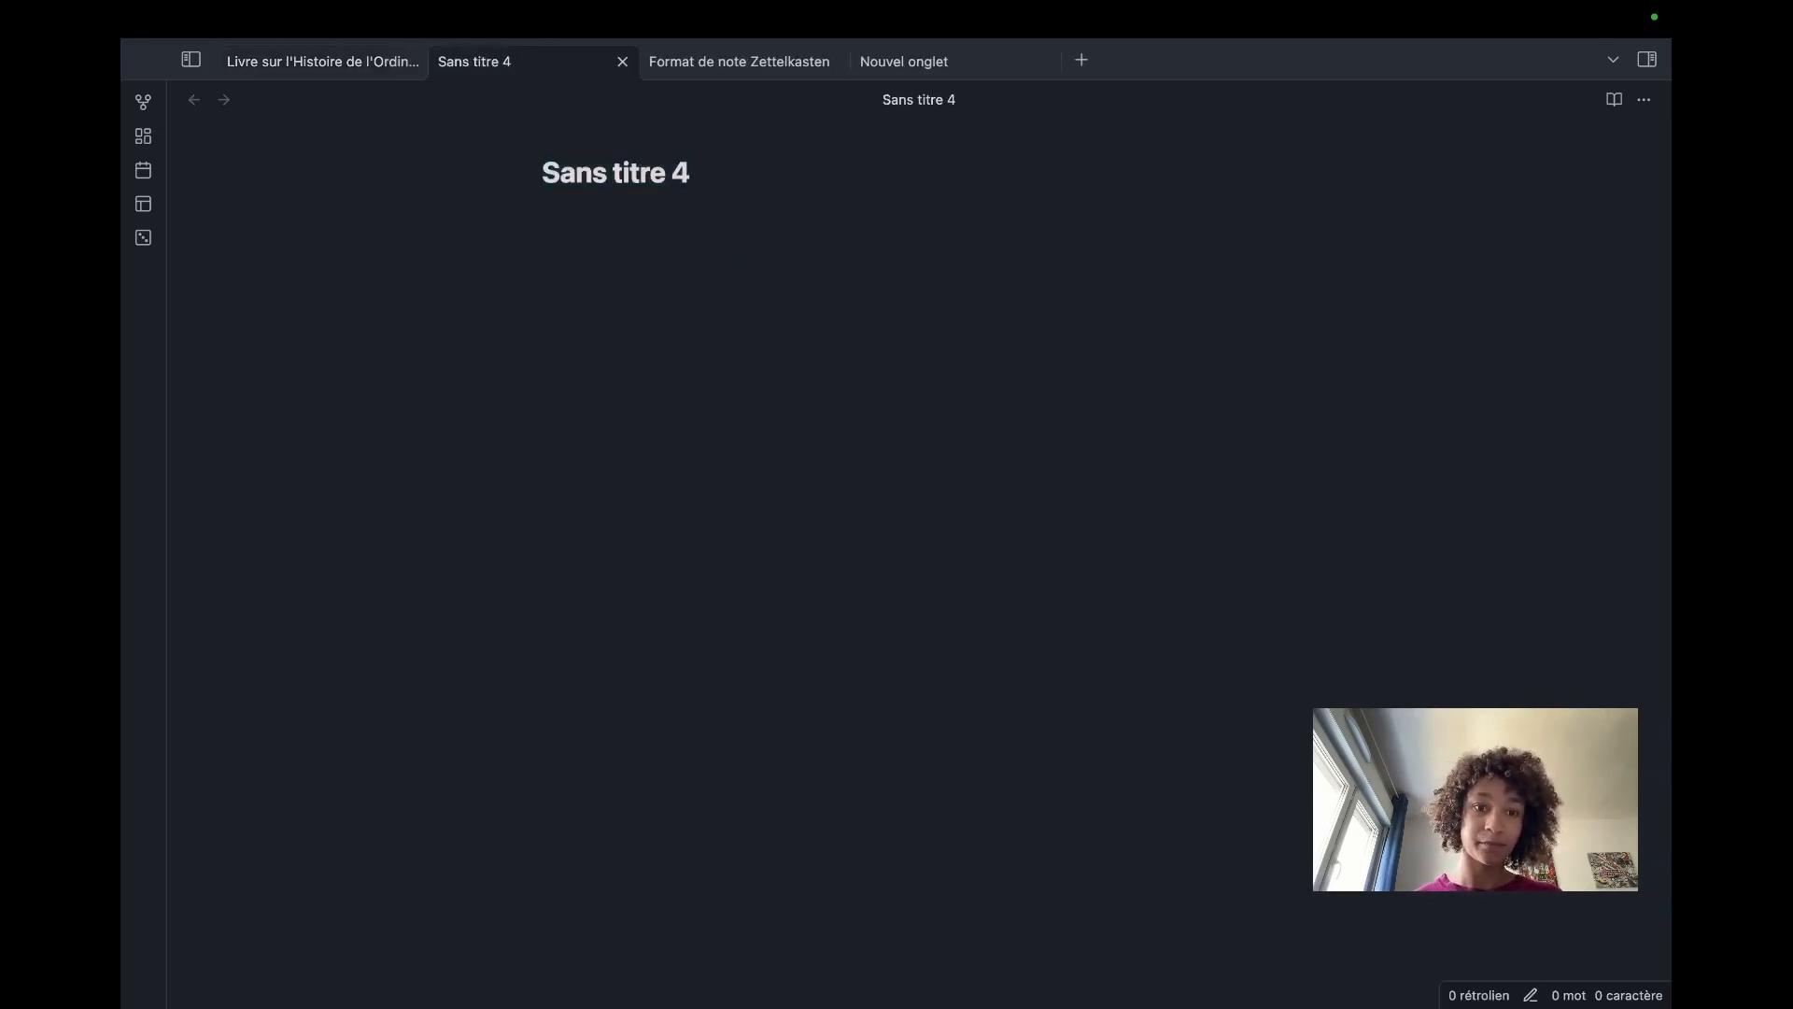
pyautogui.press('super+v')
# Step: Move the heading text "Les Premiers Pas de l'Informatique" into the new note's title and delete the leftover ### line
pyautogui.moveTo(855, 234); pyautogui.dragTo(546, 229)
pyautogui.press('super+c')
pyautogui.press('BackSpace')
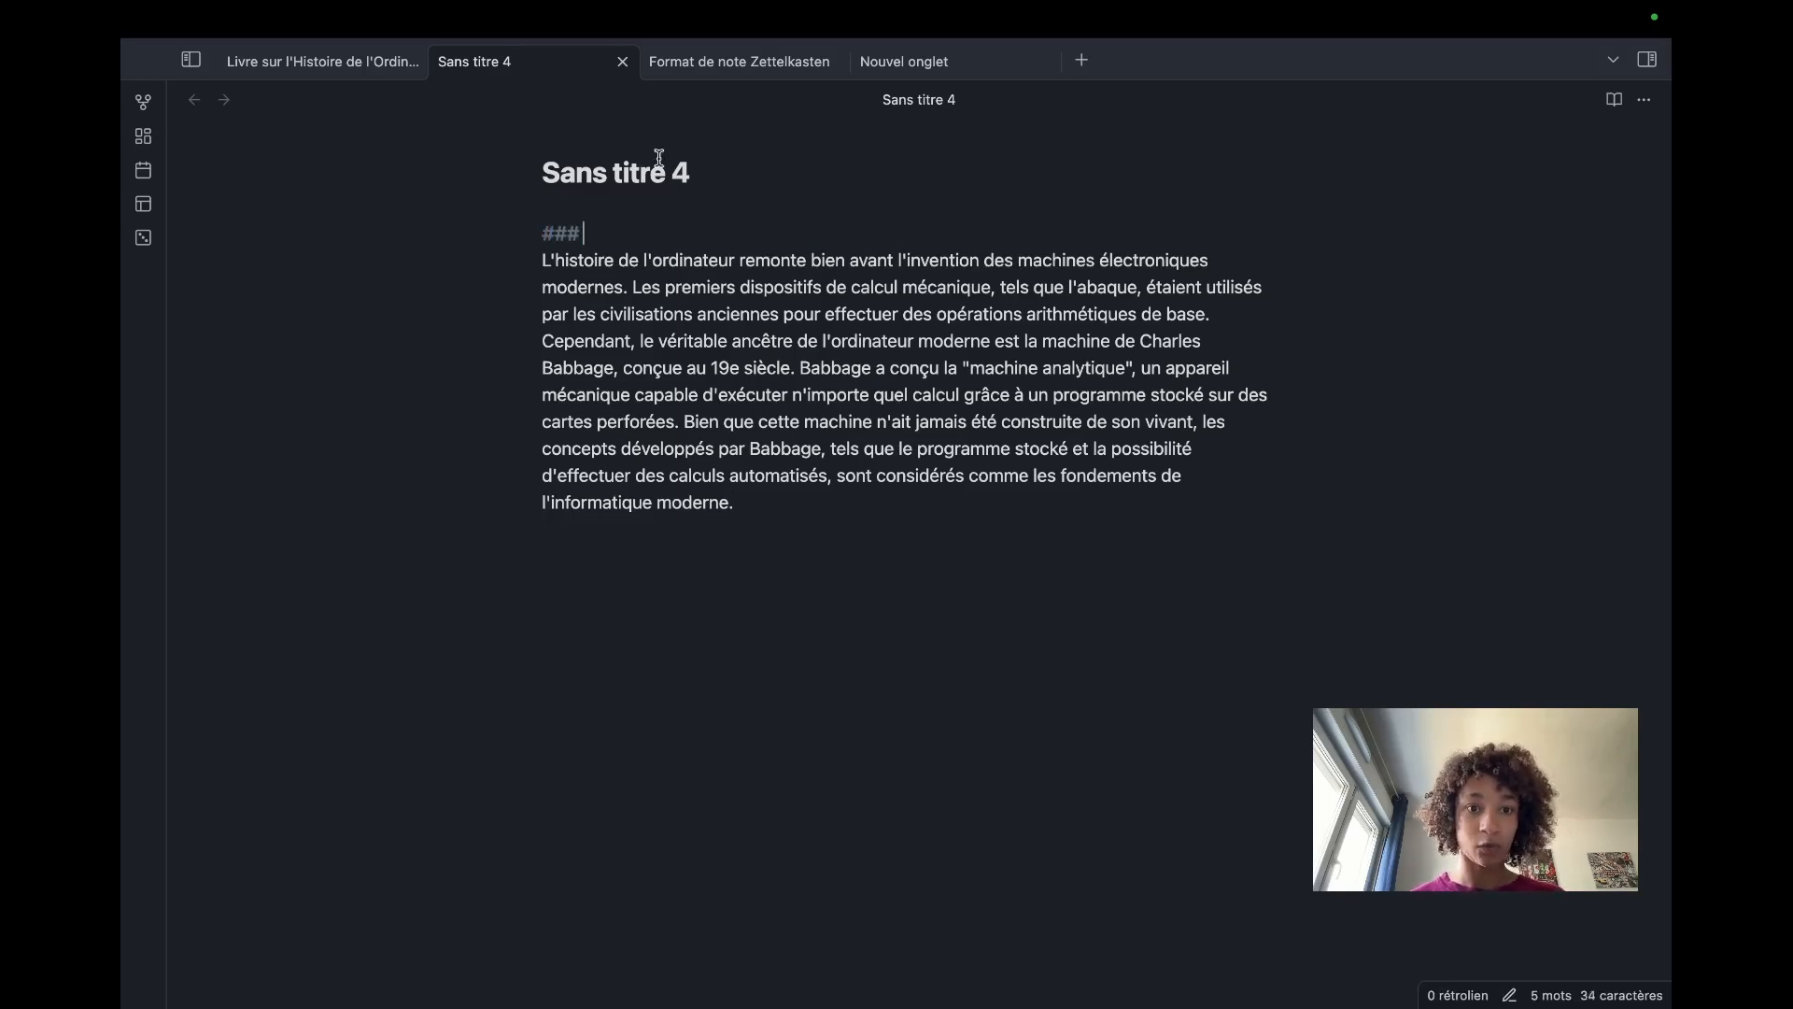
pyautogui.moveTo(691, 173); pyautogui.dragTo(543, 177)
pyautogui.press('super+v')
pyautogui.moveTo(583, 234); pyautogui.dragTo(523, 231)
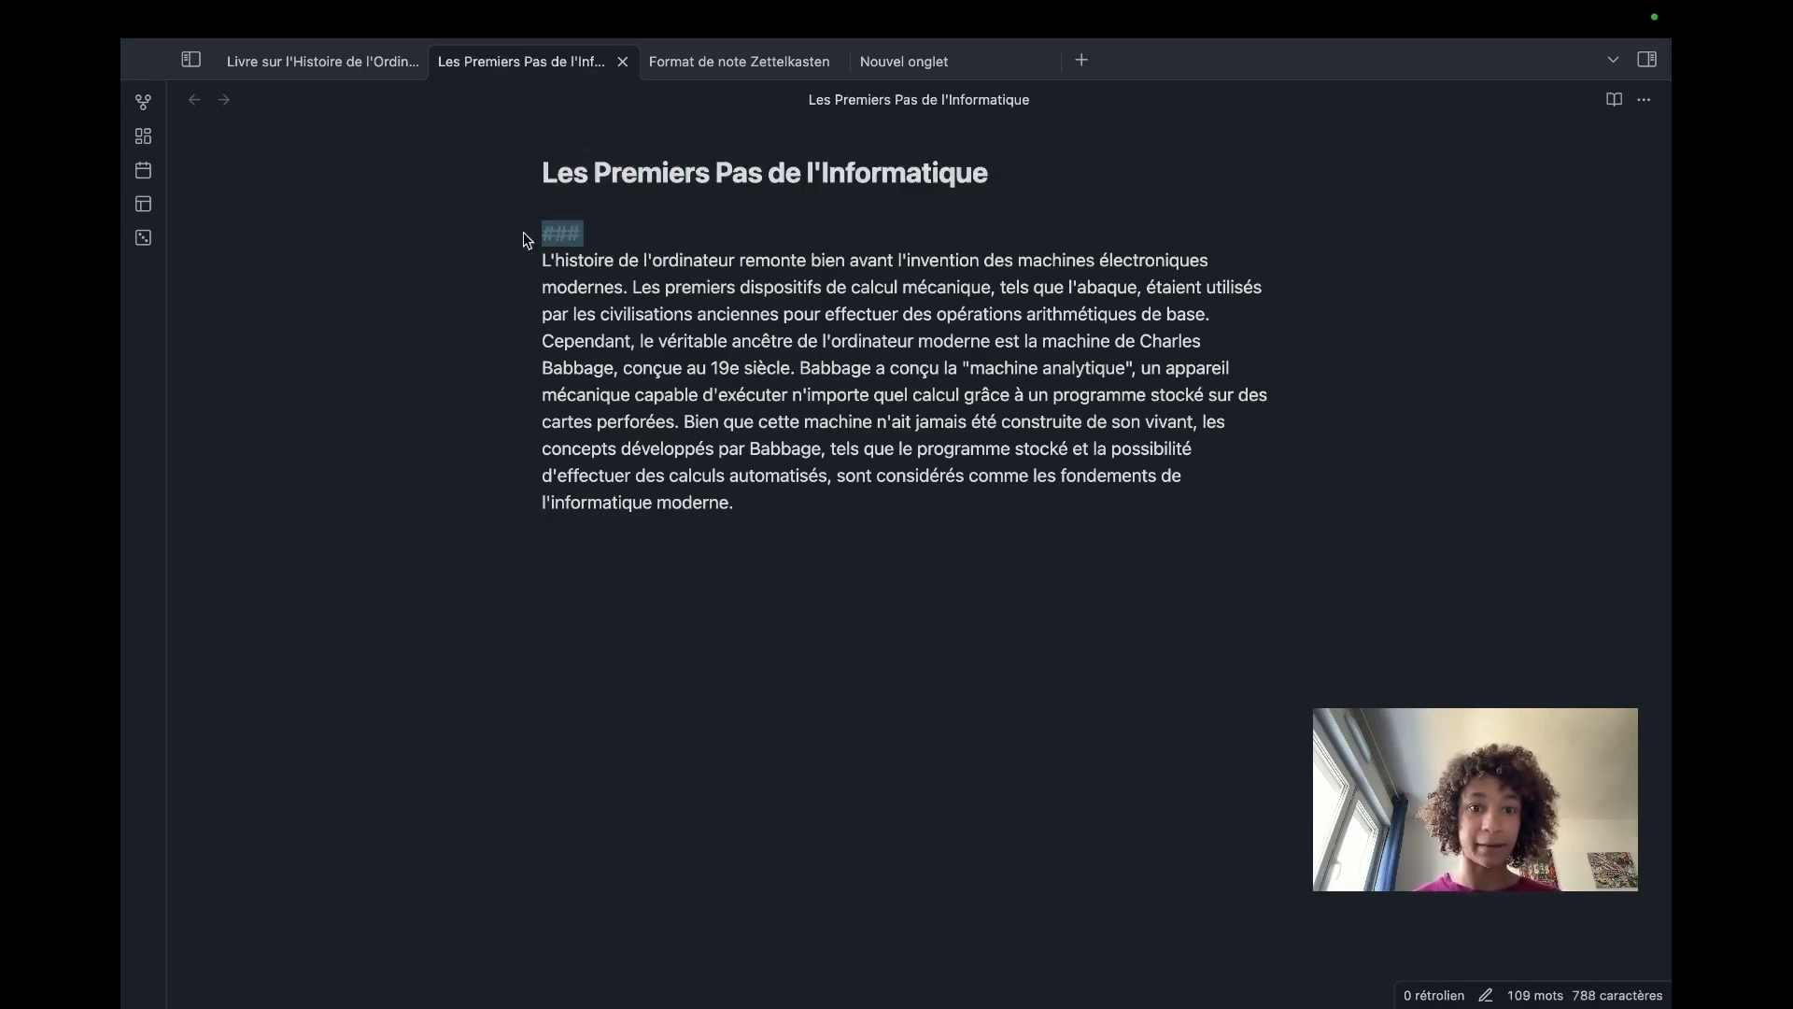
pyautogui.press('BackSpace')
pyautogui.press('BackSpace')
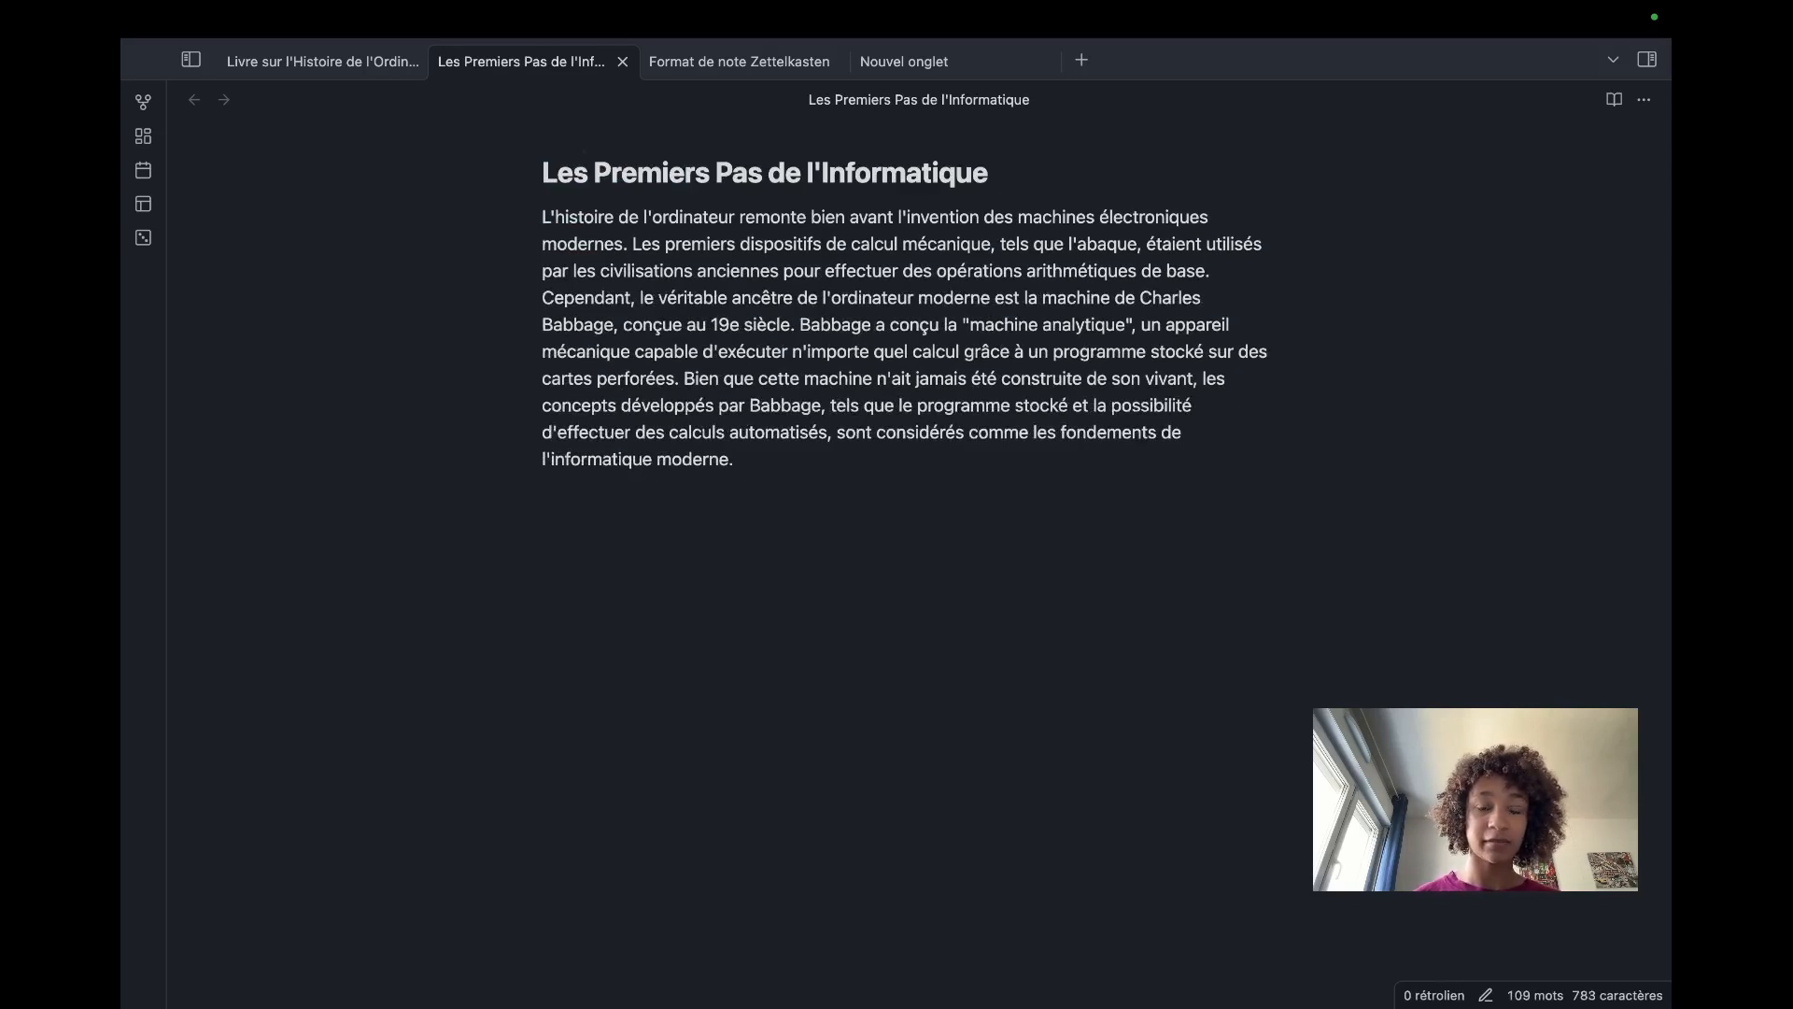
pyautogui.click(827, 477)
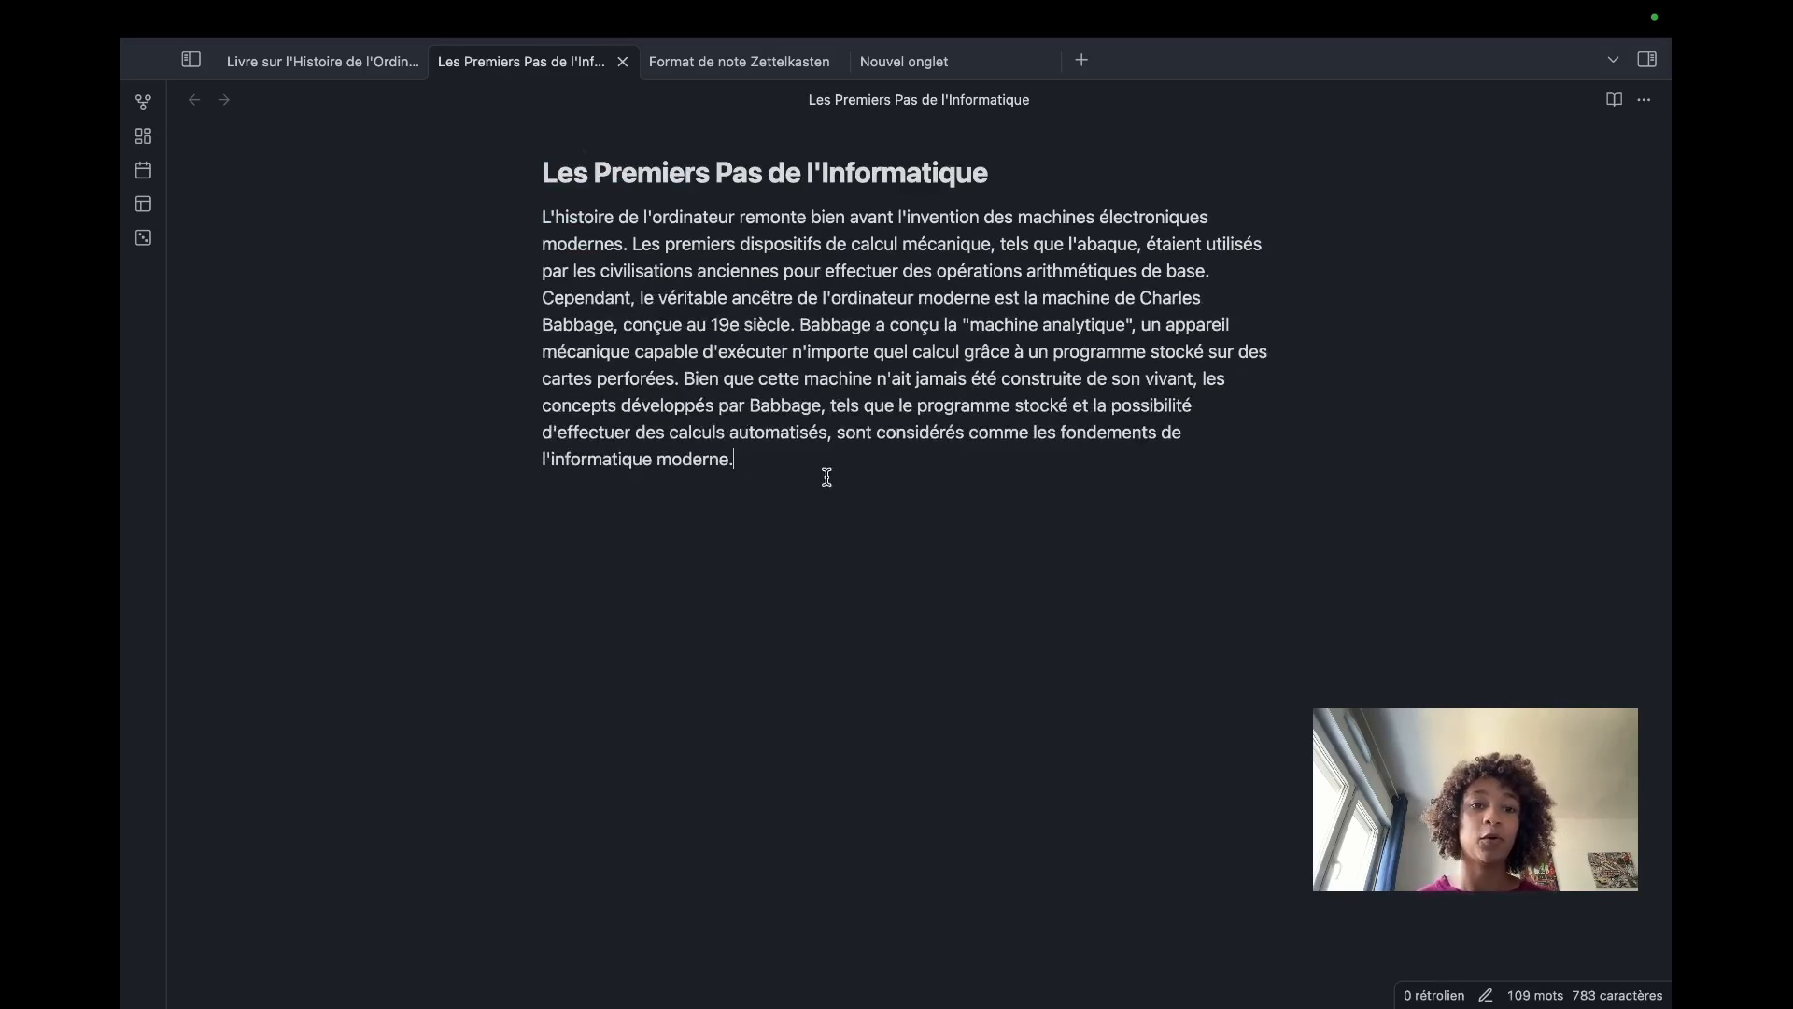
# Step: Return to the note "Livre sur l'Histoire de l'Ordinateur", restore the removed first section below the divider, and review the sections
pyautogui.click(327, 63)
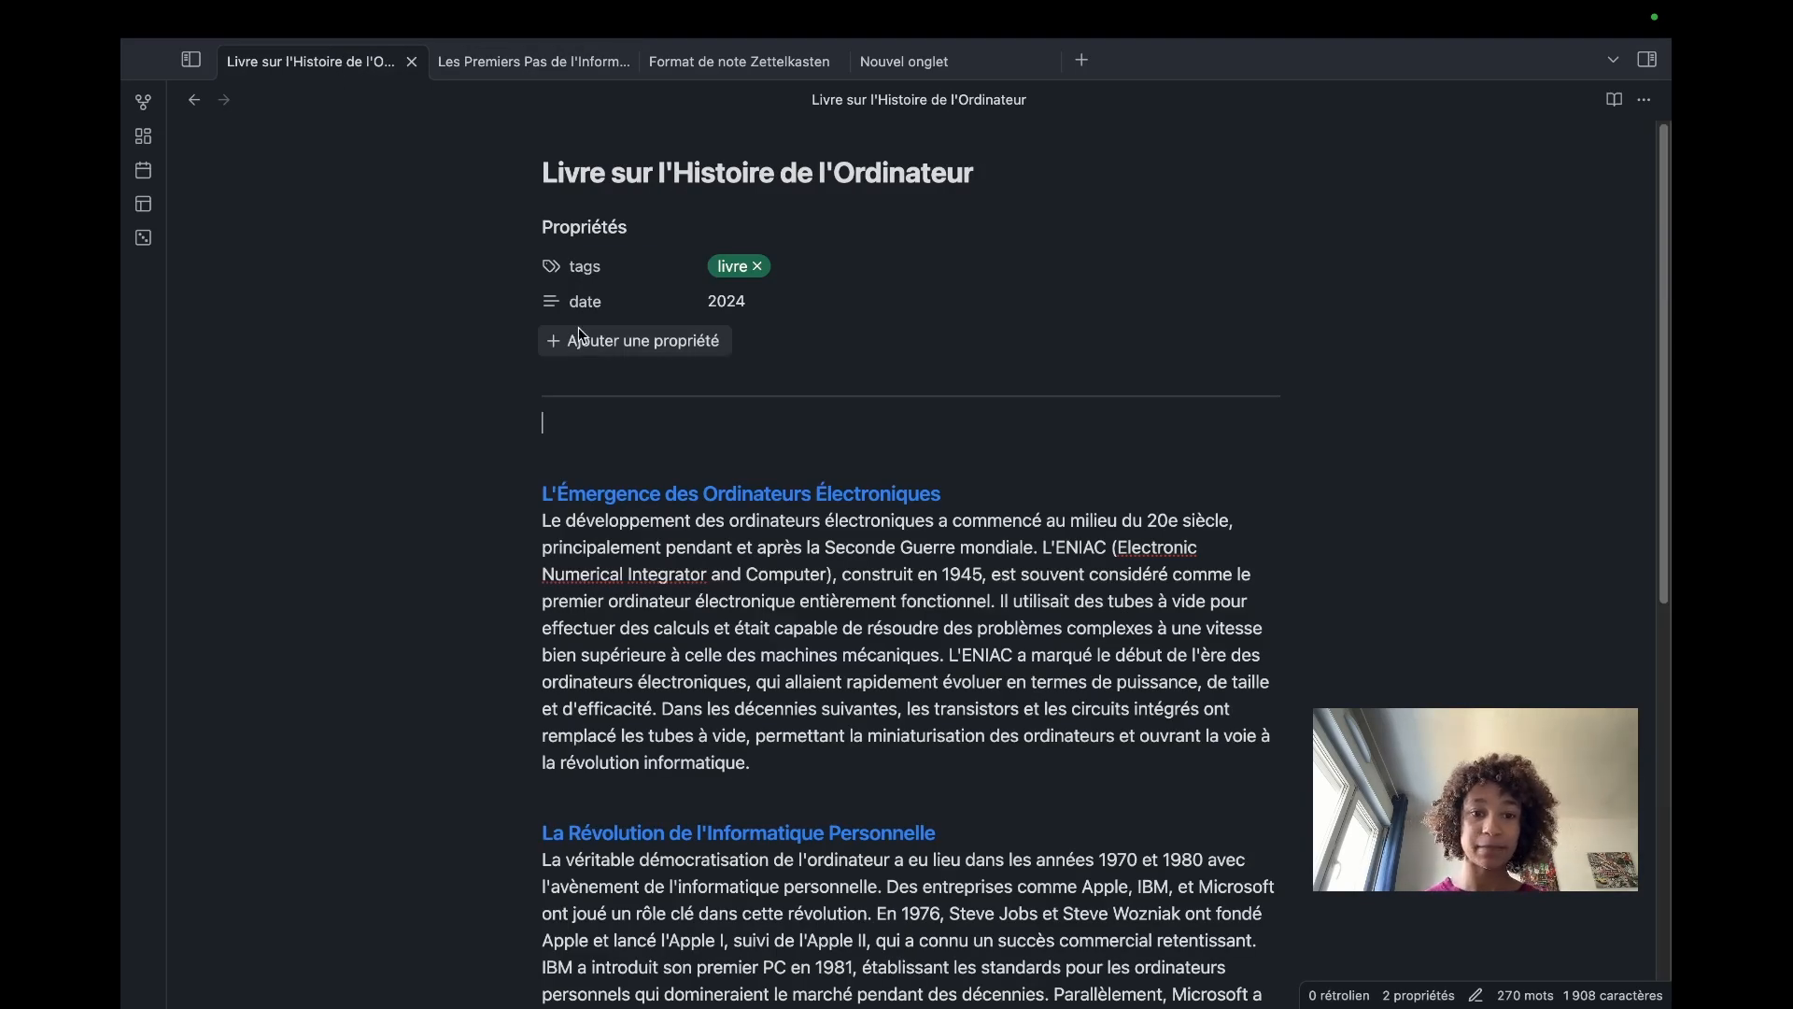
pyautogui.write('### Les Premiers Pas de l\'Informatique L\'histoire de l\'ordinateur remonte bien avant l\'invention des machines électroniques modernes. Les premiers dispositifs de calcul mécanique, tels que l\'abaque, étaient utilisés par les civilisations anciennes pour effectuer des opérations arithmétiques de base. Cependant, le véritable ancêtre de l\'ordinateur moderne est la machine de Charles Babbage, conçue au 19e siècle. Babbage a conçu la "machine analytique", un appareil mécanique capable d\'exécuter n\'importe quel calcul grâce à un programme stocké sur des cartes perforées. Bien que cette machine n\'ait jamais été construite de son vivant, les concepts développés par Babbage, tels que le programme stocké et la possibilité d\'effectuer des calculs automatisés, sont considérés comme les fondements de l\'informatique moderne.')
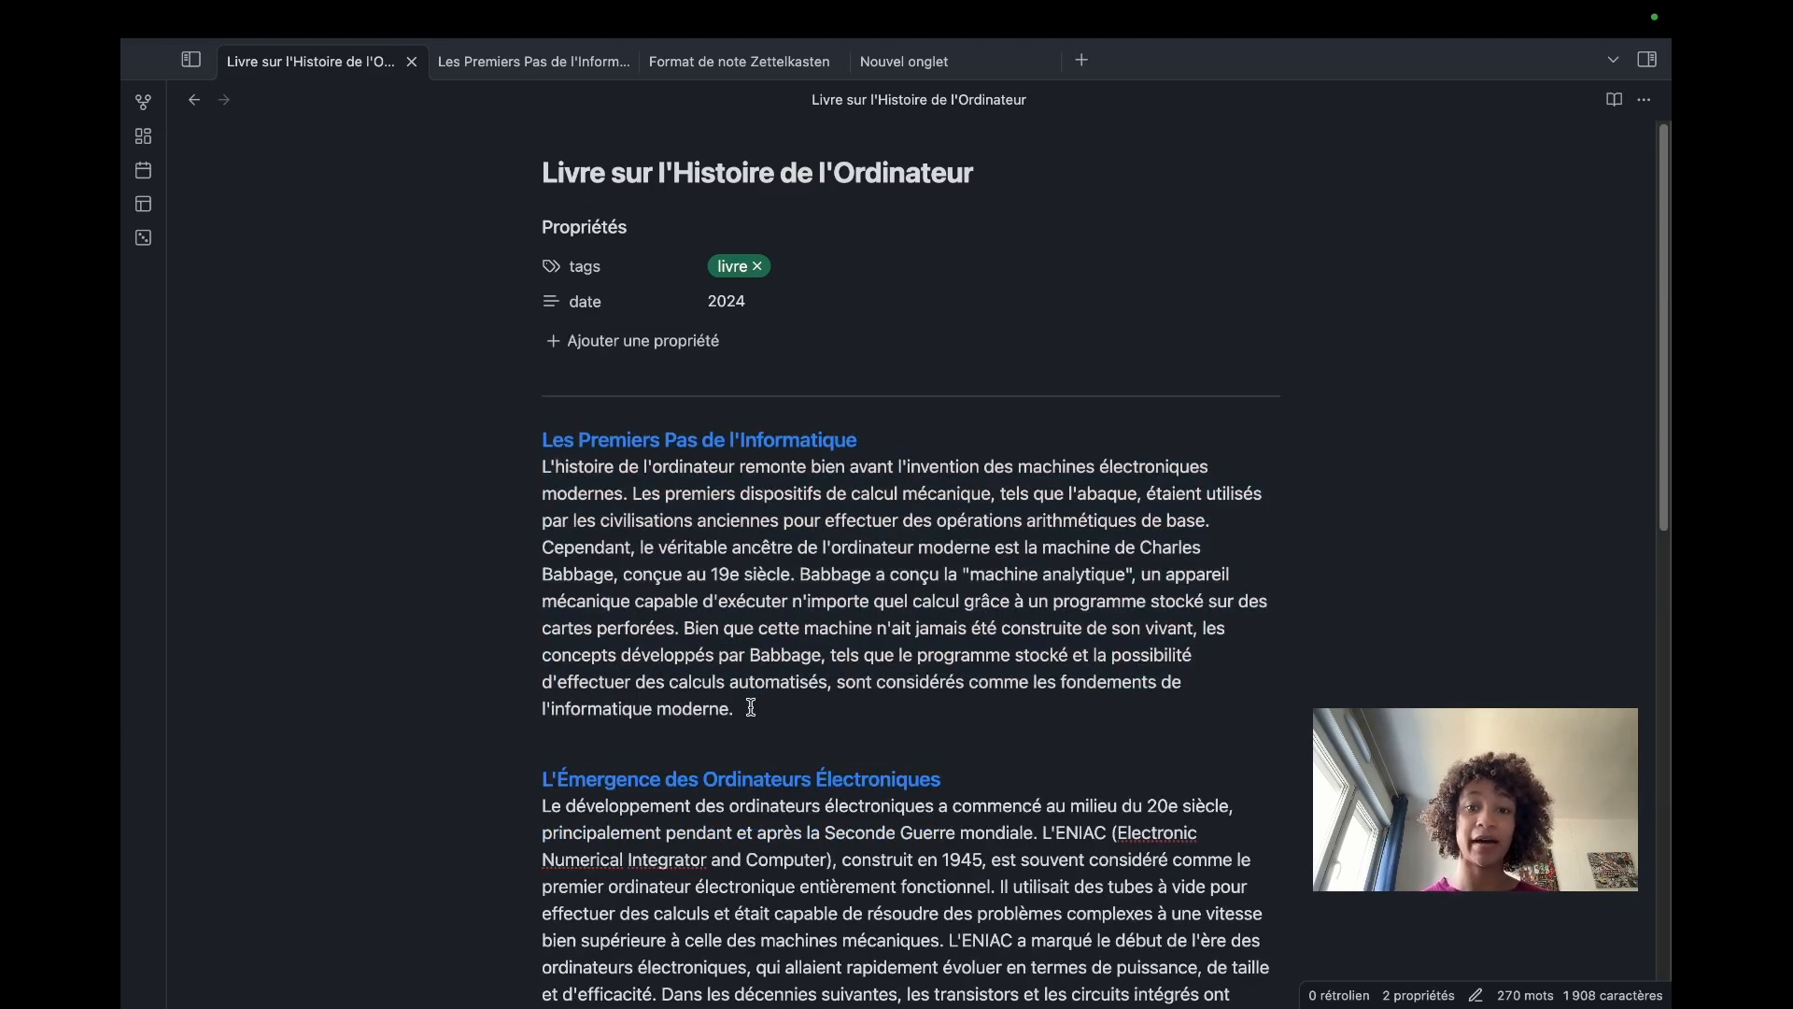
pyautogui.scroll(-6, 809, 617)
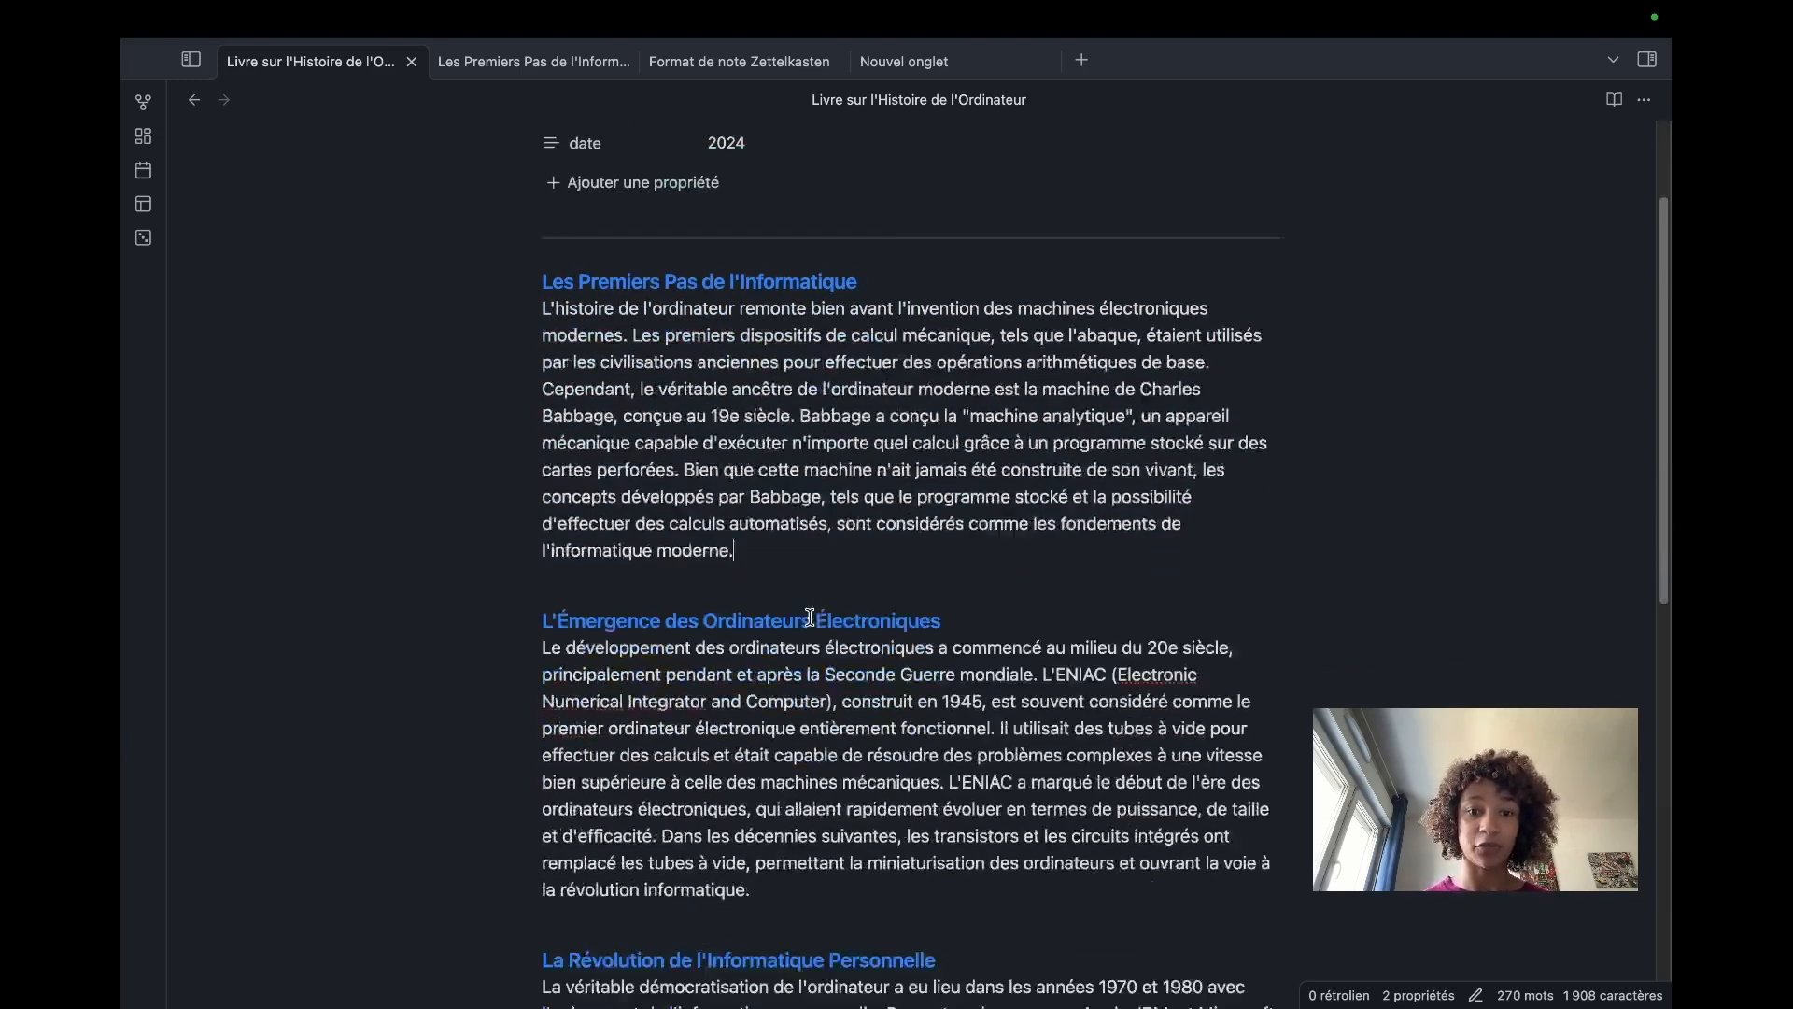
pyautogui.scroll(-2, 809, 616)
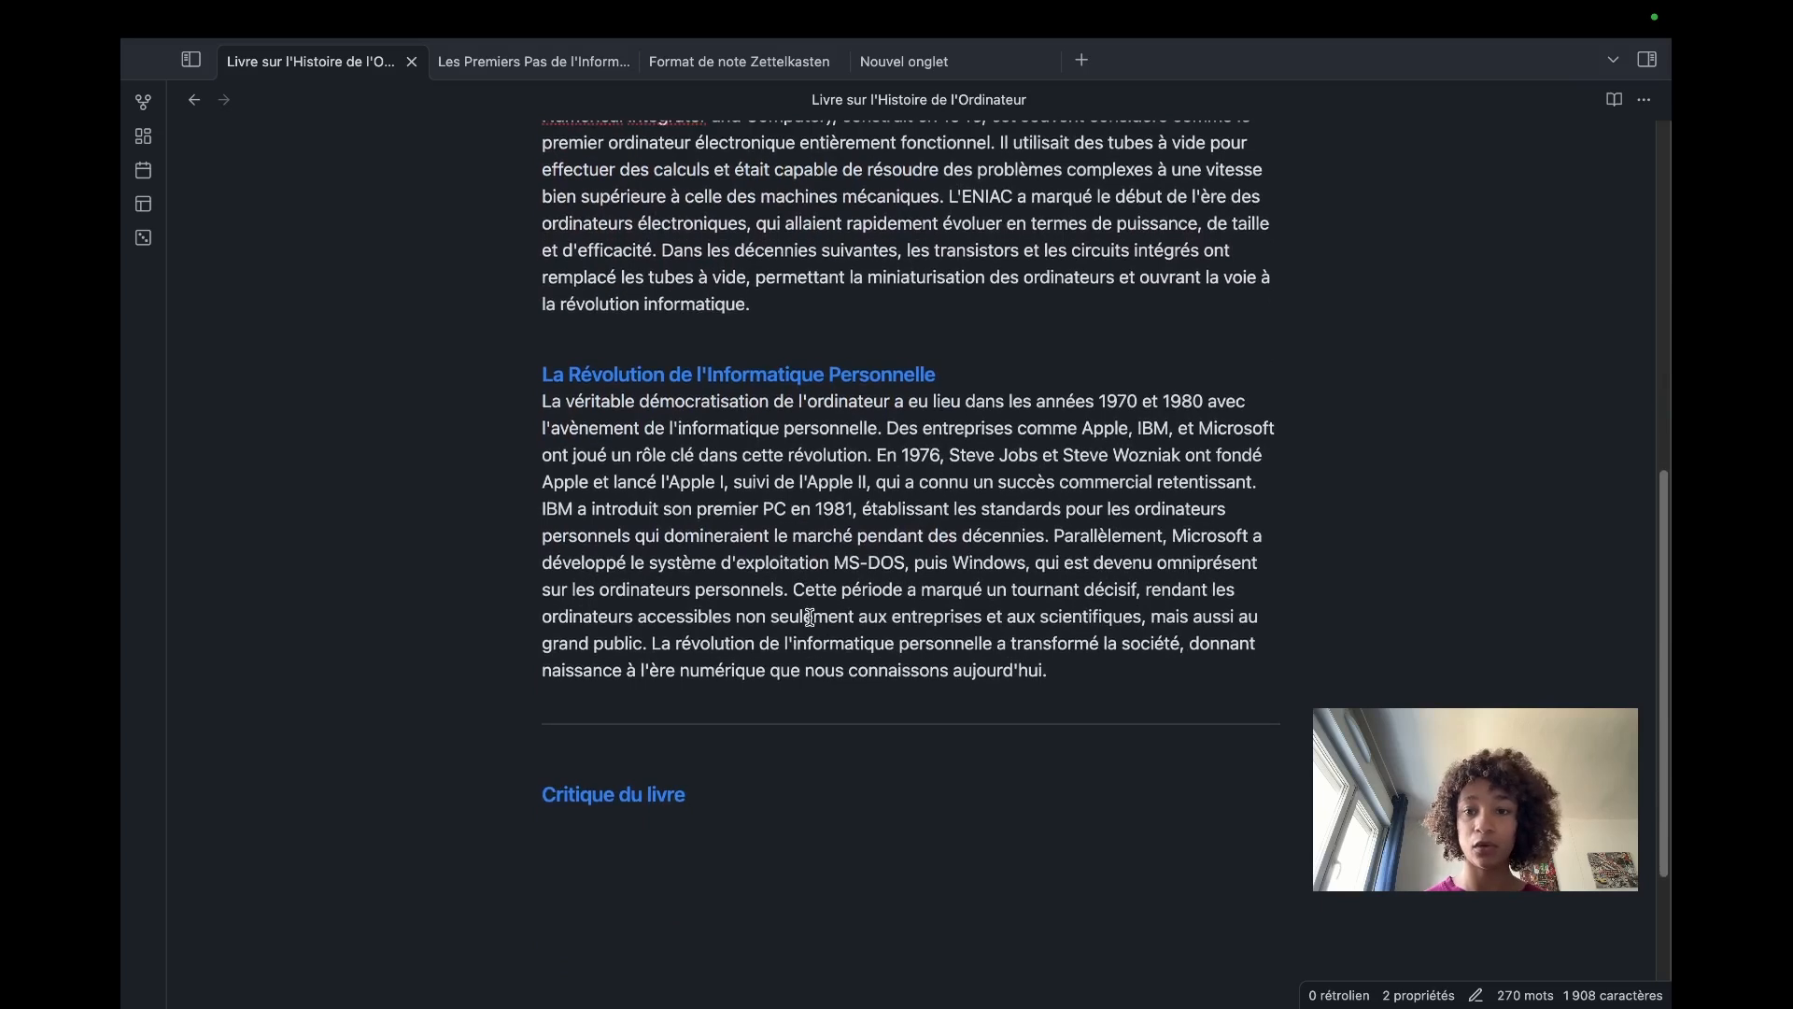
pyautogui.scroll(8, 809, 616)
pyautogui.click(985, 691)
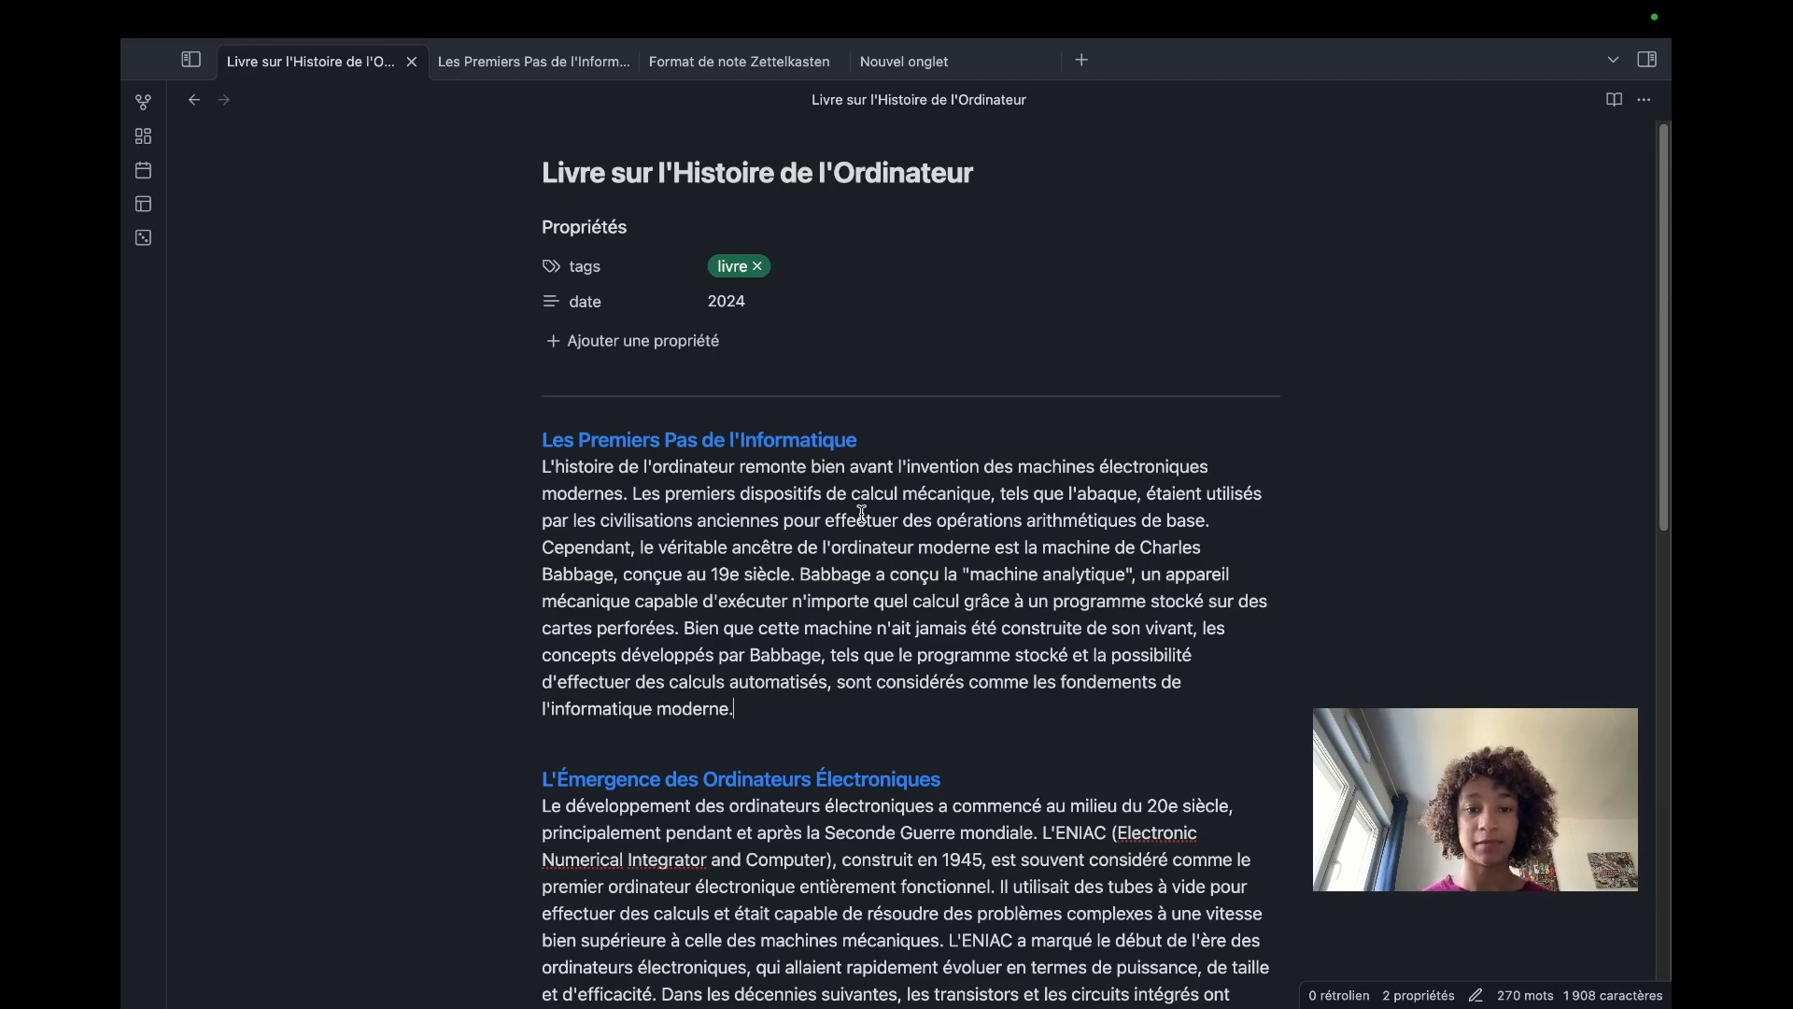
pyautogui.scroll(-5, 862, 514)
pyautogui.scroll(-2, 861, 514)
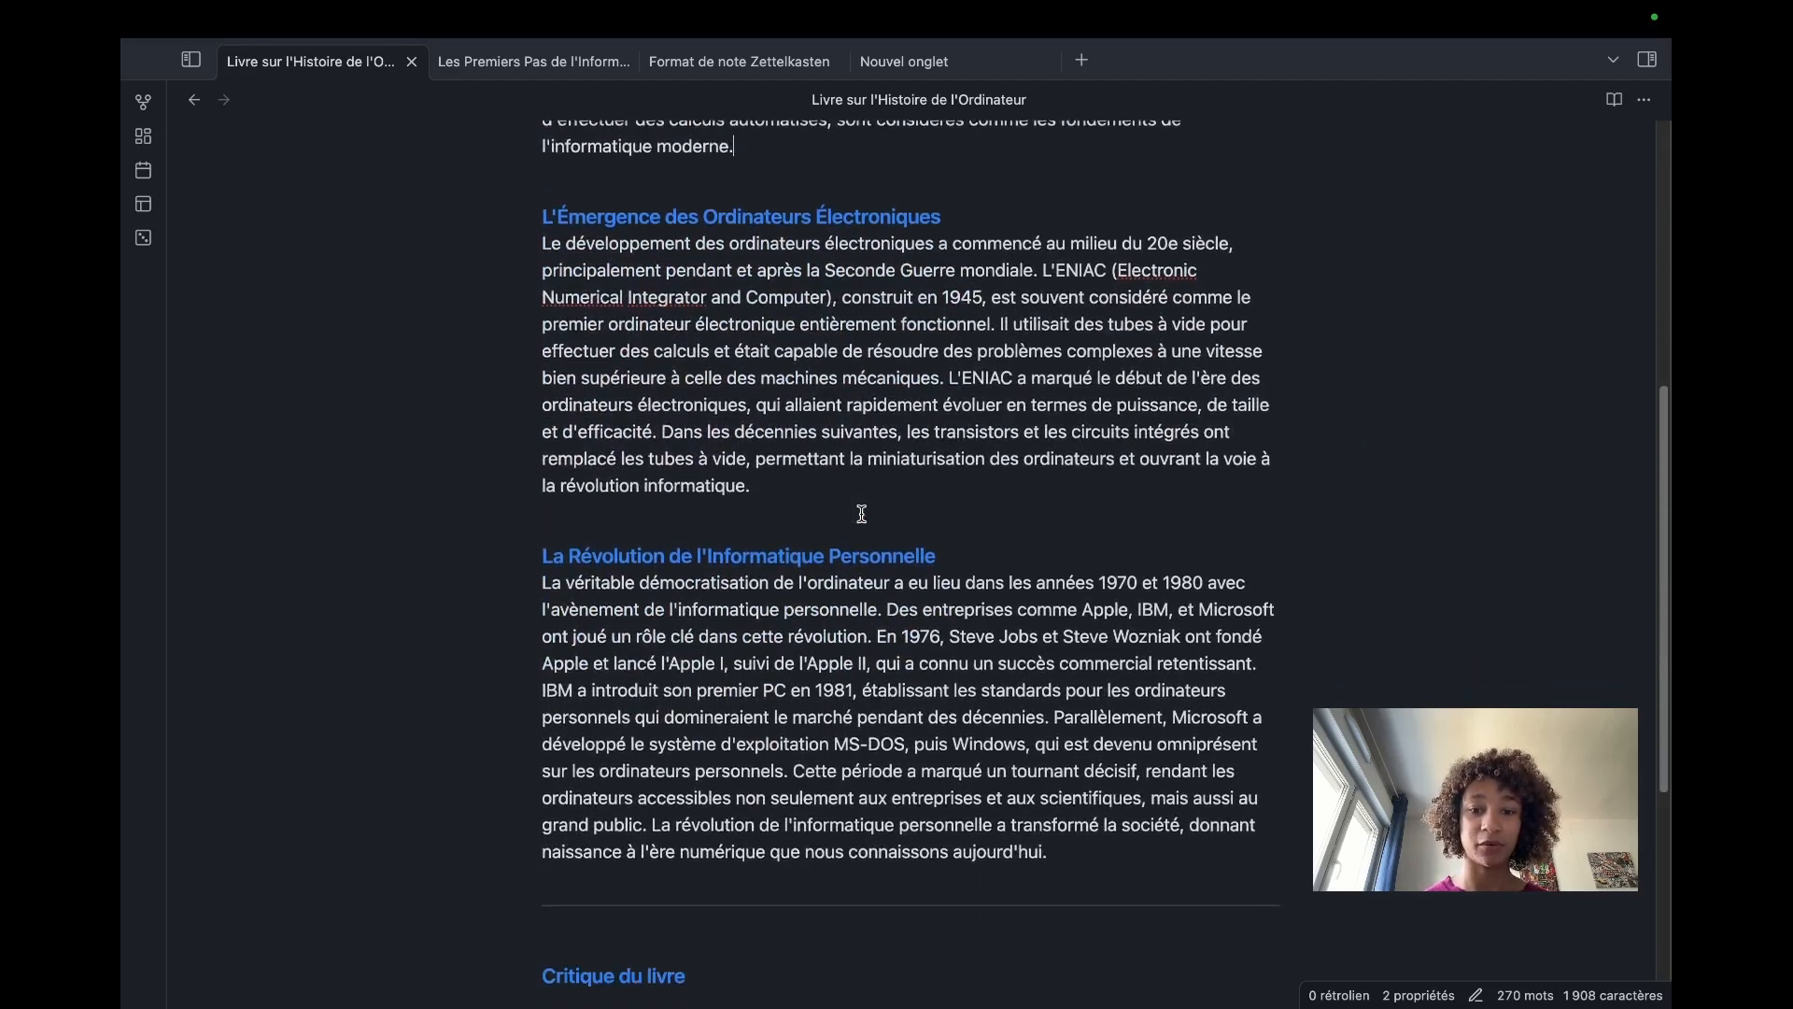
pyautogui.scroll(7, 861, 514)
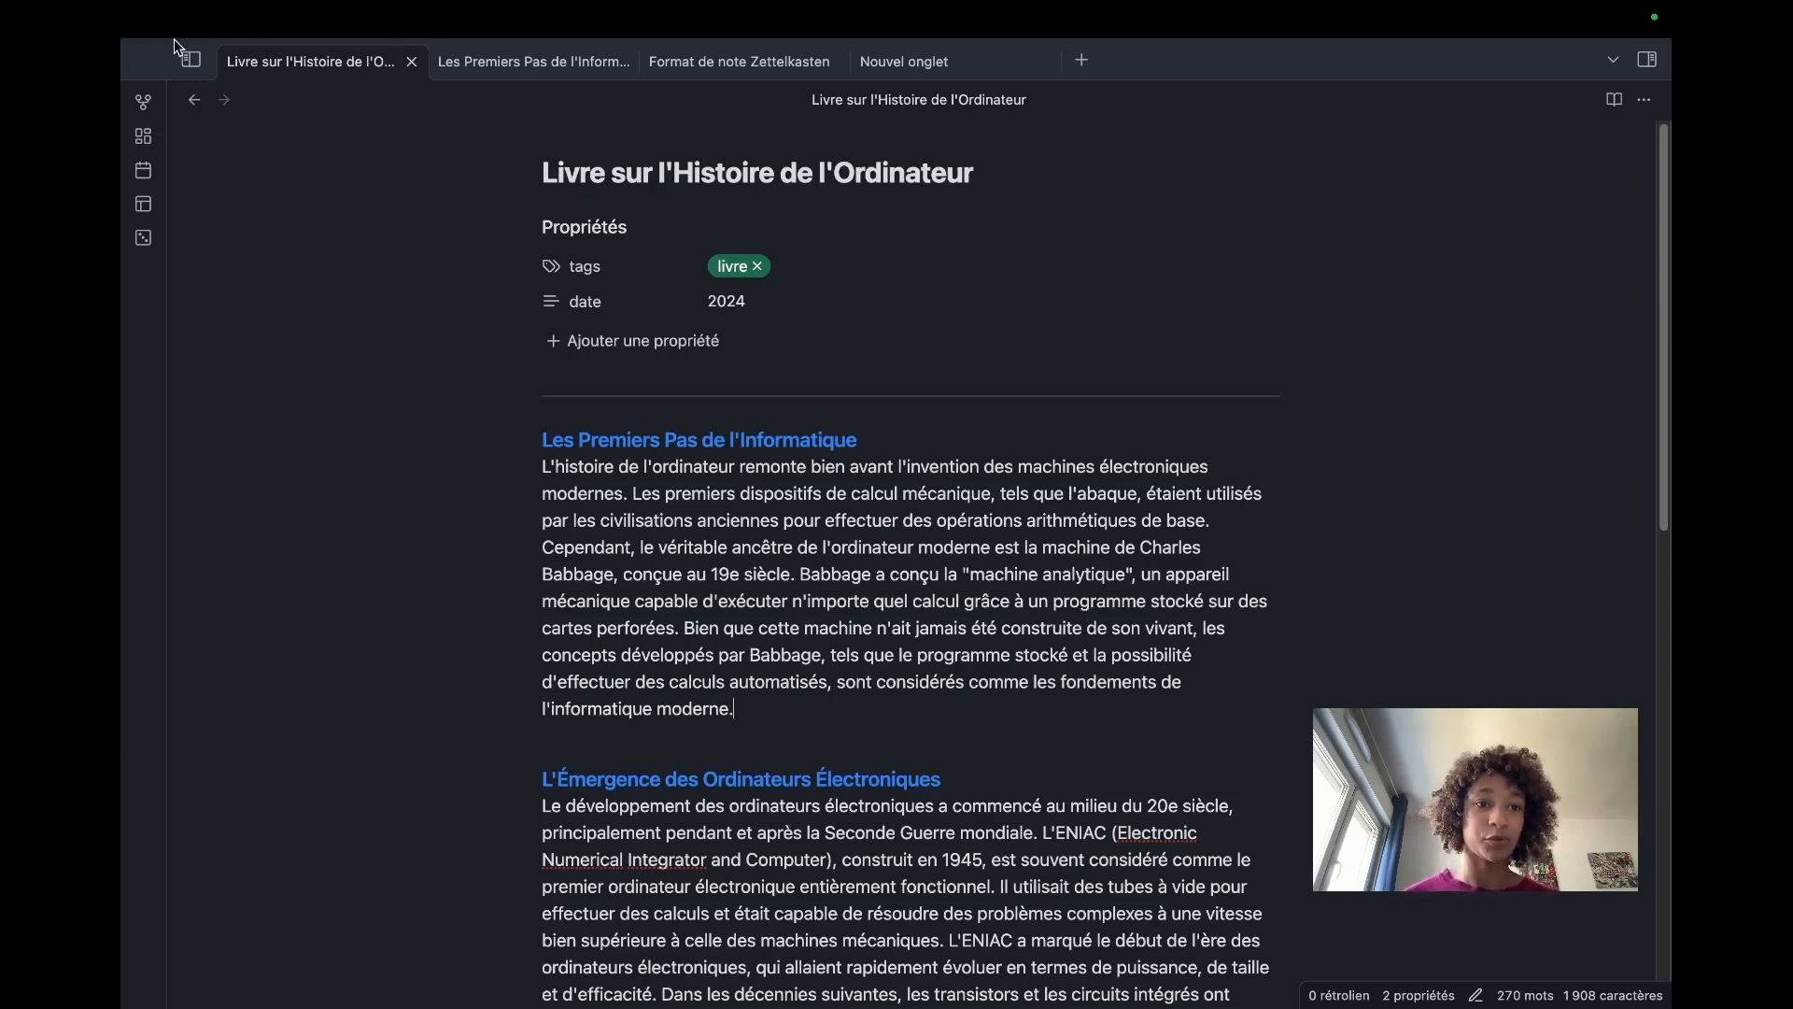
# Step: Open the vault's settings and examine the list of core plugins (Modules principaux)
pyautogui.click(190, 60)
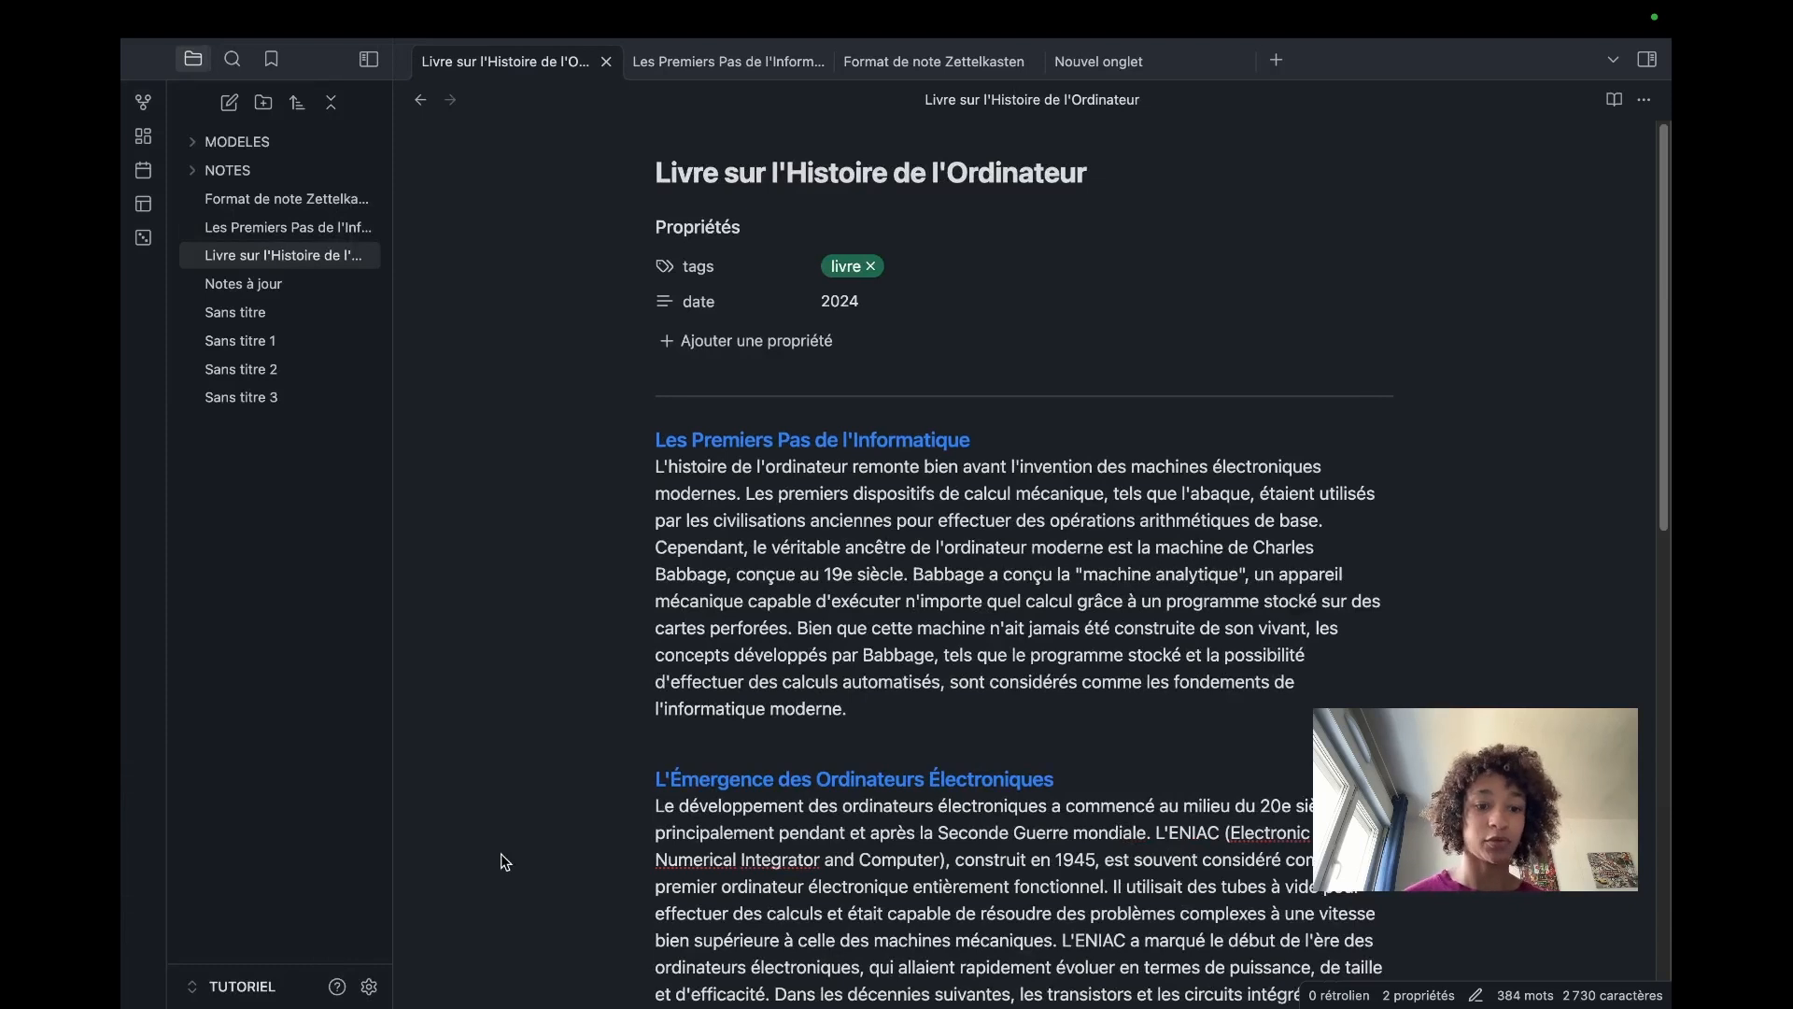
pyautogui.click(371, 989)
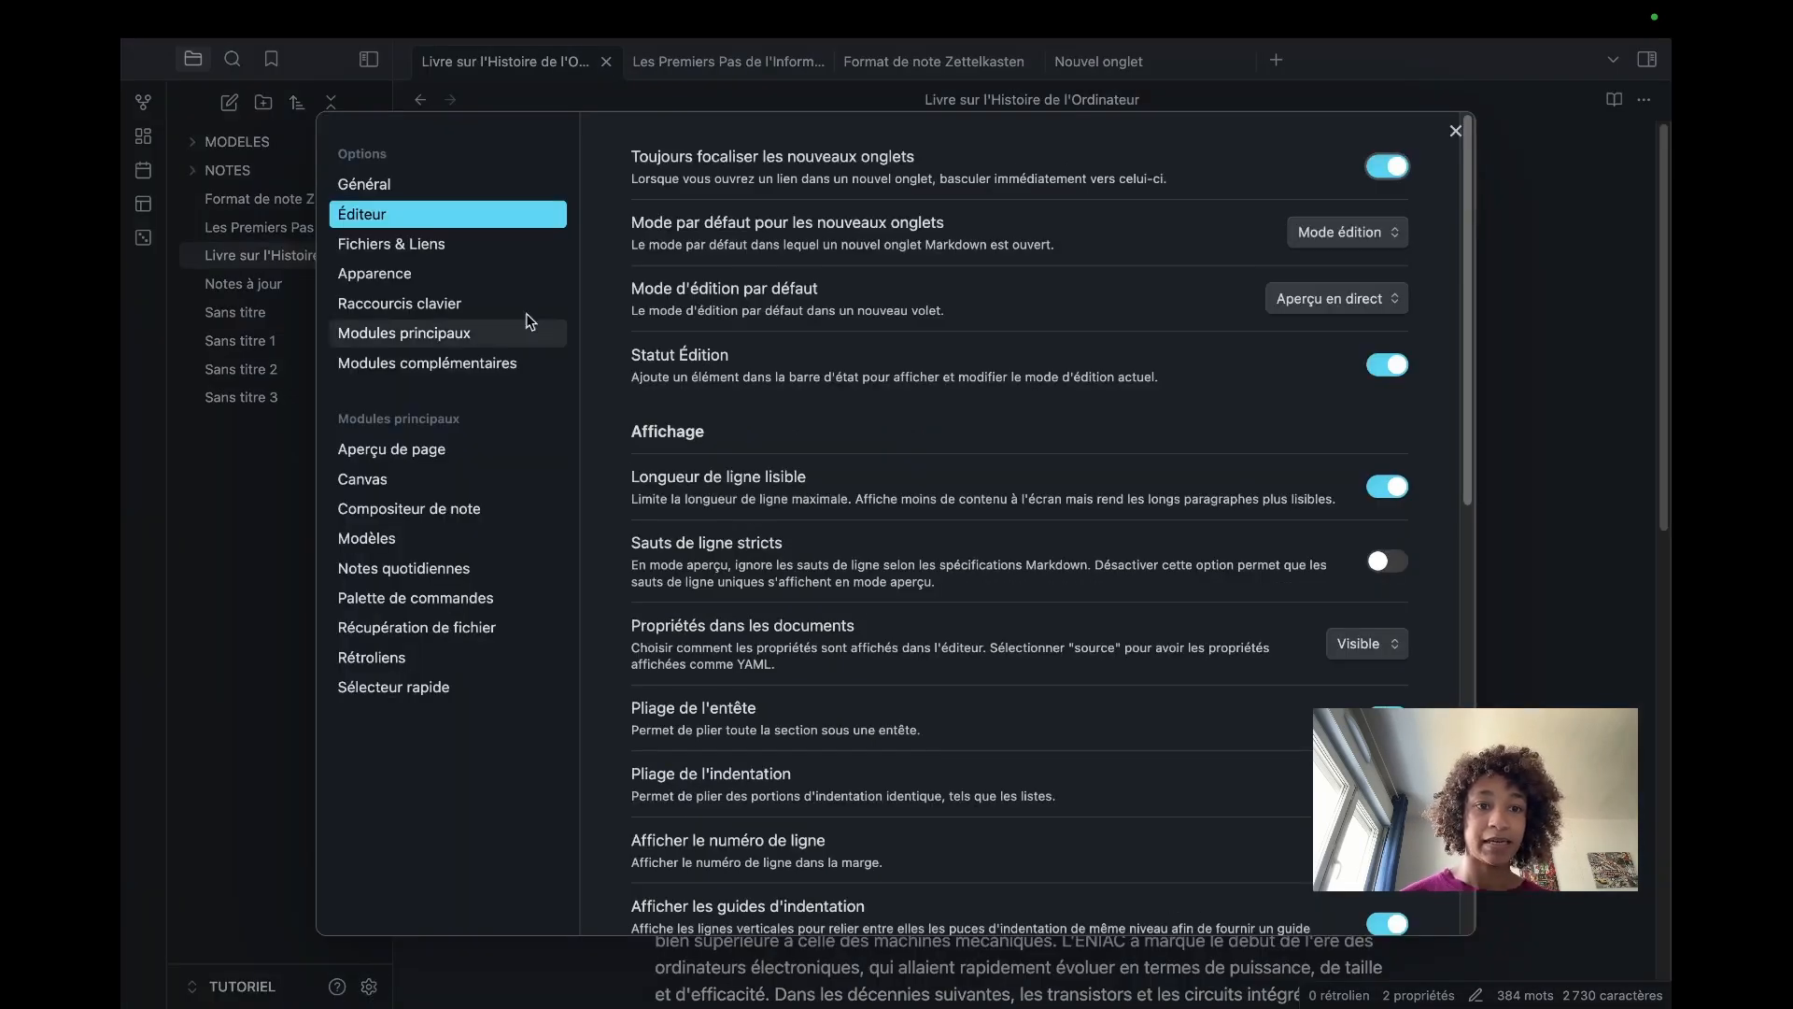
pyautogui.click(416, 334)
pyautogui.scroll(-10, 865, 416)
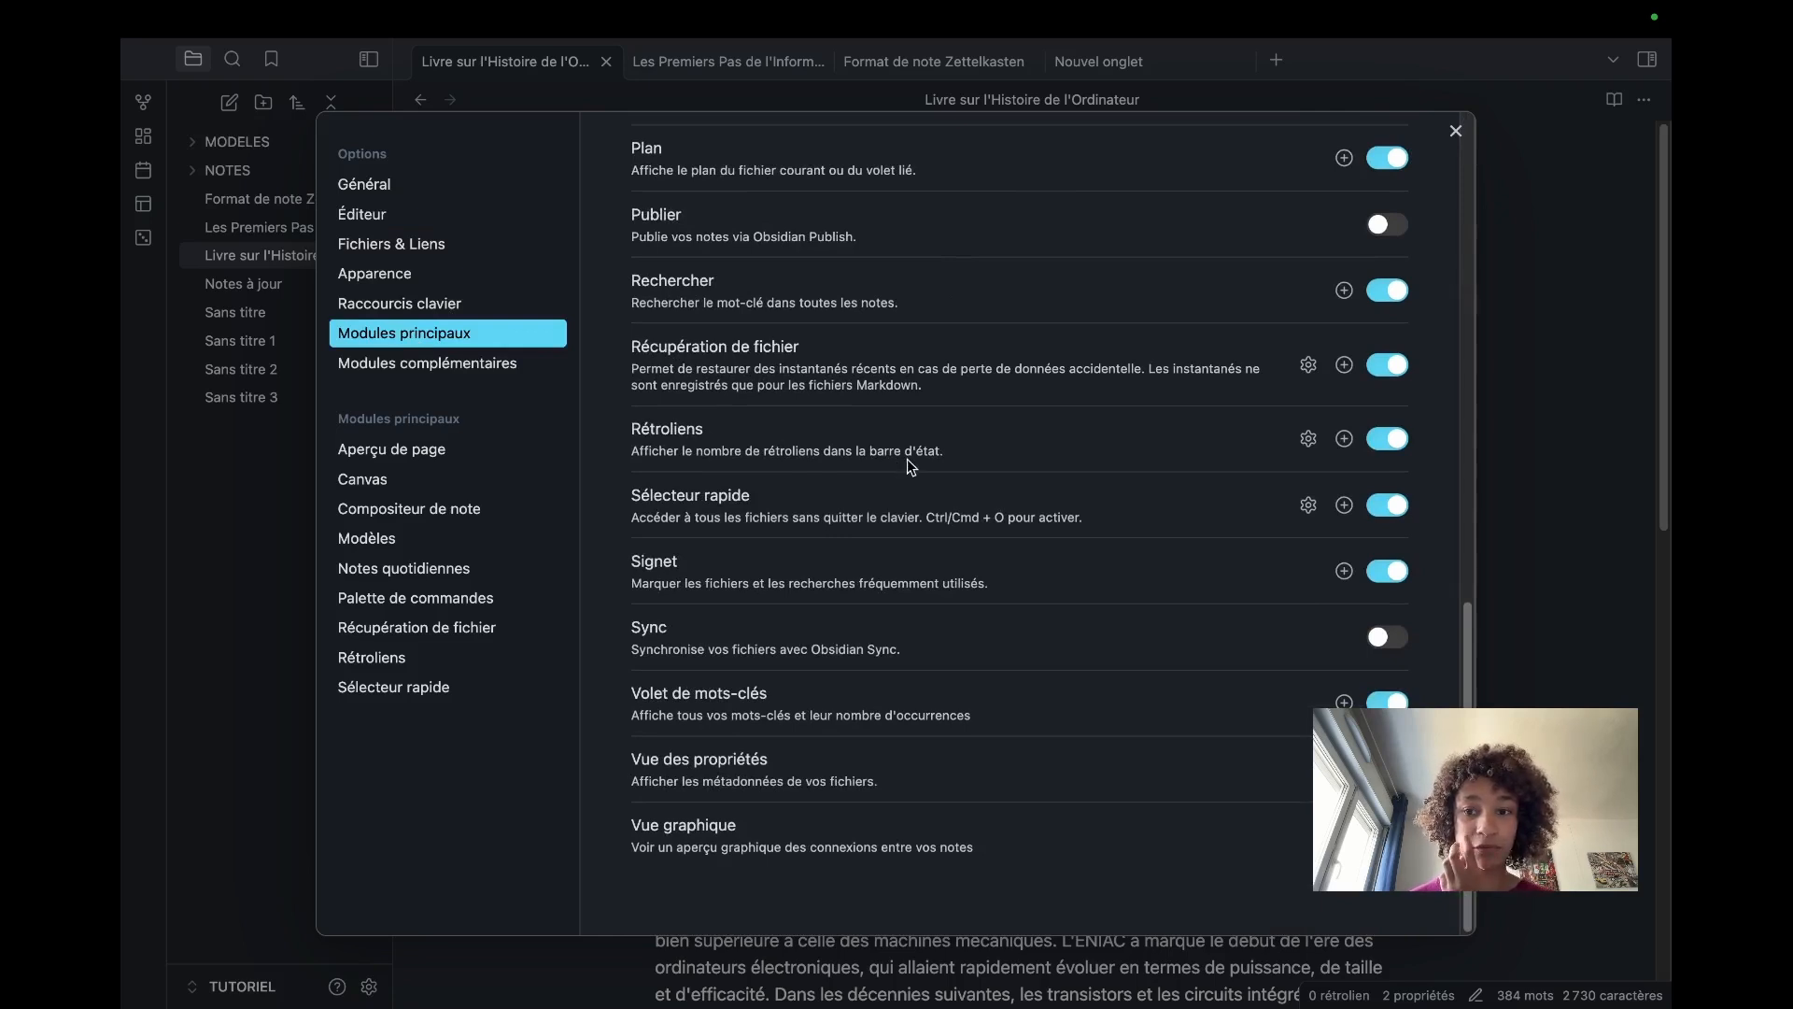
pyautogui.scroll(6, 906, 450)
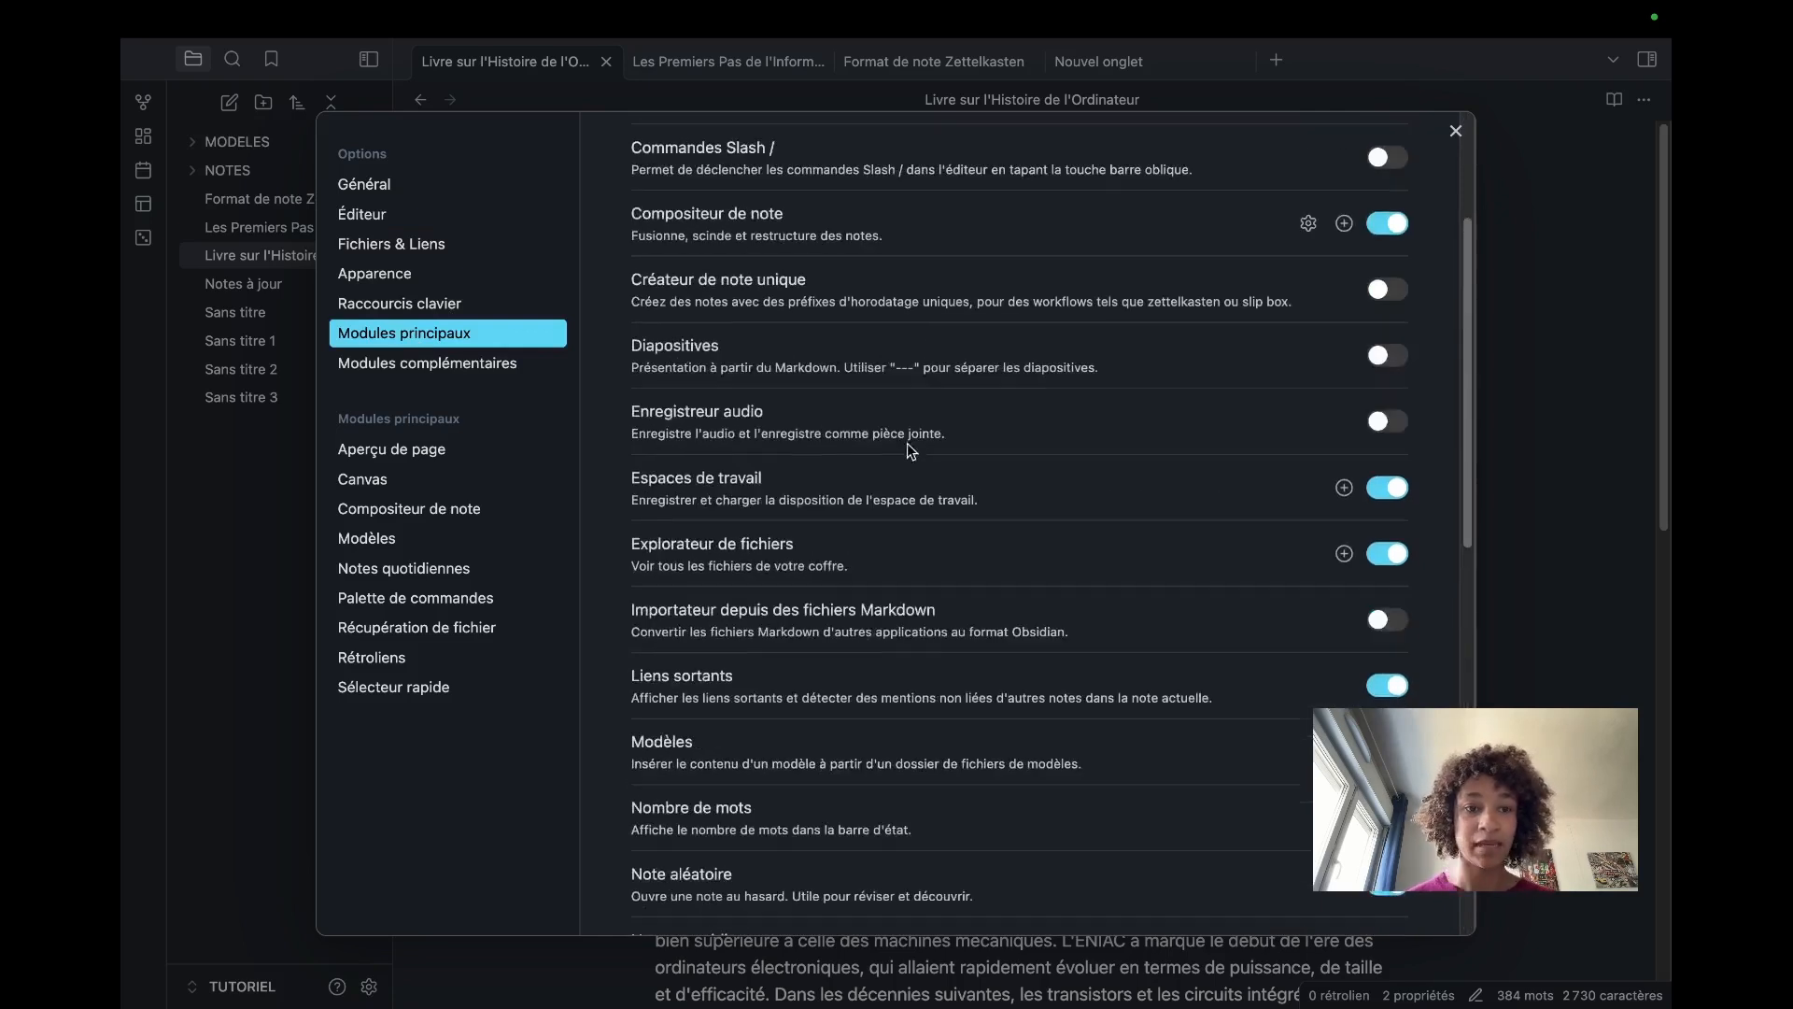
# Step: Enable community plugins (Modules complémentaires) and open the catalogue for browsing them
pyautogui.click(452, 364)
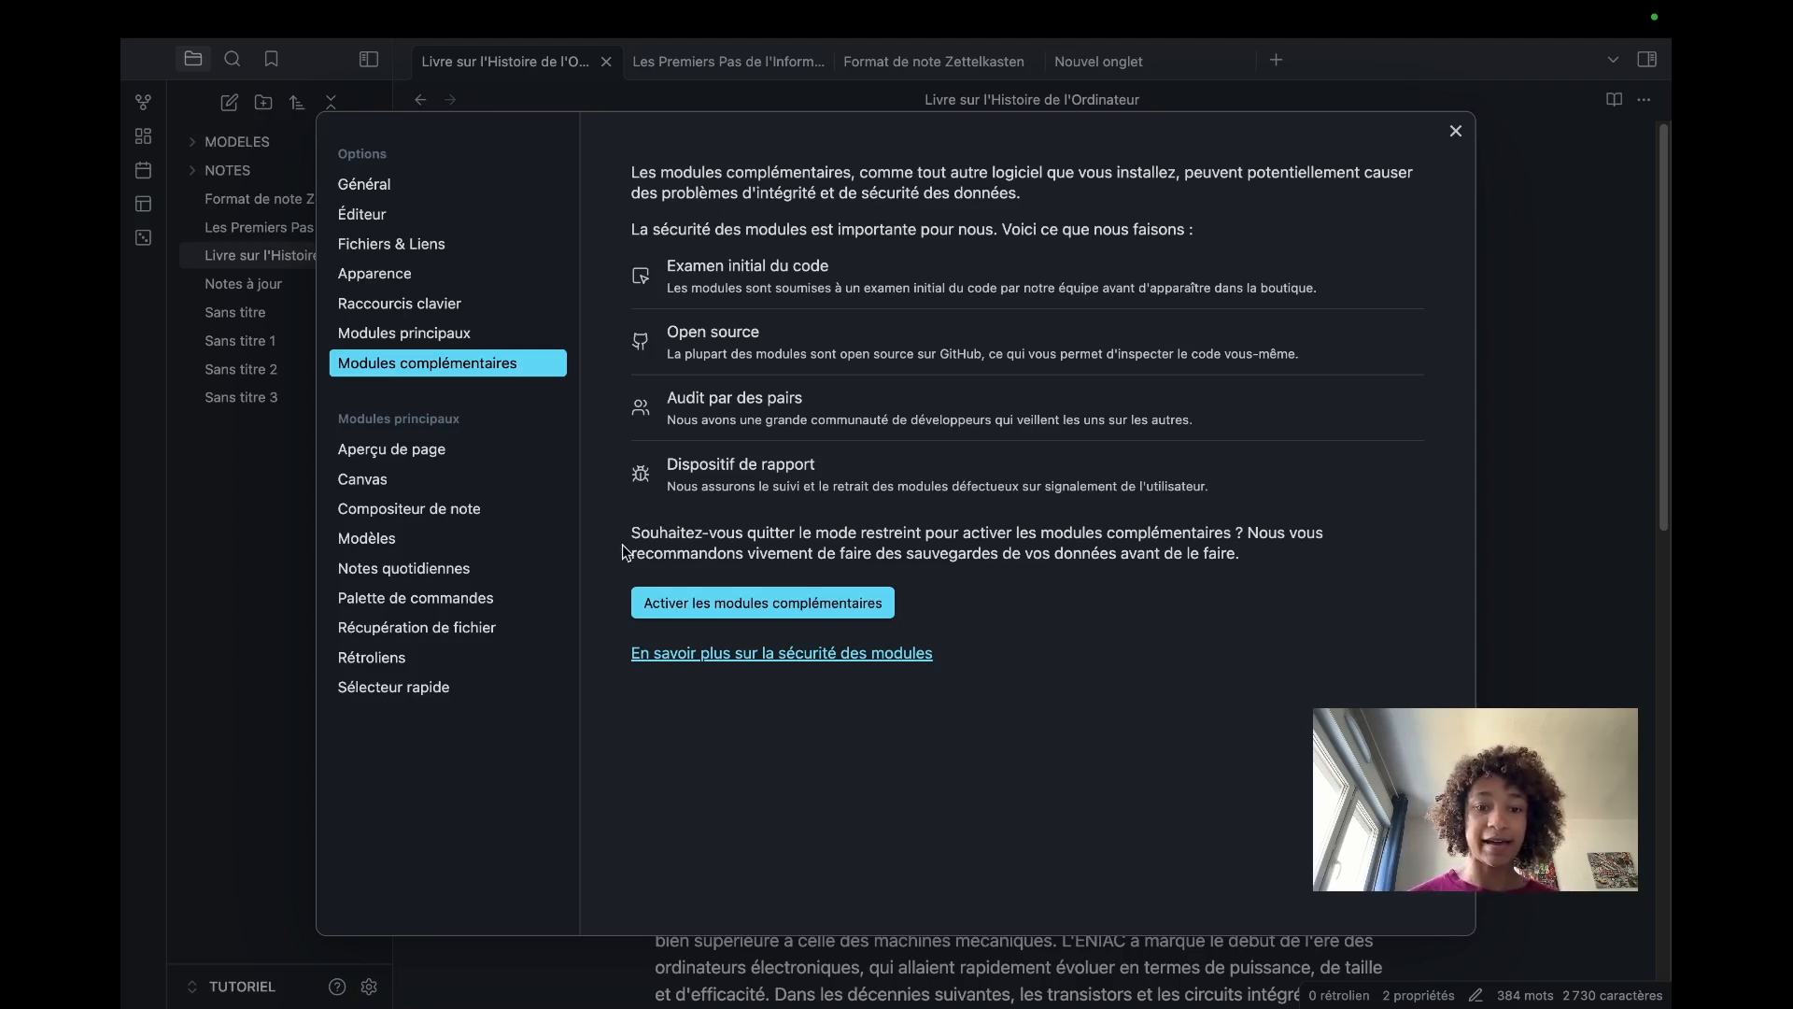
pyautogui.click(808, 615)
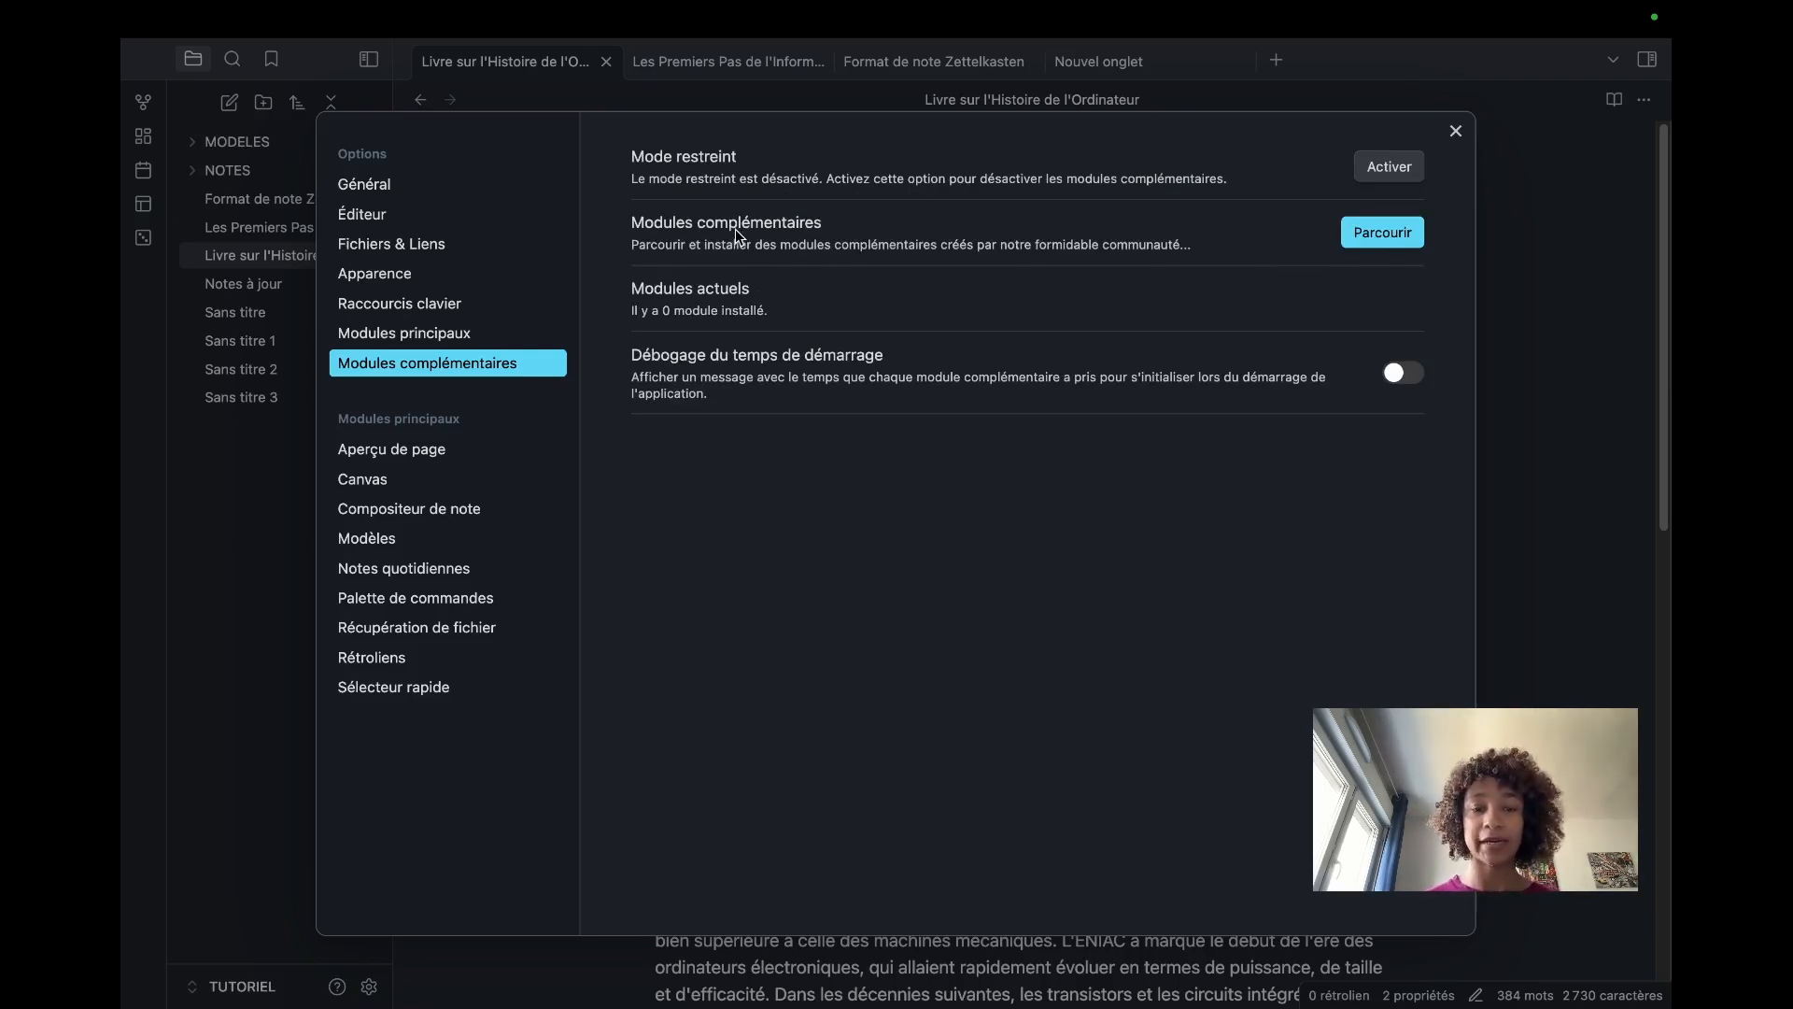
pyautogui.click(1371, 238)
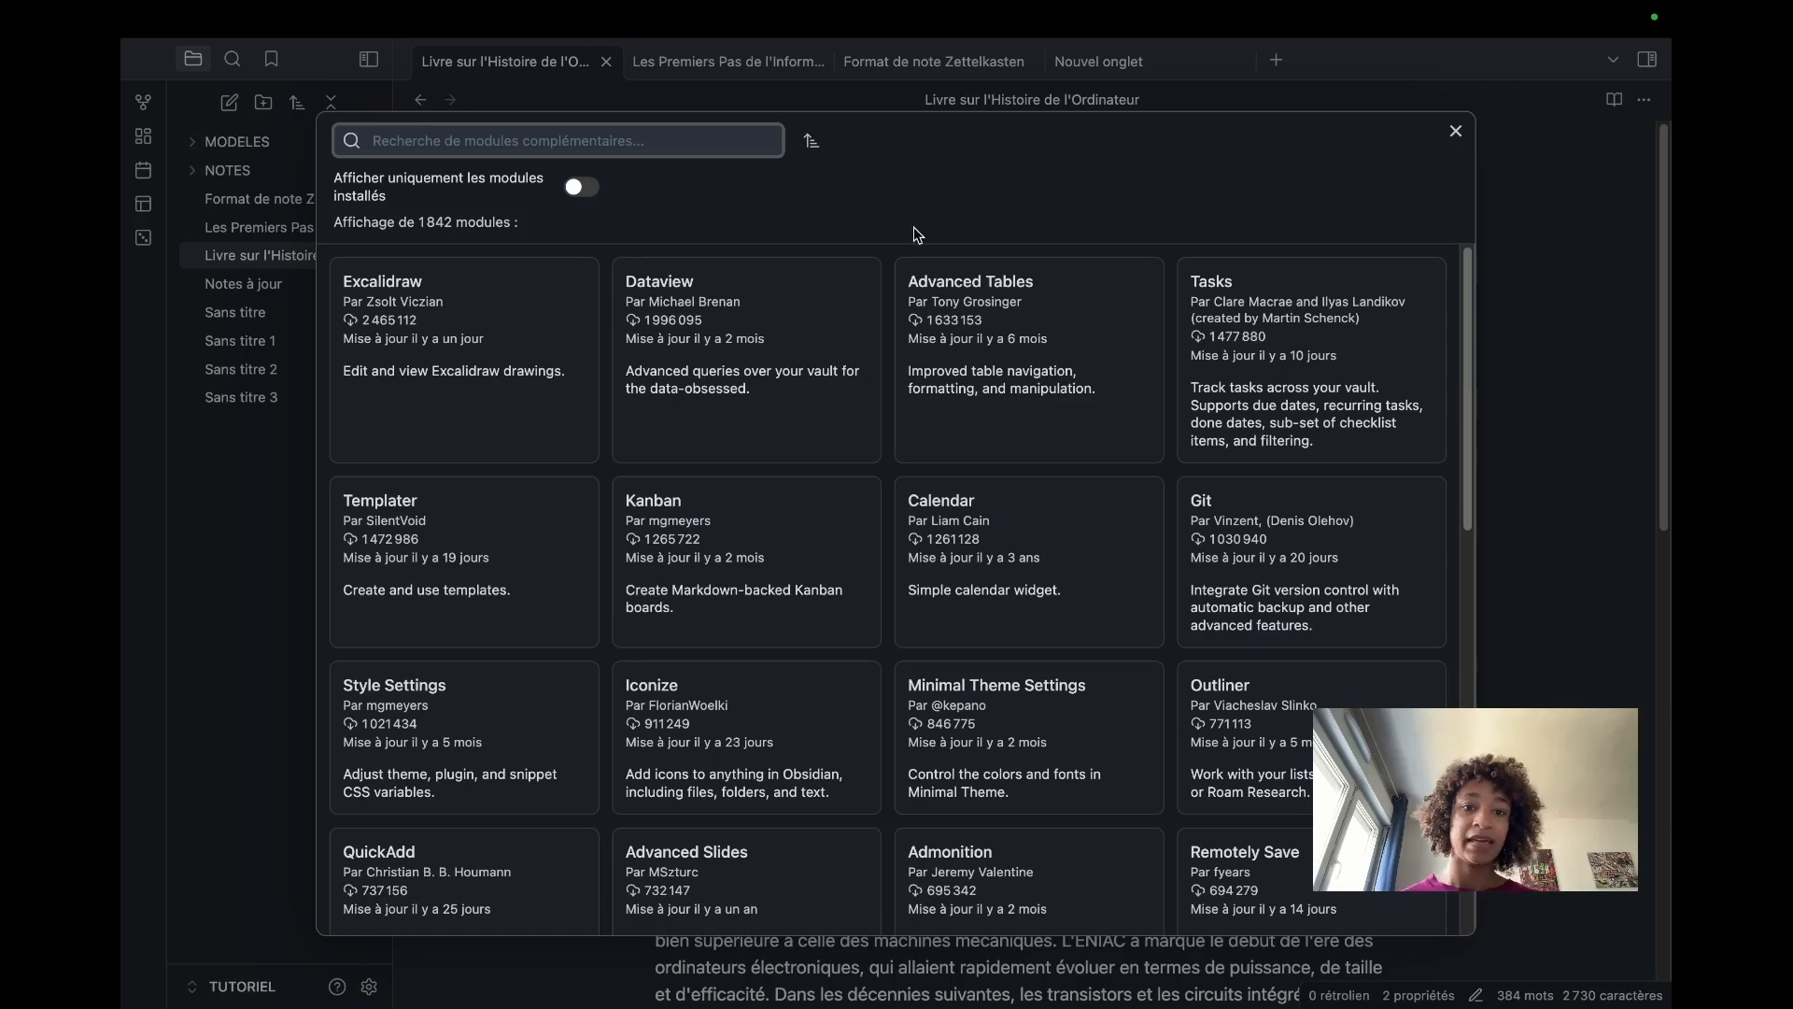
# Step: Search the community plugin catalogue for "Note refactor" and open the Note Refactor plugin's page
pyautogui.scroll(-10, 969, 427)
pyautogui.scroll(-10, 968, 427)
pyautogui.scroll(15, 967, 433)
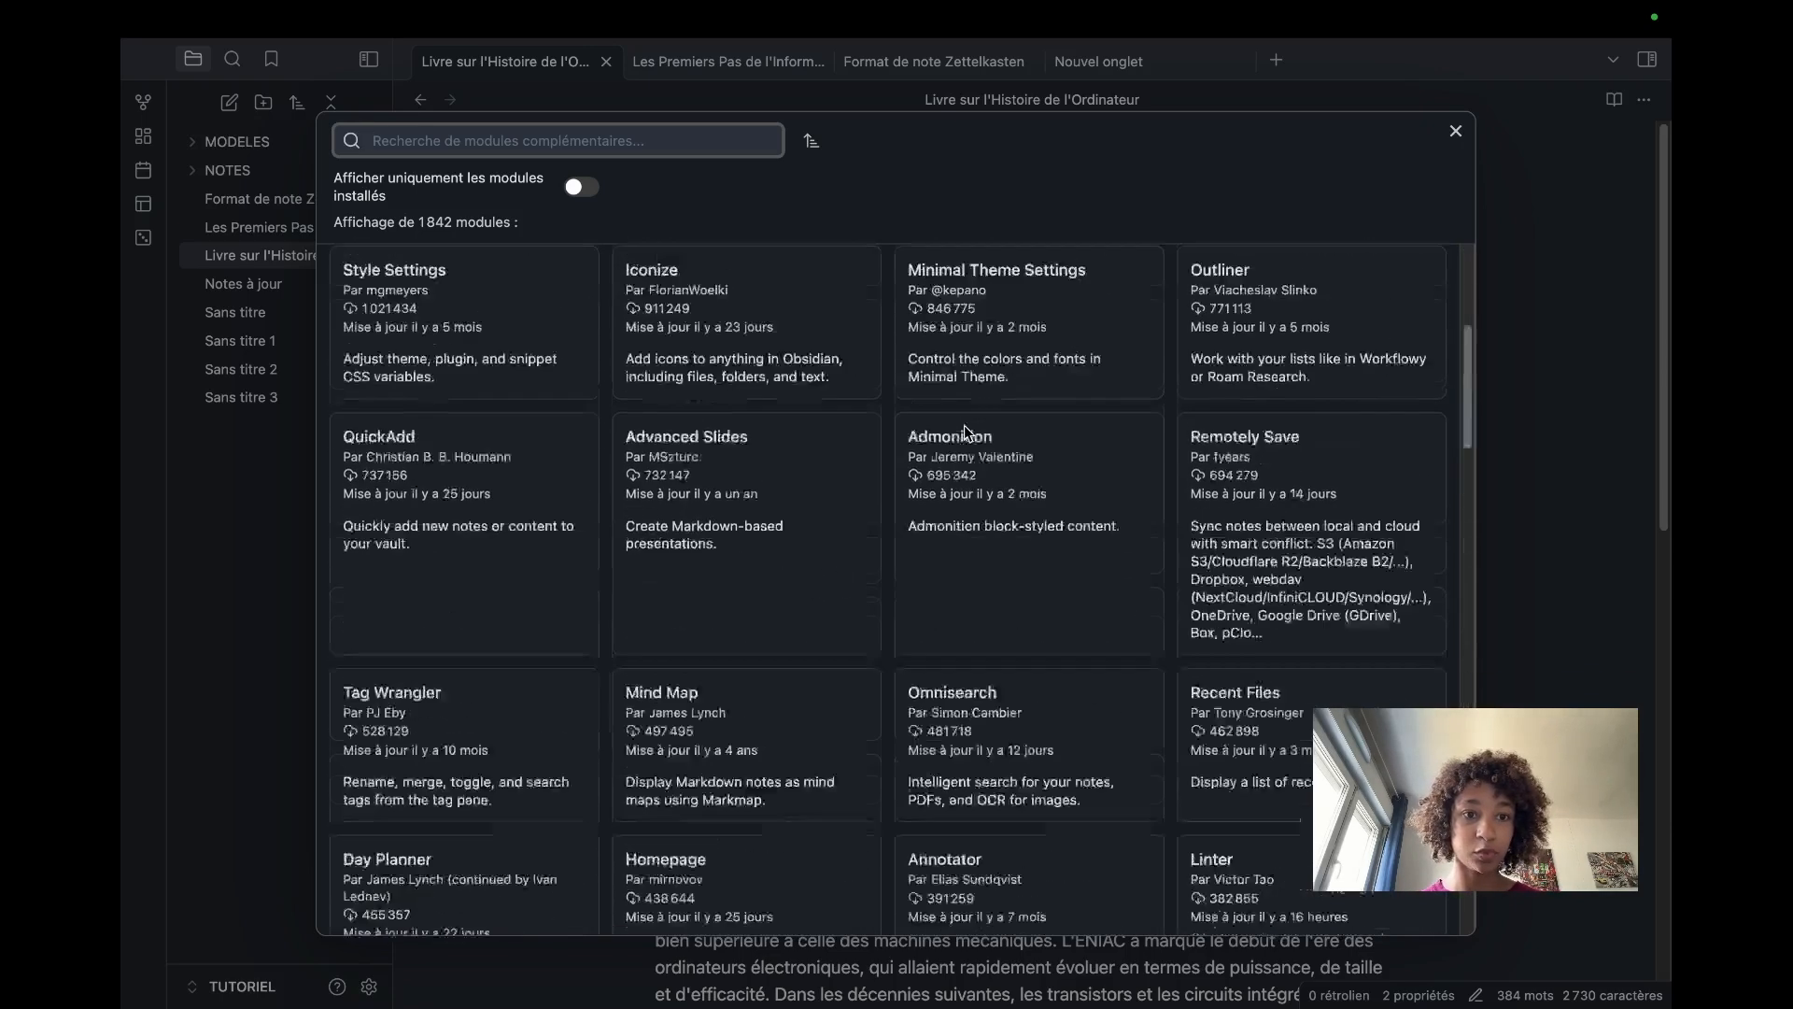
pyautogui.scroll(5, 967, 433)
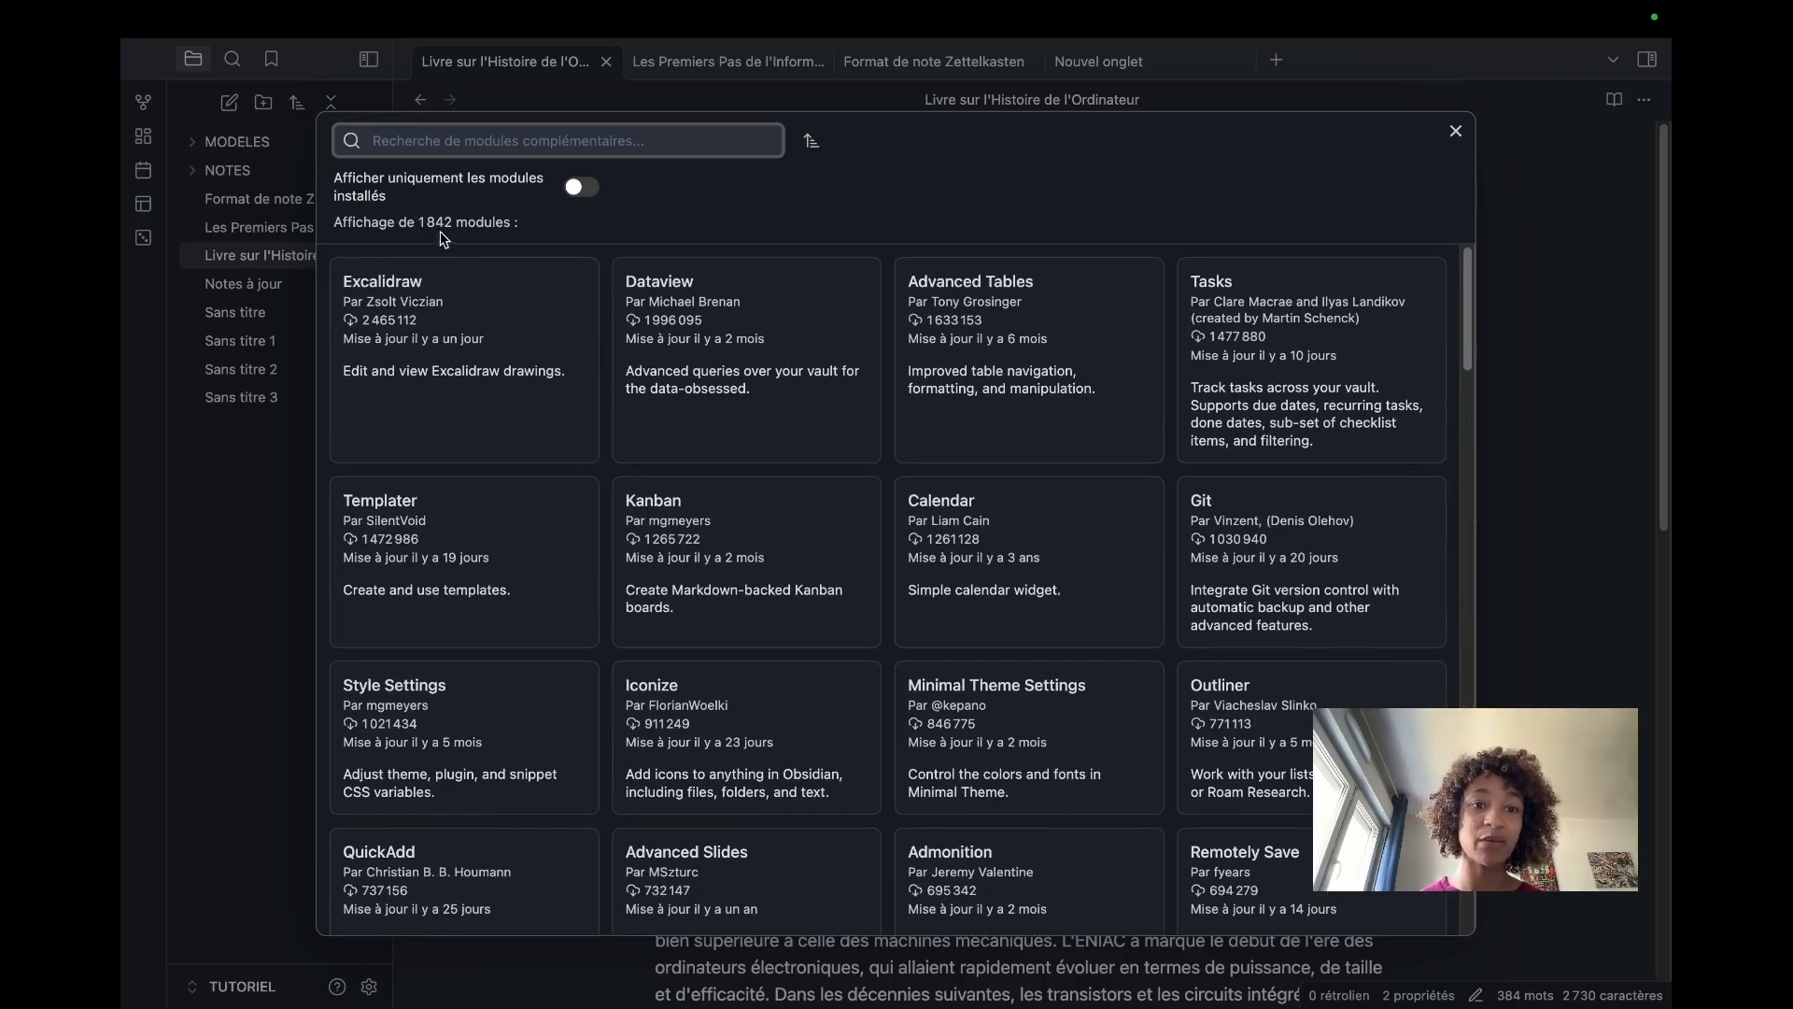
pyautogui.scroll(-15, 904, 422)
pyautogui.scroll(15, 904, 416)
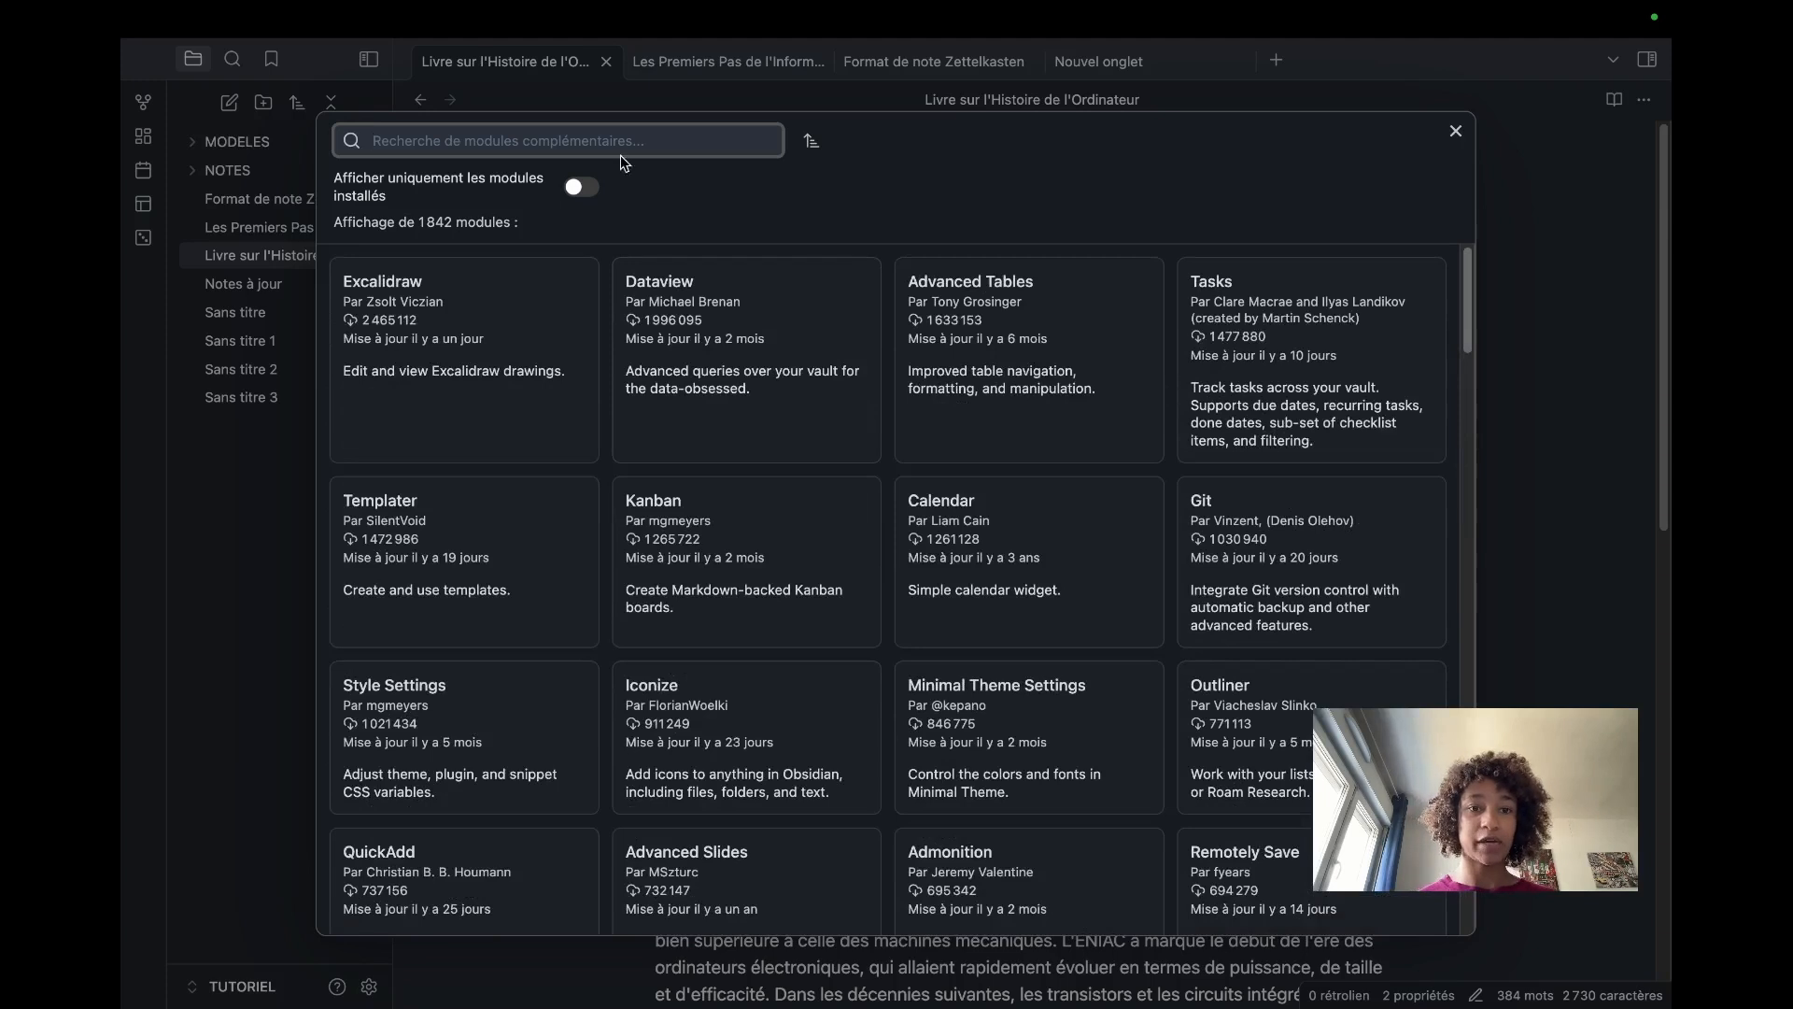
pyautogui.write('No')
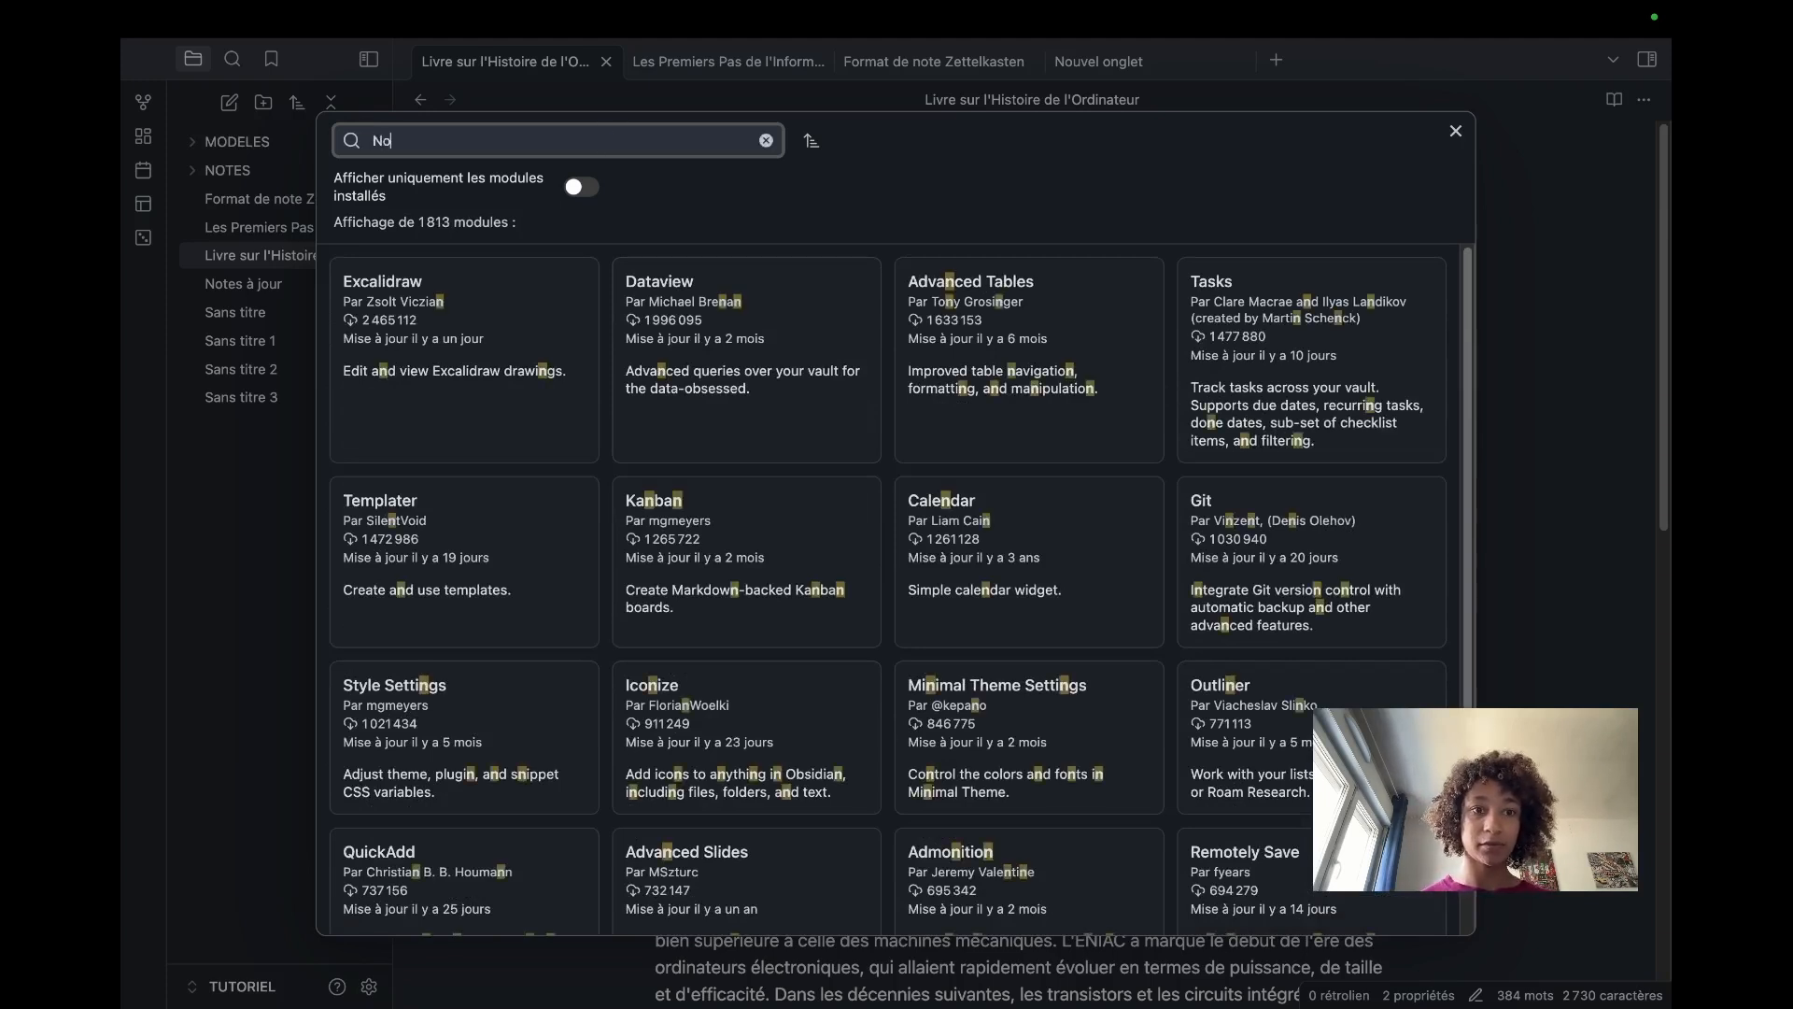
pyautogui.write('te refactor')
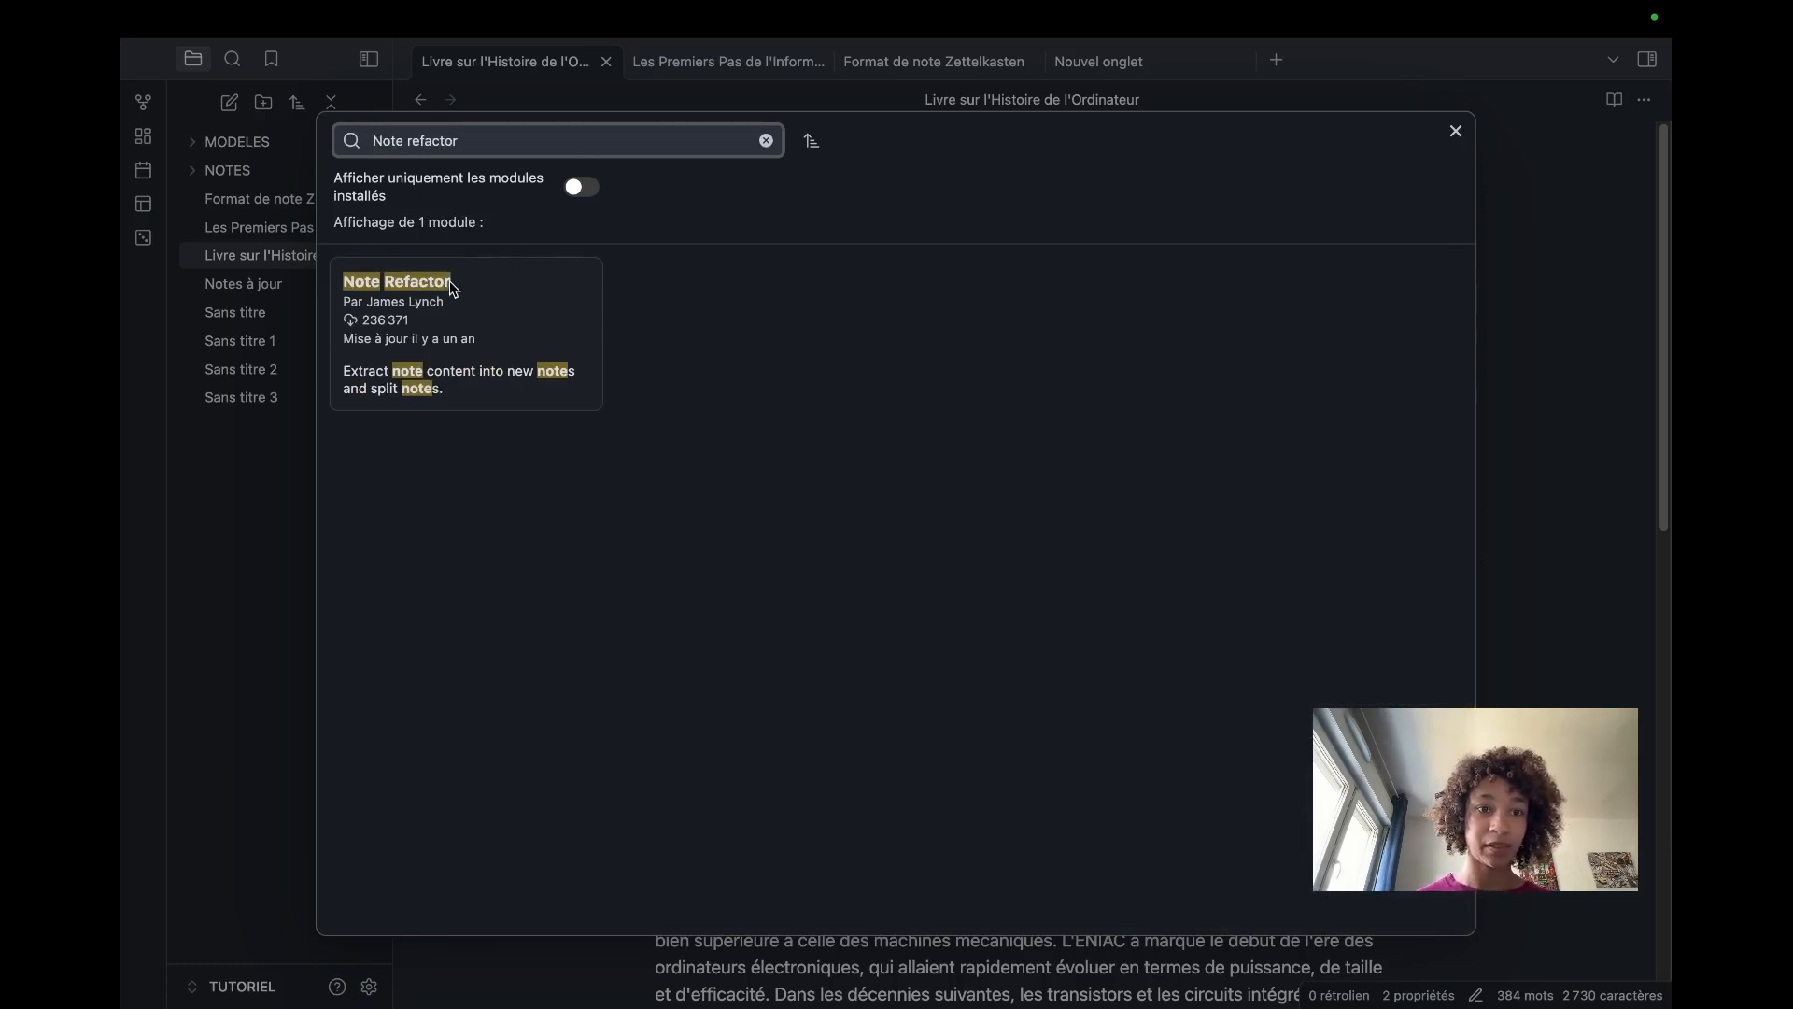
pyautogui.click(491, 304)
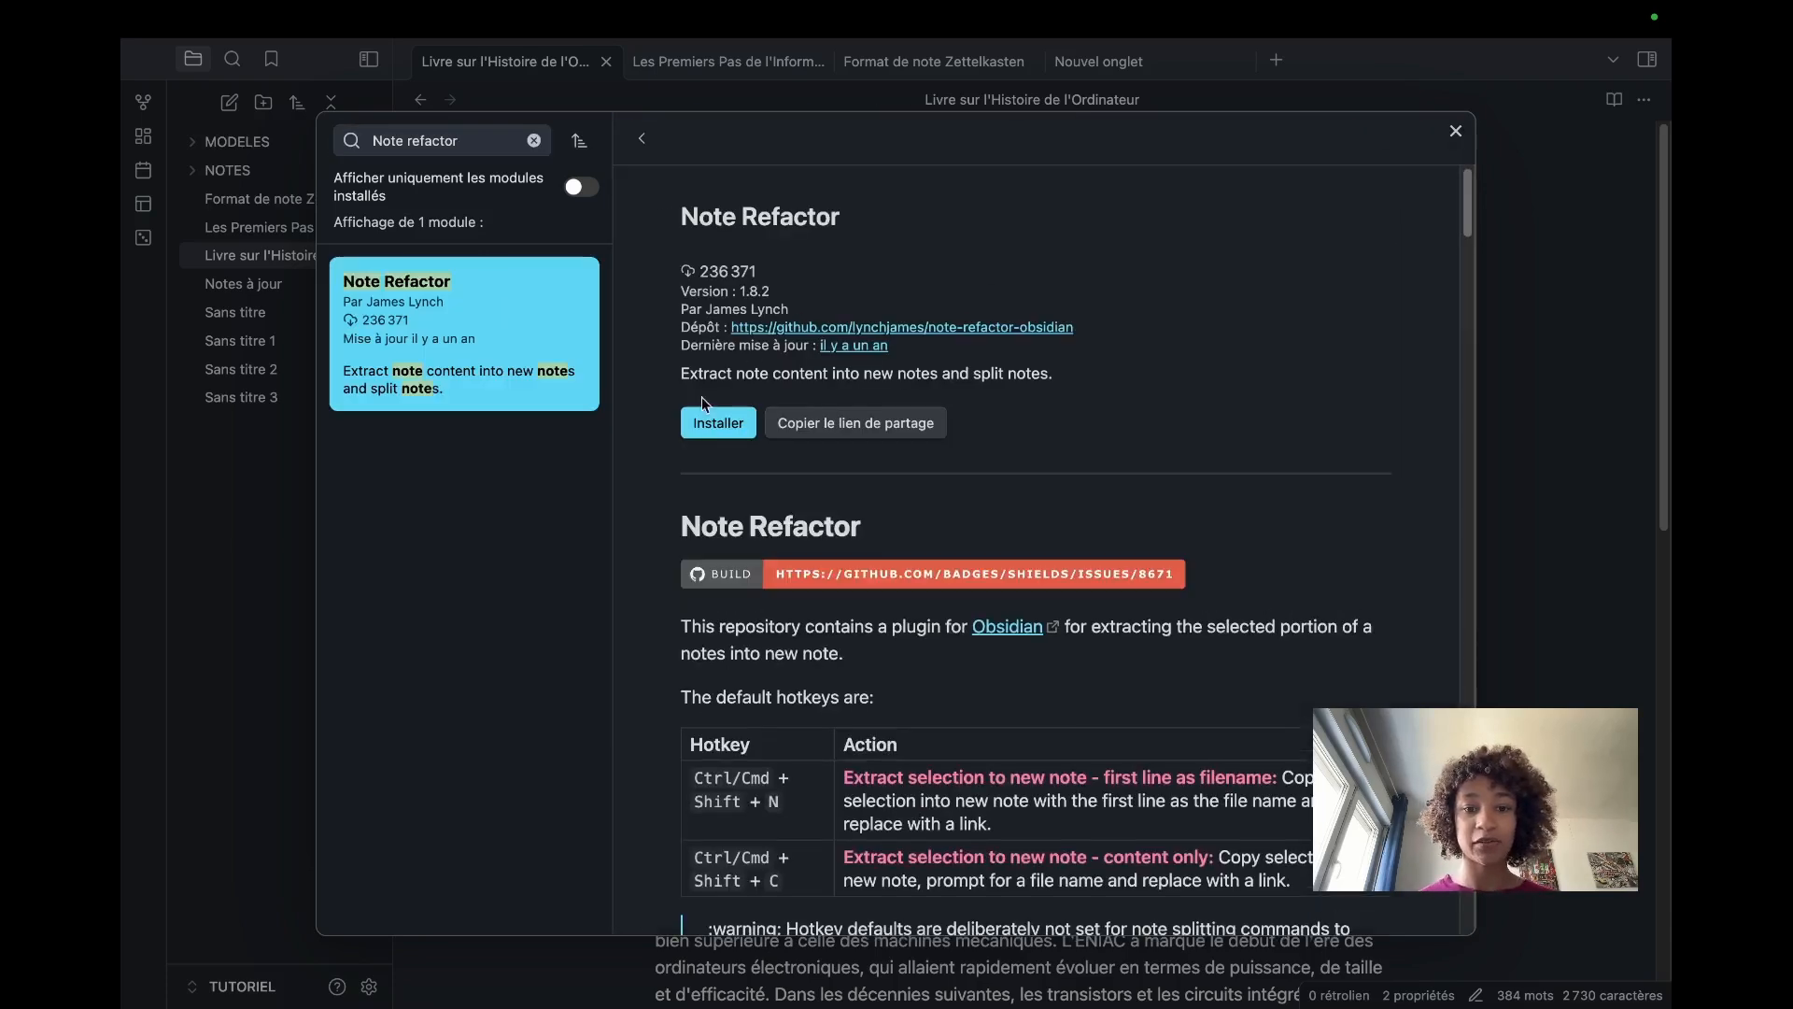
# Step: Install and enable the Note Refactor plugin, then close the plugin catalogue
pyautogui.scroll(-9, 995, 394)
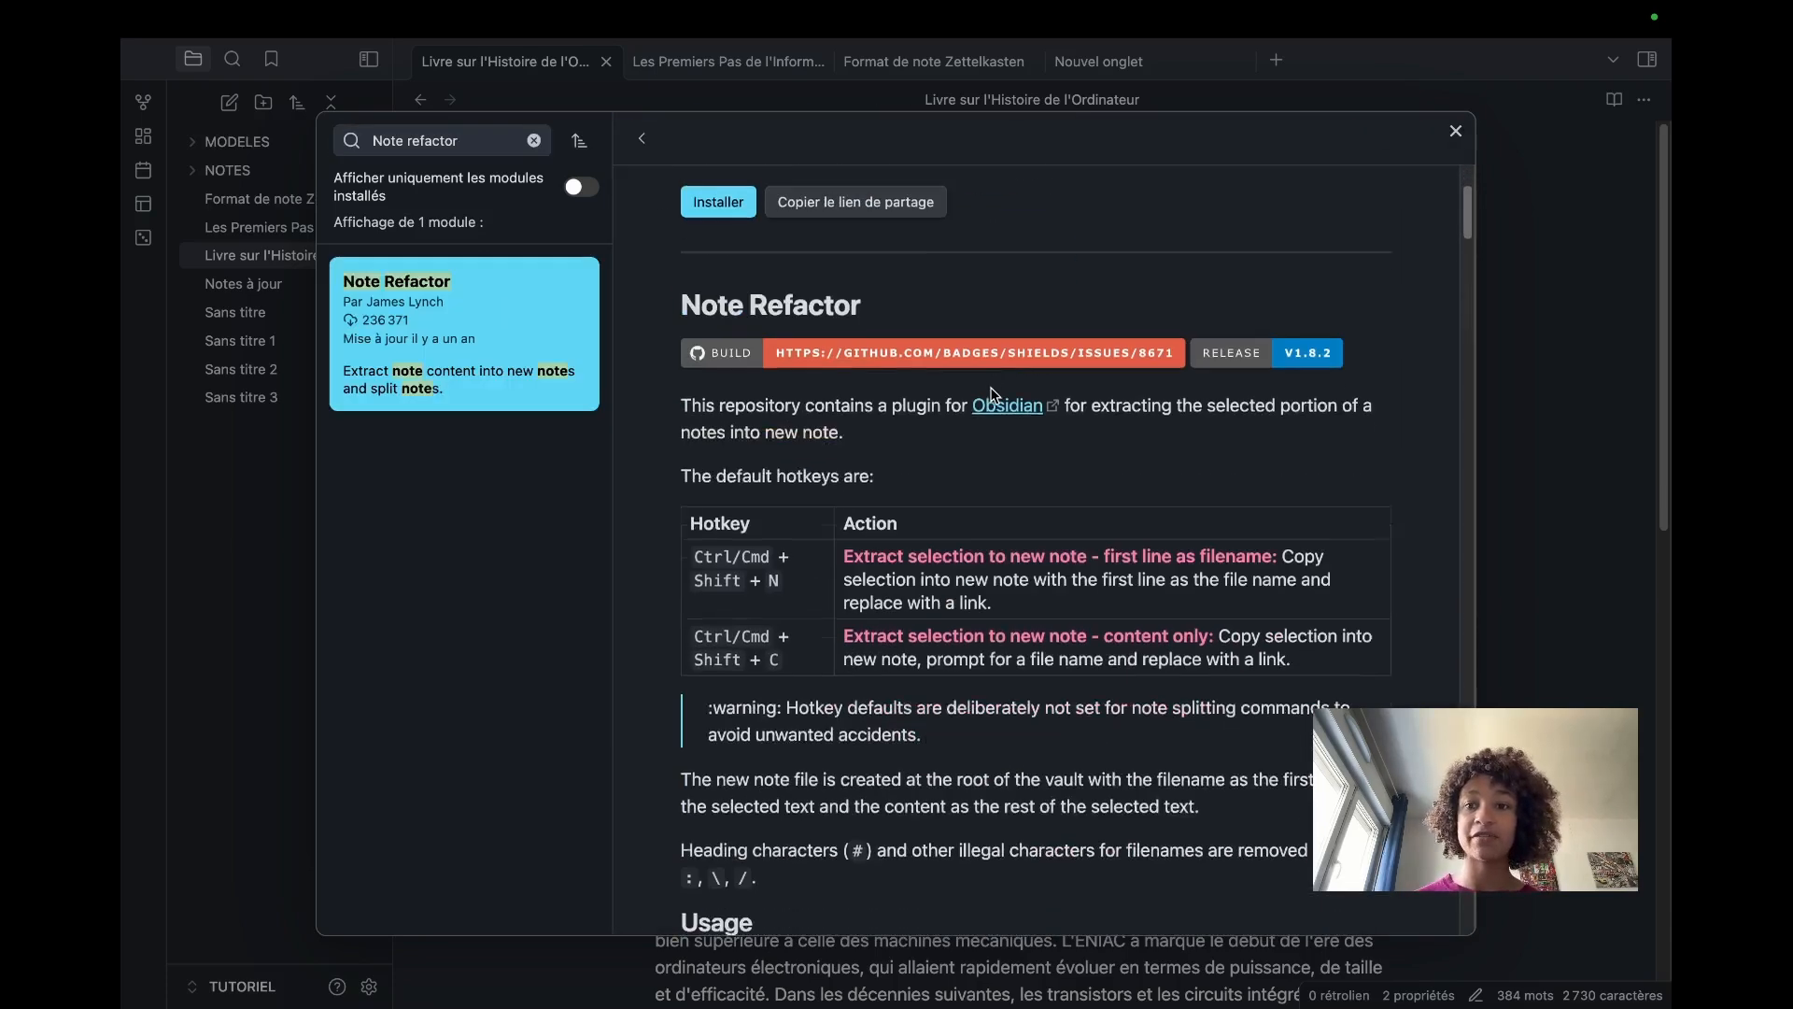
pyautogui.scroll(-12, 992, 386)
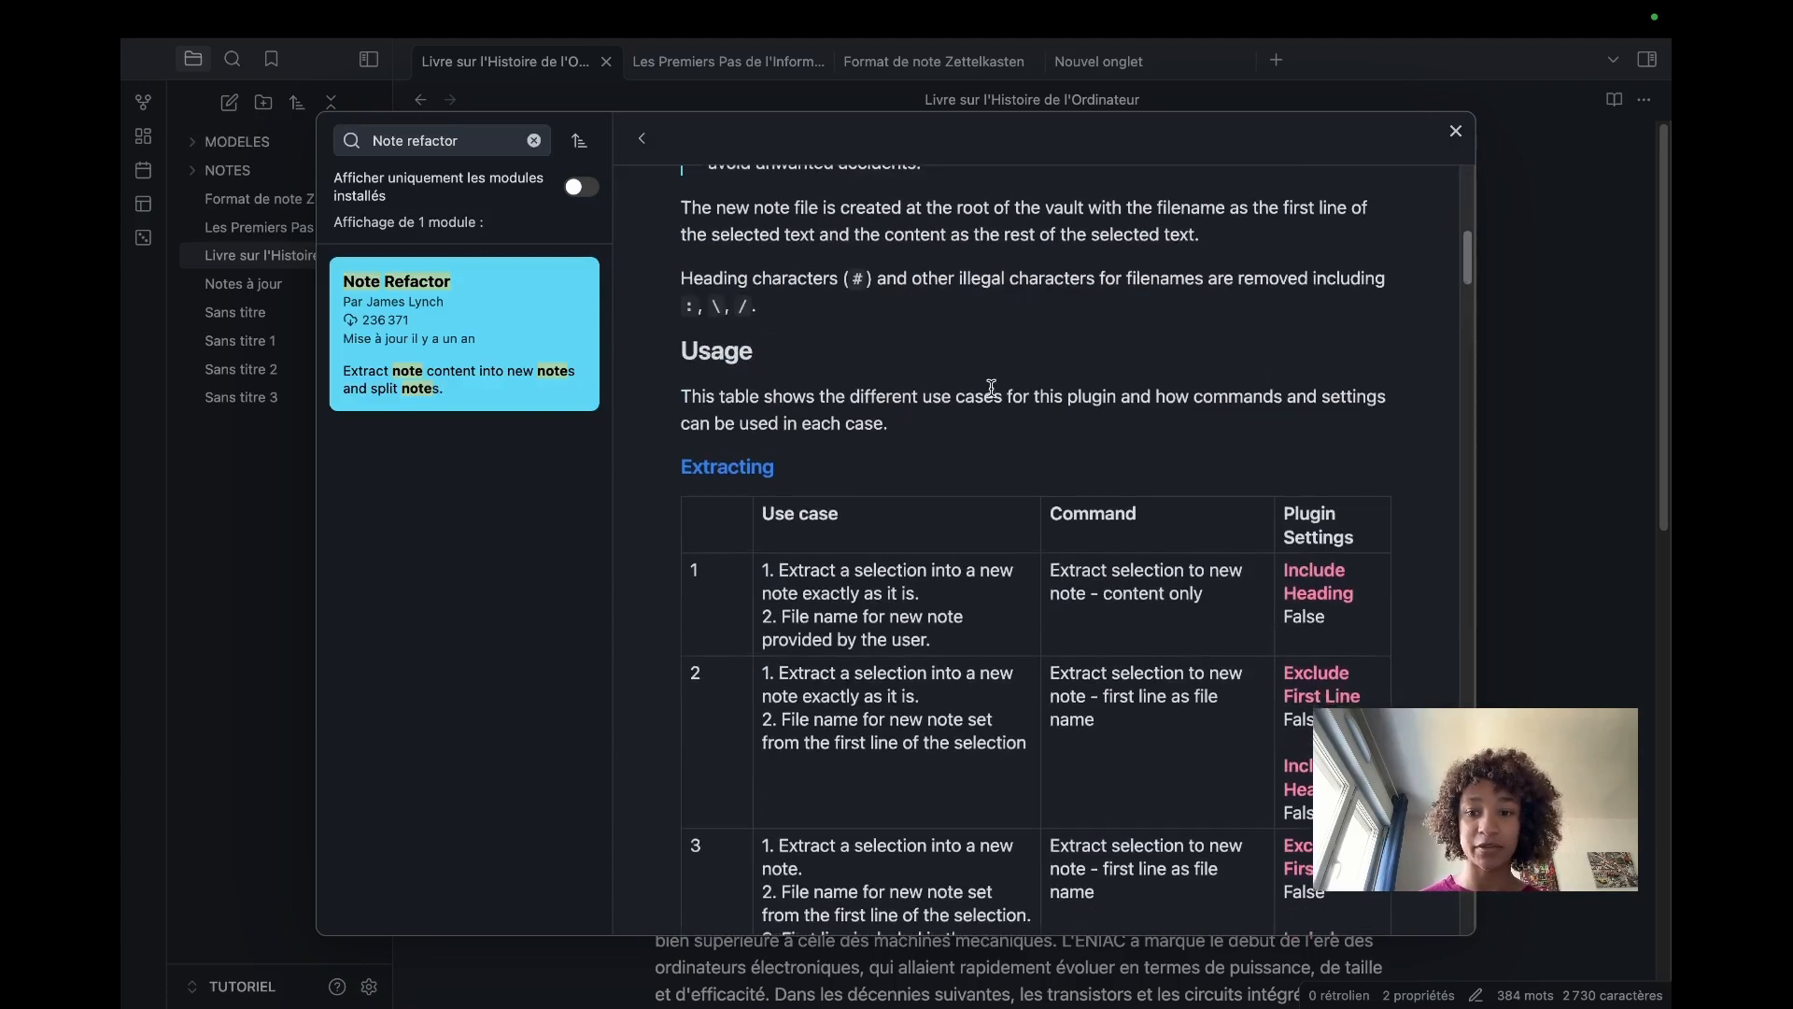
pyautogui.scroll(-15, 995, 395)
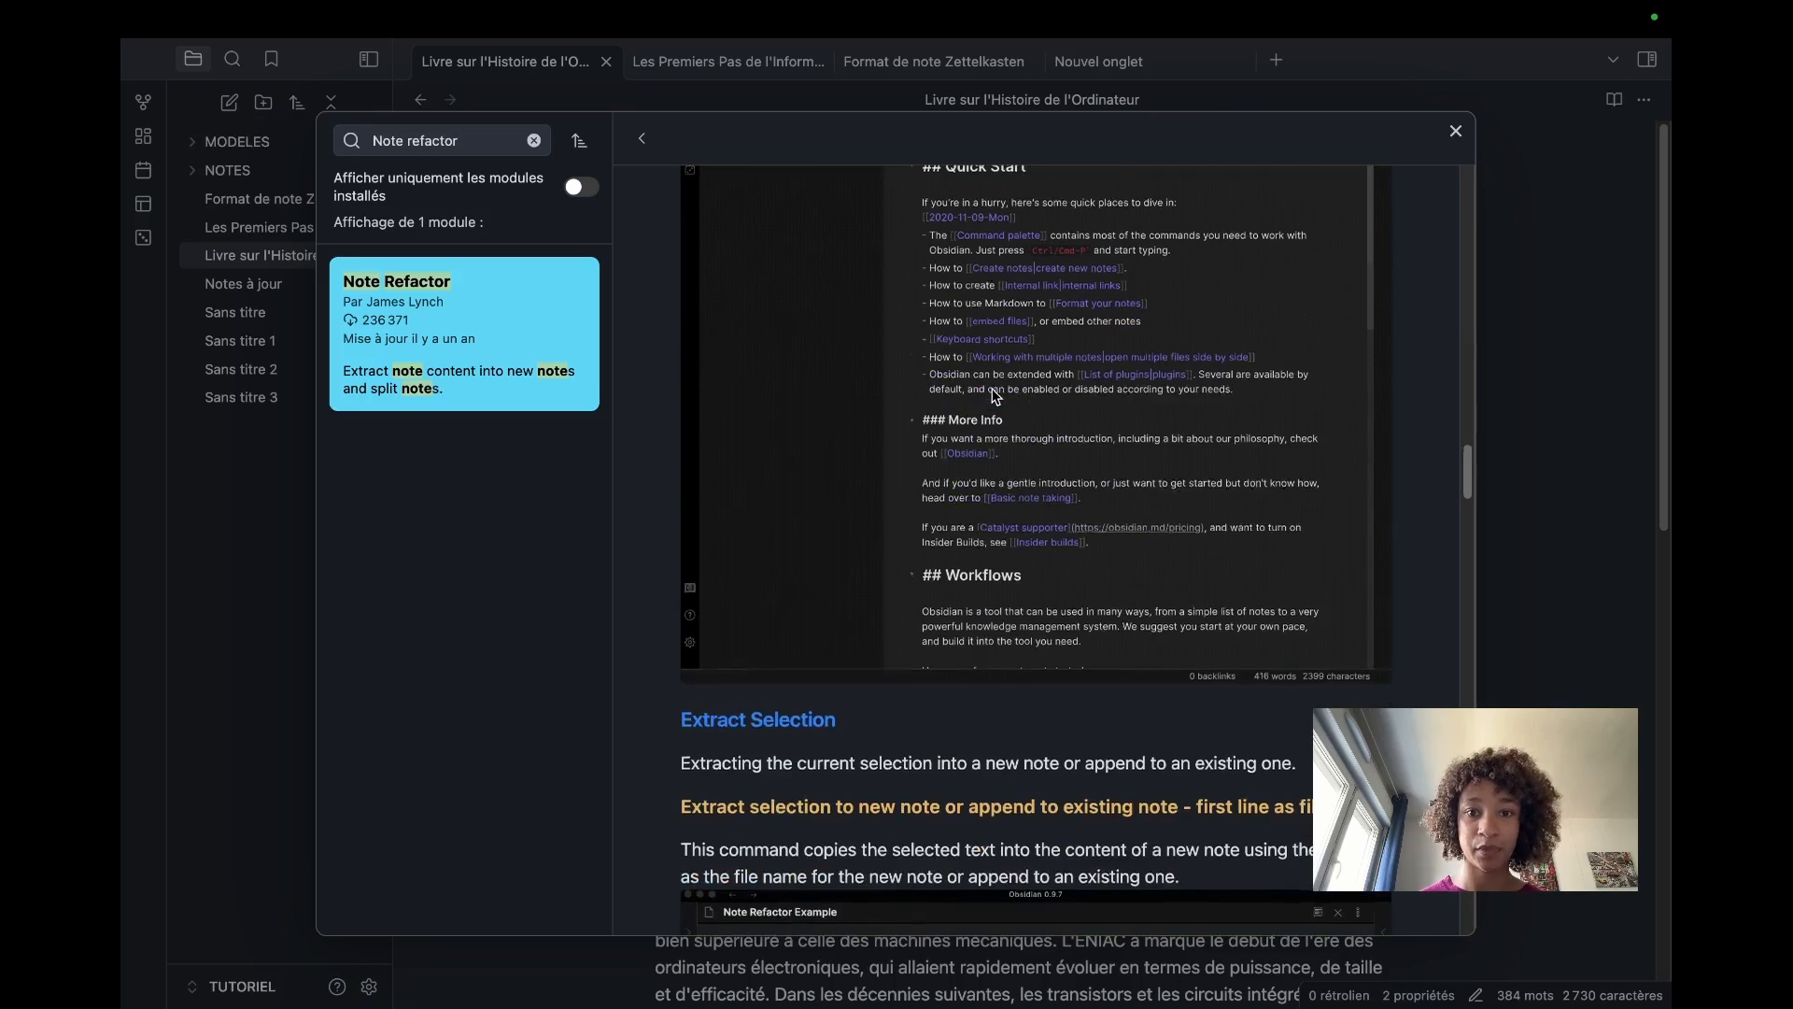
pyautogui.scroll(-6, 995, 397)
pyautogui.scroll(20, 995, 400)
pyautogui.scroll(10, 1012, 402)
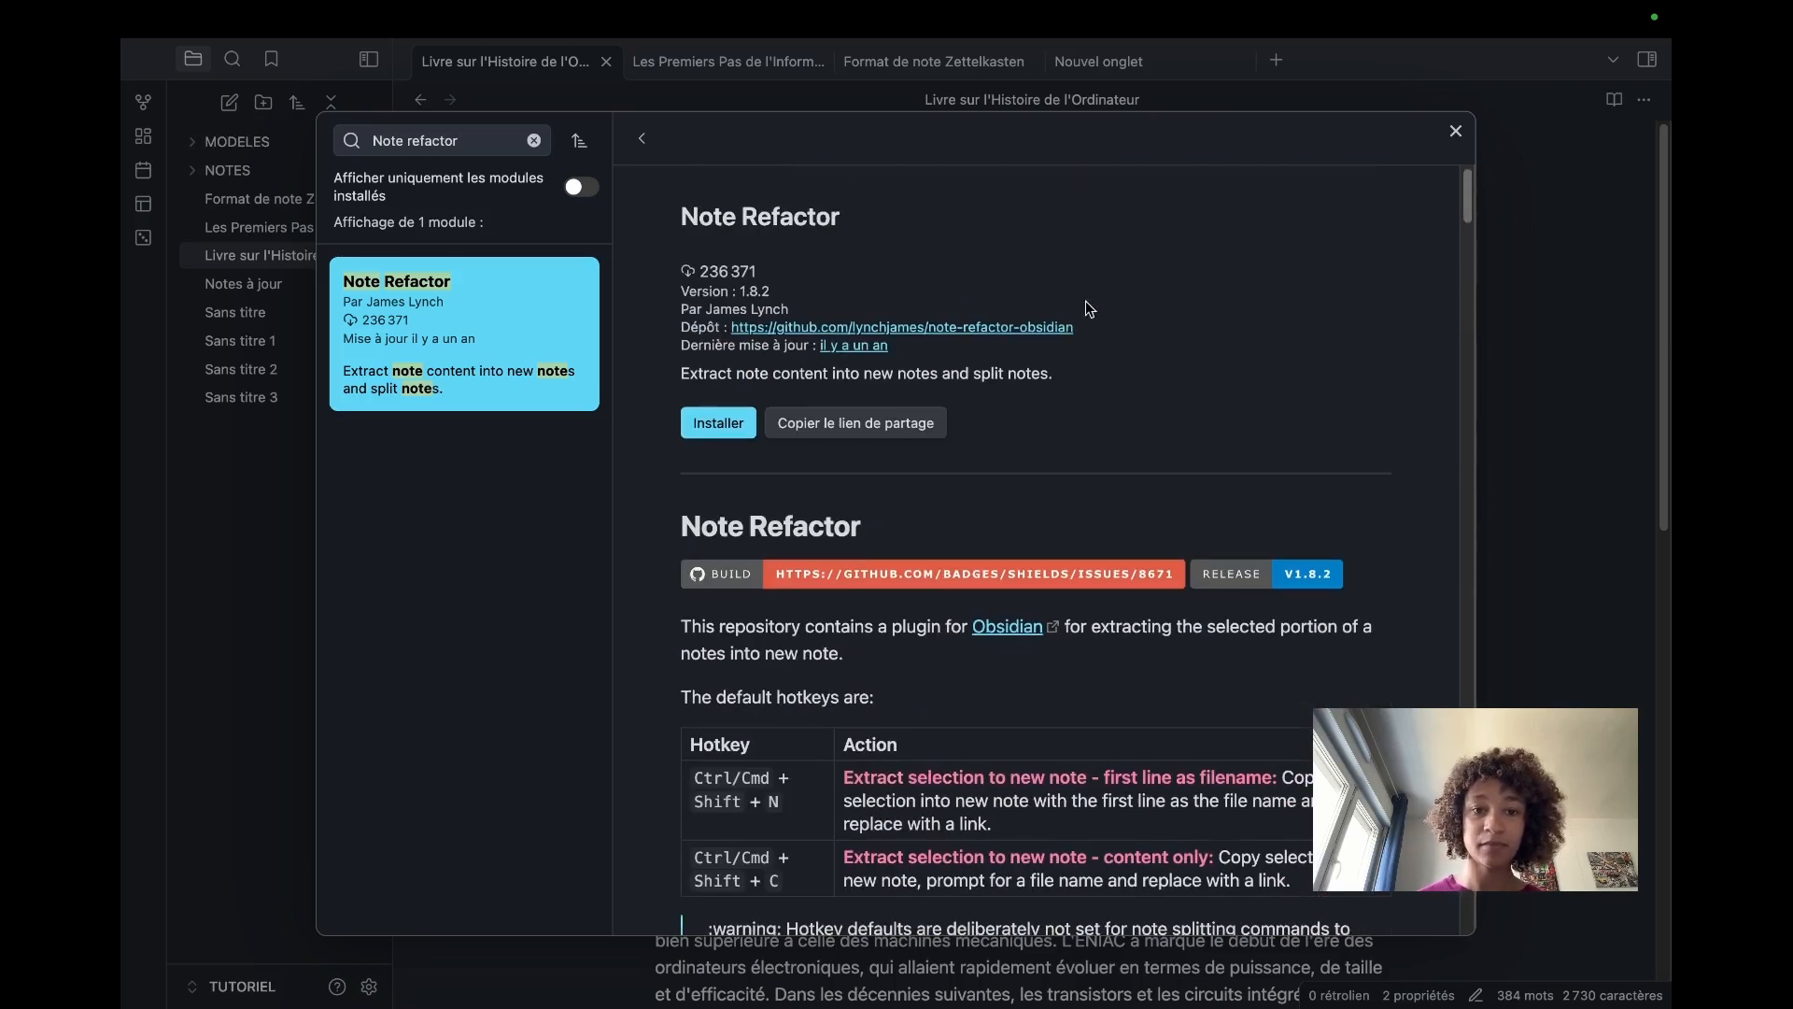
pyautogui.click(720, 423)
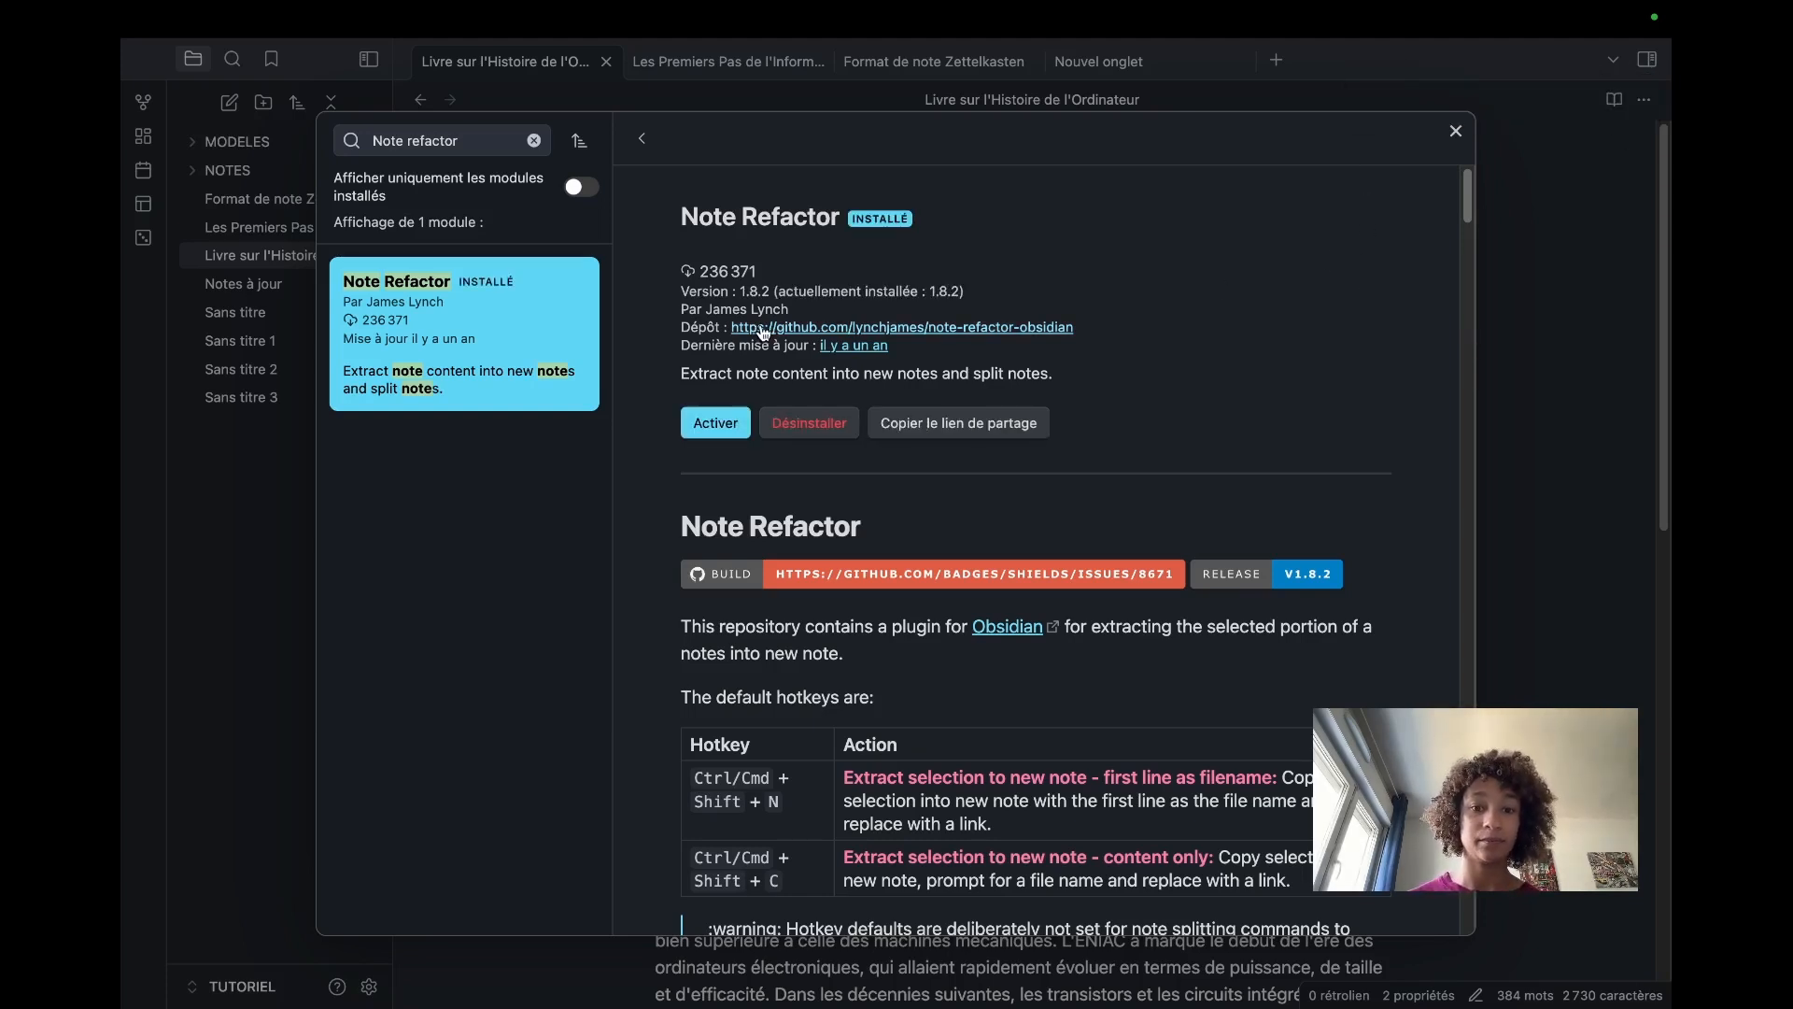
pyautogui.click(719, 425)
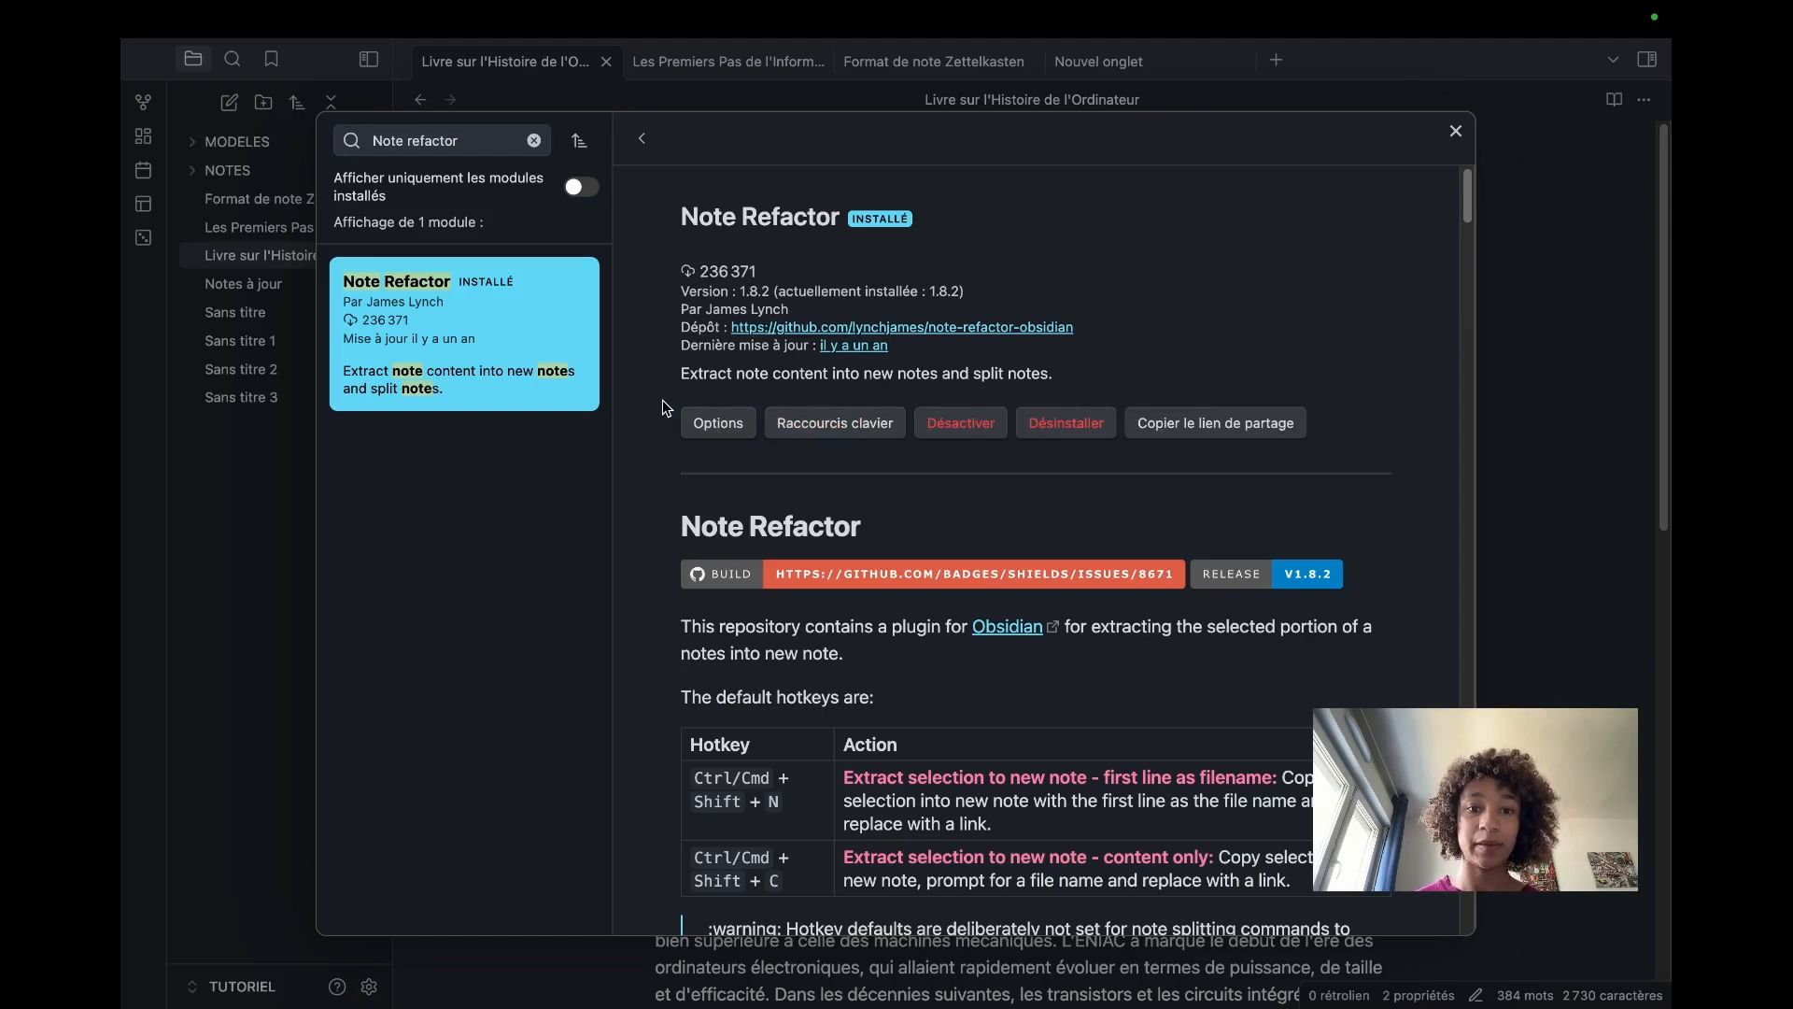
pyautogui.click(1455, 131)
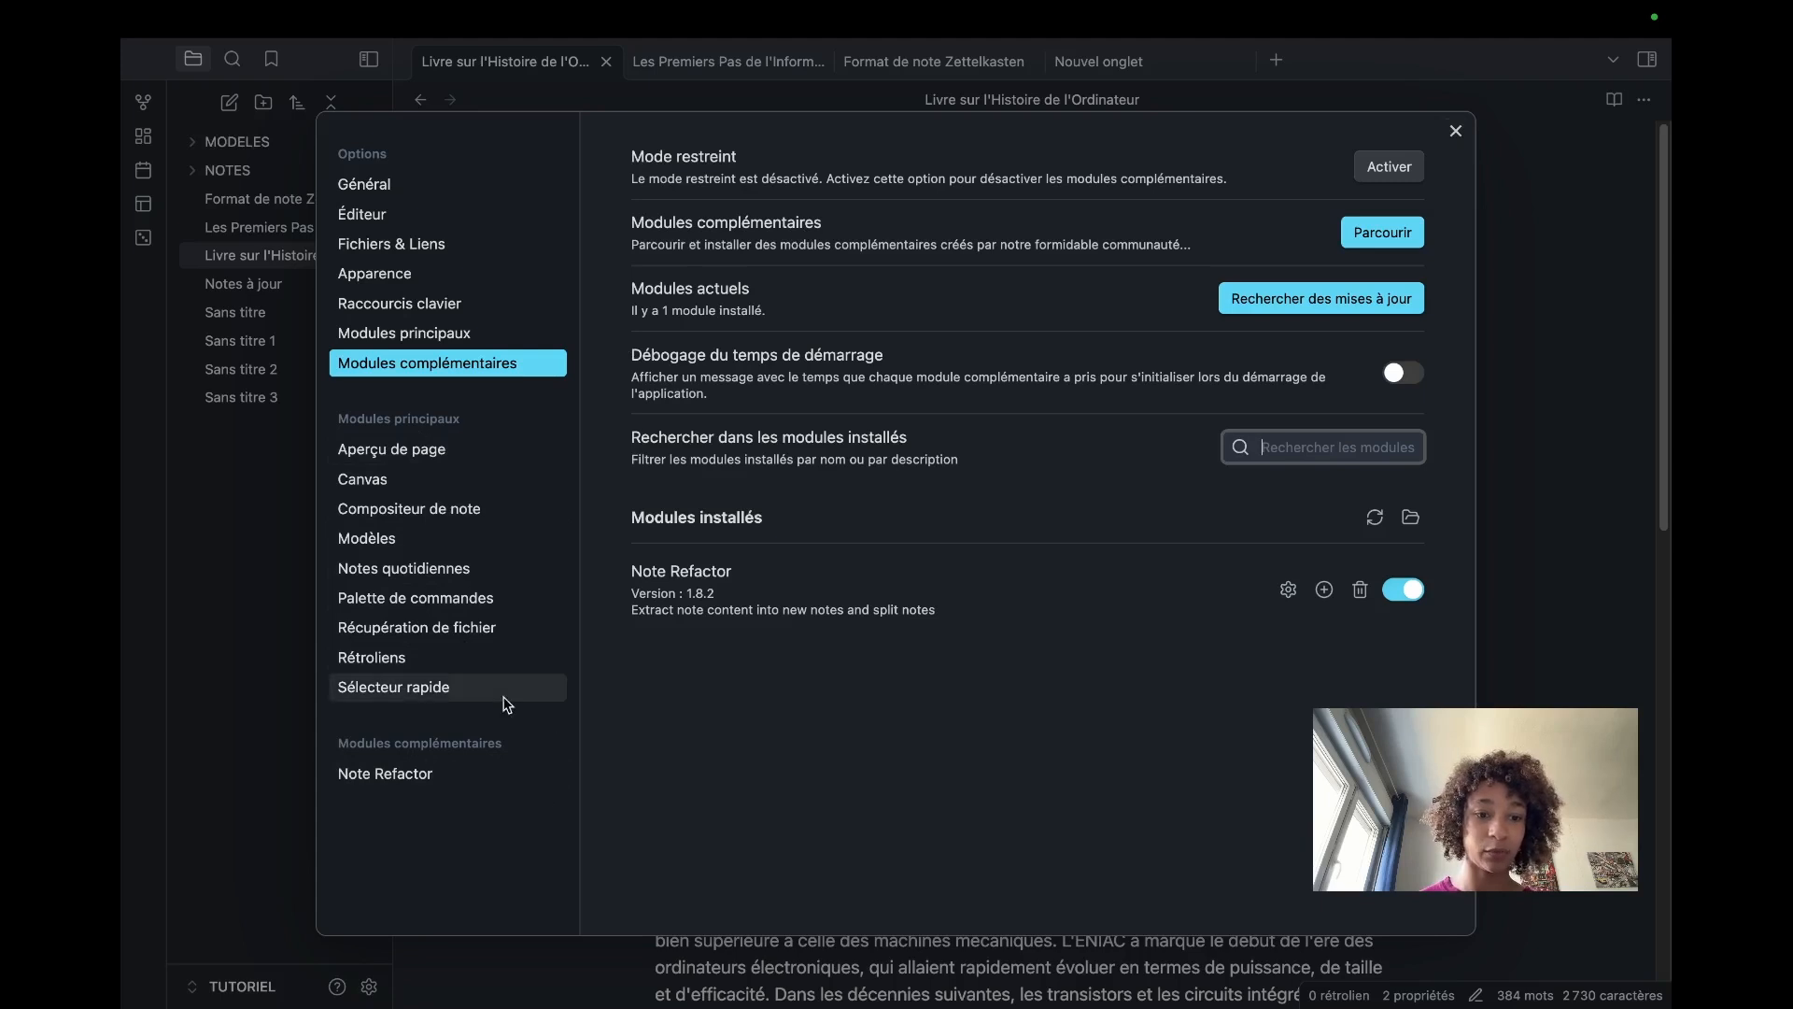
# Step: Open Note Refactor's settings and set the default location for new notes to "In the folder specified below"
pyautogui.click(370, 775)
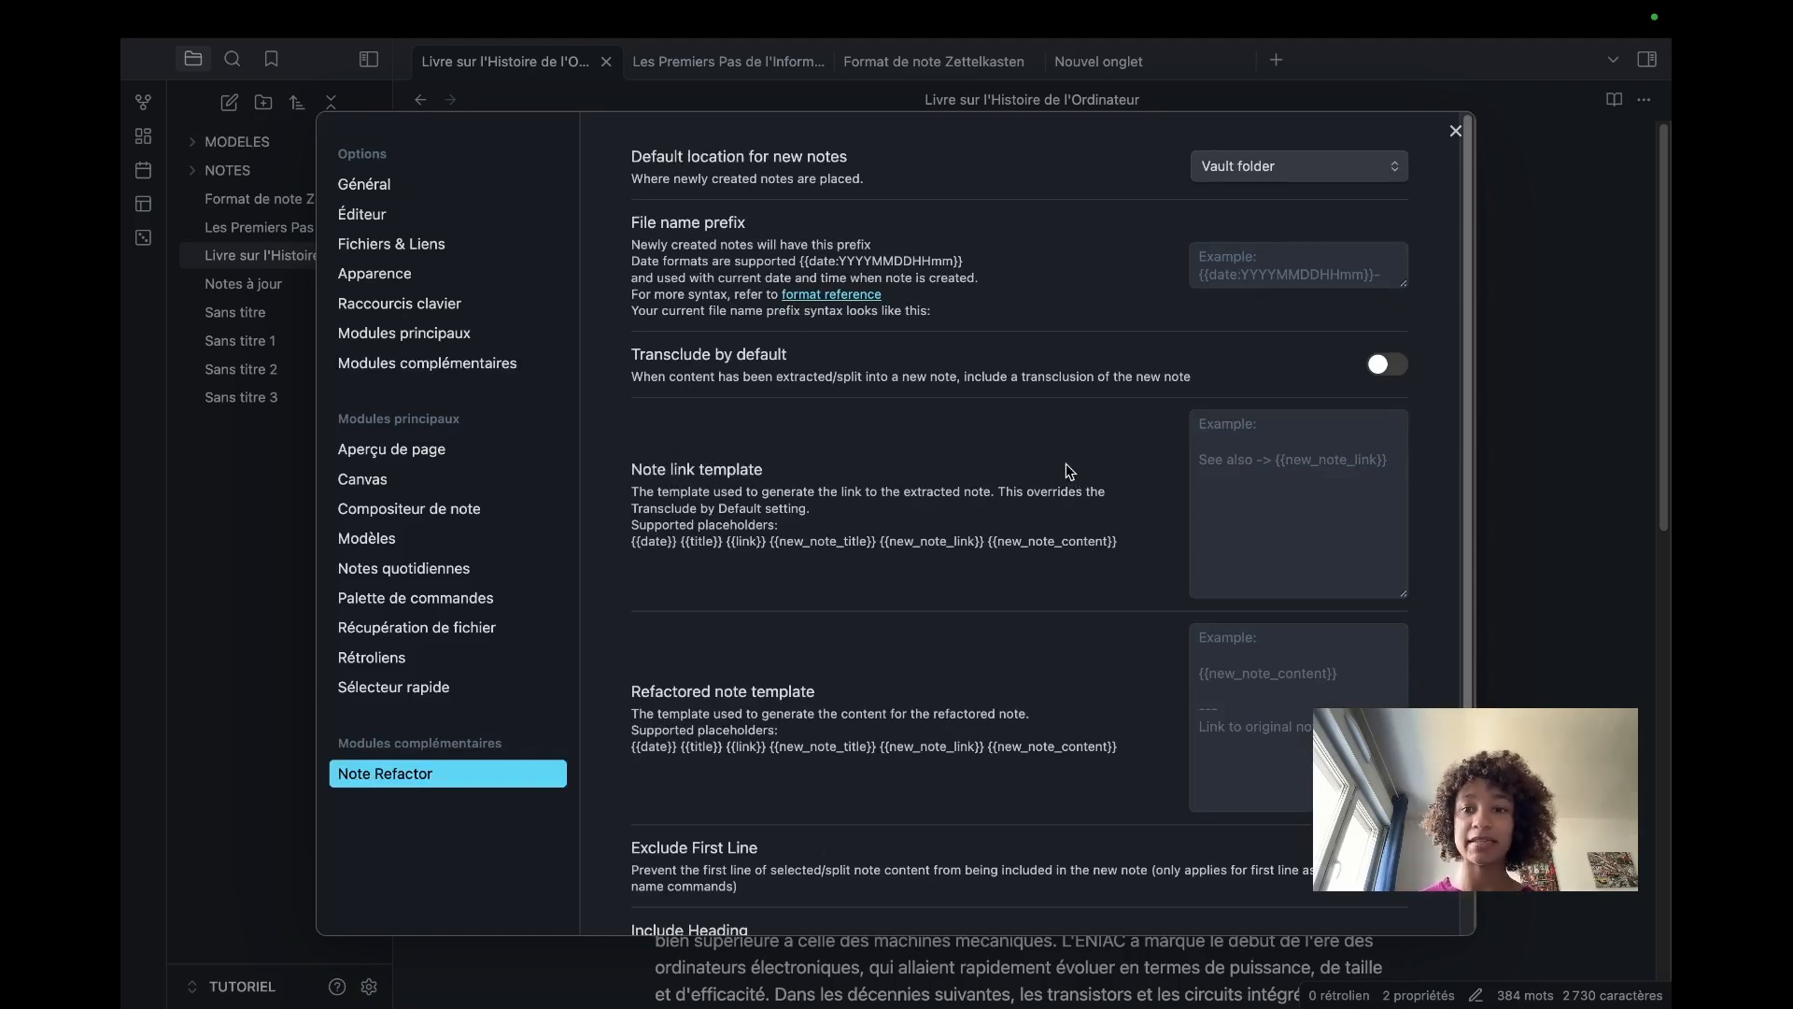
pyautogui.scroll(-5, 1070, 476)
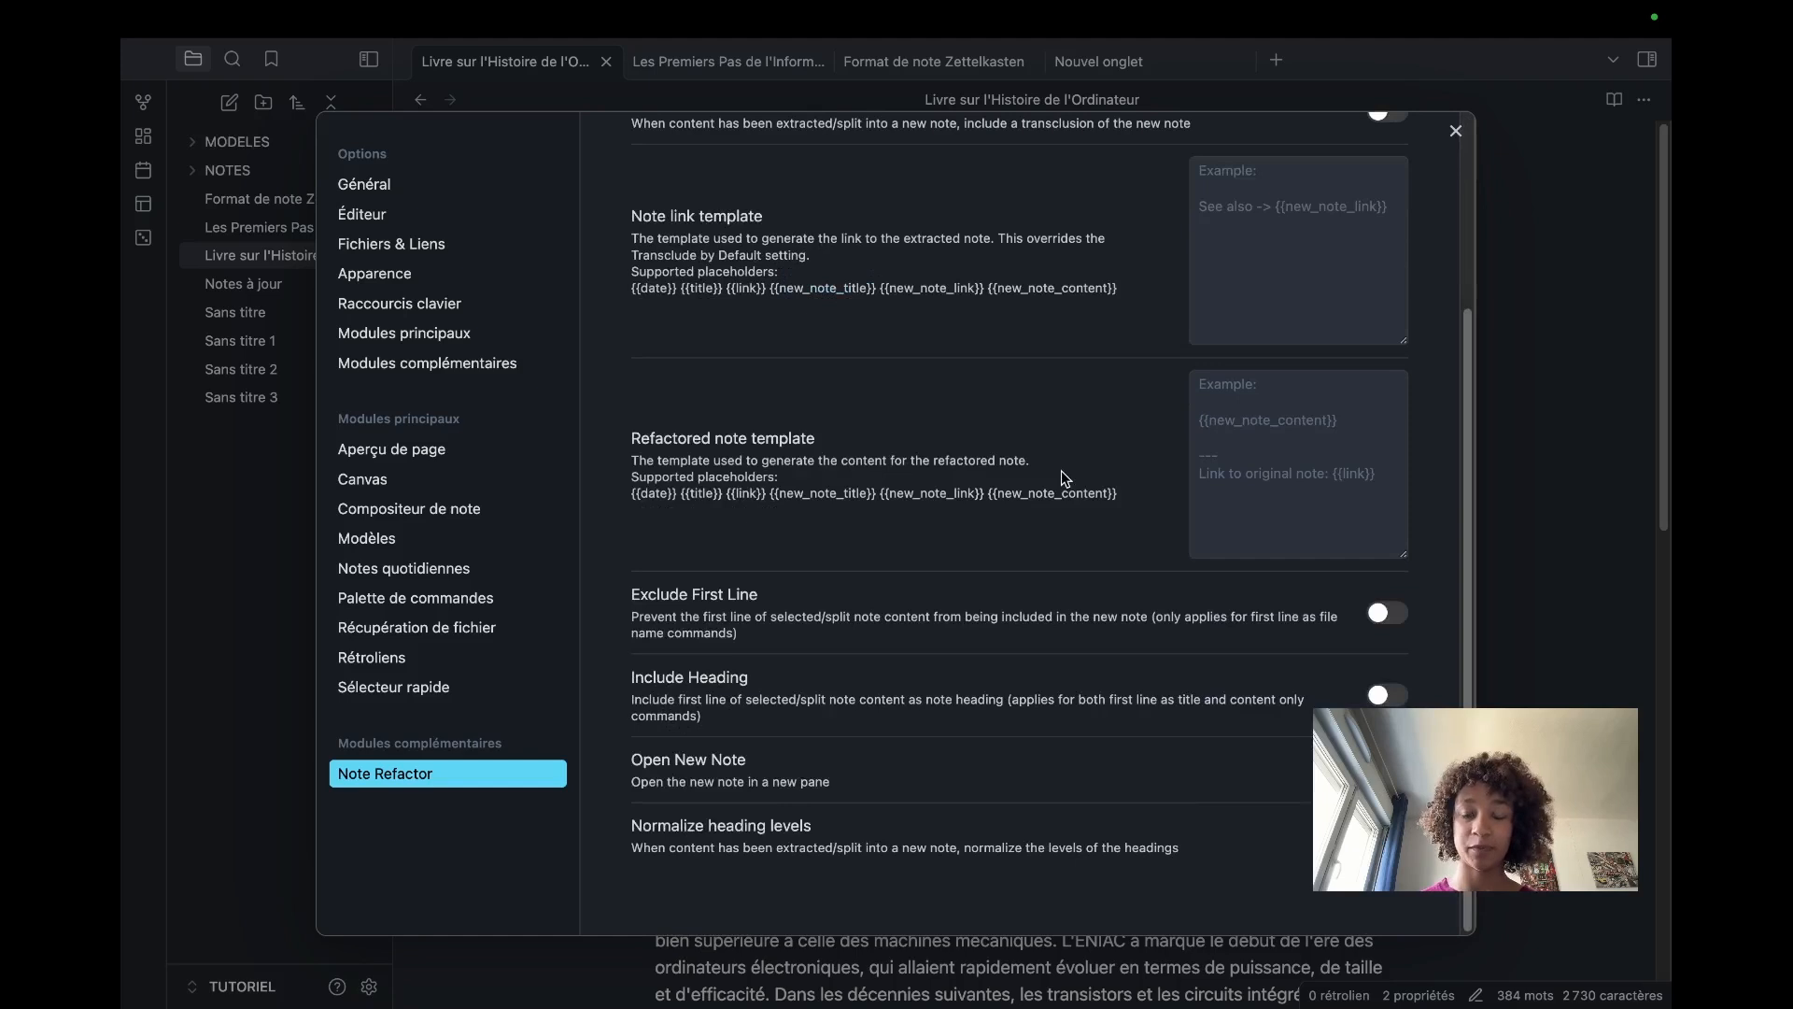
pyautogui.scroll(5, 1066, 478)
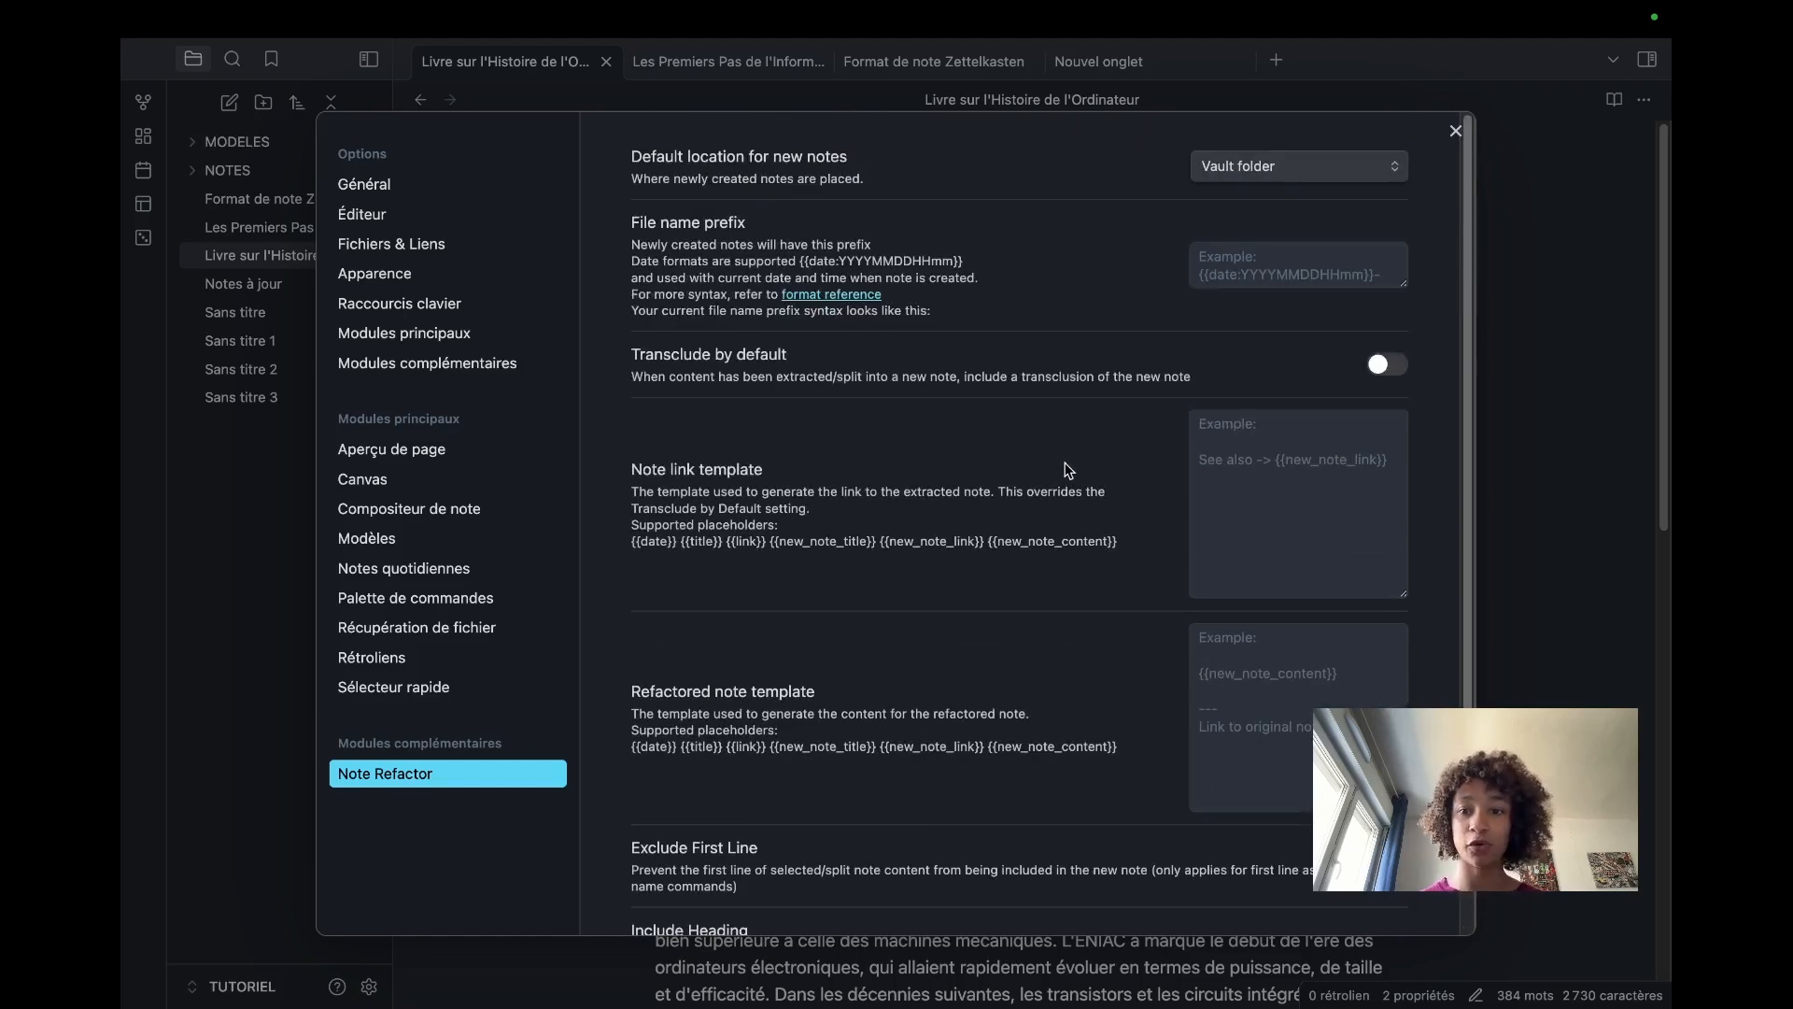
pyautogui.scroll(-5, 1065, 472)
pyautogui.scroll(5, 949, 468)
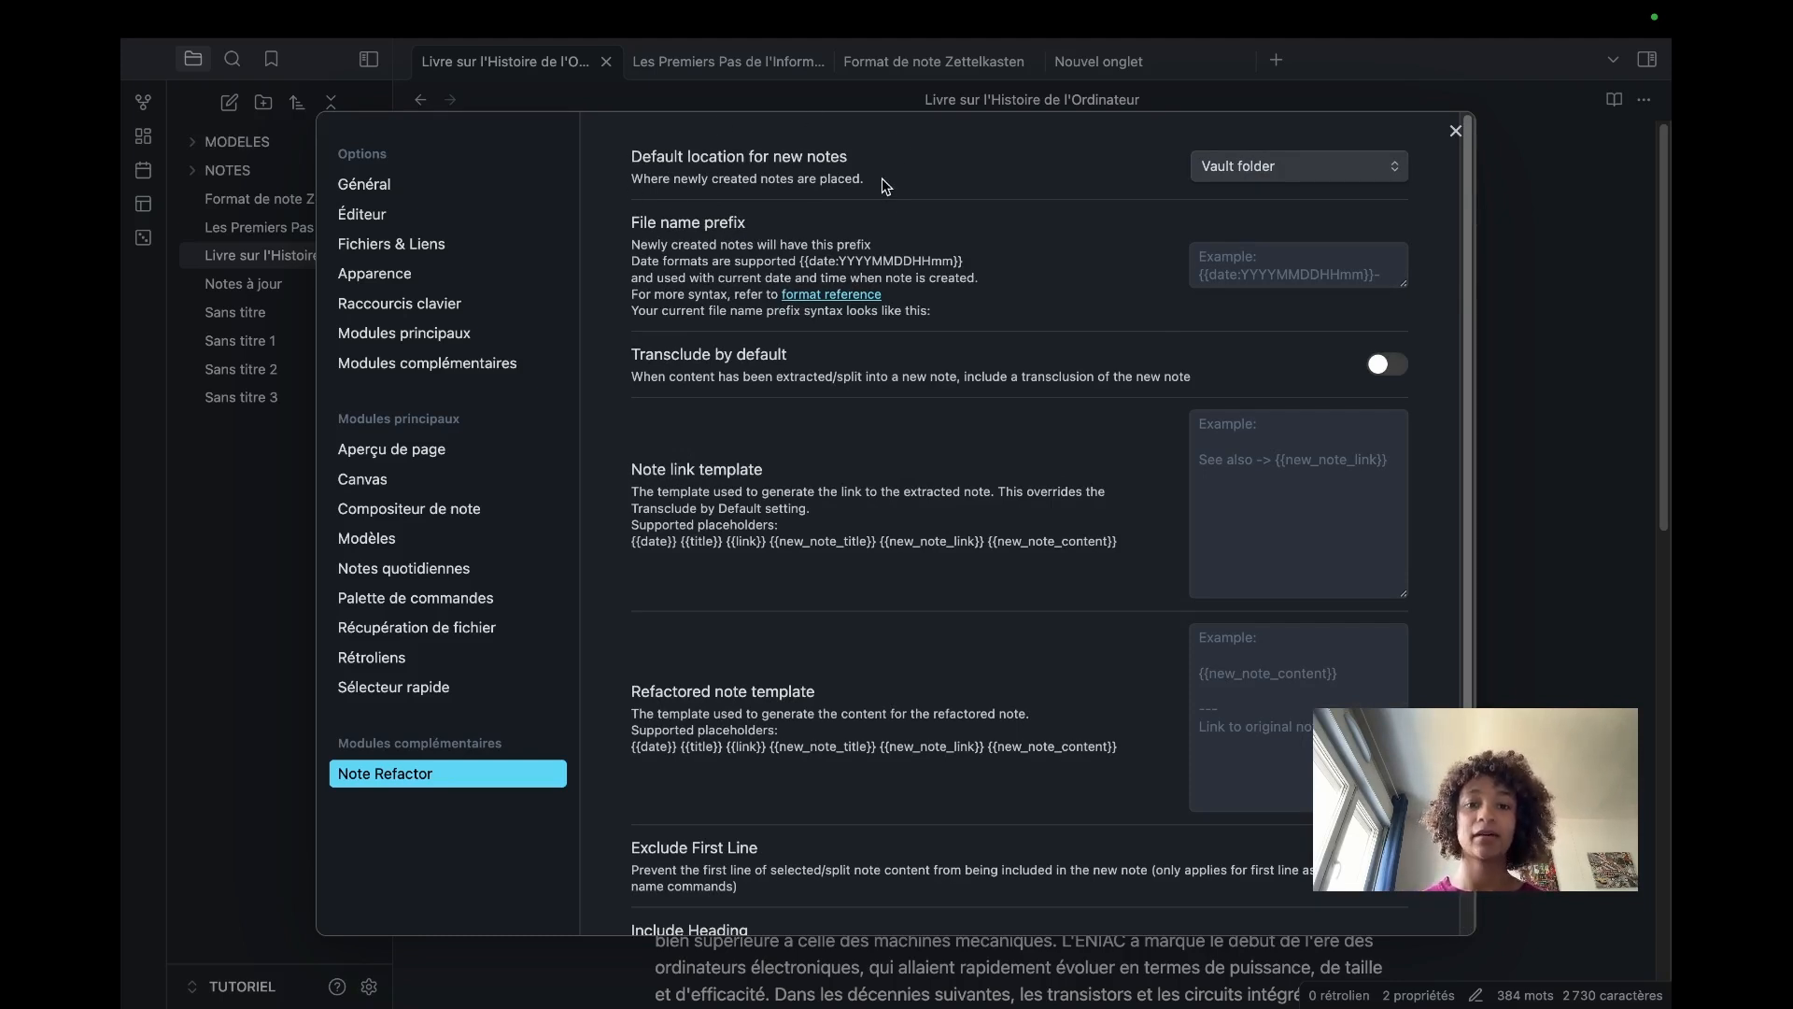
pyautogui.click(1303, 170)
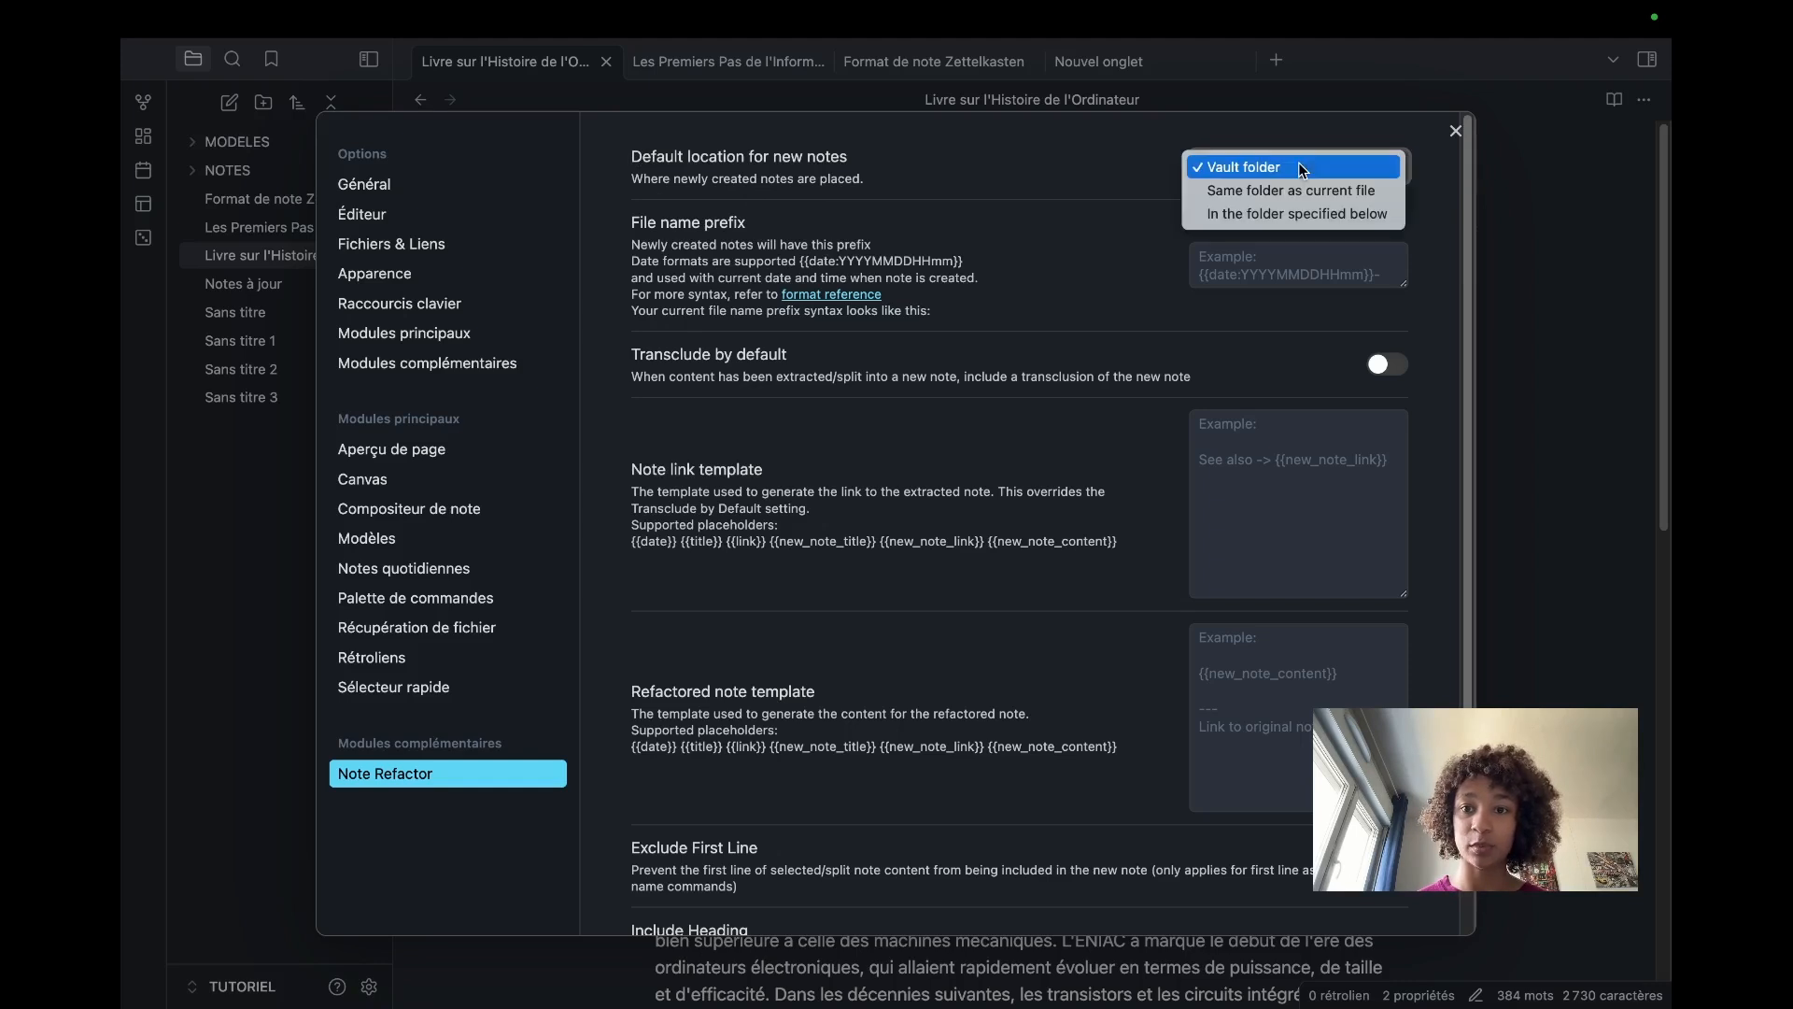
pyautogui.click(1229, 213)
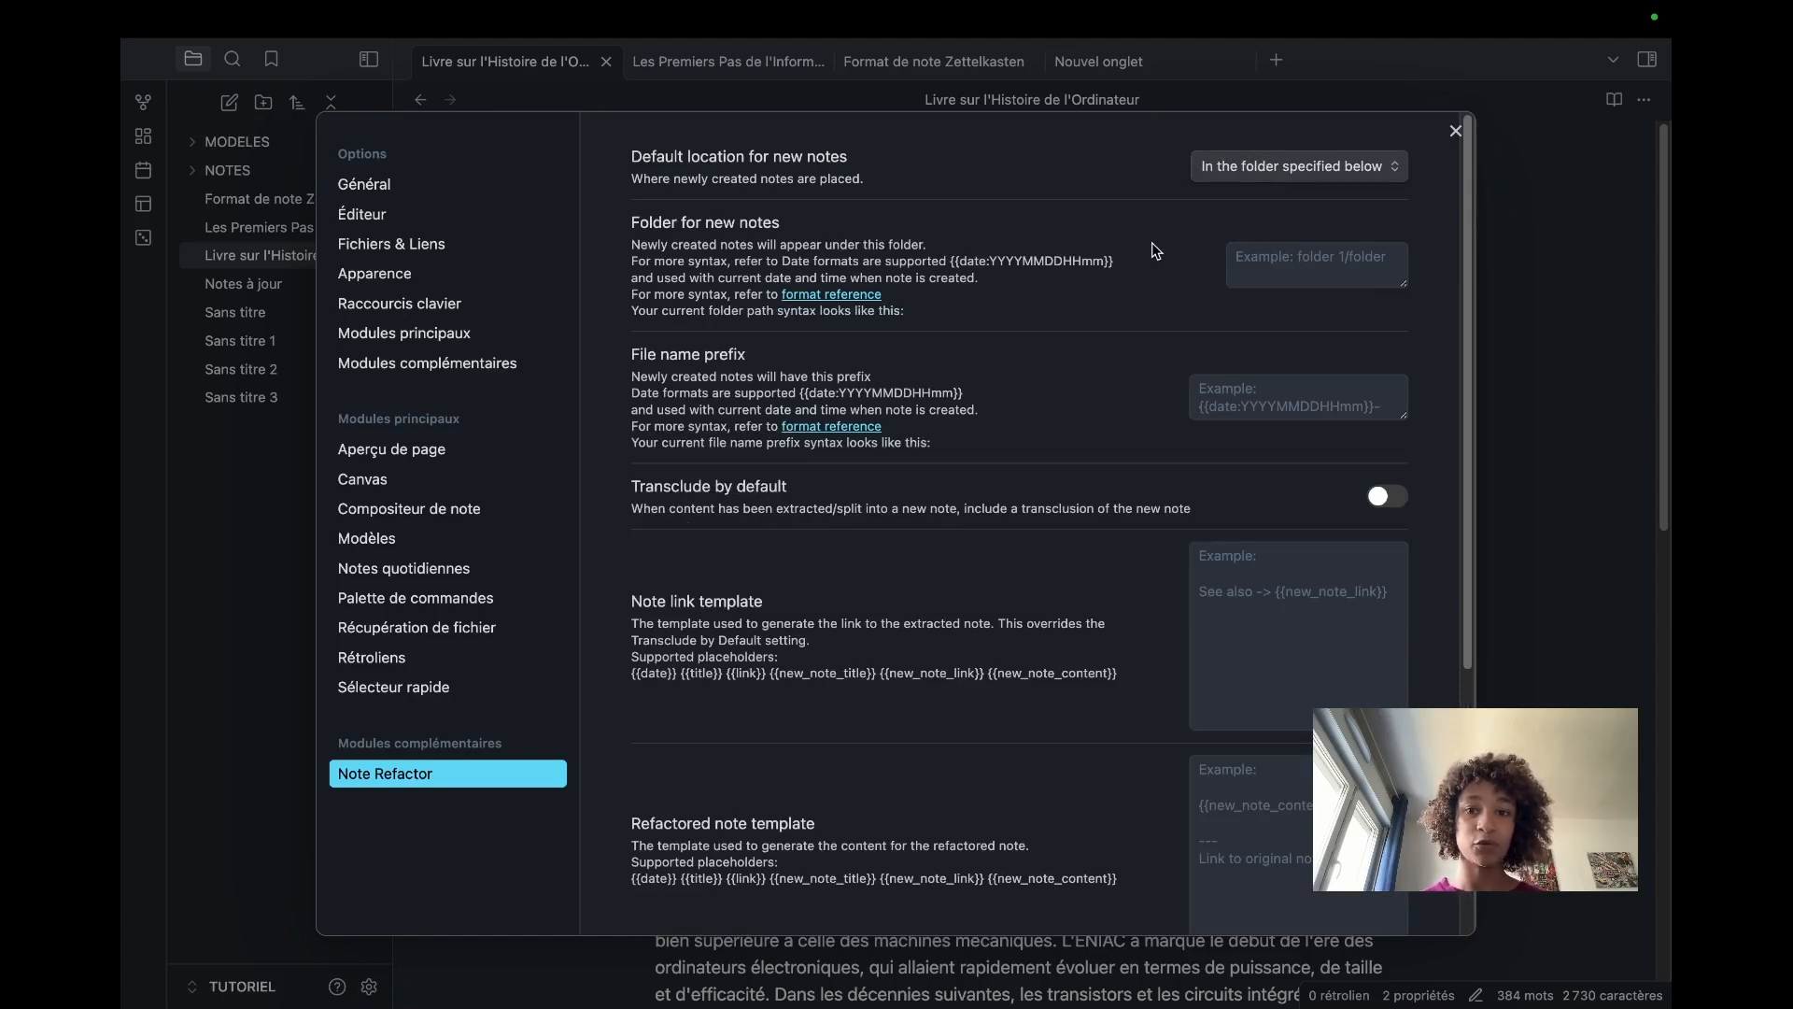
# Step: Set Note Refactor's folder for new notes to /NOTES
pyautogui.click(1268, 253)
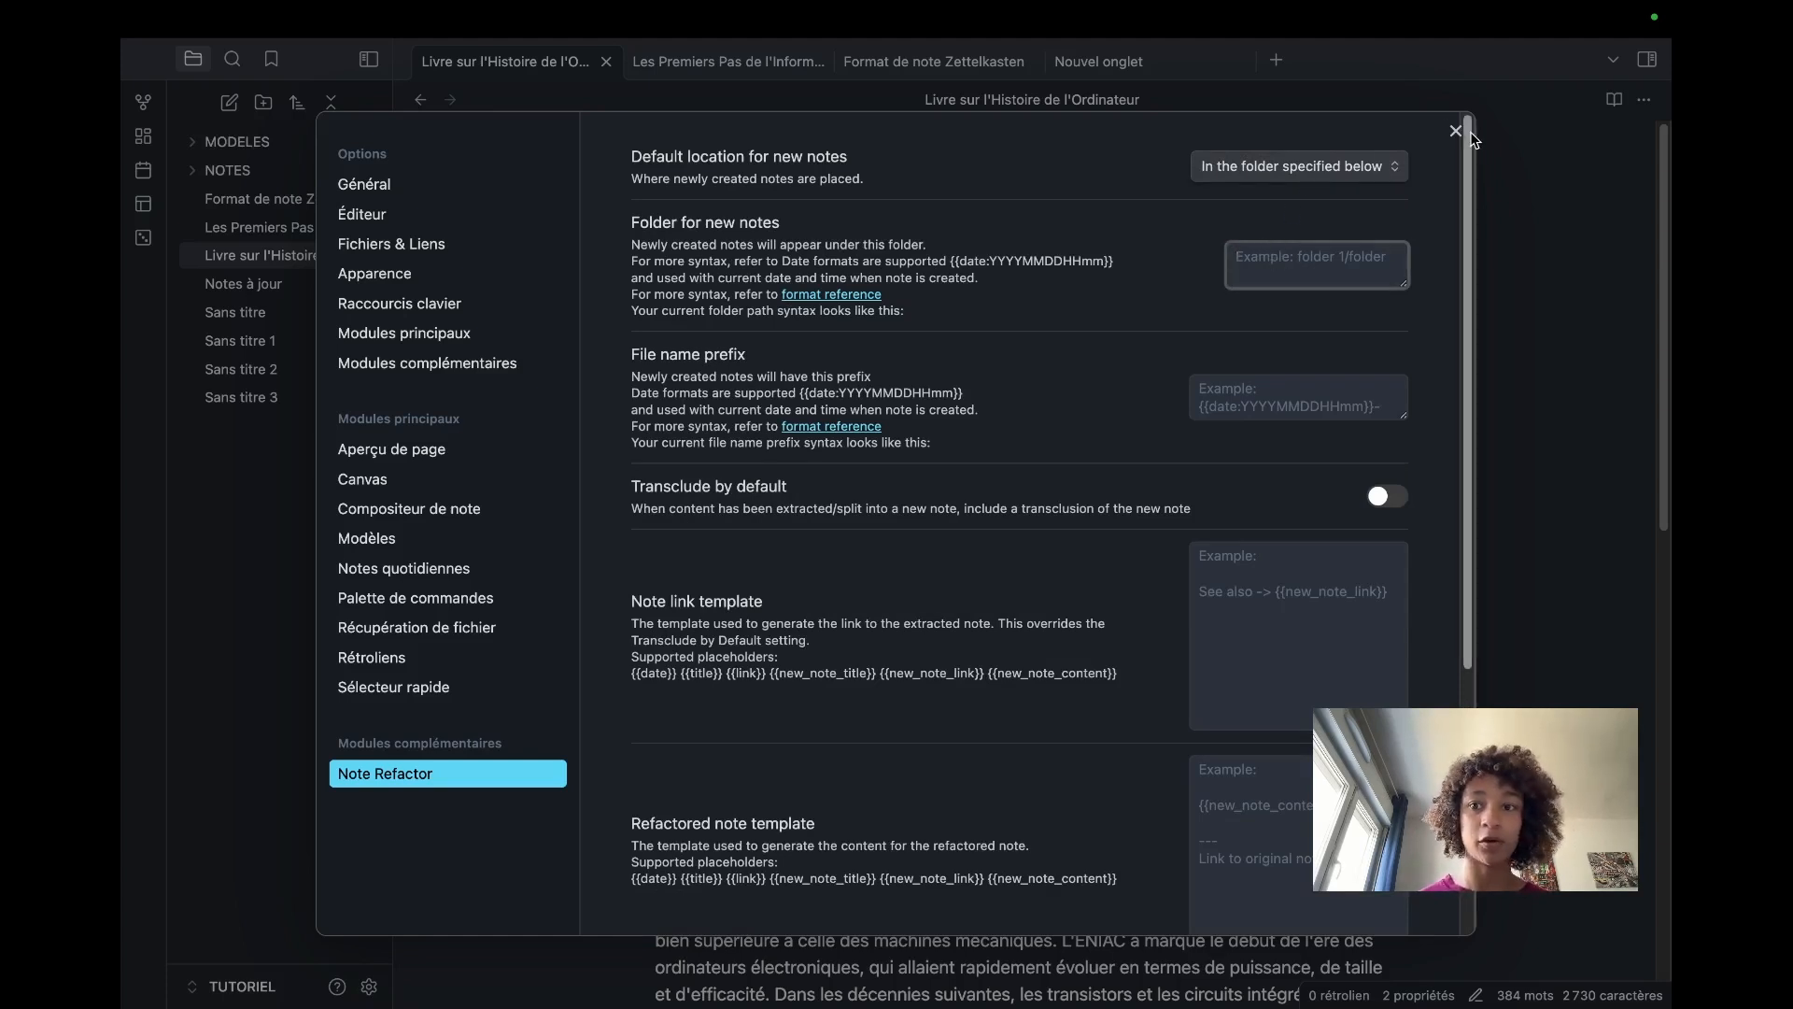
pyautogui.click(1456, 133)
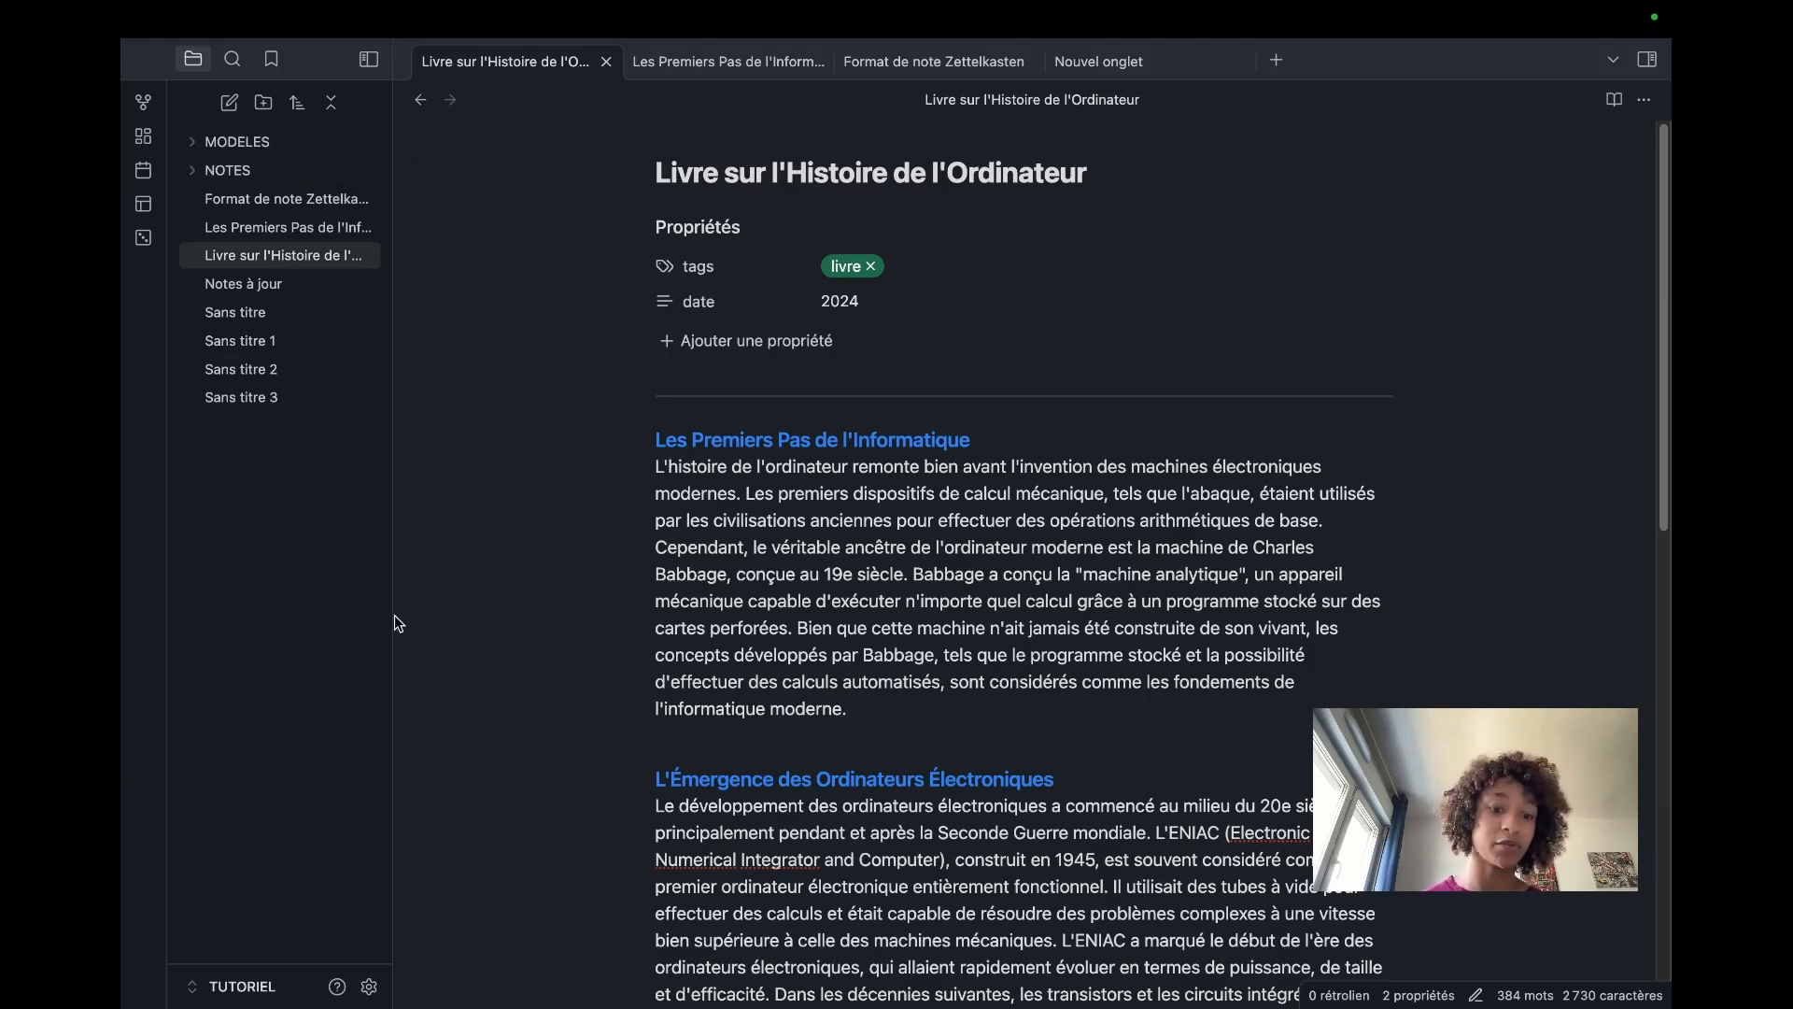
pyautogui.click(370, 988)
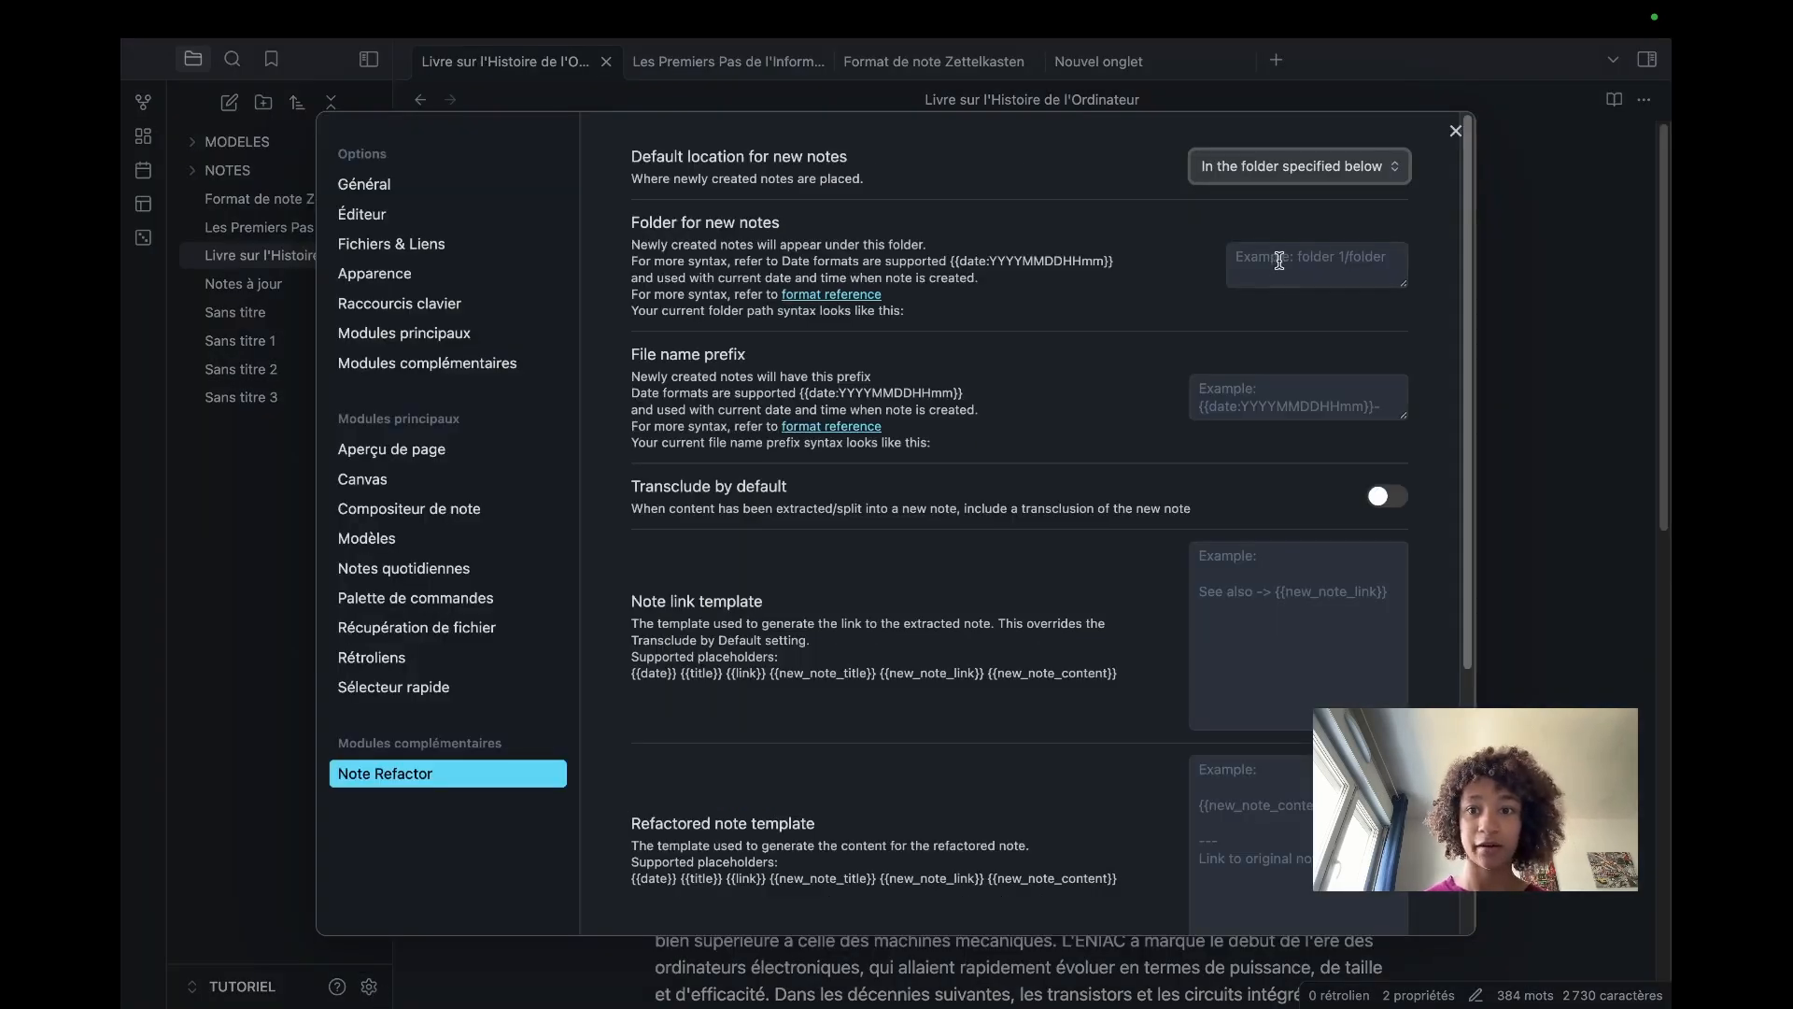
pyautogui.click(1321, 255)
pyautogui.write('/')
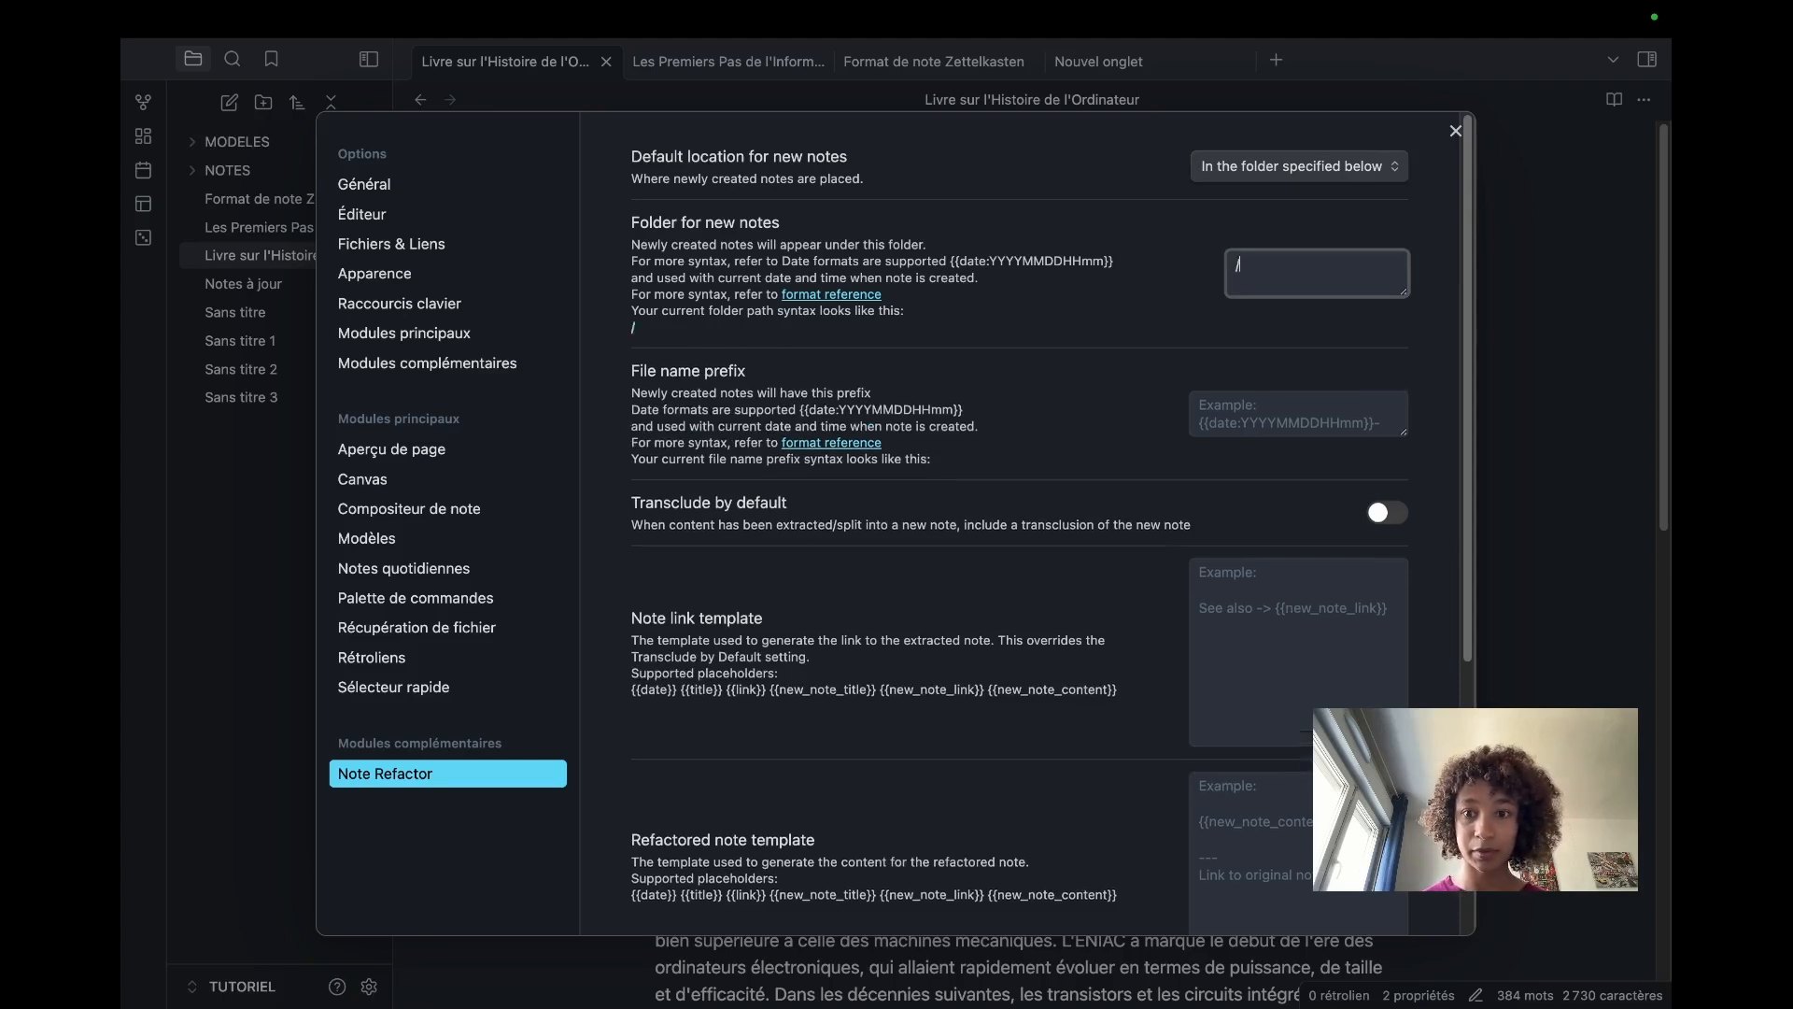
pyautogui.write('NOTES')
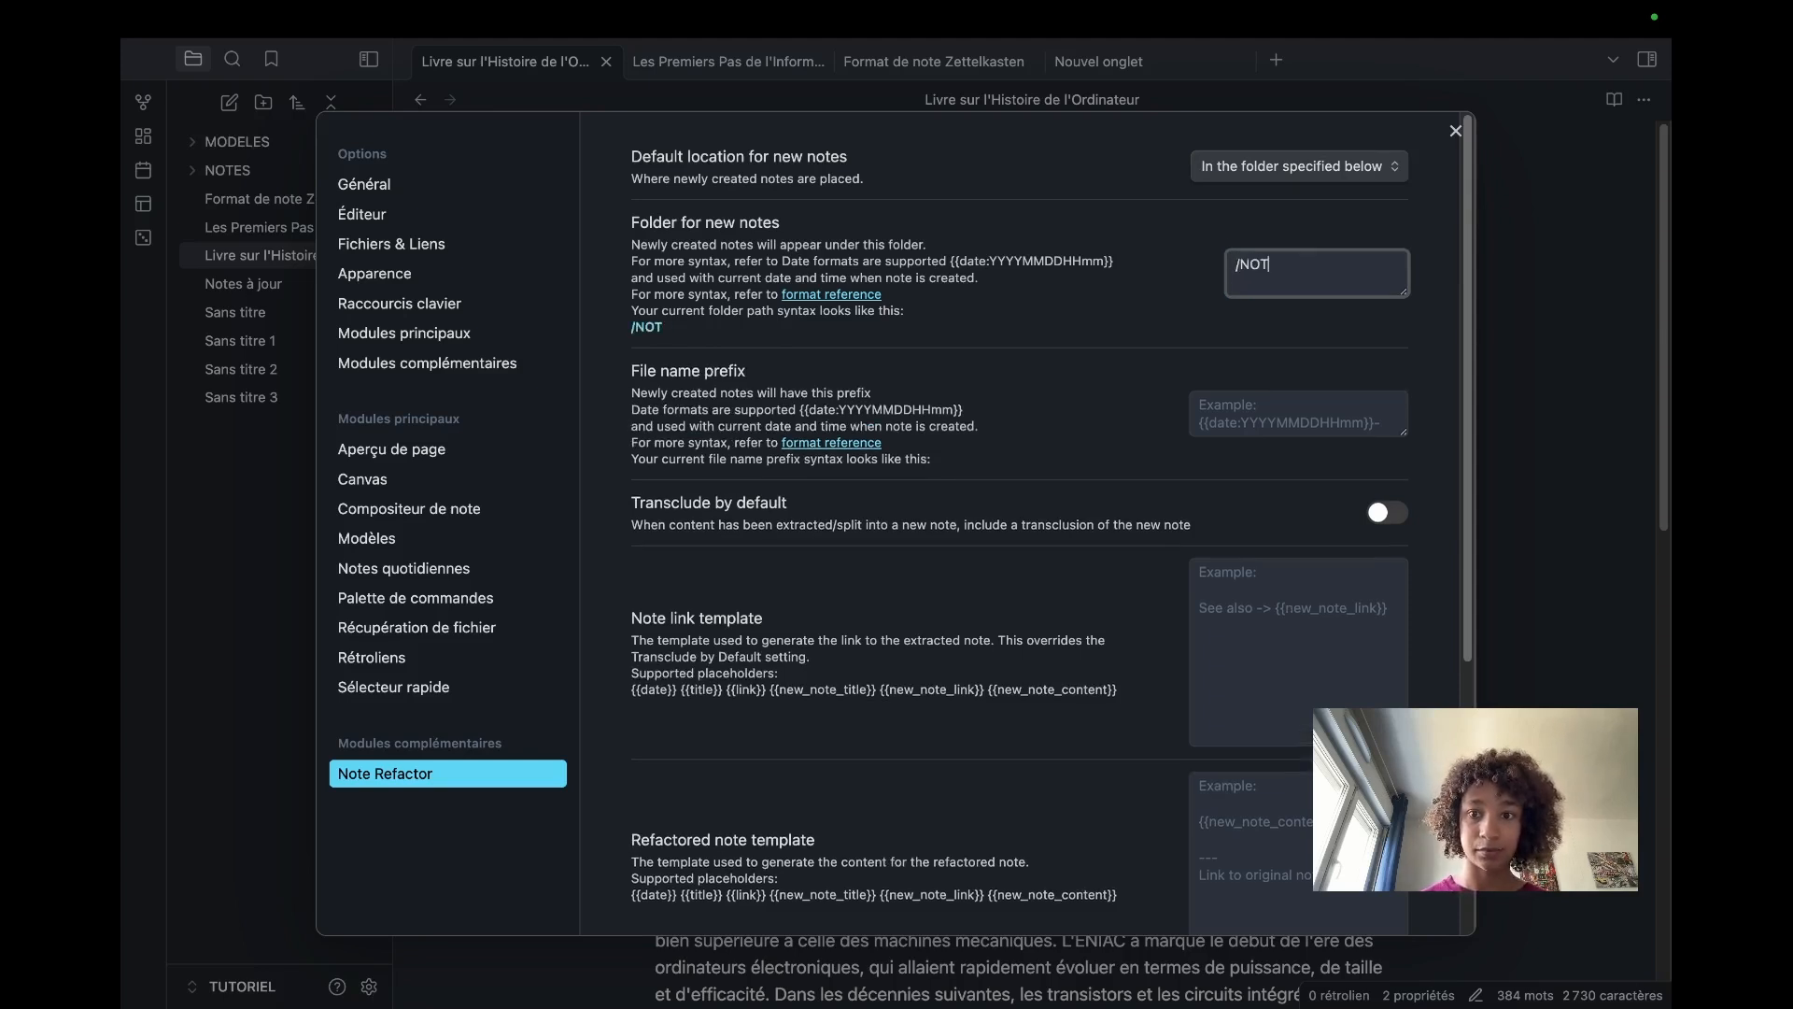
pyautogui.press('BackSpace')
pyautogui.press('BackSpace')
pyautogui.write('ES')
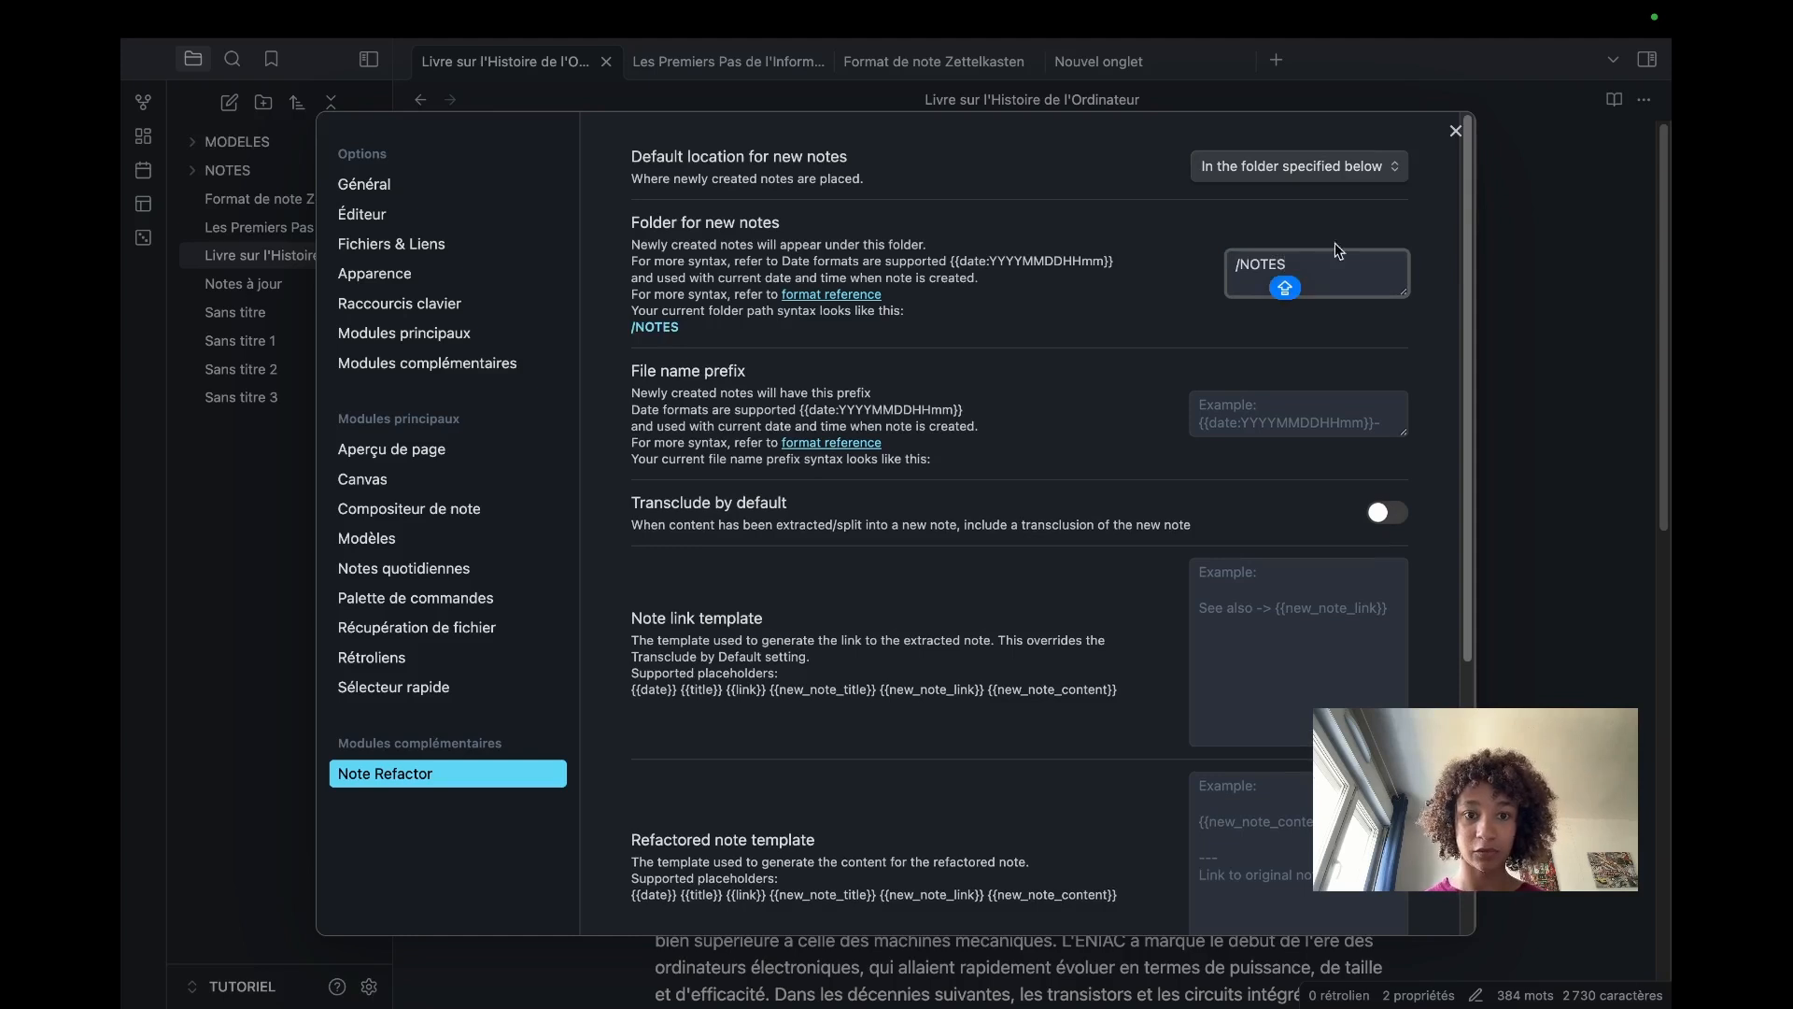
pyautogui.moveTo(1242, 268); pyautogui.dragTo(1225, 270)
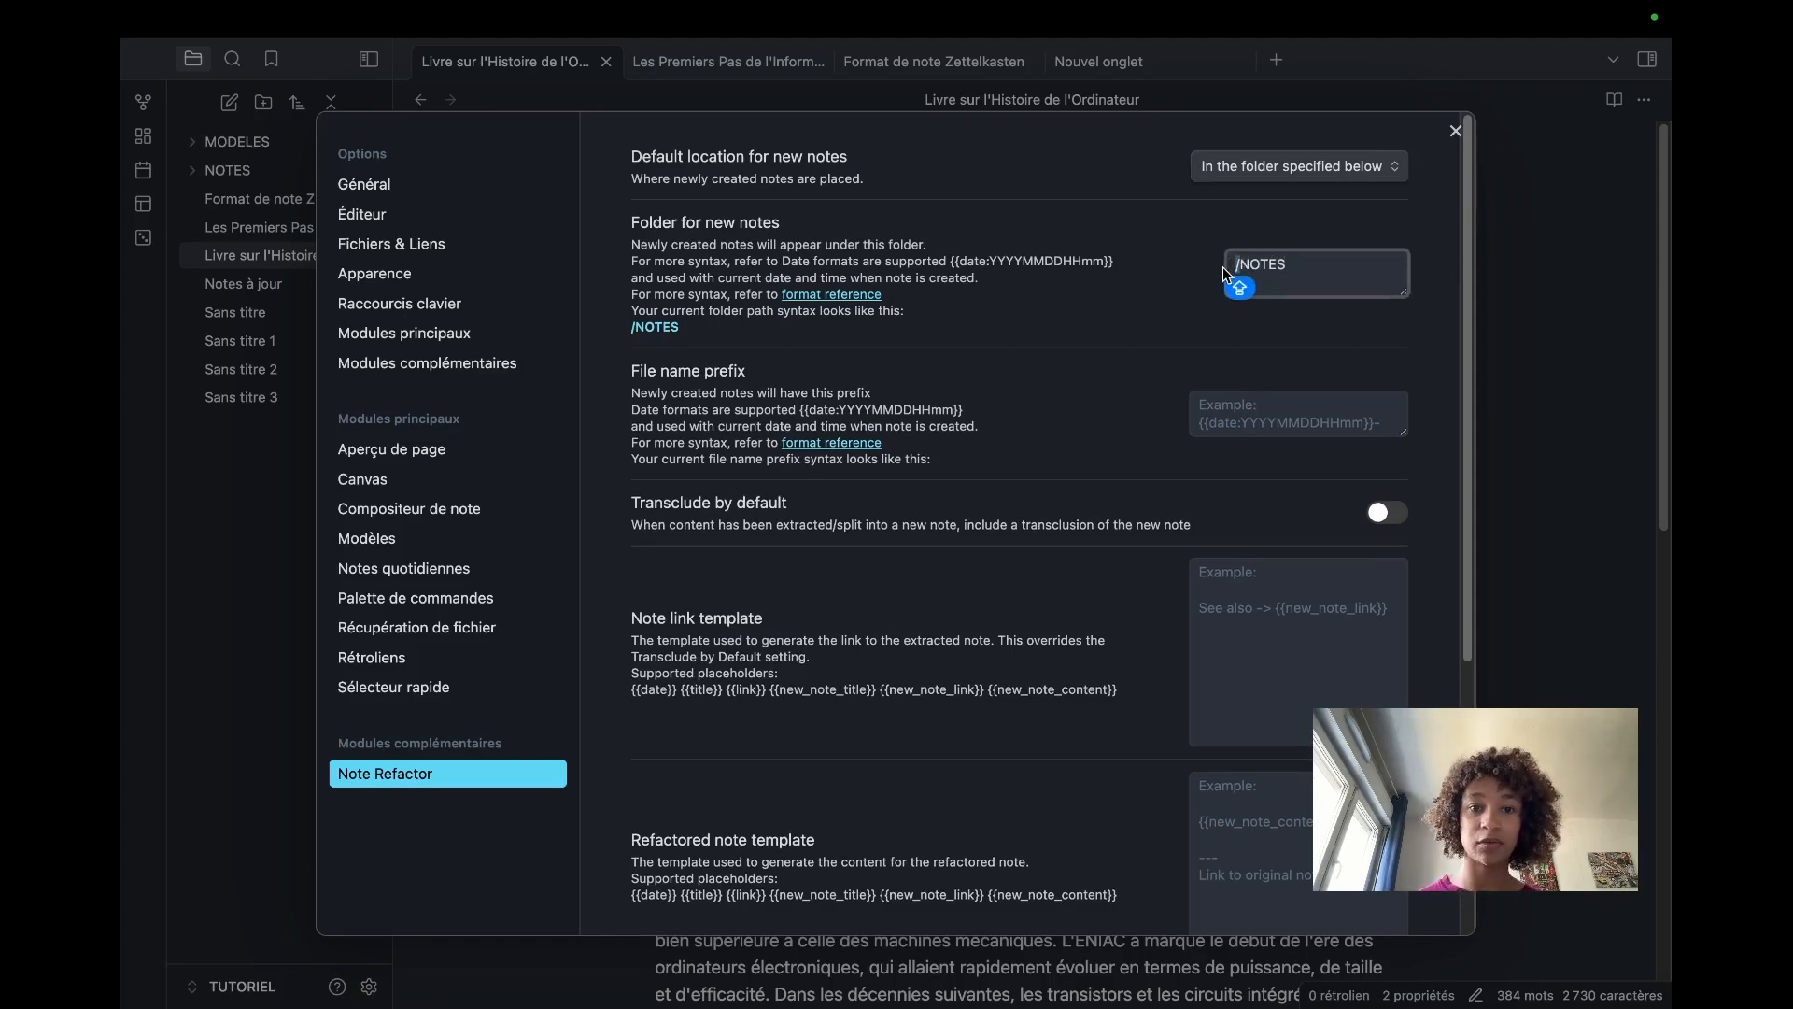
pyautogui.click(1029, 383)
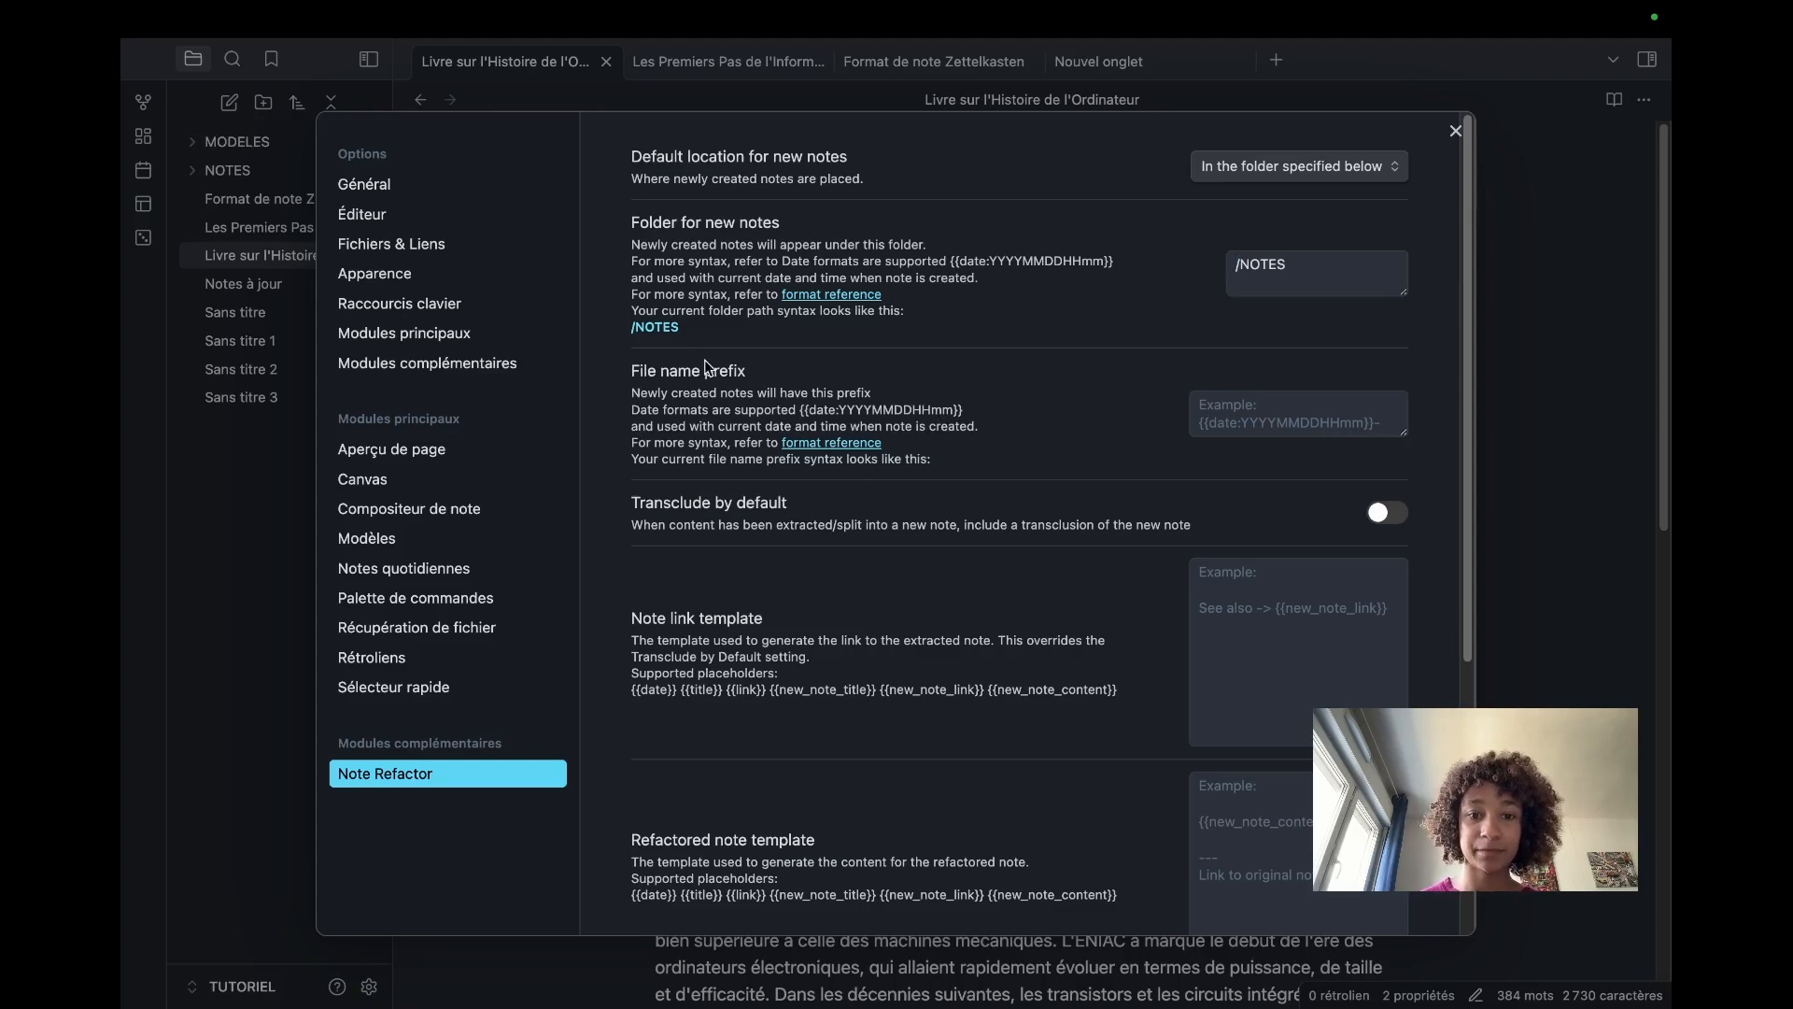
# Step: Leave the file name prefix empty and set the note link template to ![[{{new_note_title}}]]
pyautogui.click(1251, 425)
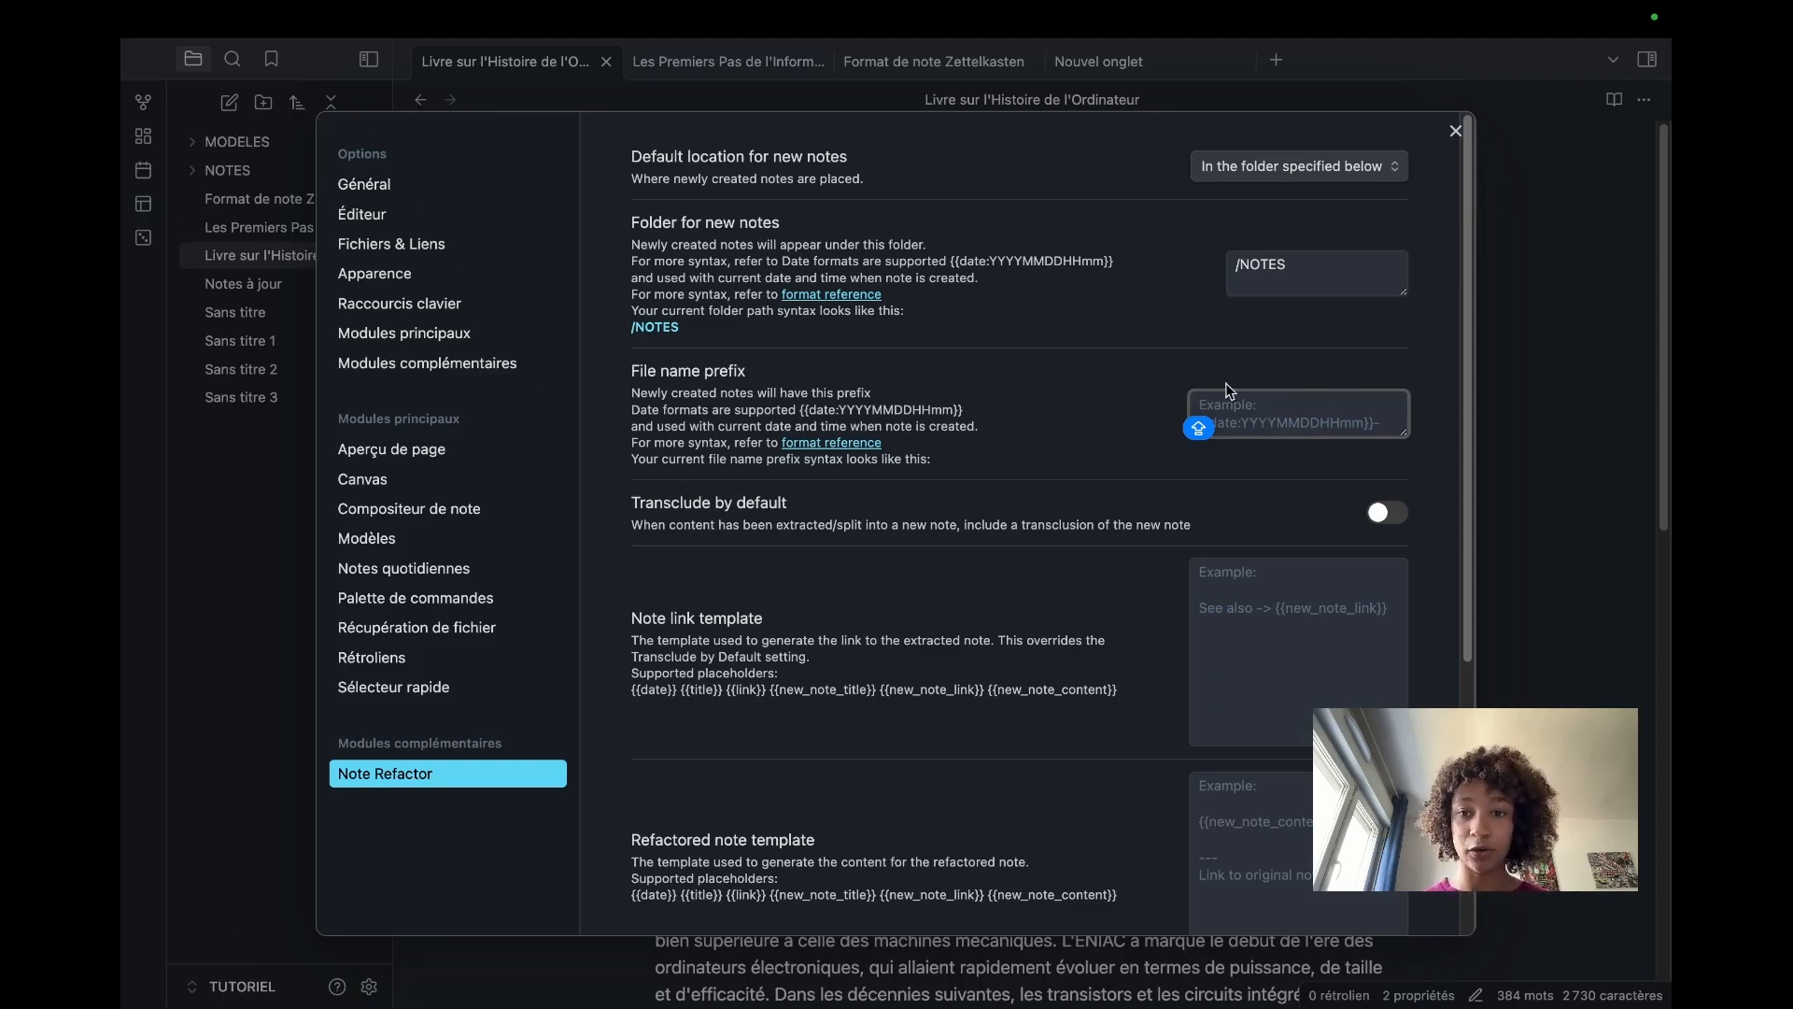
pyautogui.press('Tab')
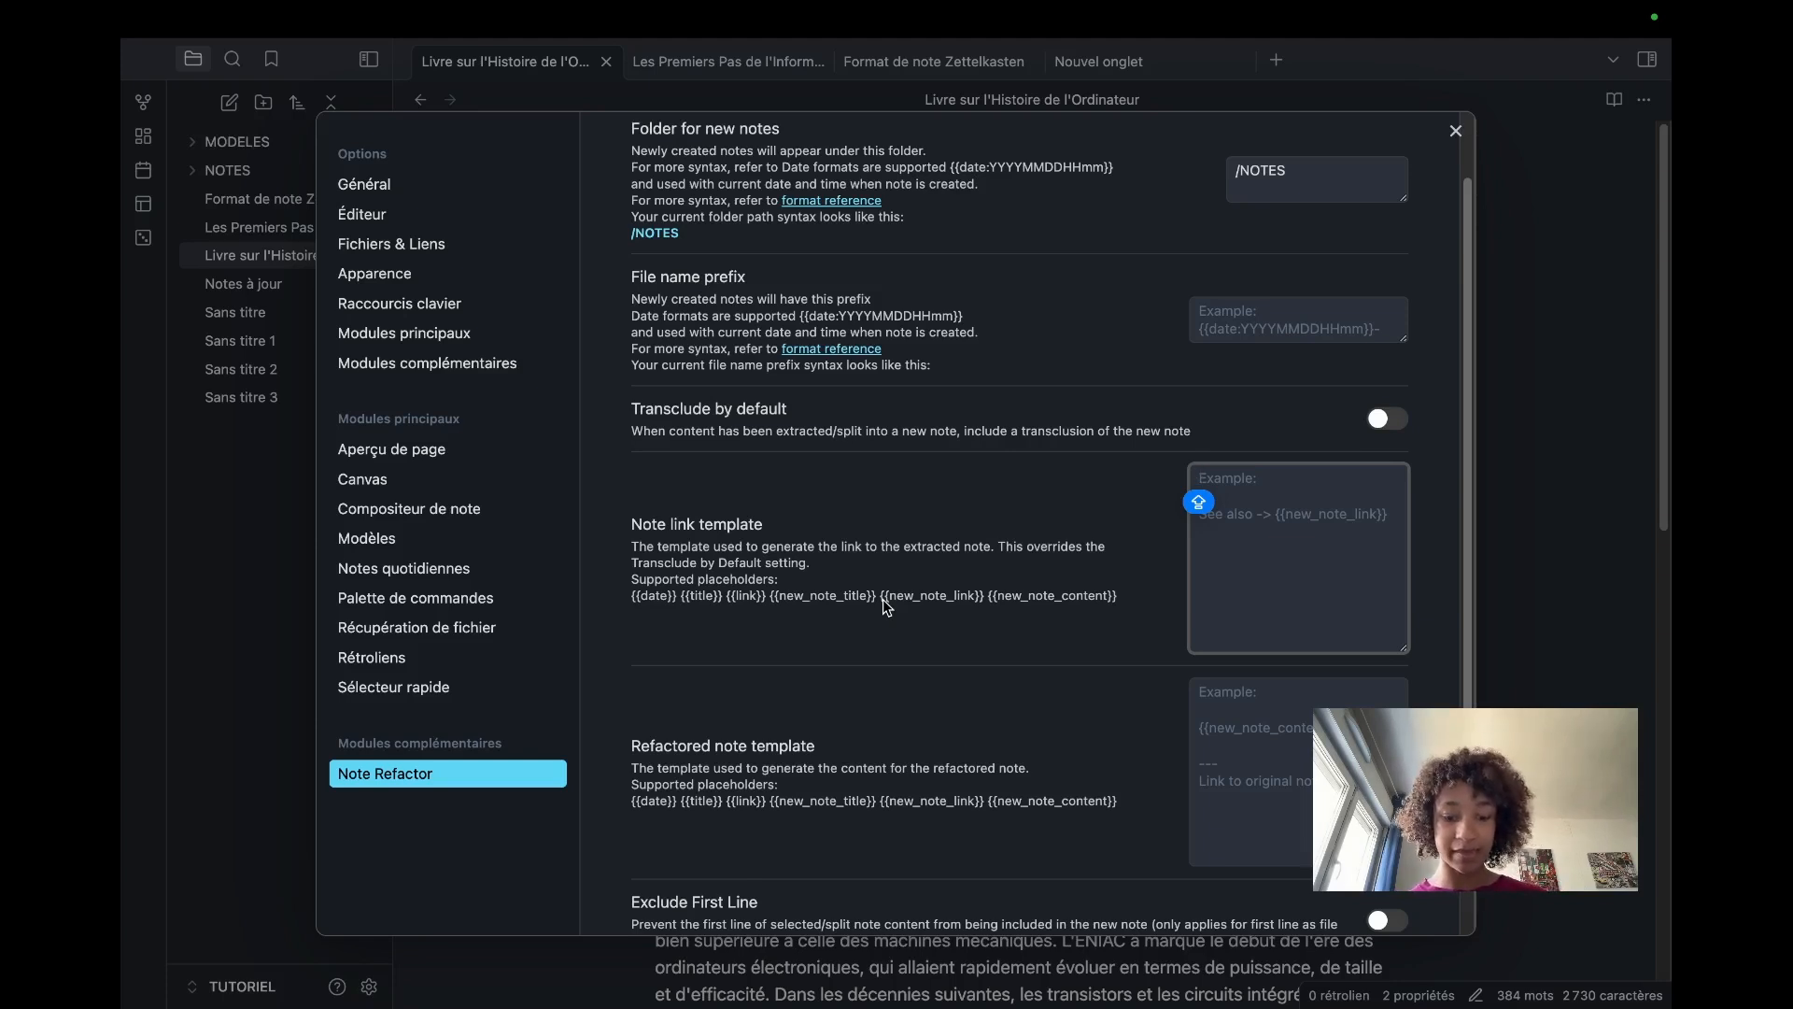
pyautogui.write('![[{{new_note_title}}]]')
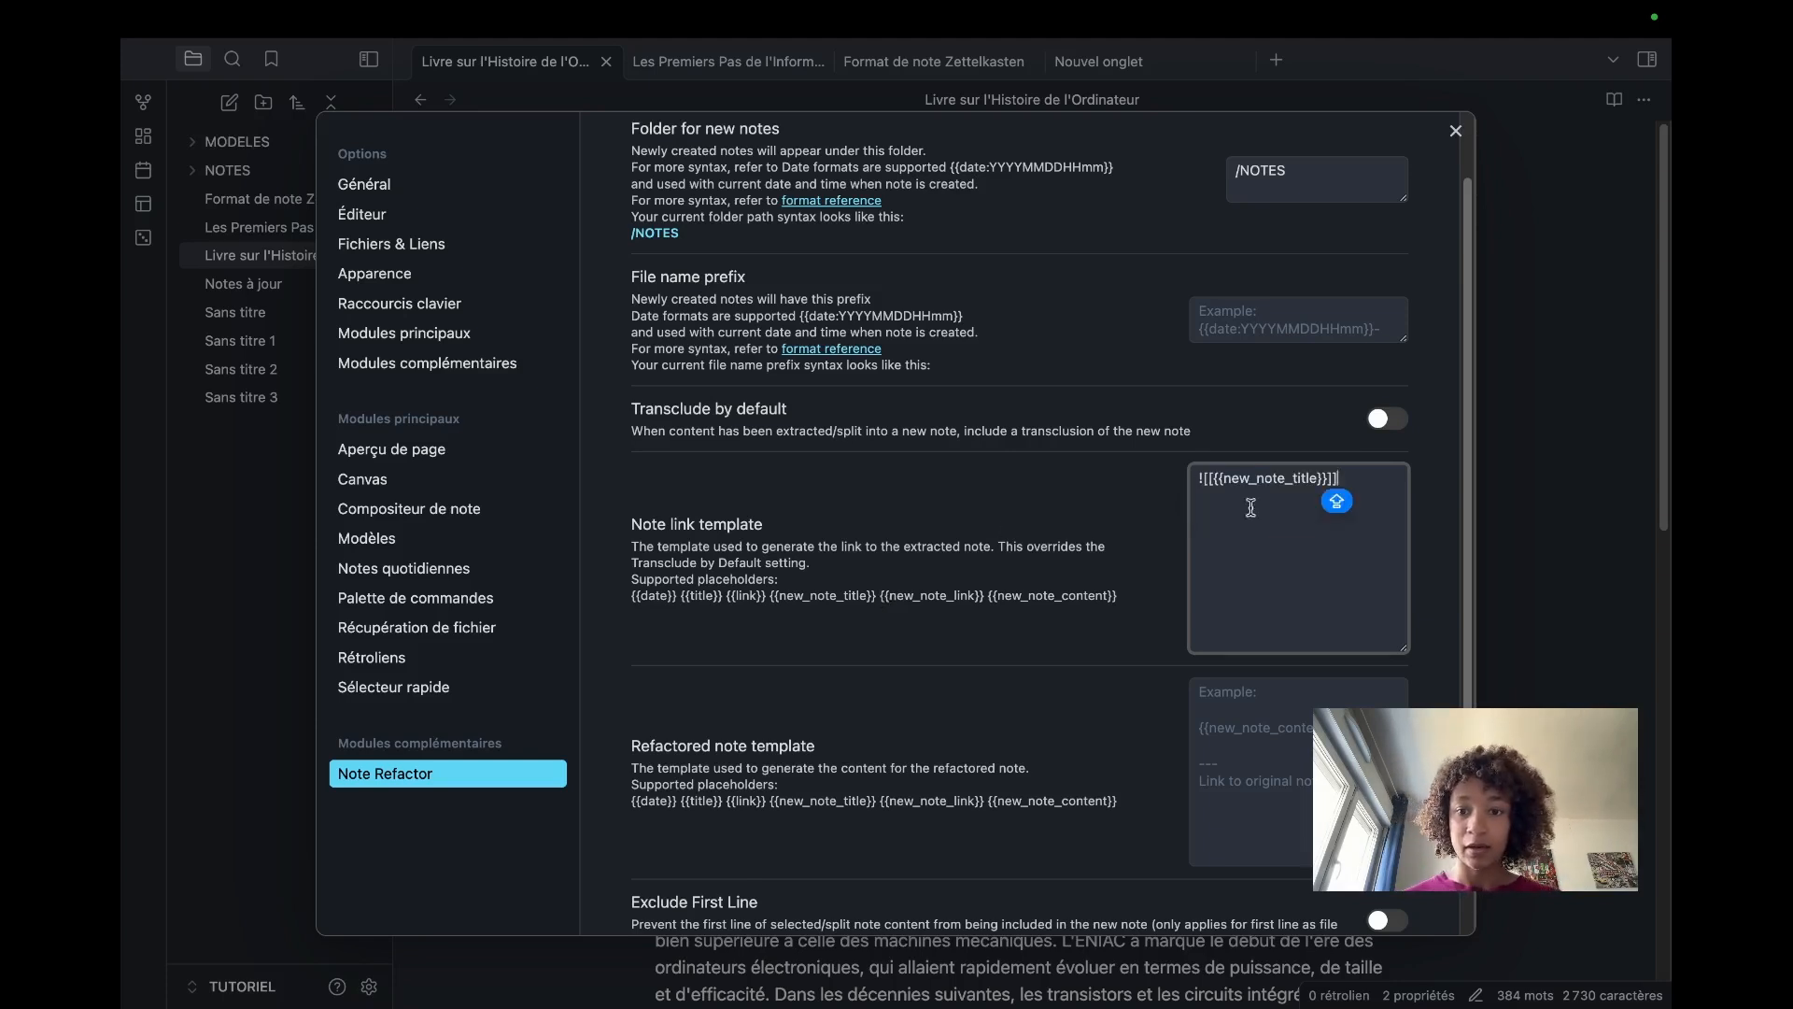
pyautogui.moveTo(1343, 477); pyautogui.dragTo(1202, 479)
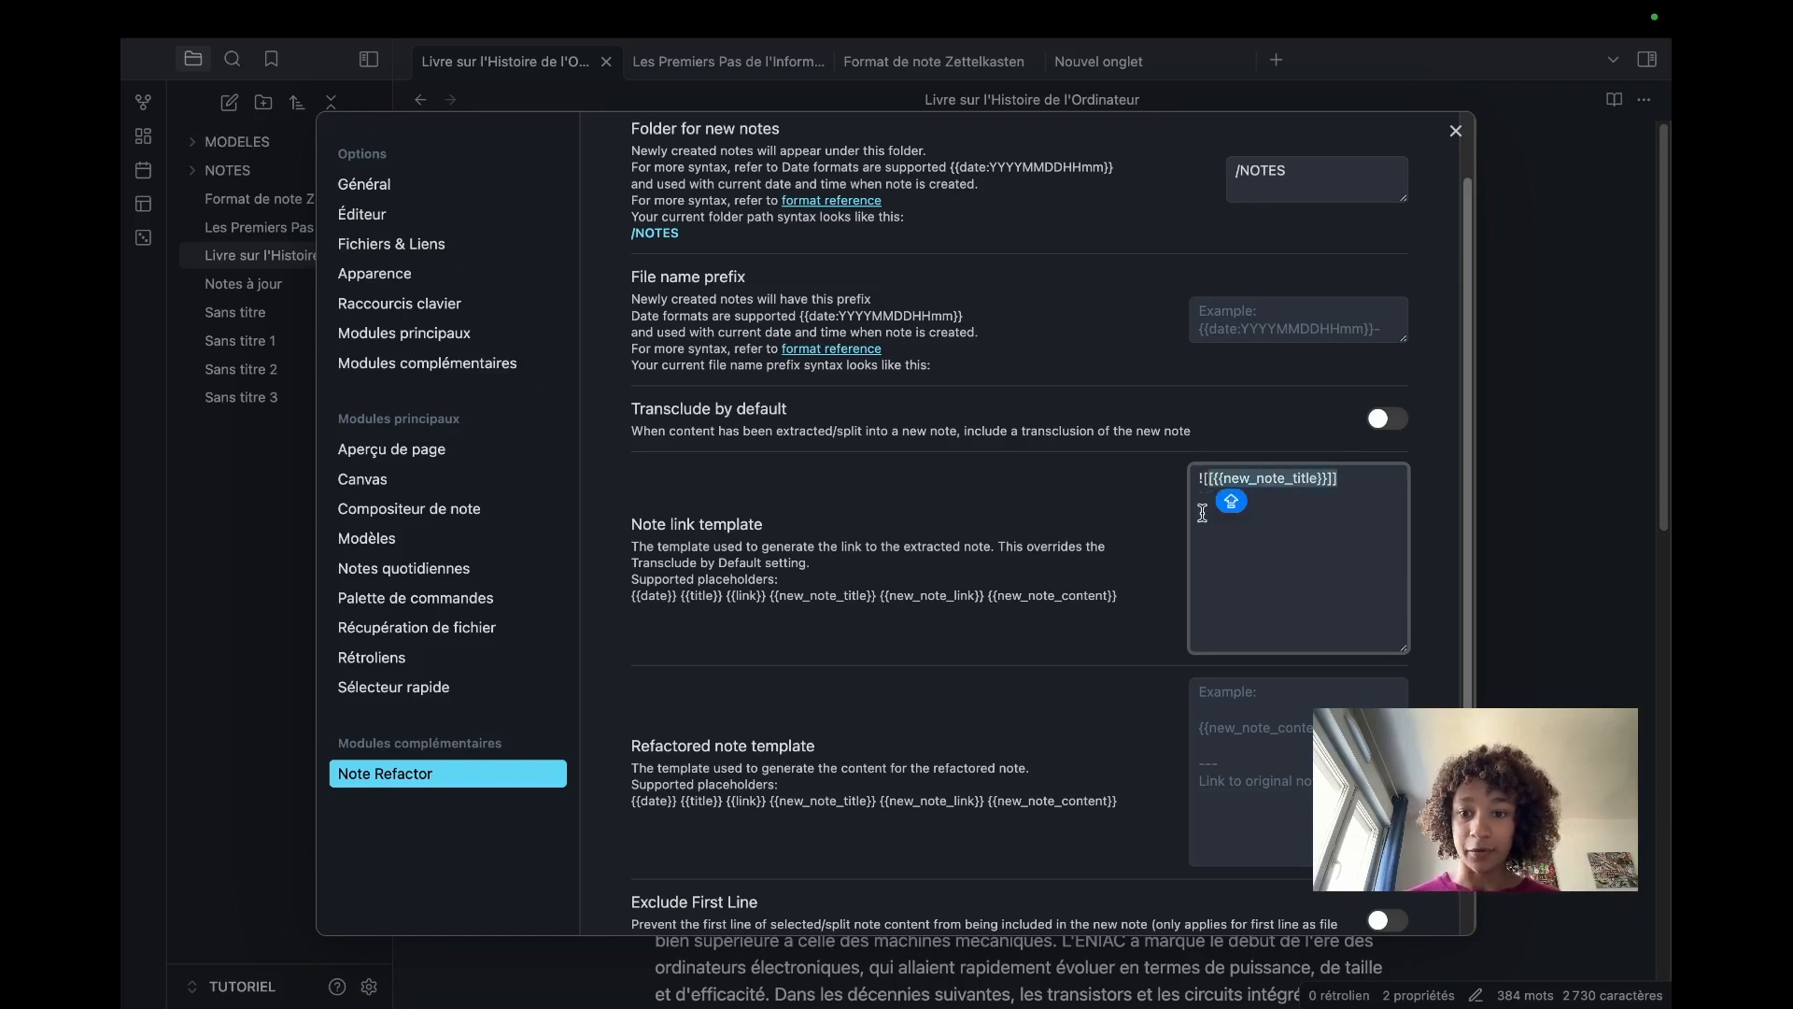
pyautogui.click(1202, 515)
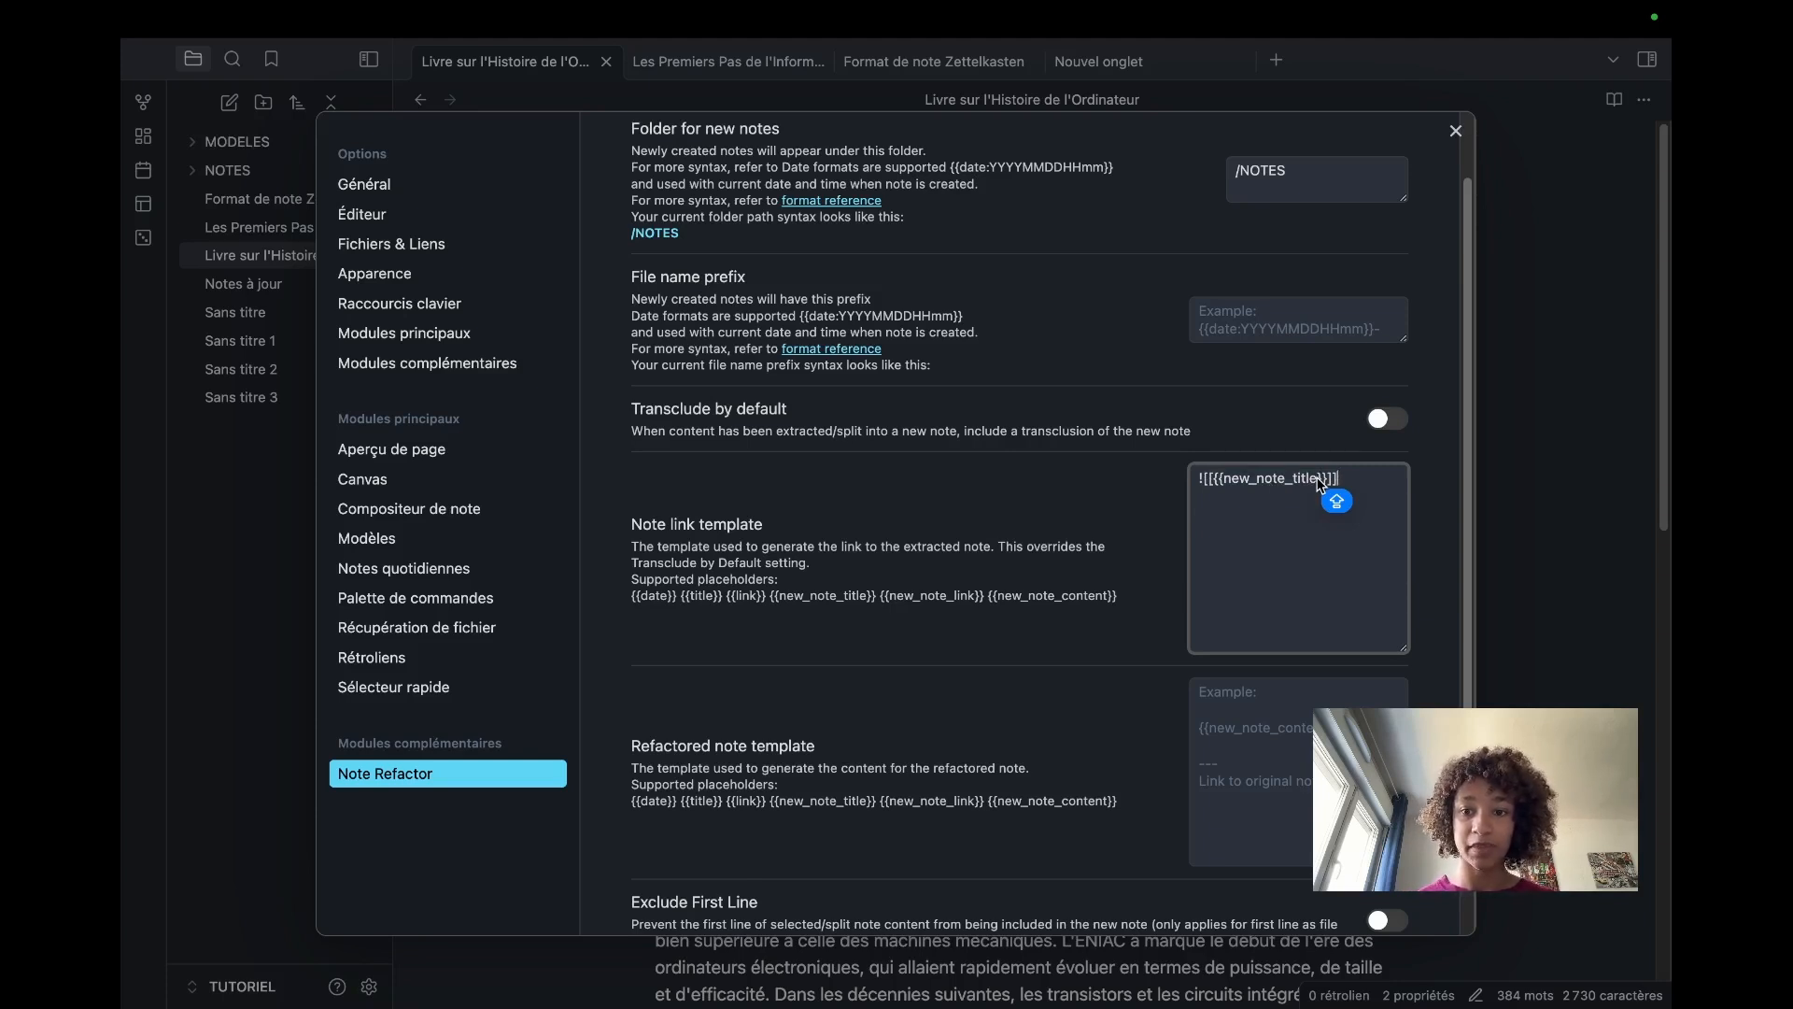
pyautogui.moveTo(1319, 481); pyautogui.dragTo(1231, 480)
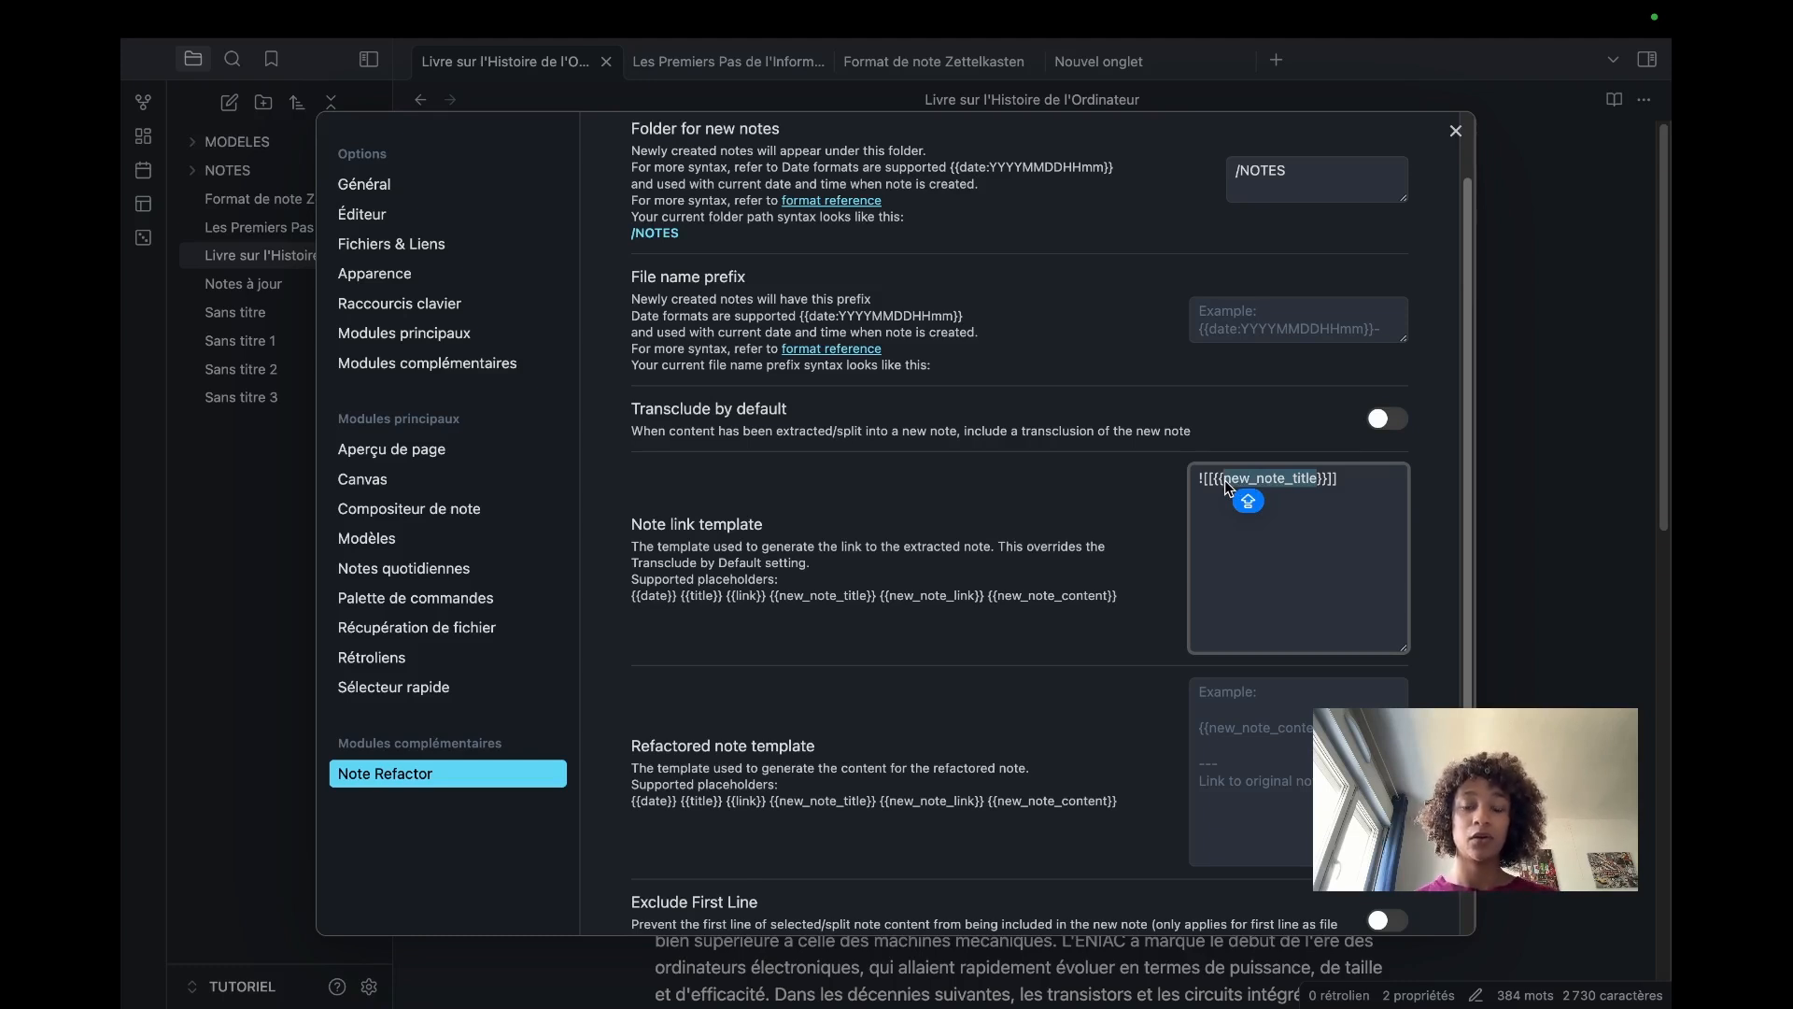
pyautogui.click(1202, 480)
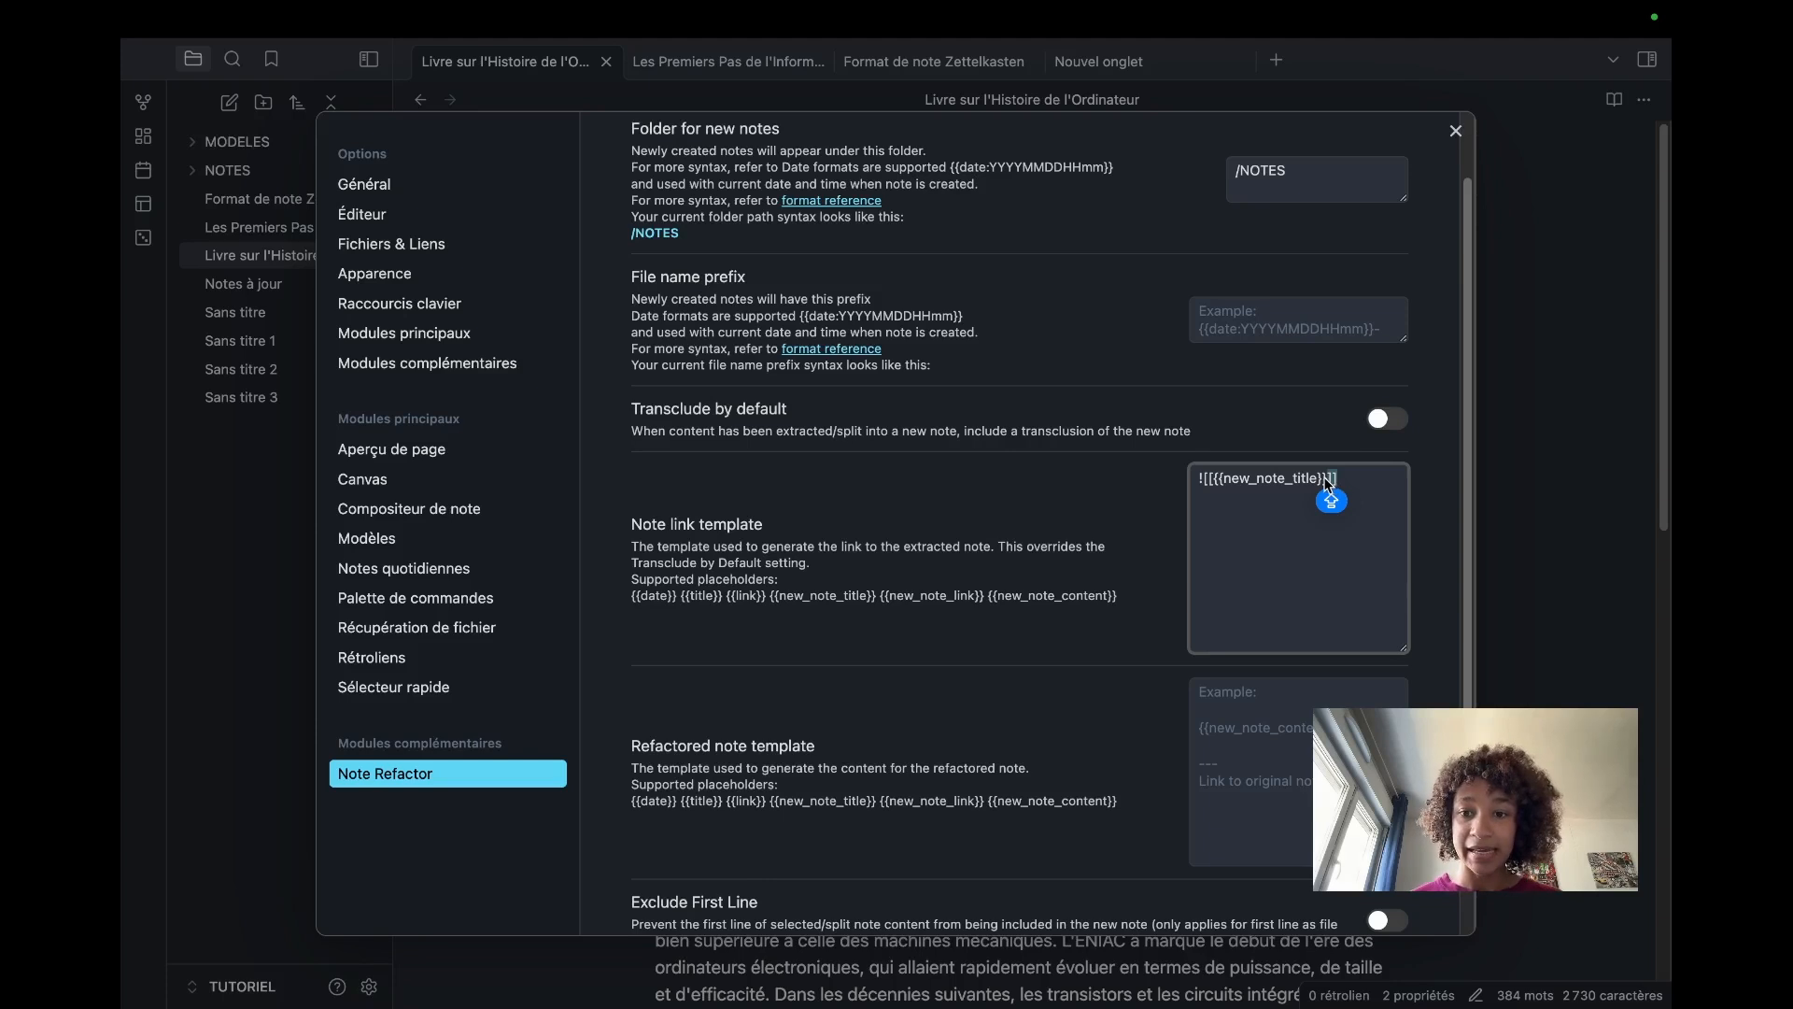
pyautogui.moveTo(1327, 480); pyautogui.dragTo(1217, 495)
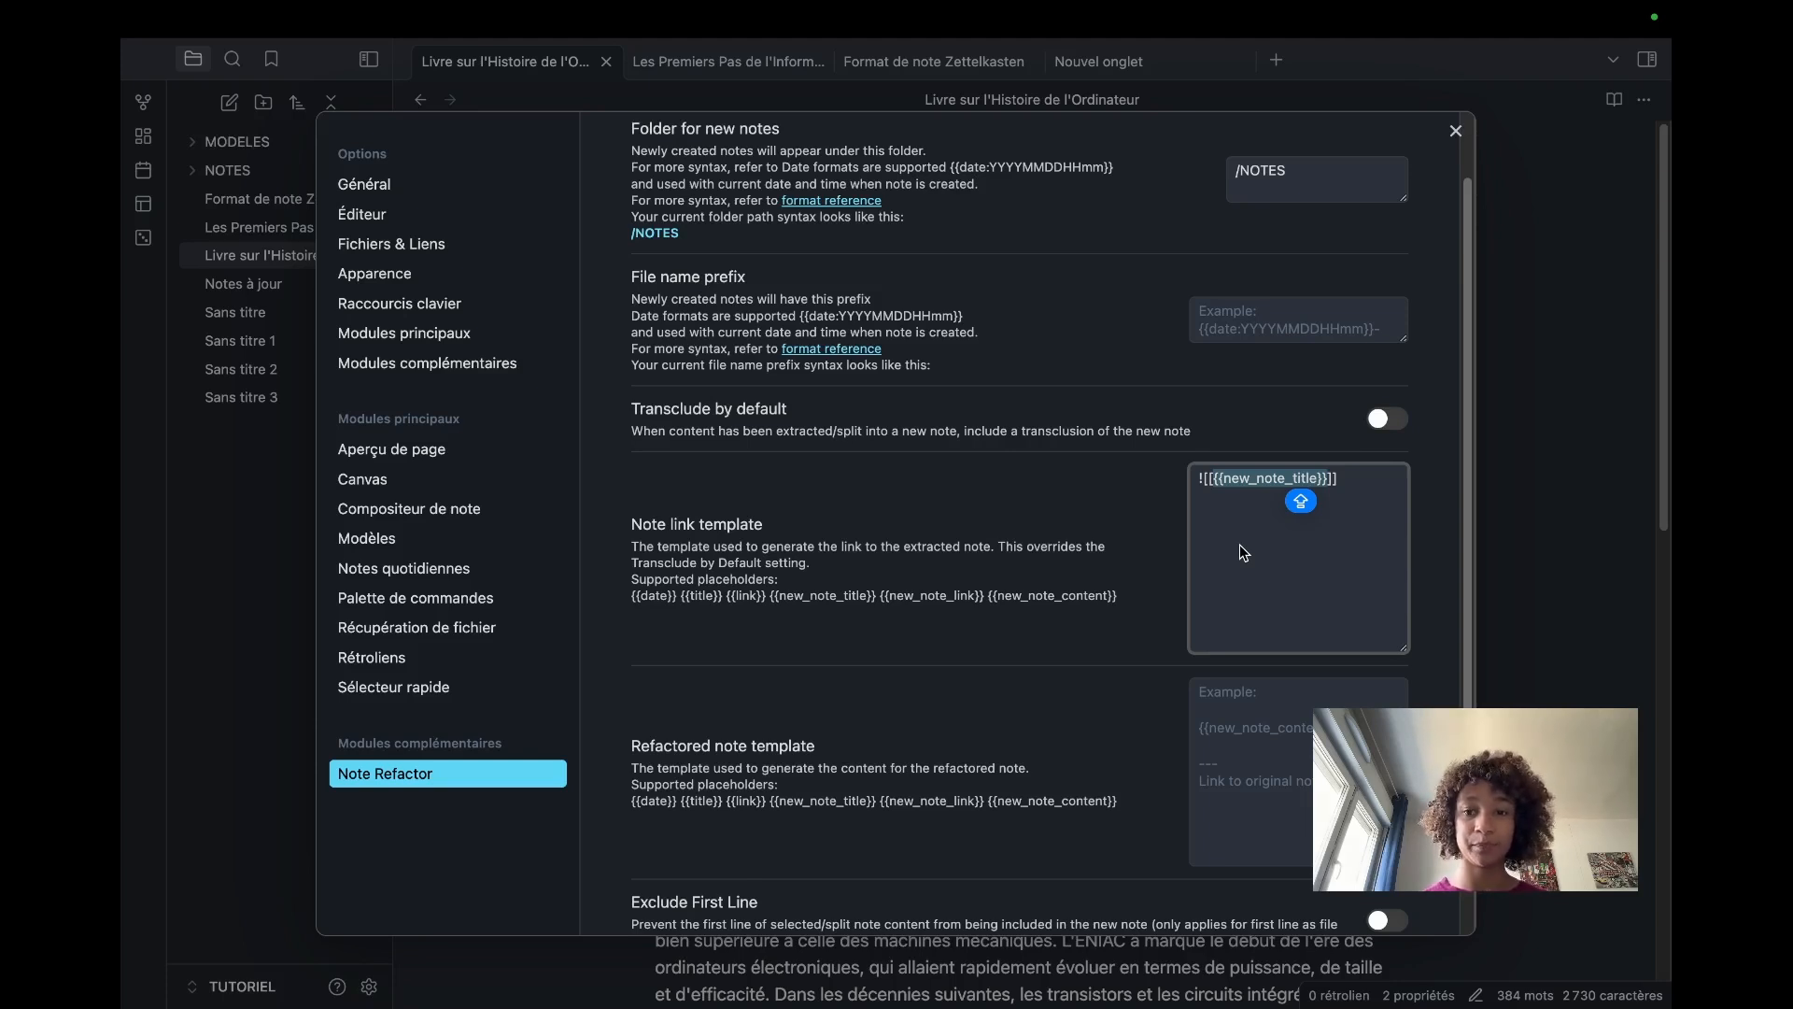
# Step: Paste a refactored note template with date {{date:DD-MM-YYYY}}, tag notepermanente, Source : [[{{title}}]], MOC, Projet, {{new_note_content}} and ## Références, and enlarge its field
pyautogui.click(1240, 544)
pyautogui.scroll(-3, 1056, 546)
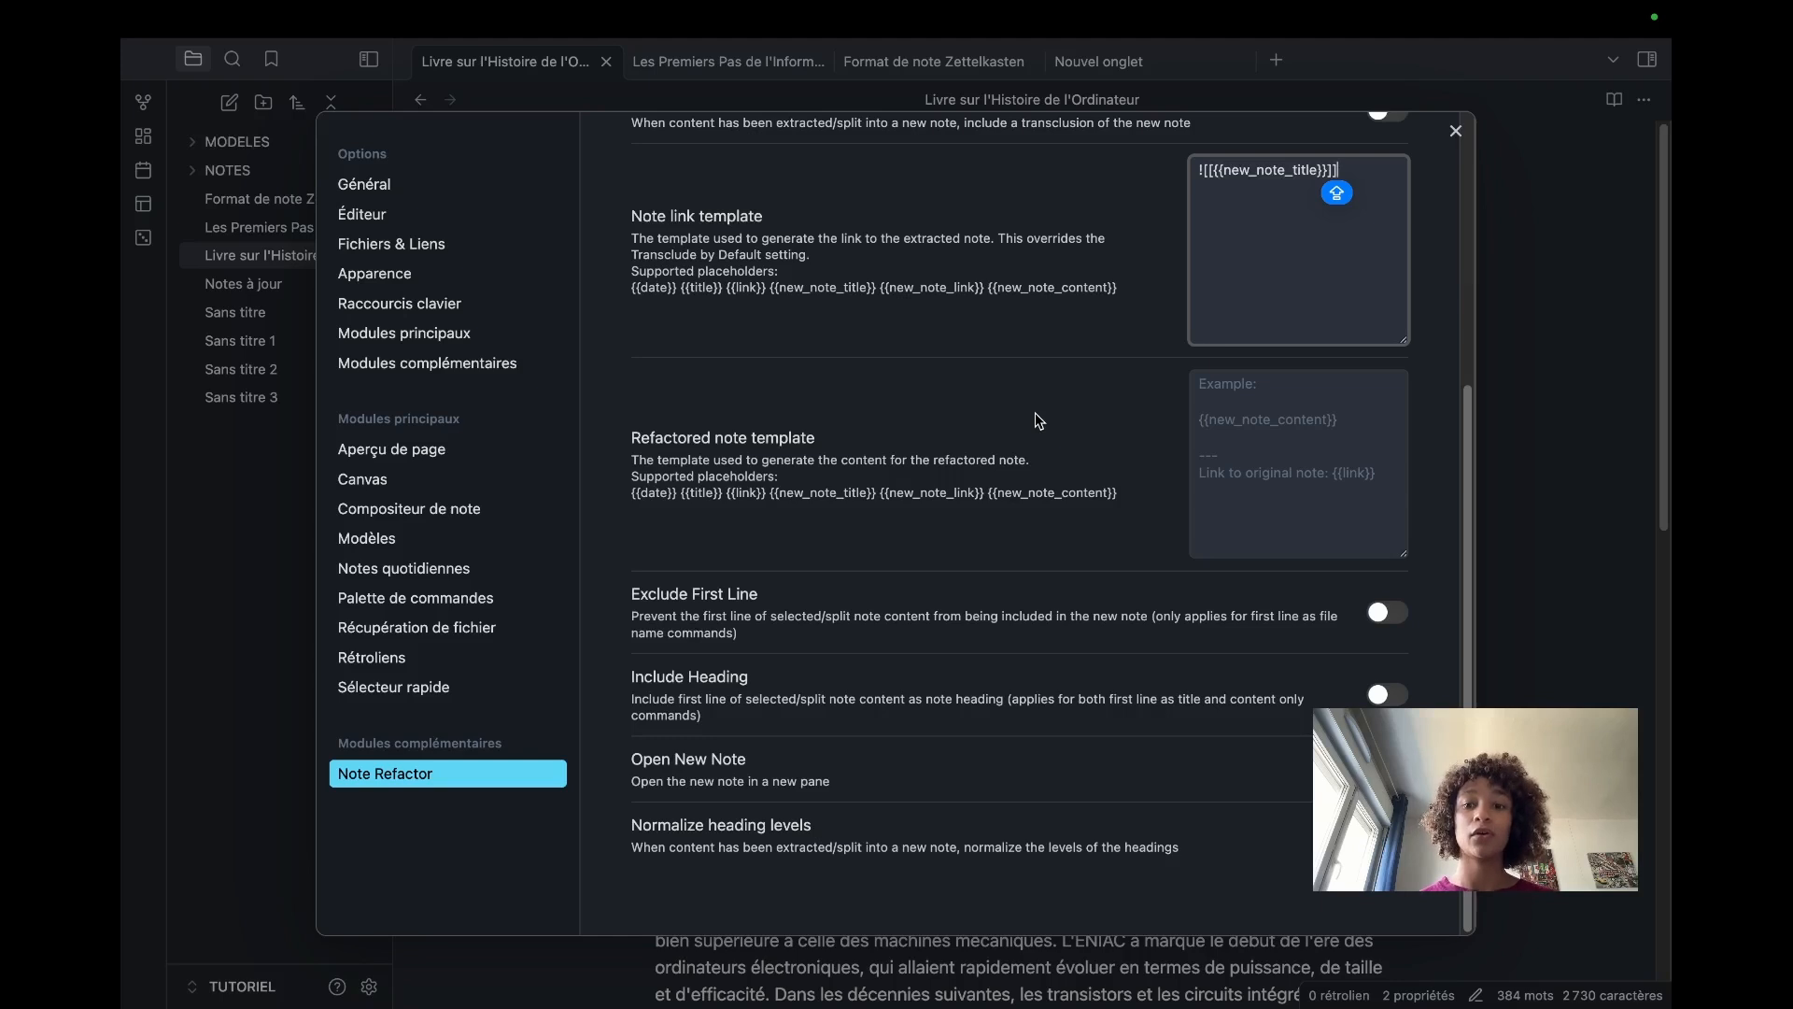
pyautogui.click(1227, 385)
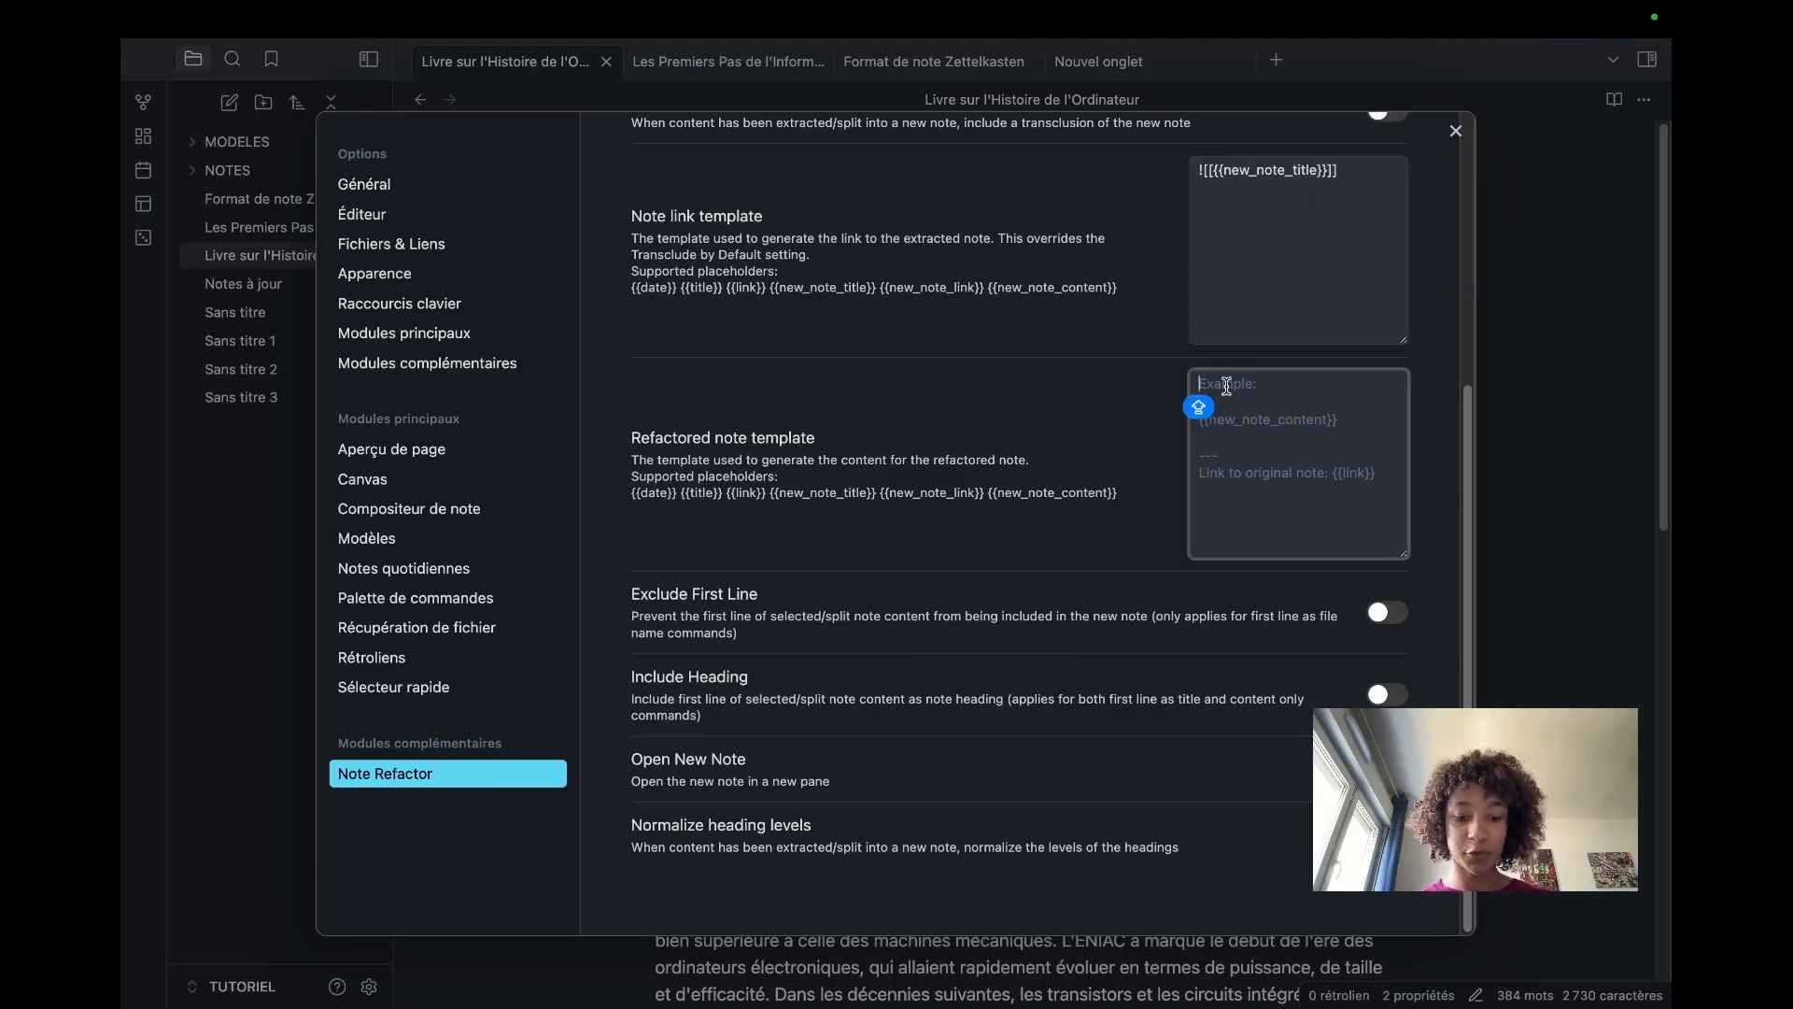
pyautogui.hotkey('ctrl', 'v')
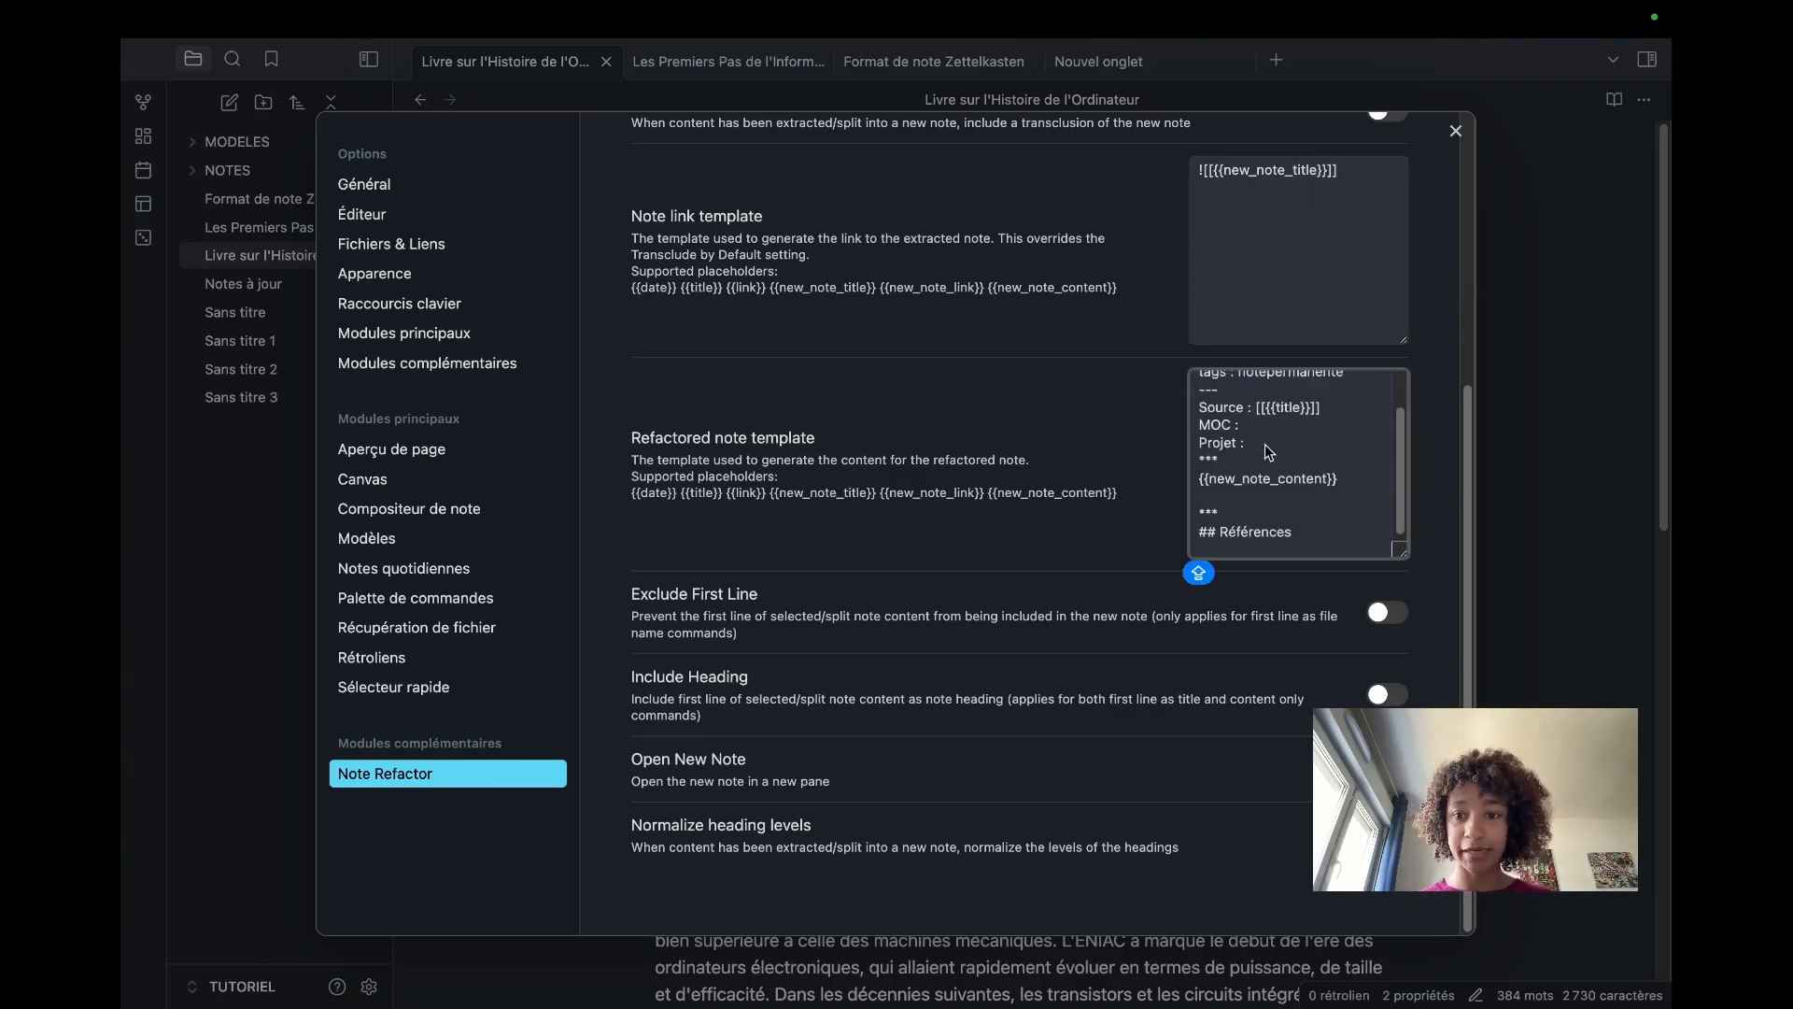
pyautogui.moveTo(1407, 567); pyautogui.dragTo(1432, 595)
pyautogui.scroll(5, 898, 445)
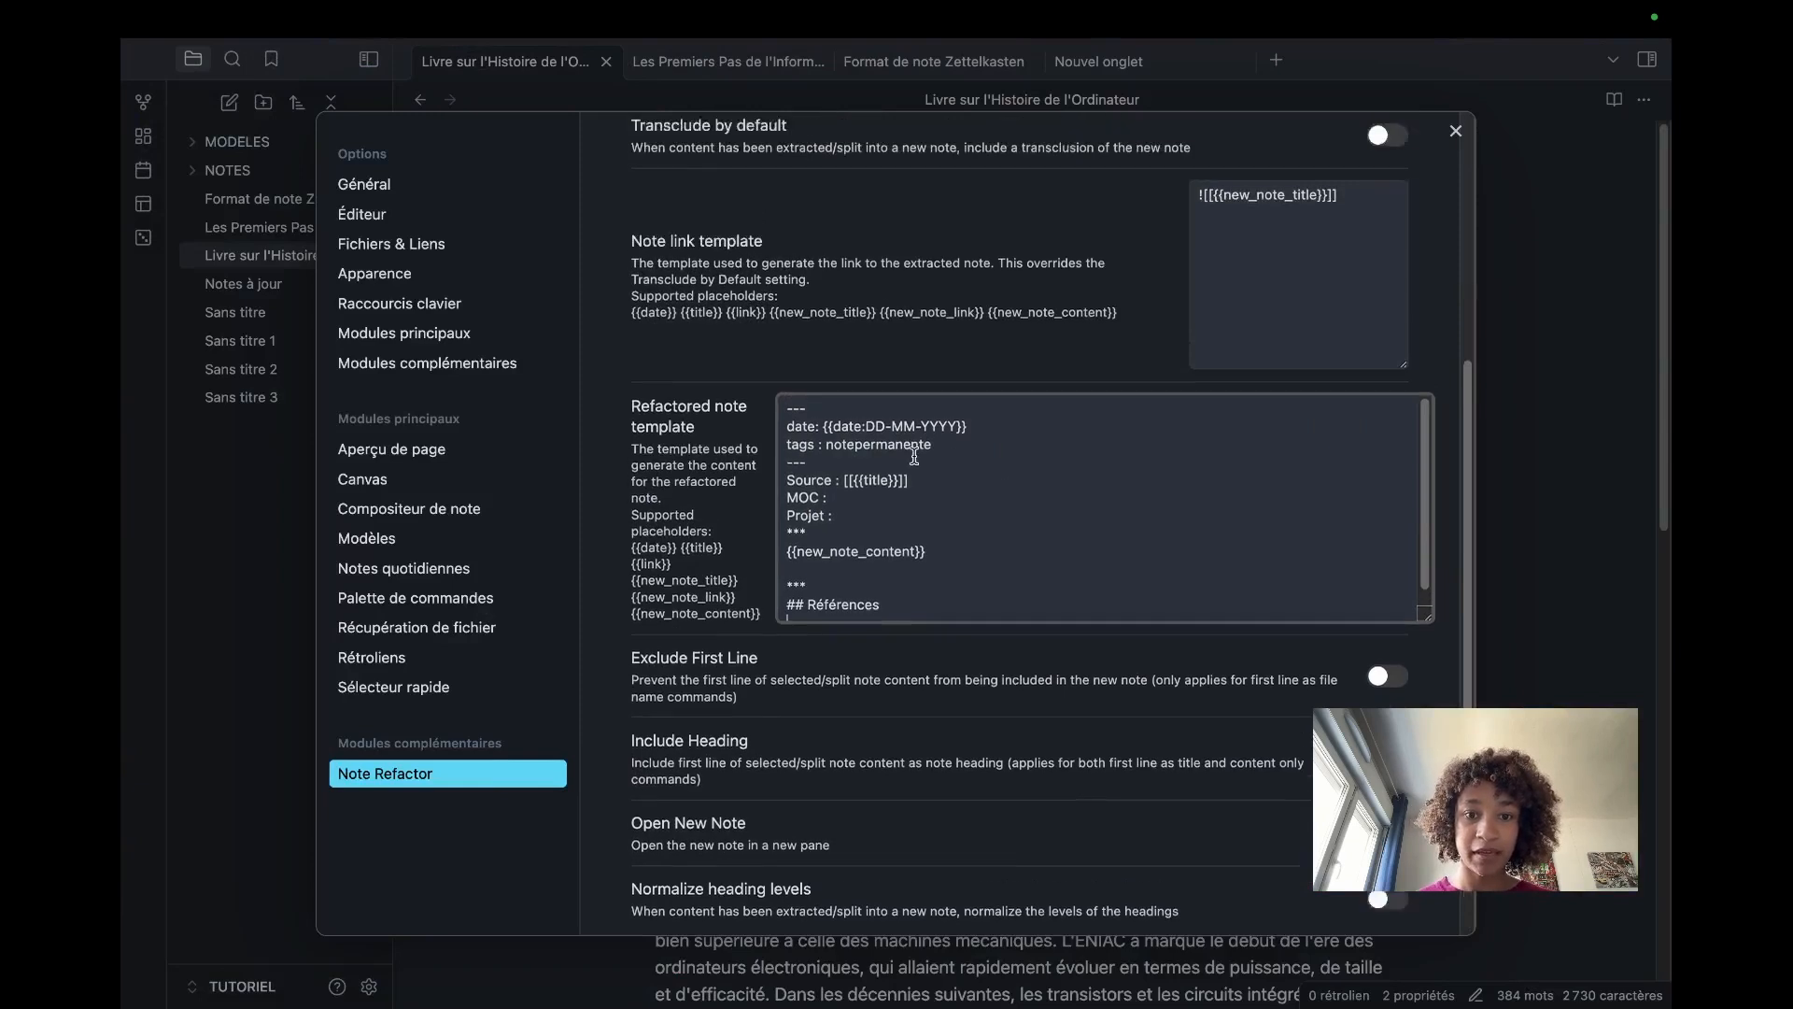
pyautogui.scroll(-4, 907, 458)
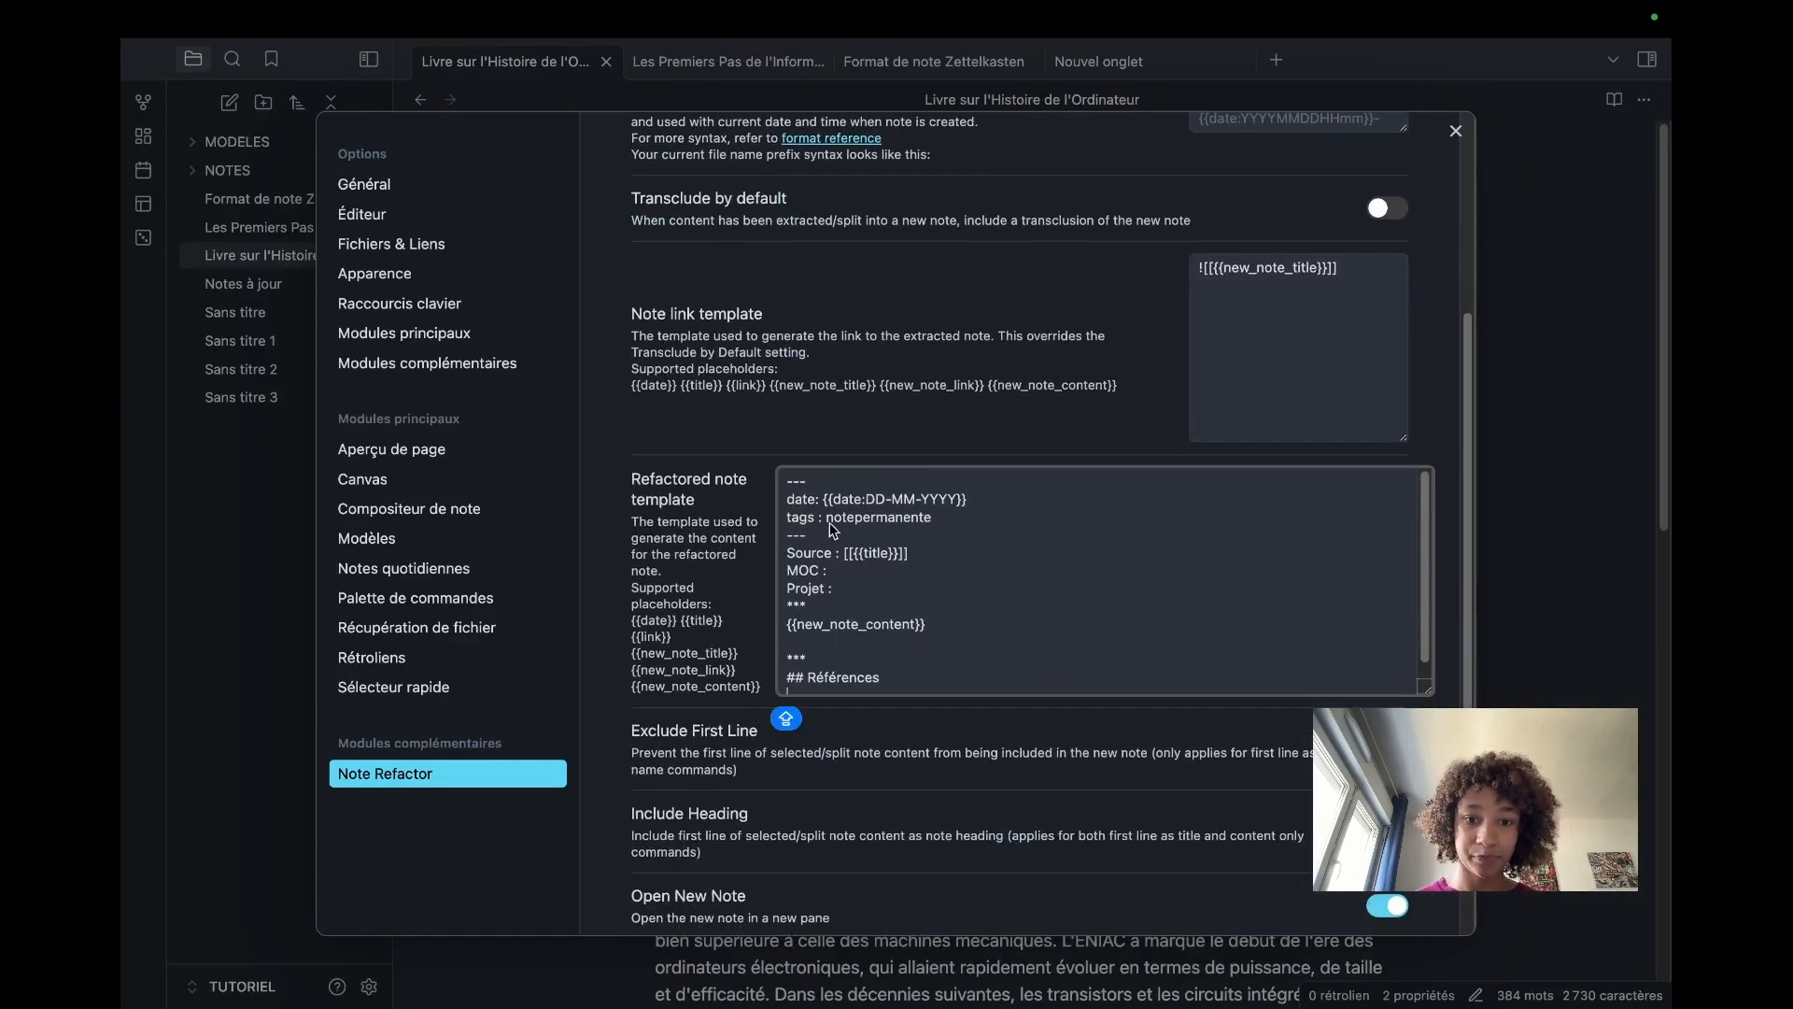
# Step: Examine the front matter block of the refactored note template, including its delimiters, date and tags lines
pyautogui.moveTo(788, 482); pyautogui.dragTo(809, 487)
pyautogui.hotkey('shift', 'Down')
pyautogui.hotkey('shift', 'Down')
pyautogui.hotkey('shift', 'Down')
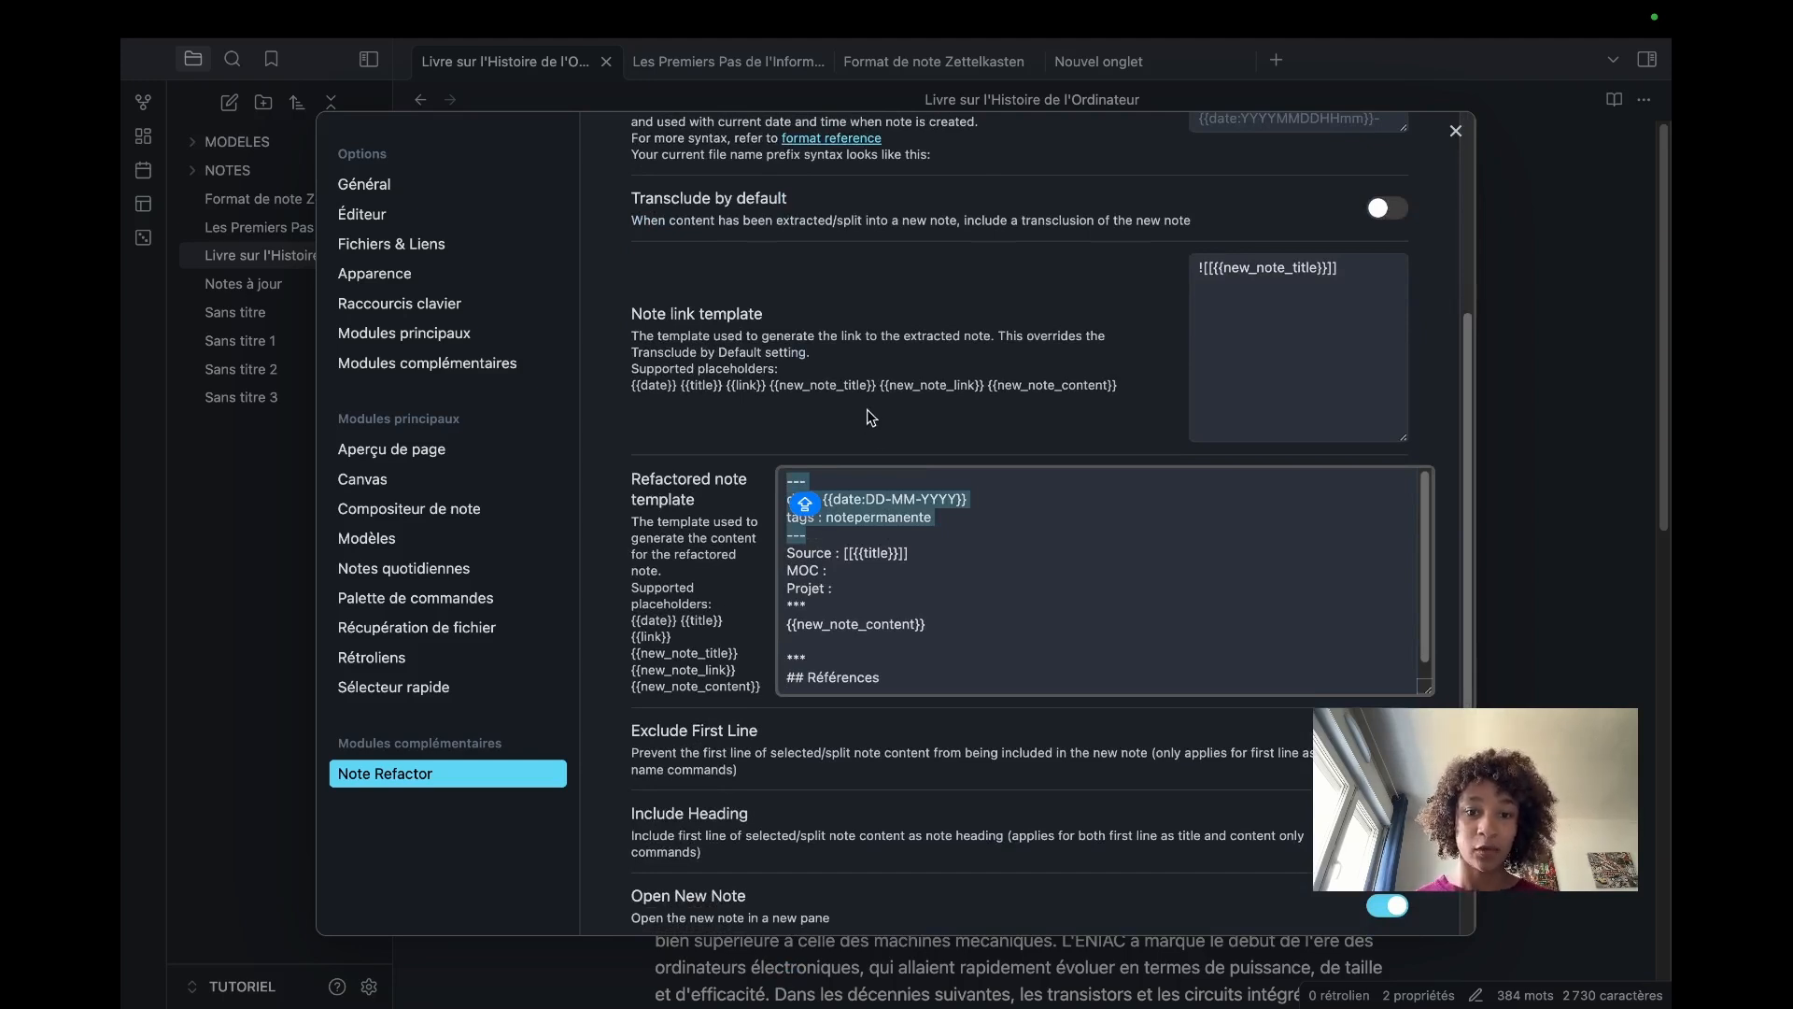
pyautogui.moveTo(968, 498); pyautogui.dragTo(785, 499)
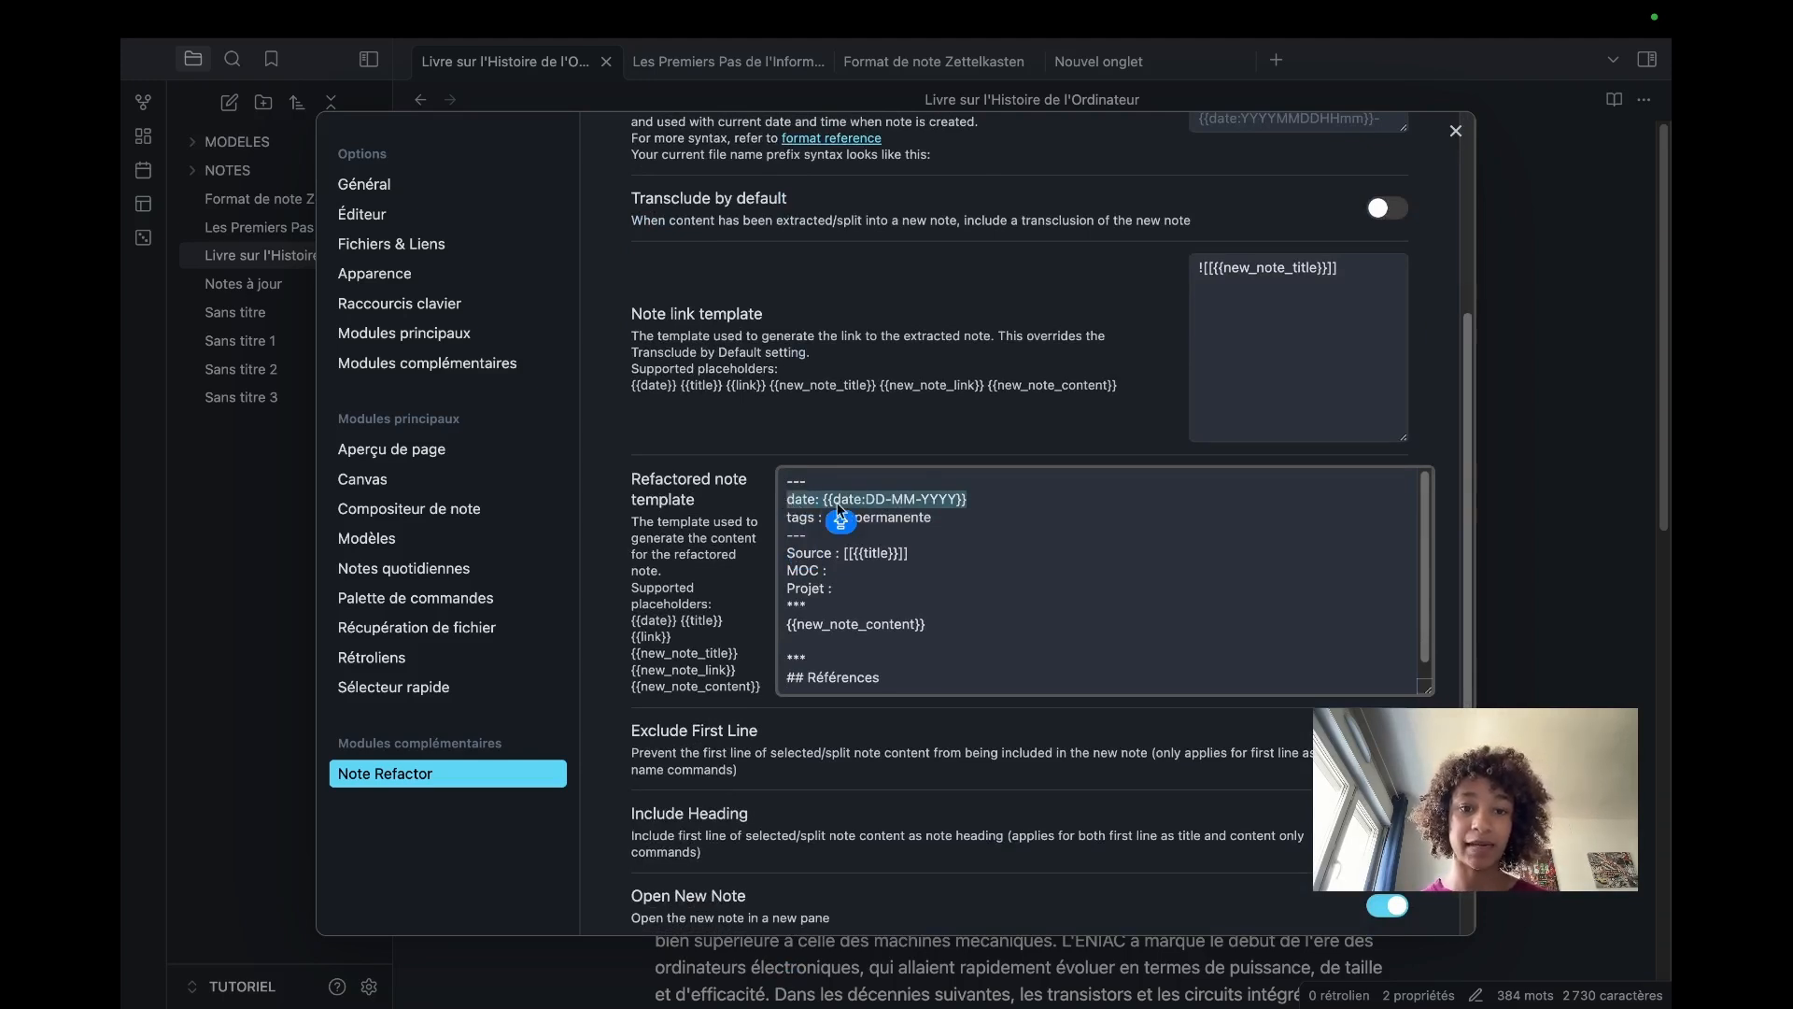
pyautogui.click(939, 518)
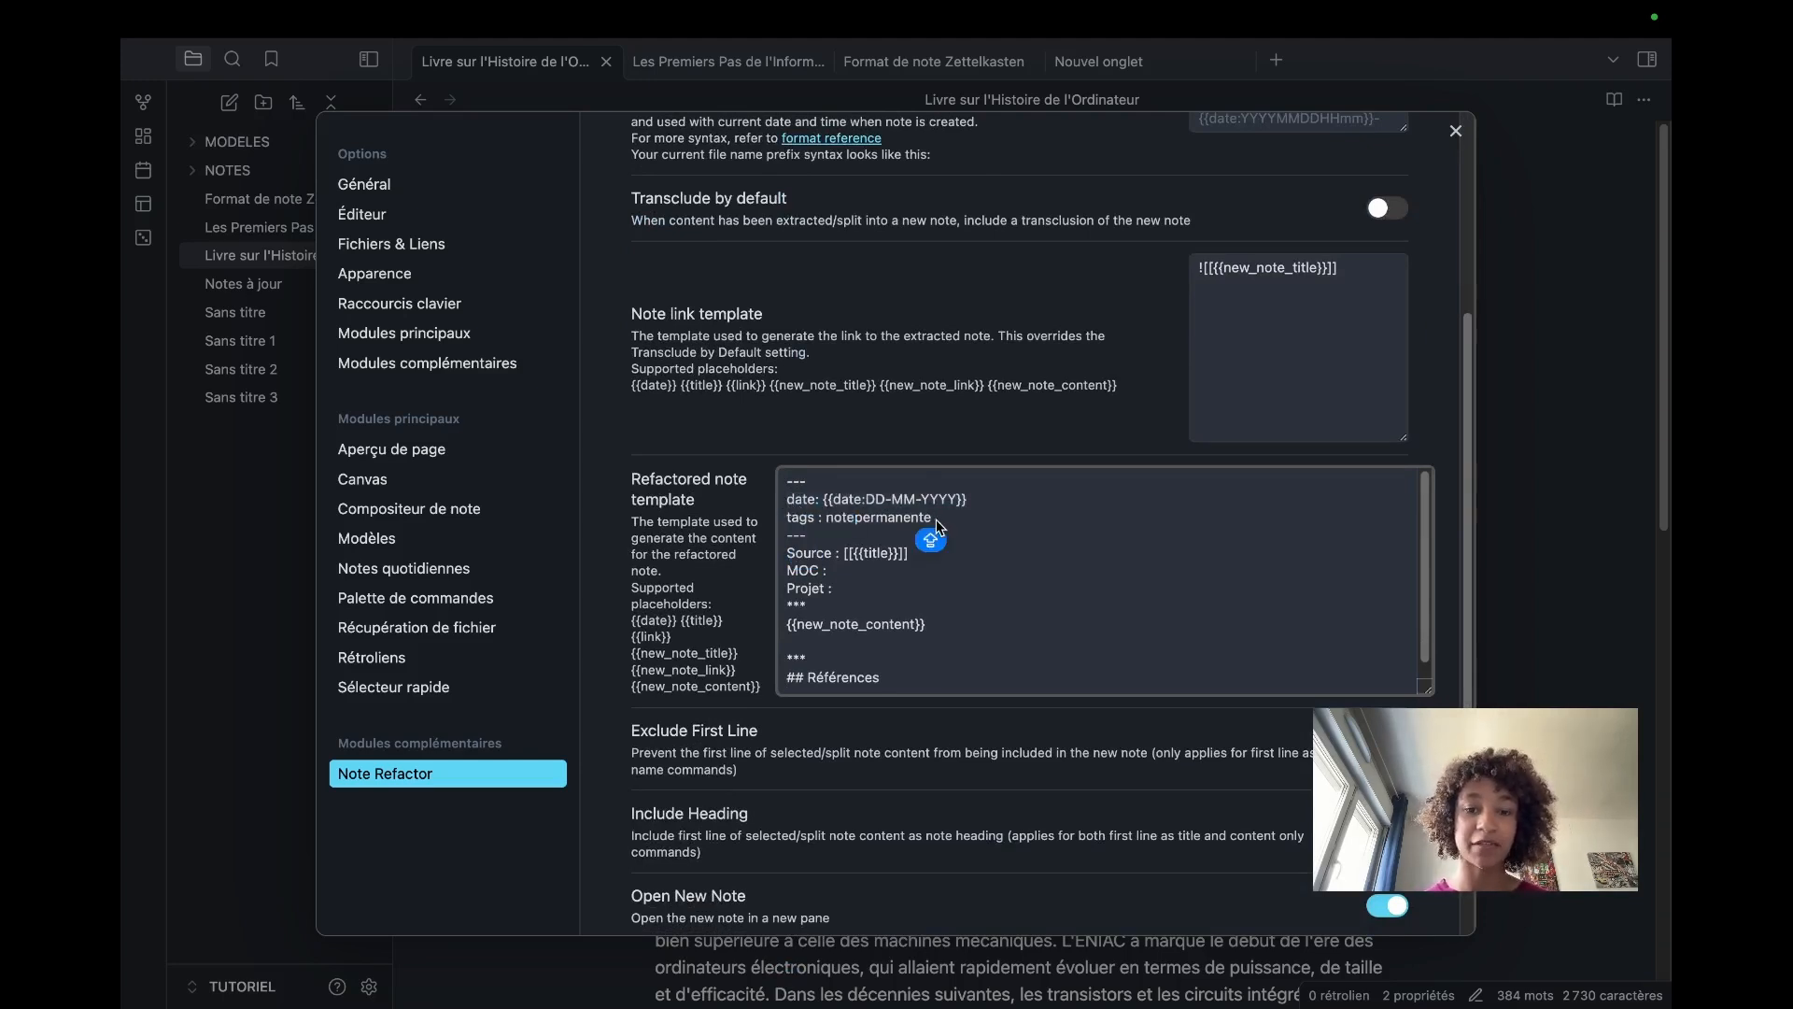
pyautogui.moveTo(908, 517); pyautogui.dragTo(805, 514)
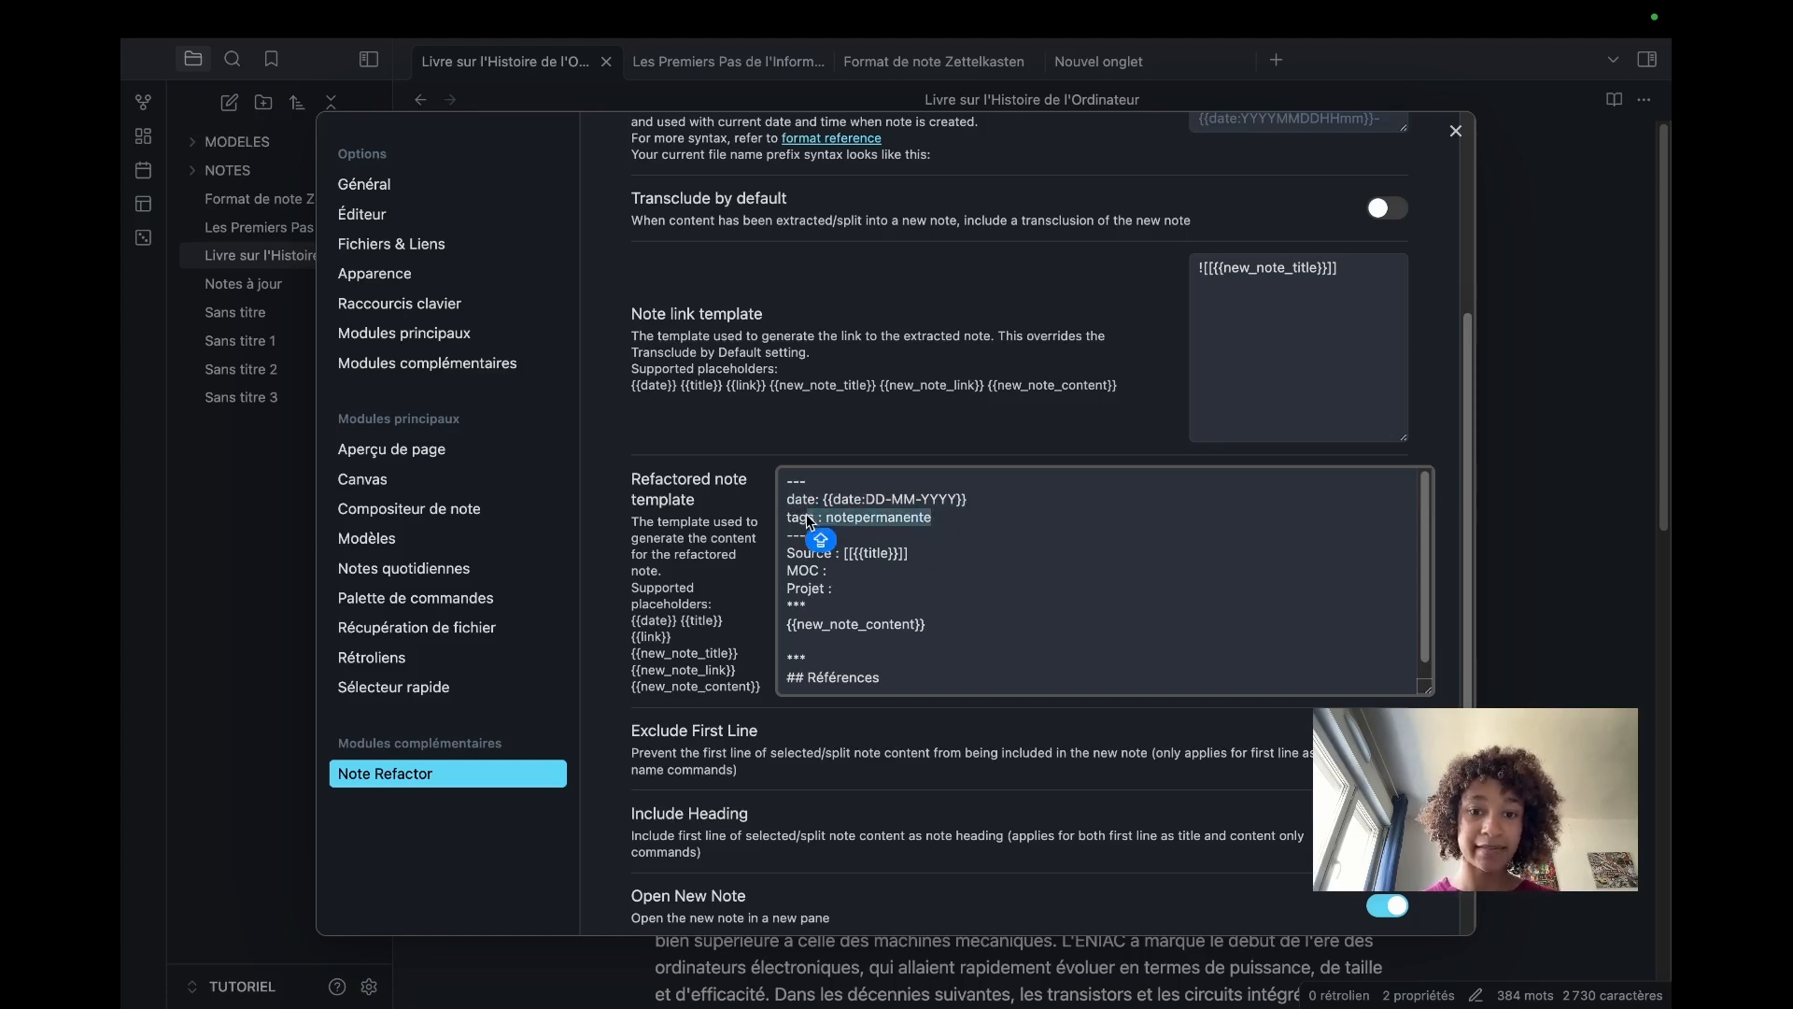
pyautogui.click(939, 528)
pyautogui.hotkey('shift', 'Left')
pyautogui.hotkey('shift', 'Left')
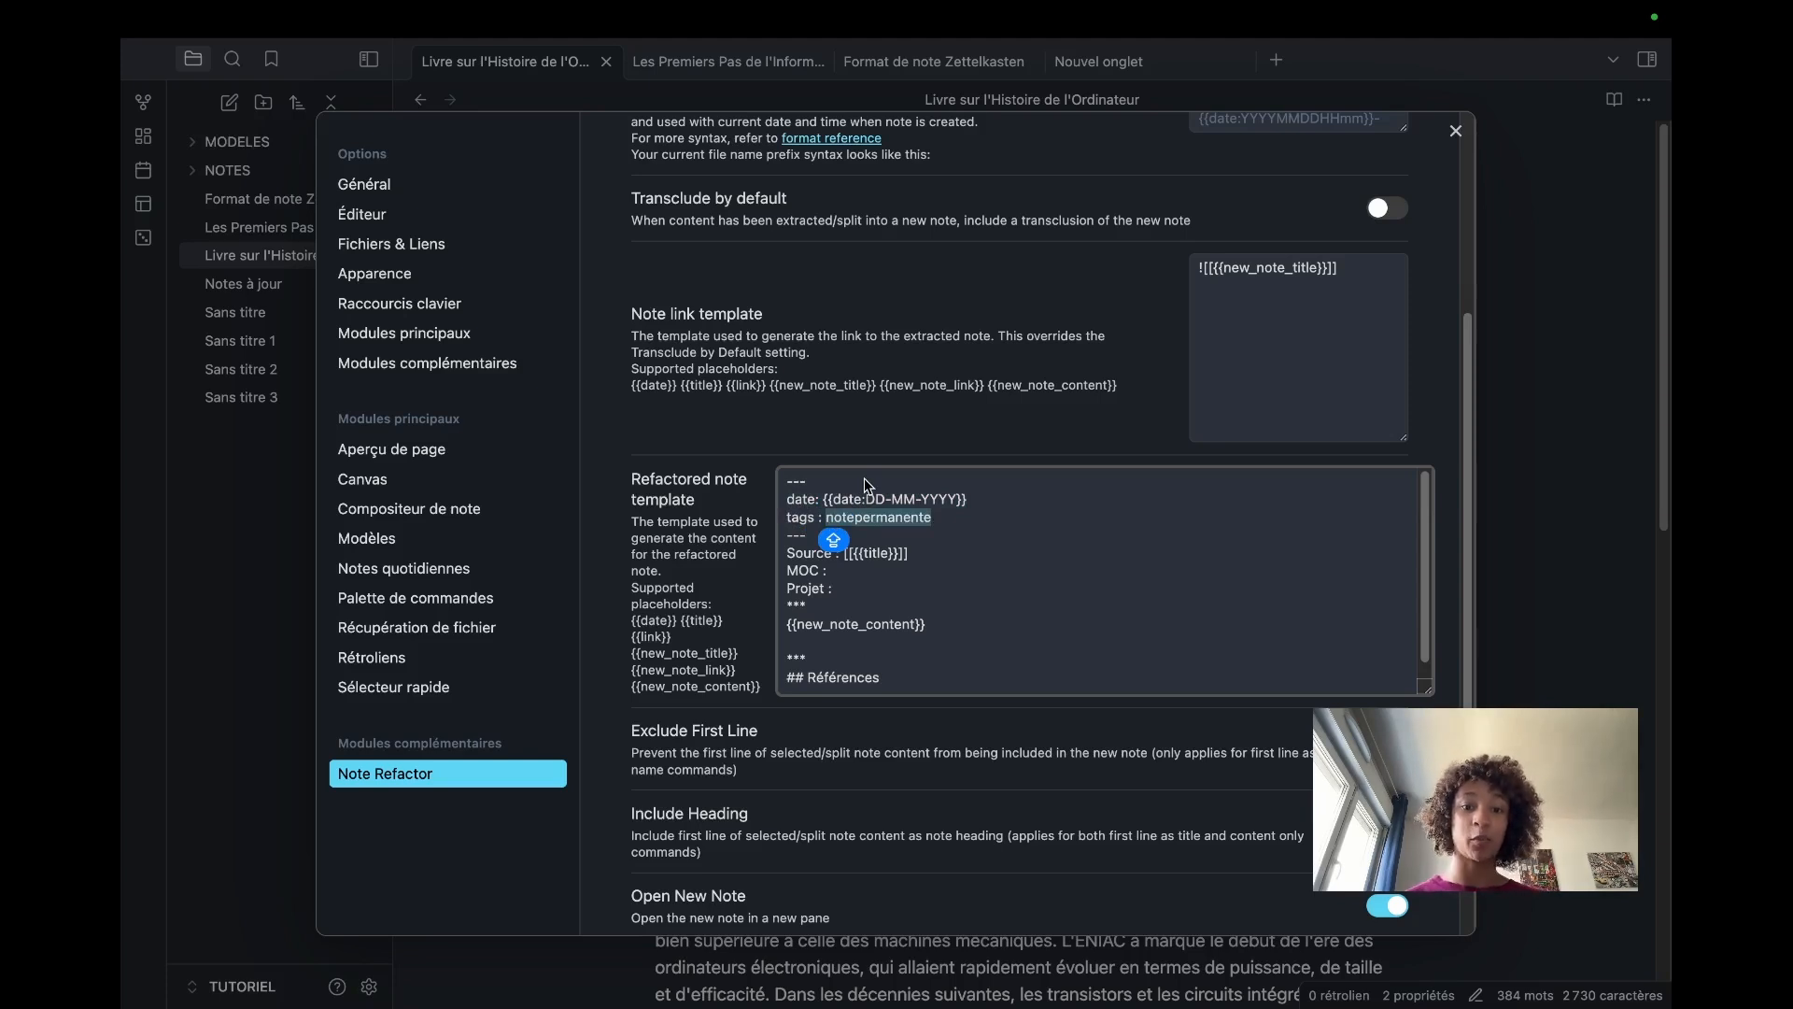
pyautogui.click(912, 534)
pyautogui.moveTo(817, 519); pyautogui.dragTo(787, 542)
pyautogui.press('shift')
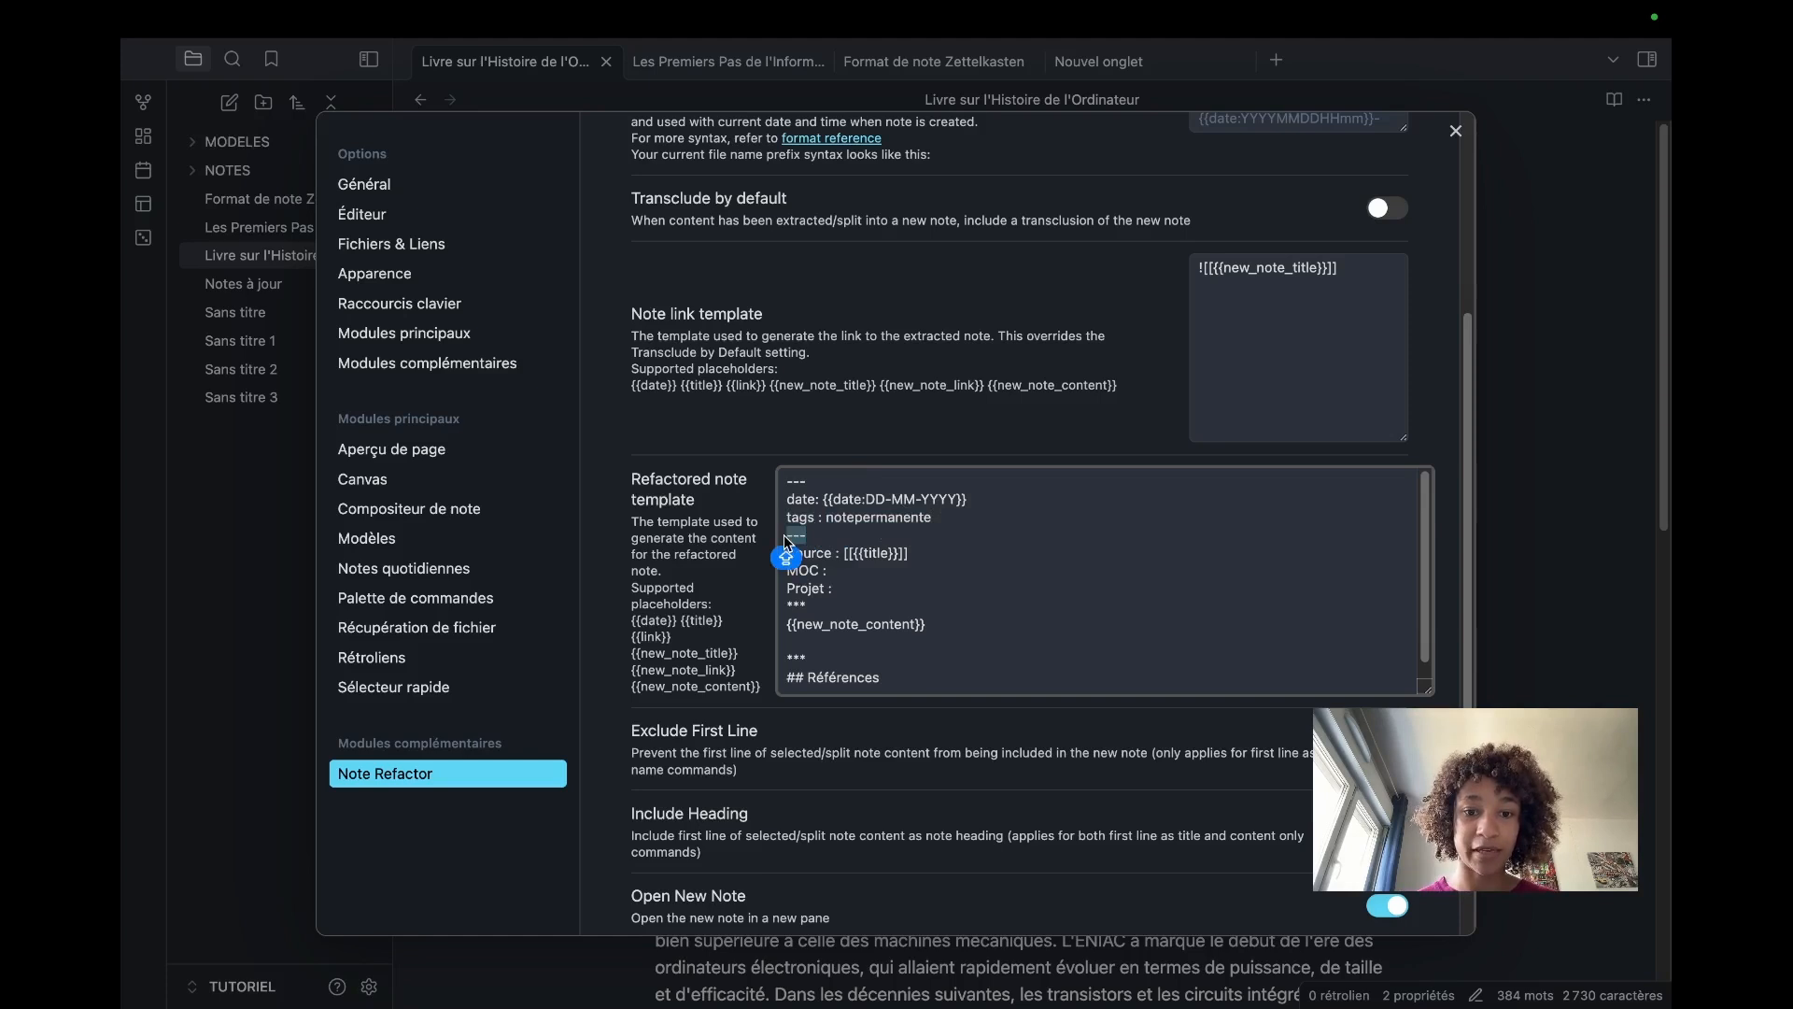
# Step: Review the Source, MOC and Projet lines of the refactored note template, including the link to the original note's title
pyautogui.click(904, 591)
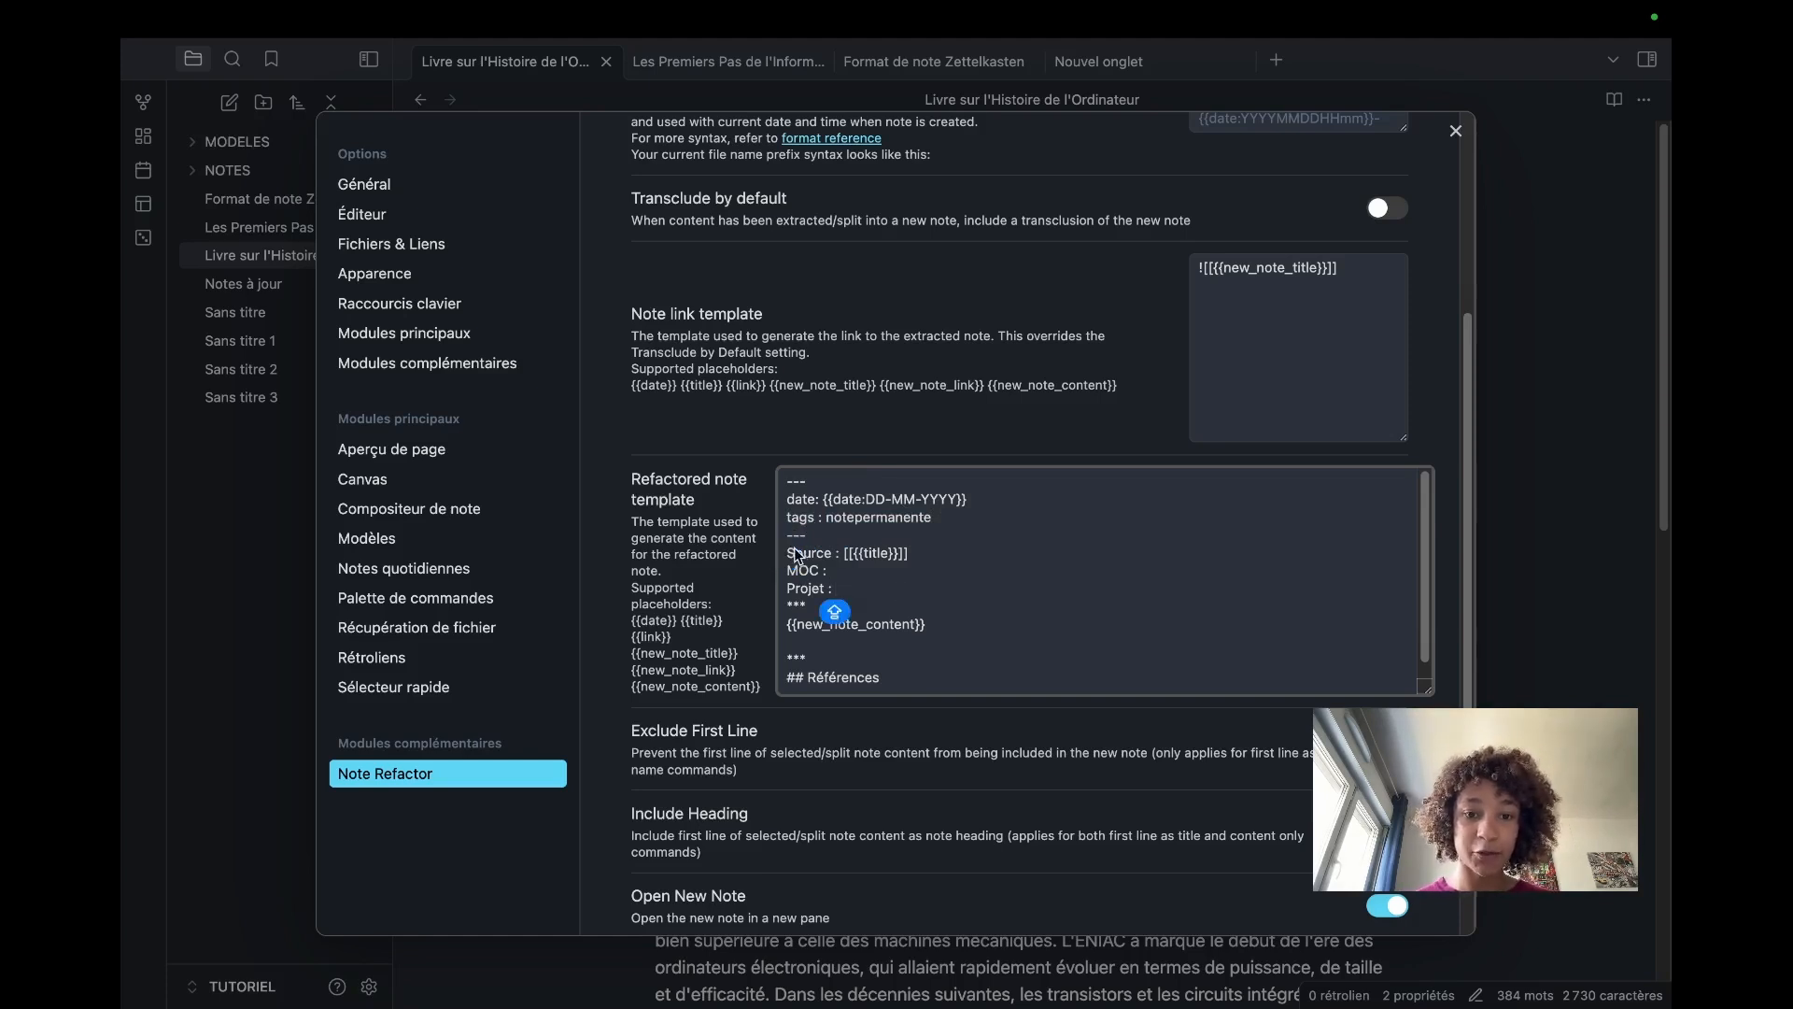
pyautogui.keyDown('shift'); pyautogui.click(792, 555); pyautogui.keyUp('shift')
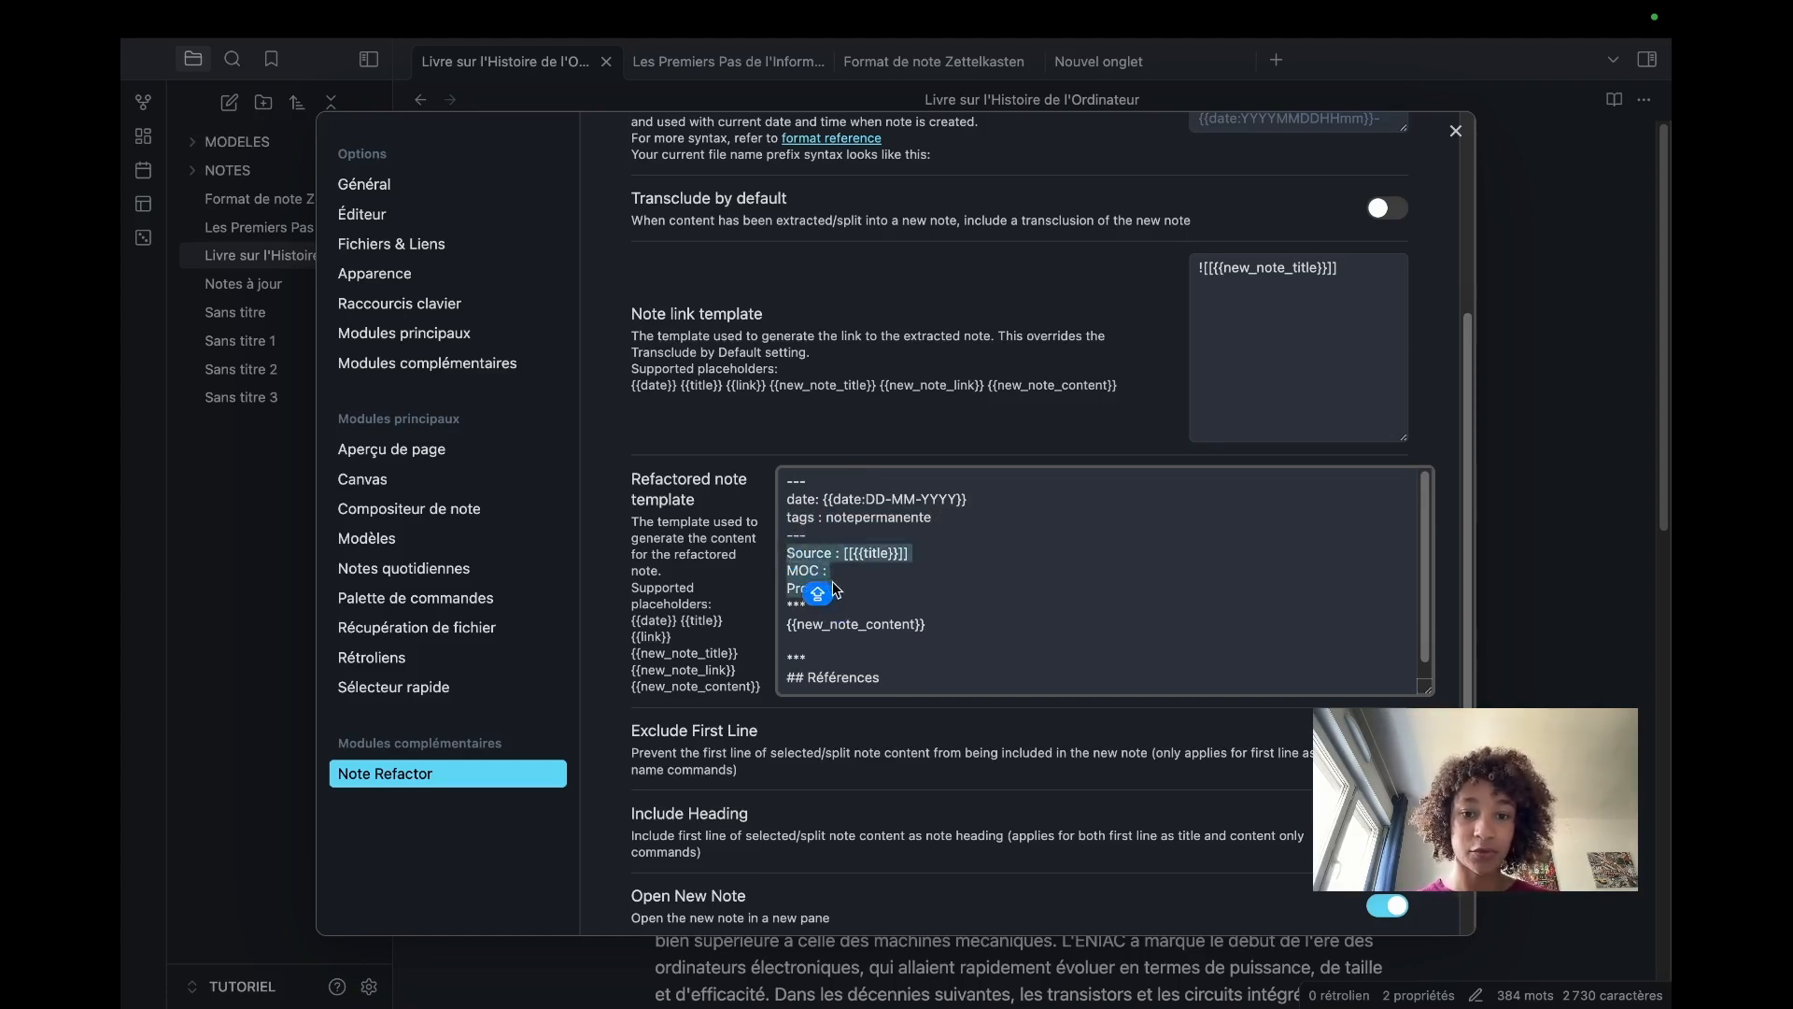
pyautogui.scroll(-1, 931, 561)
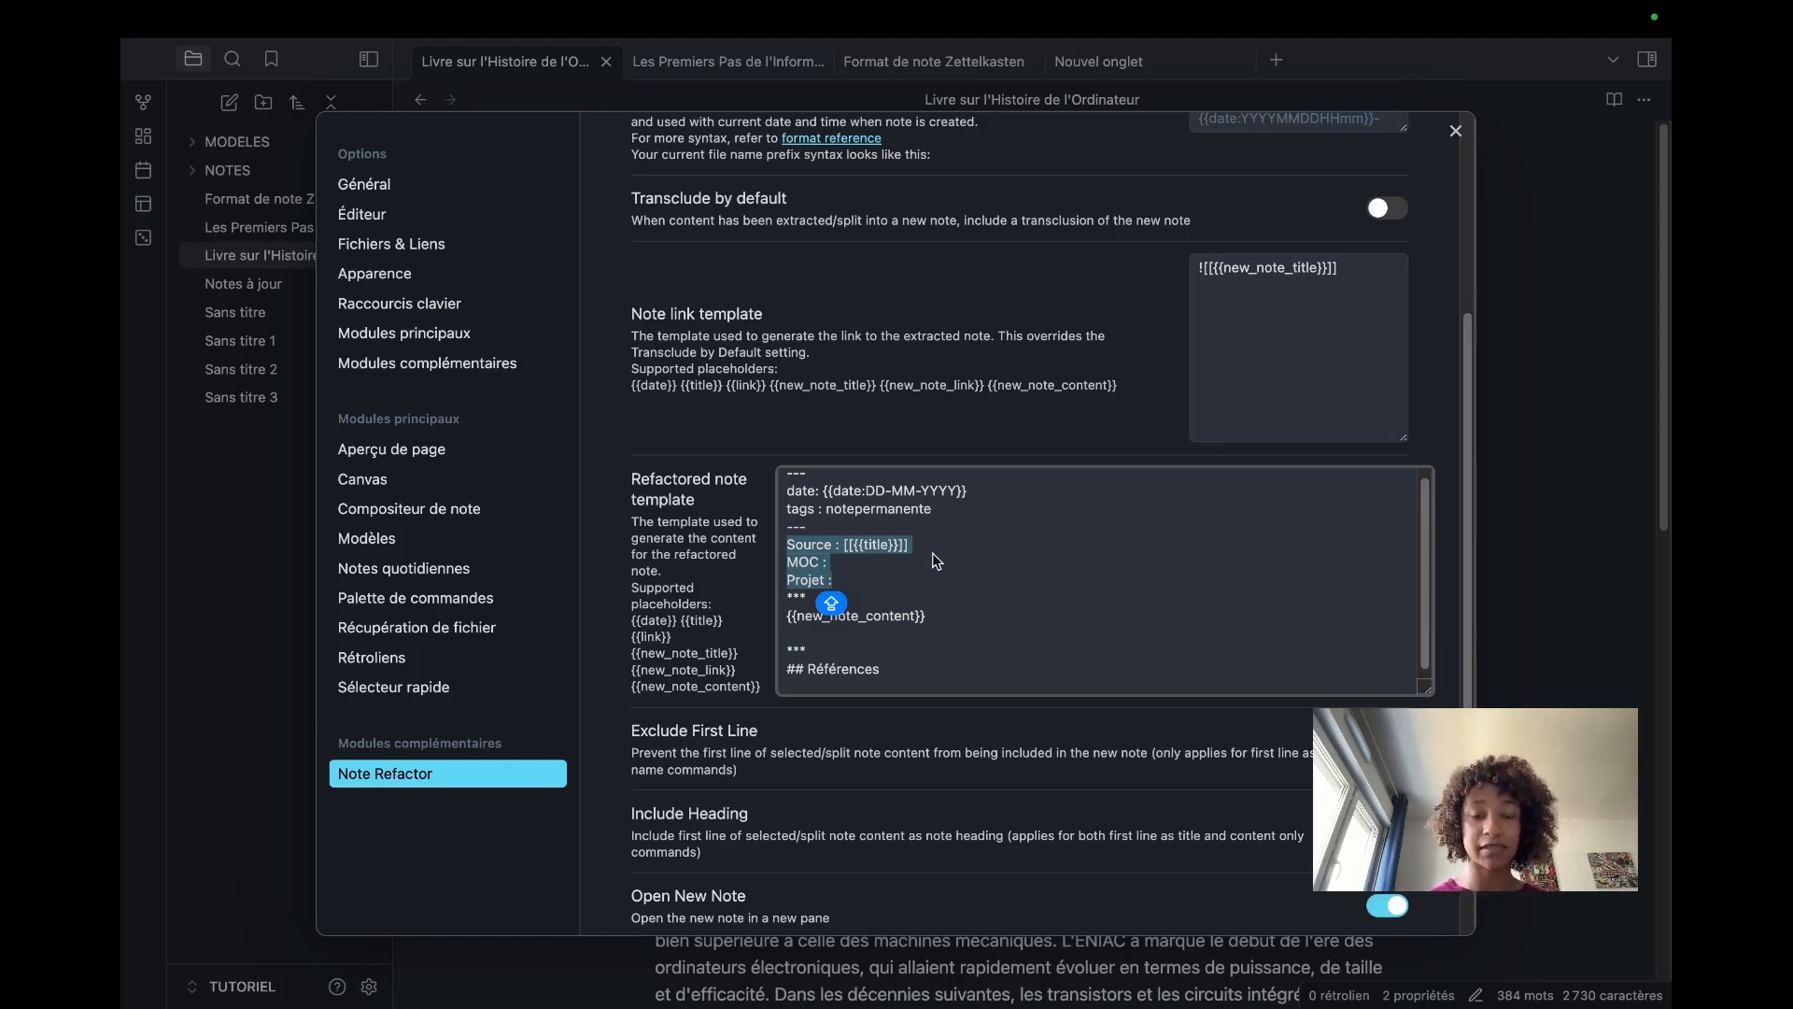
pyautogui.click(934, 562)
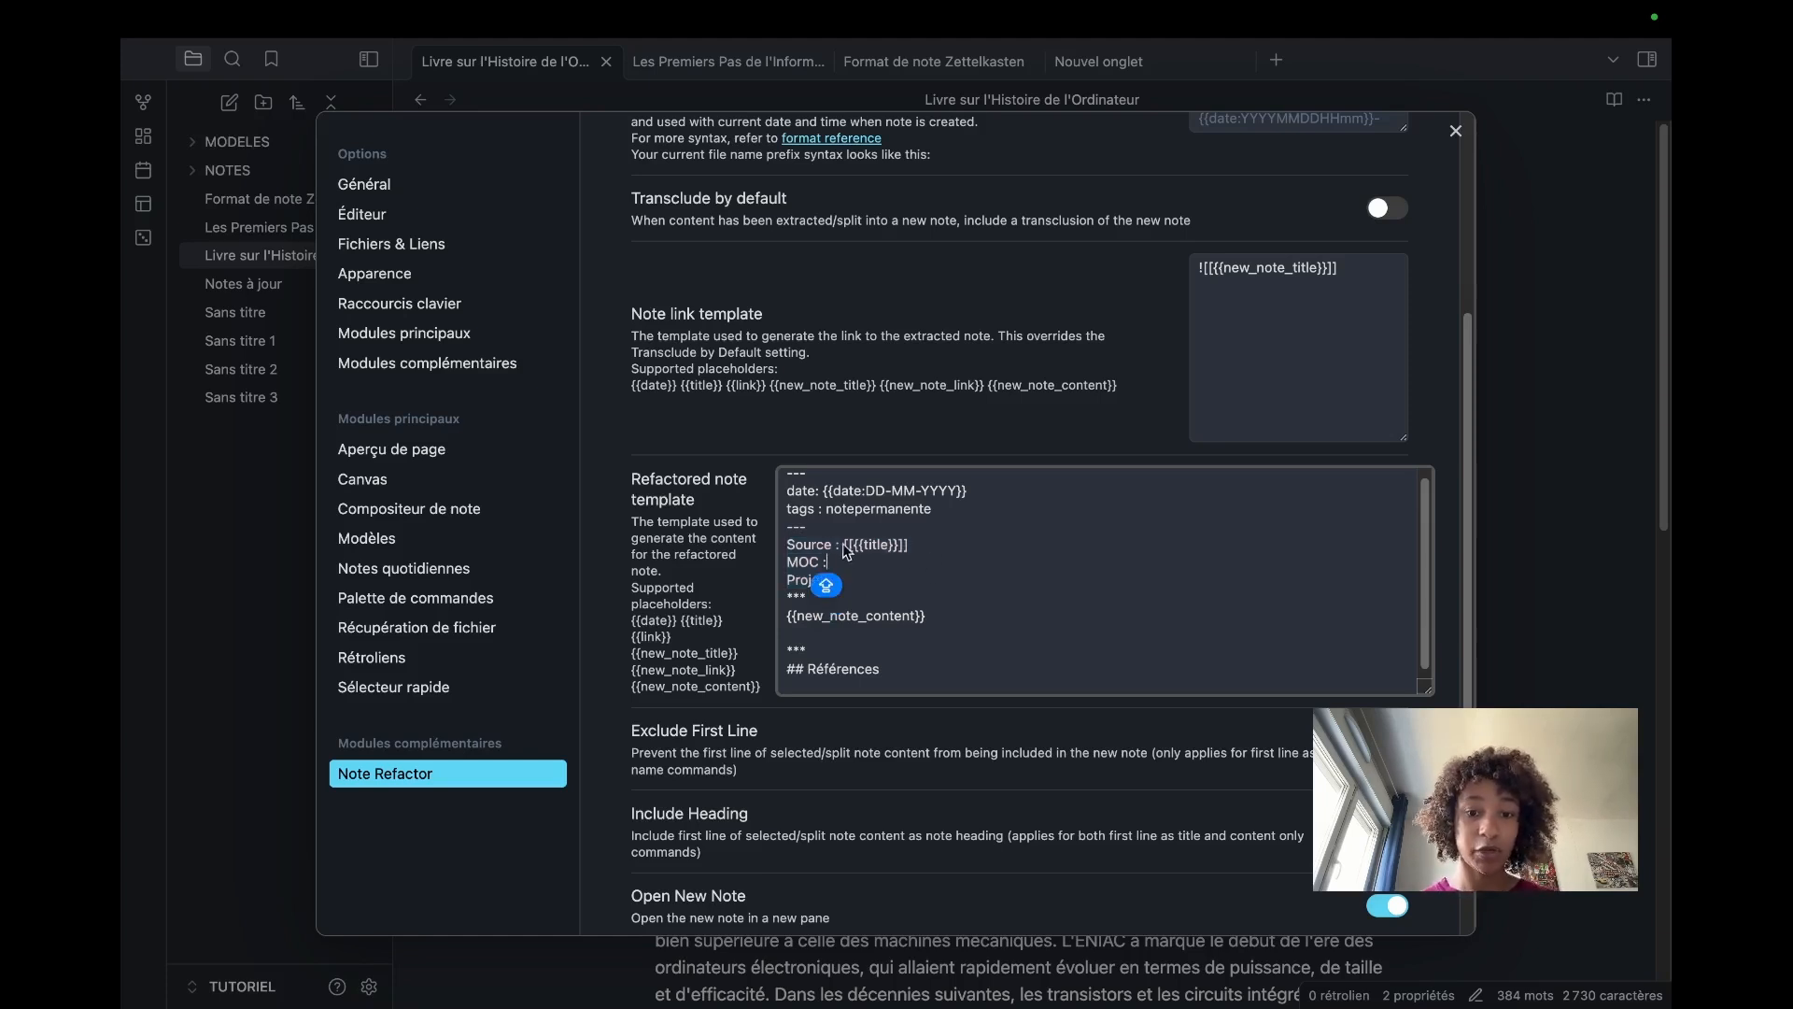
pyautogui.moveTo(840, 548); pyautogui.dragTo(788, 552)
pyautogui.moveTo(911, 549); pyautogui.dragTo(861, 549)
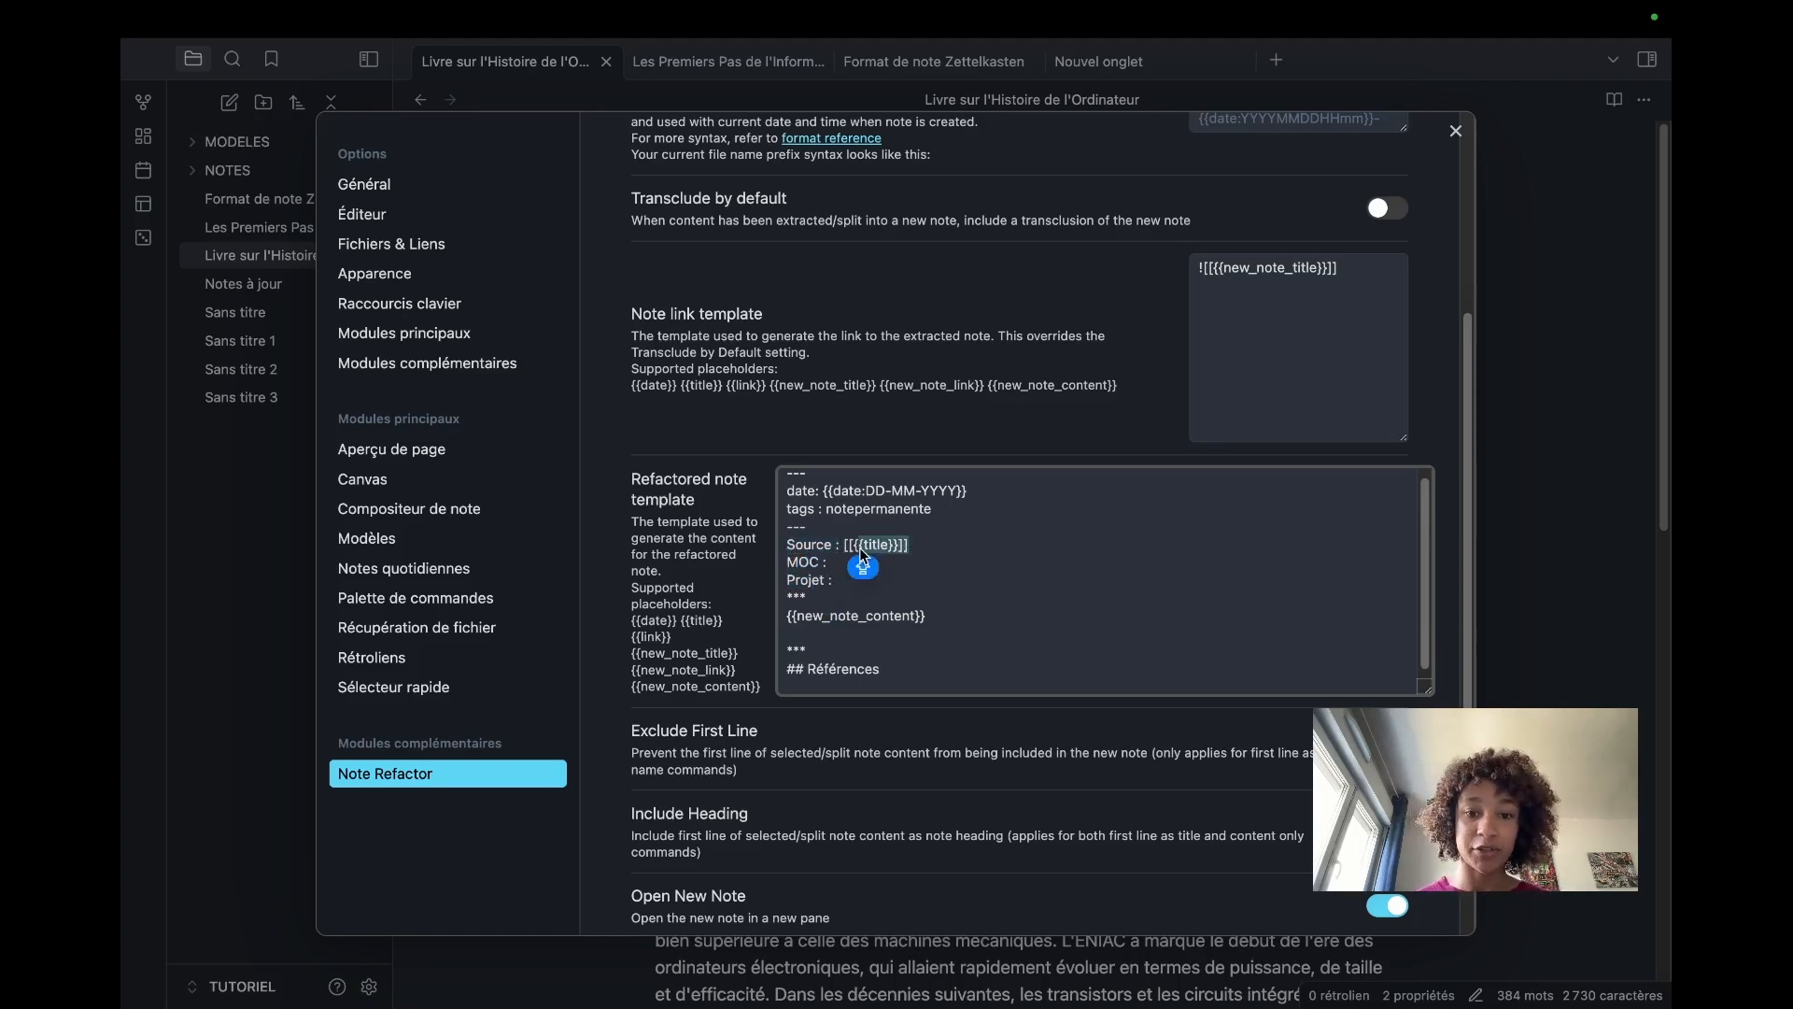
pyautogui.click(992, 561)
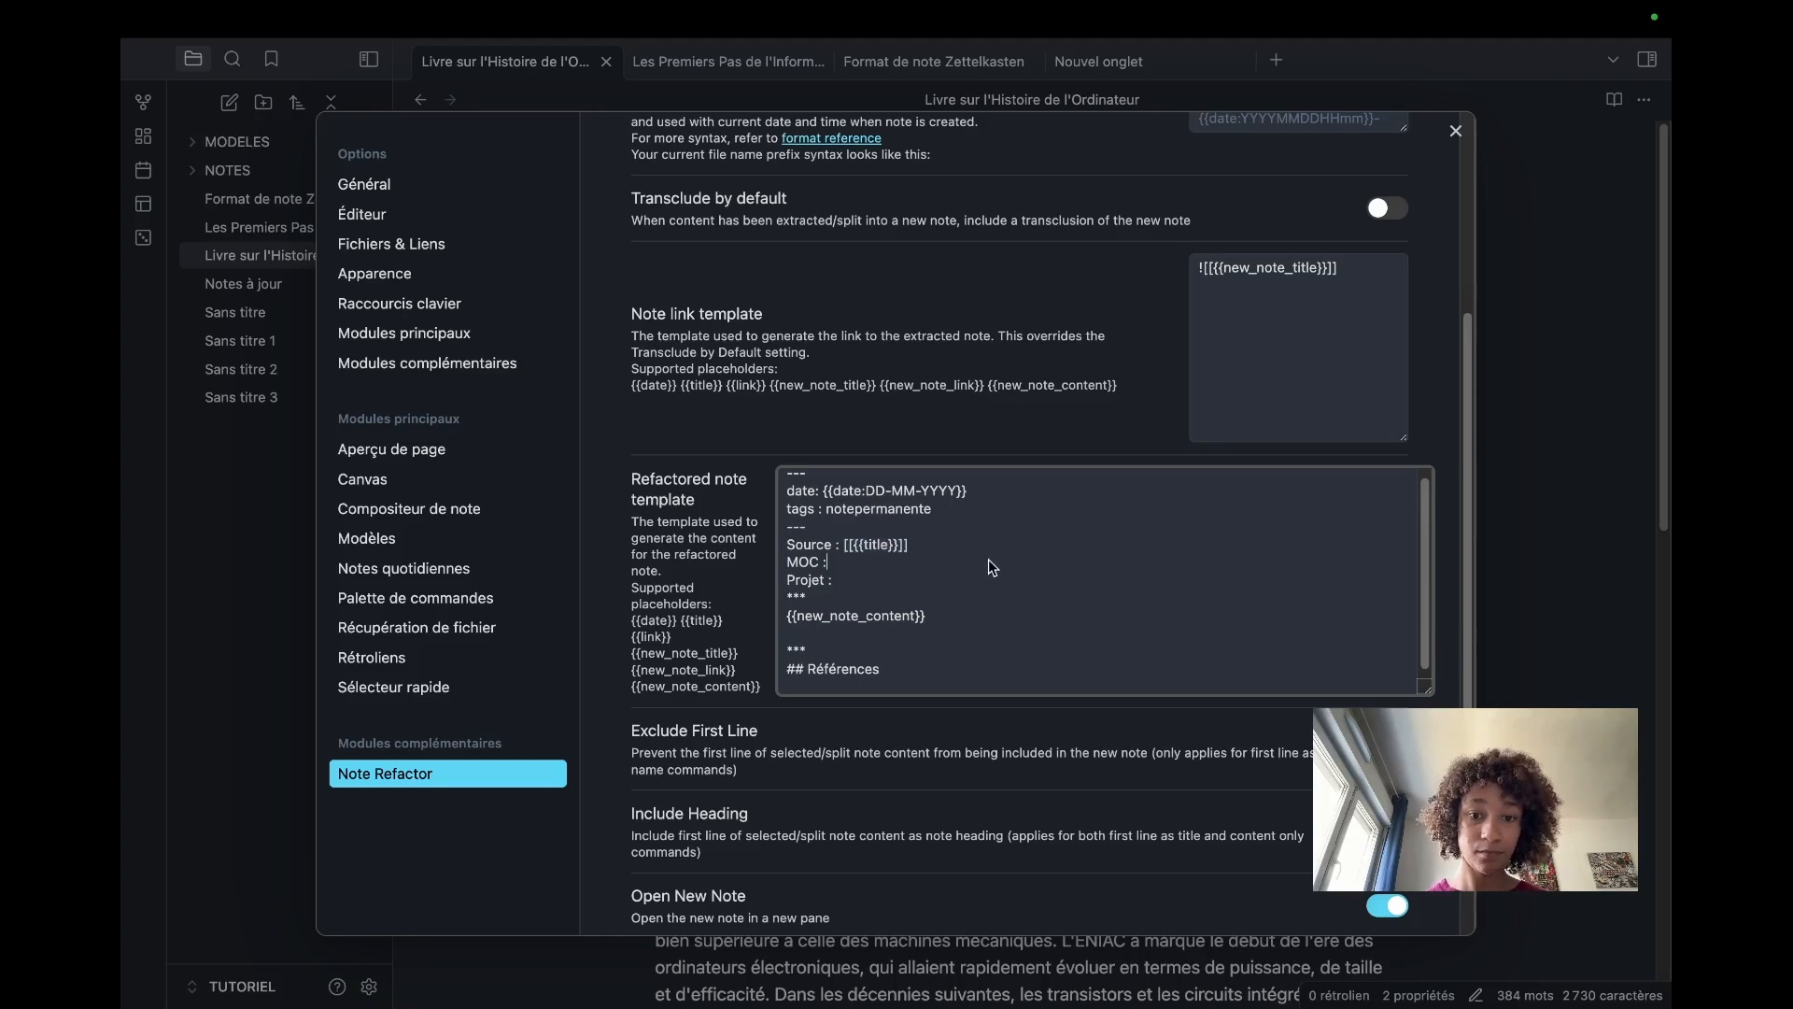
pyautogui.moveTo(856, 546); pyautogui.dragTo(844, 546)
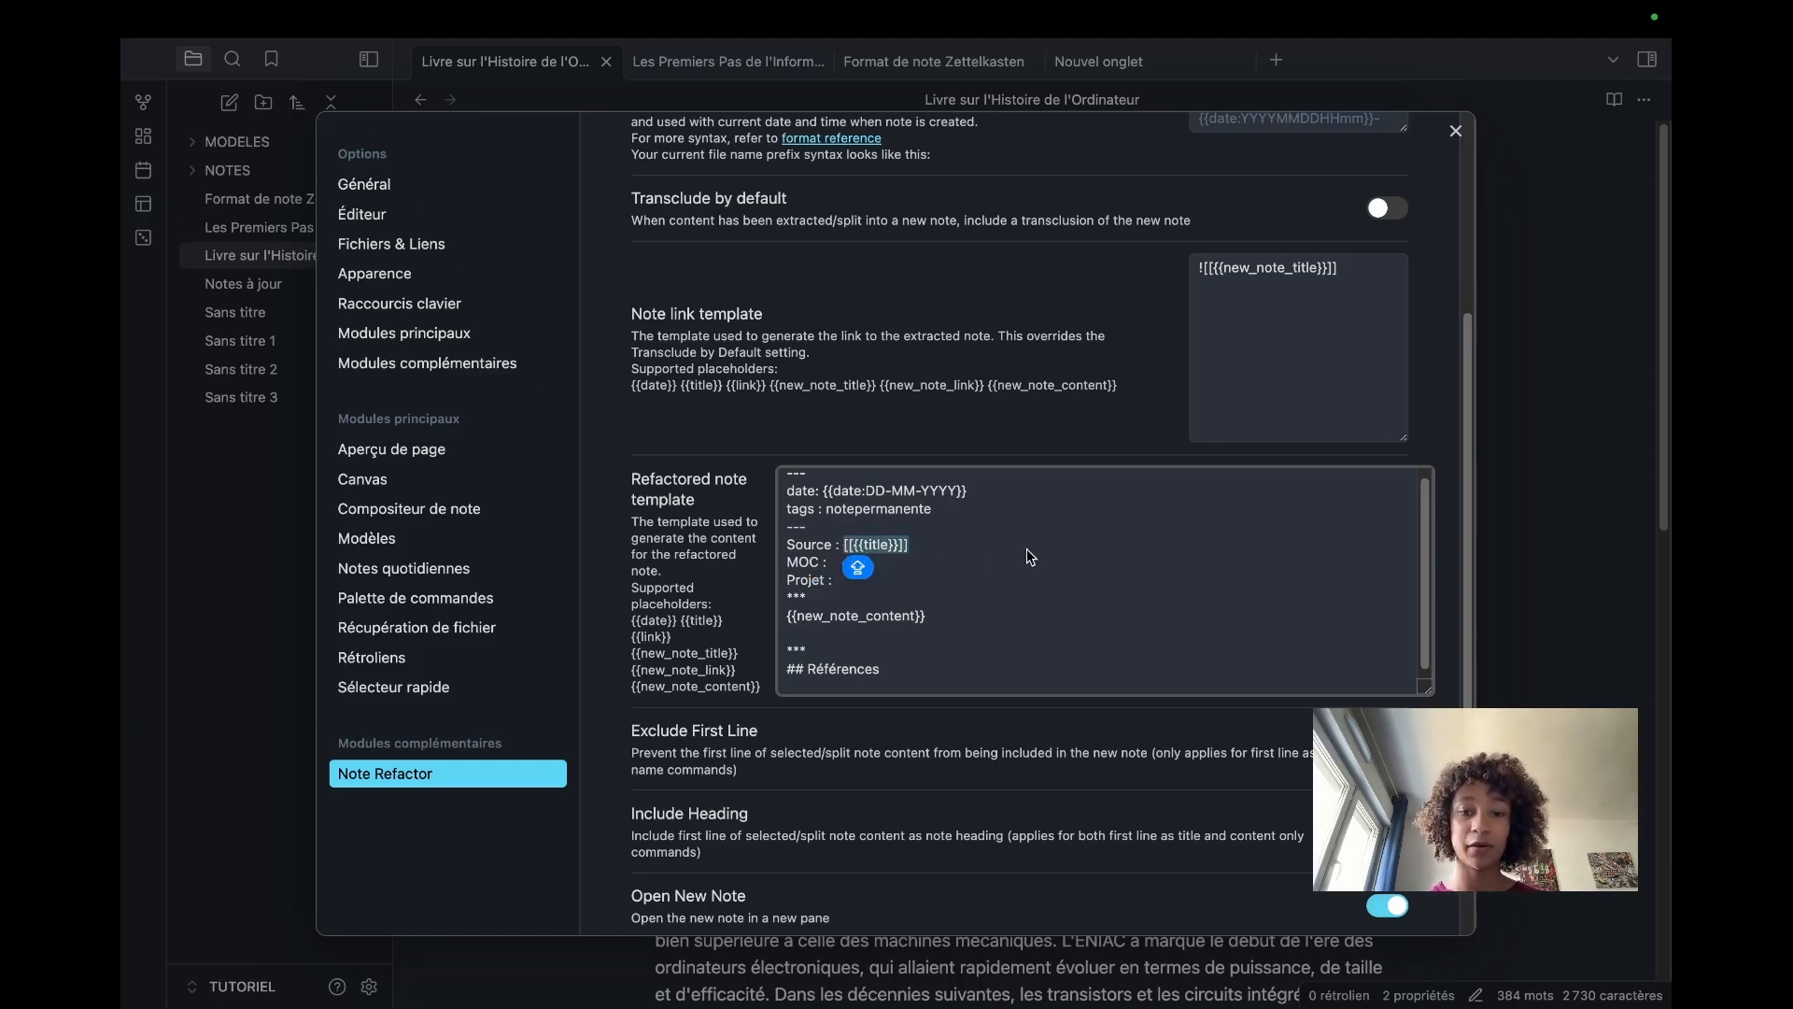
pyautogui.moveTo(920, 546); pyautogui.dragTo(786, 546)
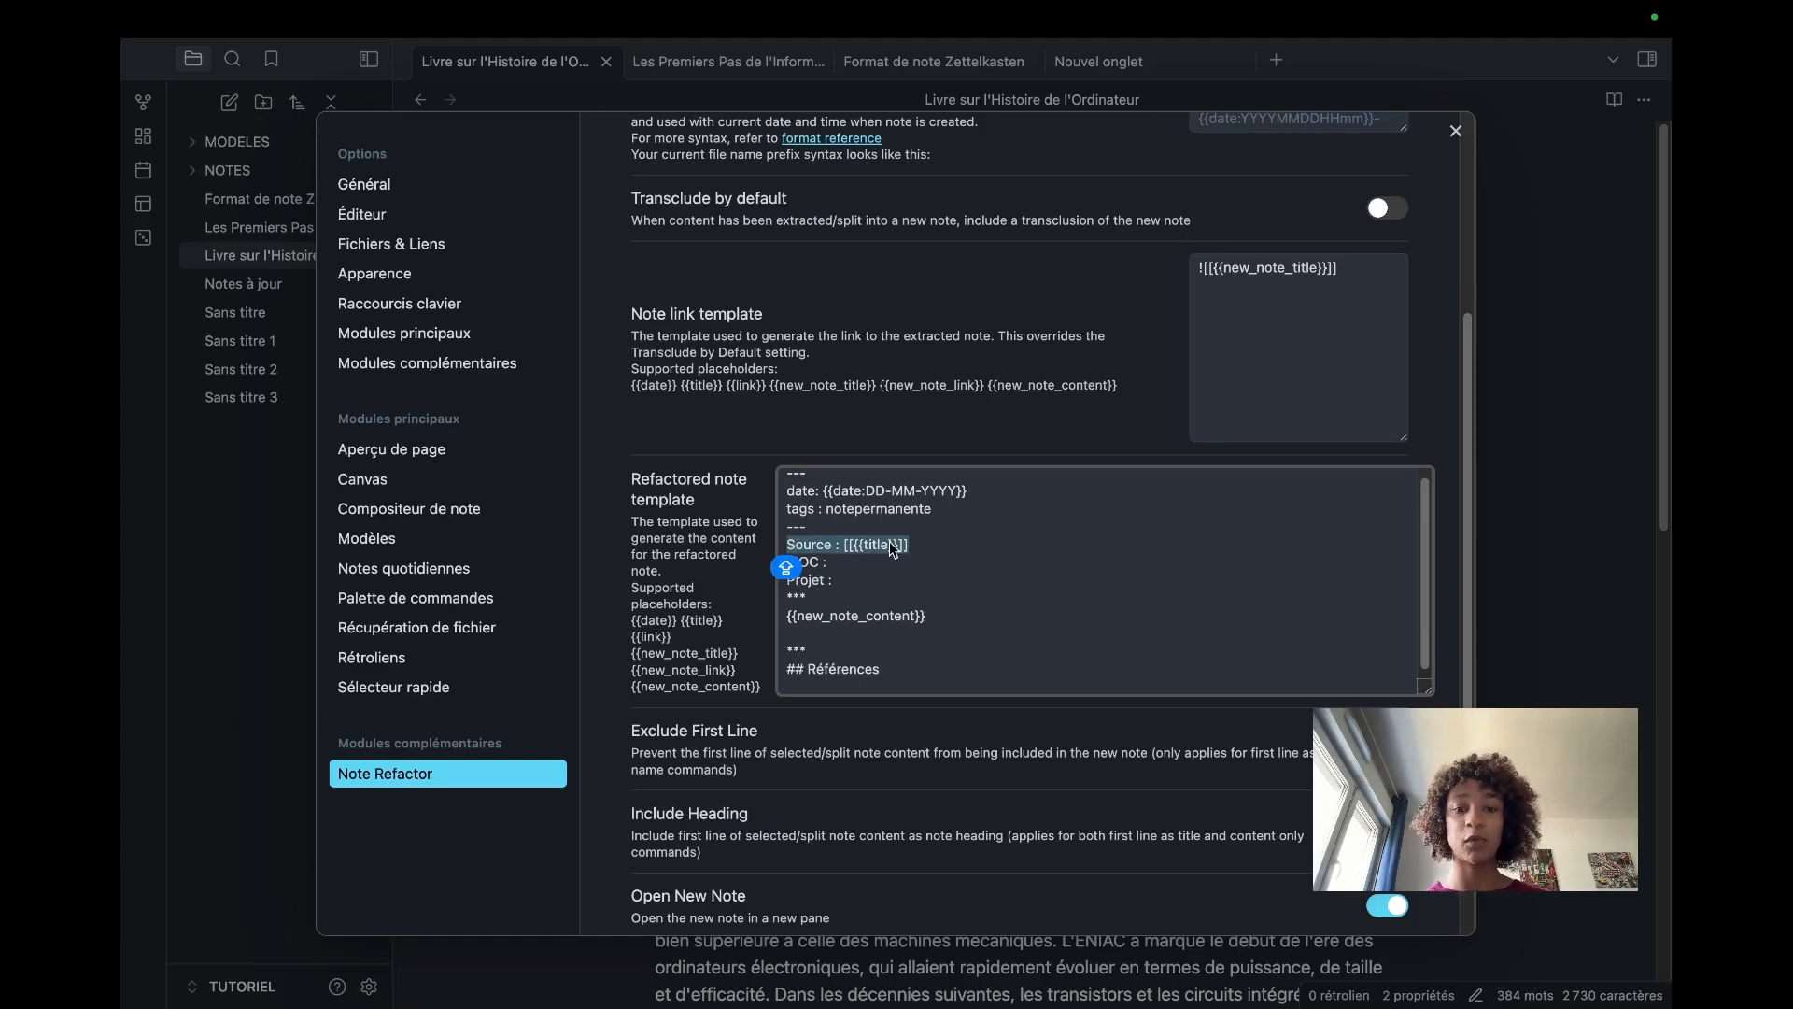
pyautogui.moveTo(854, 564); pyautogui.dragTo(790, 565)
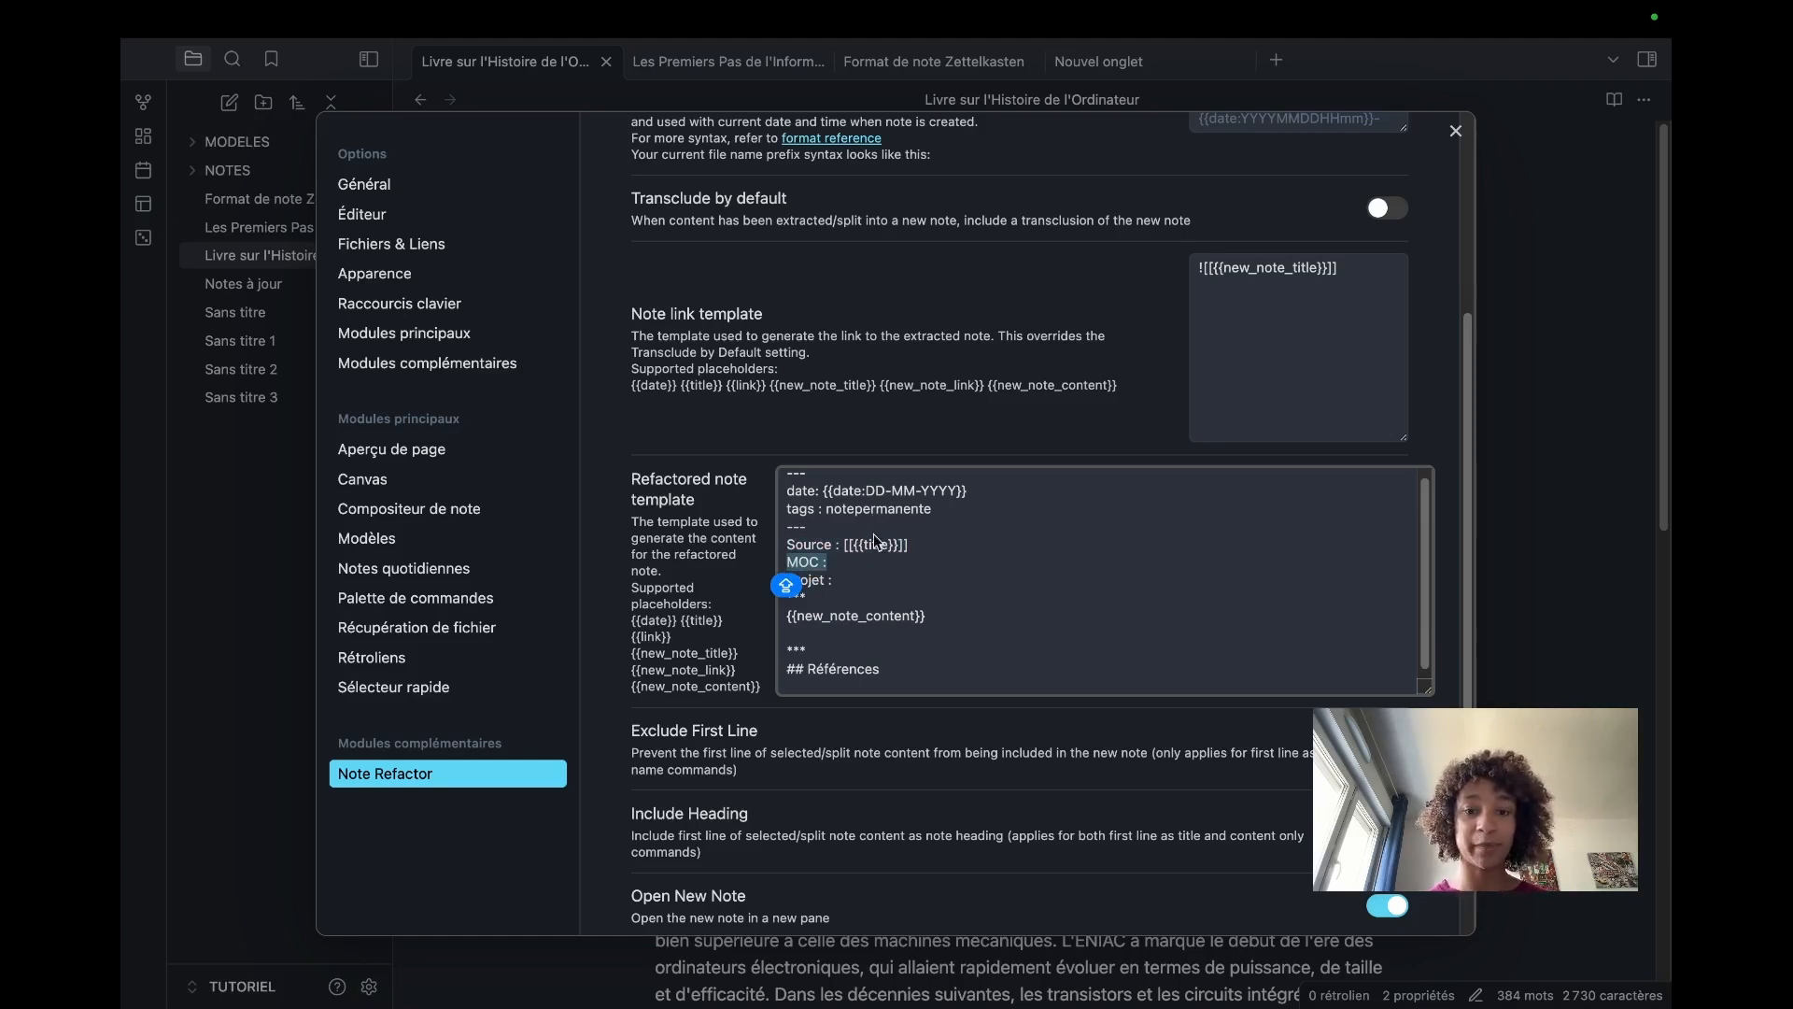
pyautogui.click(853, 568)
pyautogui.keyDown('shift'); pyautogui.click(789, 568); pyautogui.keyUp('shift')
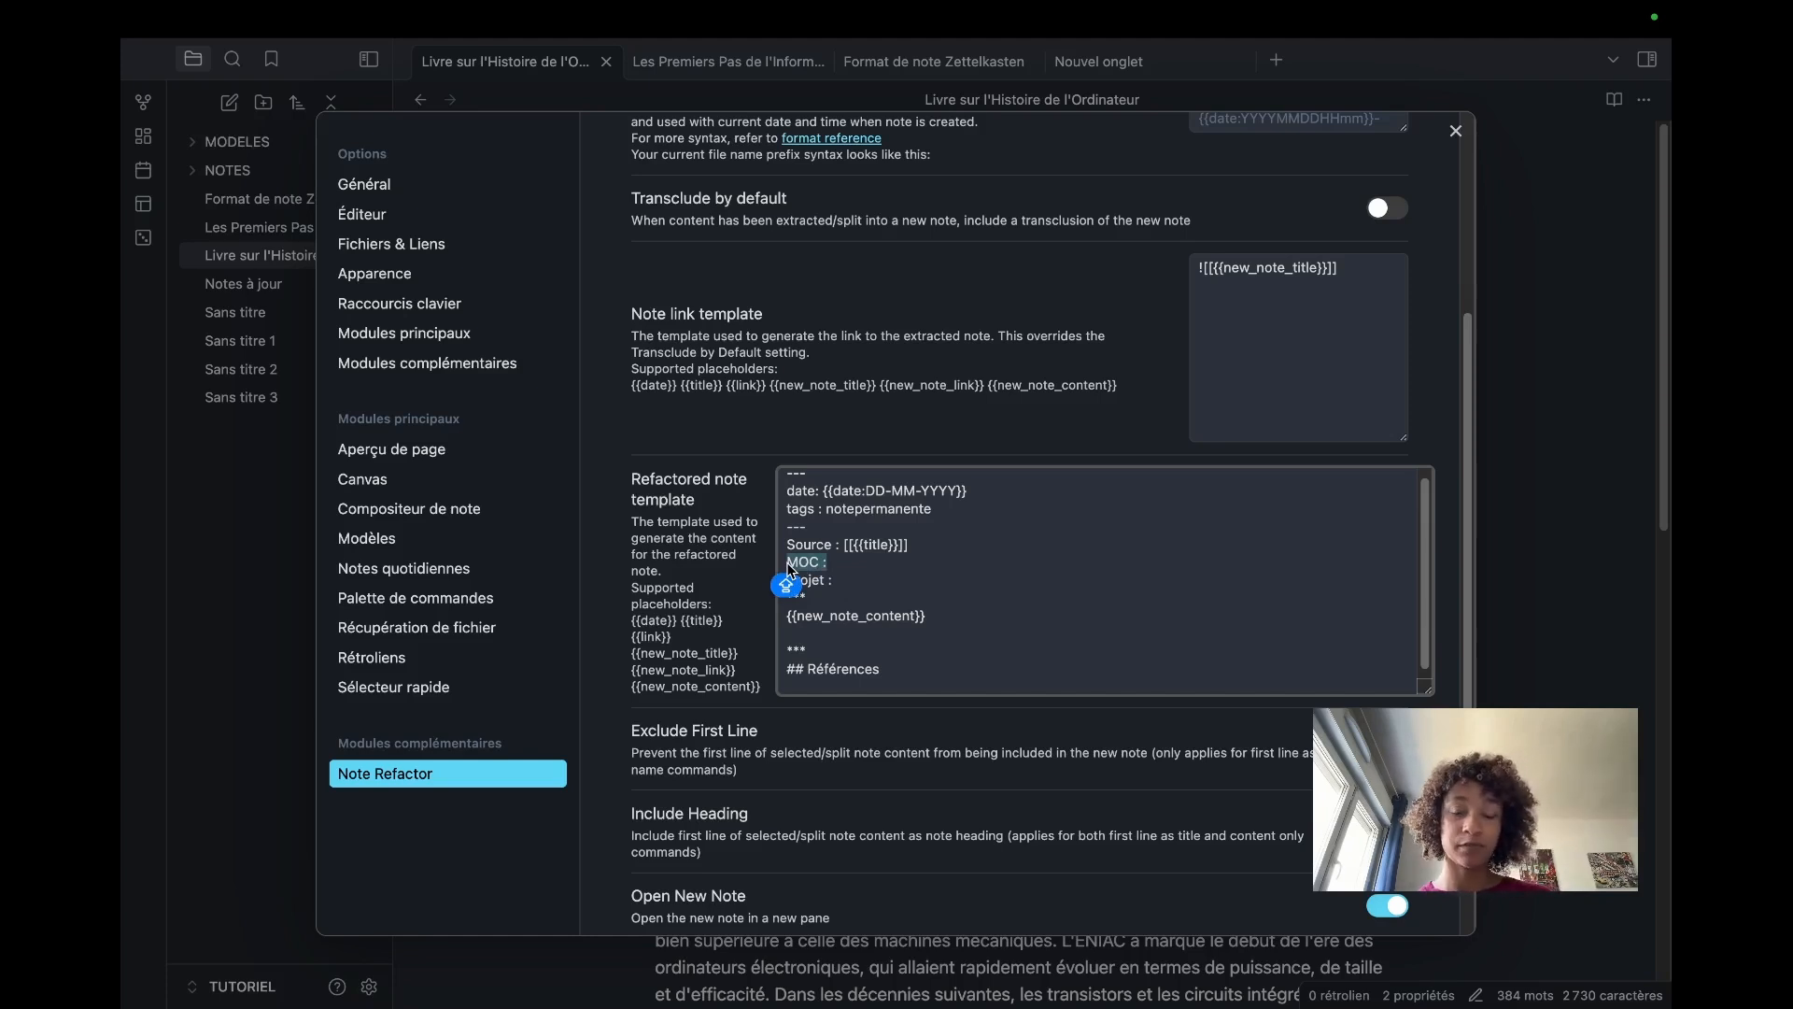
pyautogui.moveTo(854, 582); pyautogui.dragTo(787, 581)
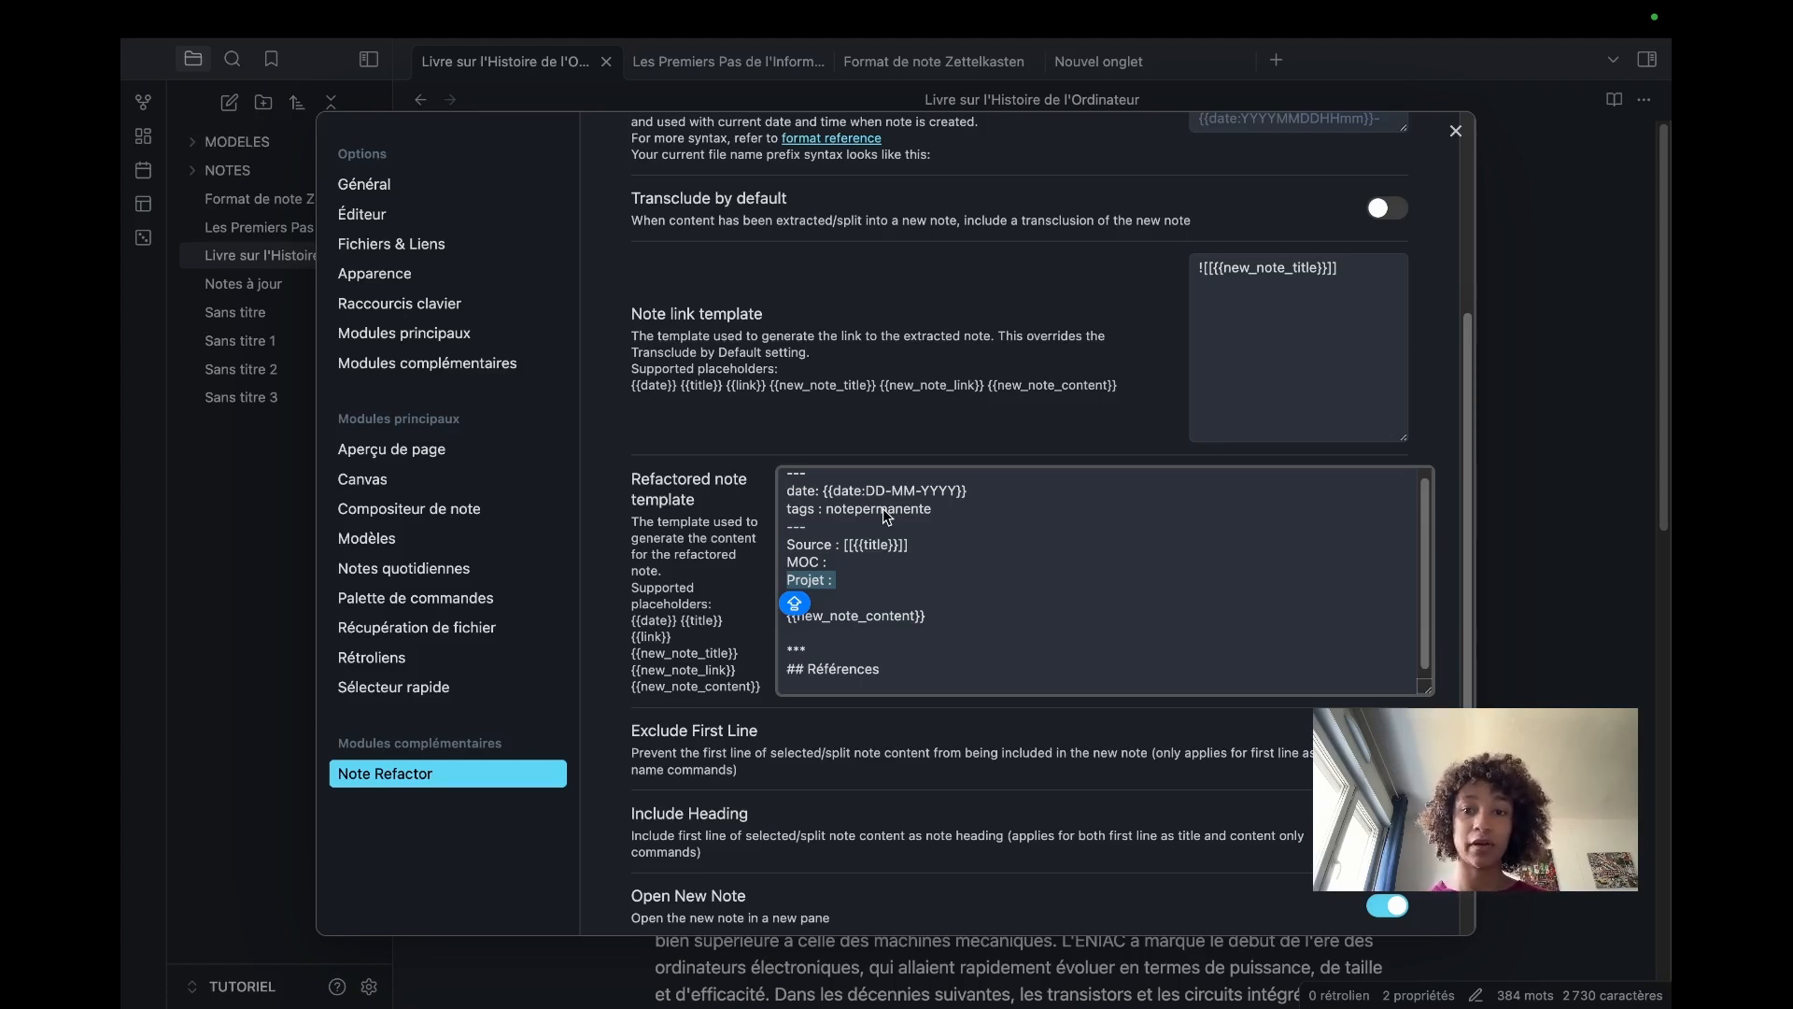
pyautogui.click(876, 576)
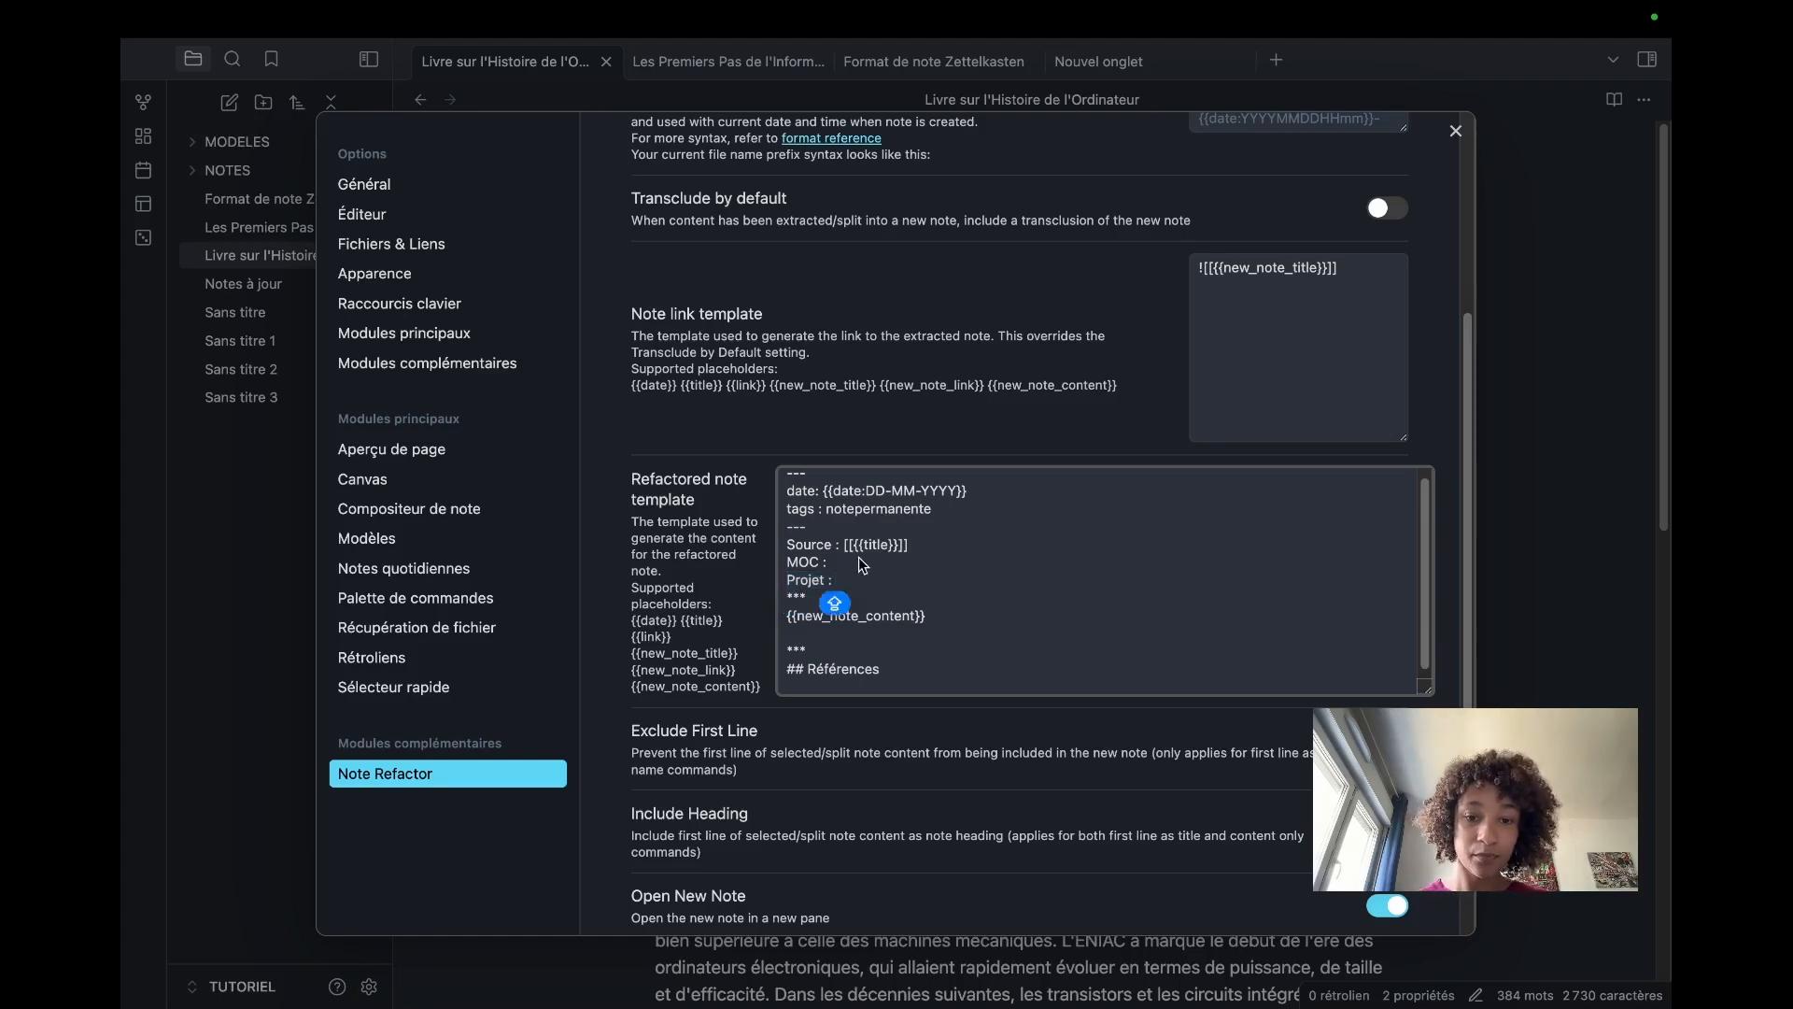
# Step: Examine the {{new_note_content}} placeholder and the *** separators around it in the refactored note template
pyautogui.scroll(-1, 852, 562)
pyautogui.keyDown('shift'); pyautogui.click(786, 592); pyautogui.keyUp('shift')
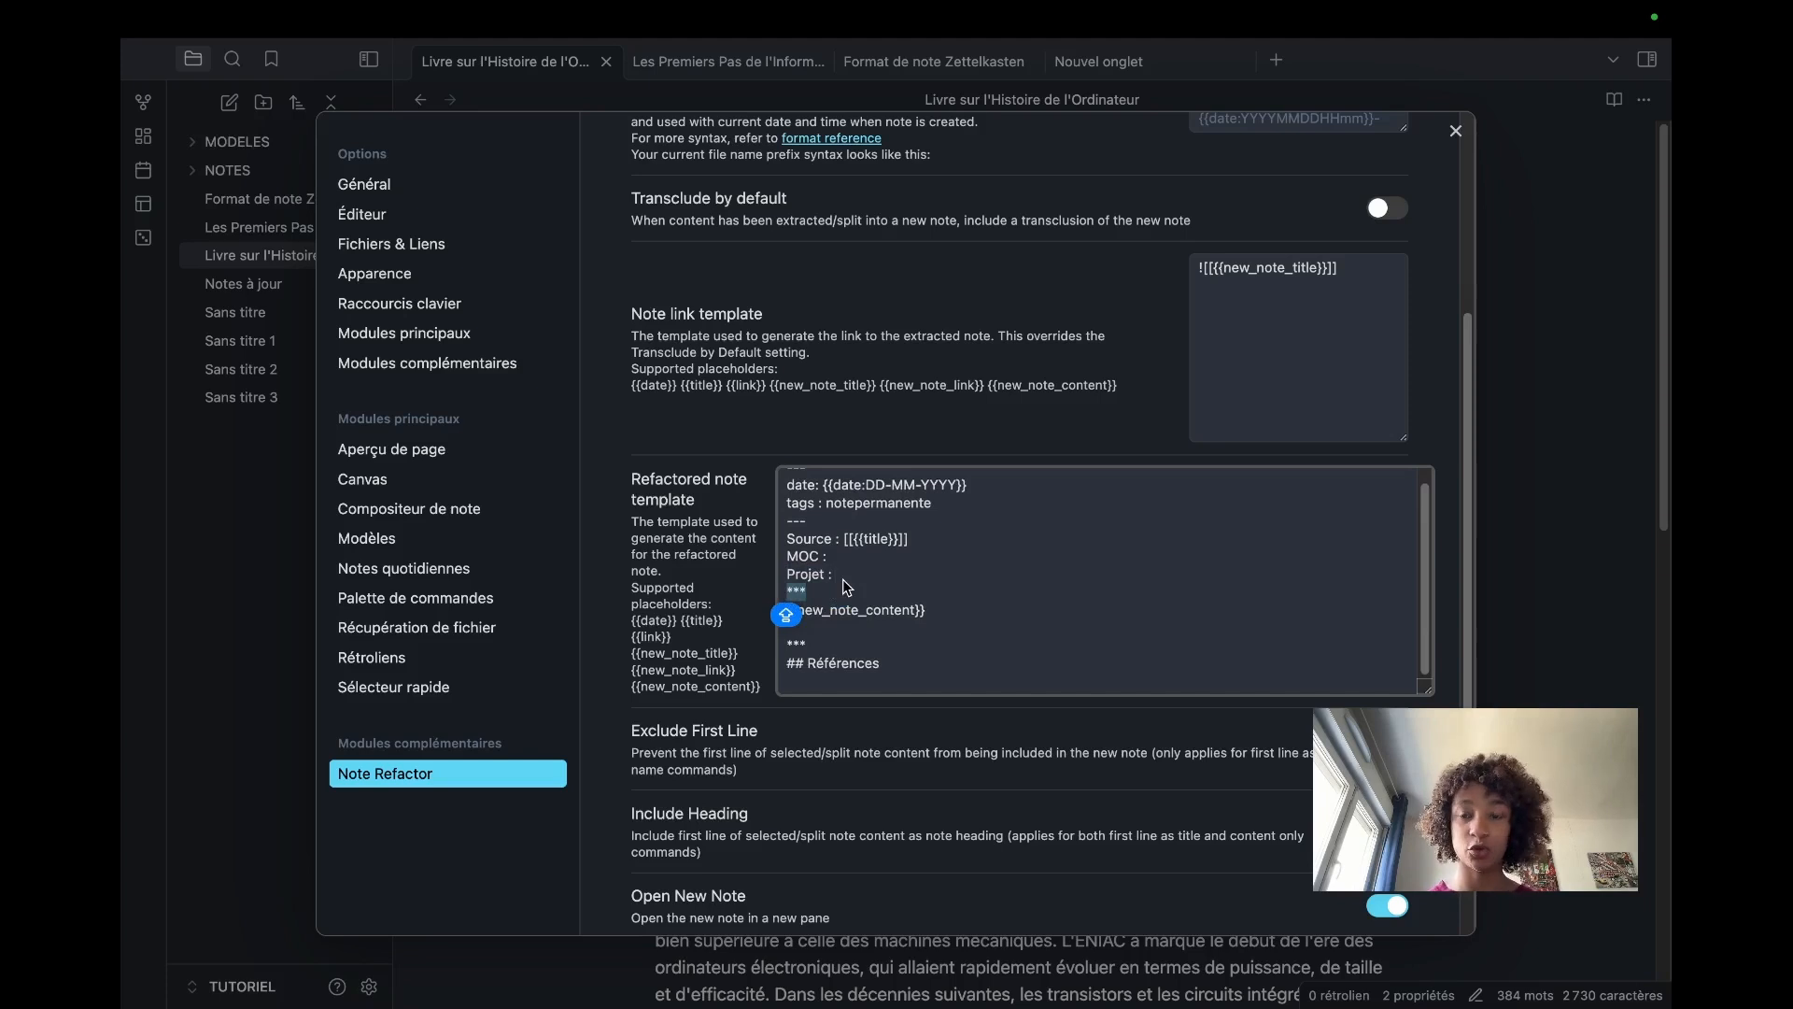
pyautogui.click(797, 638)
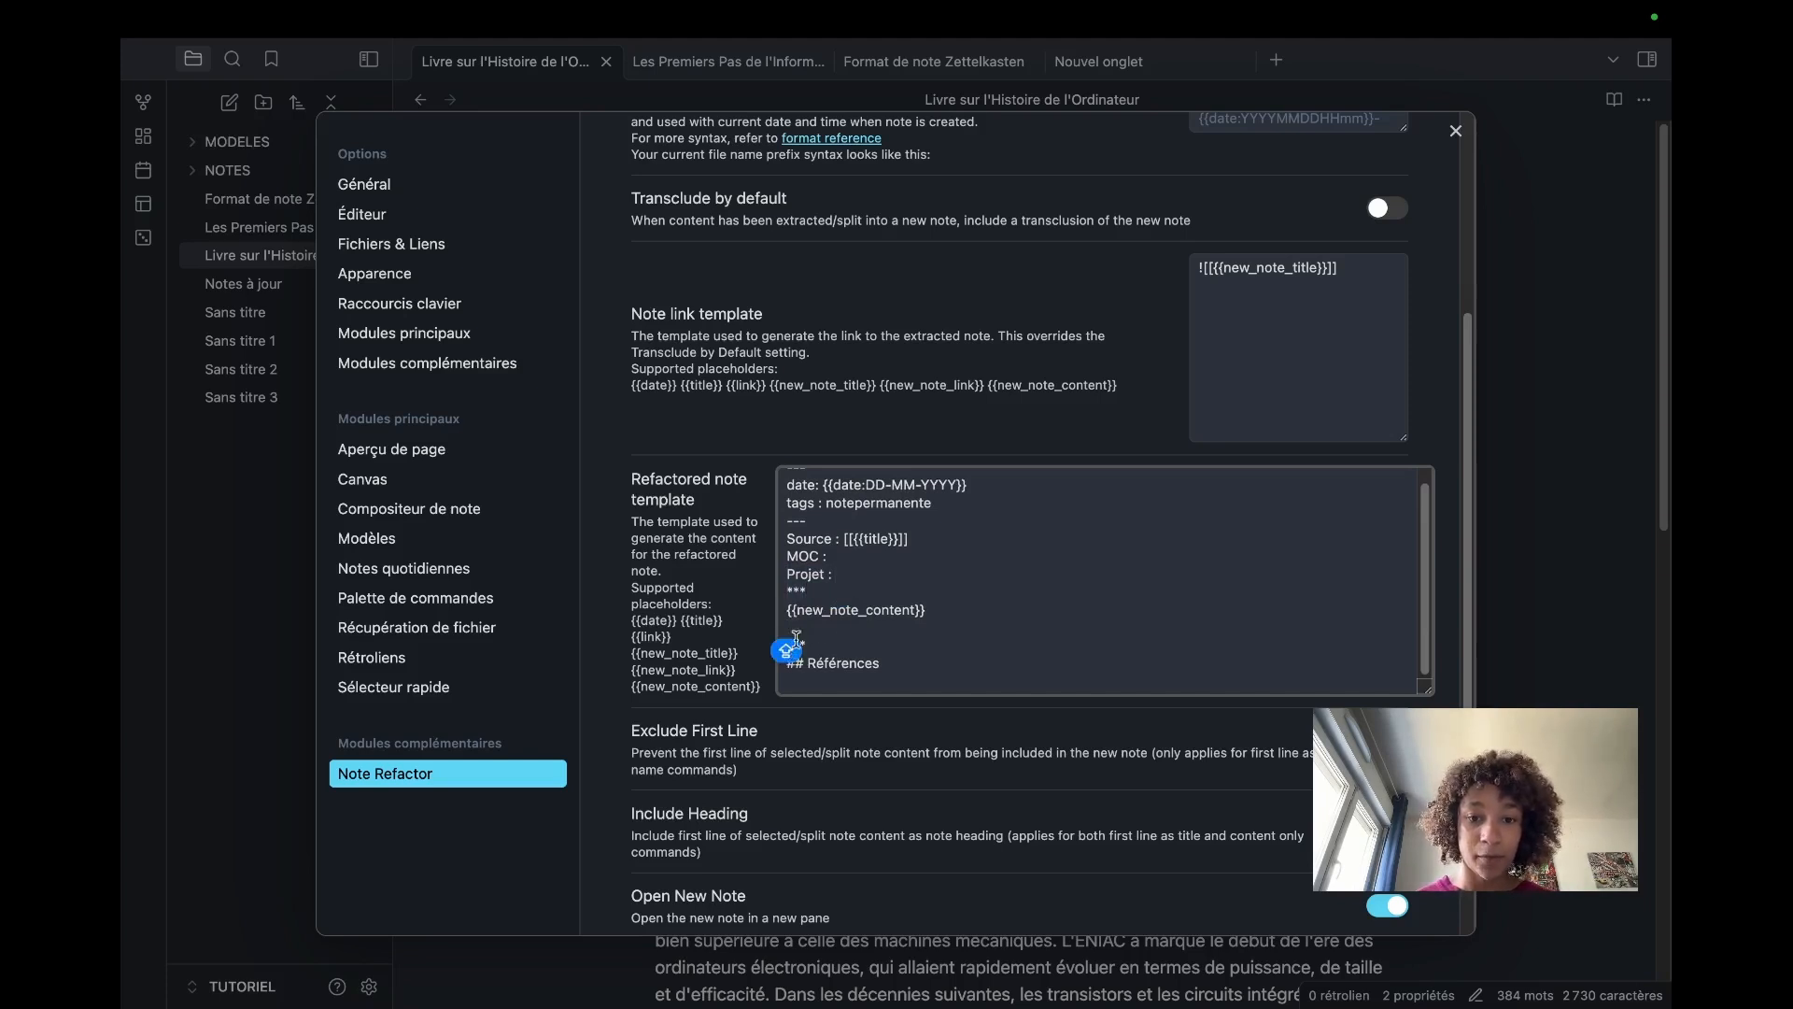
pyautogui.moveTo(928, 611); pyautogui.dragTo(793, 613)
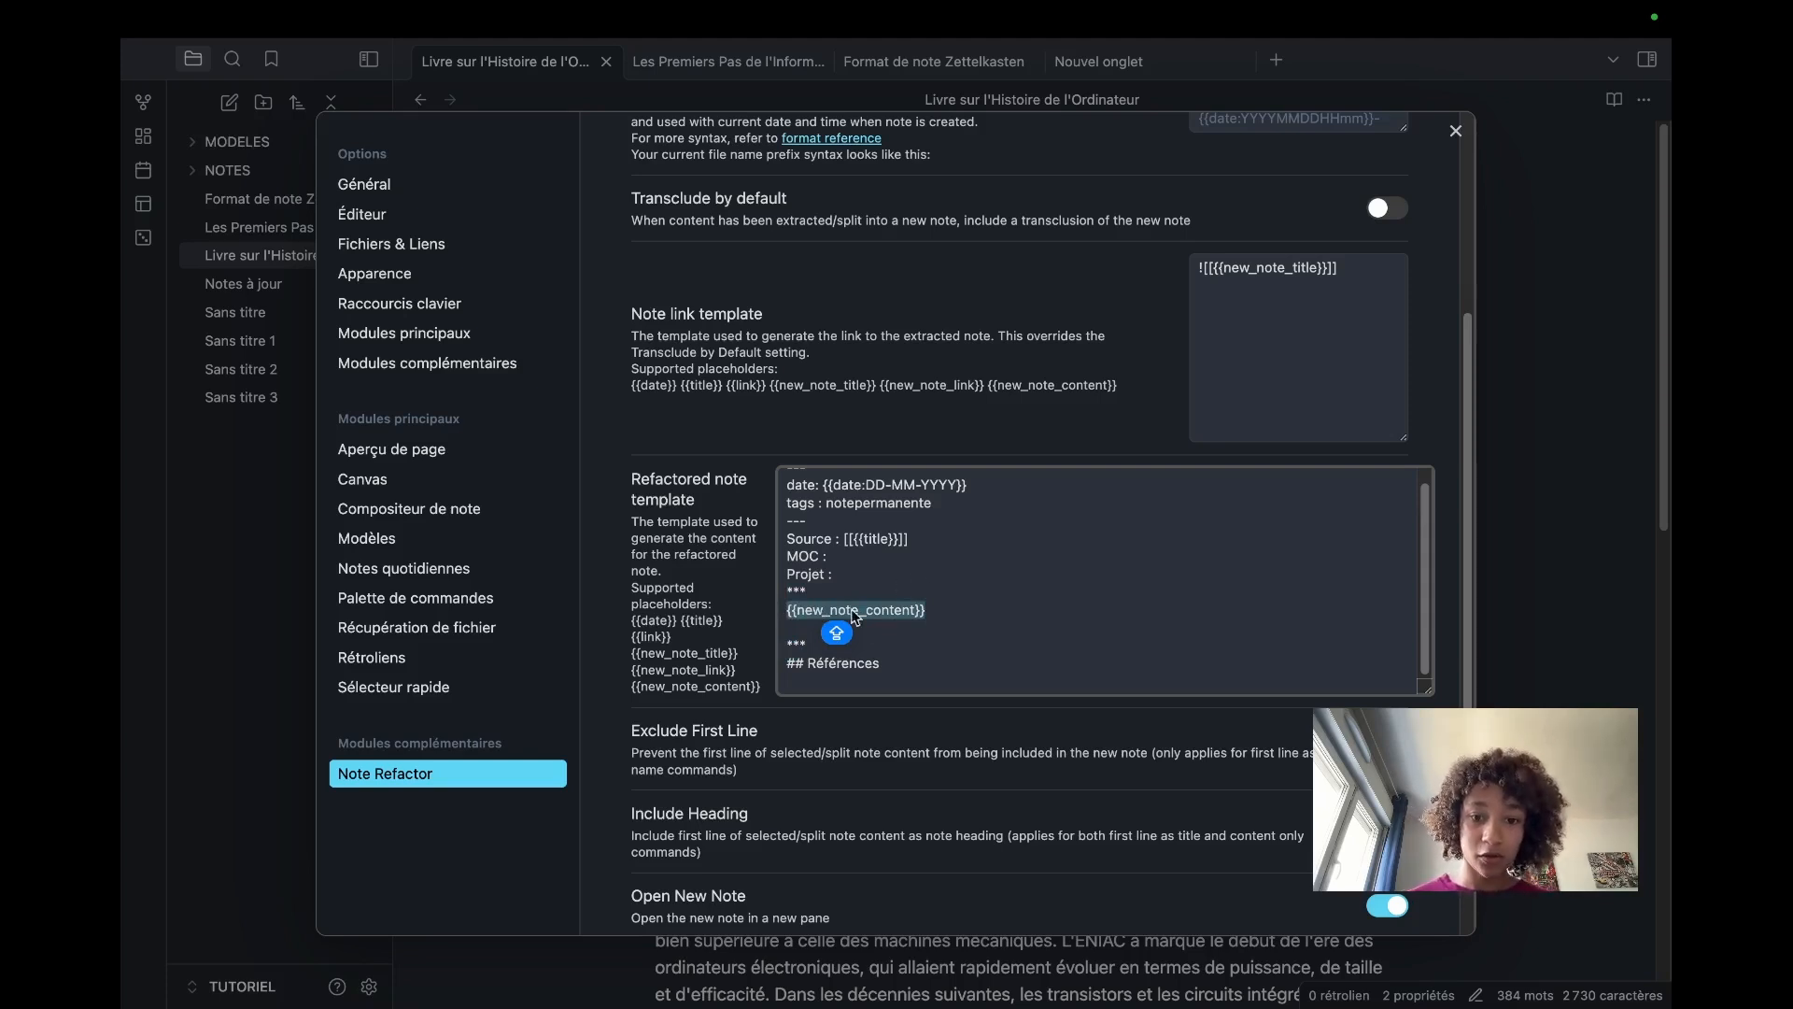
pyautogui.moveTo(807, 643); pyautogui.dragTo(786, 595)
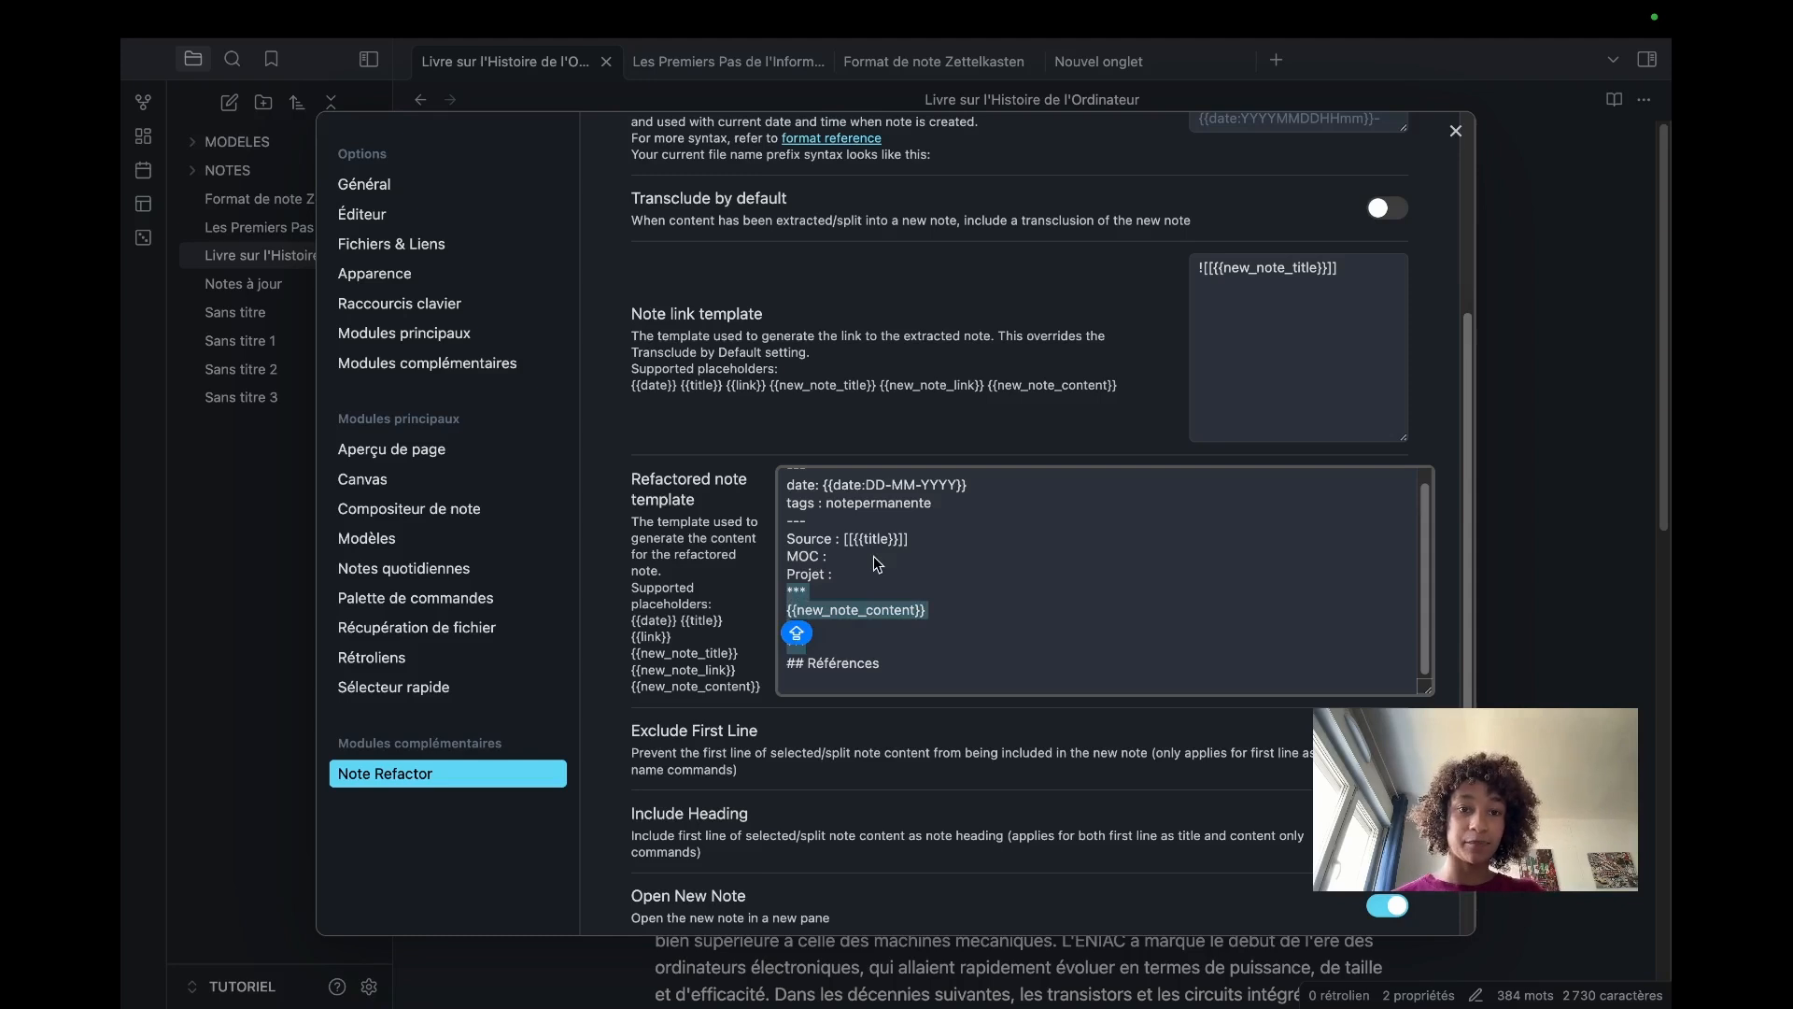
# Step: Compare the paragraph under "Les Premiers Pas de l'Informatique" in the book note with the template's content placeholder and metadata lines in Note Refactor's settings
pyautogui.click(1456, 131)
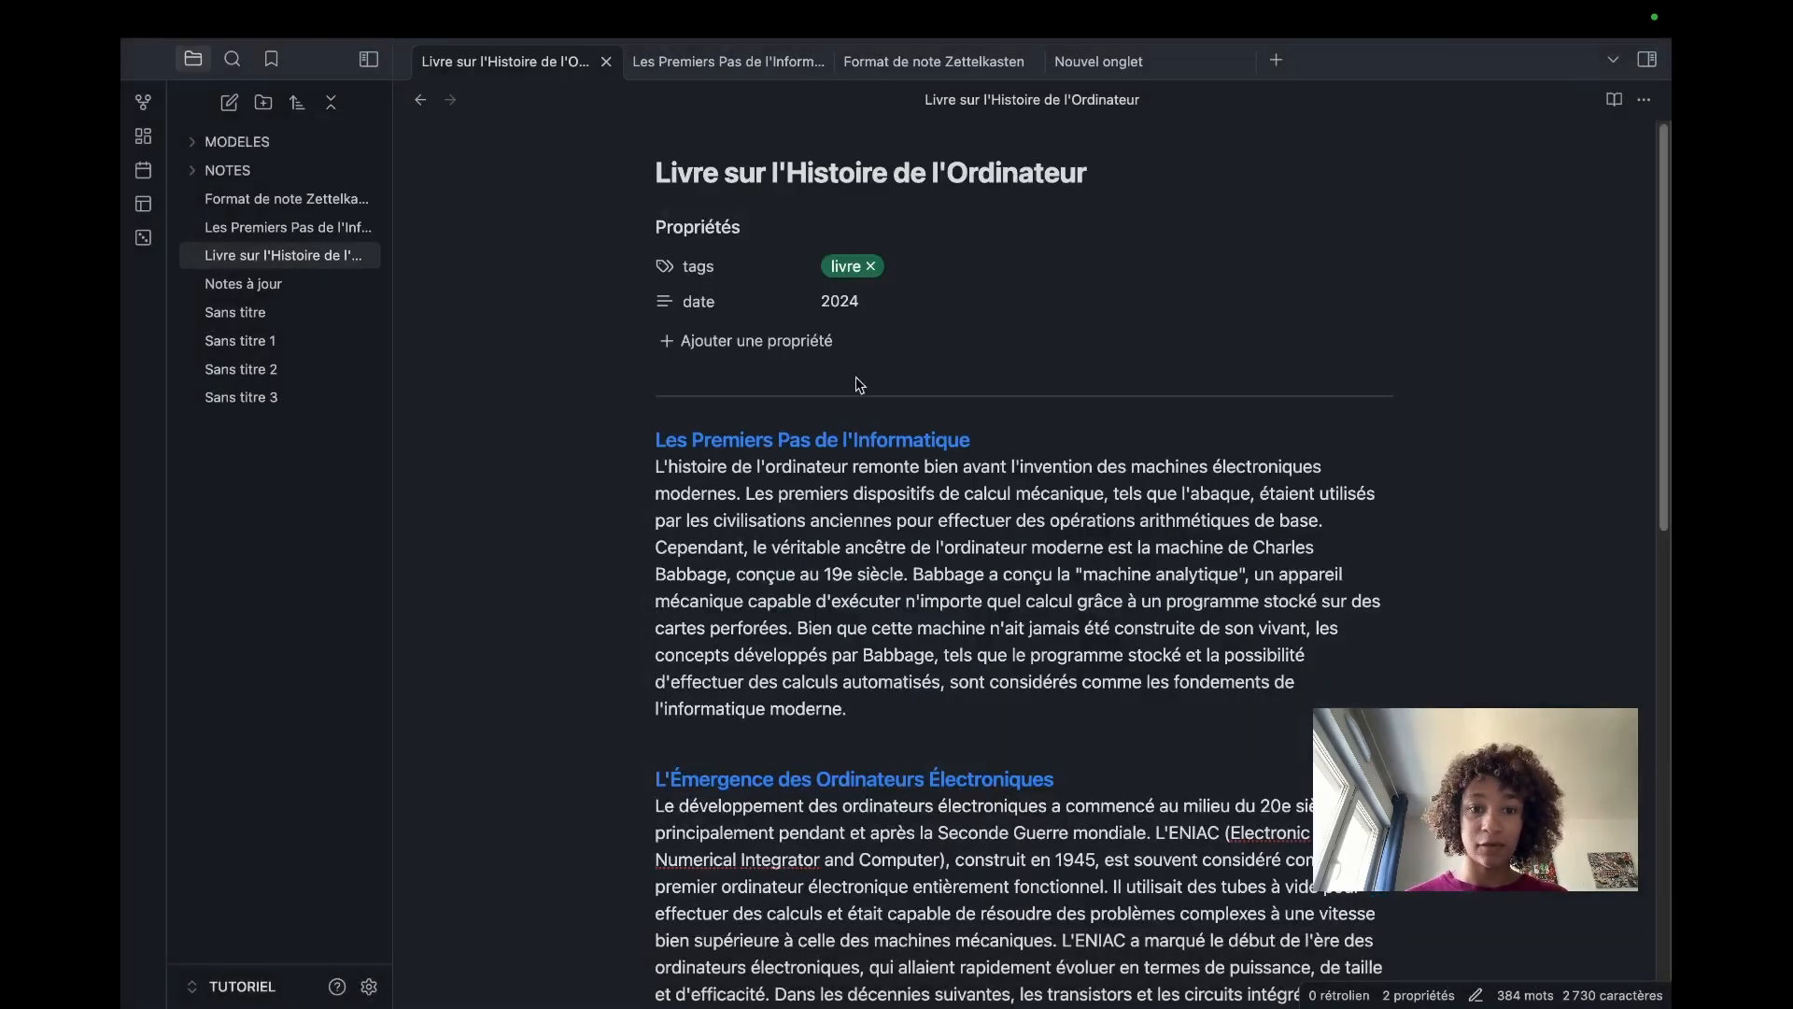
pyautogui.moveTo(656, 466); pyautogui.dragTo(848, 710)
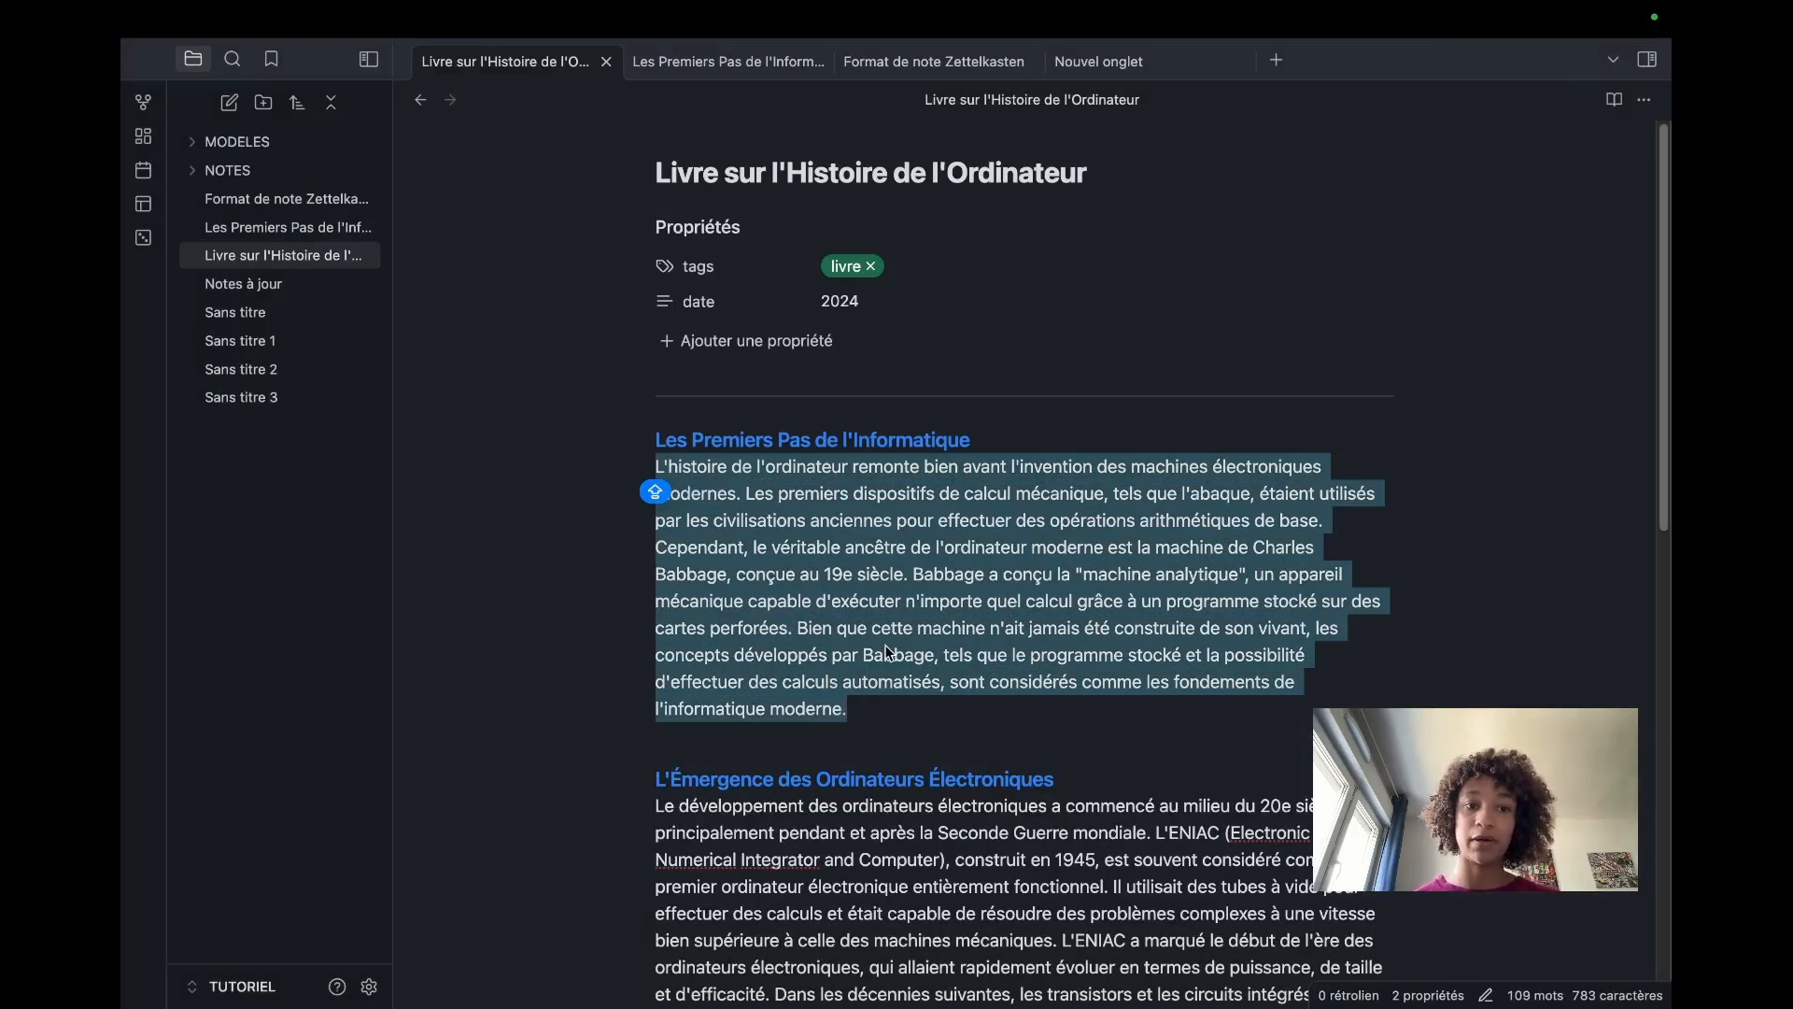
pyautogui.click(369, 986)
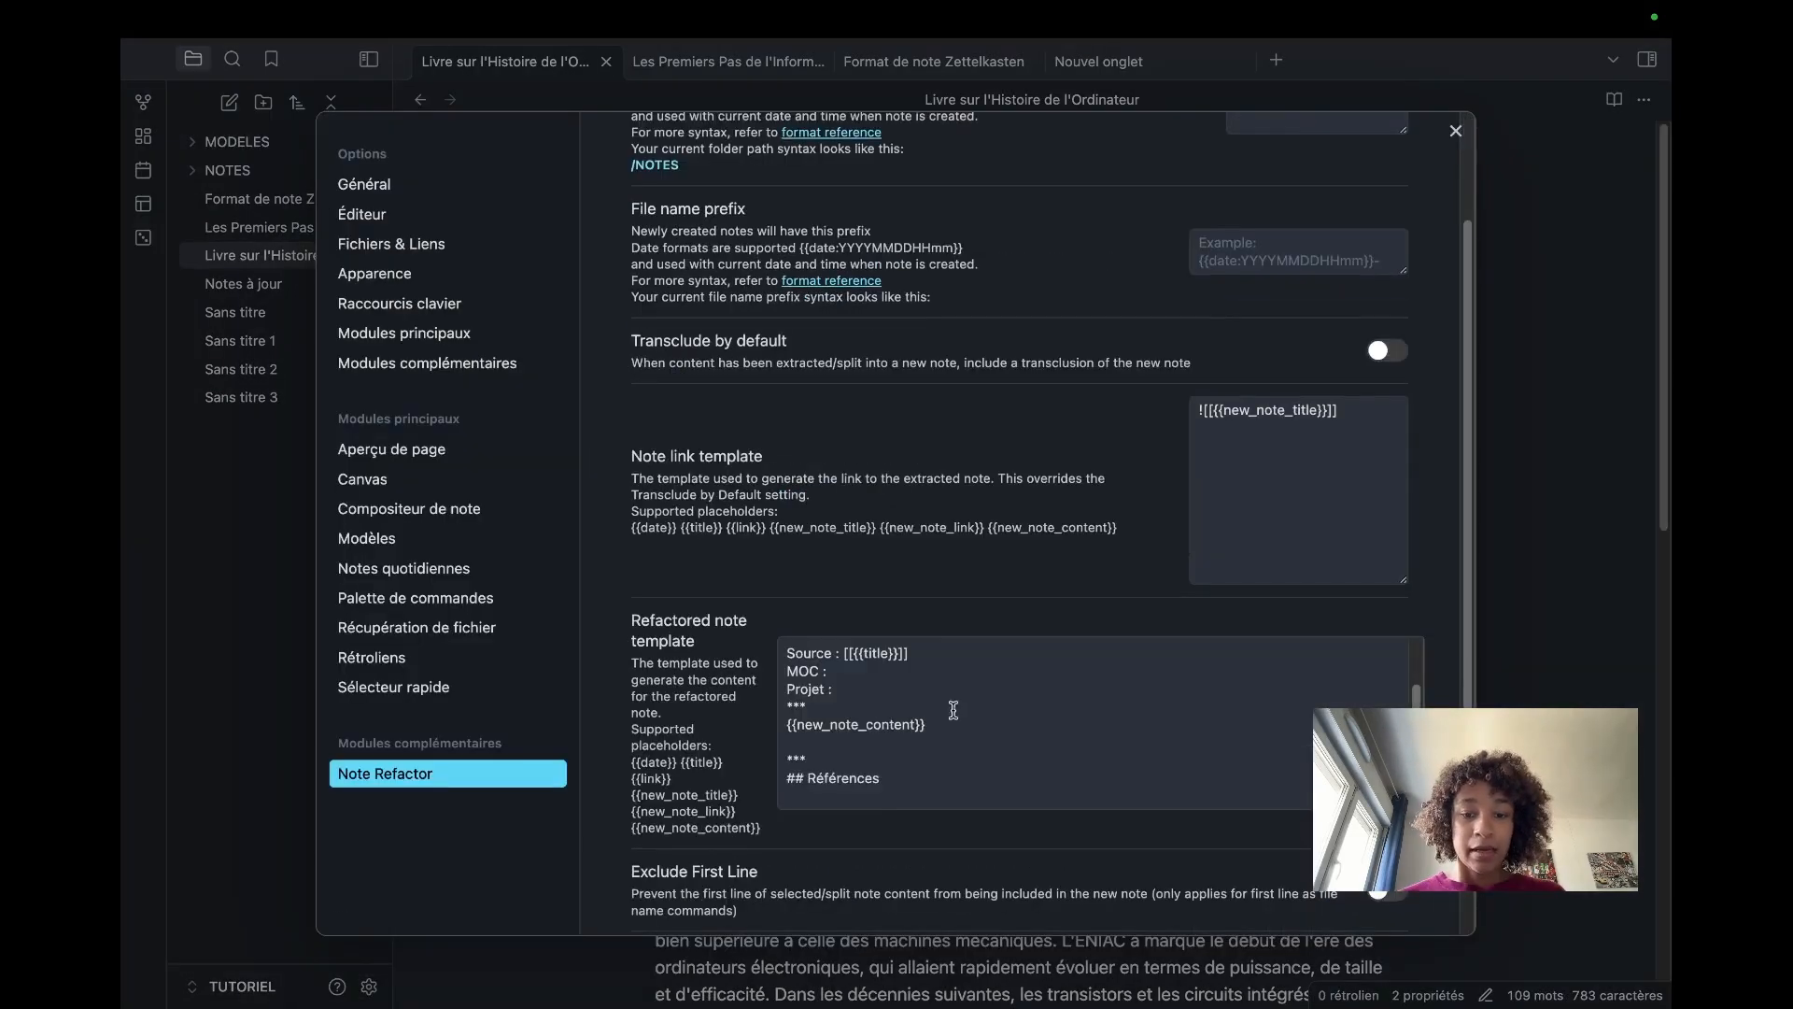
pyautogui.moveTo(814, 758); pyautogui.dragTo(783, 709)
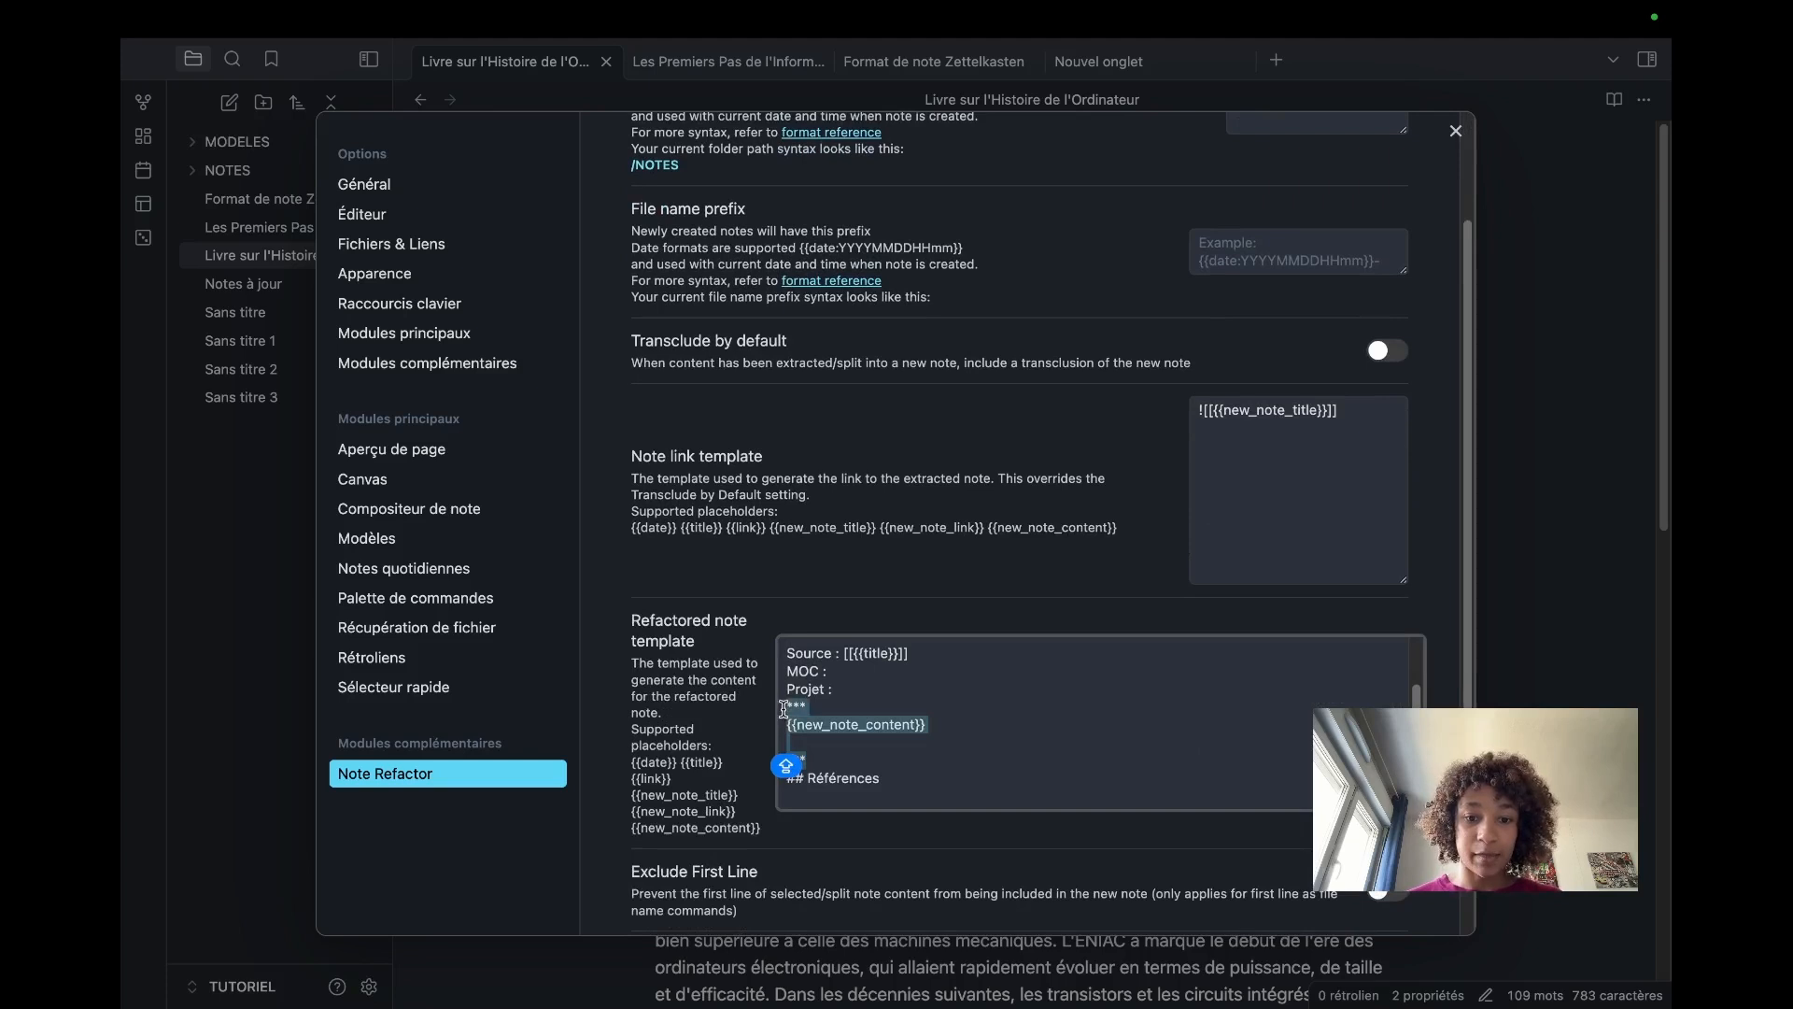
pyautogui.scroll(2, 817, 672)
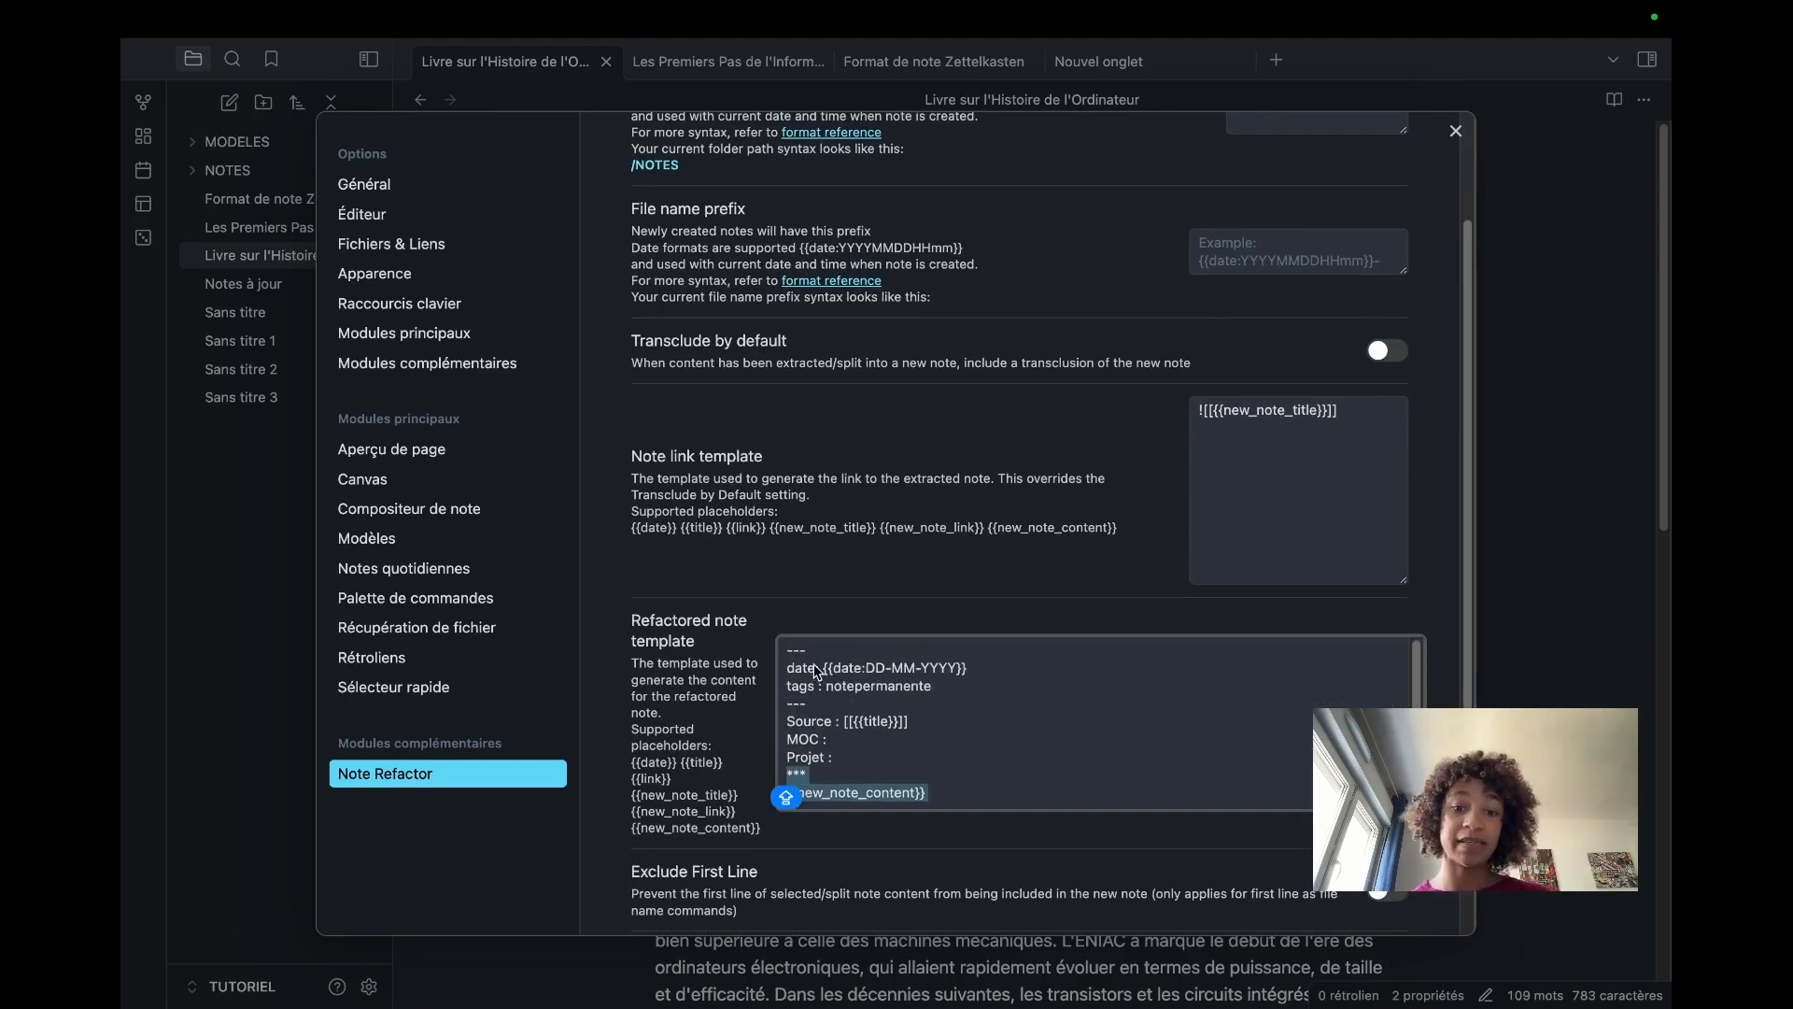
pyautogui.moveTo(833, 757); pyautogui.dragTo(788, 722)
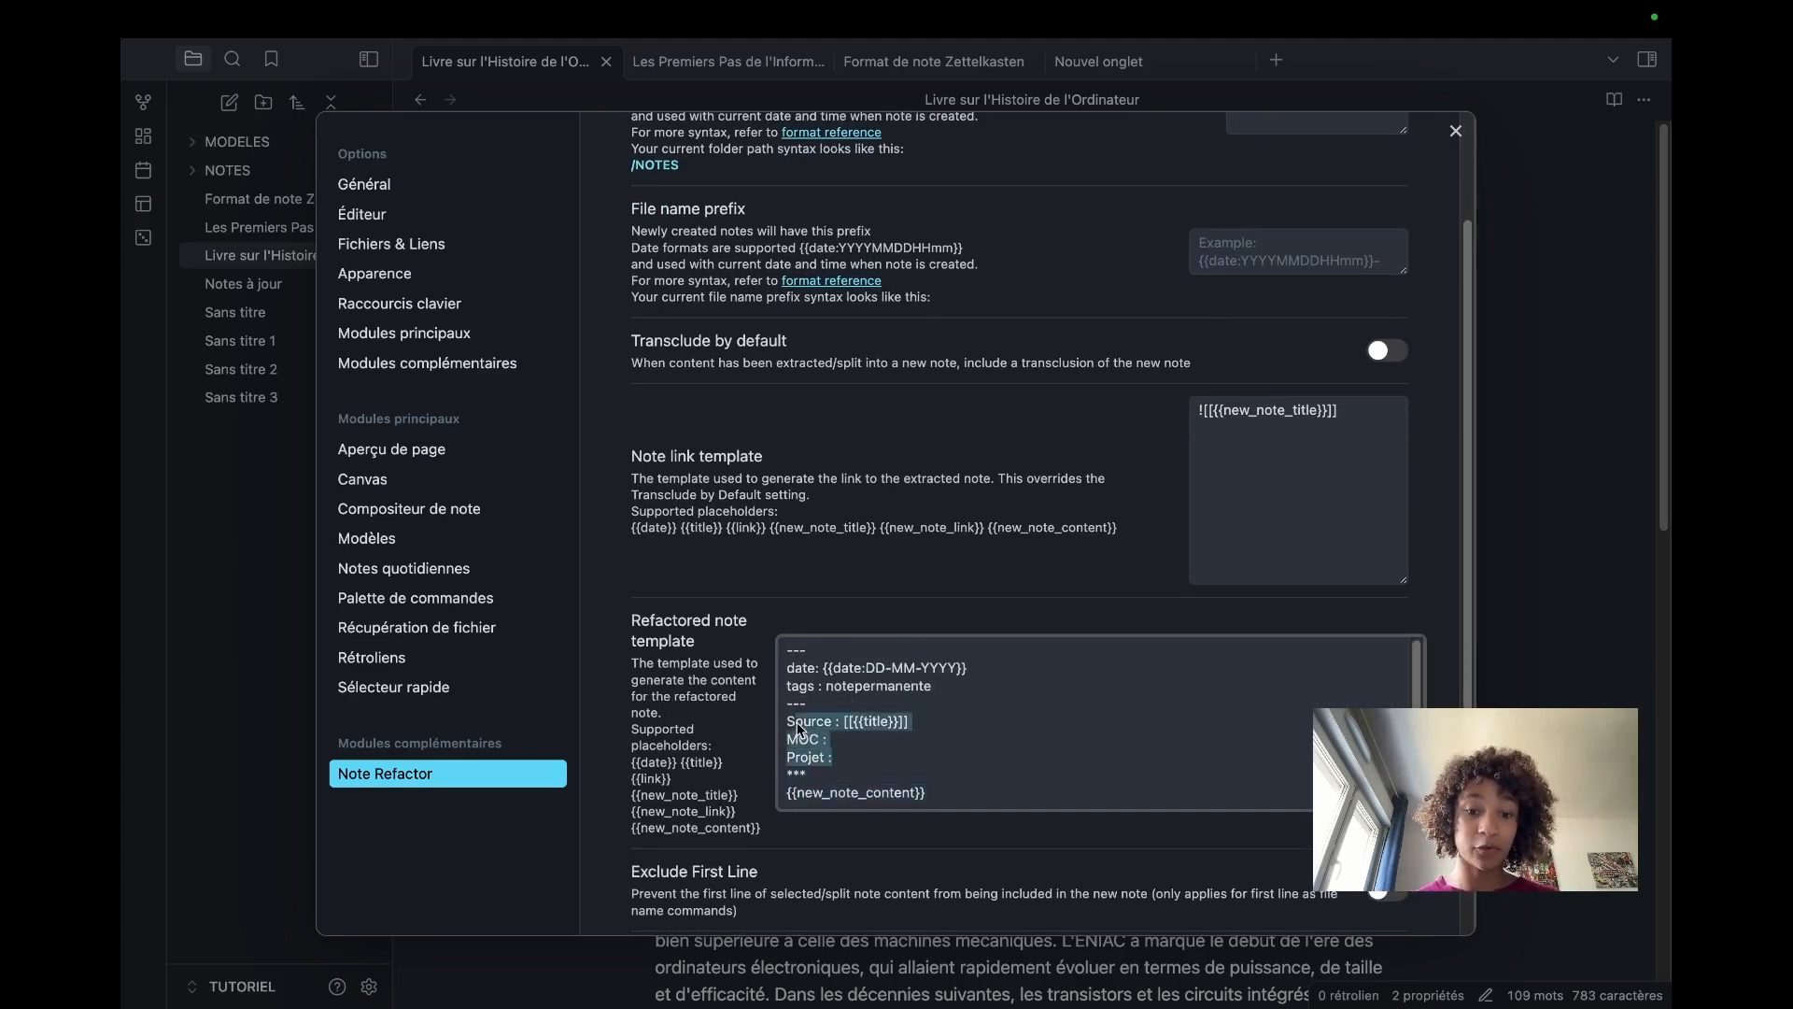
pyautogui.scroll(-2, 904, 691)
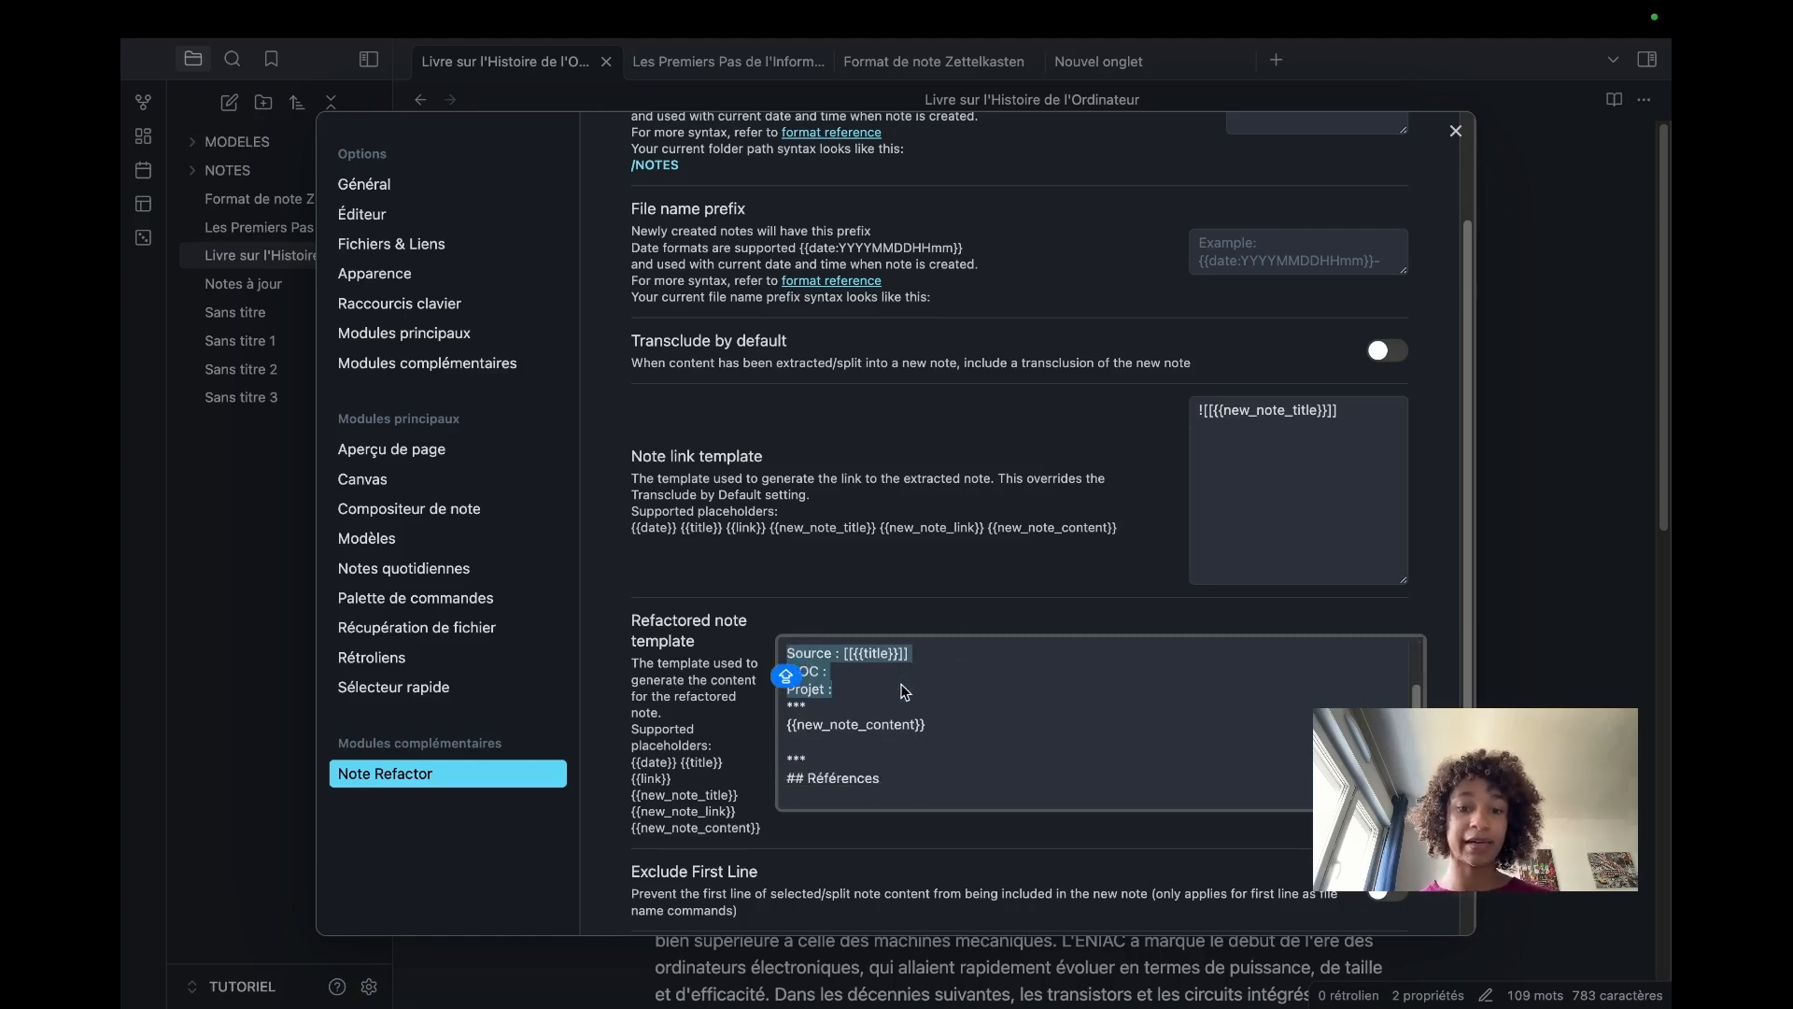
pyautogui.moveTo(930, 727); pyautogui.dragTo(787, 729)
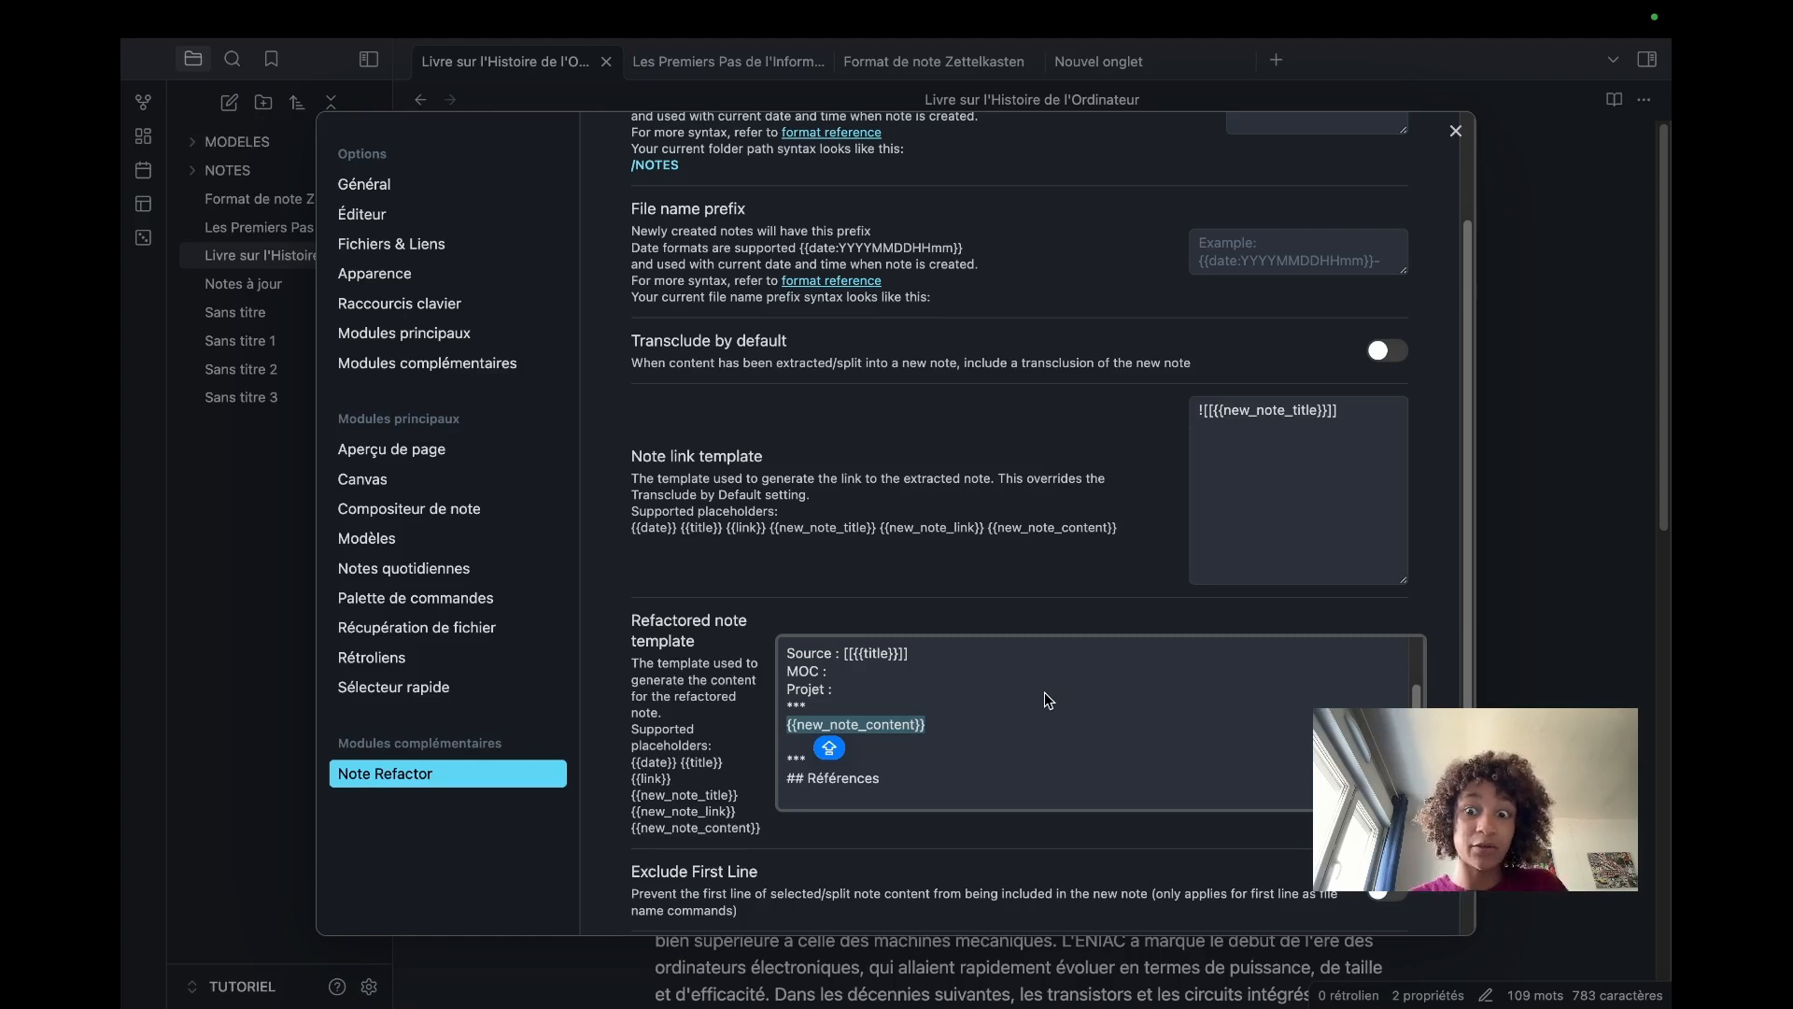
# Step: Examine the ## Références heading in the refactored note template, and review the template from its front matter to its end
pyautogui.scroll(-2, 935, 719)
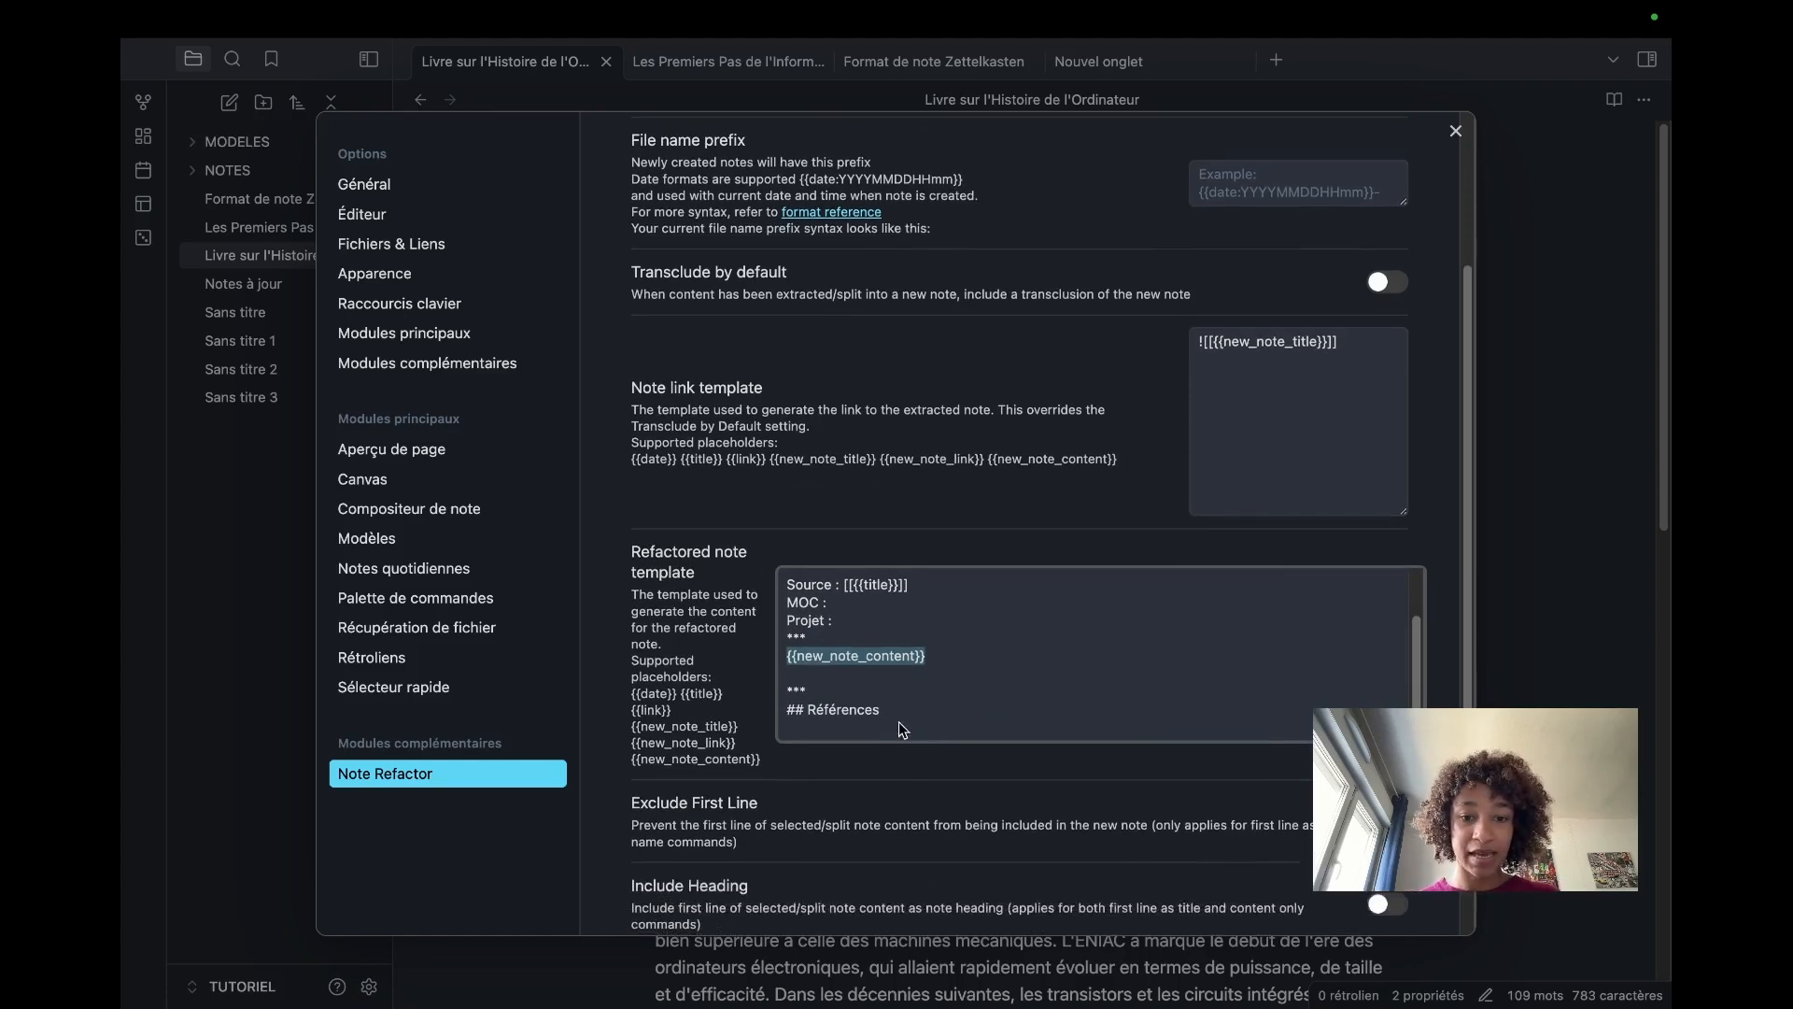
pyautogui.click(818, 700)
pyautogui.moveTo(811, 709)
pyautogui.mouseDown()
pyautogui.moveTo(787, 690)
pyautogui.moveTo(780, 708)
pyautogui.moveTo(838, 709)
pyautogui.moveTo(787, 708)
pyautogui.mouseUp()
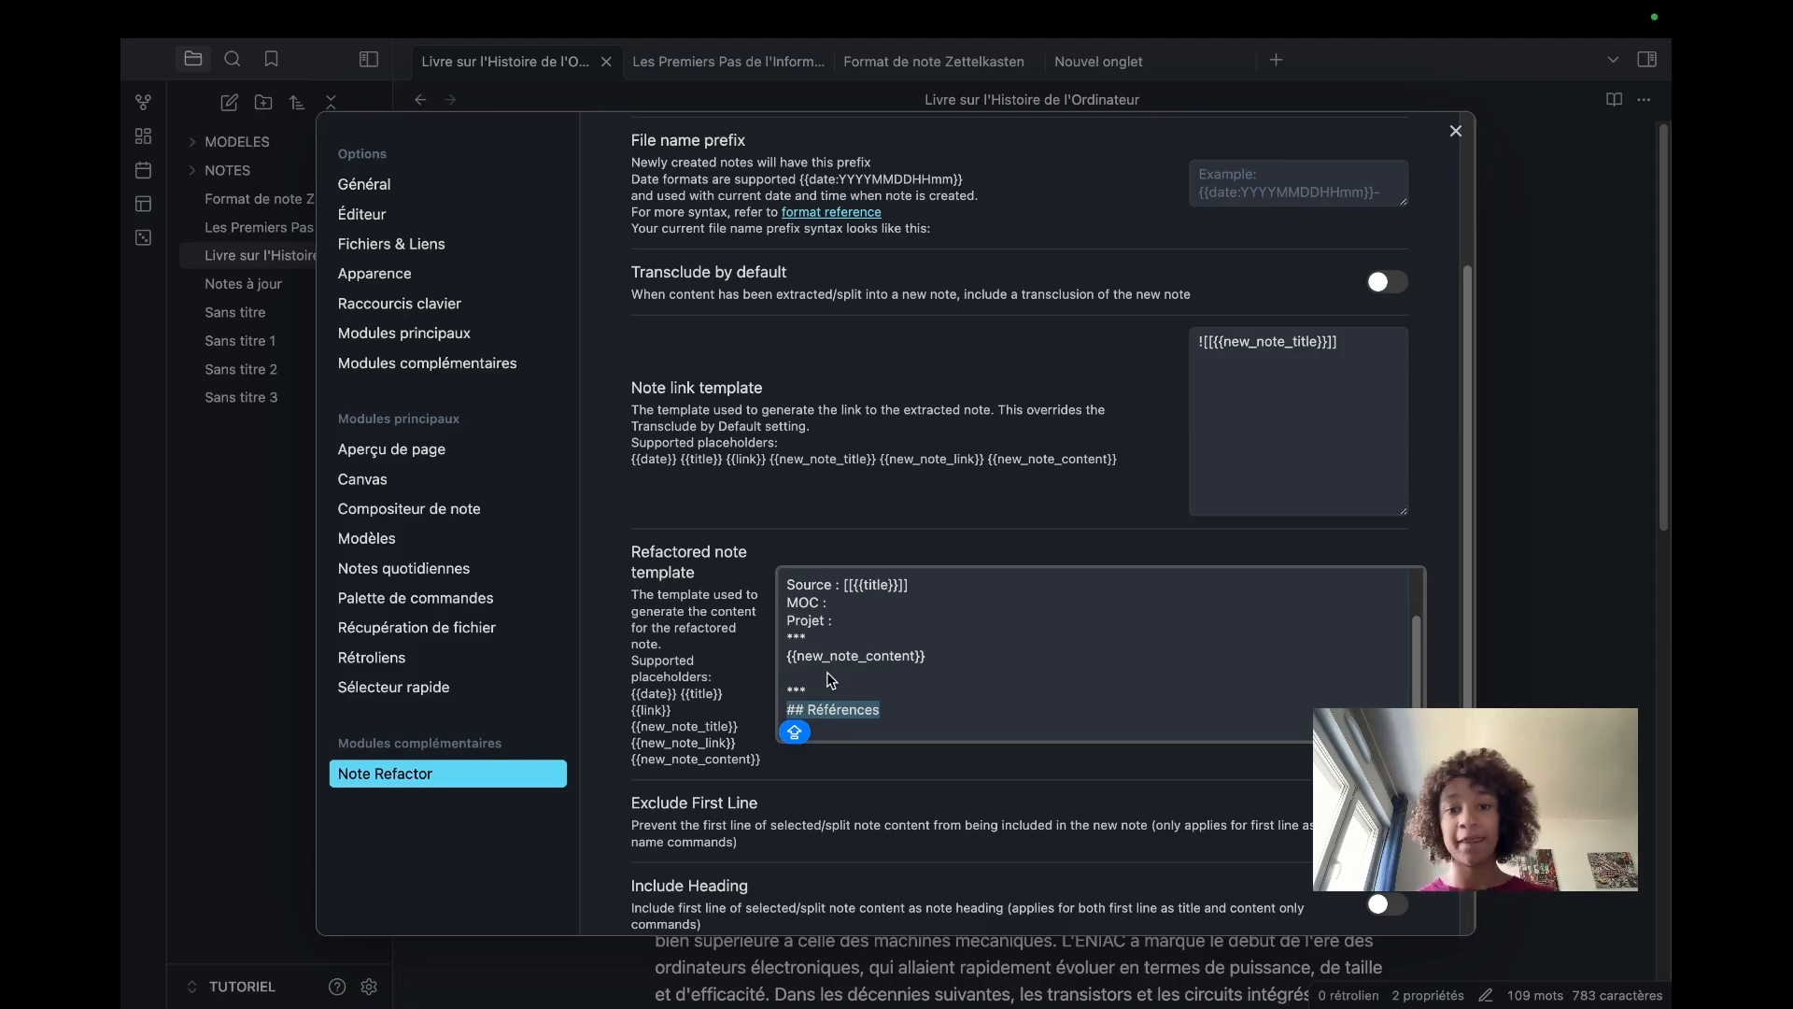
pyautogui.click(899, 710)
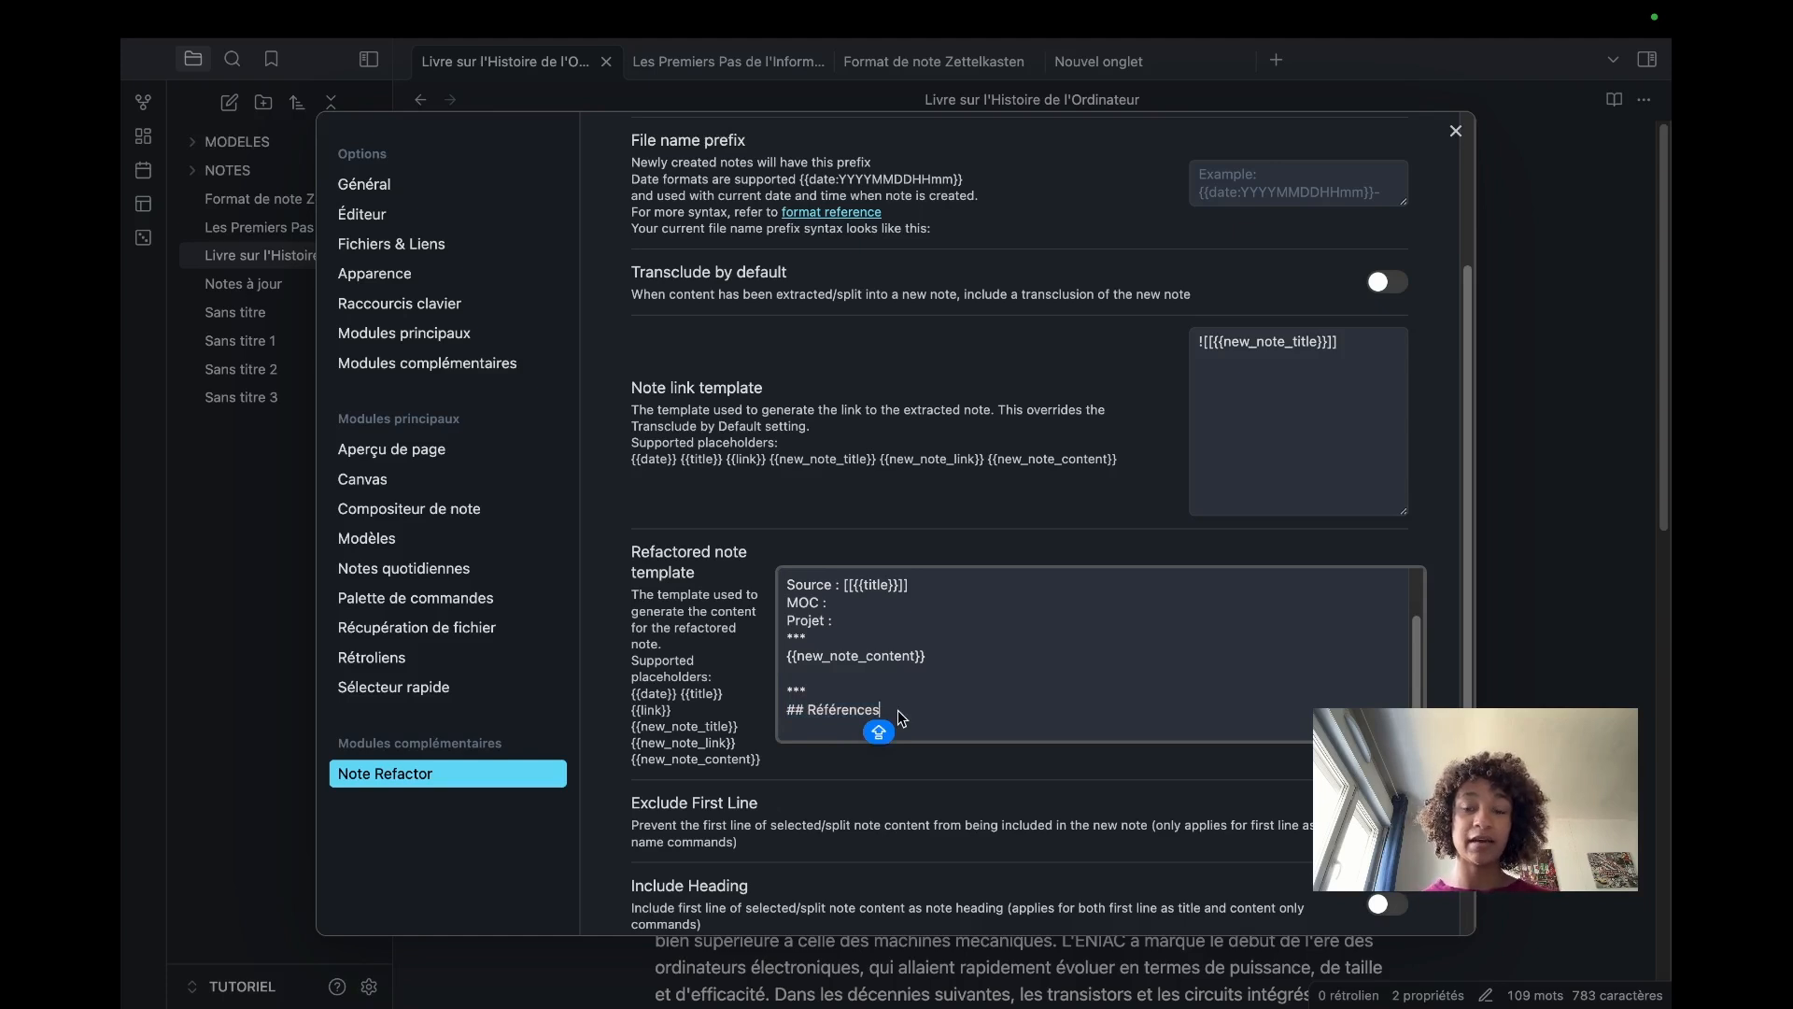
pyautogui.scroll(-1, 905, 654)
pyautogui.scroll(-1, 905, 654)
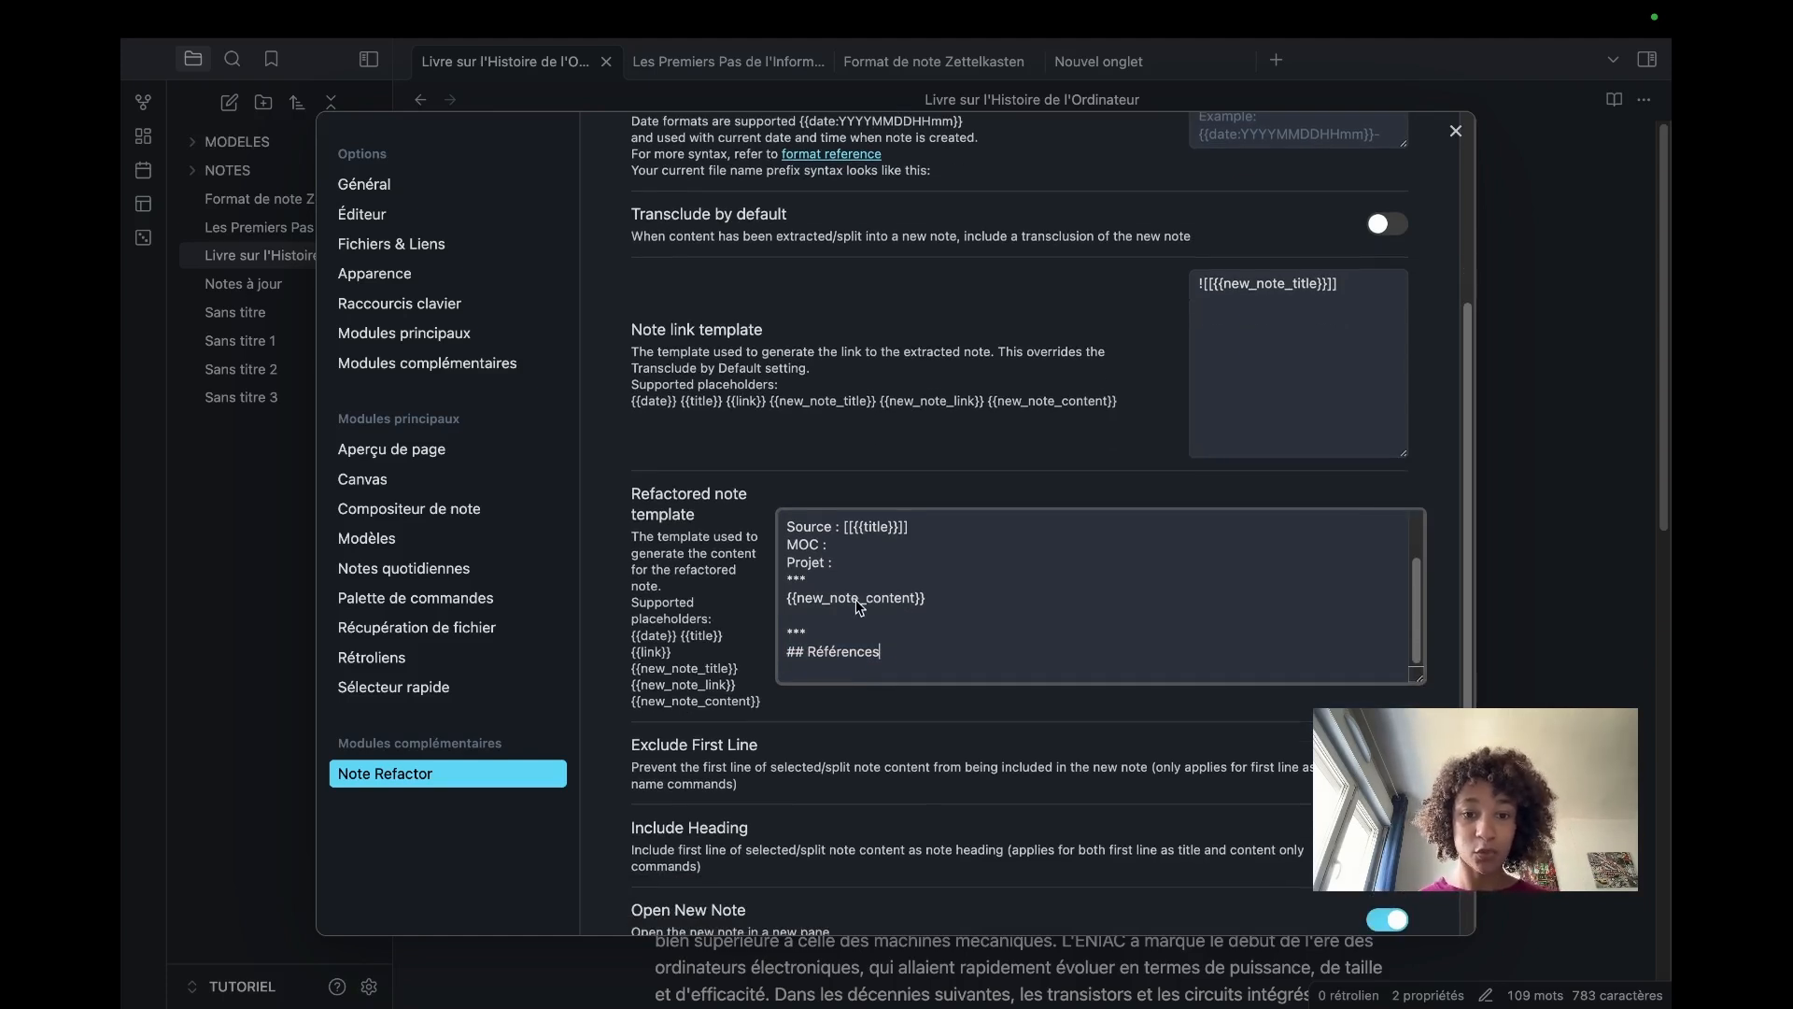
pyautogui.scroll(2, 867, 603)
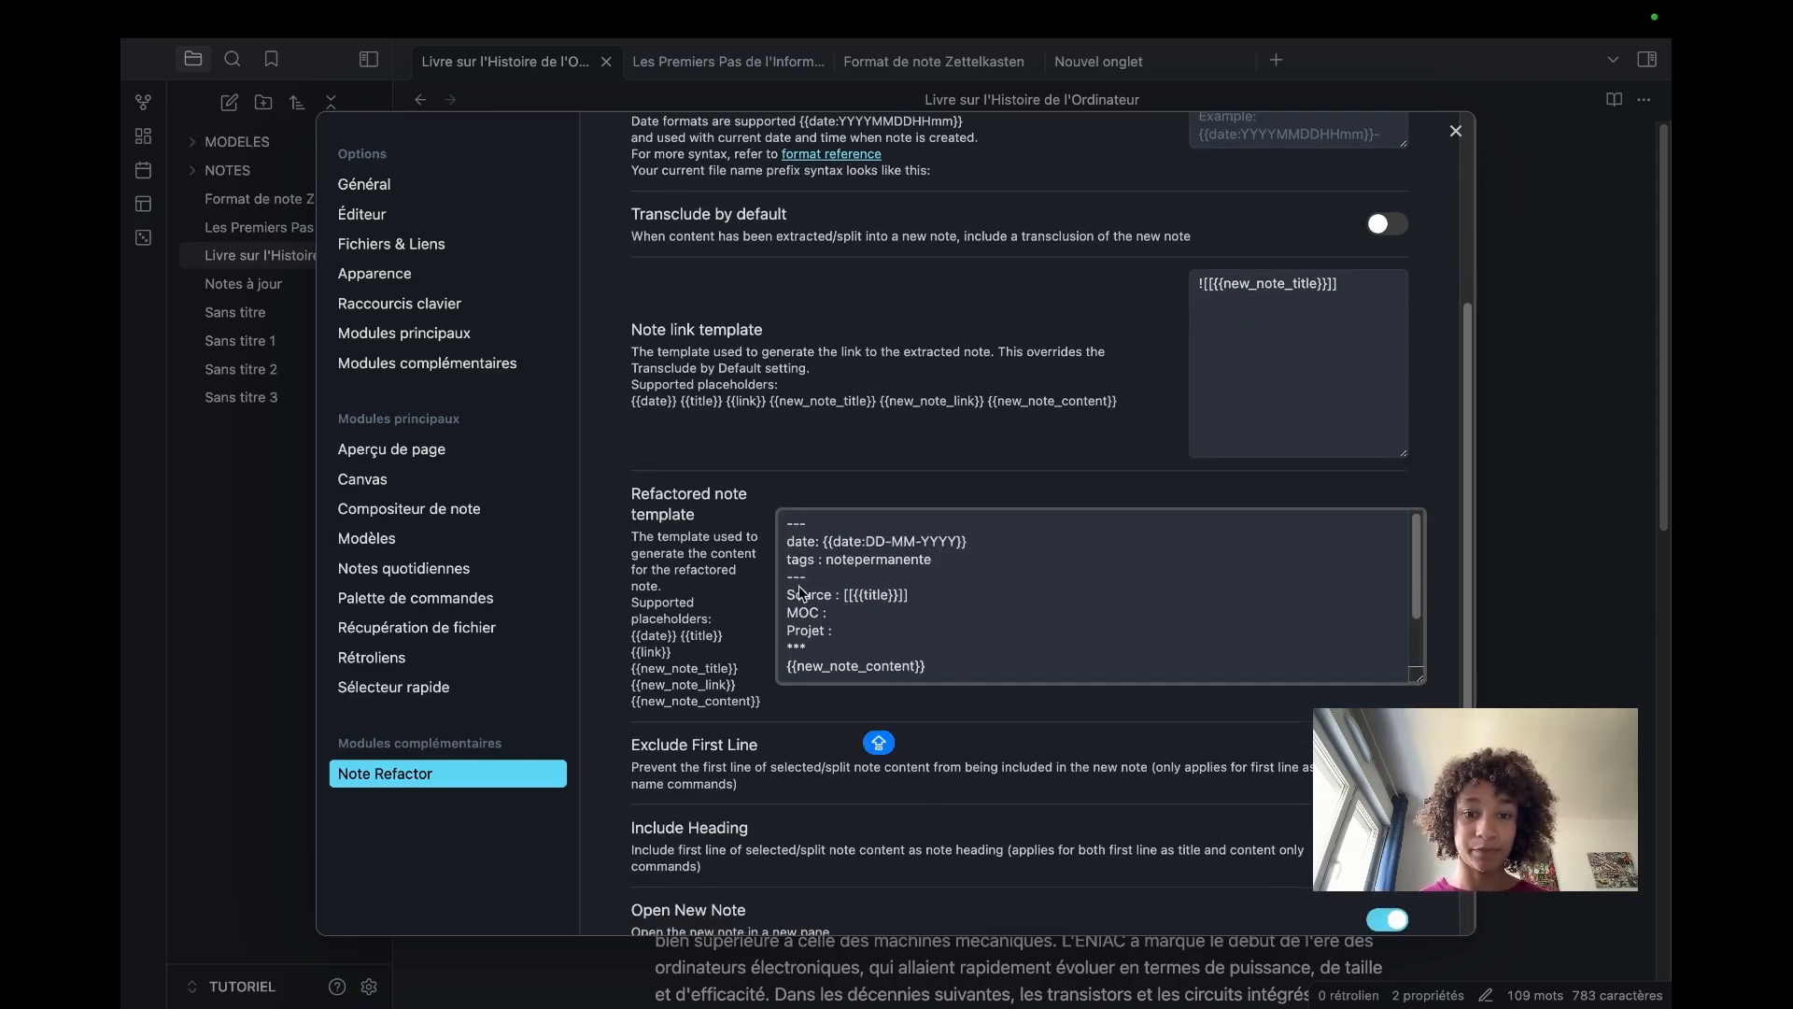
pyautogui.scroll(-2, 949, 612)
pyautogui.scroll(-1, 949, 612)
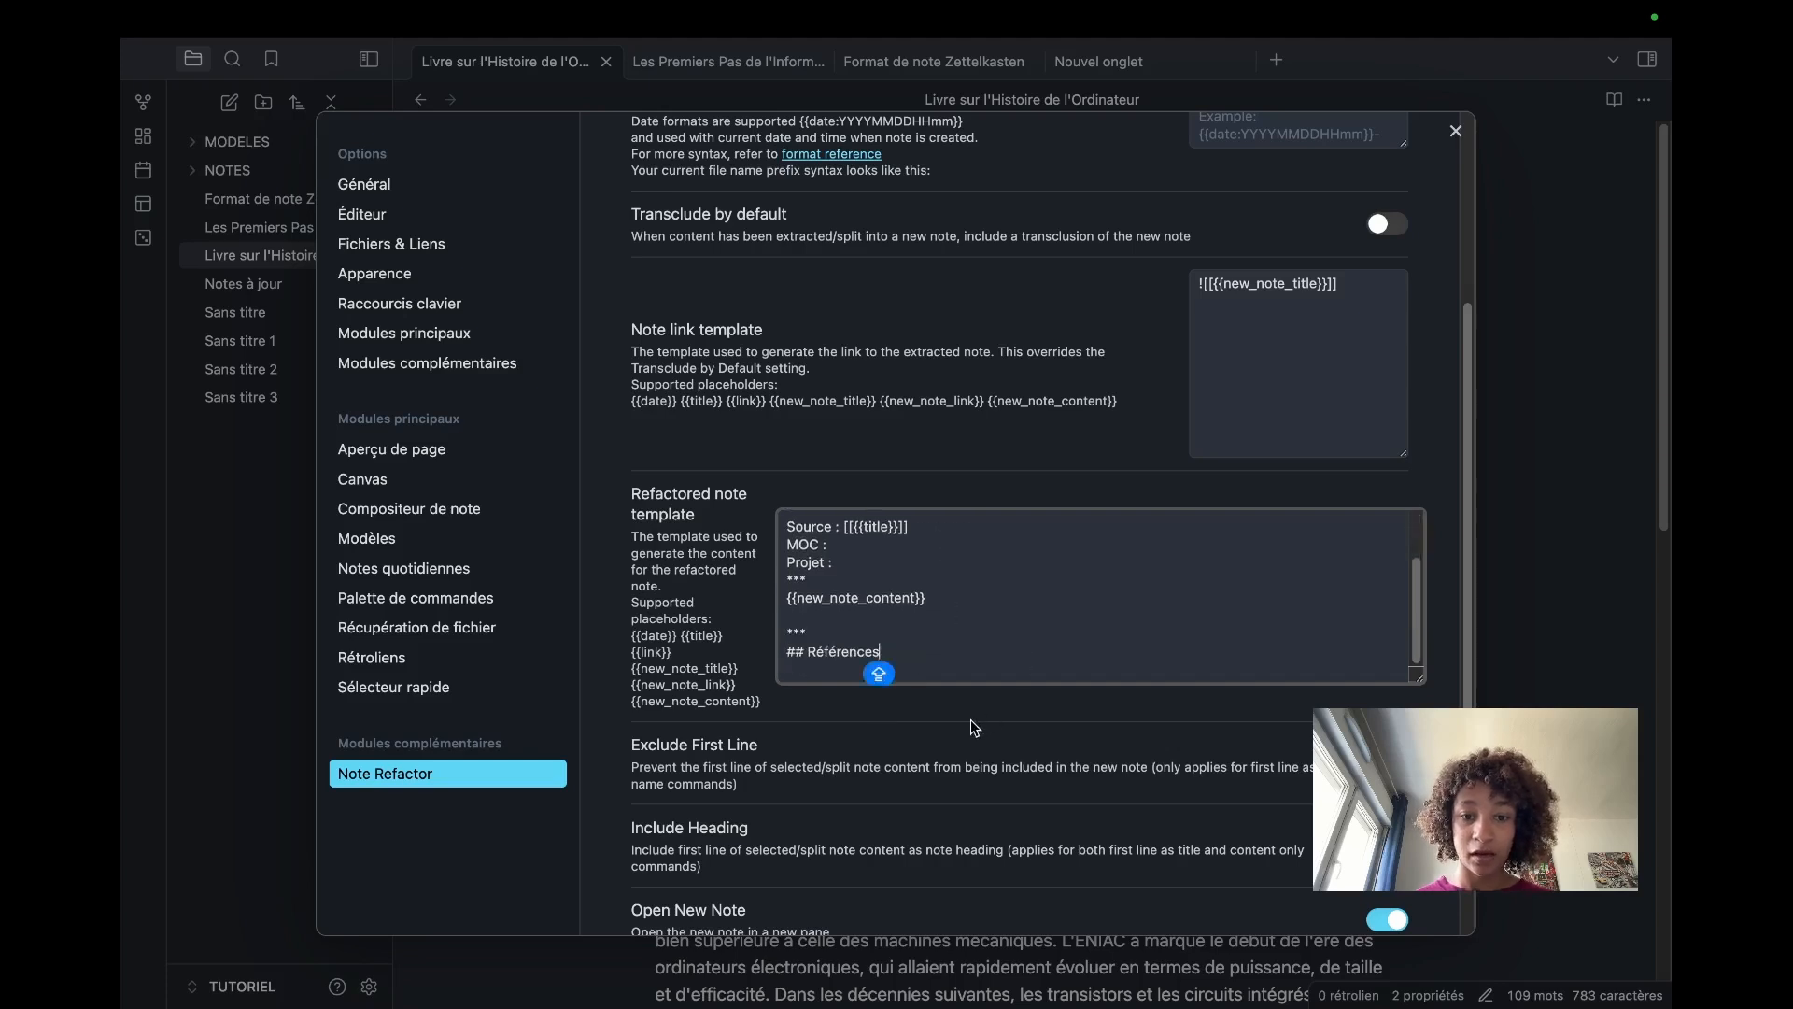
# Step: Review the remaining Note Refactor options, from the heading and new-note settings up to the default location for new notes
pyautogui.scroll(-3, 971, 719)
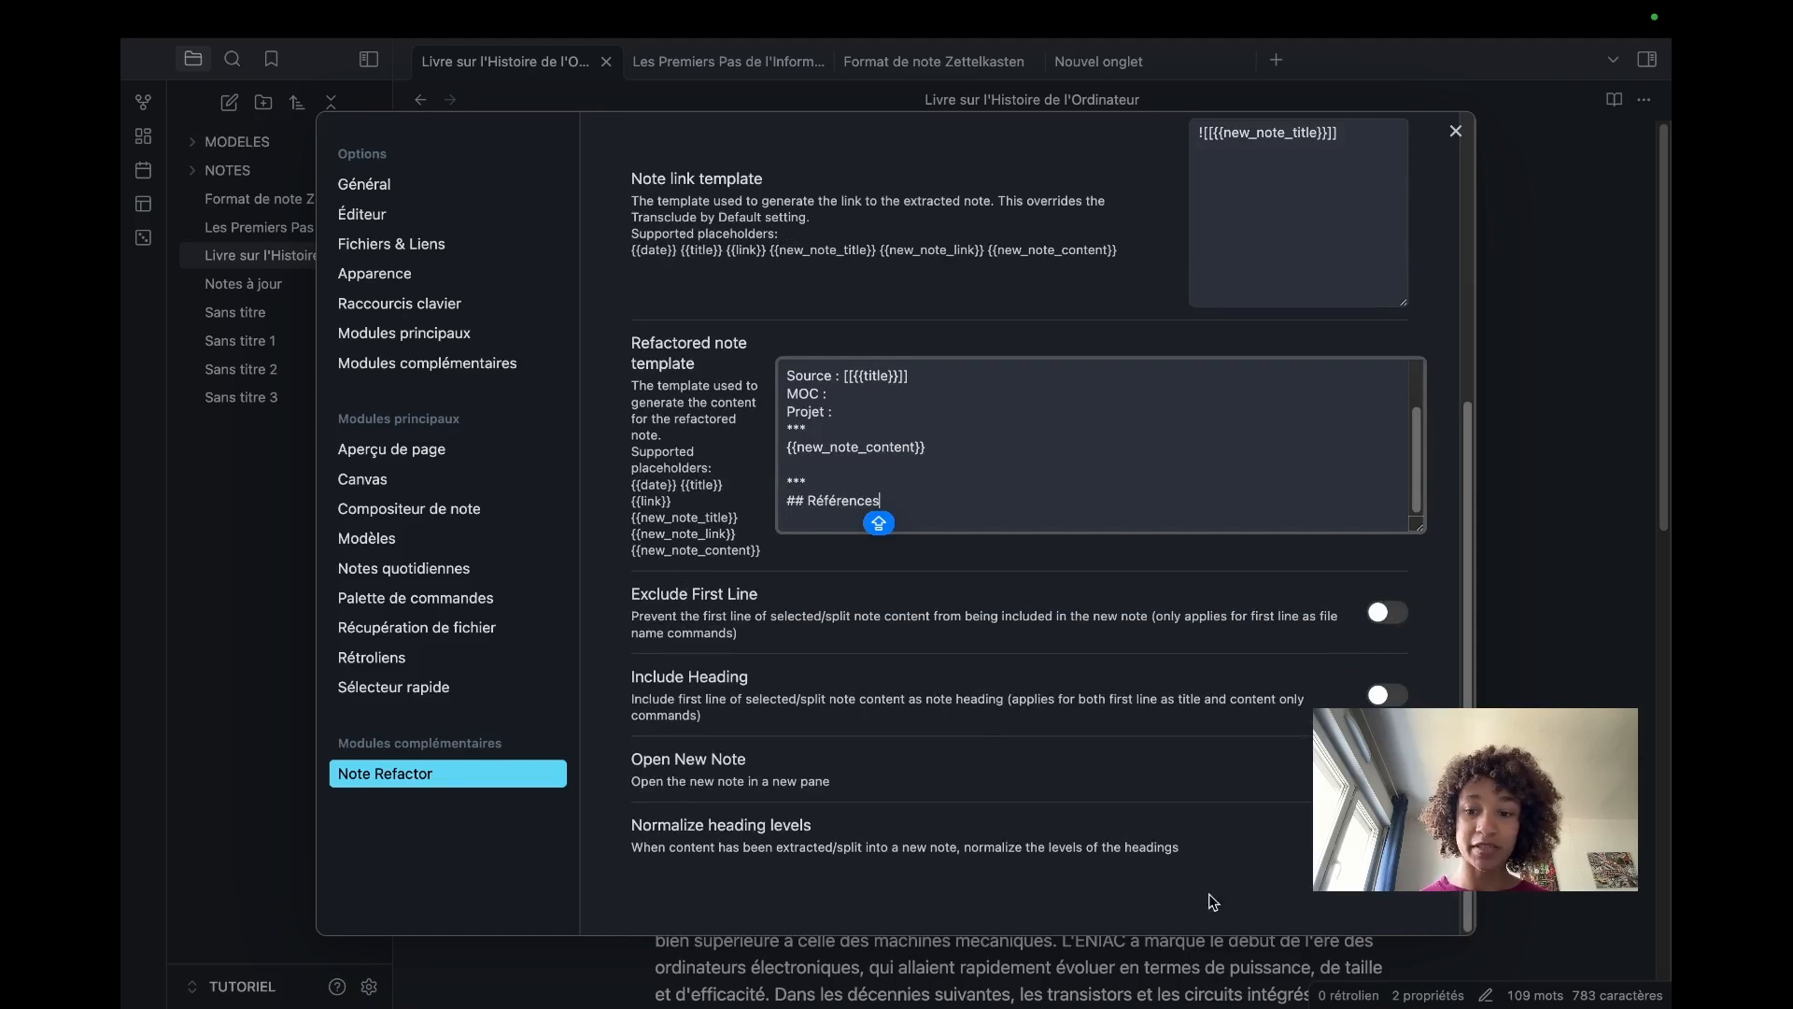
pyautogui.scroll(5, 1272, 427)
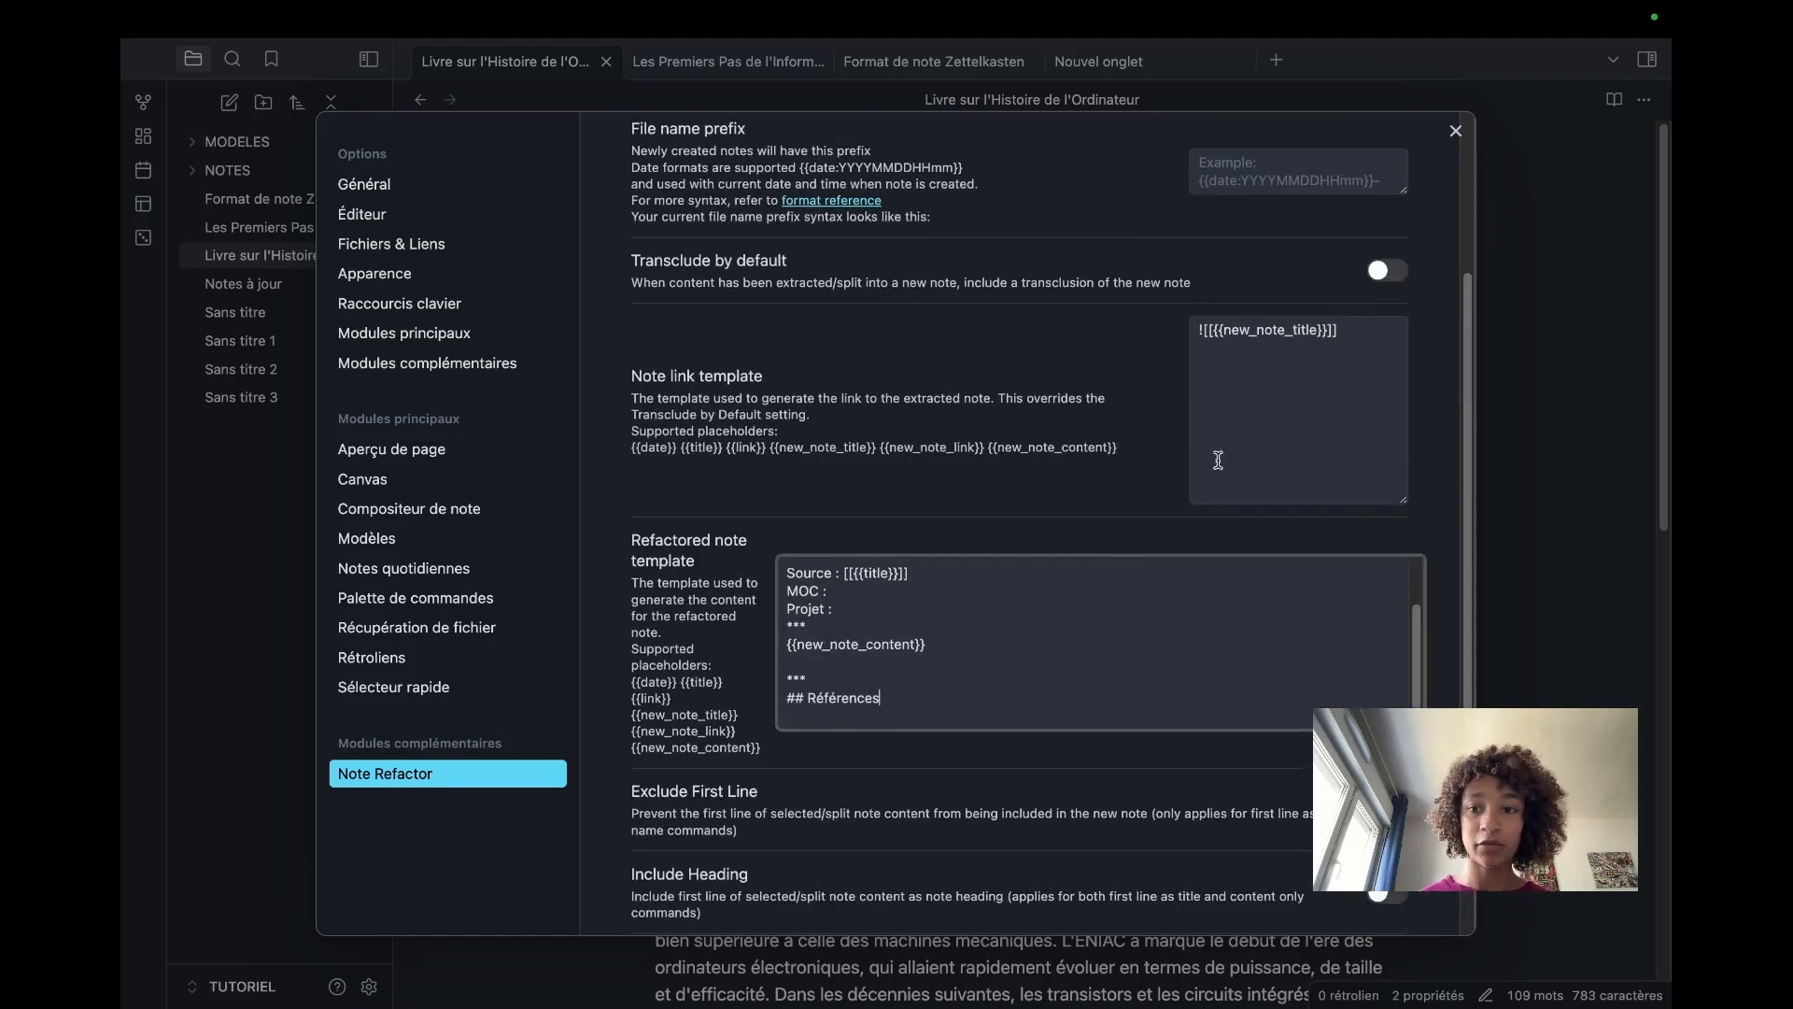
pyautogui.scroll(2, 1273, 426)
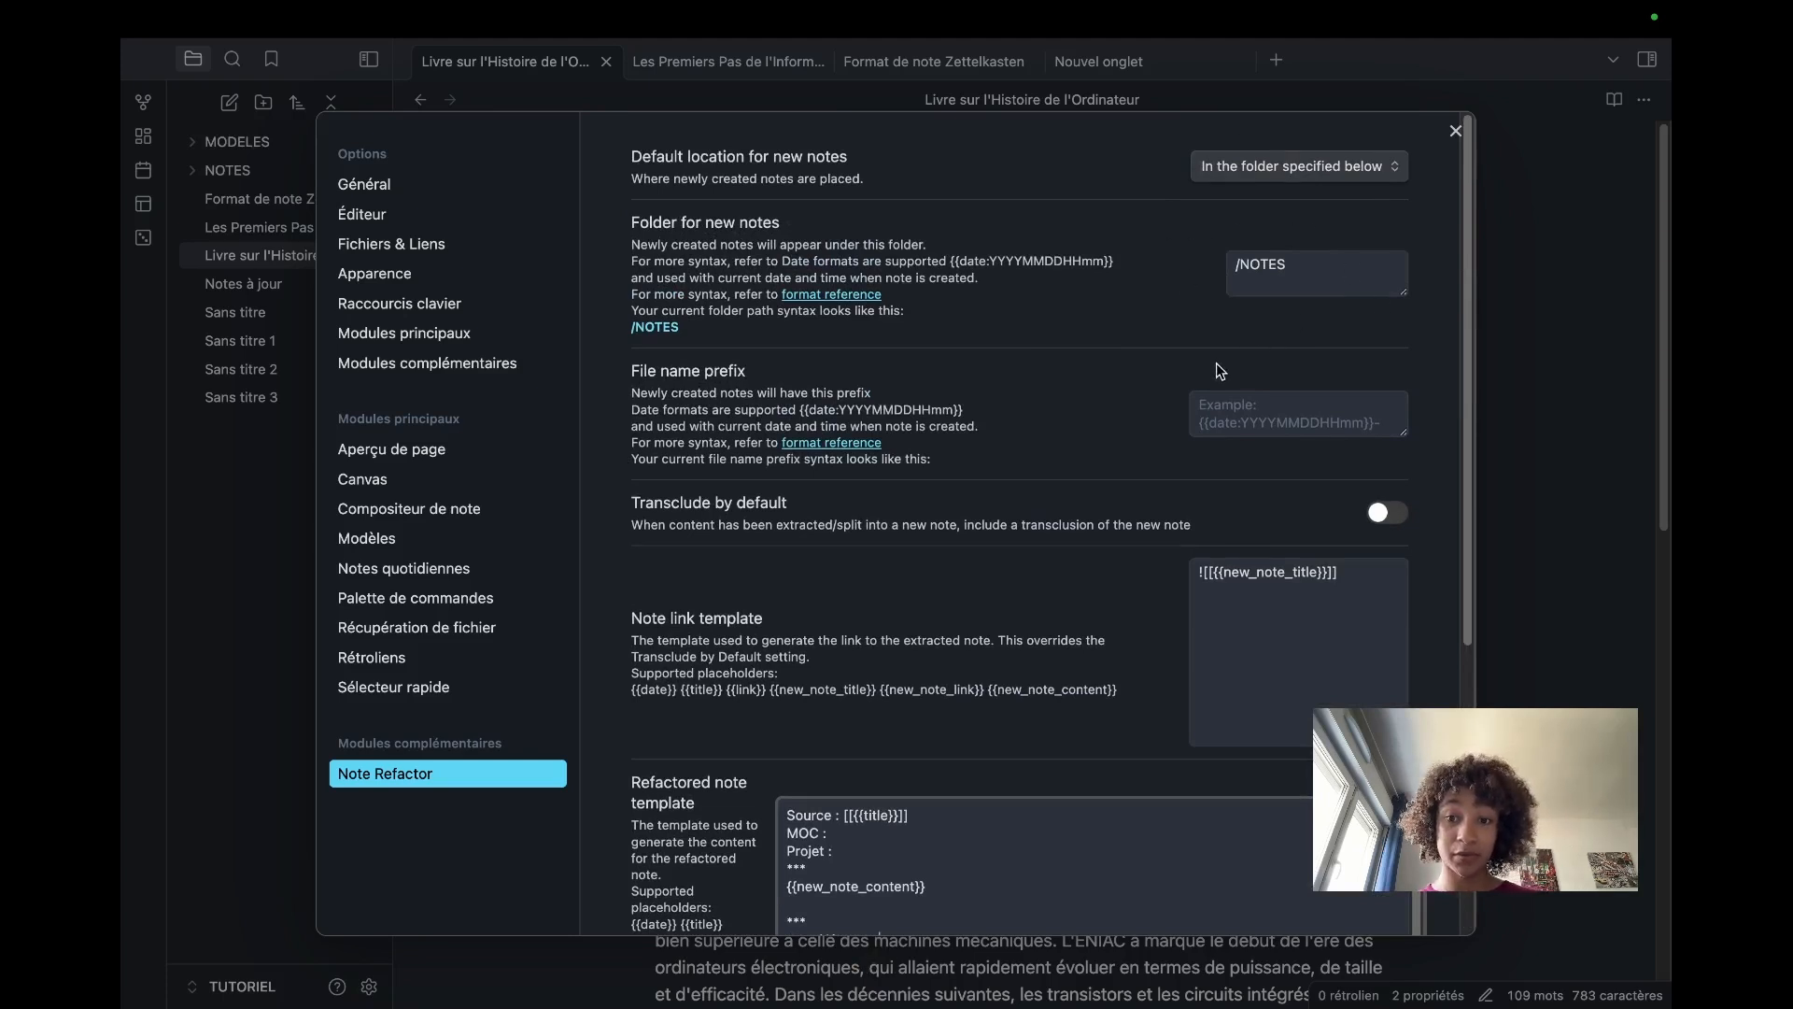
# Step: Review the ![[{{new_note_title}}]] note link template and the refactored note template, and close the settings
pyautogui.scroll(-3, 1216, 369)
pyautogui.moveTo(1338, 437); pyautogui.dragTo(1195, 436)
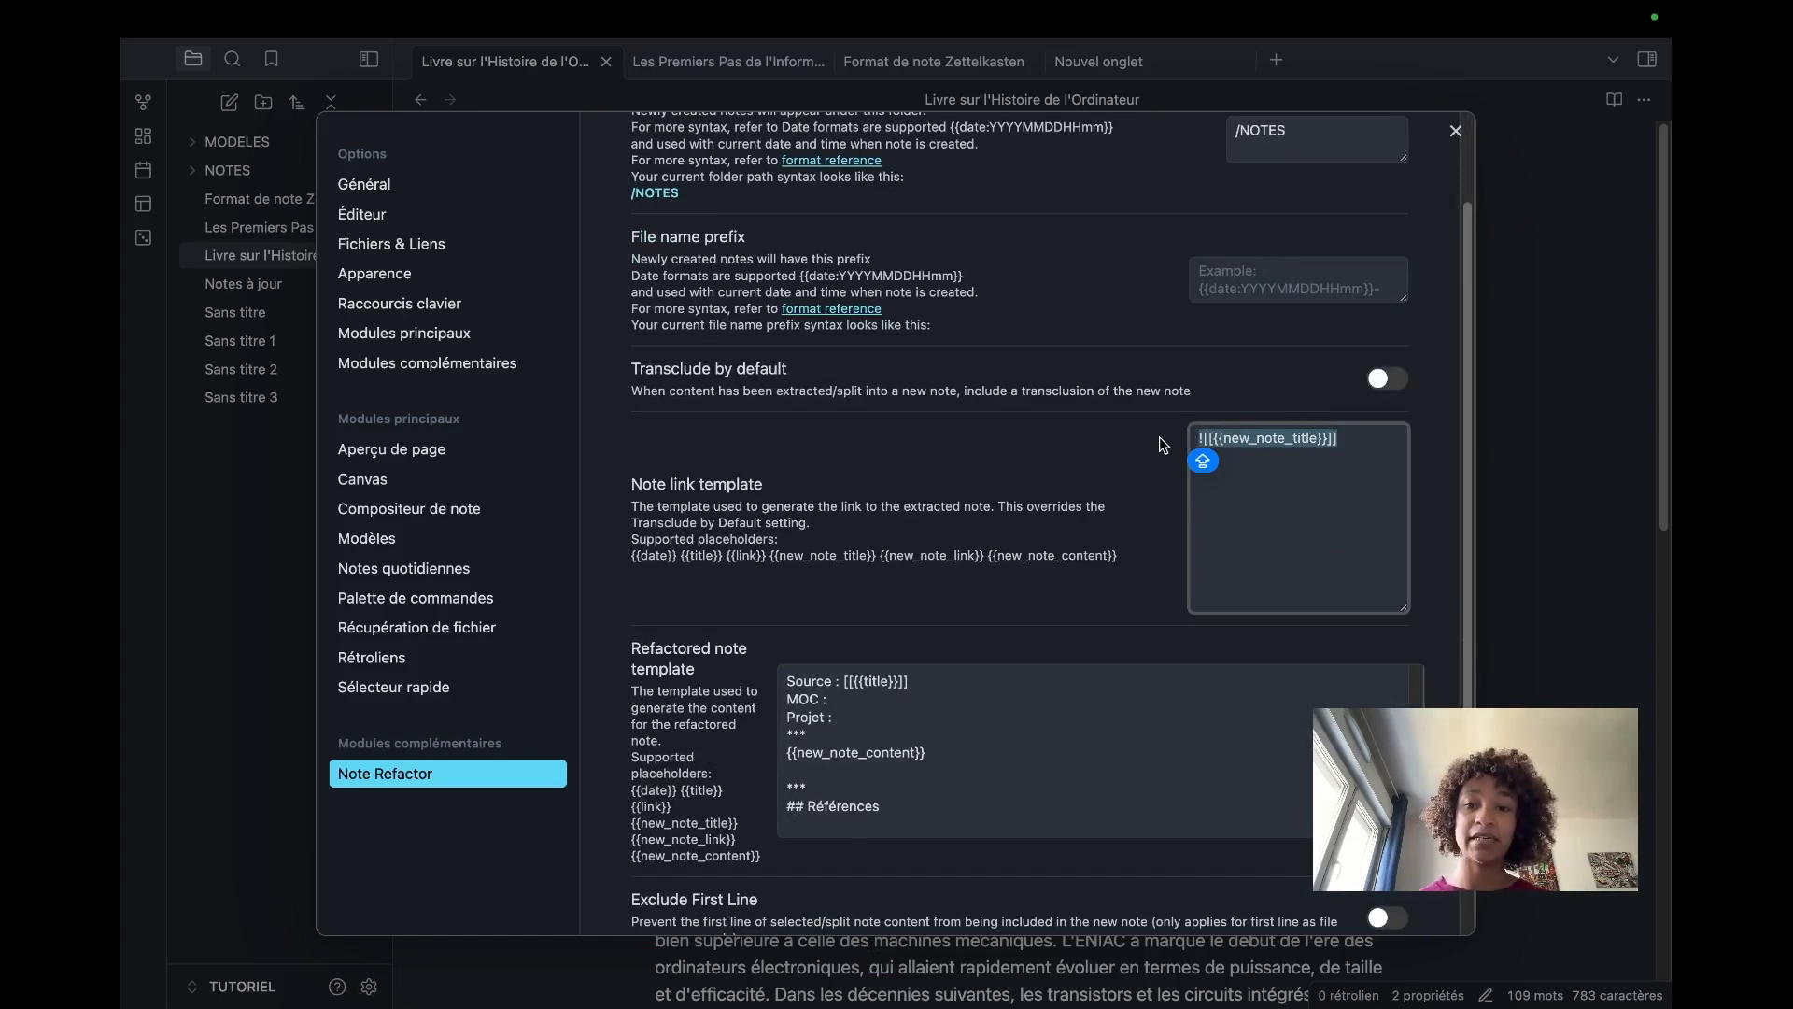
pyautogui.scroll(-7, 882, 536)
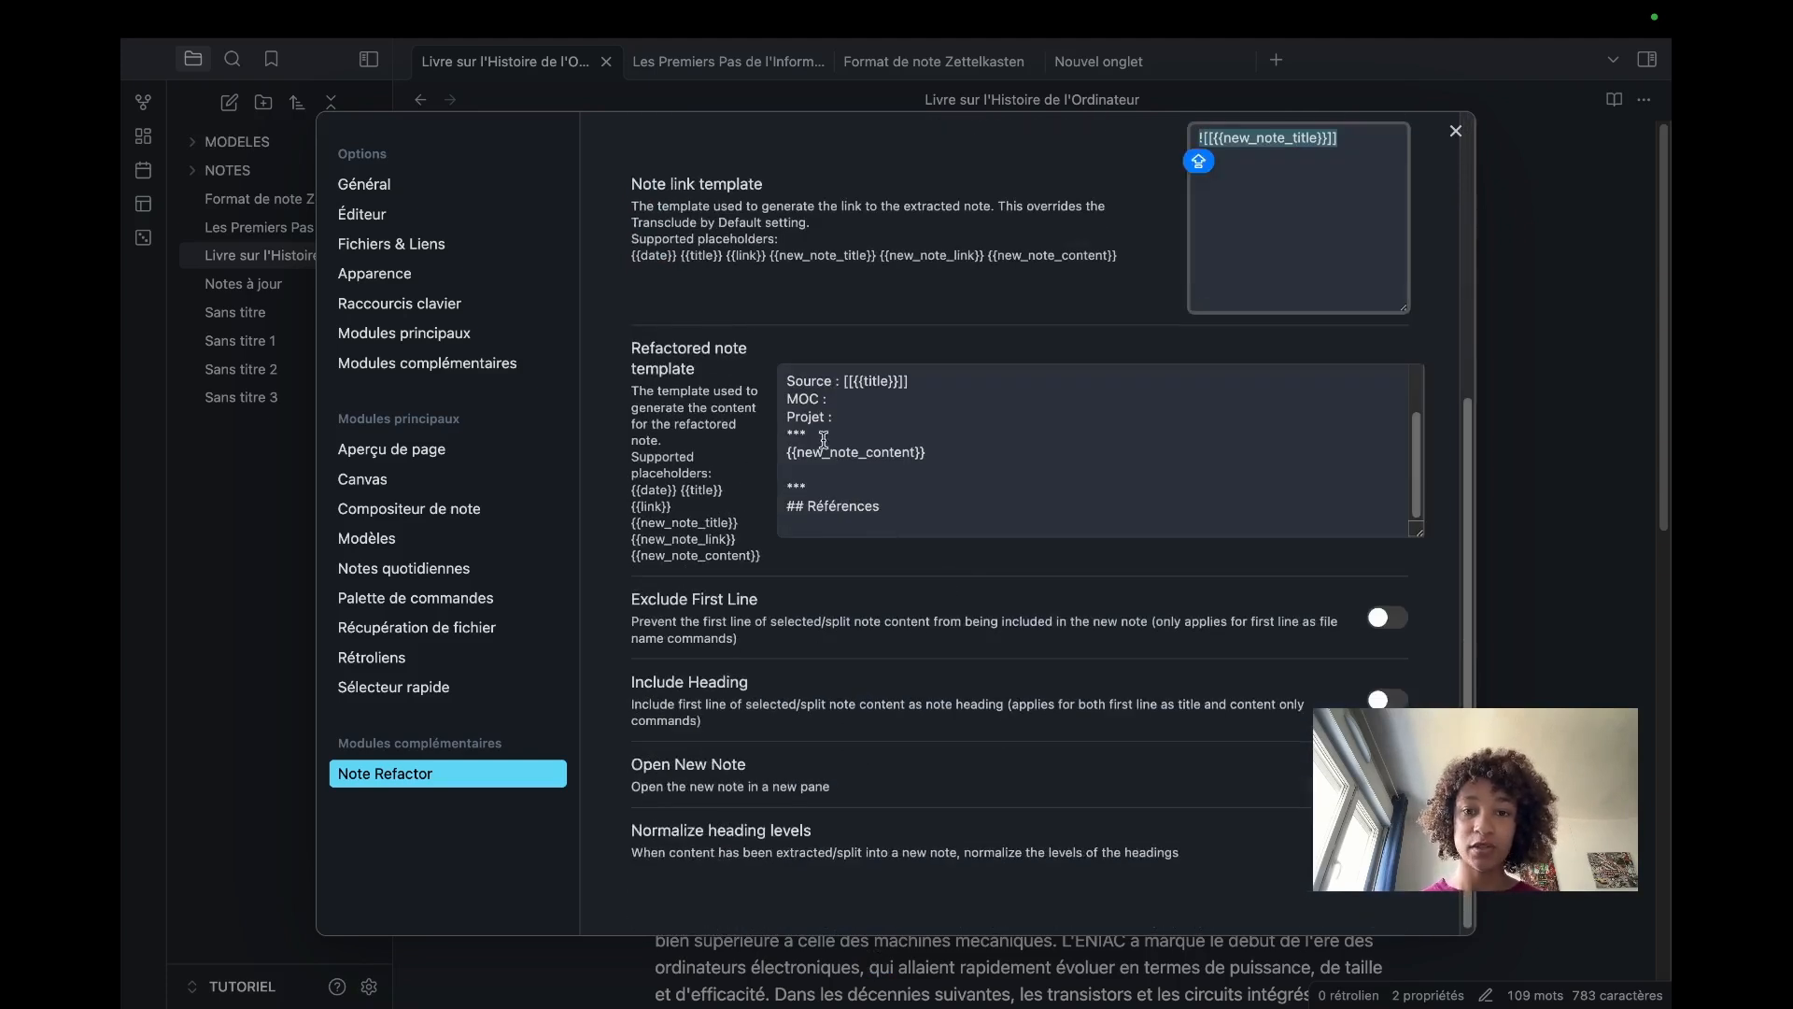
pyautogui.moveTo(882, 507); pyautogui.dragTo(789, 378)
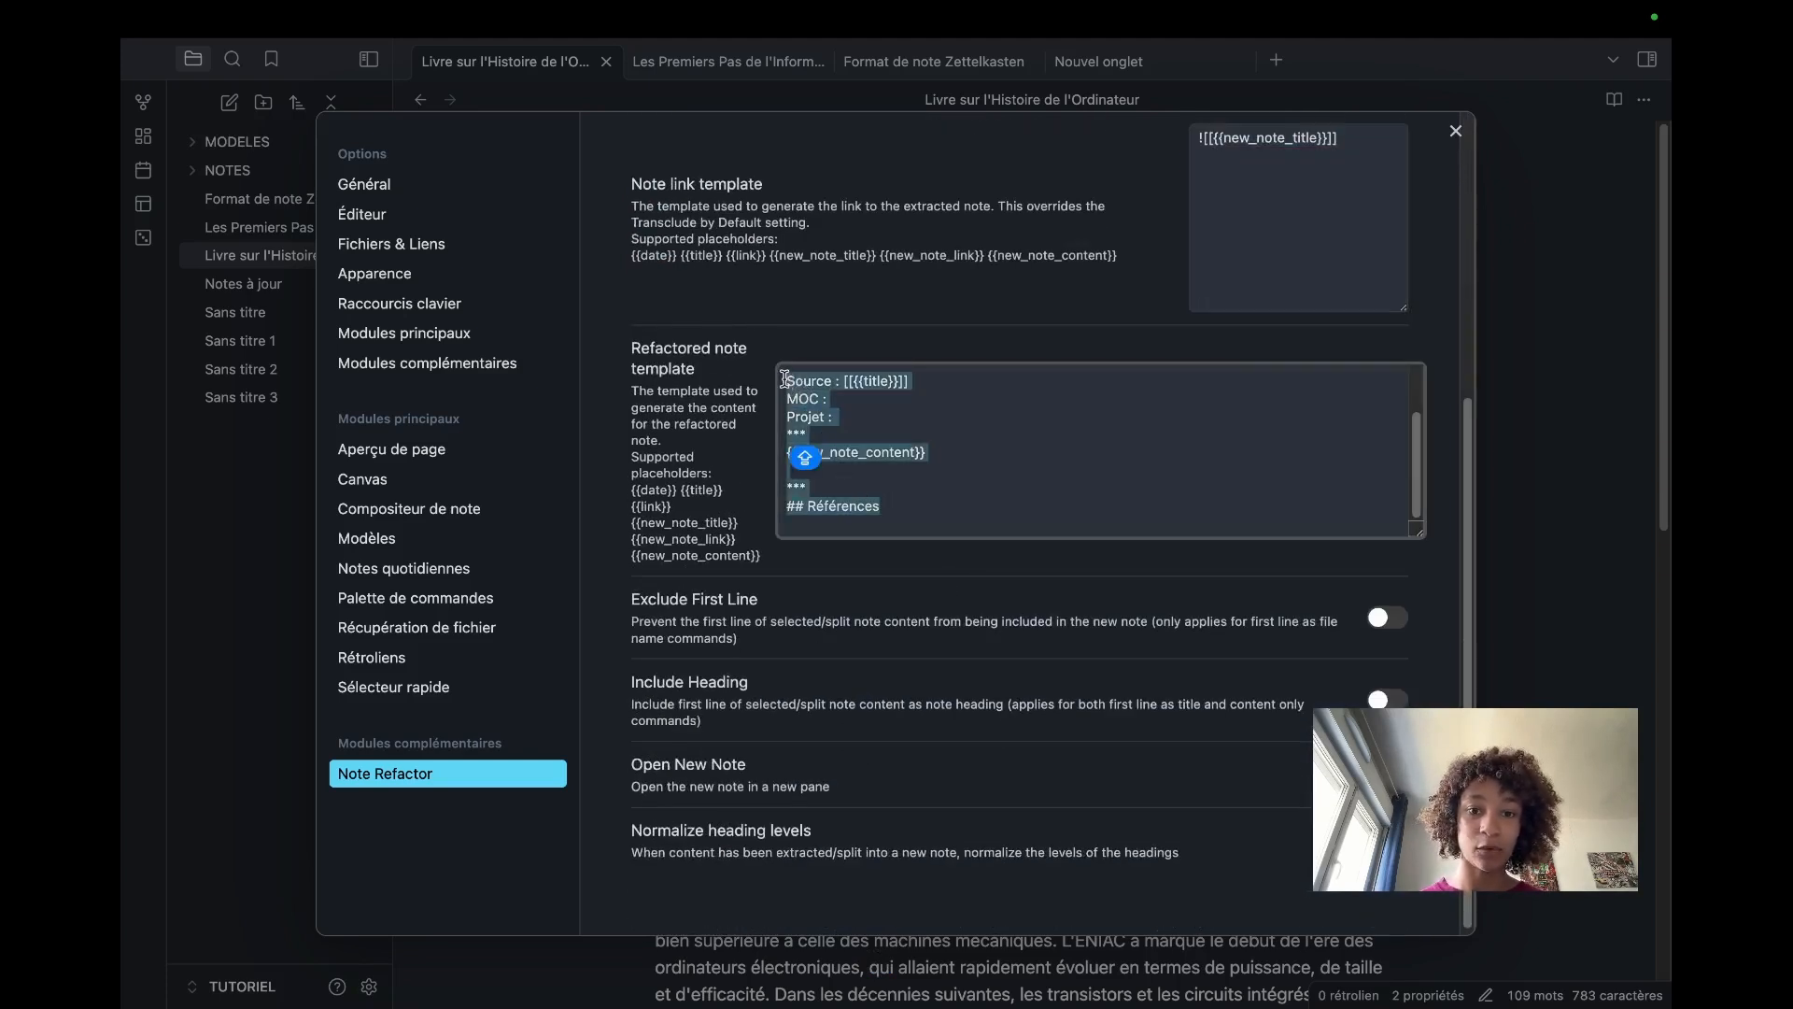
pyautogui.scroll(3, 856, 439)
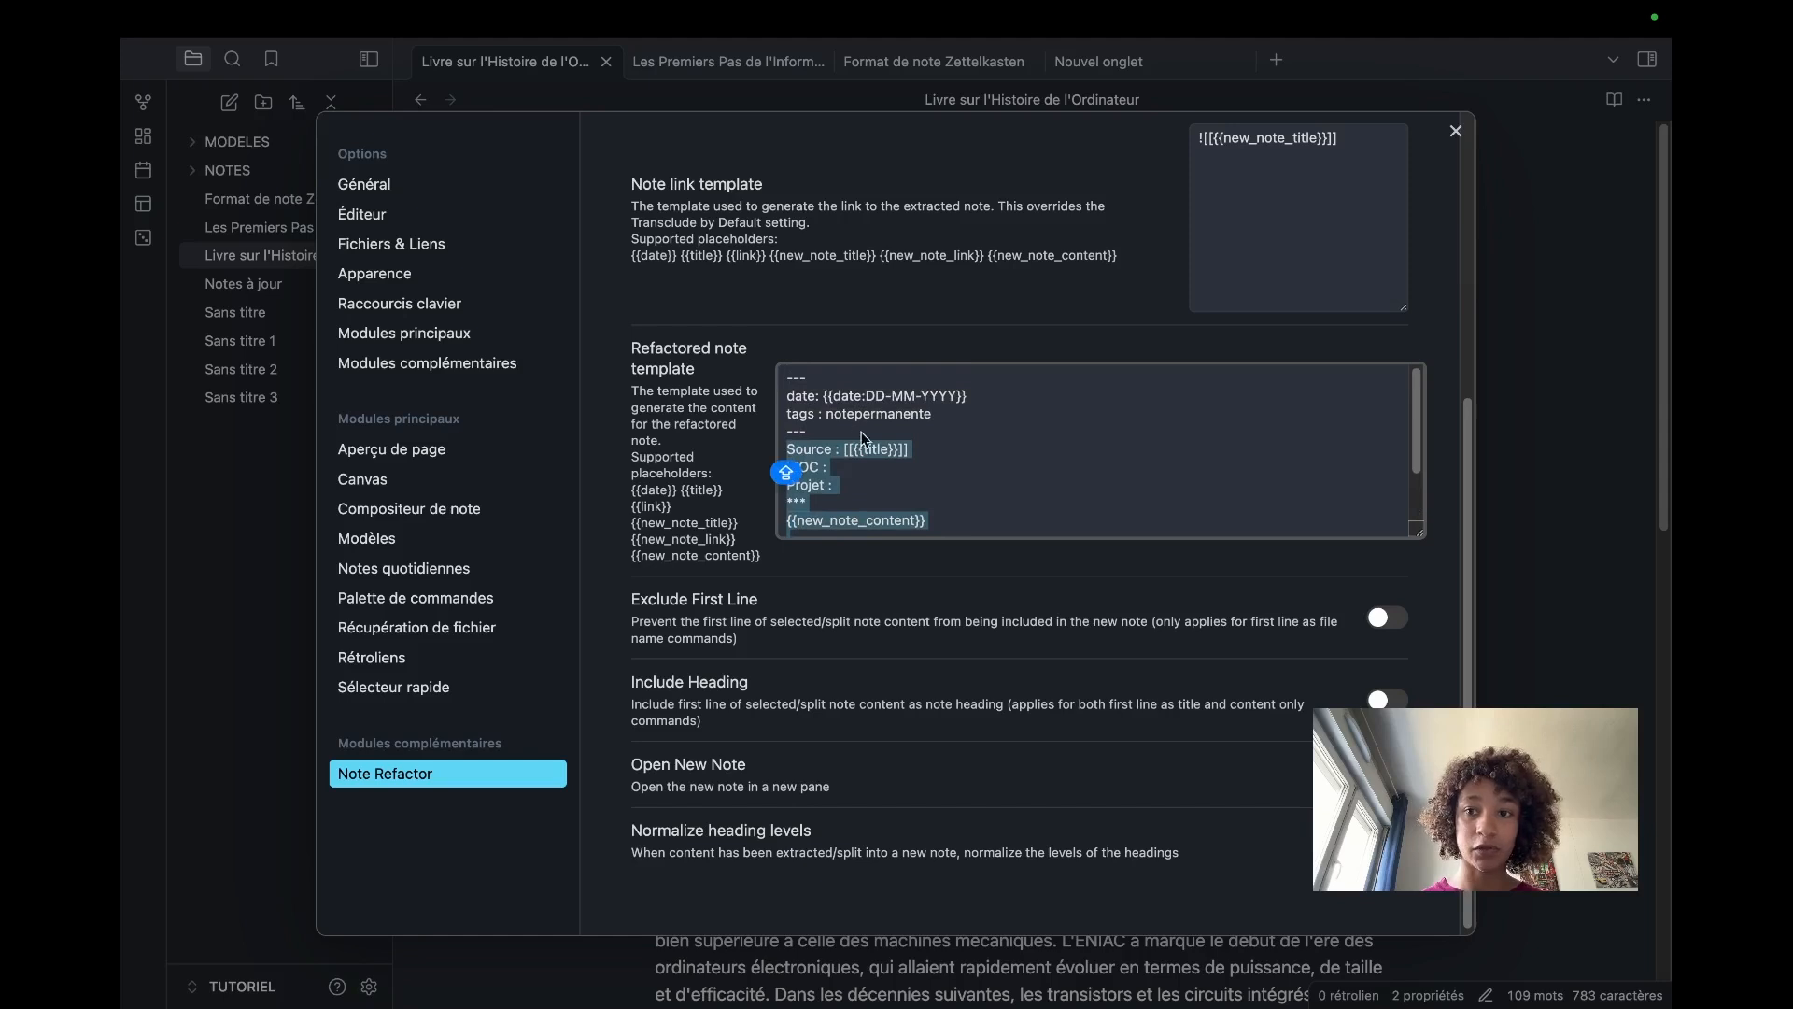
pyautogui.click(1455, 130)
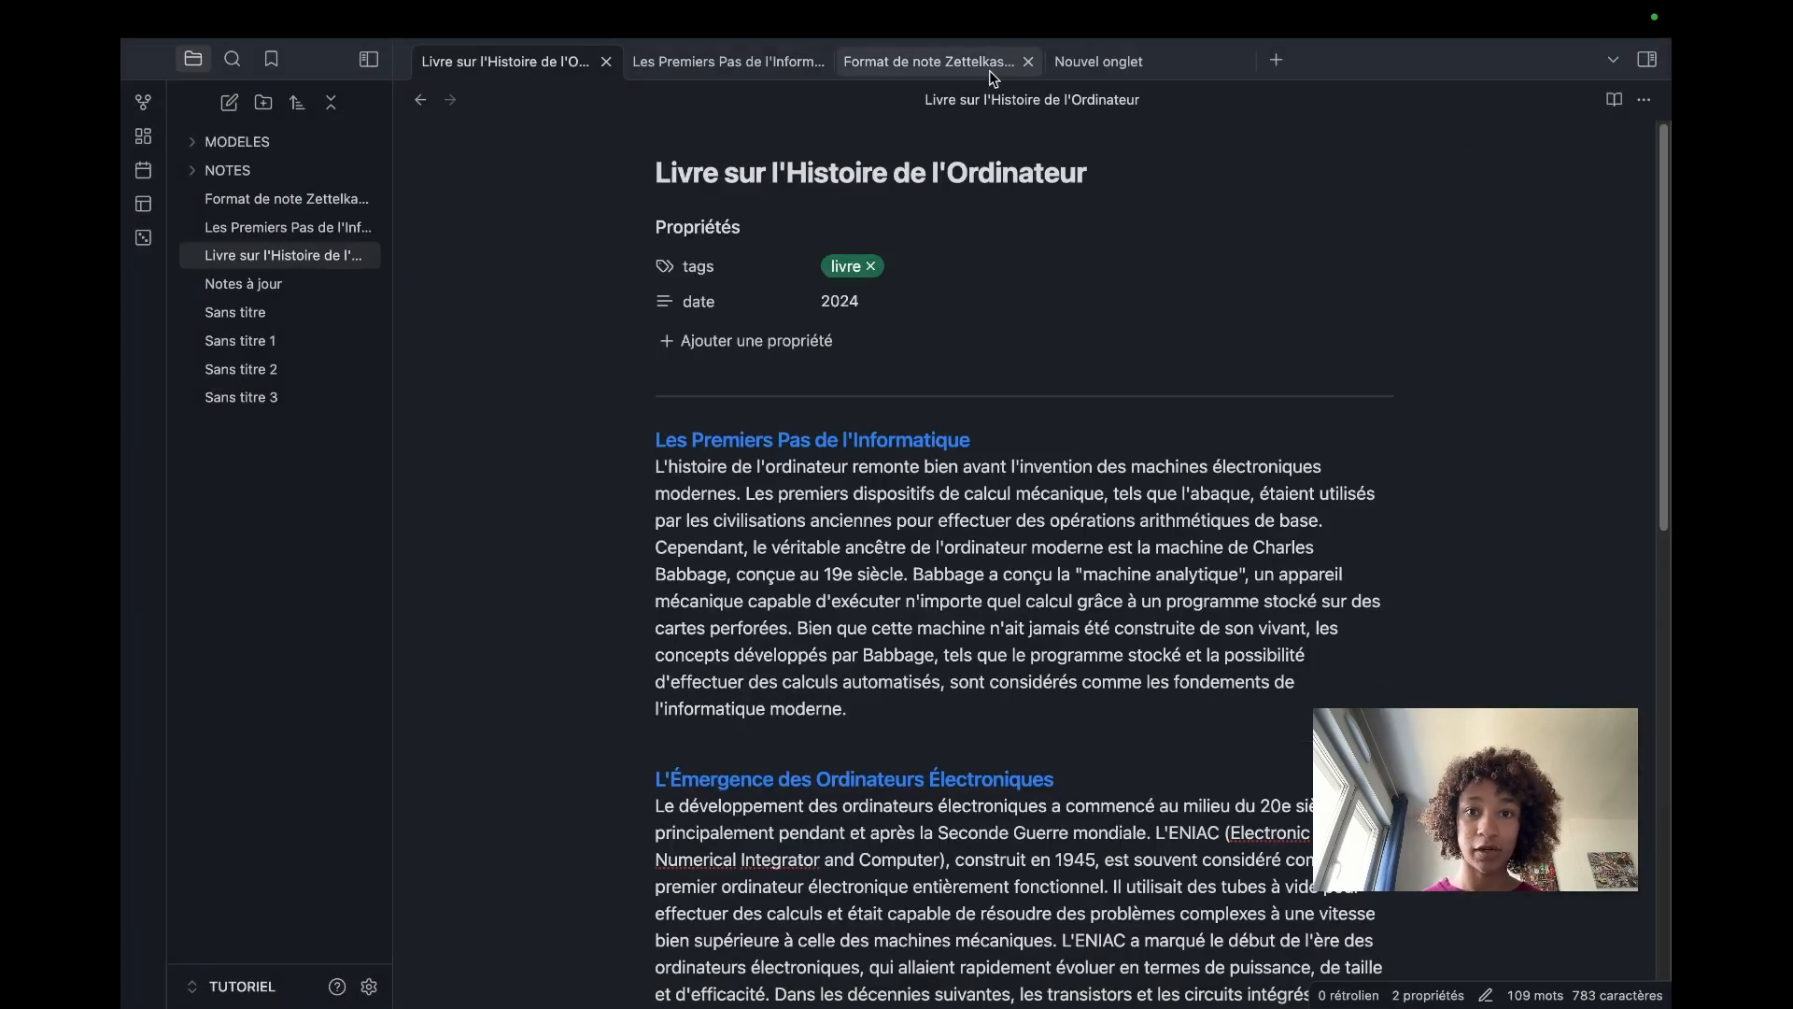
# Step: Open the Format de note Zettelkasten note and review its MOC and Projet lines and its Le concept and Références headings
pyautogui.click(989, 70)
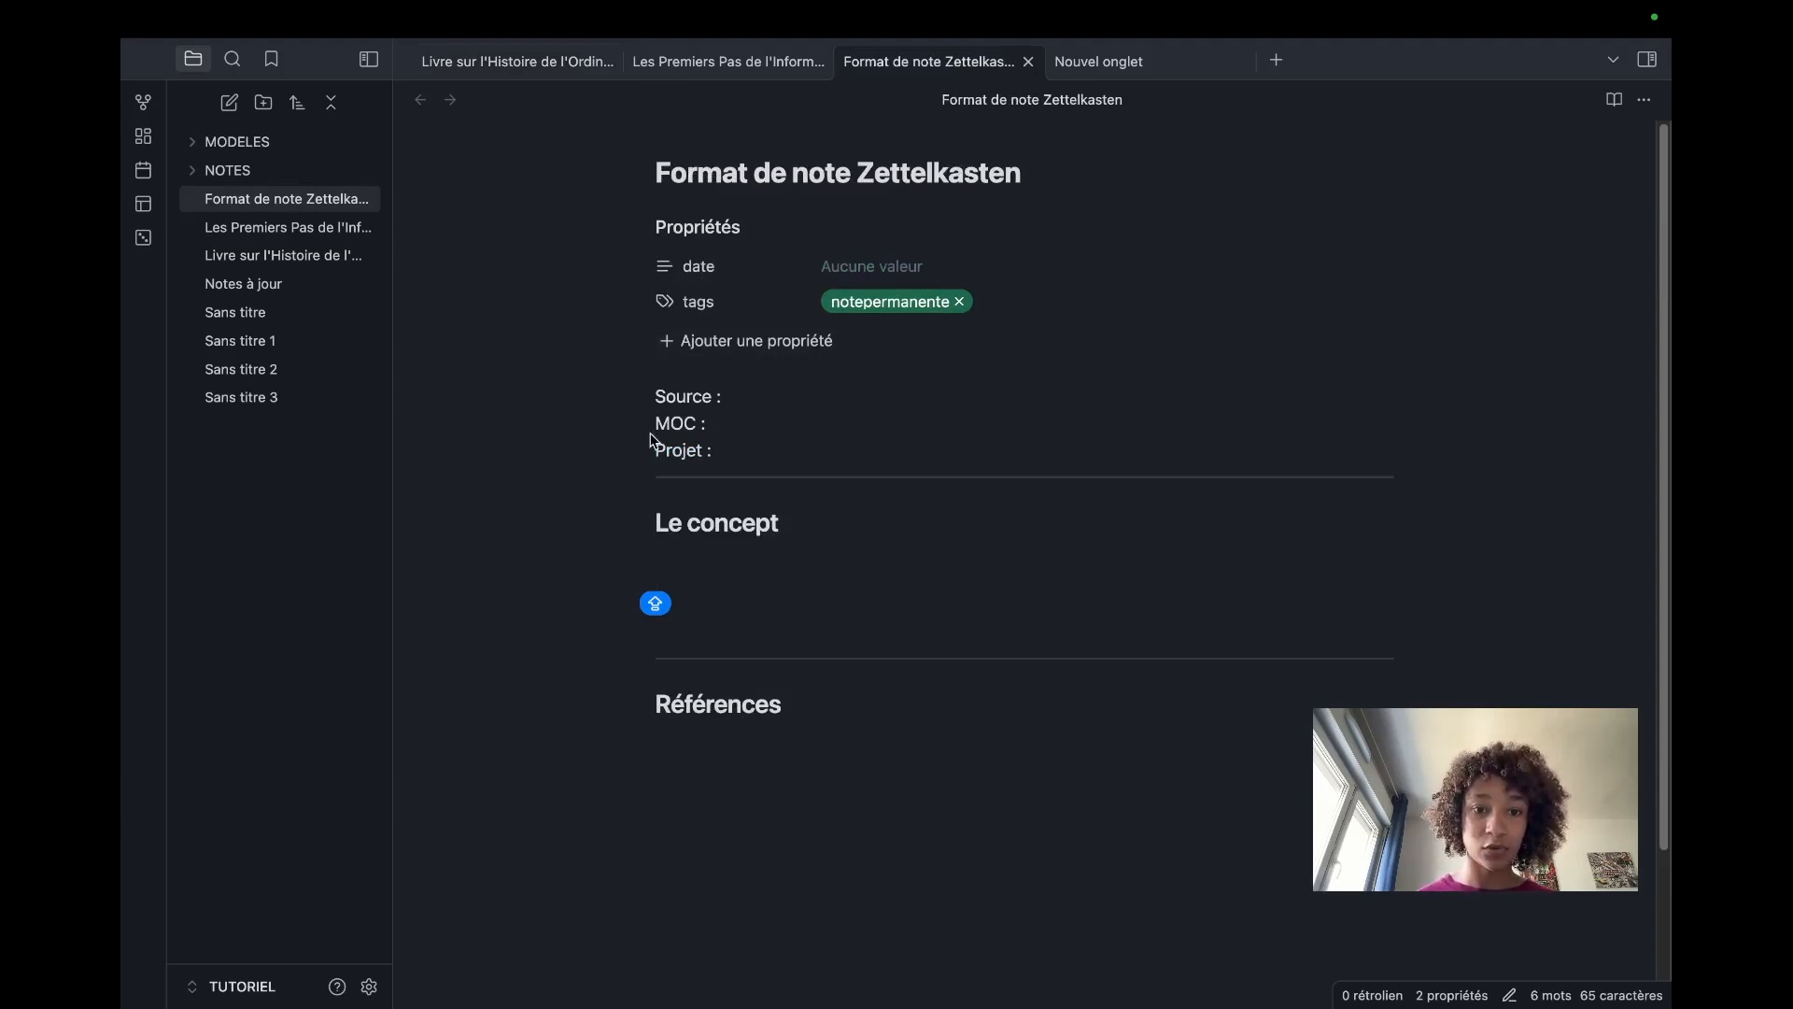
pyautogui.moveTo(712, 422); pyautogui.dragTo(655, 450)
pyautogui.click(751, 523)
pyautogui.moveTo(817, 524); pyautogui.dragTo(687, 524)
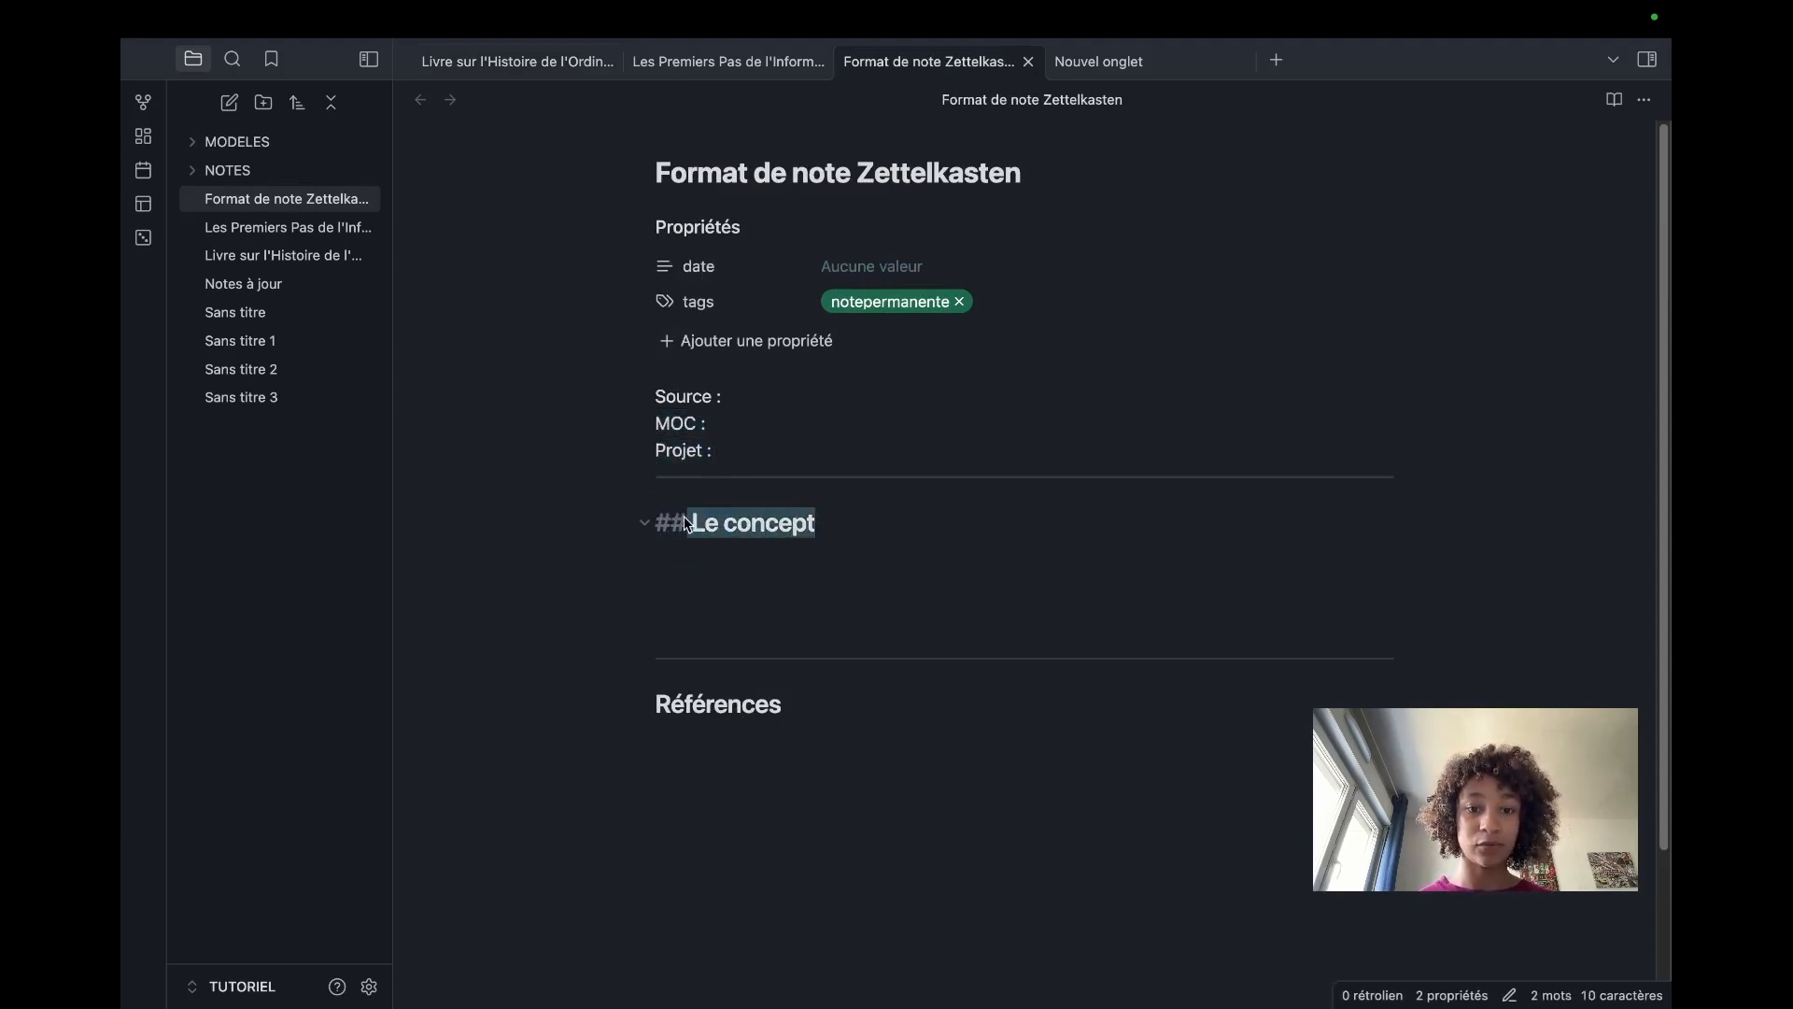
pyautogui.moveTo(788, 707); pyautogui.dragTo(656, 705)
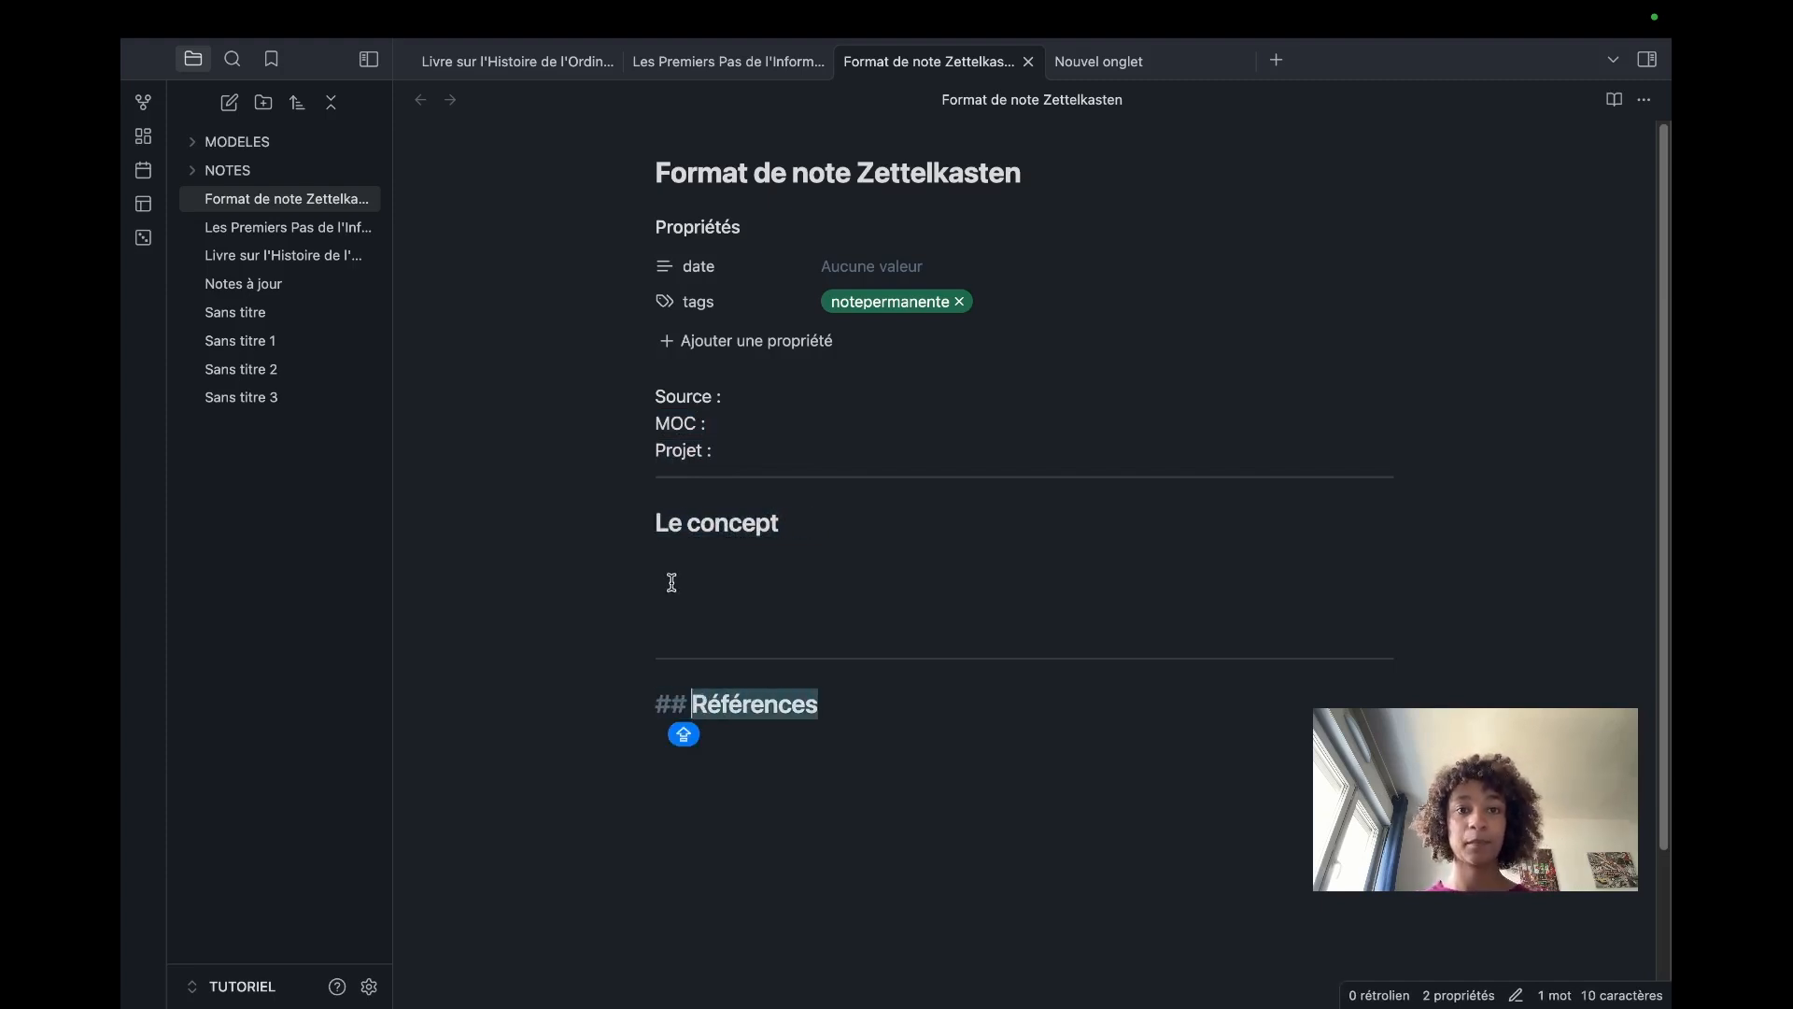
pyautogui.click(581, 458)
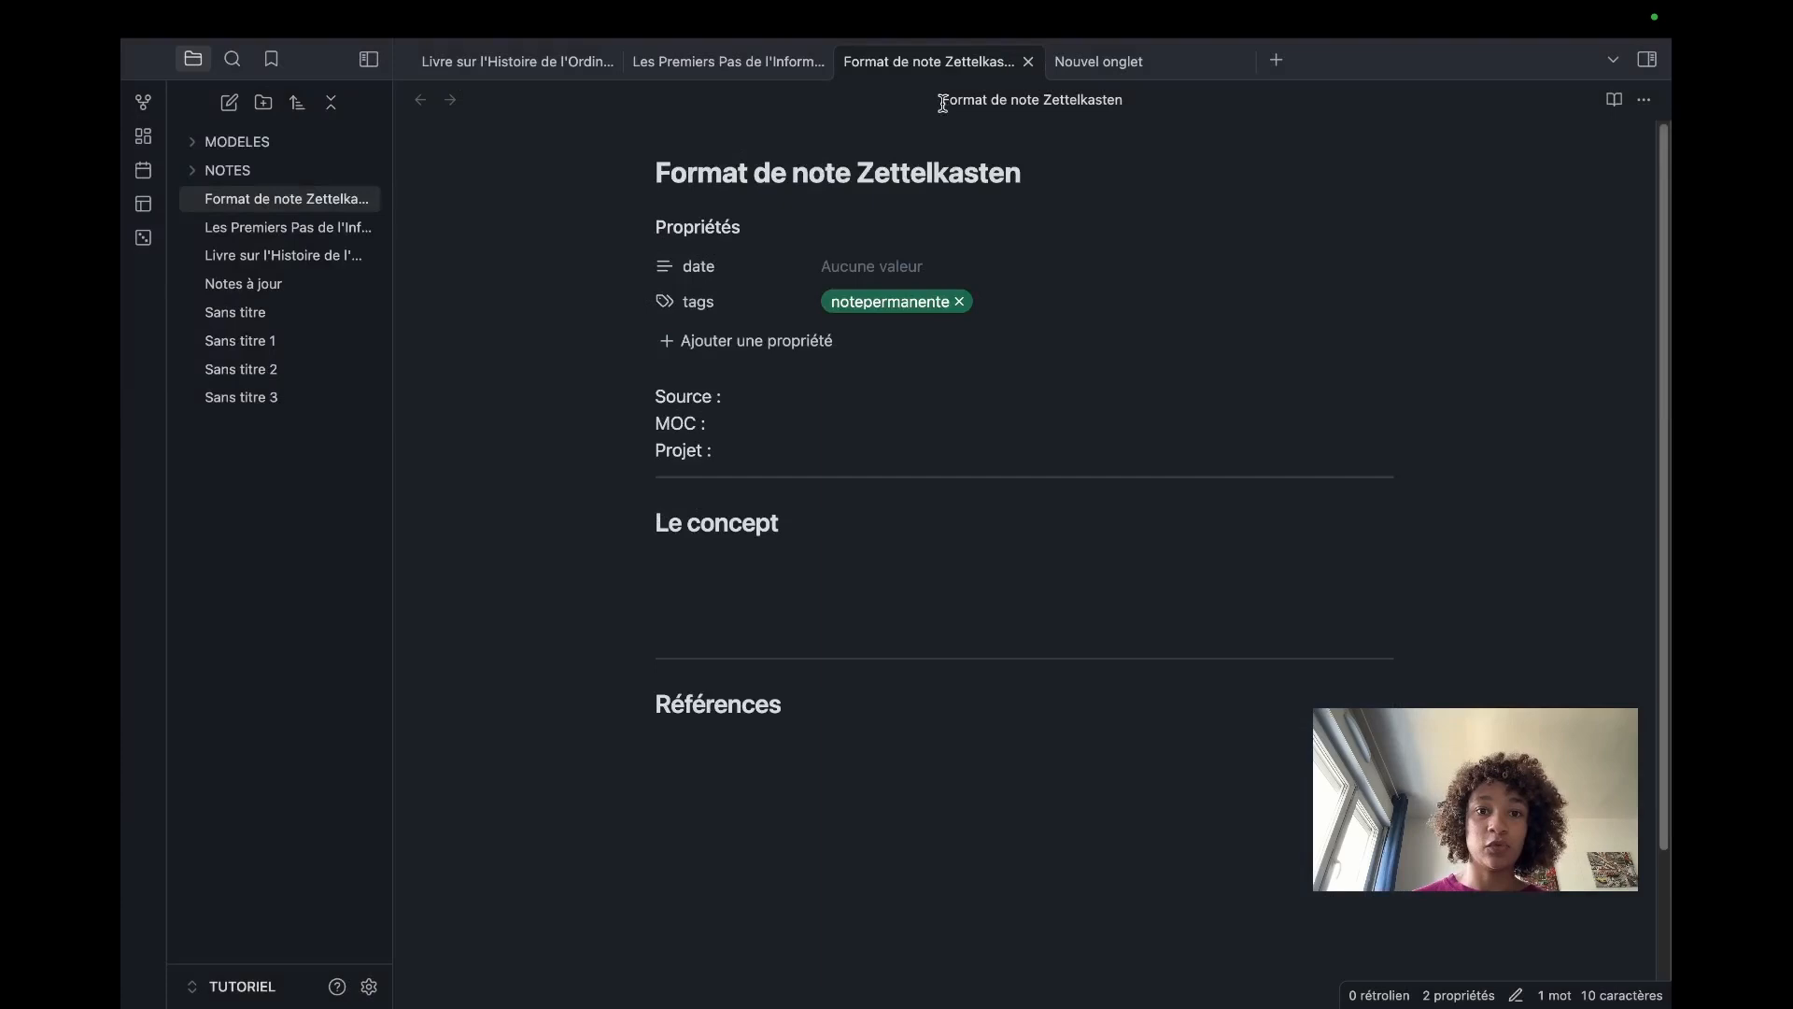
# Step: Return to the book note and review its sections, highlighting the "Les Premiers Pas de l'Informatique" heading together with its paragraph
pyautogui.click(517, 63)
pyautogui.click(910, 682)
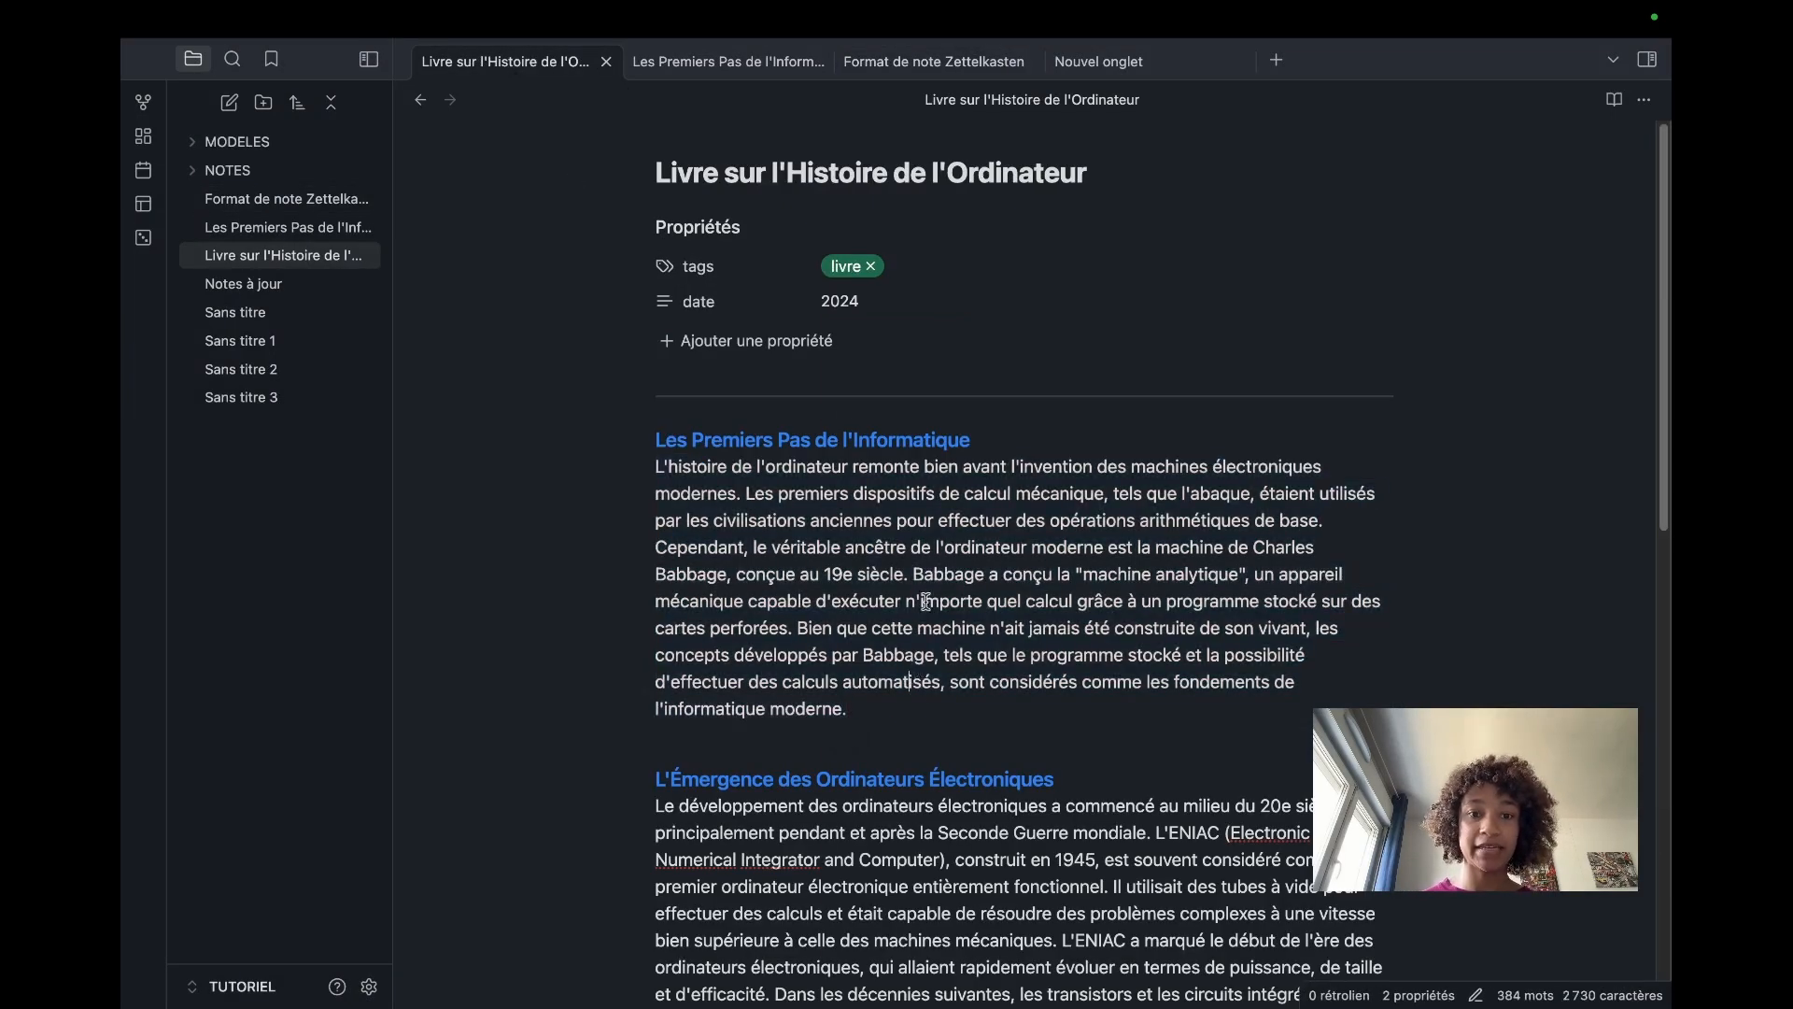
pyautogui.scroll(-3, 926, 560)
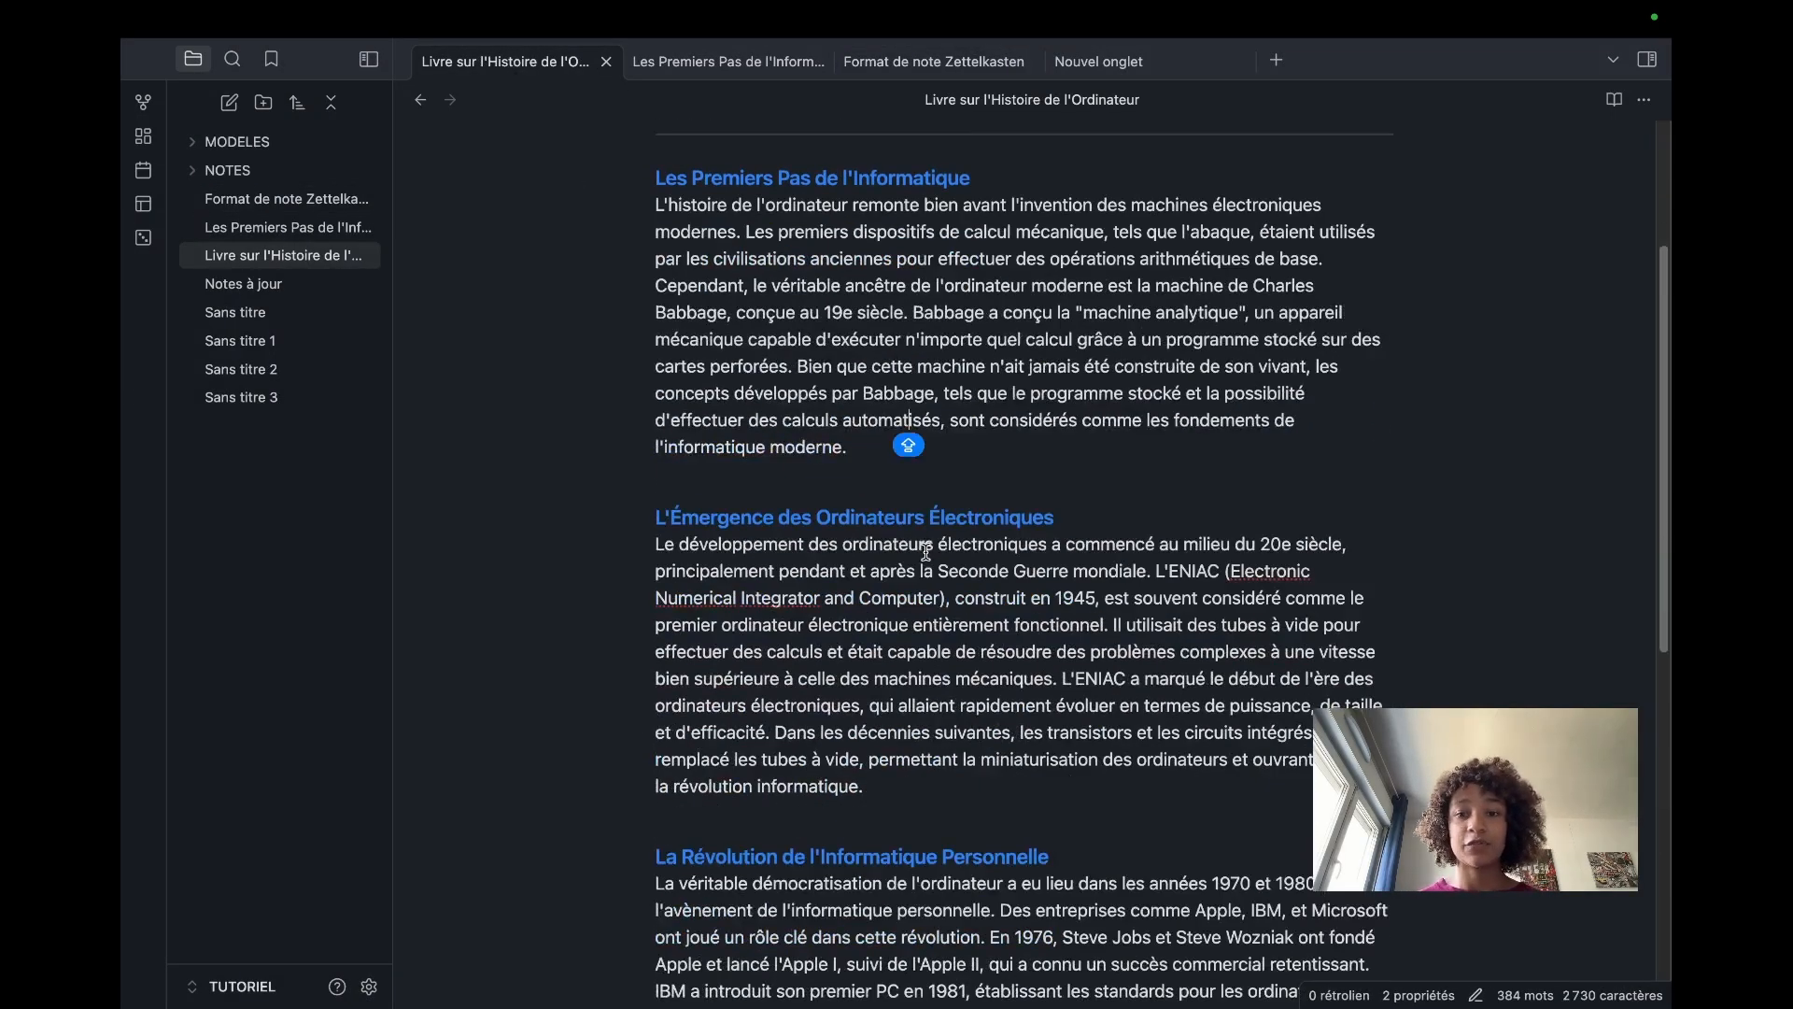
pyautogui.scroll(-1, 926, 551)
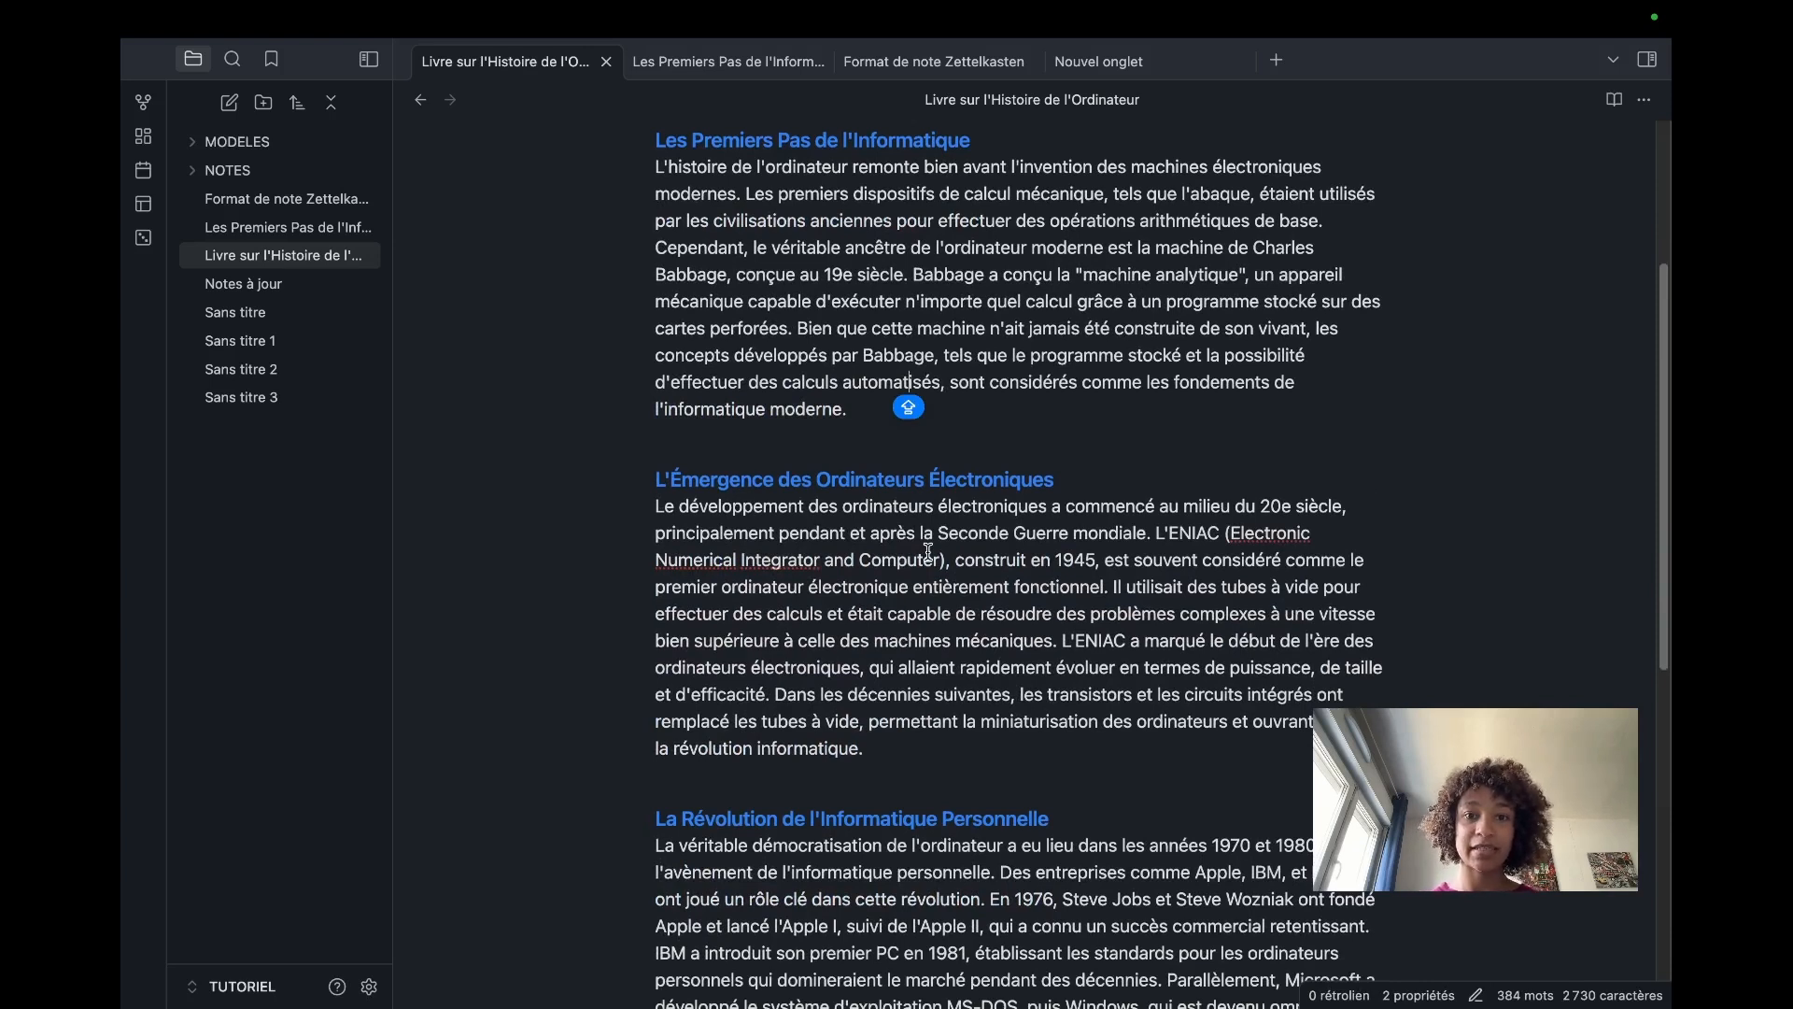
pyautogui.scroll(3, 925, 551)
pyautogui.moveTo(848, 605); pyautogui.dragTo(654, 336)
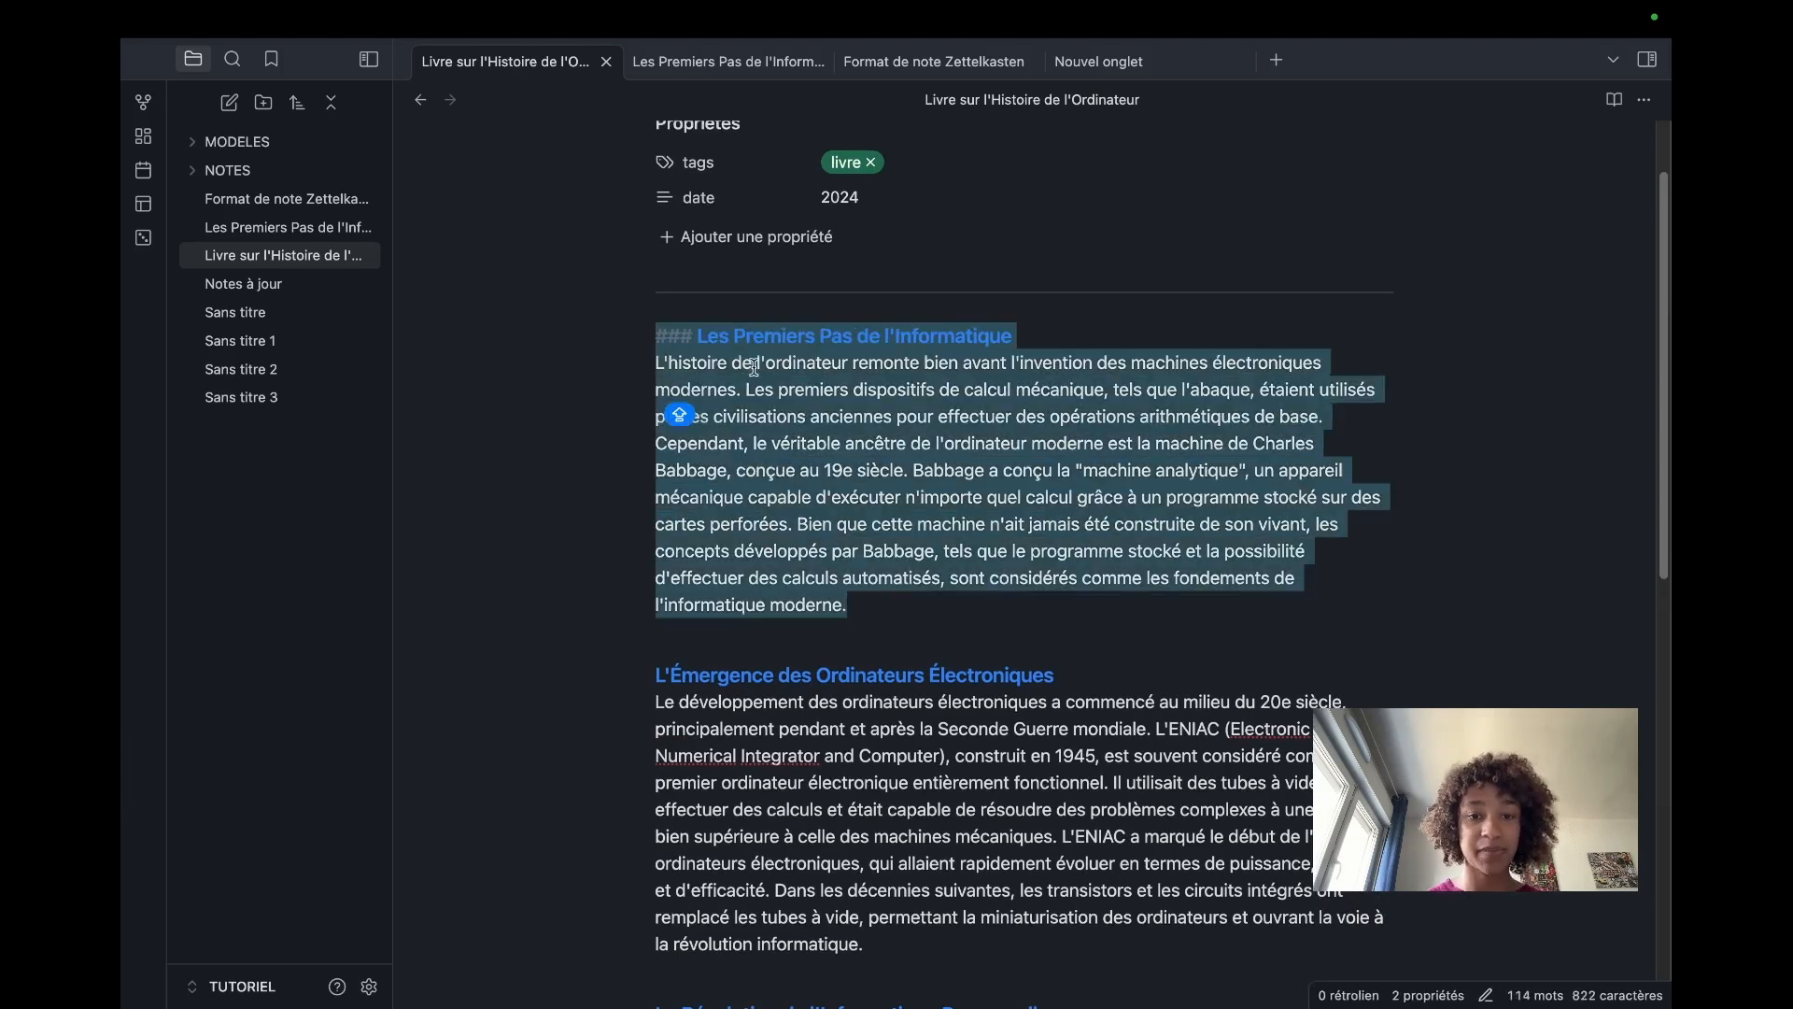
pyautogui.click(665, 355)
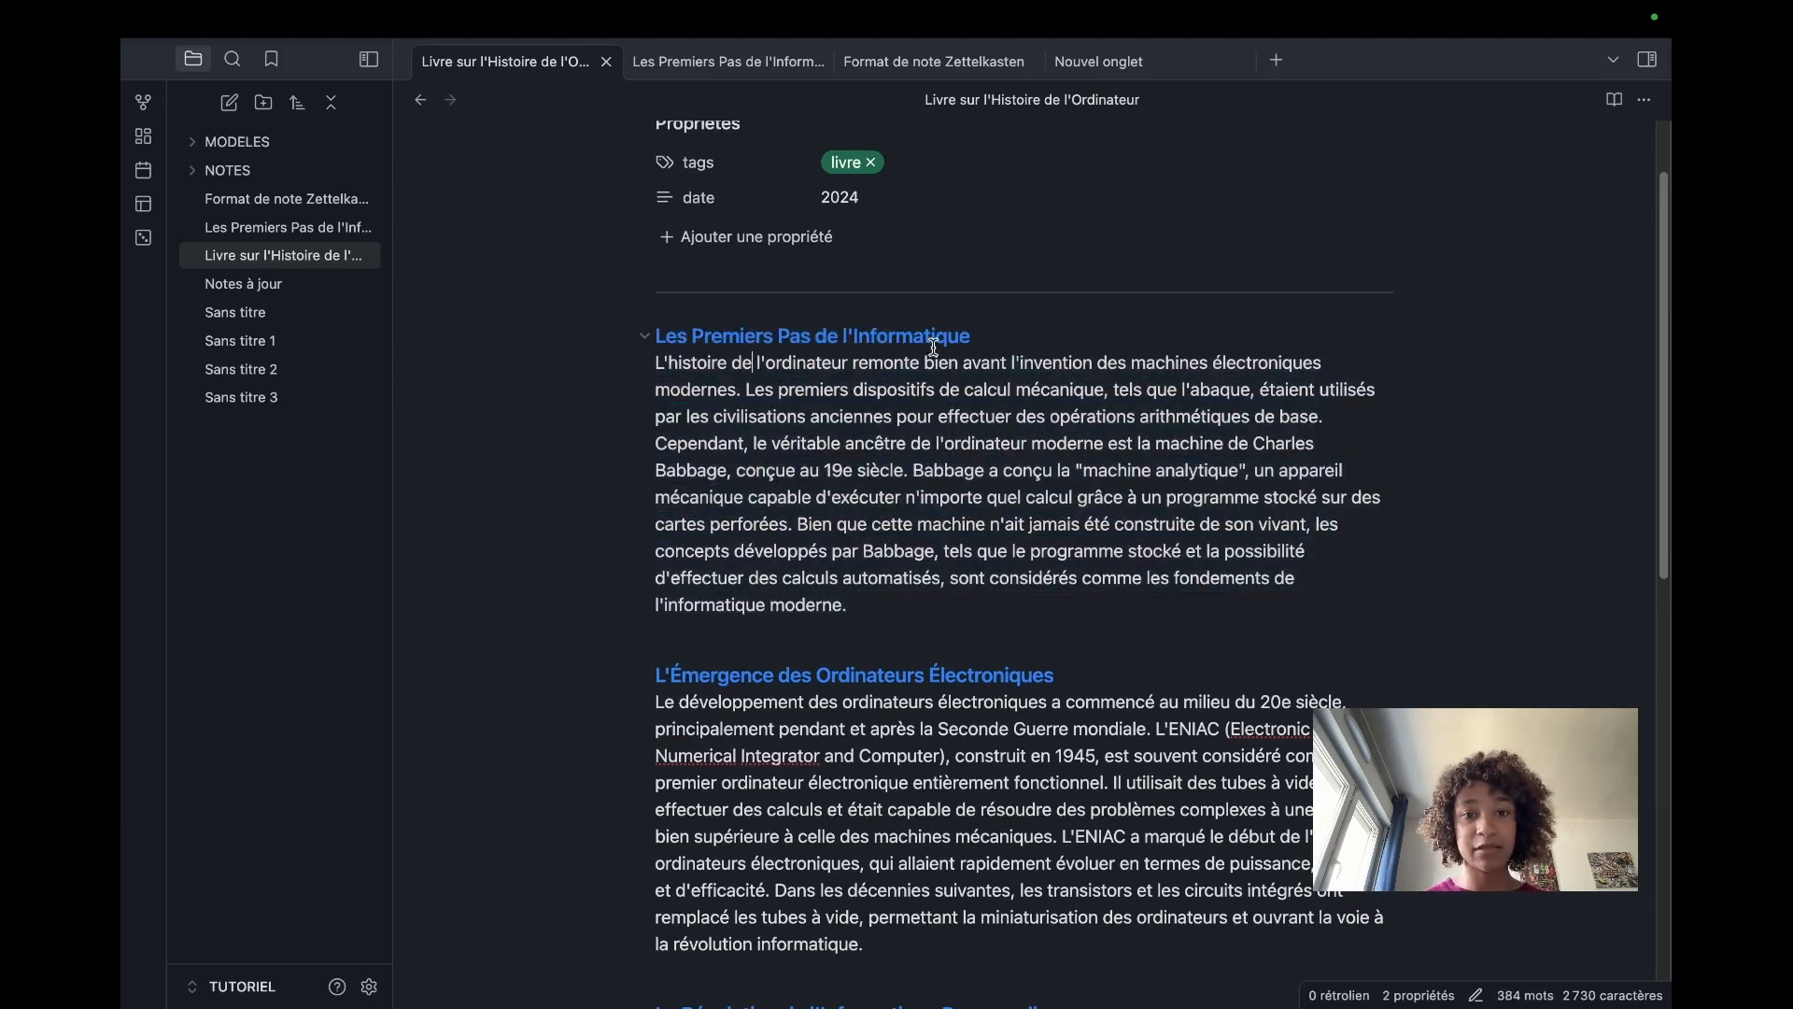
# Step: Try a level 2 heading (##) for "Les Premiers Pas de l'Informatique" and return it to level 3 (###)
pyautogui.doubleClick(695, 337)
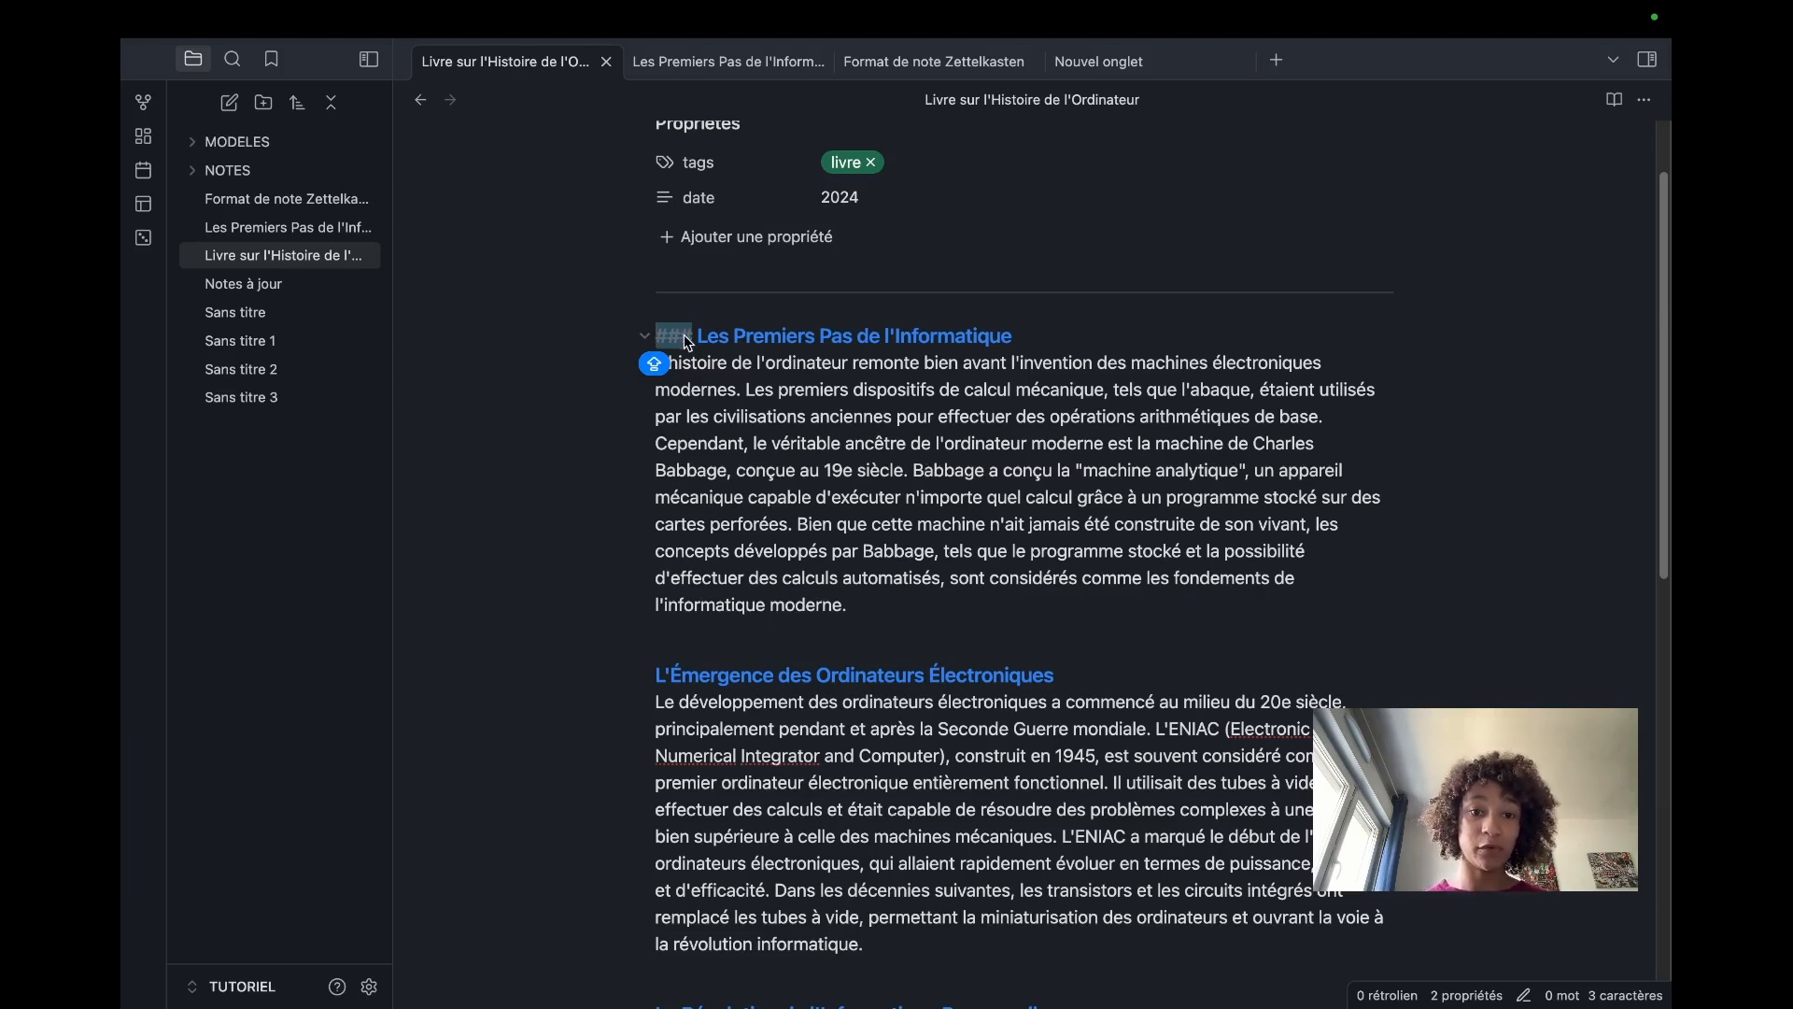
pyautogui.write('##')
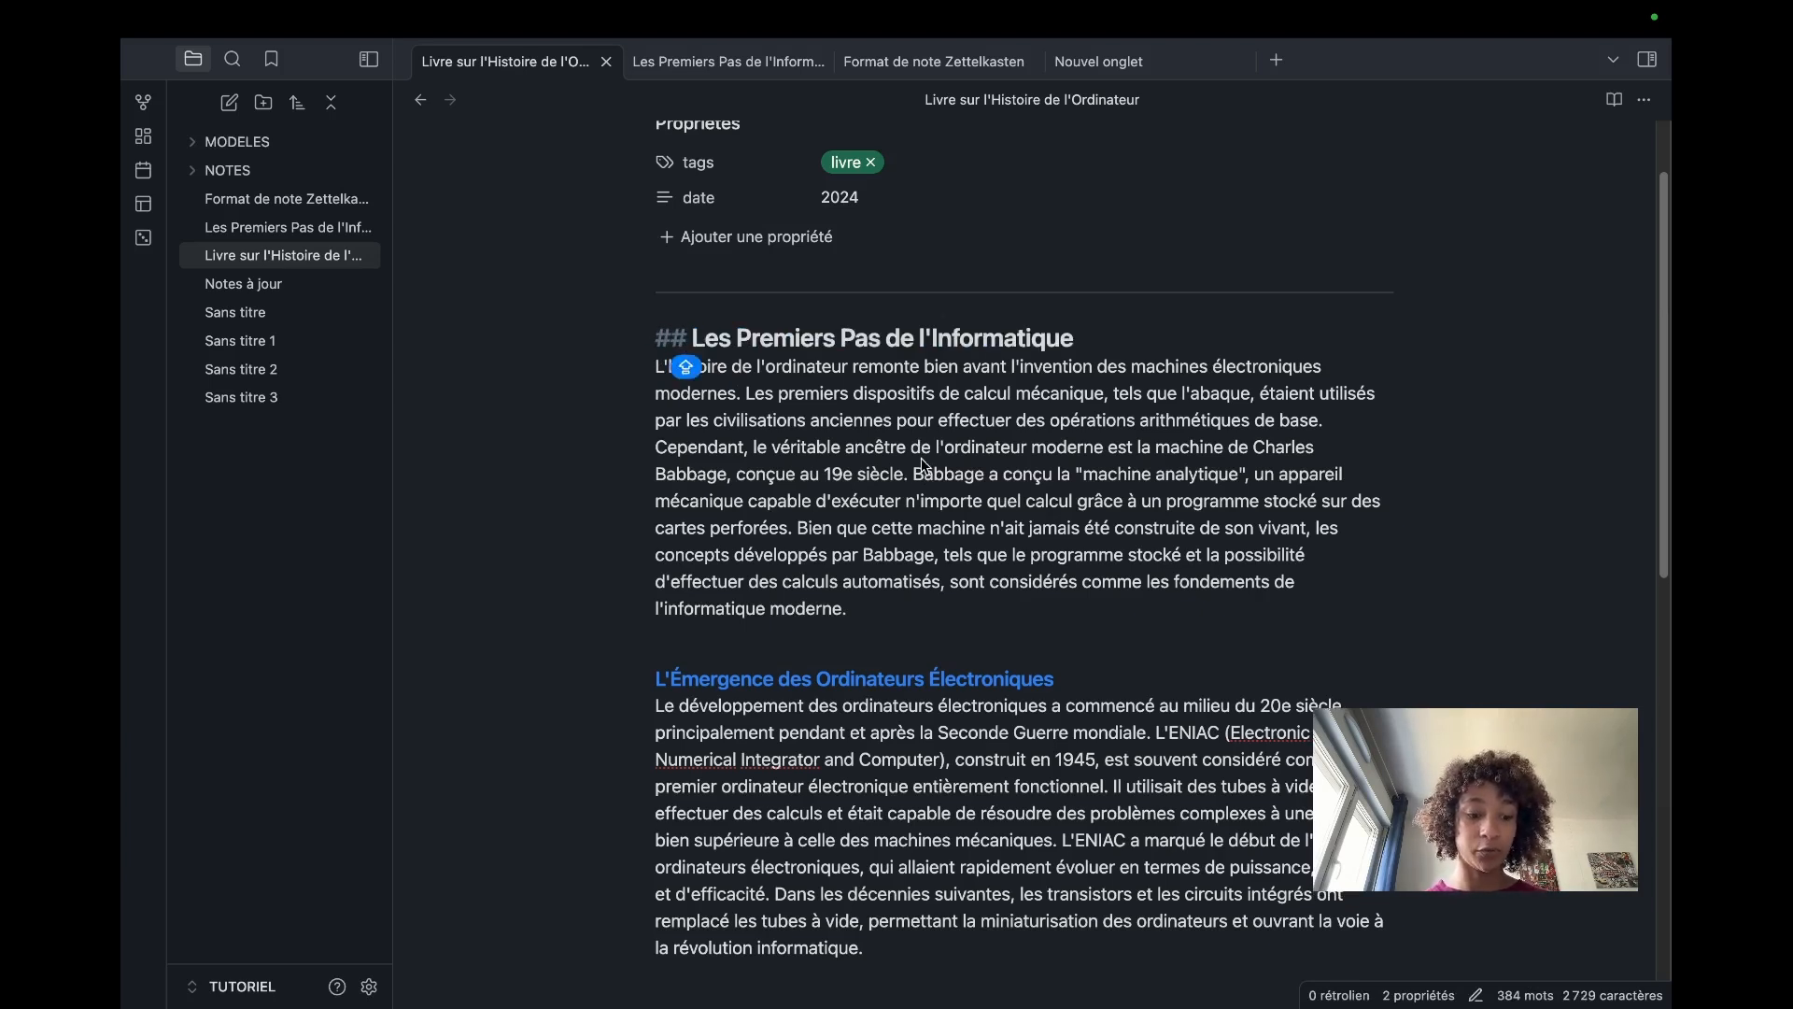
pyautogui.write('#')
# Step: Examine the first section's paragraph and the headings "Les Premiers Pas de l'Informatique" and "L'Émergence des Ordinateurs Électroniques" in the book note
pyautogui.scroll(-5, 930, 612)
pyautogui.scroll(6, 930, 612)
pyautogui.moveTo(848, 708); pyautogui.dragTo(637, 467)
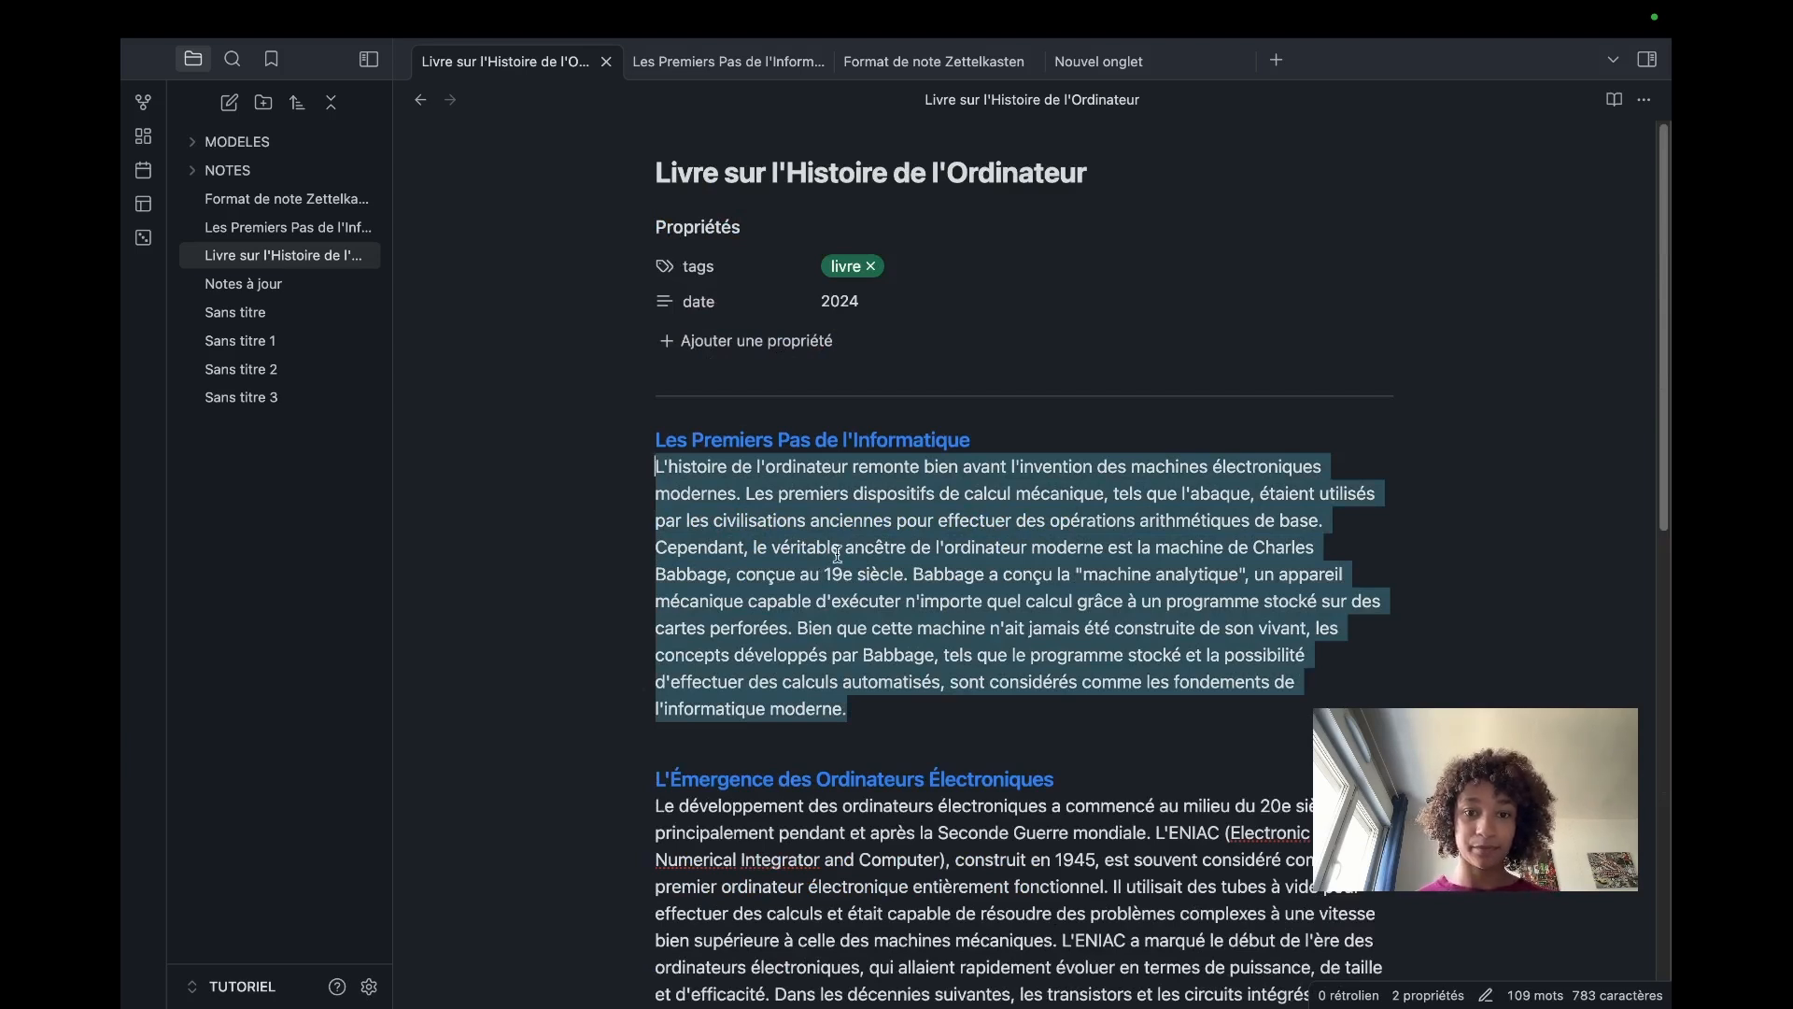
pyautogui.moveTo(986, 452); pyautogui.dragTo(651, 447)
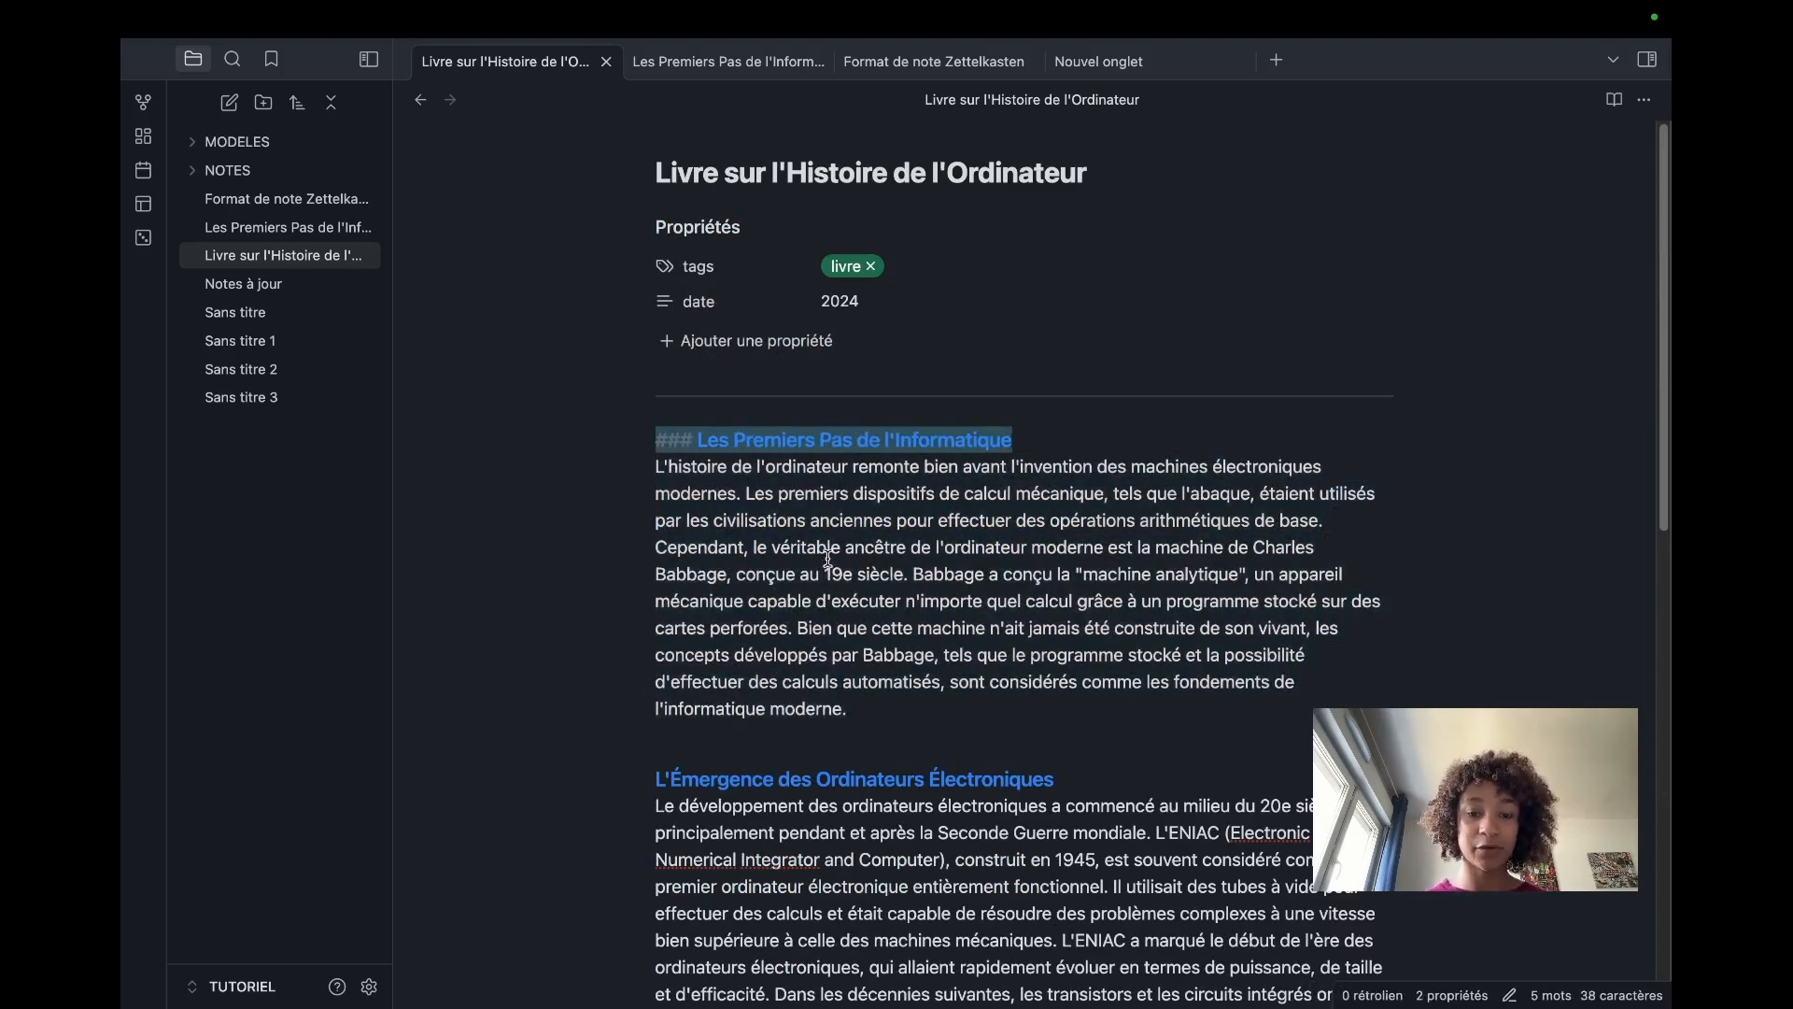
pyautogui.moveTo(1055, 781); pyautogui.dragTo(642, 789)
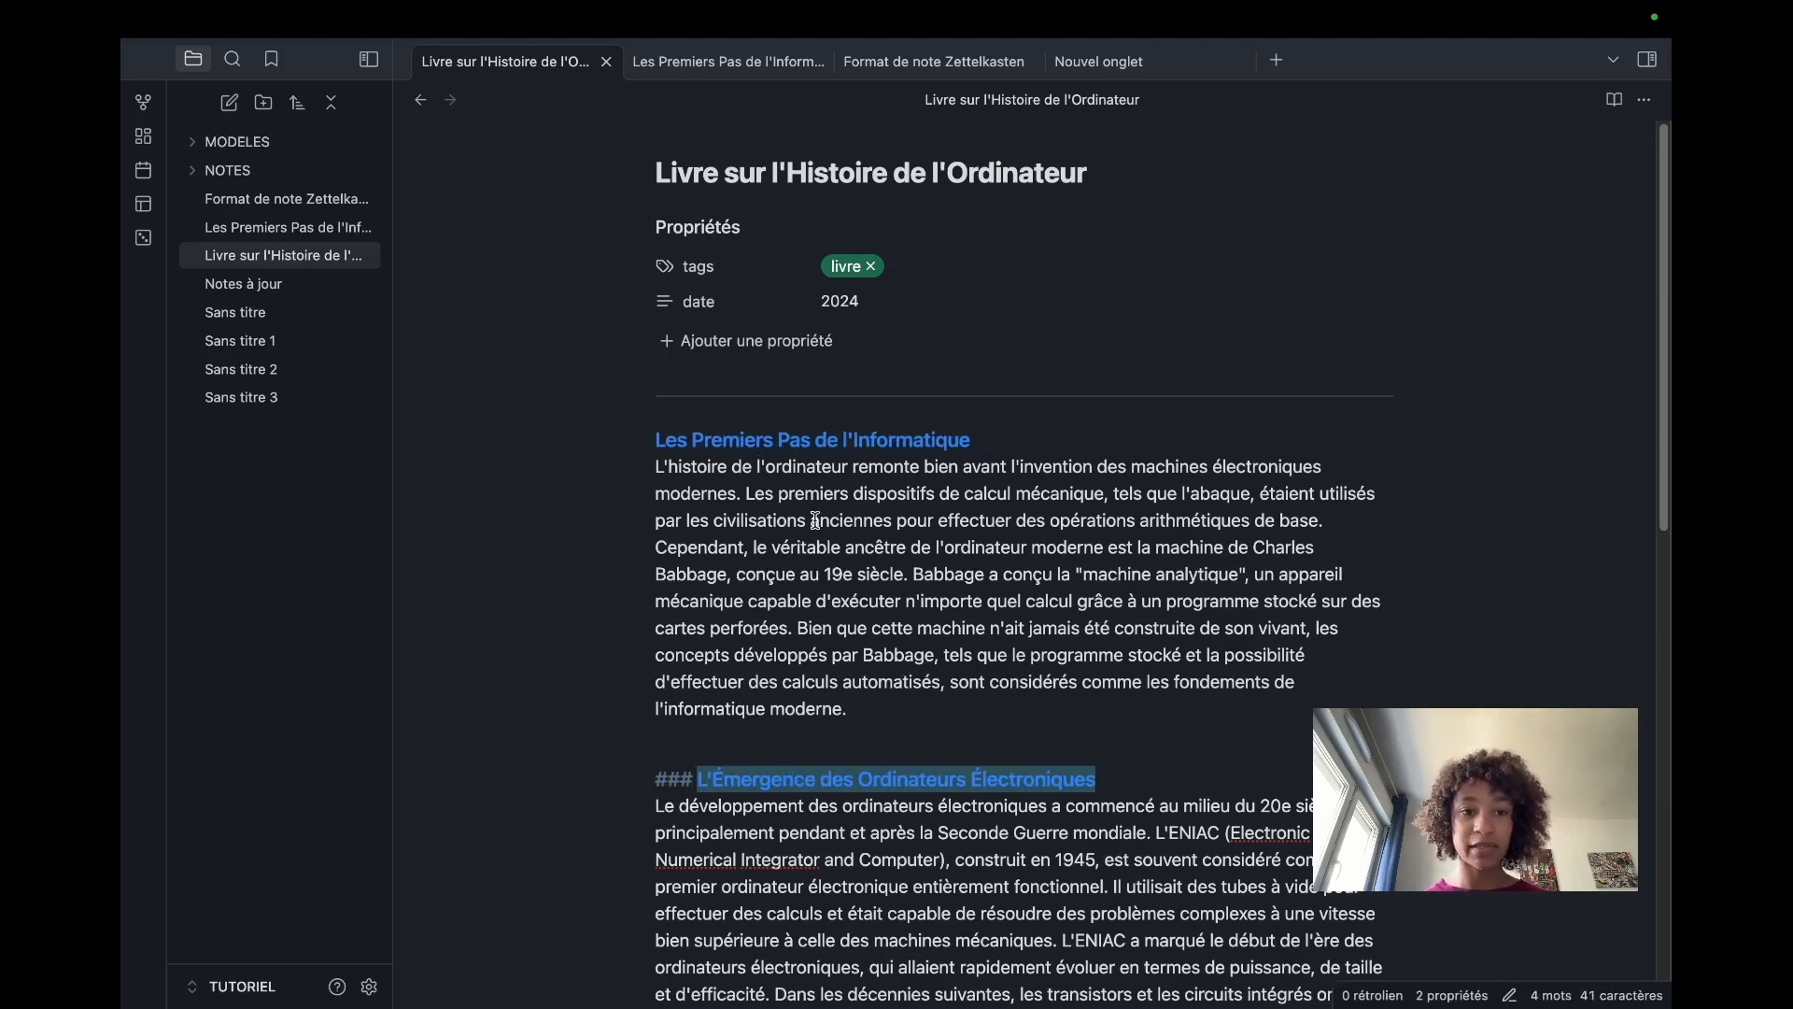
# Step: Add a level 4 heading (####) reading "4" below the paragraph of "Les Premiers Pas de l'Informatique", followed by a blank line
pyautogui.click(877, 710)
pyautogui.press('Return')
pyautogui.press('Return')
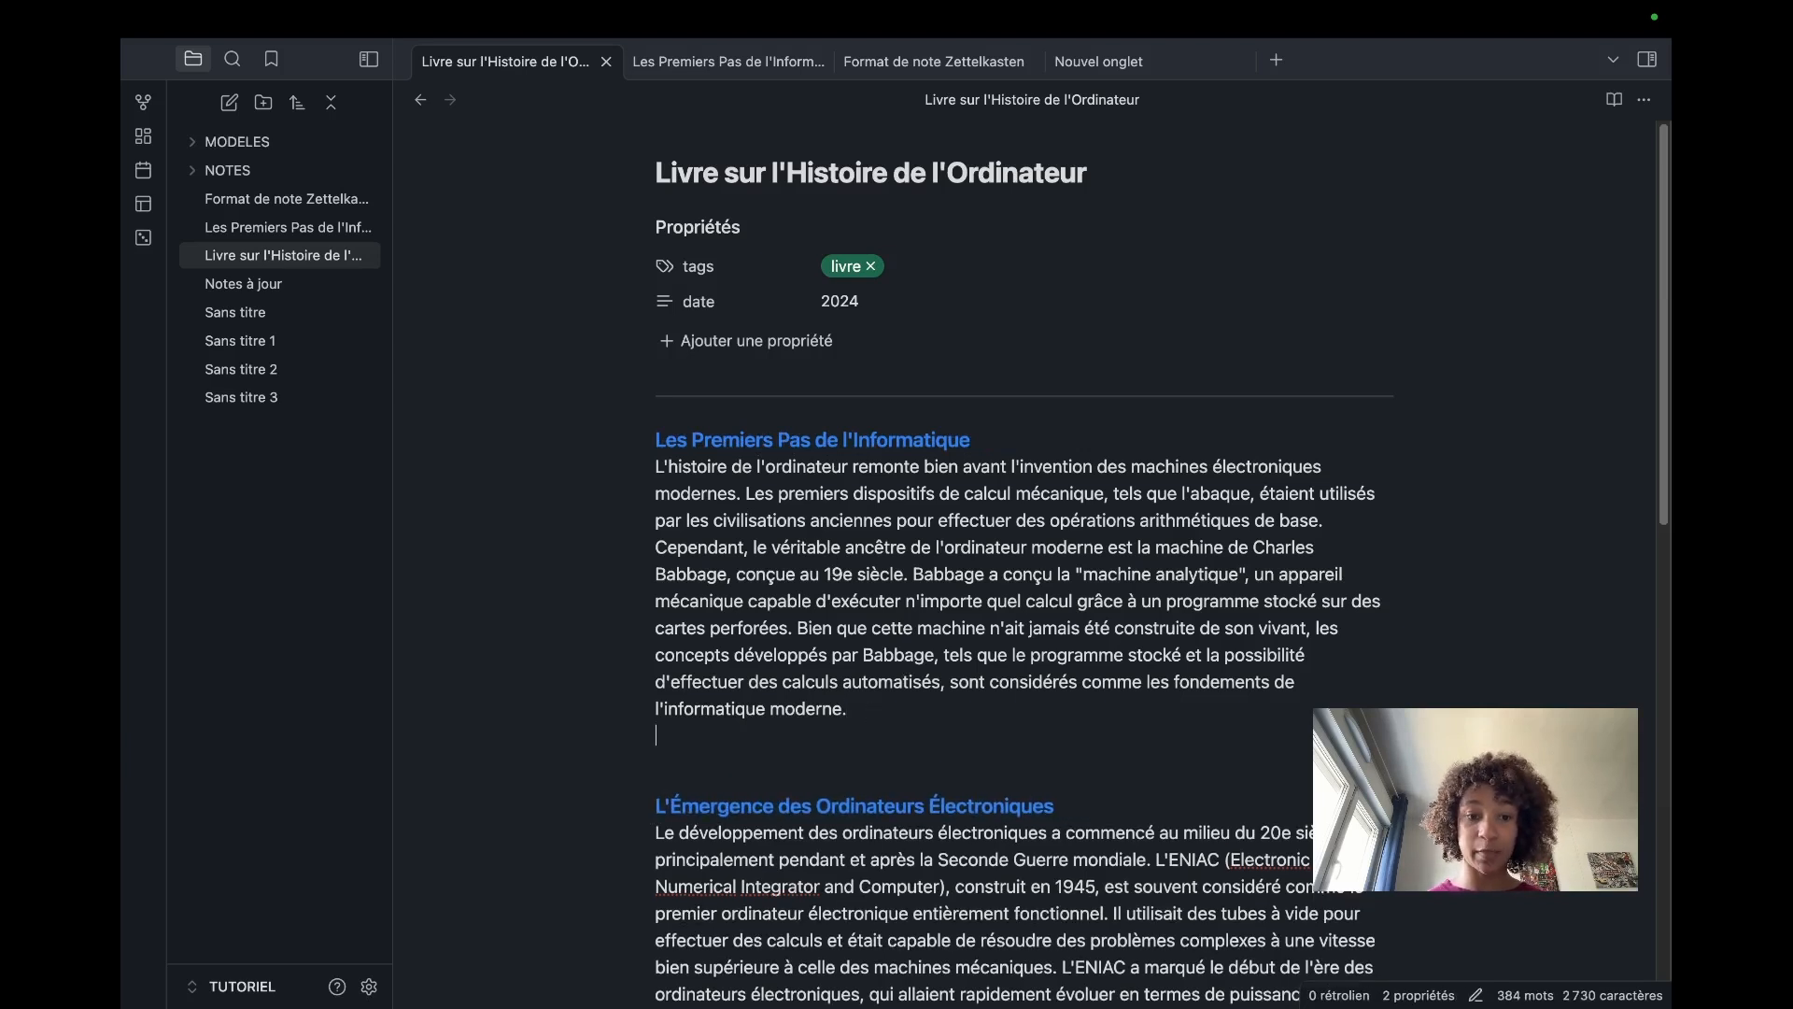
pyautogui.write('####')
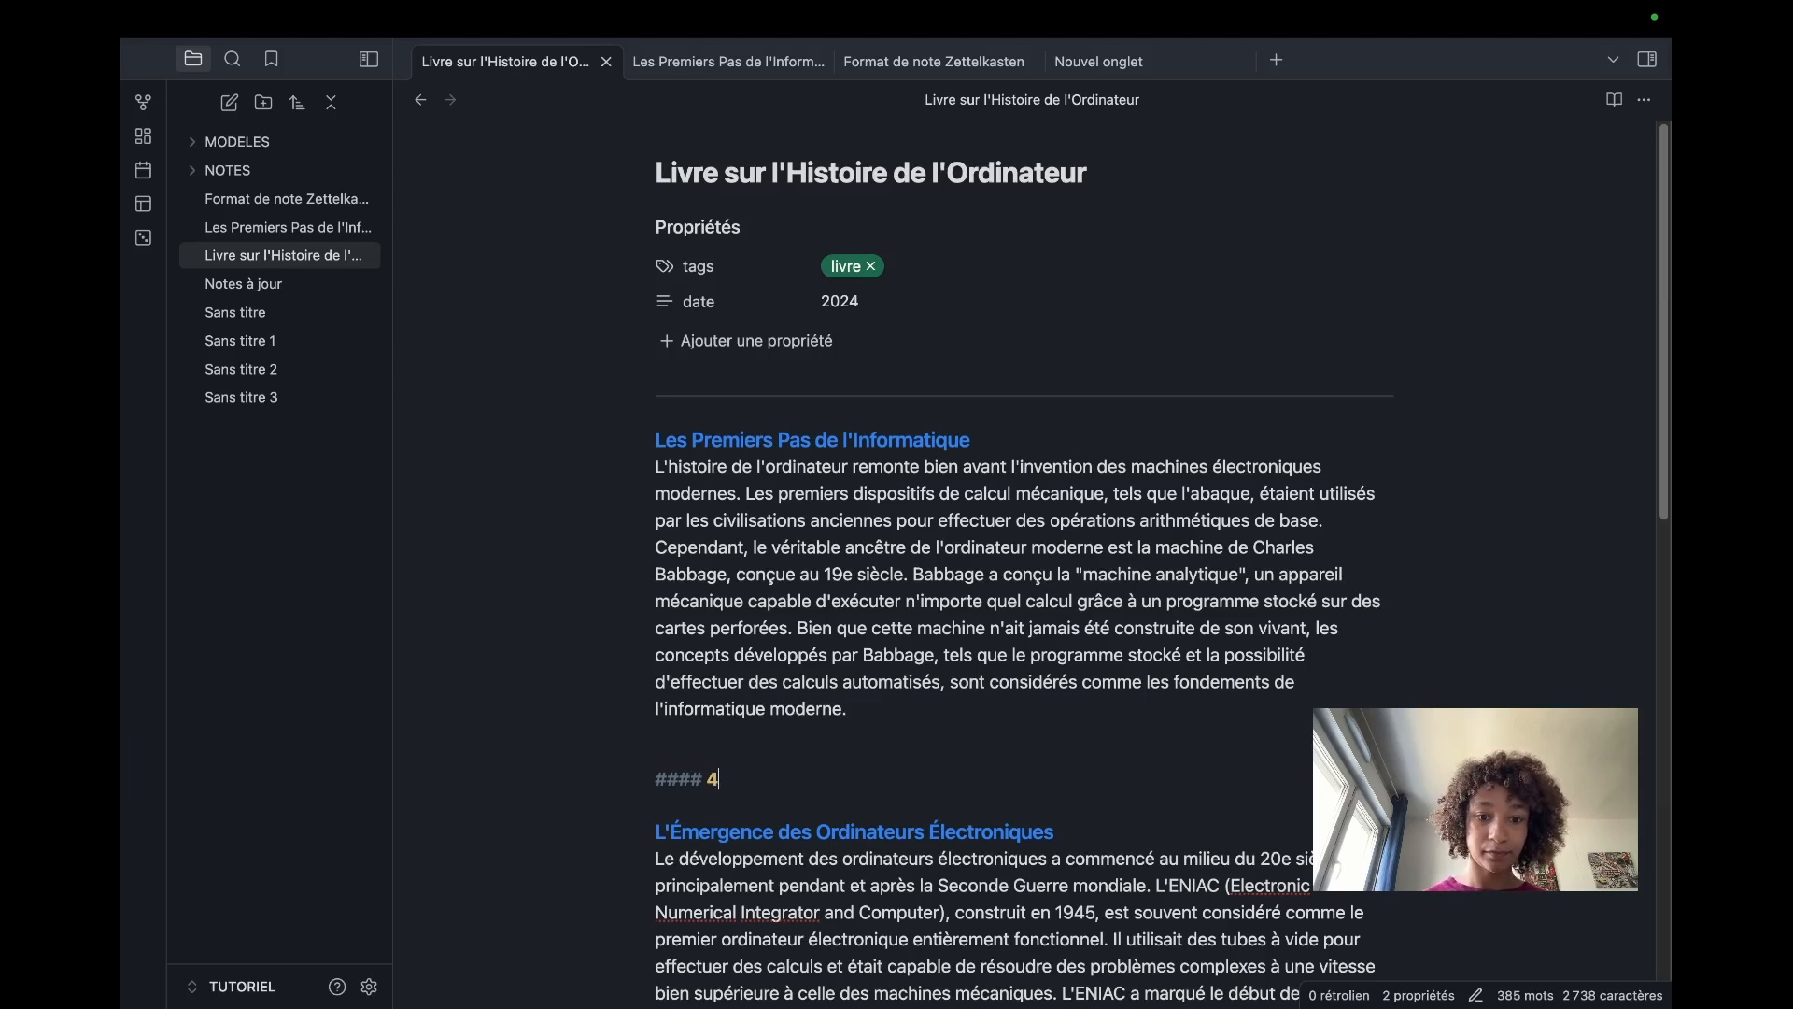
pyautogui.write(' 4')
pyautogui.press('Return')
# Step: Check the heading level of "Les Premiers Pas de l'Informatique" and change the "4" heading to the same level 3 (###)
pyautogui.click(716, 442)
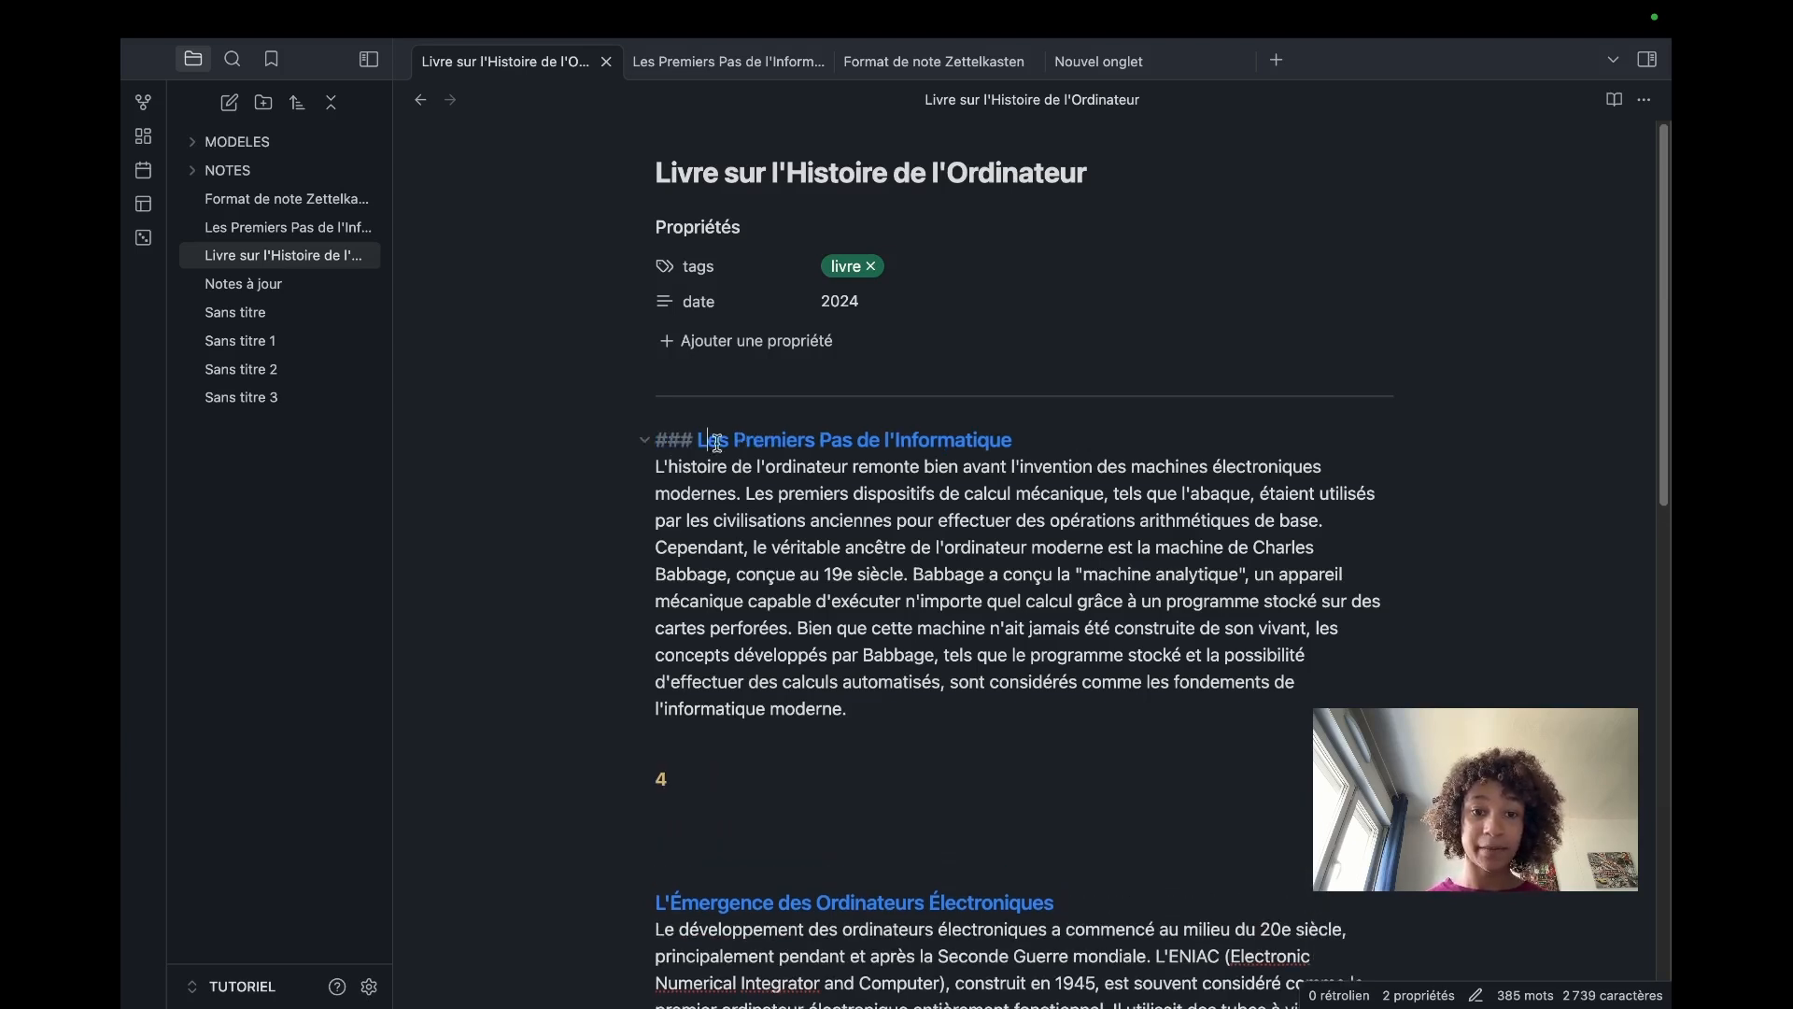
pyautogui.moveTo(1013, 440); pyautogui.dragTo(656, 440)
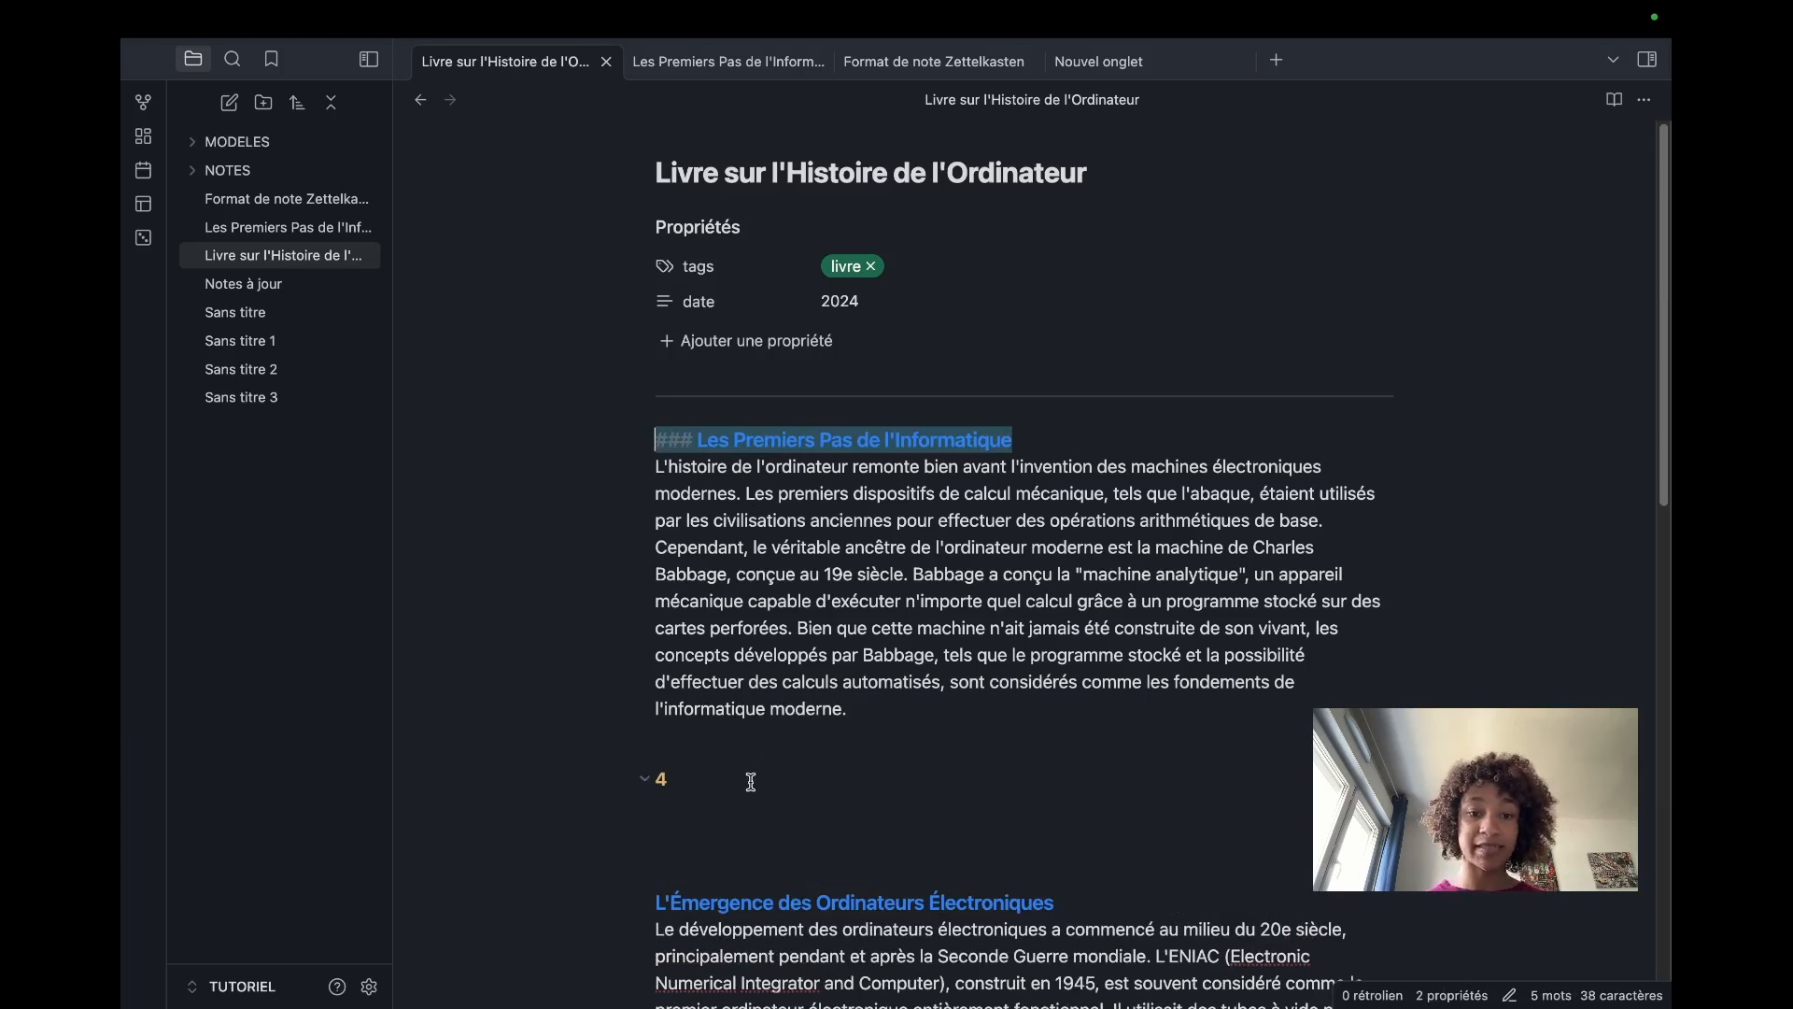
pyautogui.scroll(-1, 750, 780)
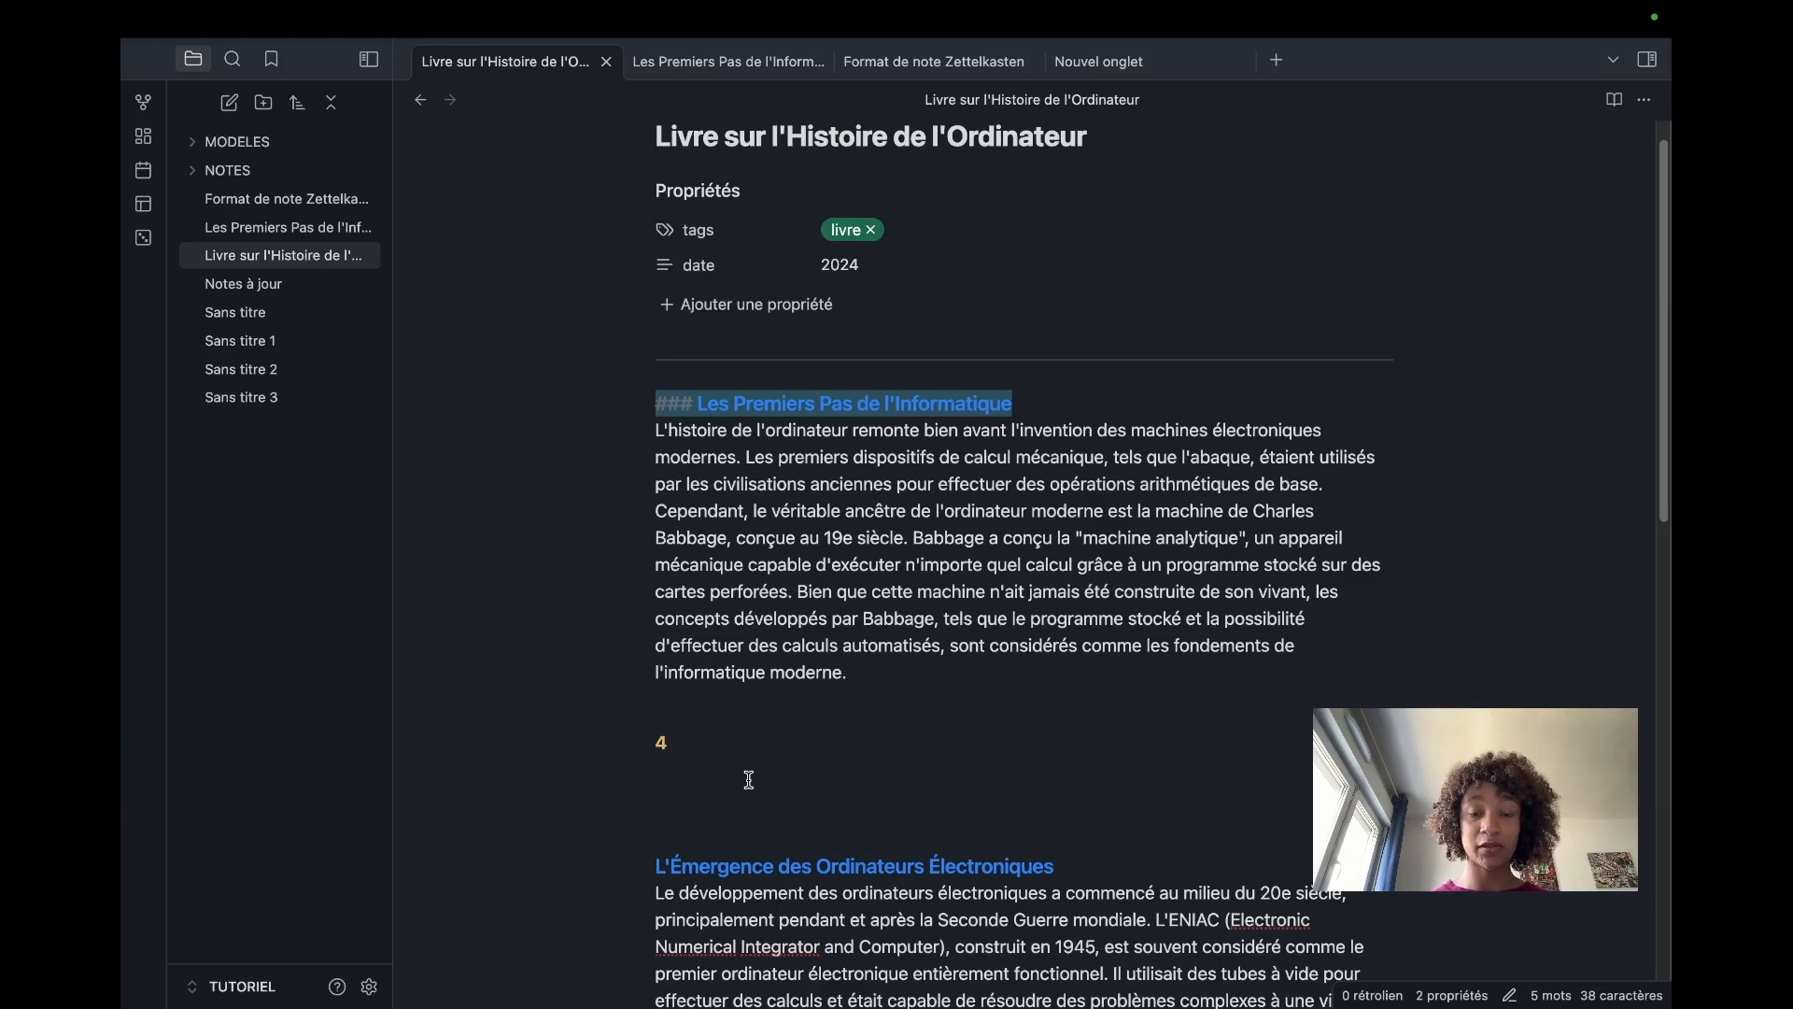
pyautogui.click(710, 744)
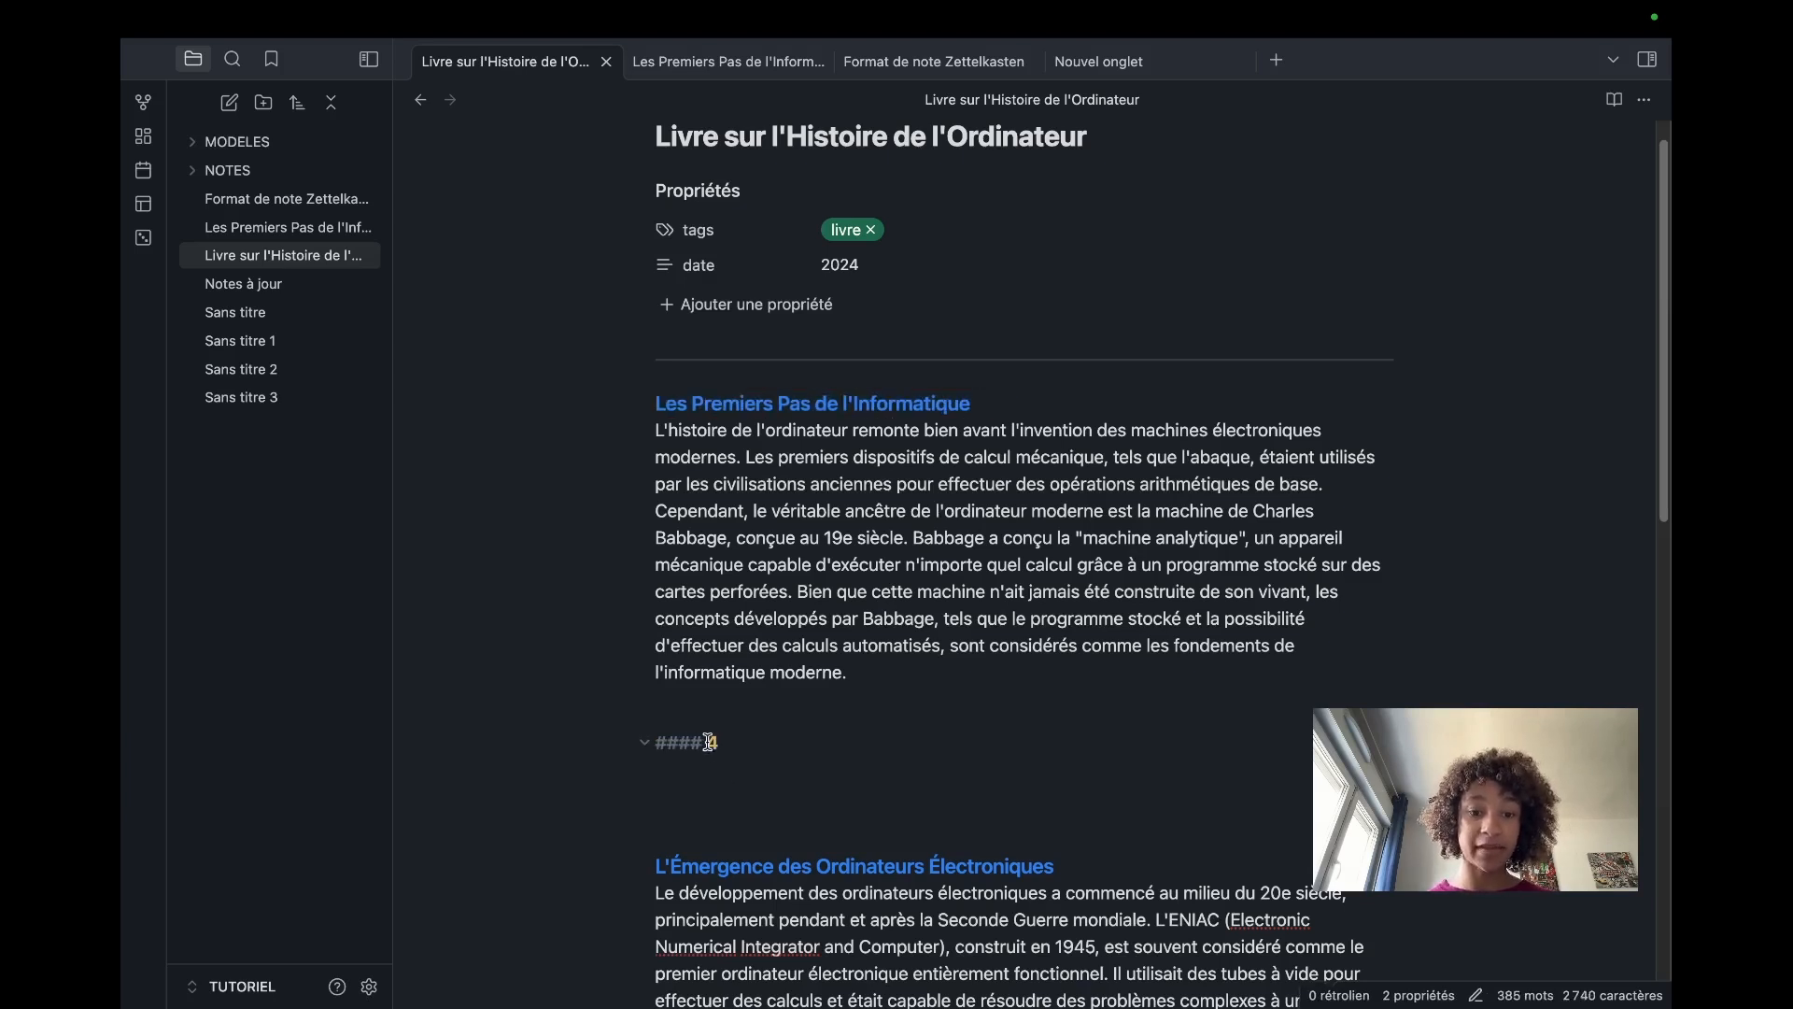
pyautogui.press('BackSpace')
pyautogui.press('BackSpace')
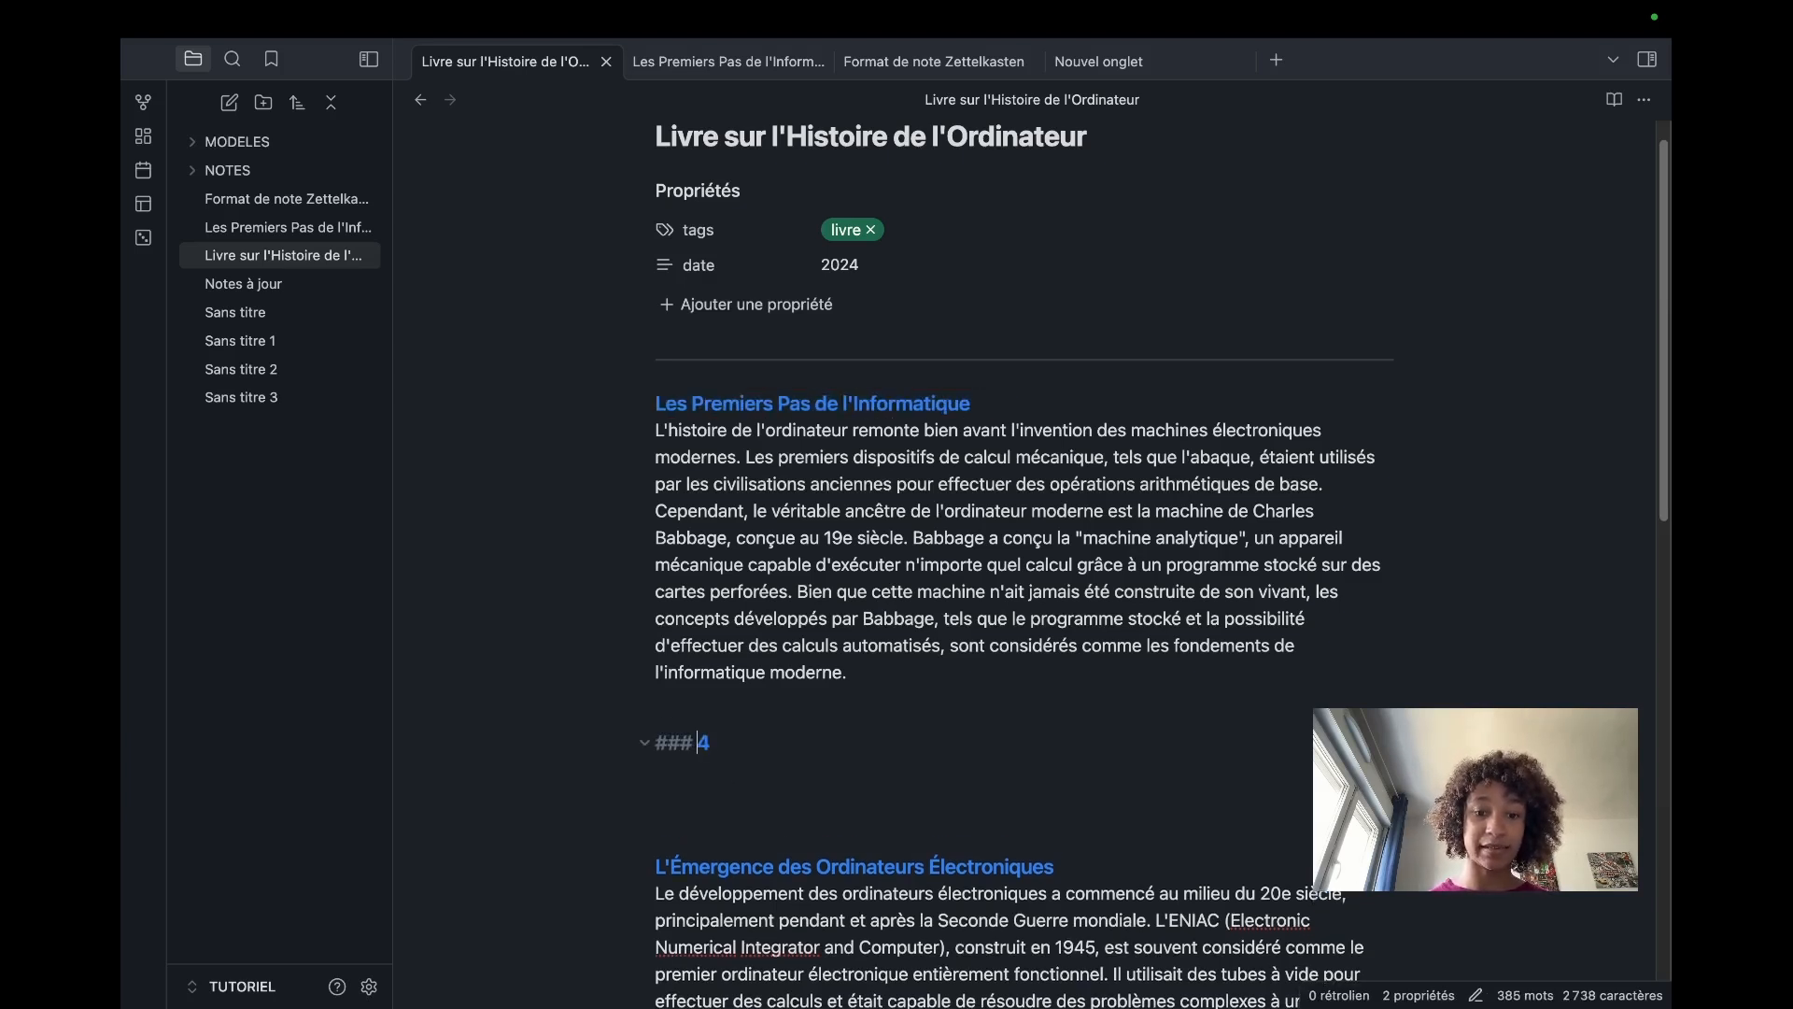
# Step: Try level 2 (##) for the "4" heading and delete that heading with the extra blank lines below the first section's paragraph
pyautogui.press('BackSpace')
pyautogui.press('BackSpace')
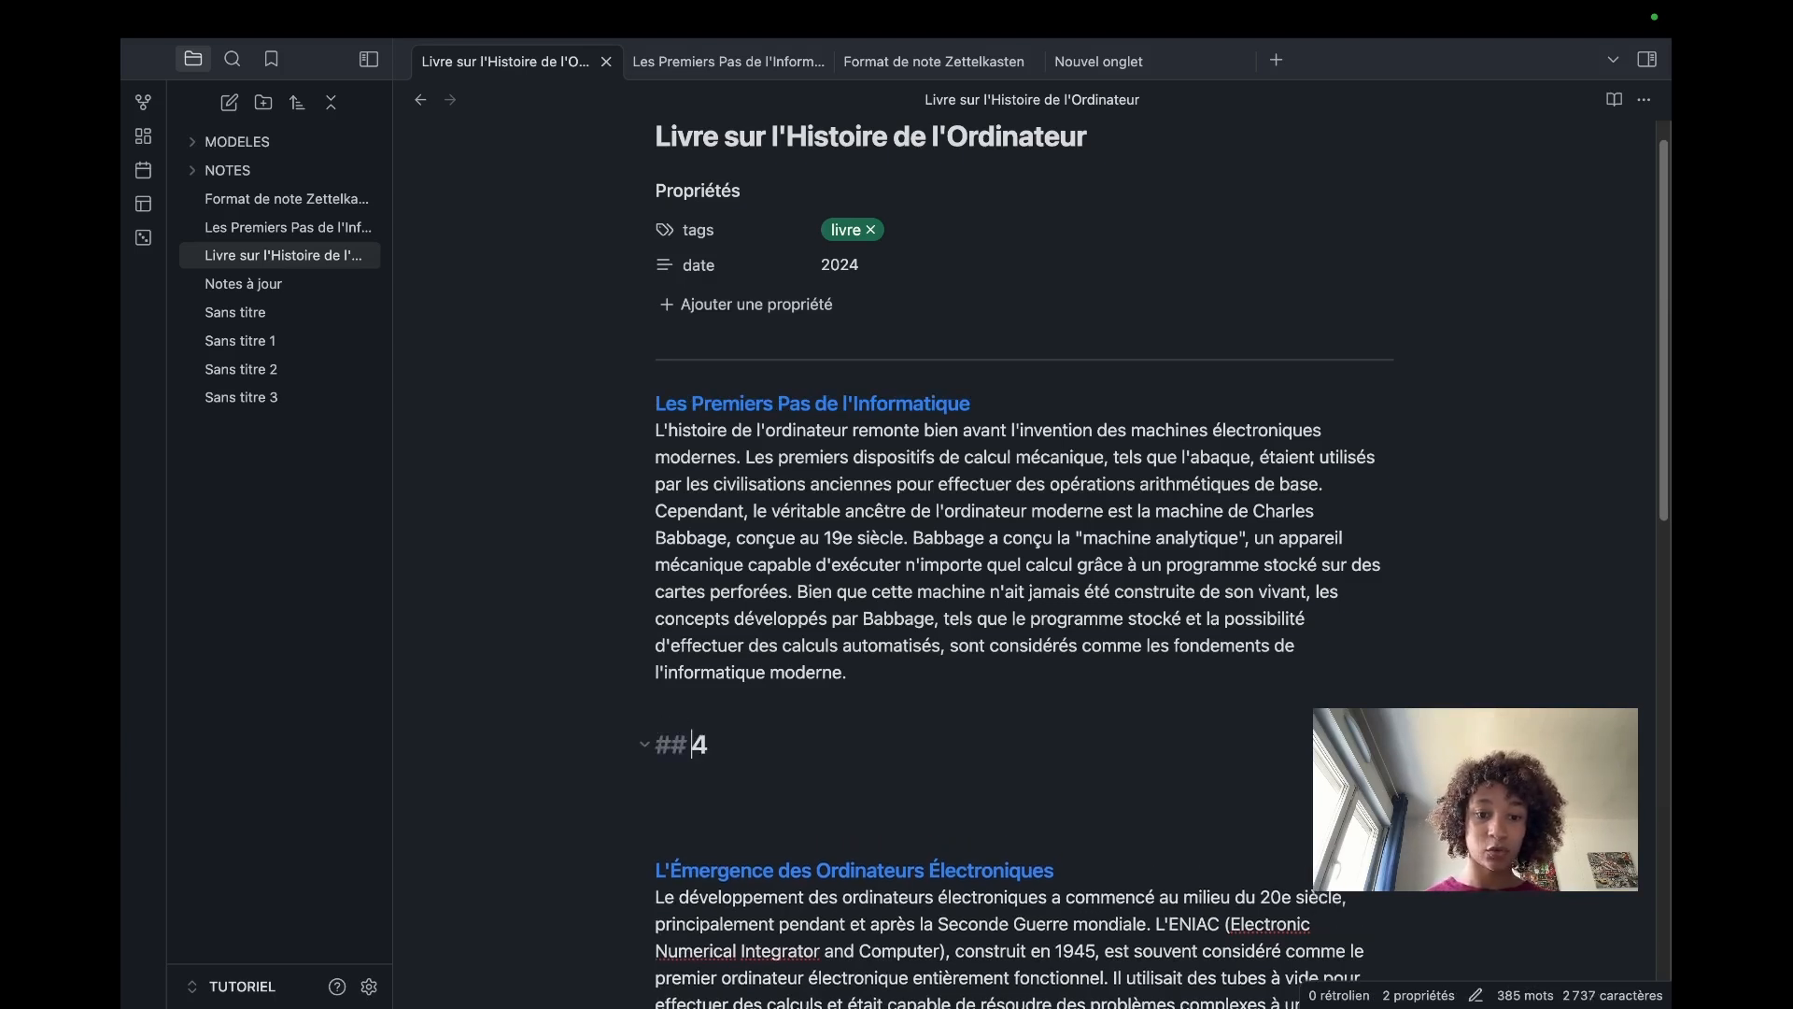
pyautogui.moveTo(730, 747); pyautogui.dragTo(643, 745)
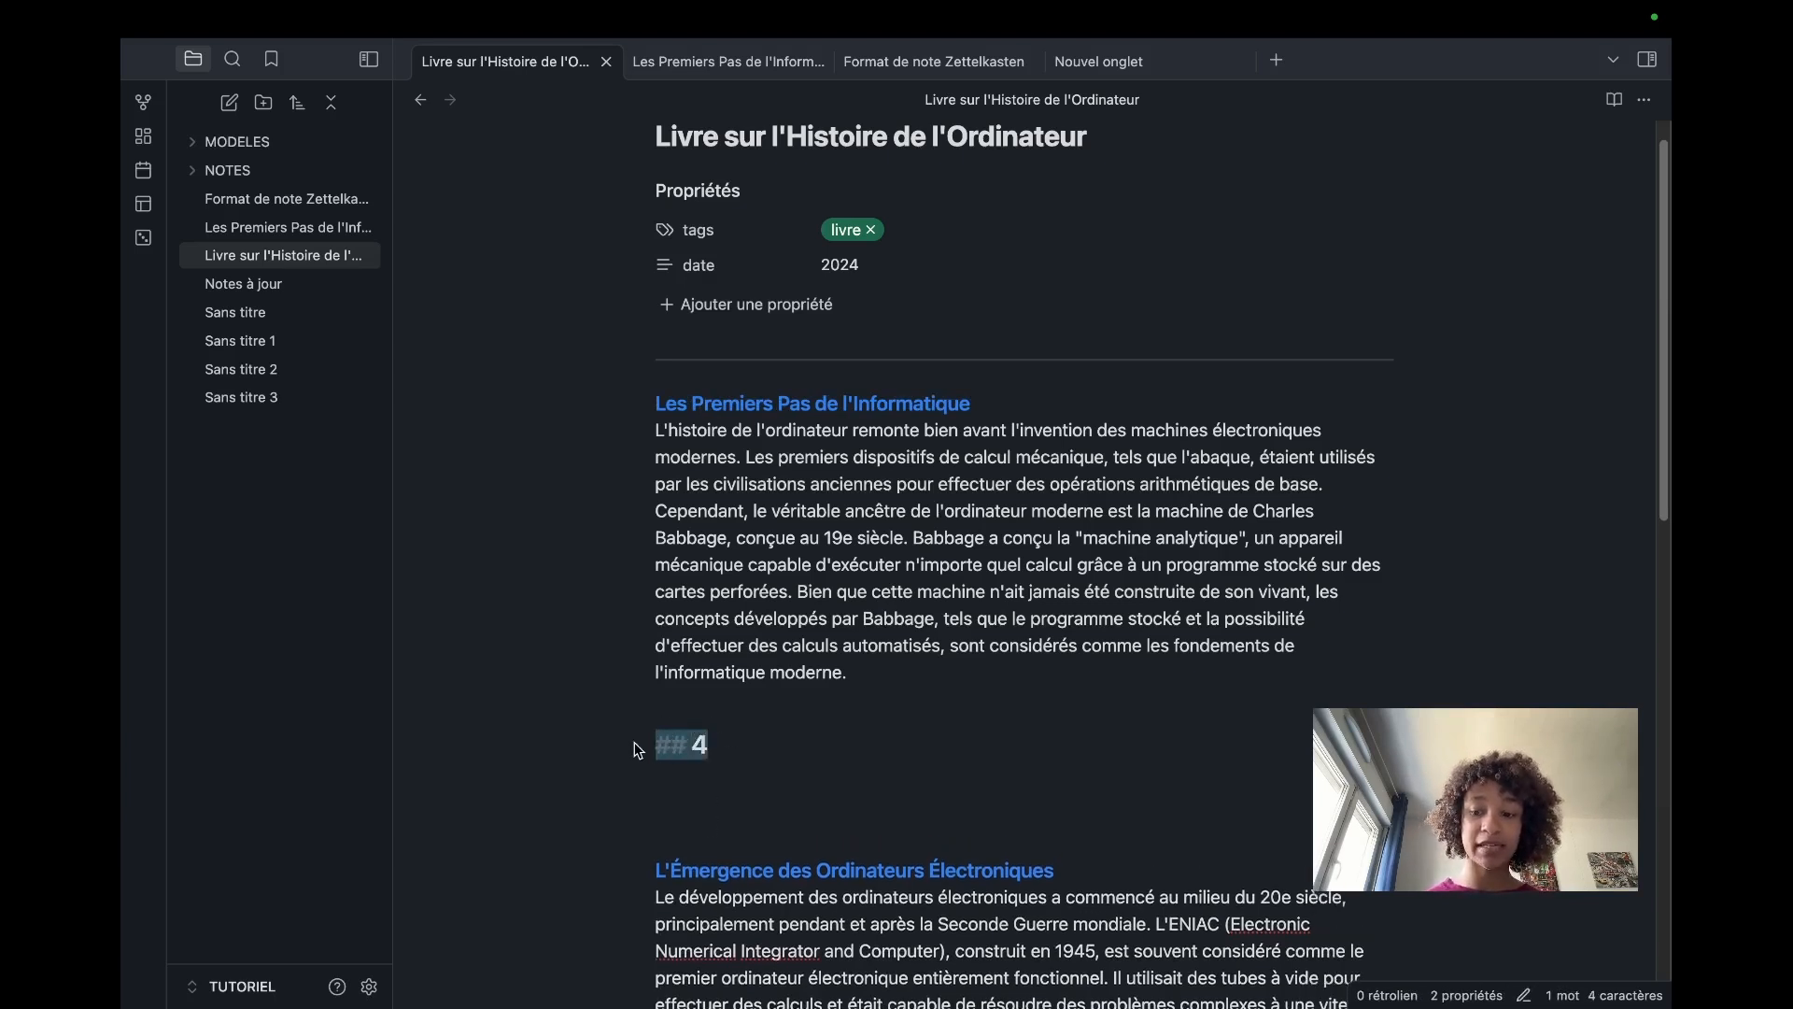
pyautogui.press('BackSpace')
pyautogui.press('BackSpace')
pyautogui.click(660, 735)
pyautogui.press('BackSpace')
pyautogui.press('BackSpace')
pyautogui.press('BackSpace')
pyautogui.scroll(1, 878, 570)
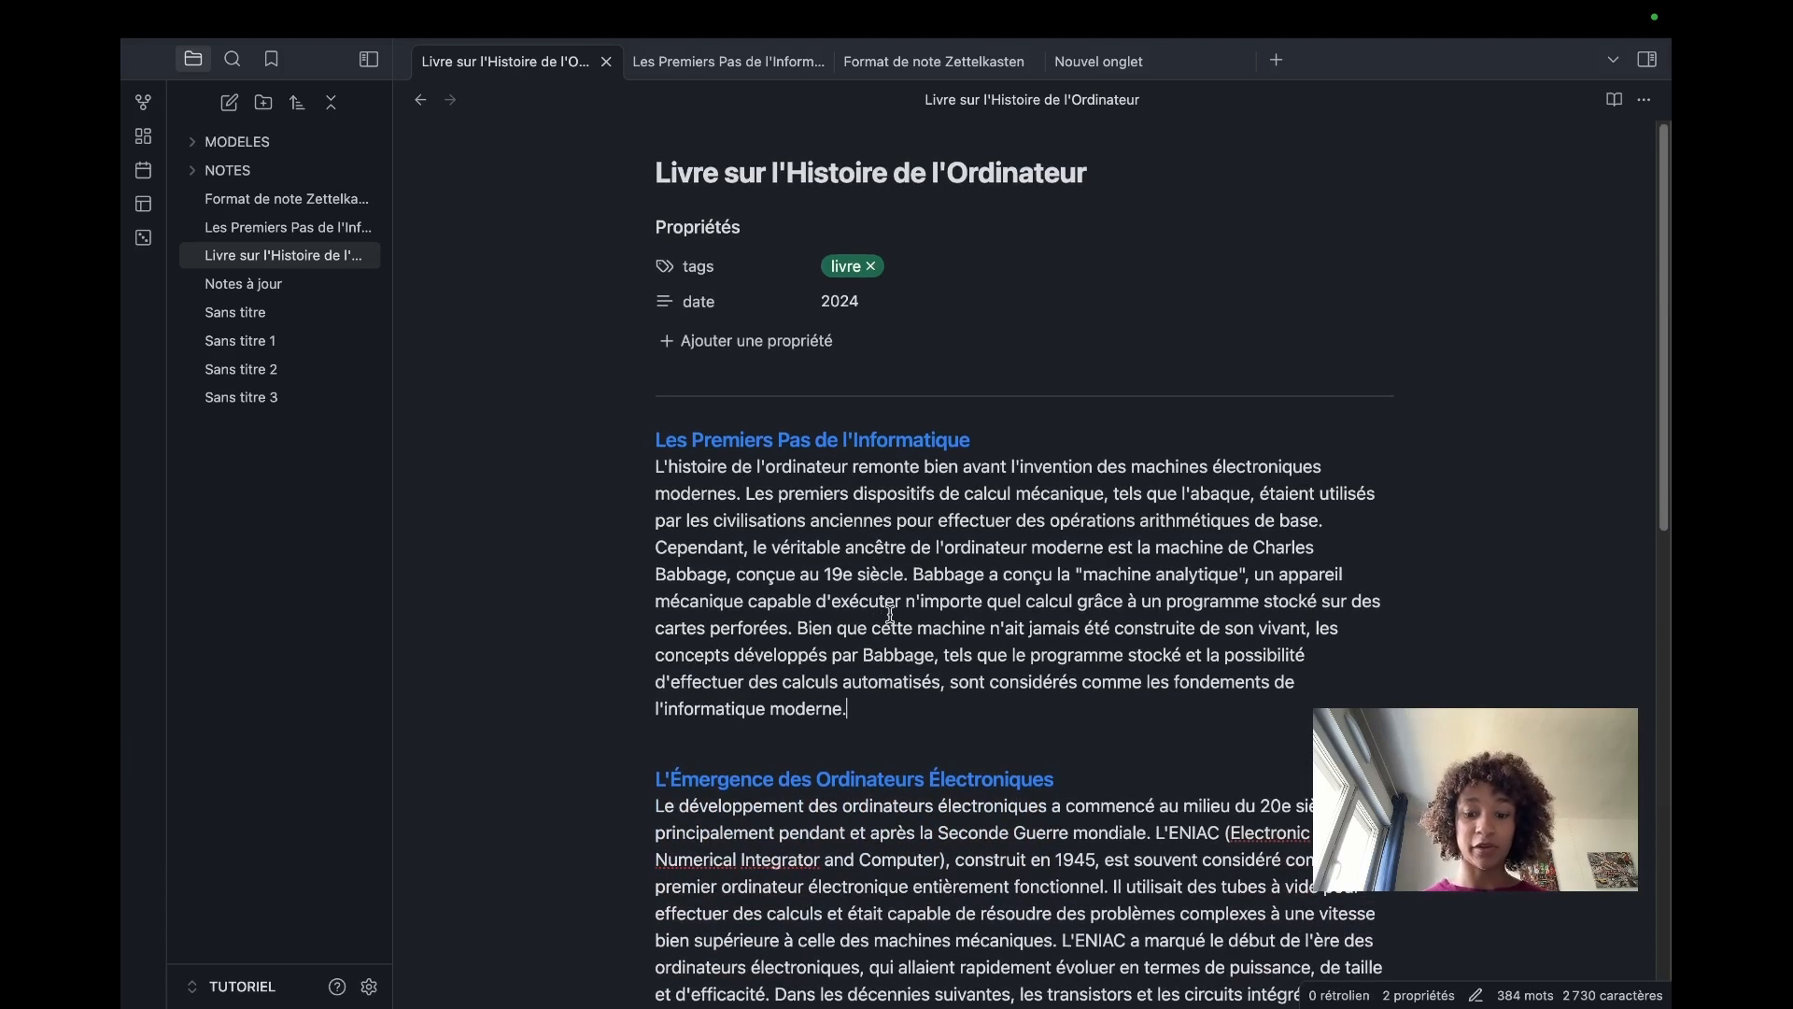
# Step: Split the book note into separate notes at its level 3 headings with Note Refactor's "Split note by headings - H3" command
pyautogui.press('super+p')
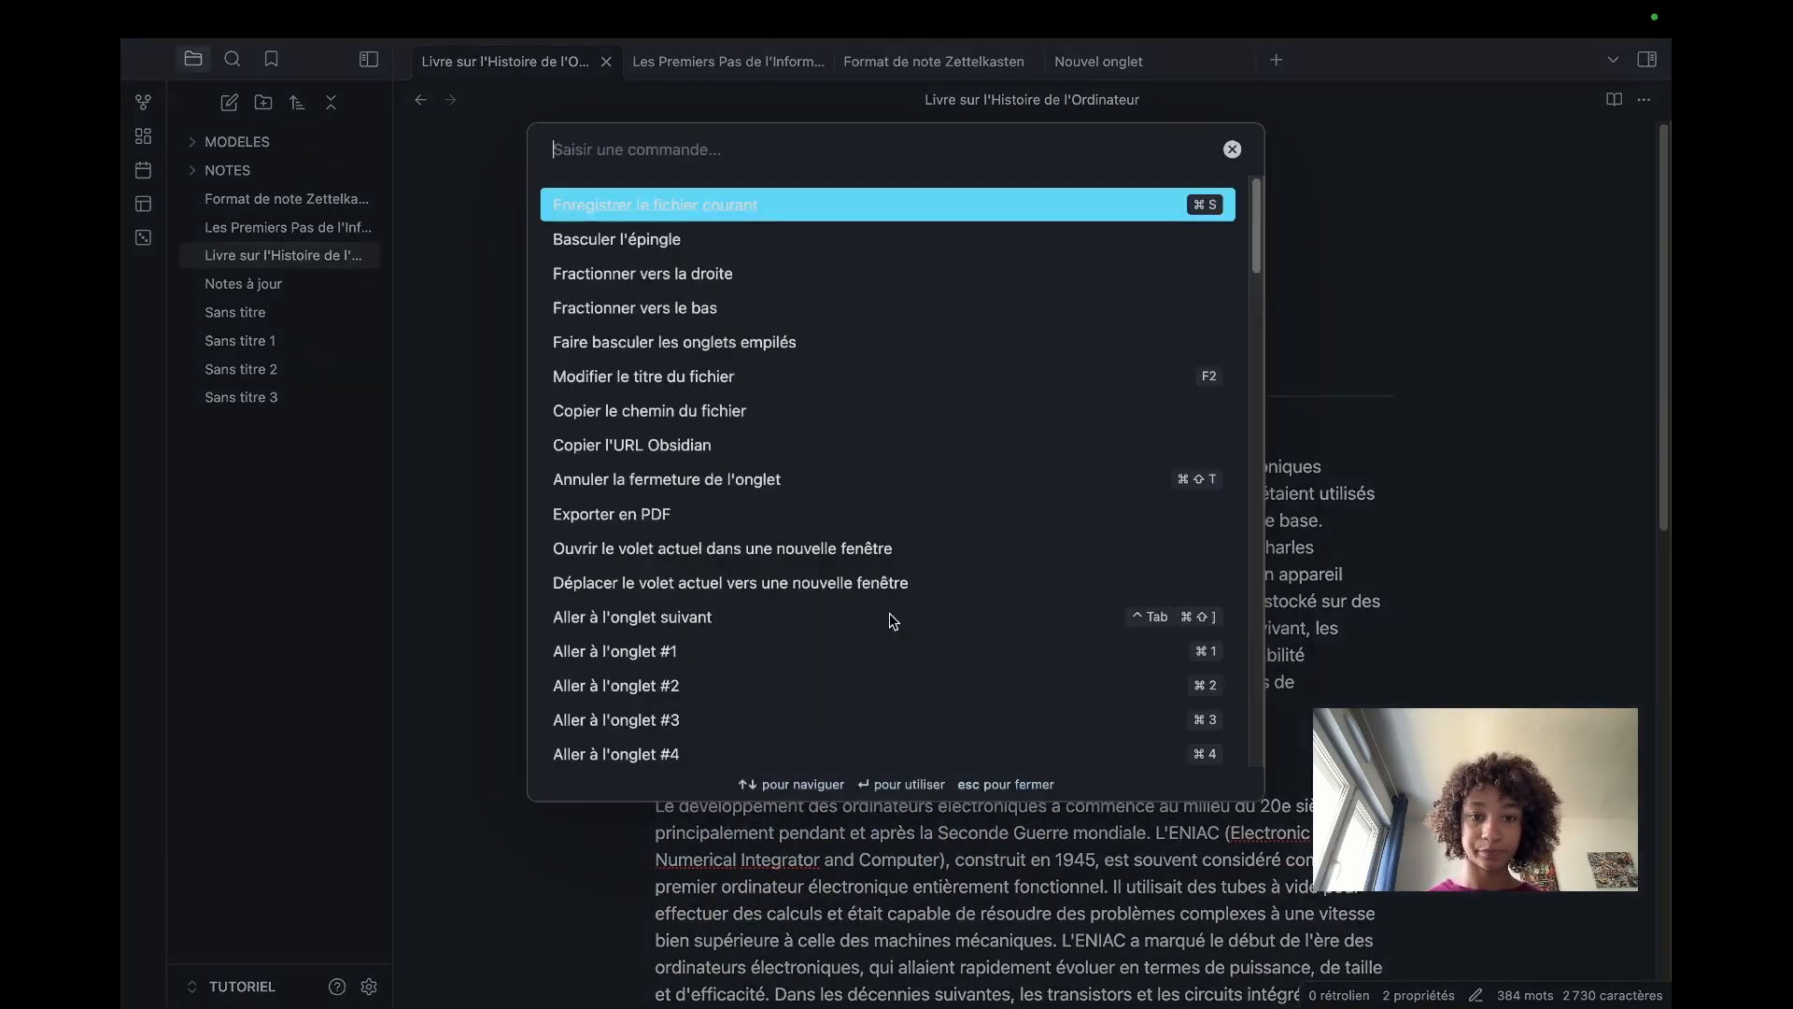
pyautogui.write('no')
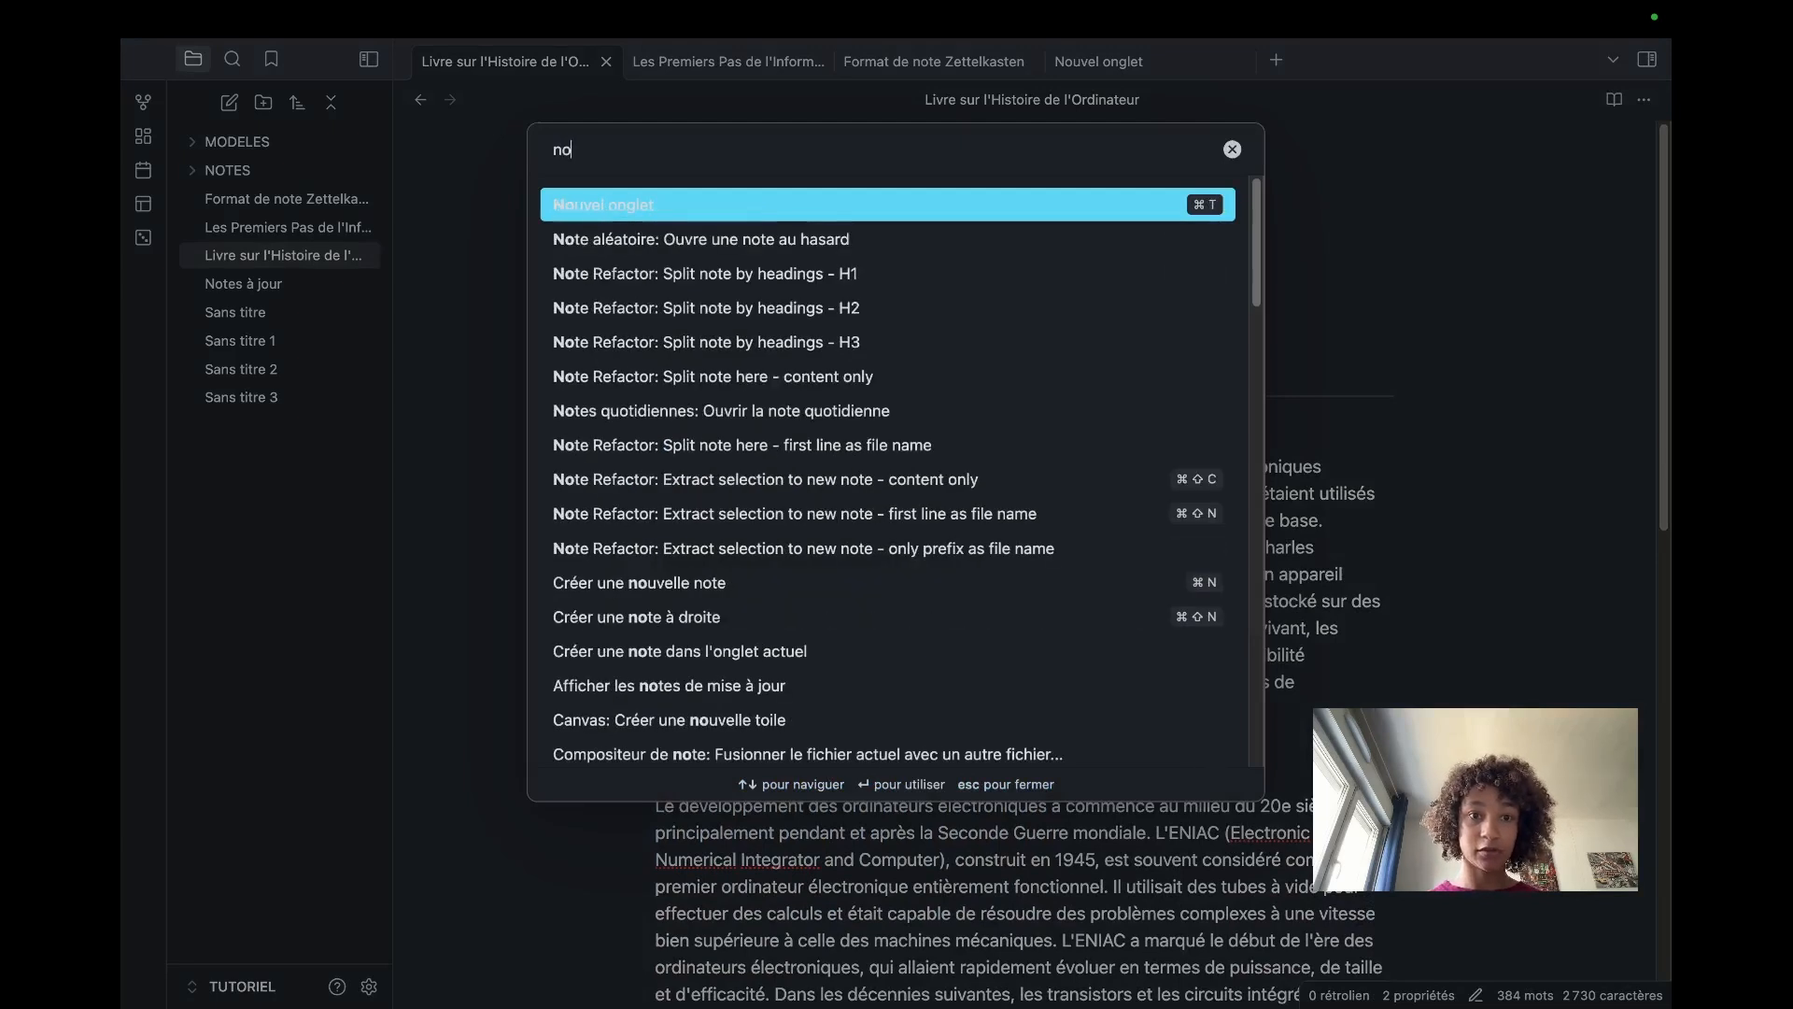
pyautogui.write('tre refacto')
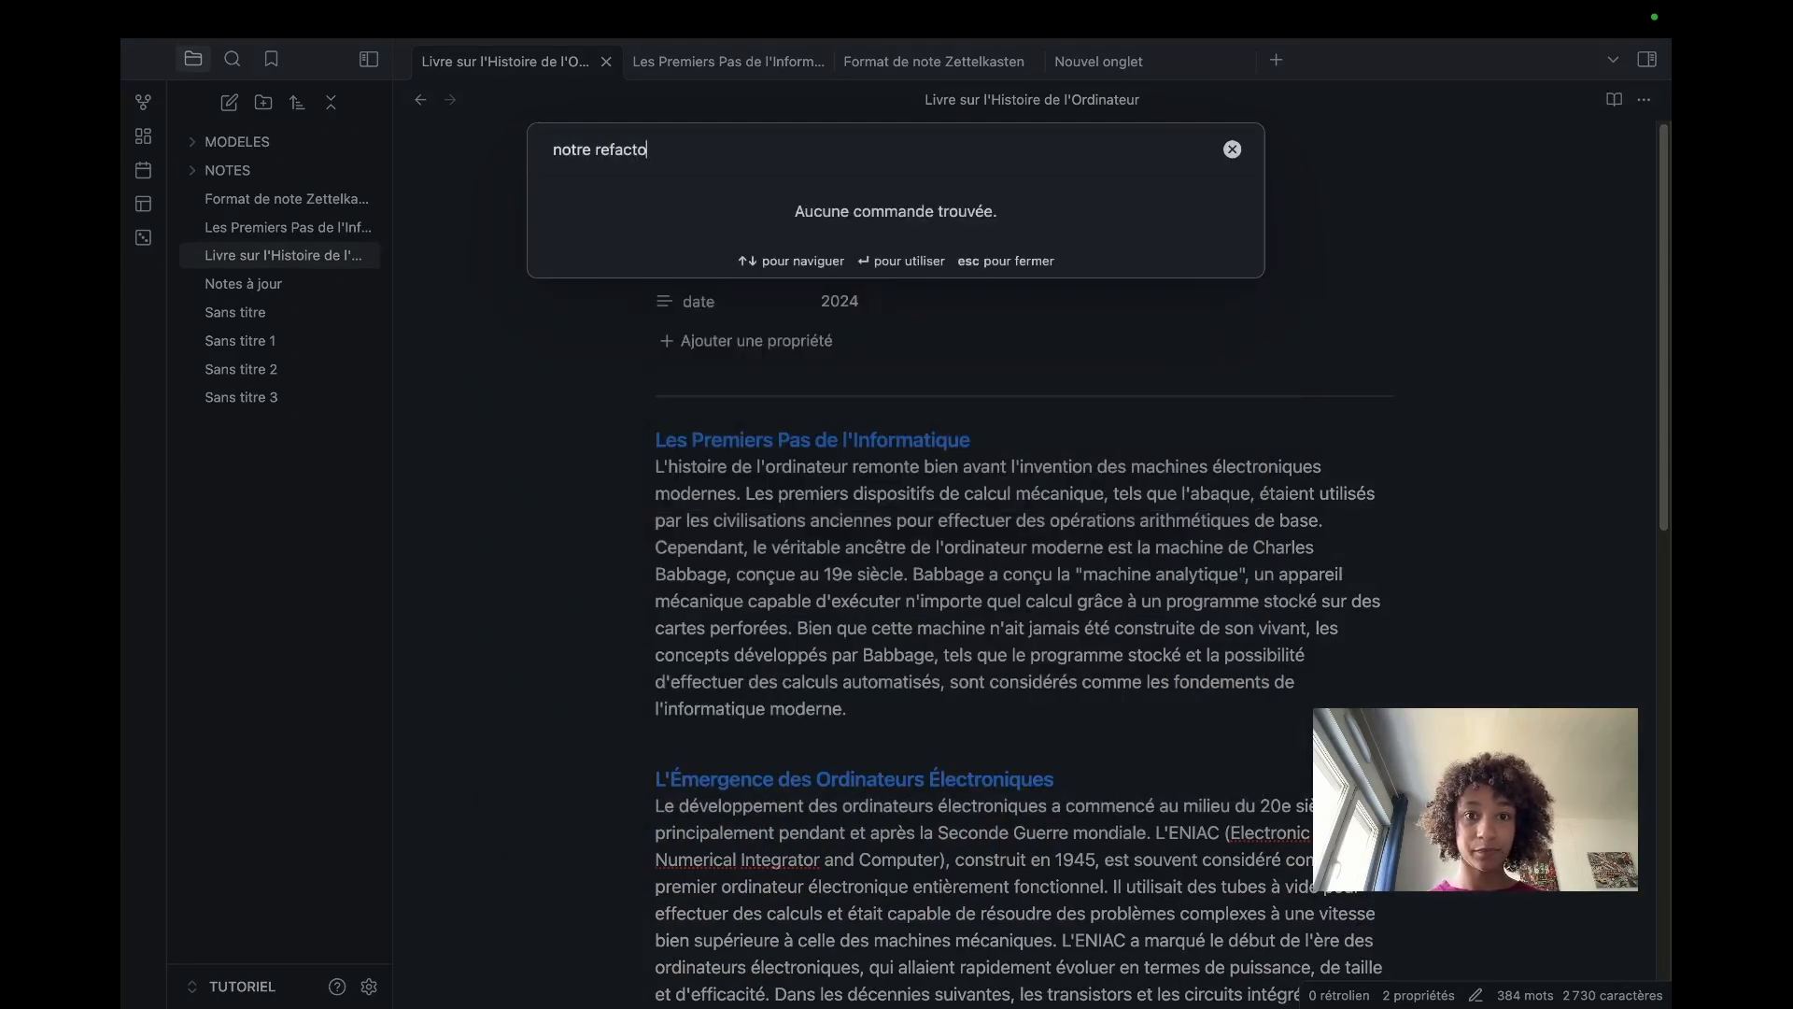
pyautogui.press('BackSpace')
pyautogui.press('BackSpace')
pyautogui.write('or')
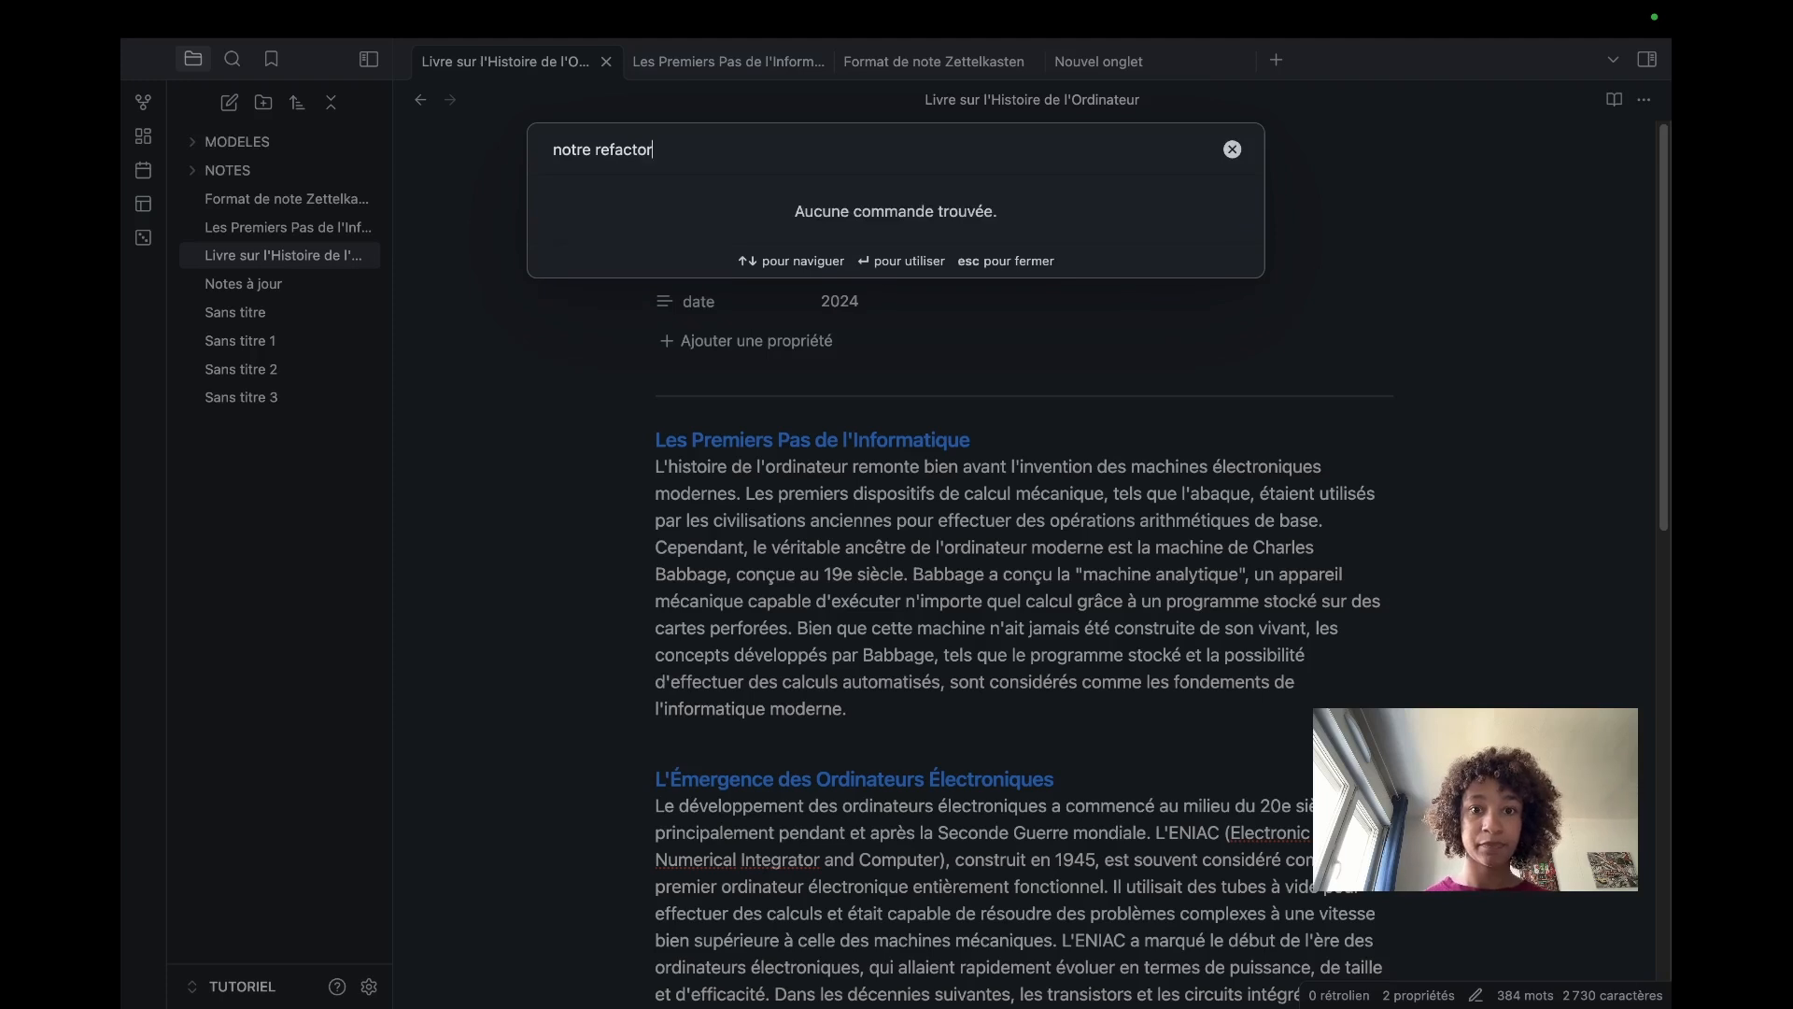
pyautogui.press('BackSpace')
pyautogui.press('BackSpace')
pyautogui.press('BackSpace')
pyautogui.press('BackSpace')
pyautogui.press('BackSpace')
pyautogui.press('BackSpace')
pyautogui.press('BackSpace')
pyautogui.press('BackSpace')
pyautogui.press('BackSpace')
pyautogui.press('BackSpace')
pyautogui.press('BackSpace')
pyautogui.press('BackSpace')
pyautogui.press('BackSpace')
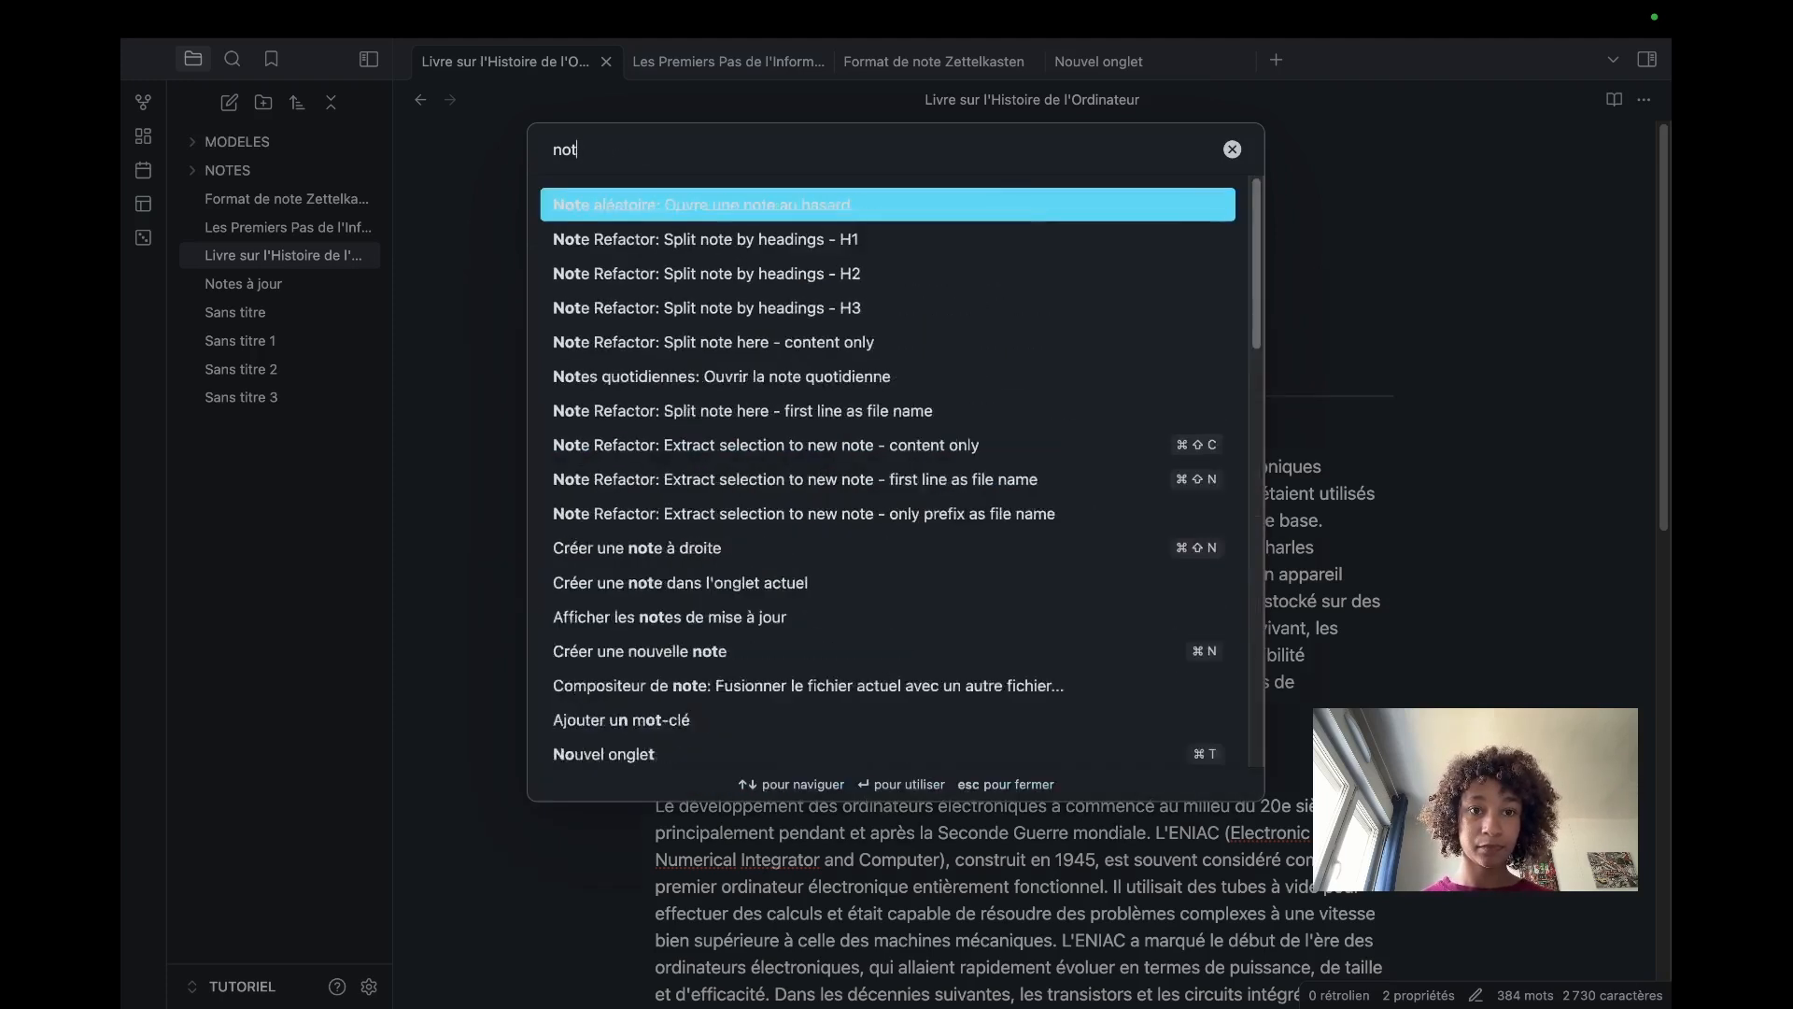
pyautogui.write('note')
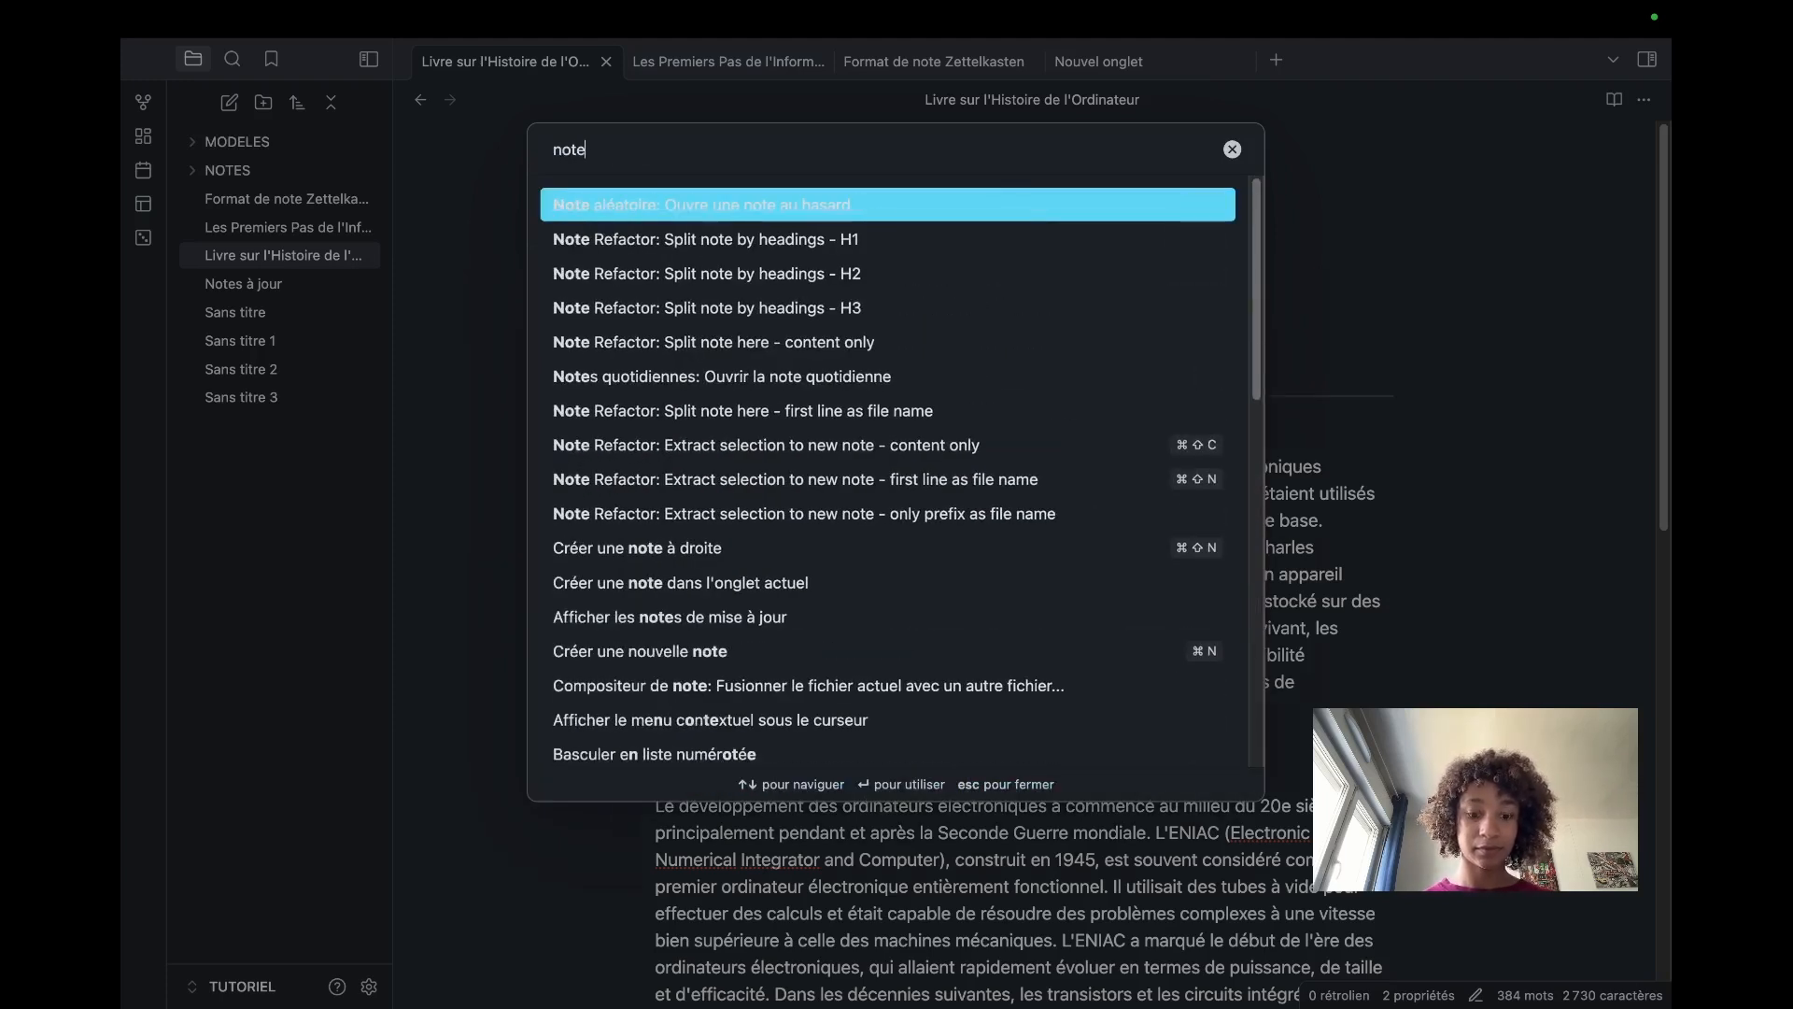
pyautogui.write(' refactor')
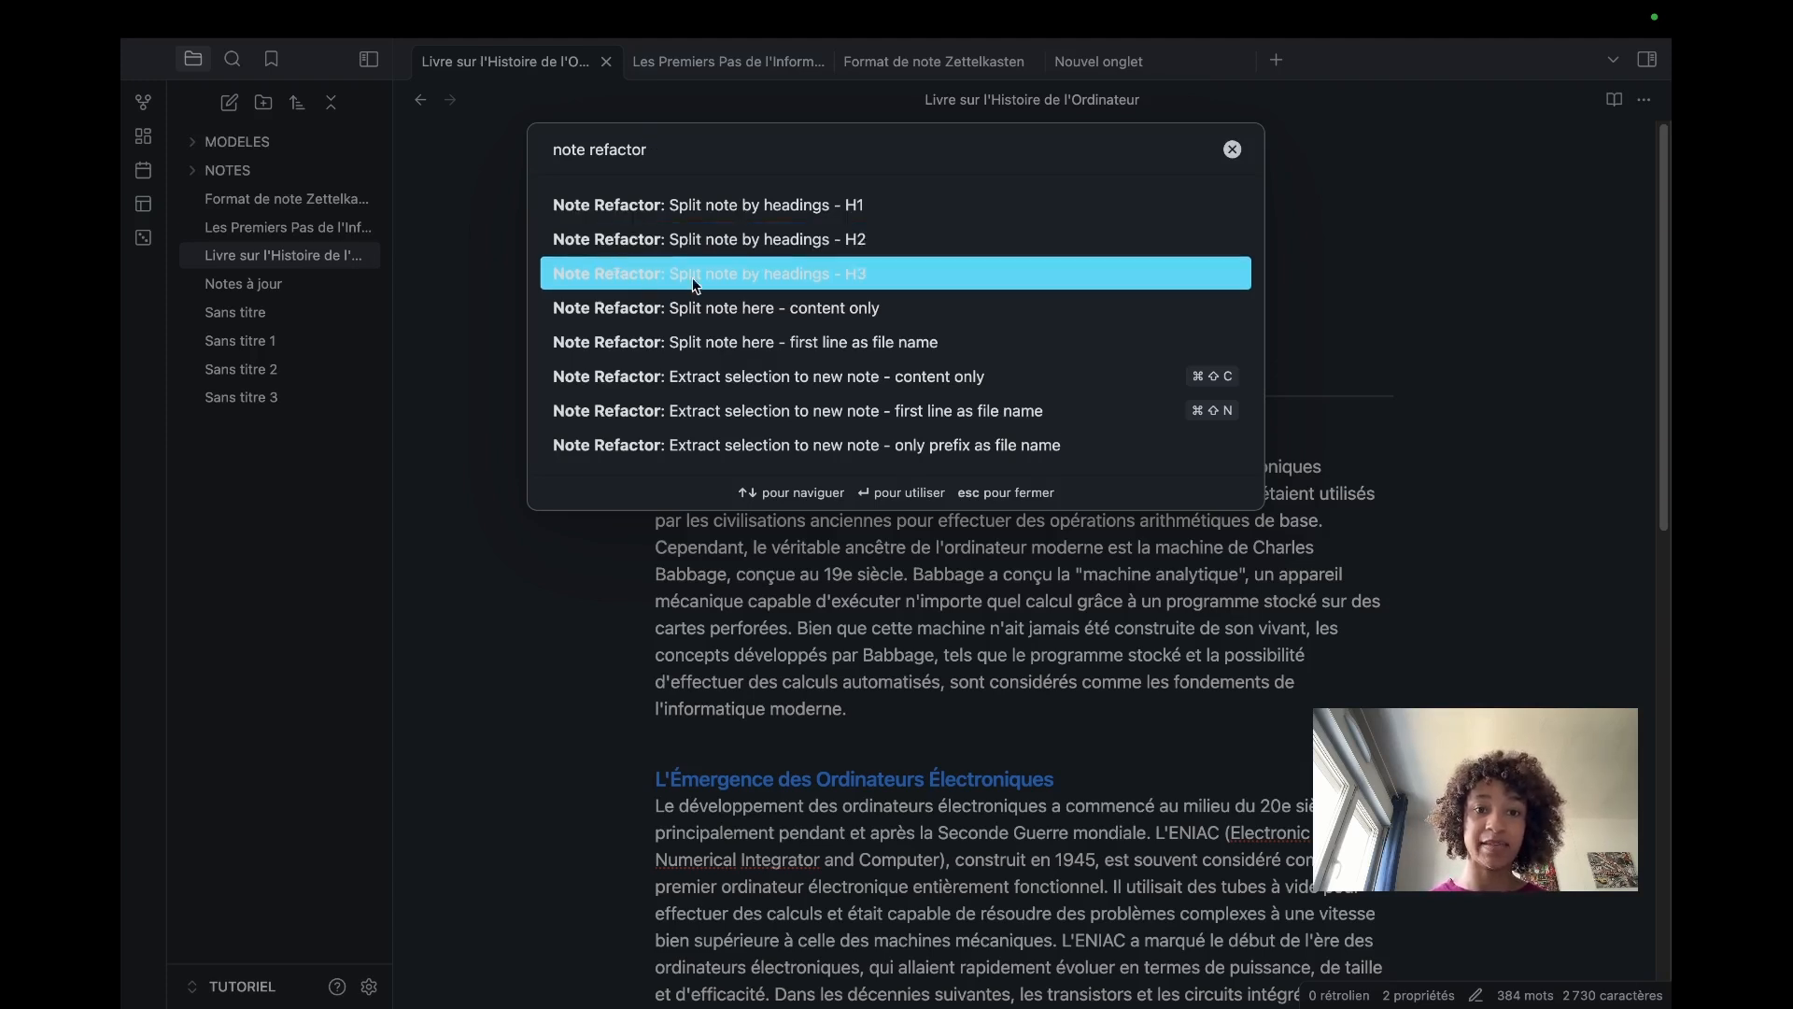
pyautogui.click(772, 280)
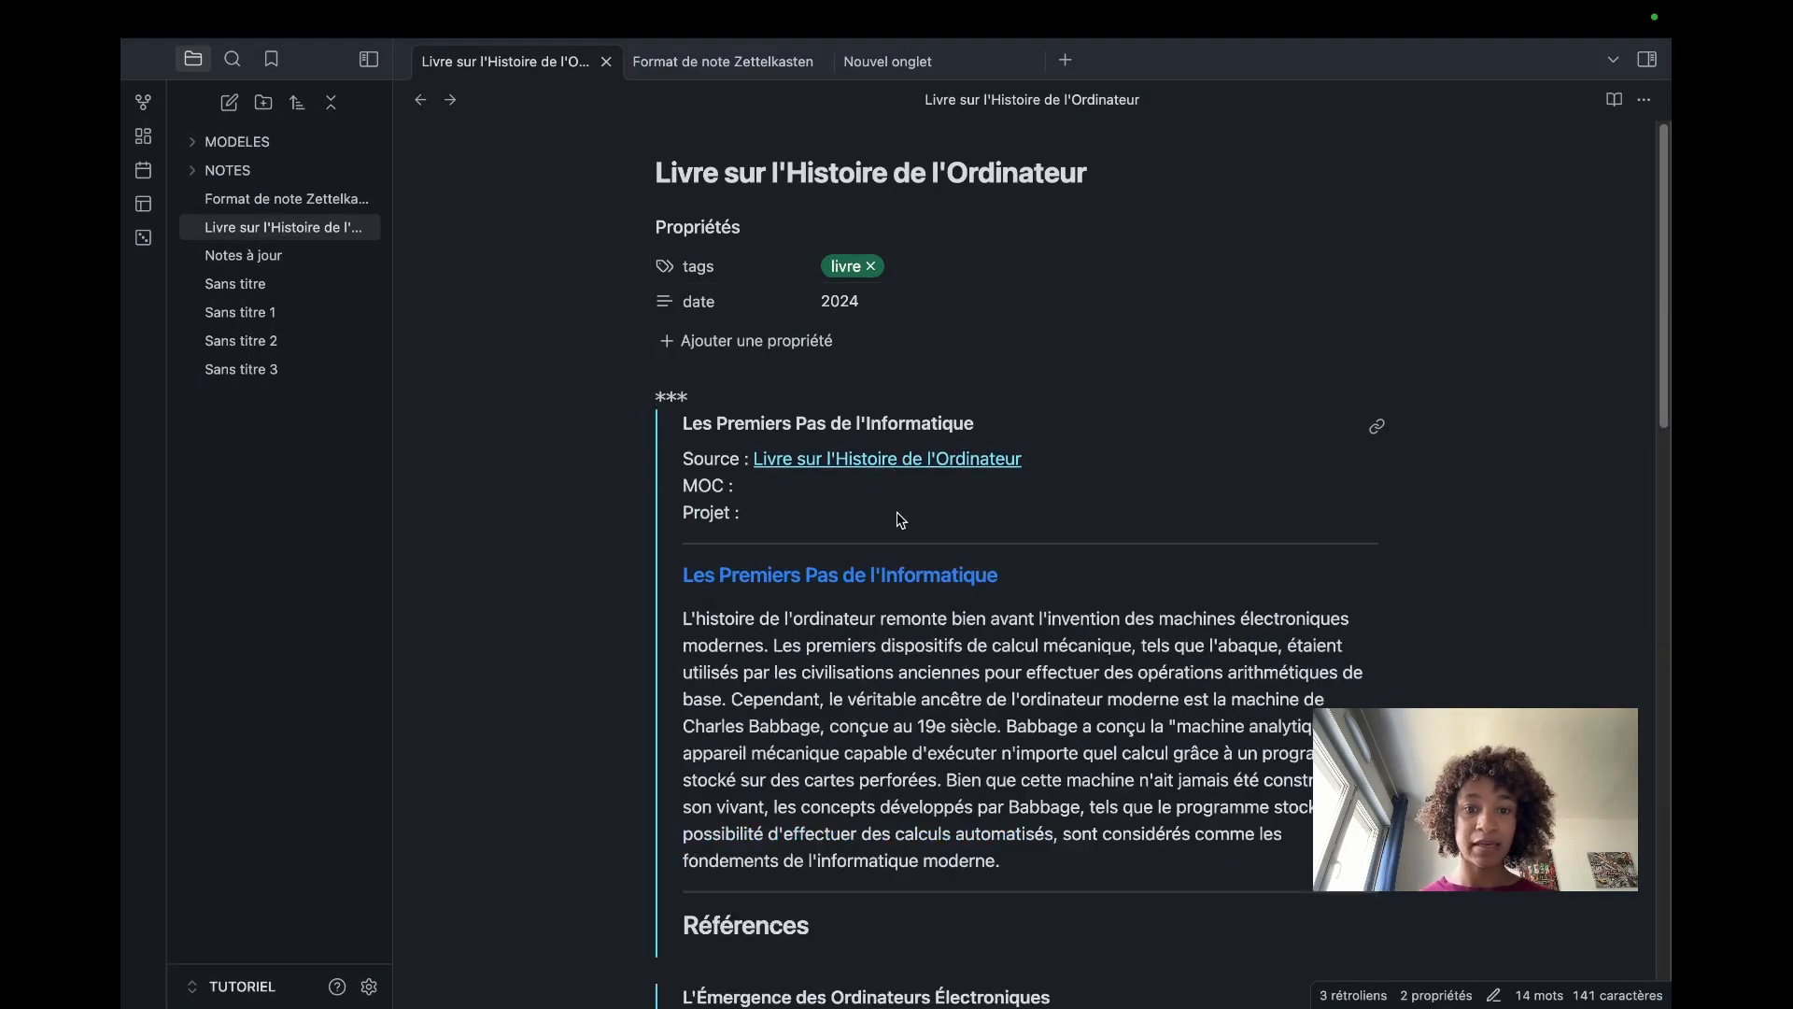
# Step: Review the embedded notes in the book note and inspect its properties and embed links in source mode before returning to live preview
pyautogui.scroll(-10, 922, 525)
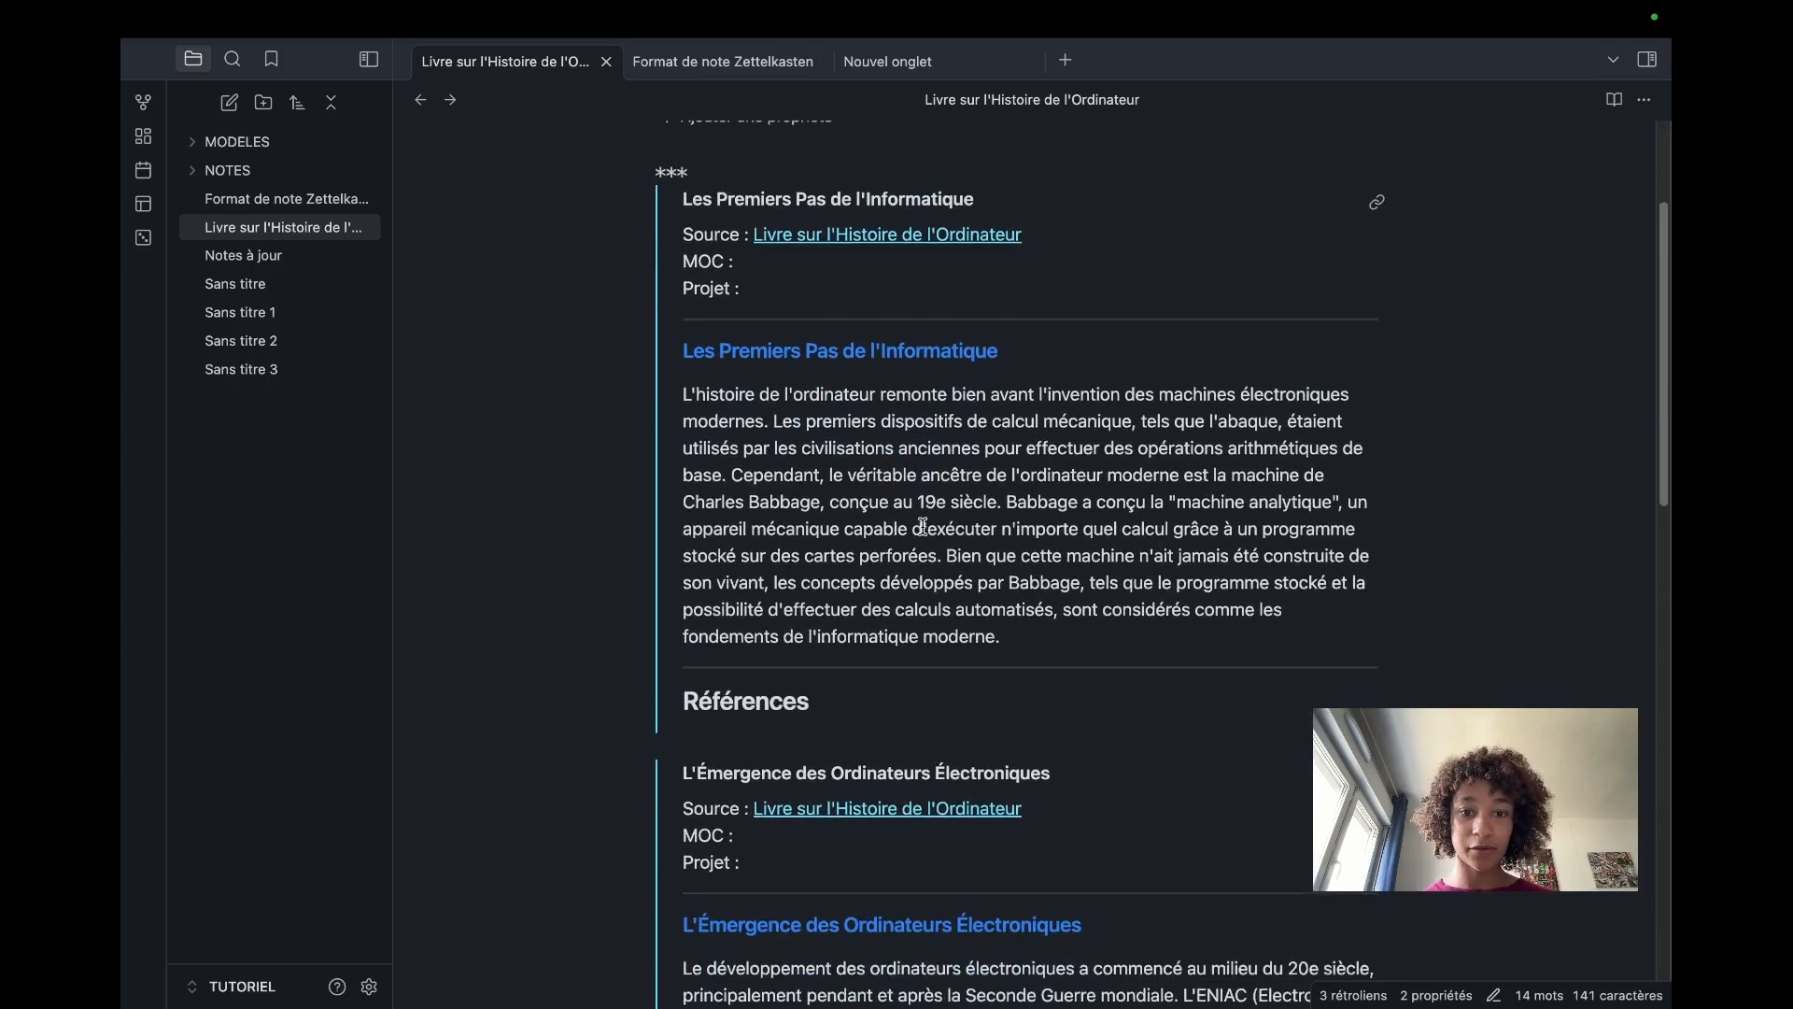
pyautogui.scroll(-5, 923, 526)
pyautogui.scroll(13, 934, 560)
pyautogui.scroll(3, 939, 581)
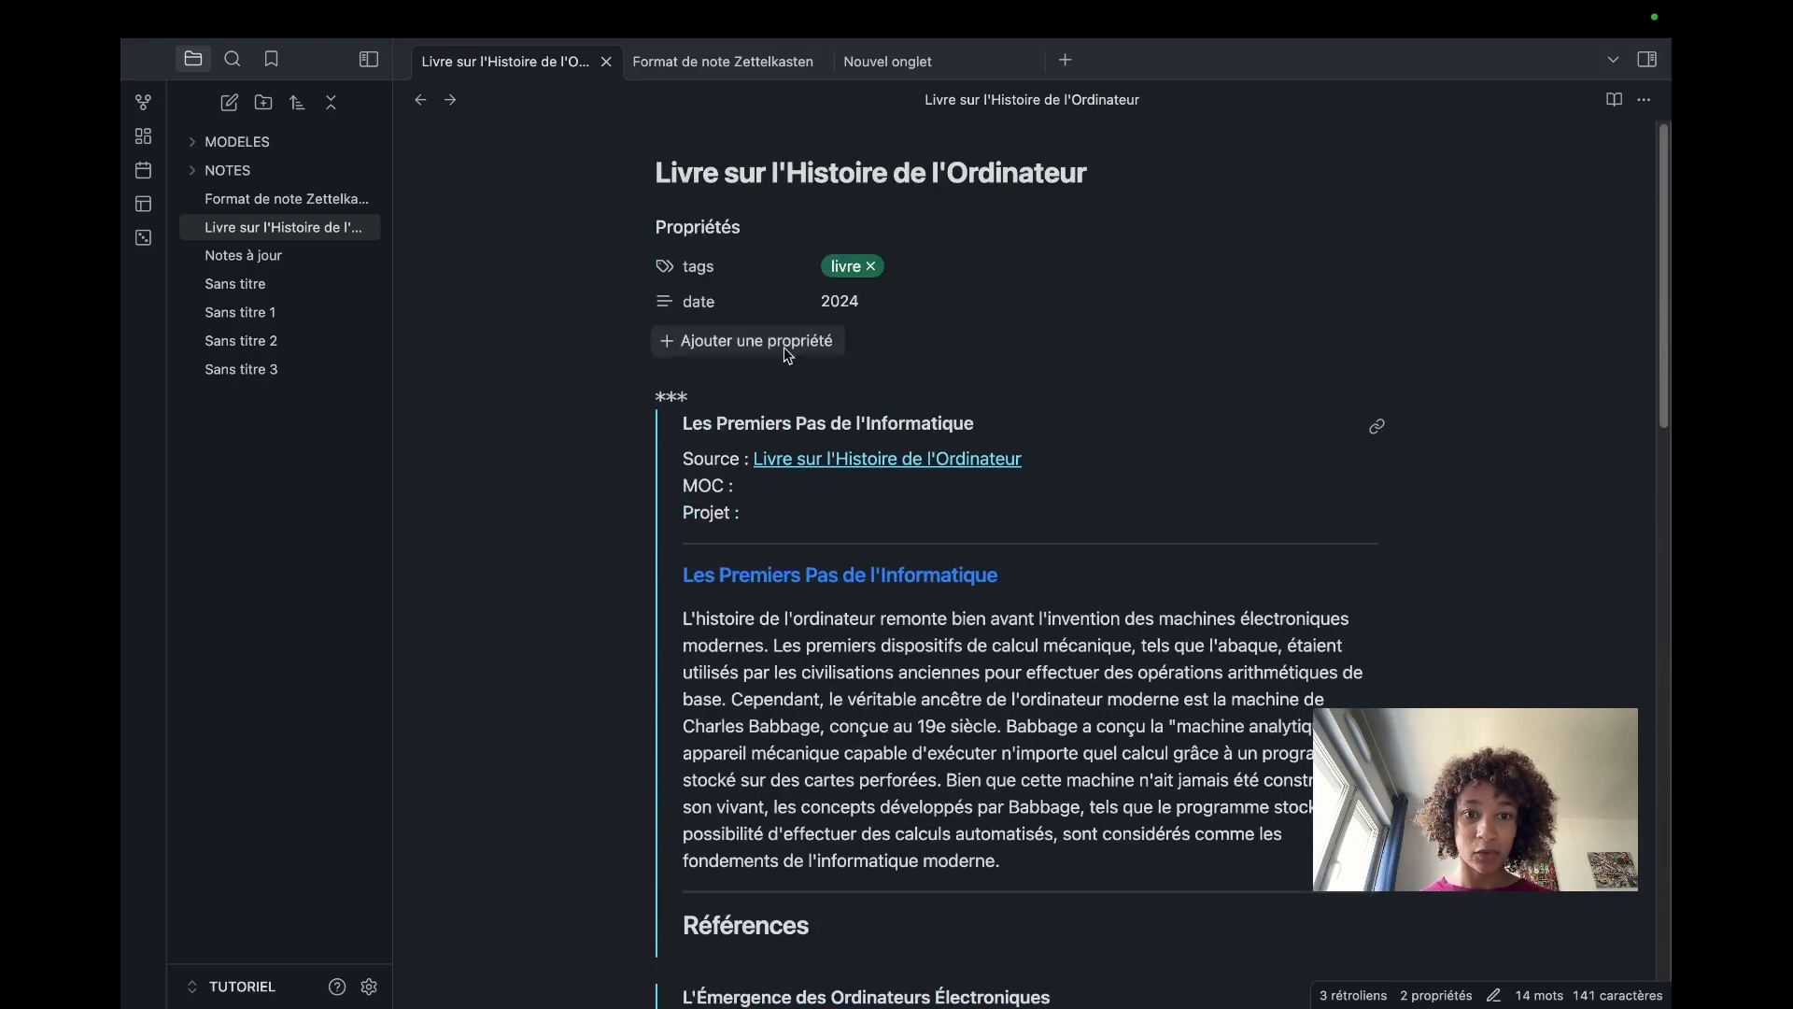
pyautogui.click(1644, 100)
pyautogui.click(1359, 171)
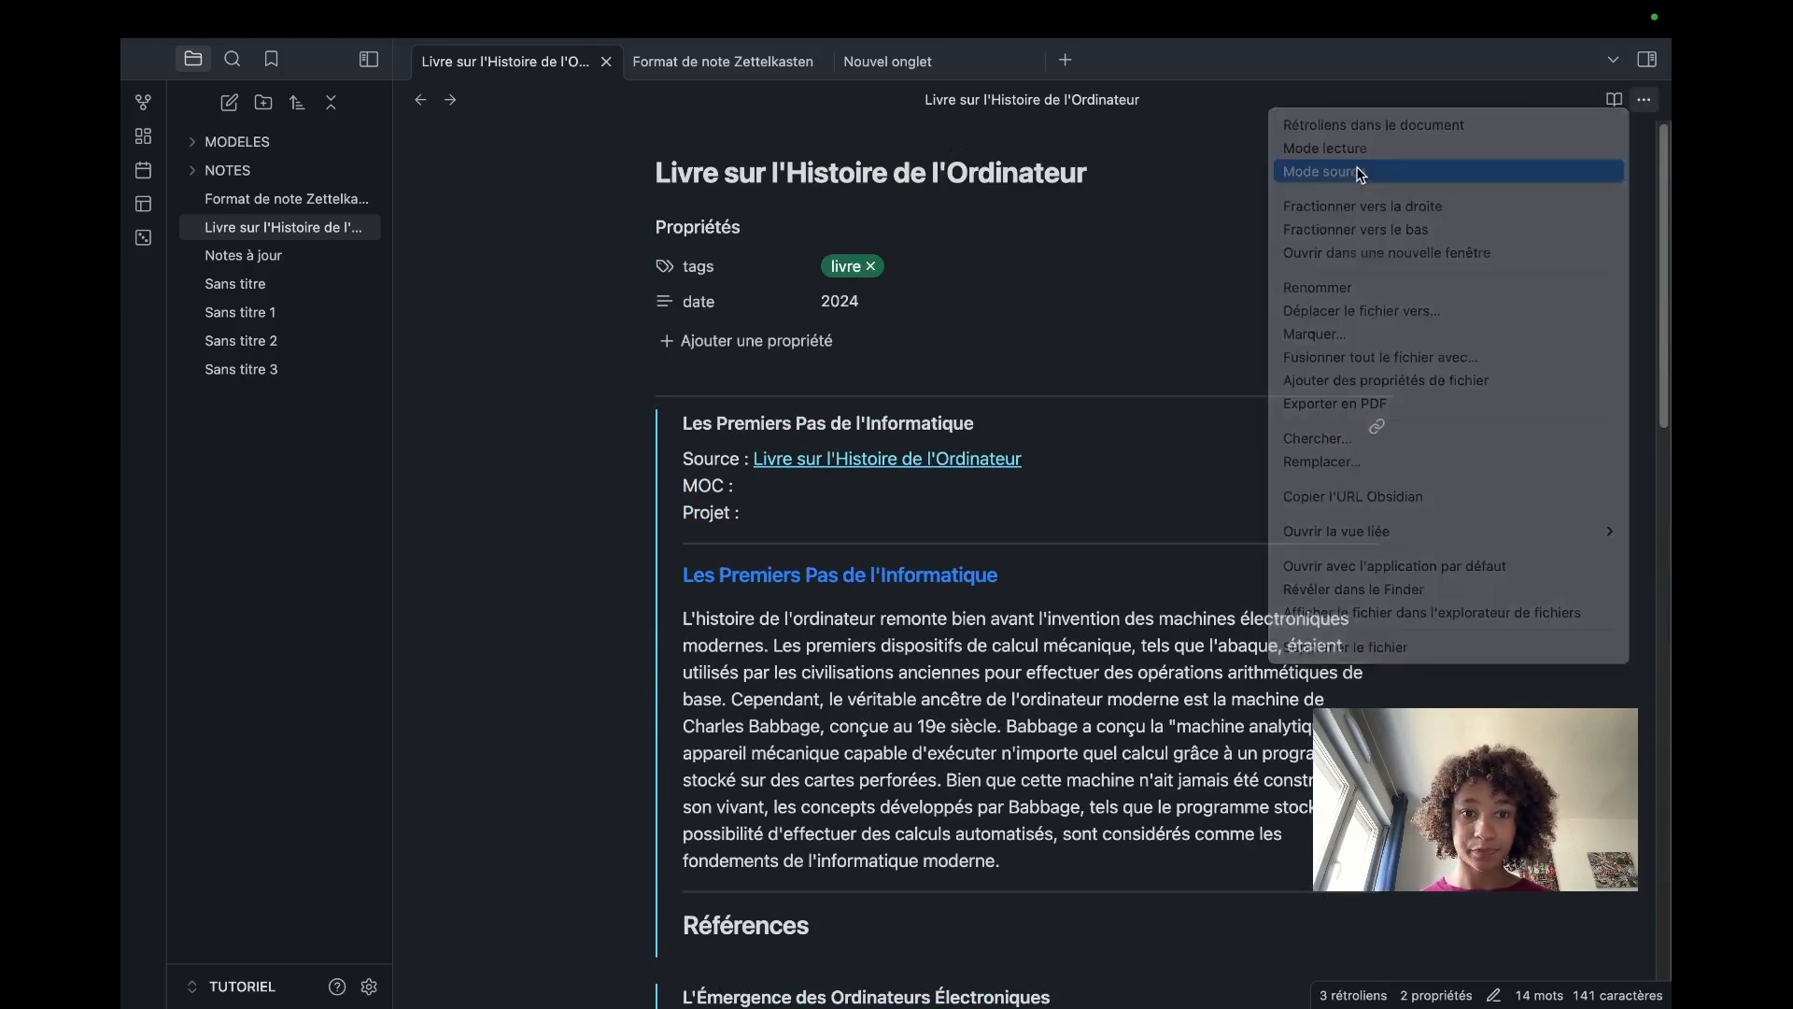
pyautogui.moveTo(708, 318); pyautogui.dragTo(650, 220)
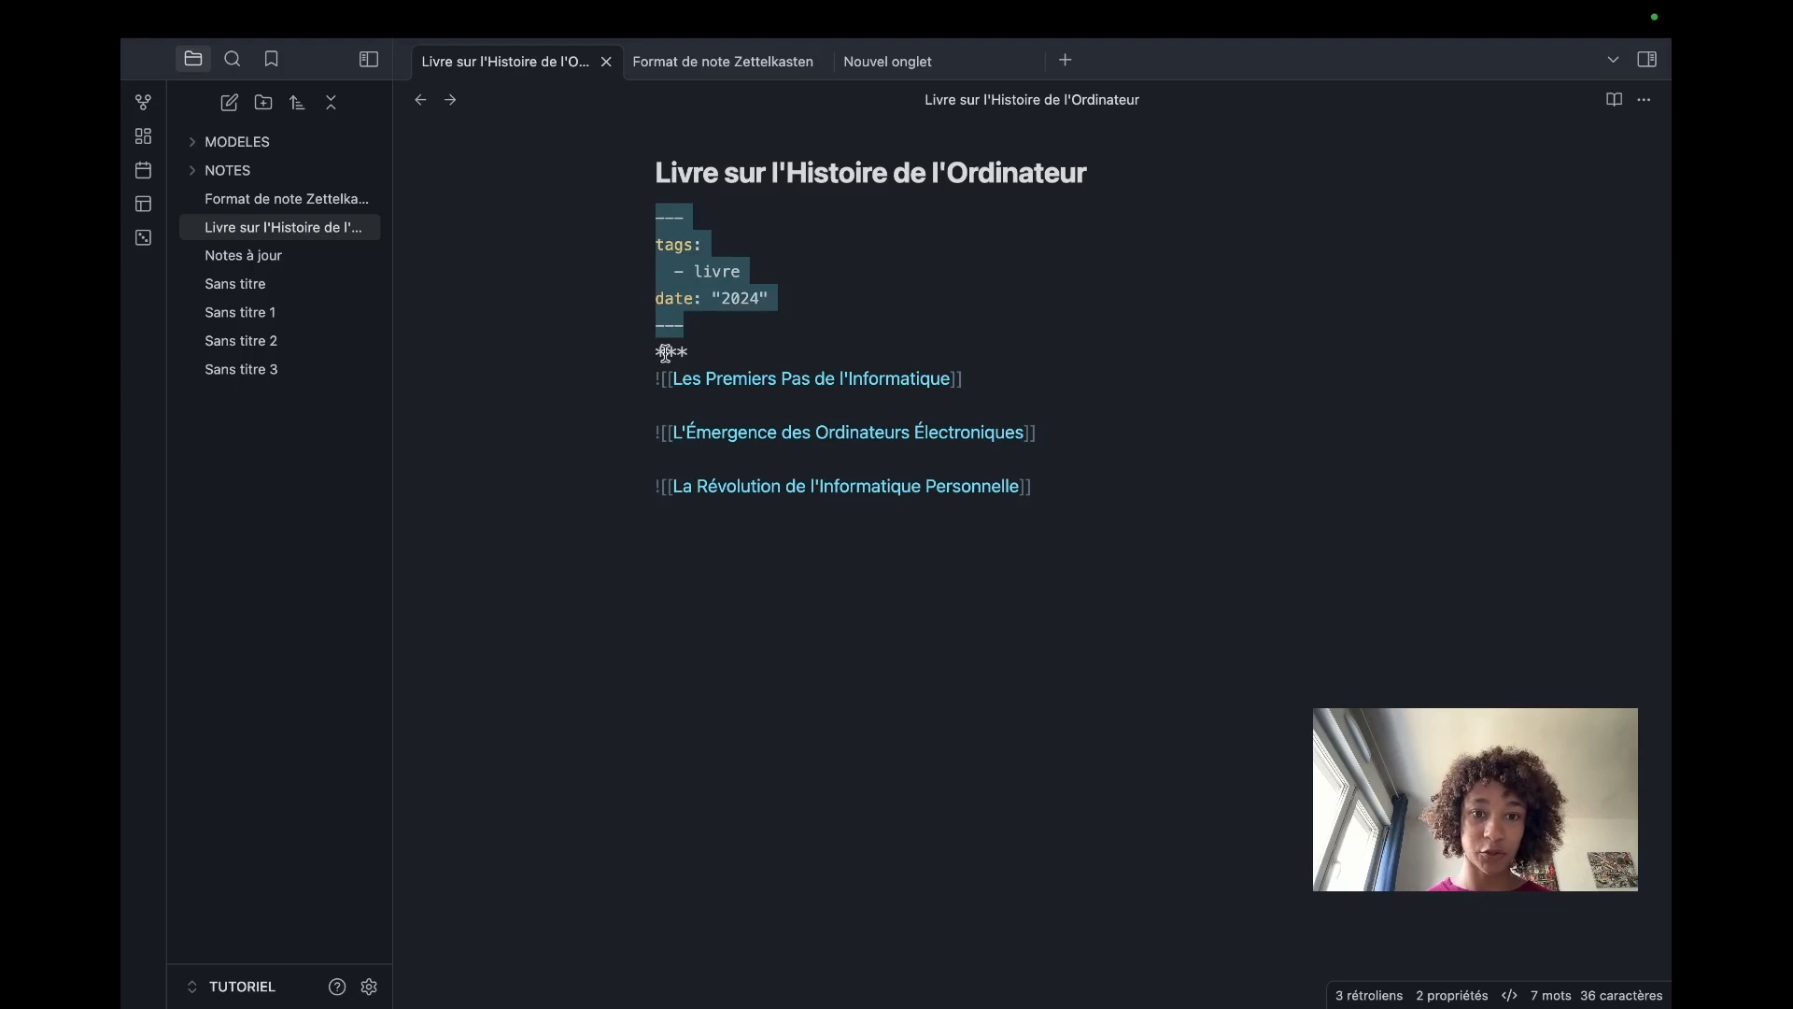
pyautogui.moveTo(661, 351); pyautogui.dragTo(1039, 482)
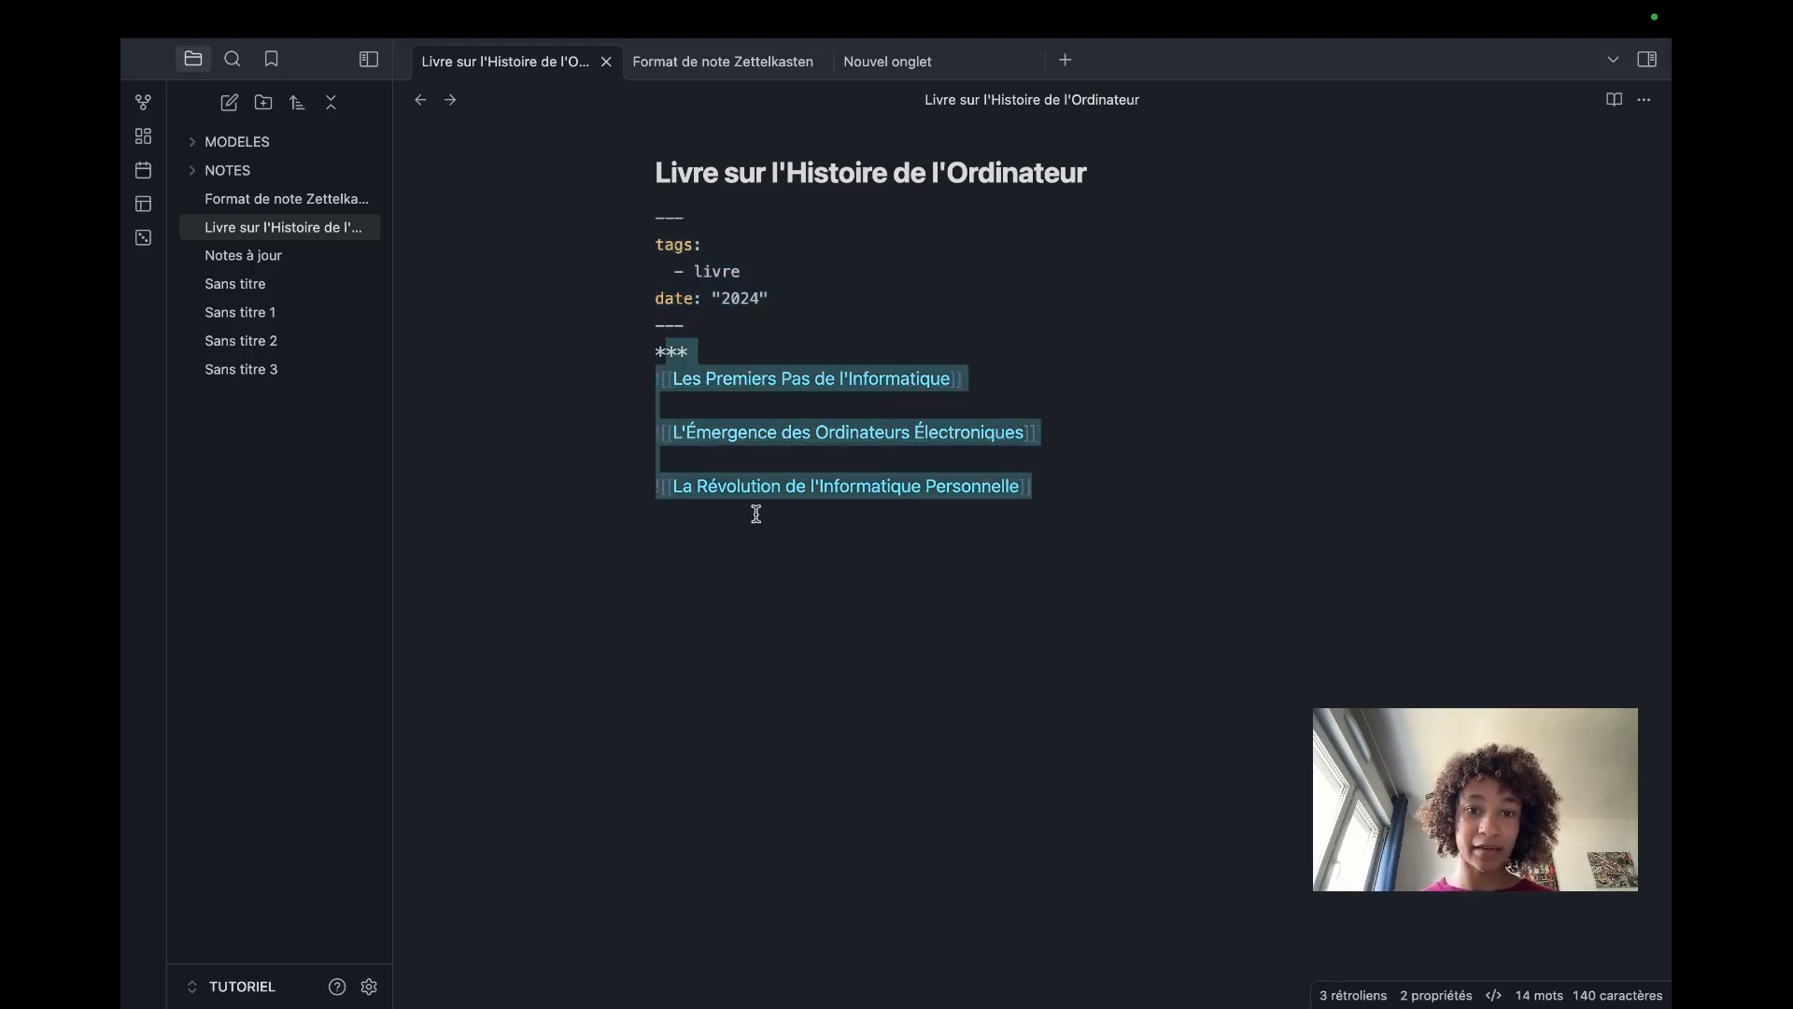
pyautogui.click(1061, 485)
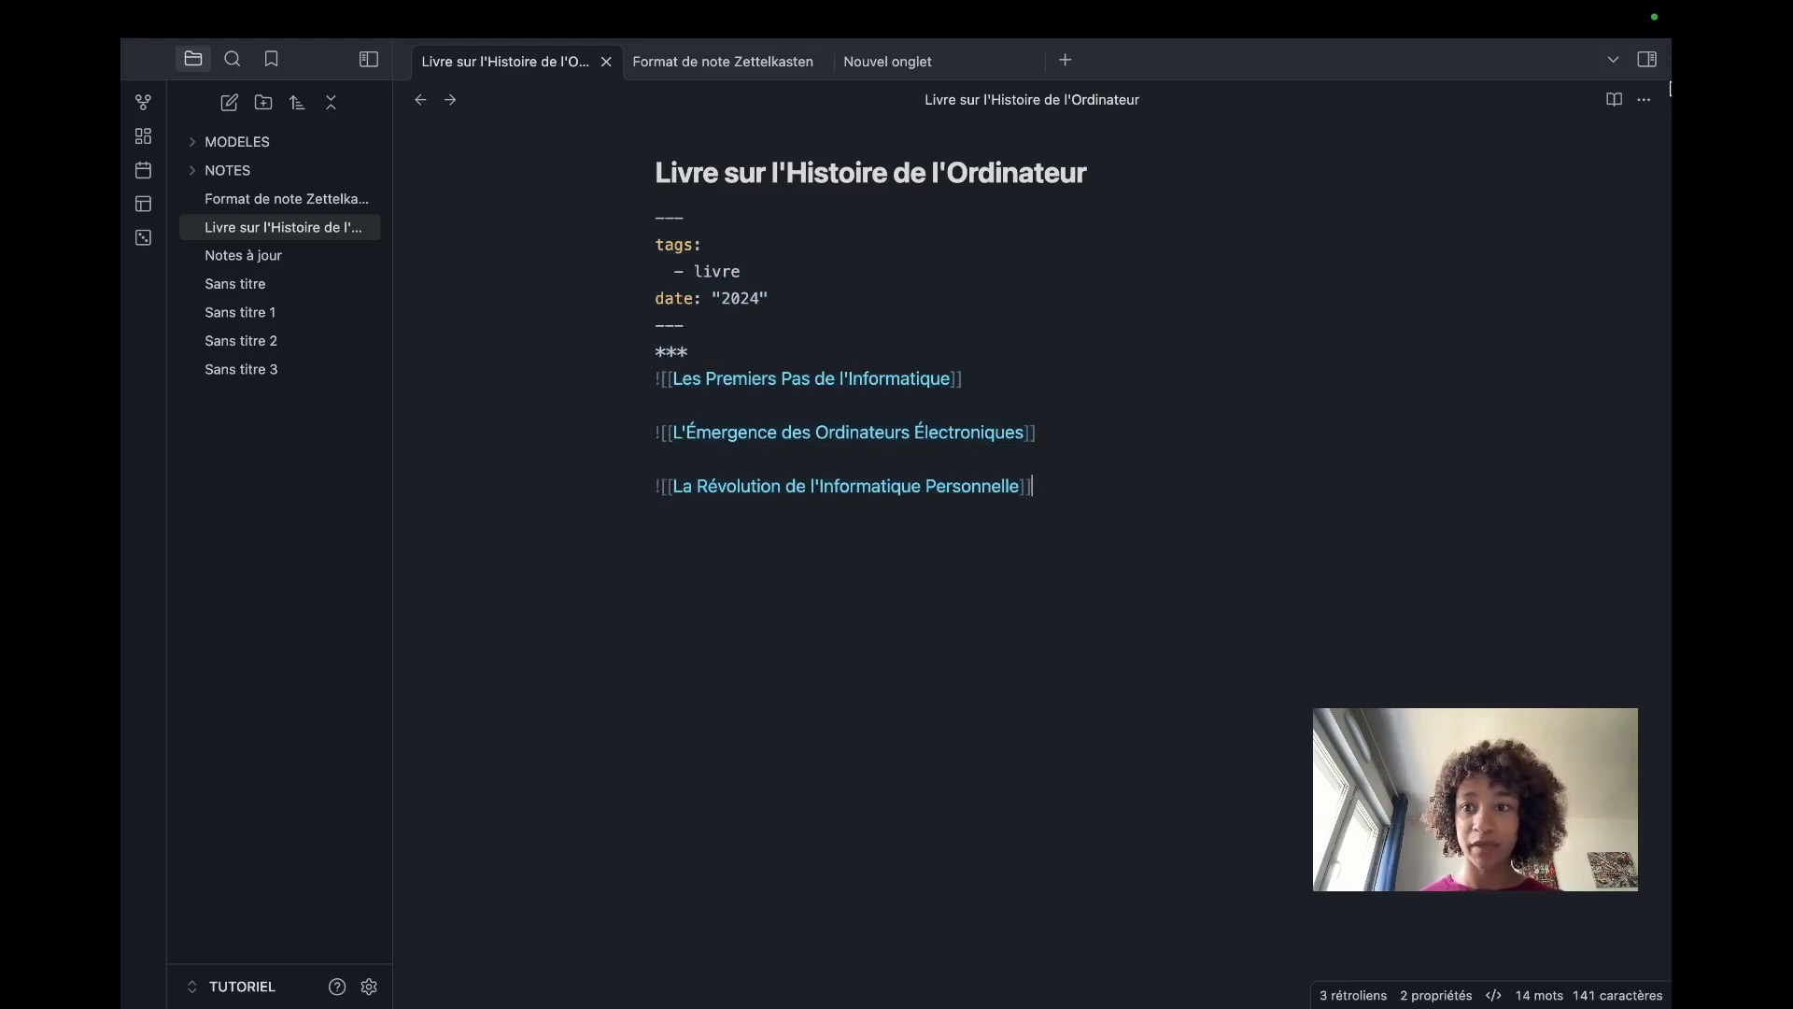
pyautogui.click(1644, 99)
pyautogui.click(1359, 168)
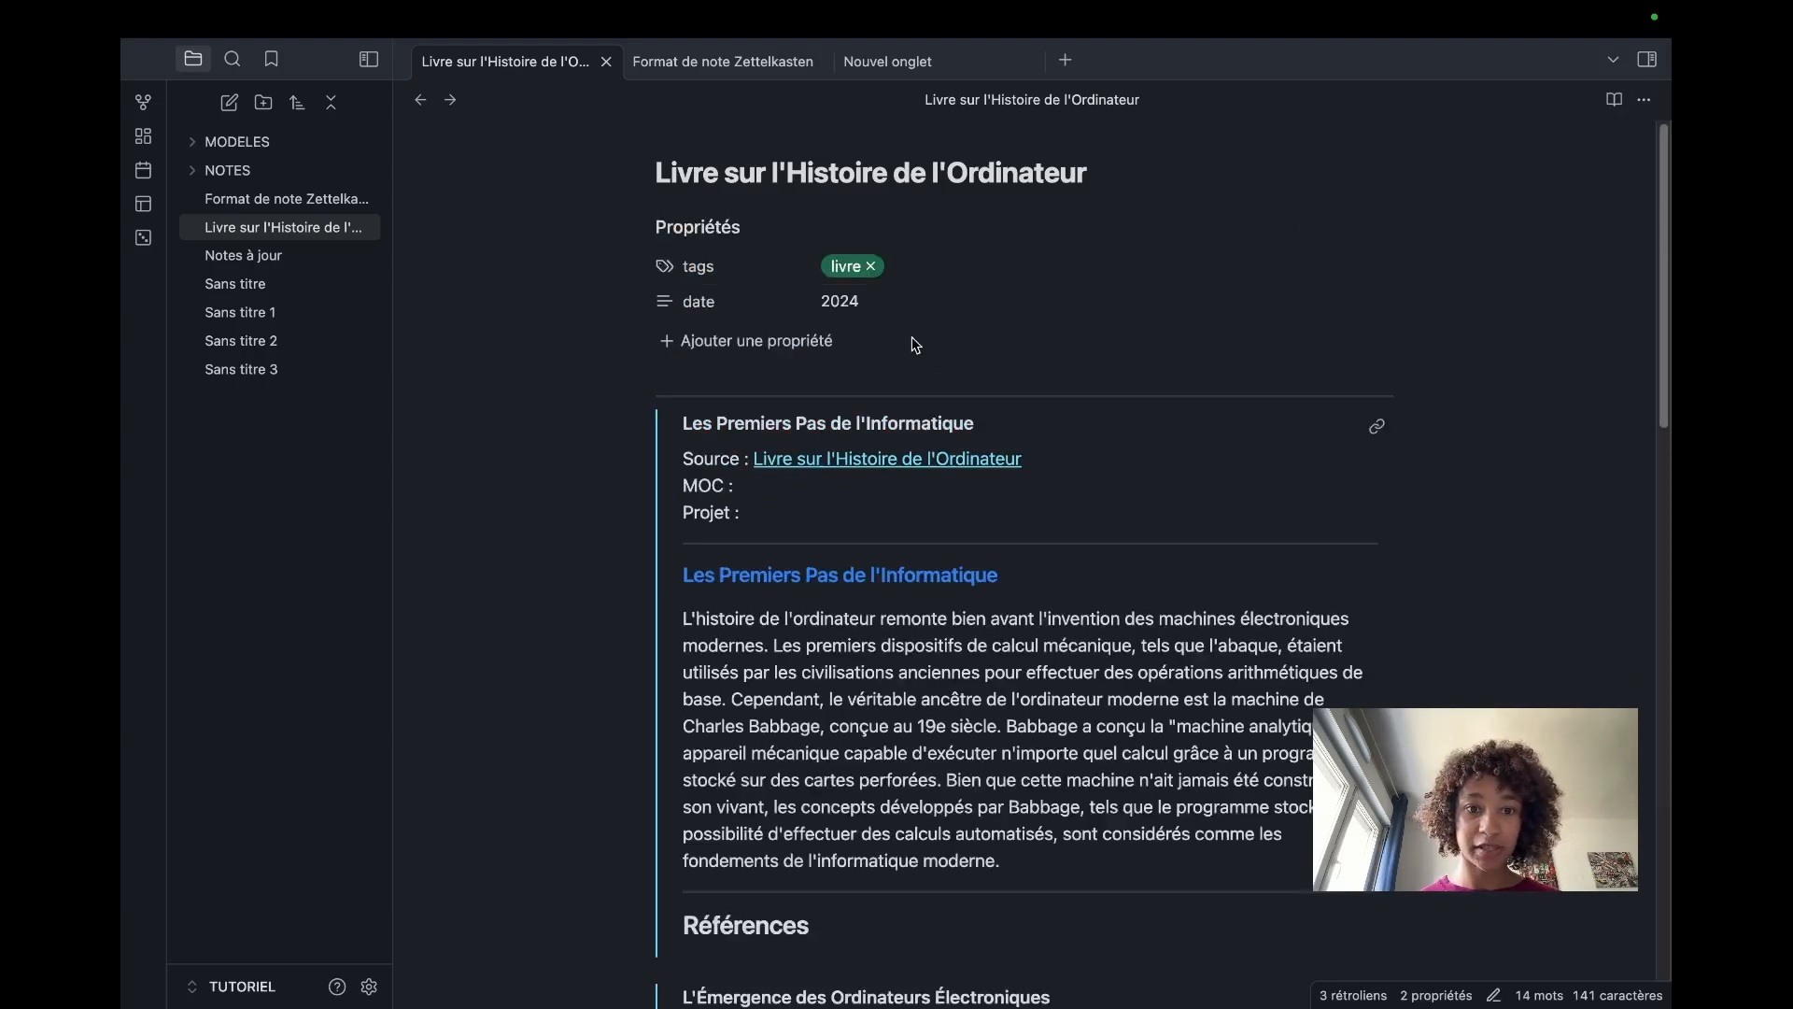
# Step: Open the embedded note "Les Premiers Pas de l'Informatique" from the book note
pyautogui.scroll(-2, 866, 458)
pyautogui.scroll(1, 929, 439)
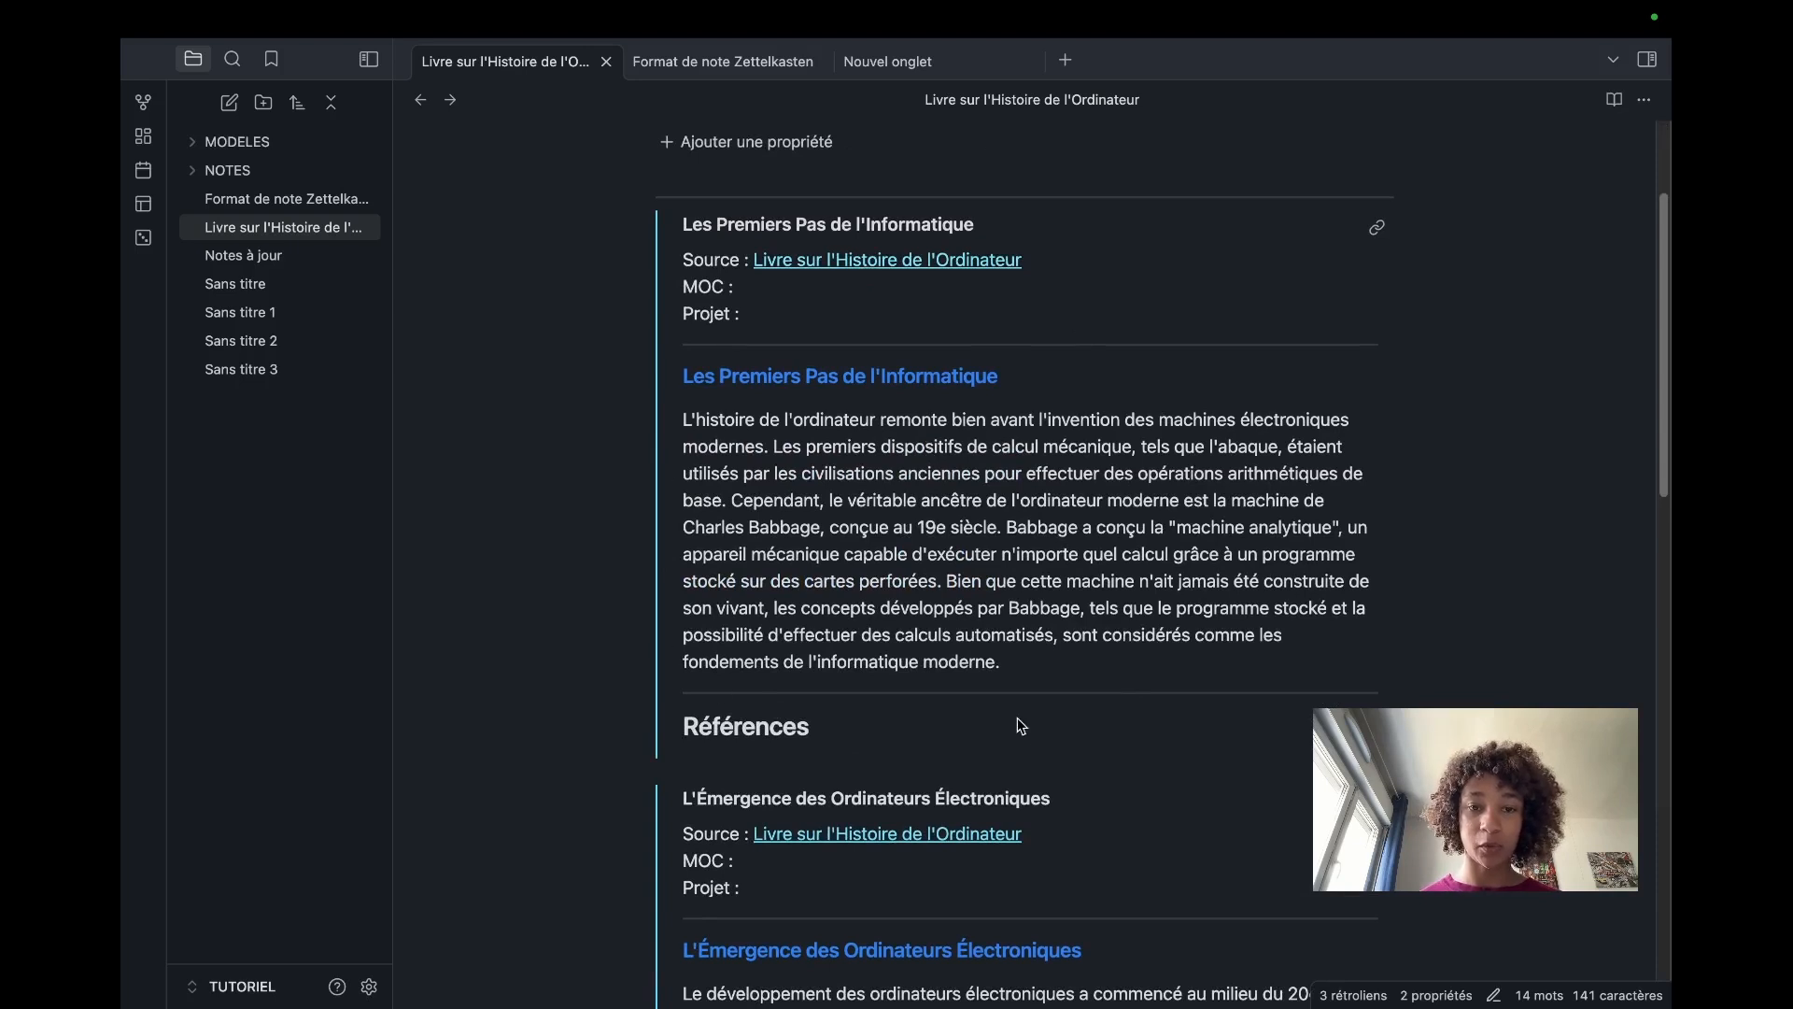
pyautogui.click(1379, 230)
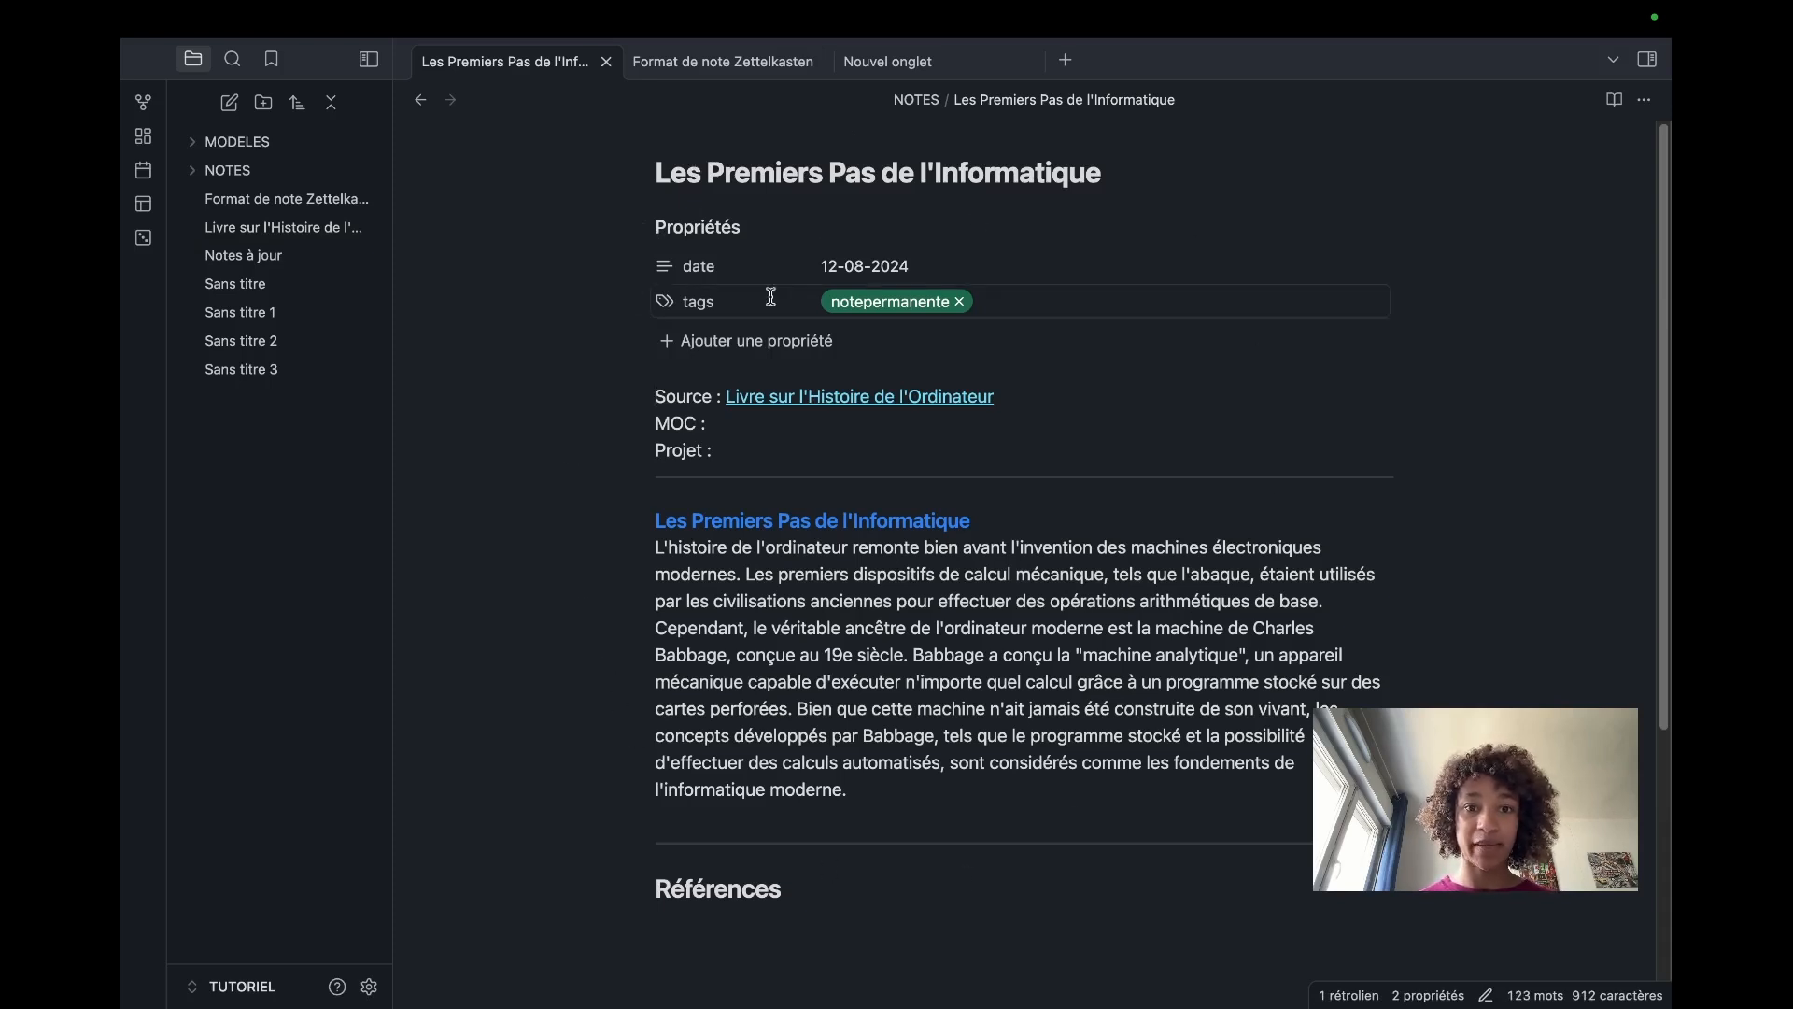
# Step: Examine the title of "Les Premiers Pas de l'Informatique" and its Source, MOC and Projet lines, including the source link
pyautogui.keyDown('shift'); pyautogui.click(1119, 170); pyautogui.keyUp('shift')
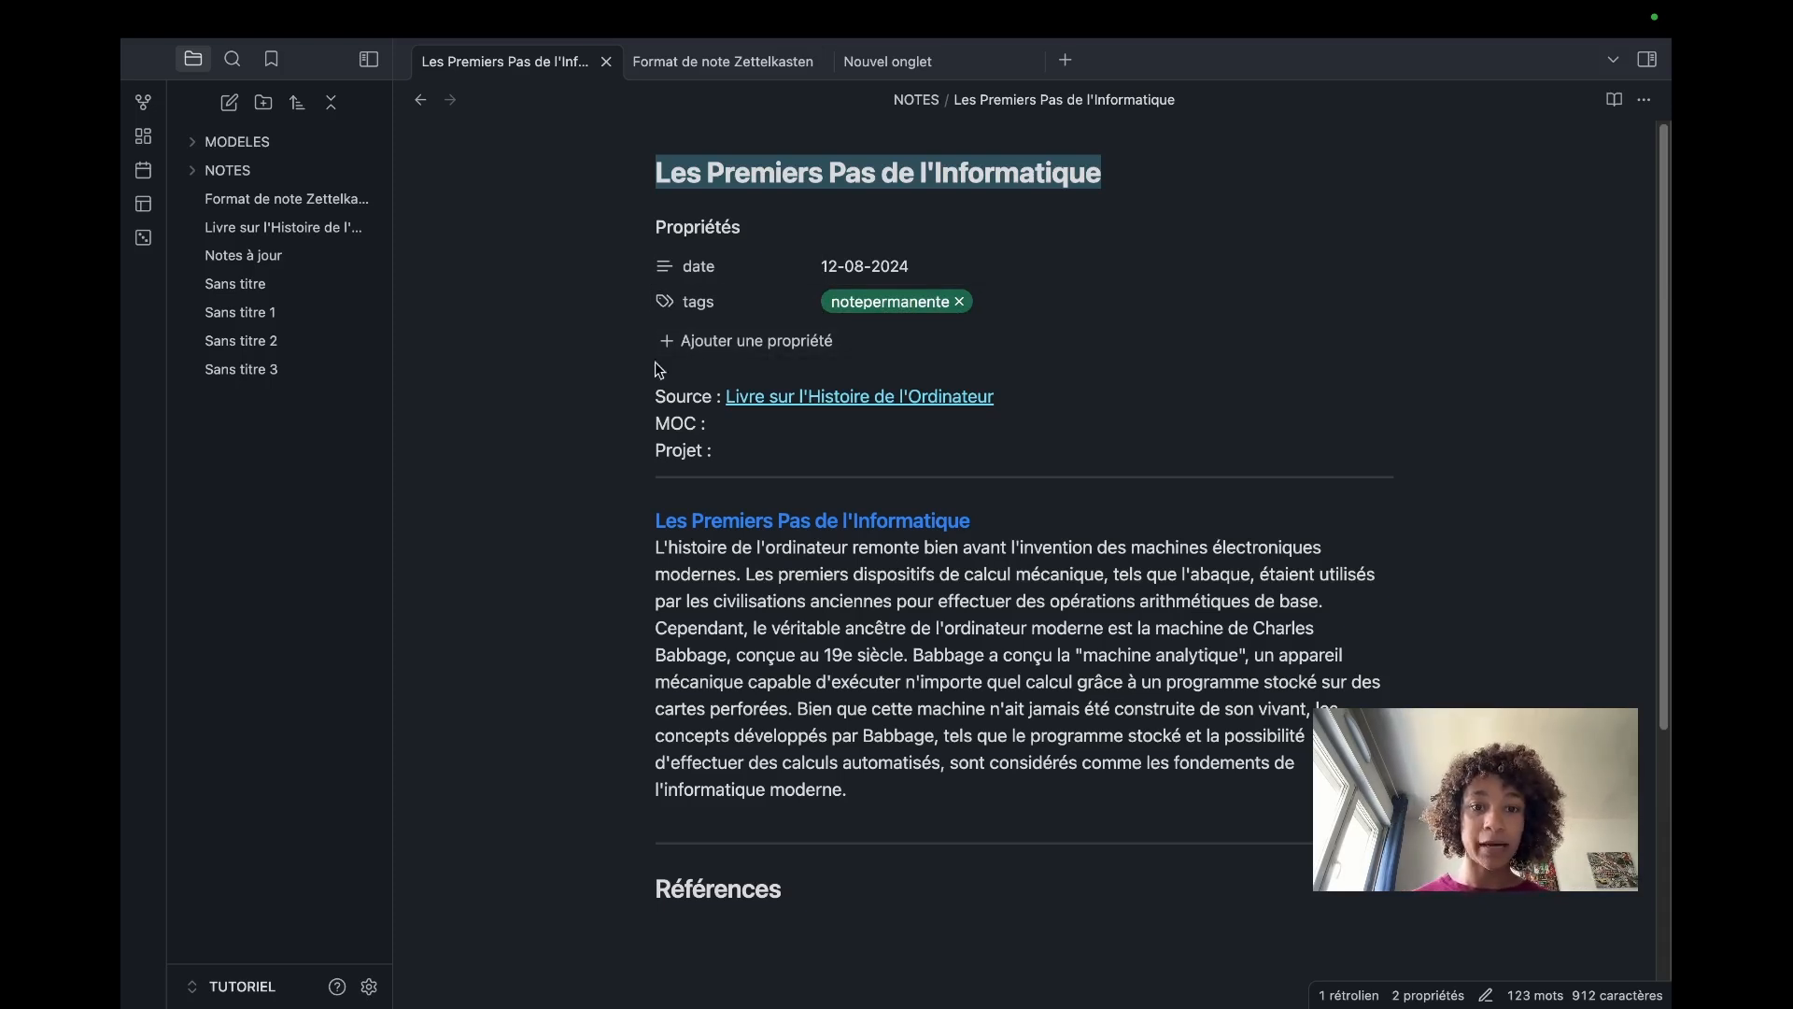
pyautogui.click(710, 453)
pyautogui.moveTo(710, 452); pyautogui.dragTo(654, 396)
pyautogui.click(768, 446)
pyautogui.moveTo(999, 399); pyautogui.dragTo(658, 394)
pyautogui.click(822, 437)
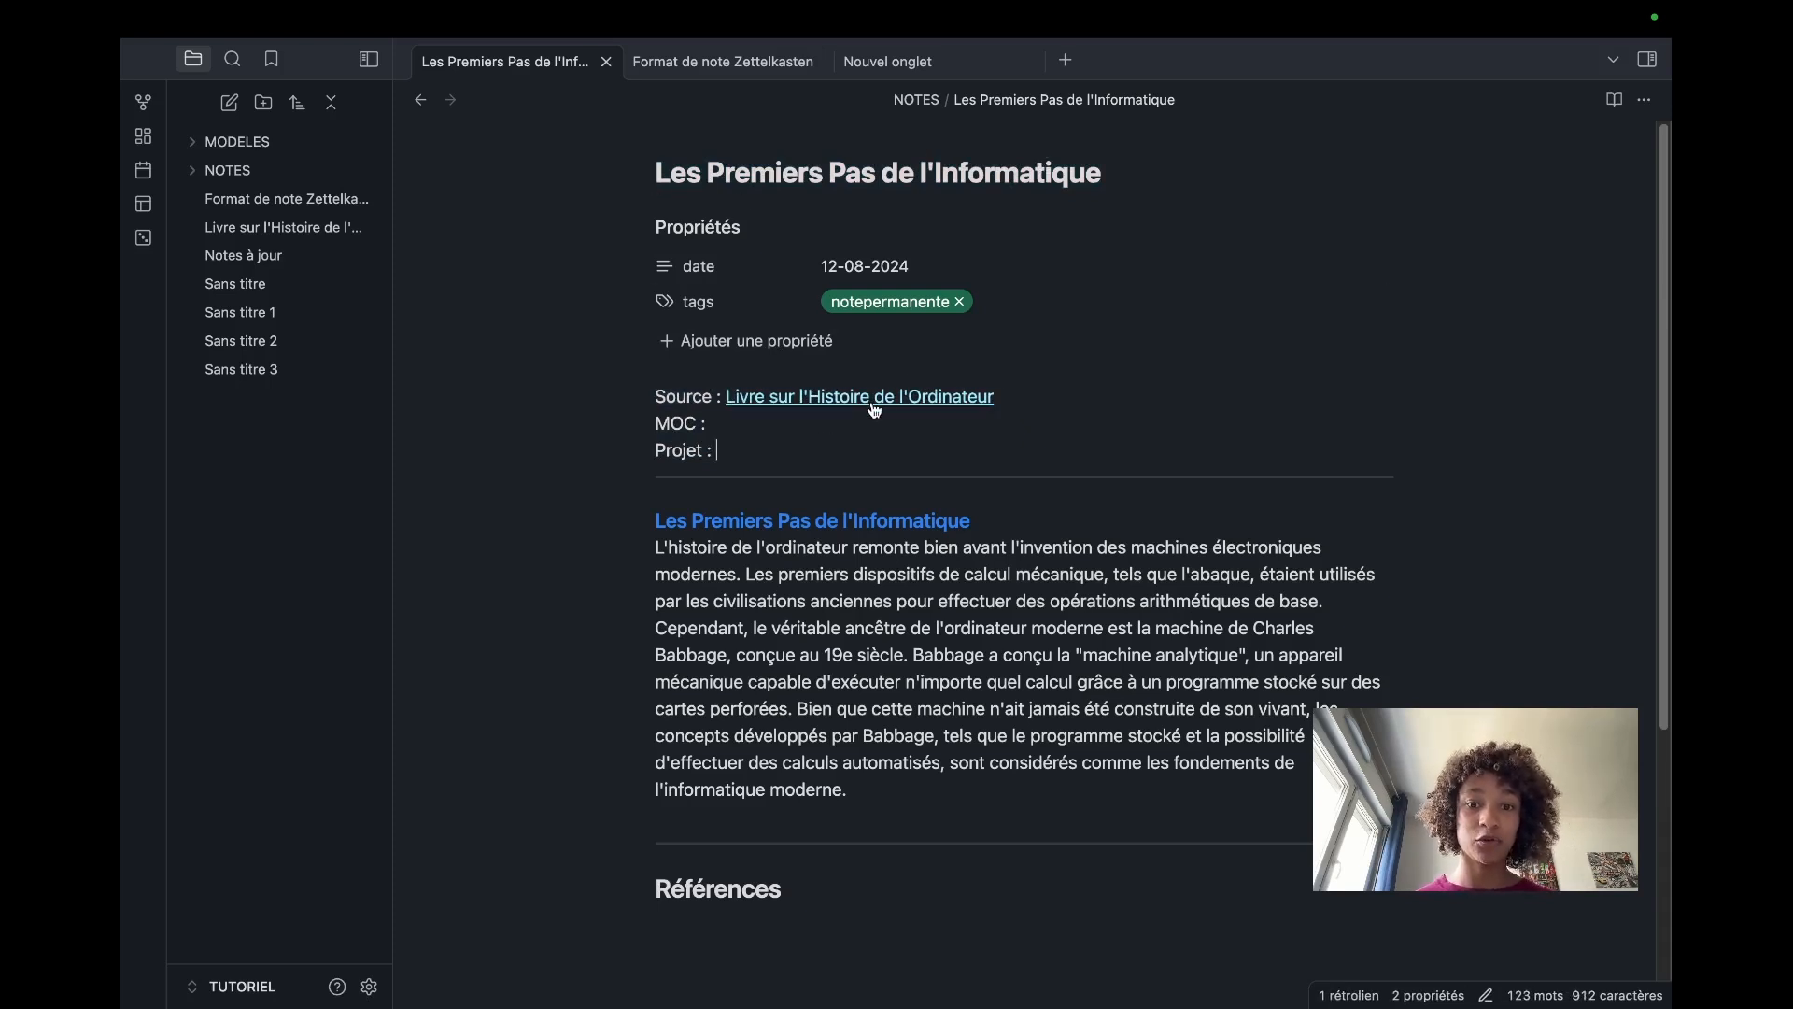
pyautogui.moveTo(996, 398); pyautogui.dragTo(723, 396)
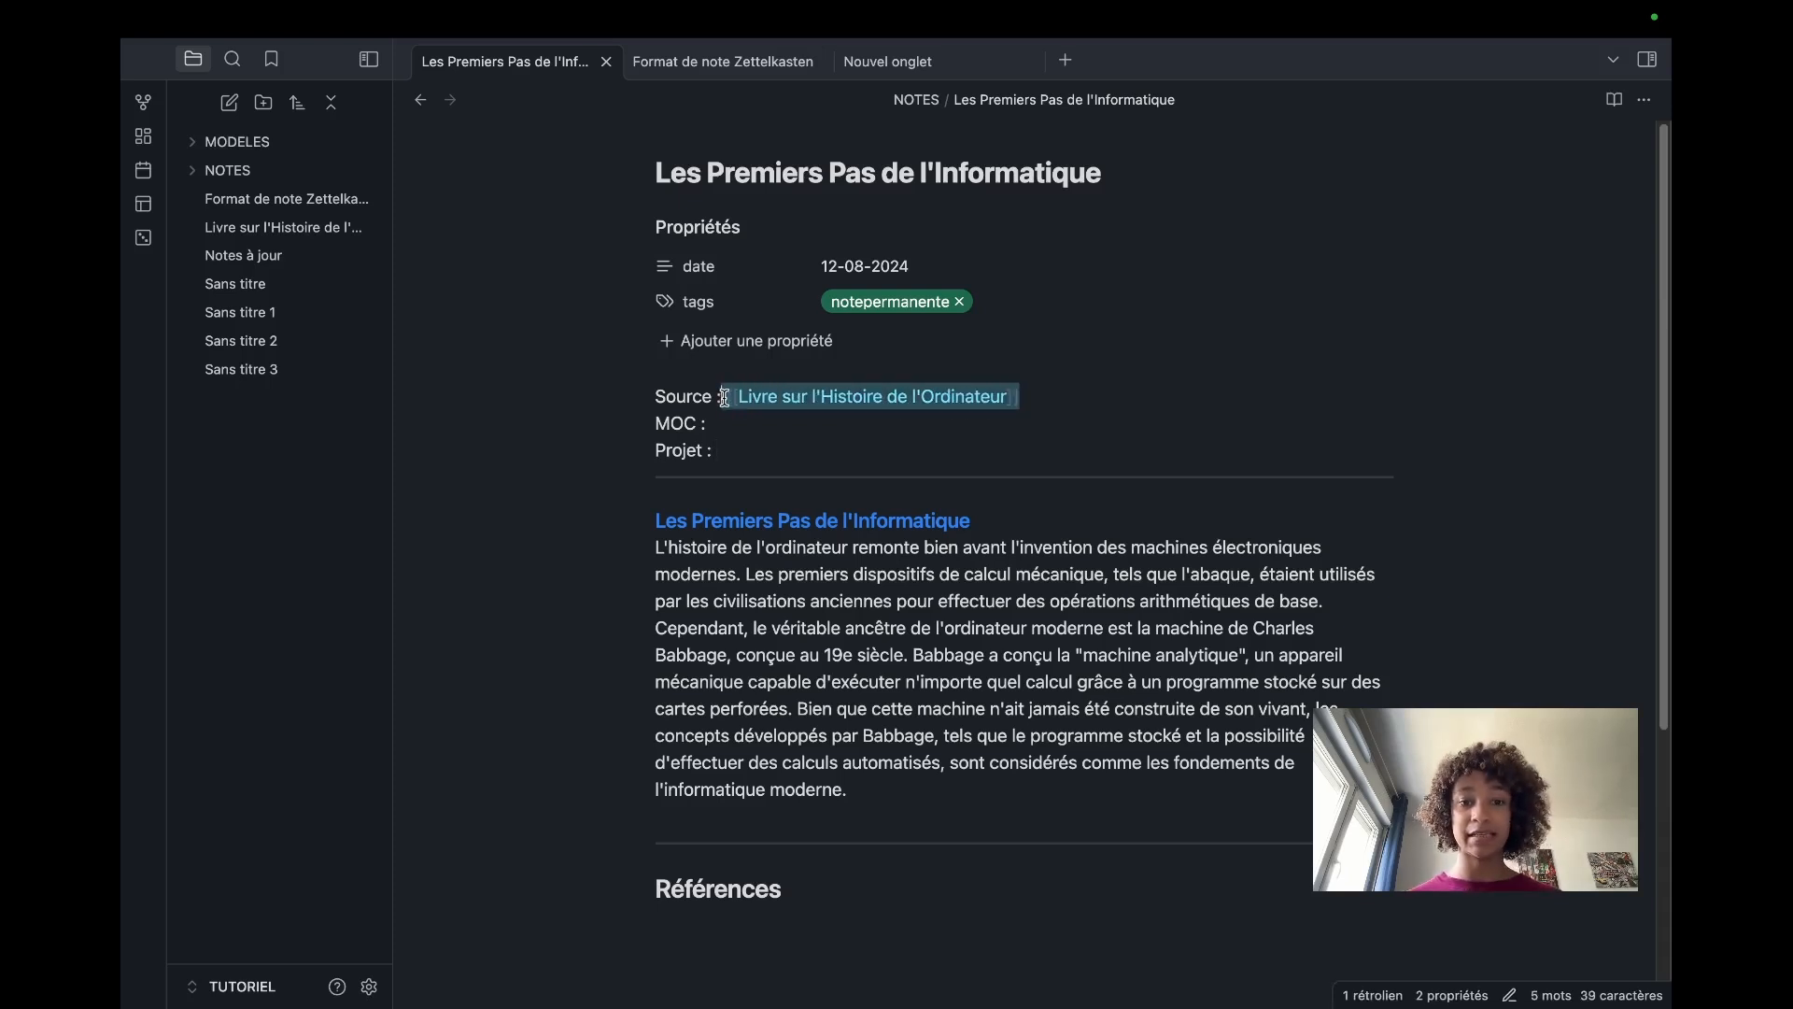
pyautogui.click(721, 424)
pyautogui.moveTo(711, 424); pyautogui.dragTo(652, 423)
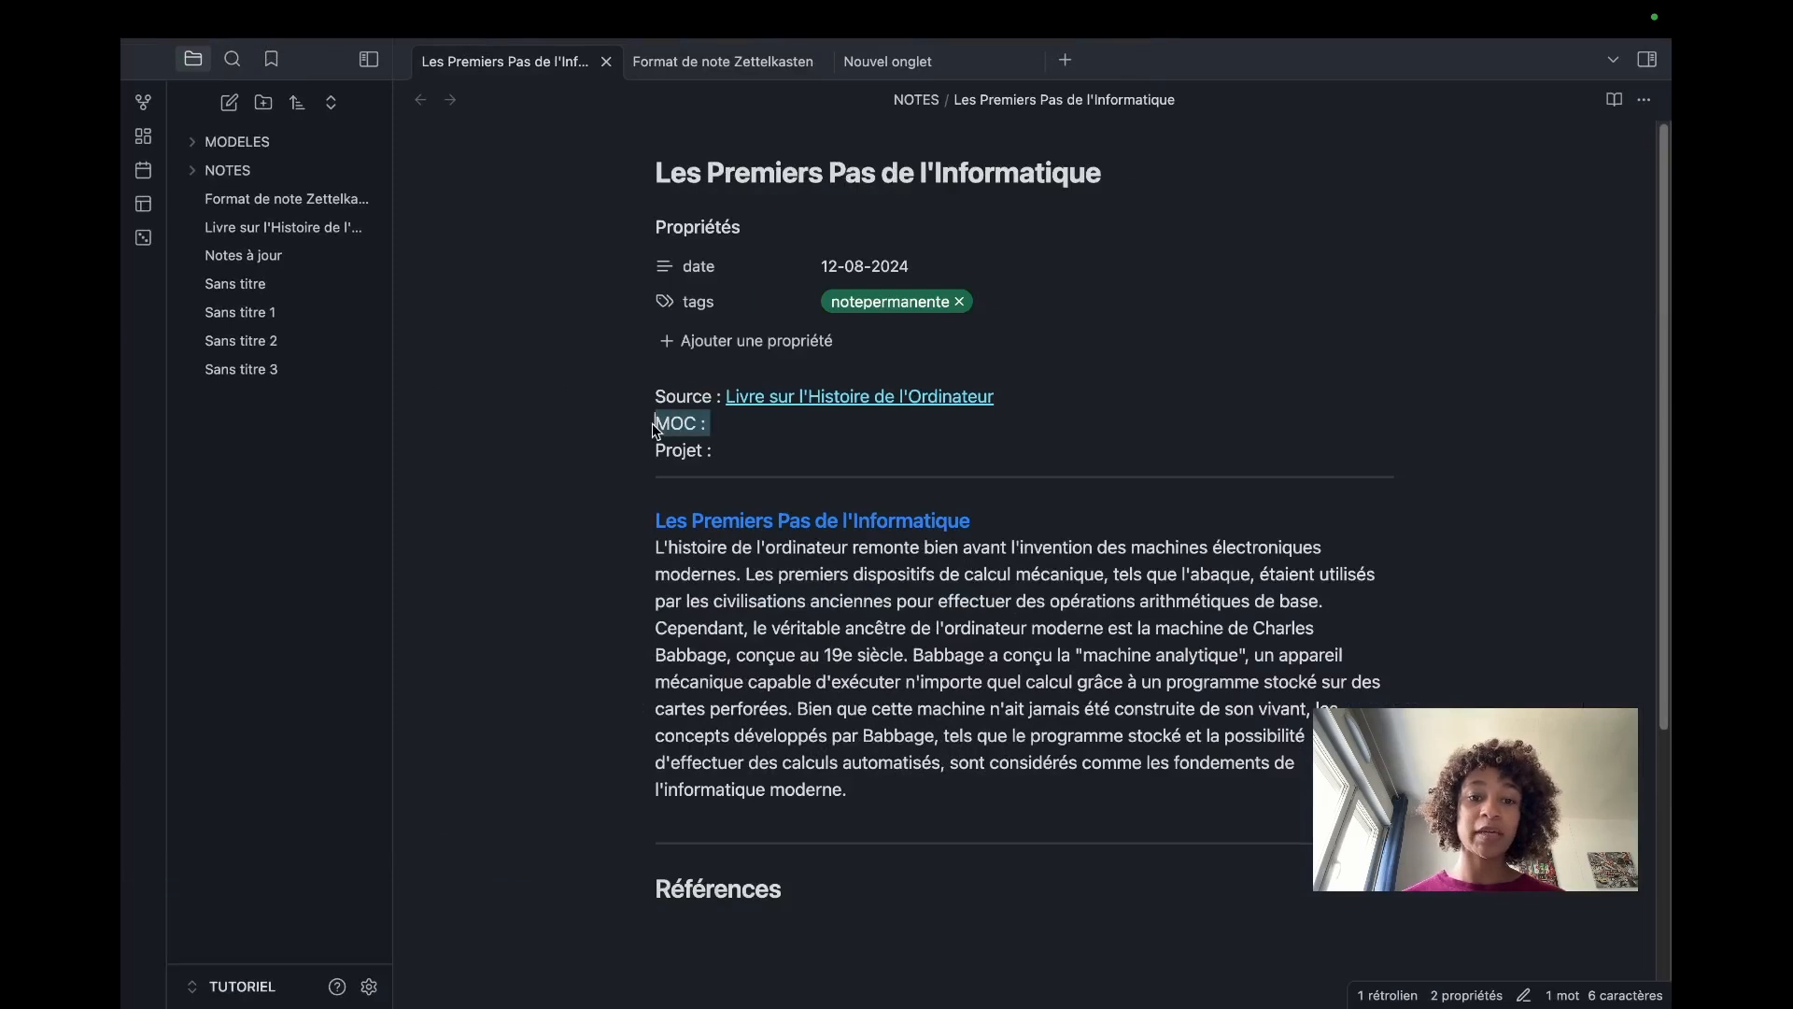
# Step: Add an internal link to HISTOIRE on the note's MOC line
pyautogui.click(737, 424)
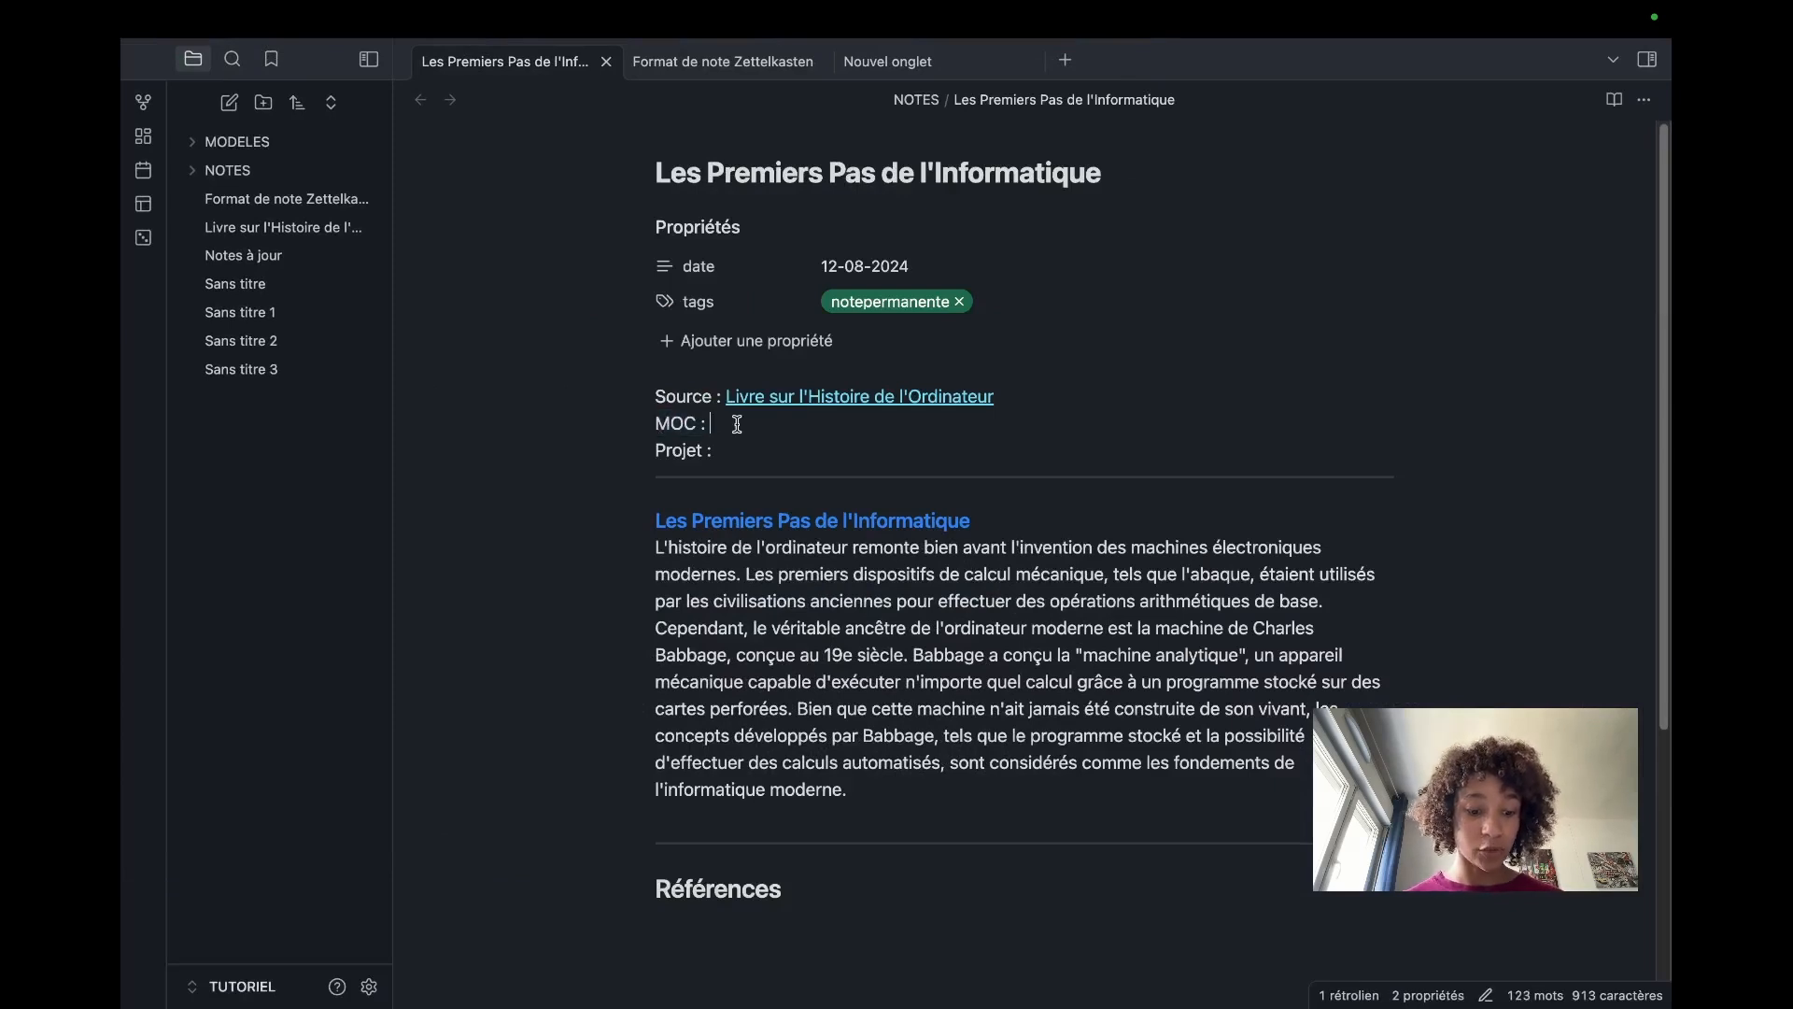
pyautogui.write('[[')
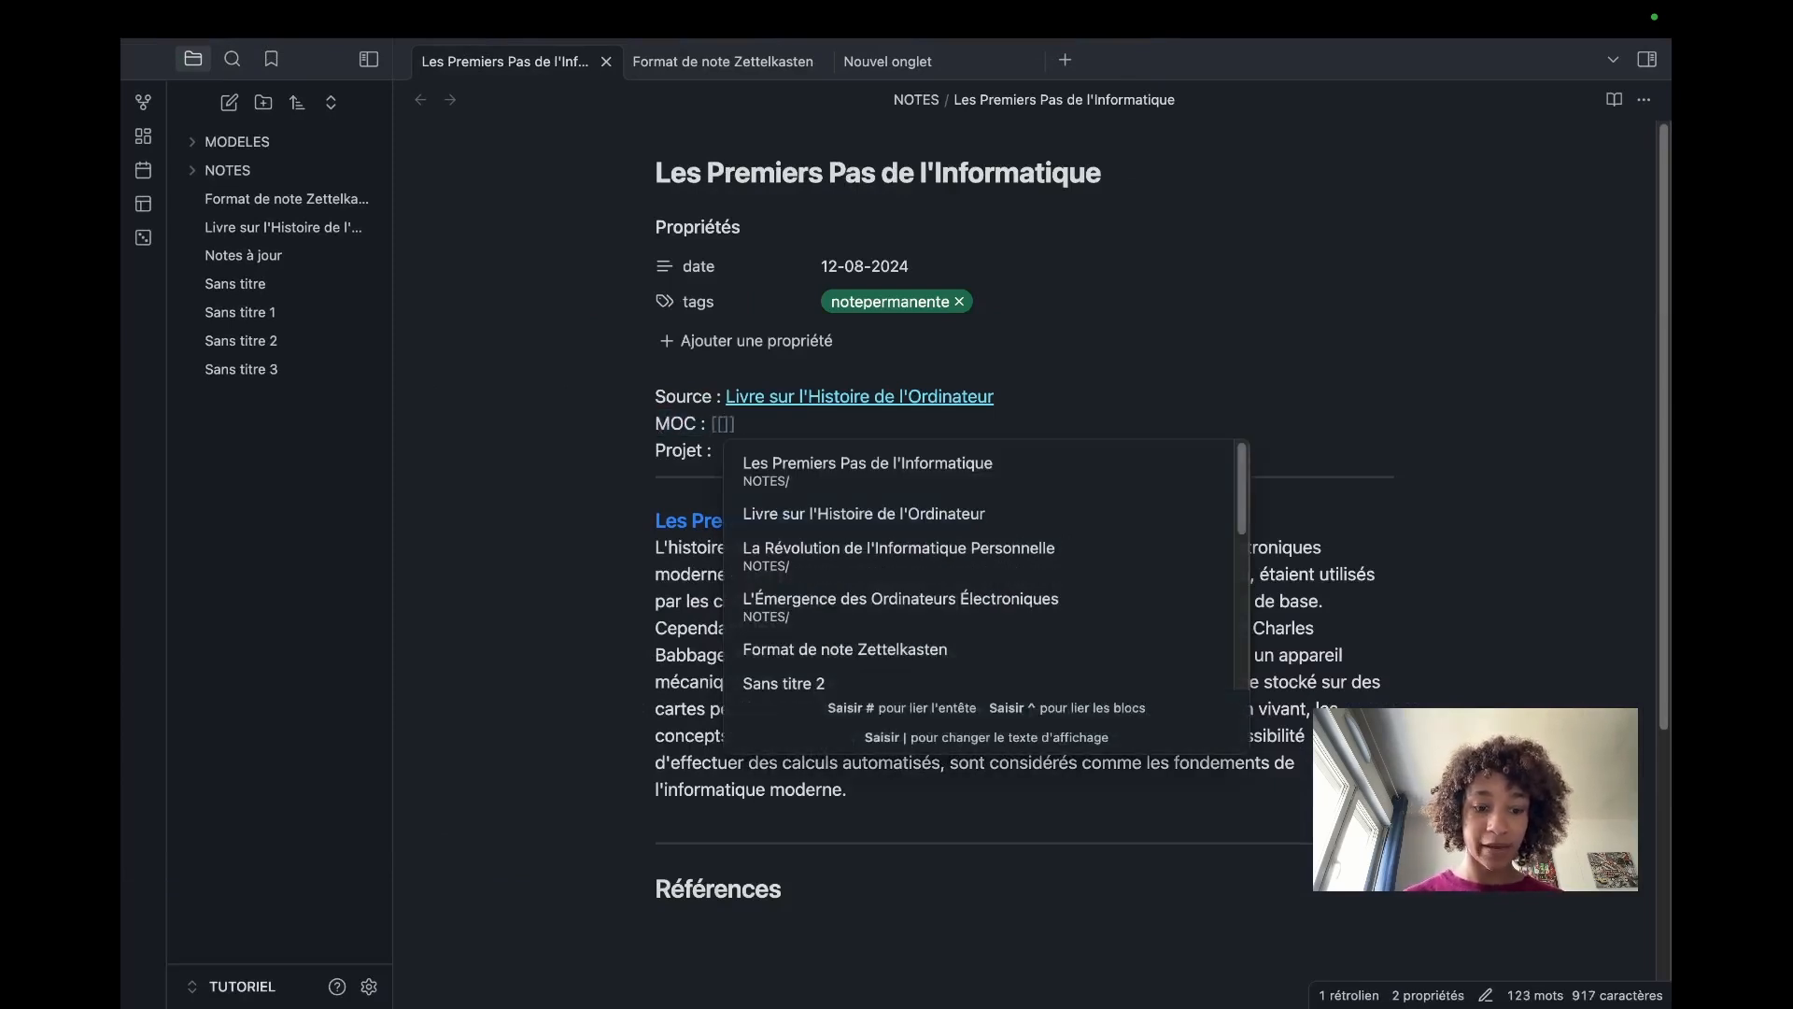
pyautogui.write('histoie')
pyautogui.press('BackSpace')
pyautogui.press('BackSpace')
pyautogui.press('BackSpace')
pyautogui.press('BackSpace')
pyautogui.press('BackSpace')
pyautogui.press('BackSpace')
pyautogui.press('BackSpace')
pyautogui.press('BackSpace')
pyautogui.write('histoi')
pyautogui.press('BackSpace')
pyautogui.press('BackSpace')
pyautogui.press('BackSpace')
pyautogui.press('BackSpace')
pyautogui.press('BackSpace')
pyautogui.press('BackSpace')
pyautogui.write('HISTOIRE')
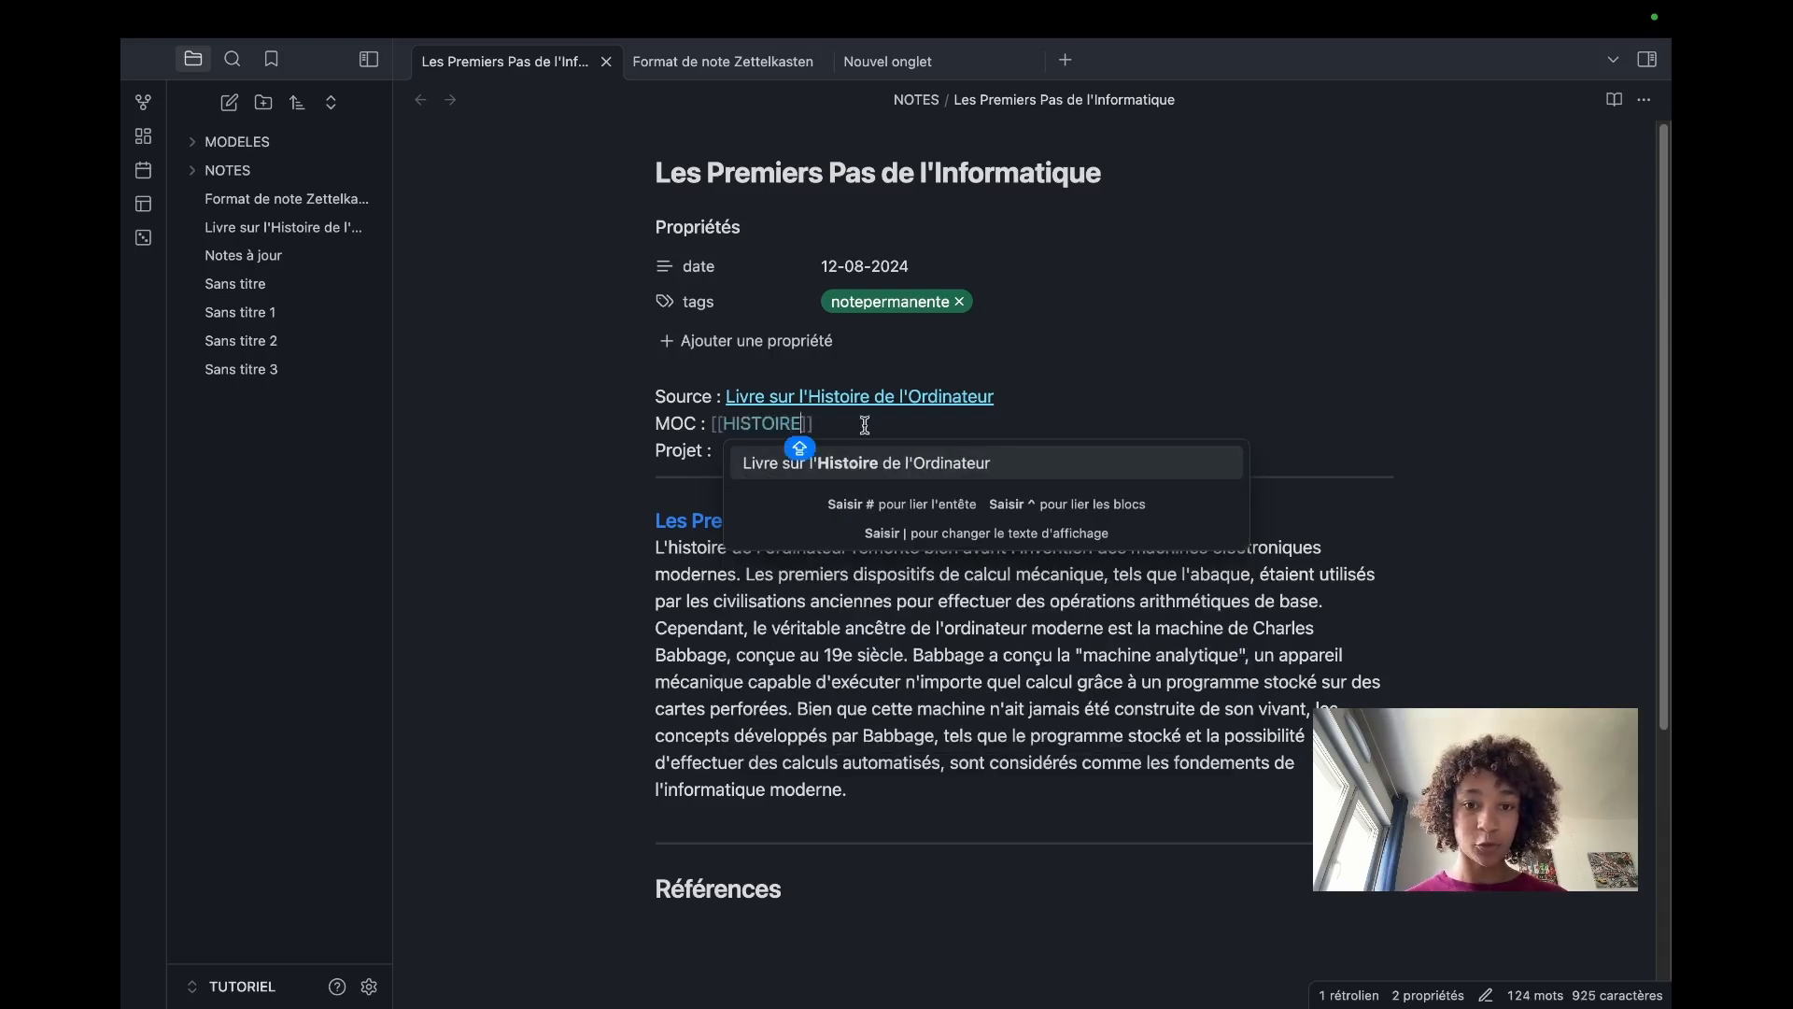
pyautogui.click(861, 421)
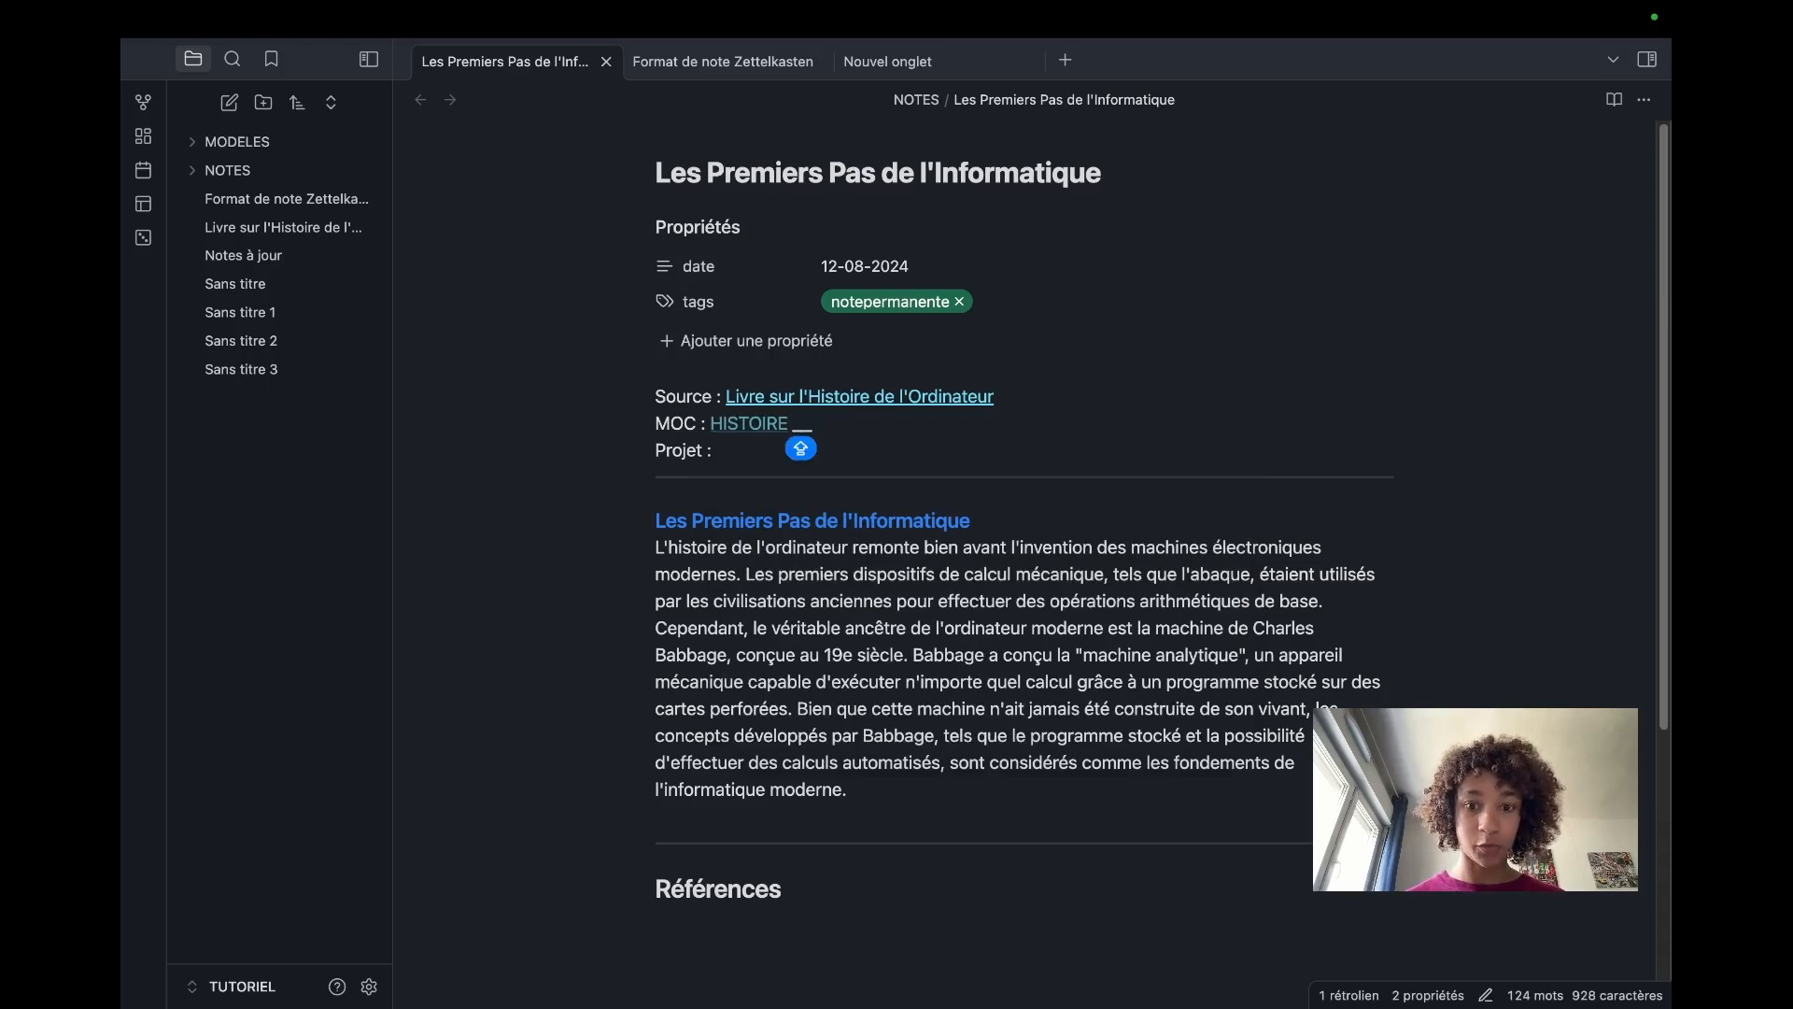
# Step: Add a hyphen separator and a second internal link to INFORMATIQUE on the MOC line
pyautogui.write('-')
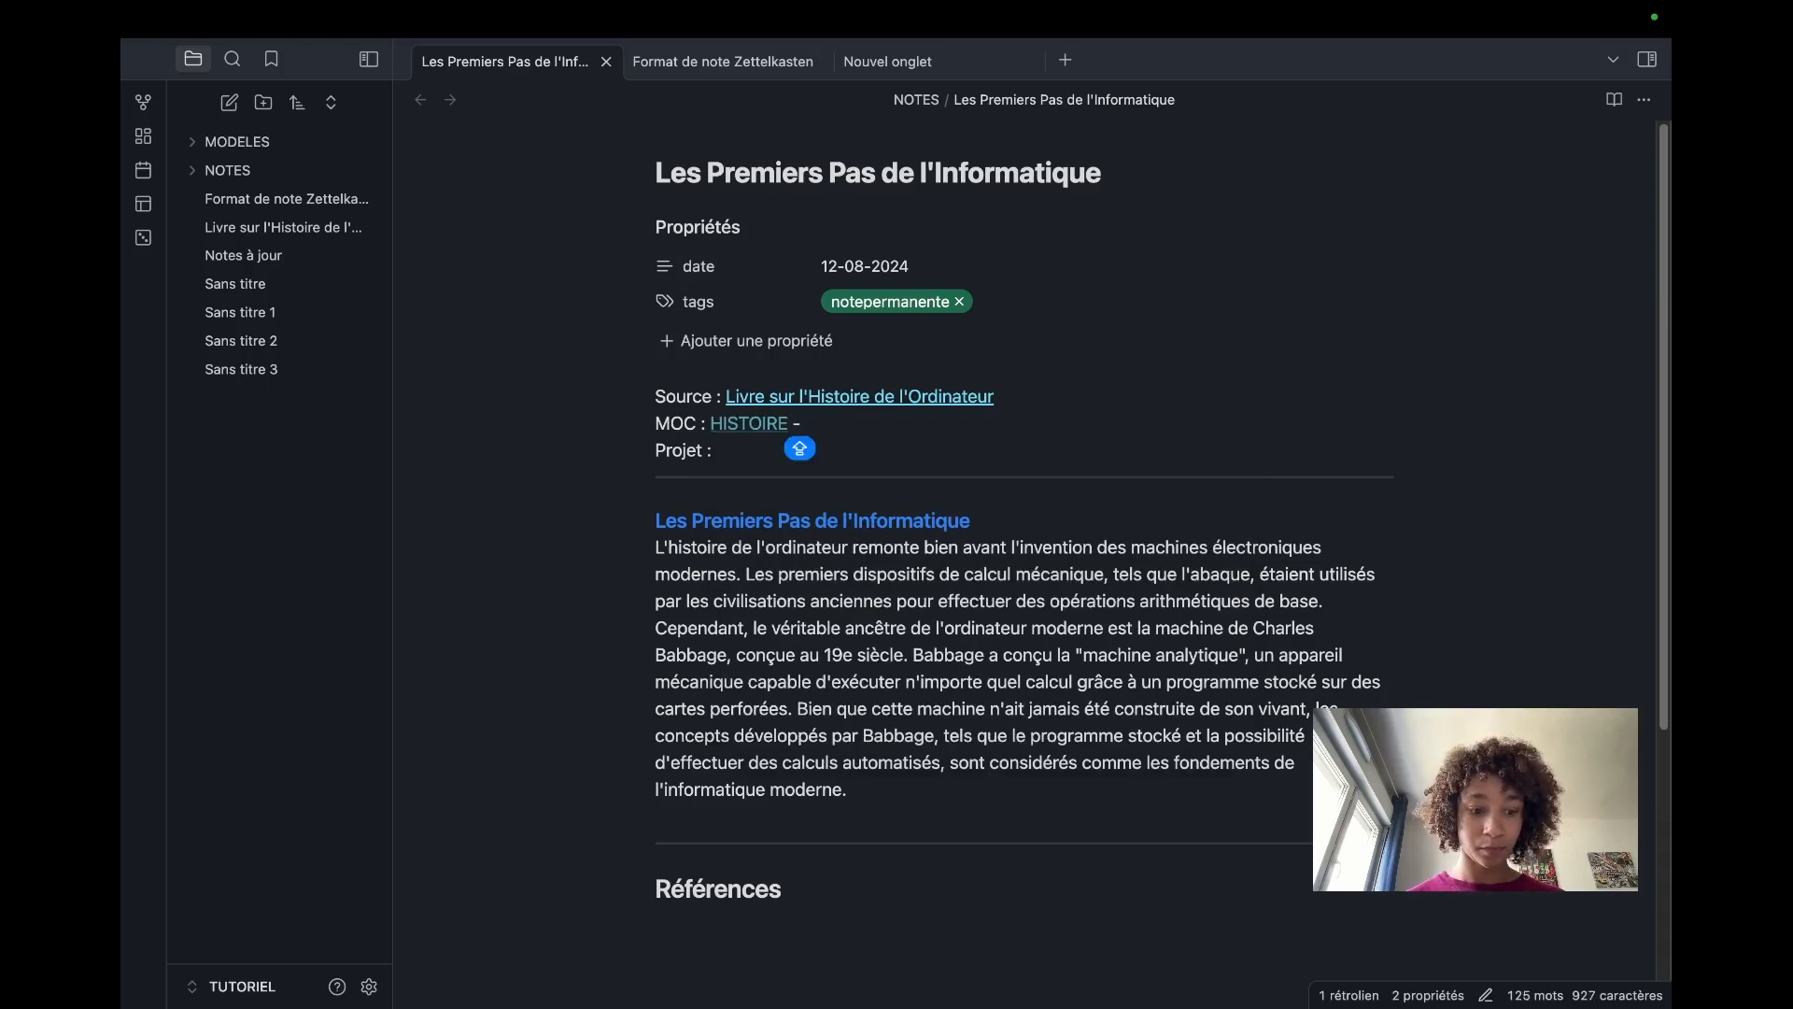
pyautogui.write(' [[INFORM')
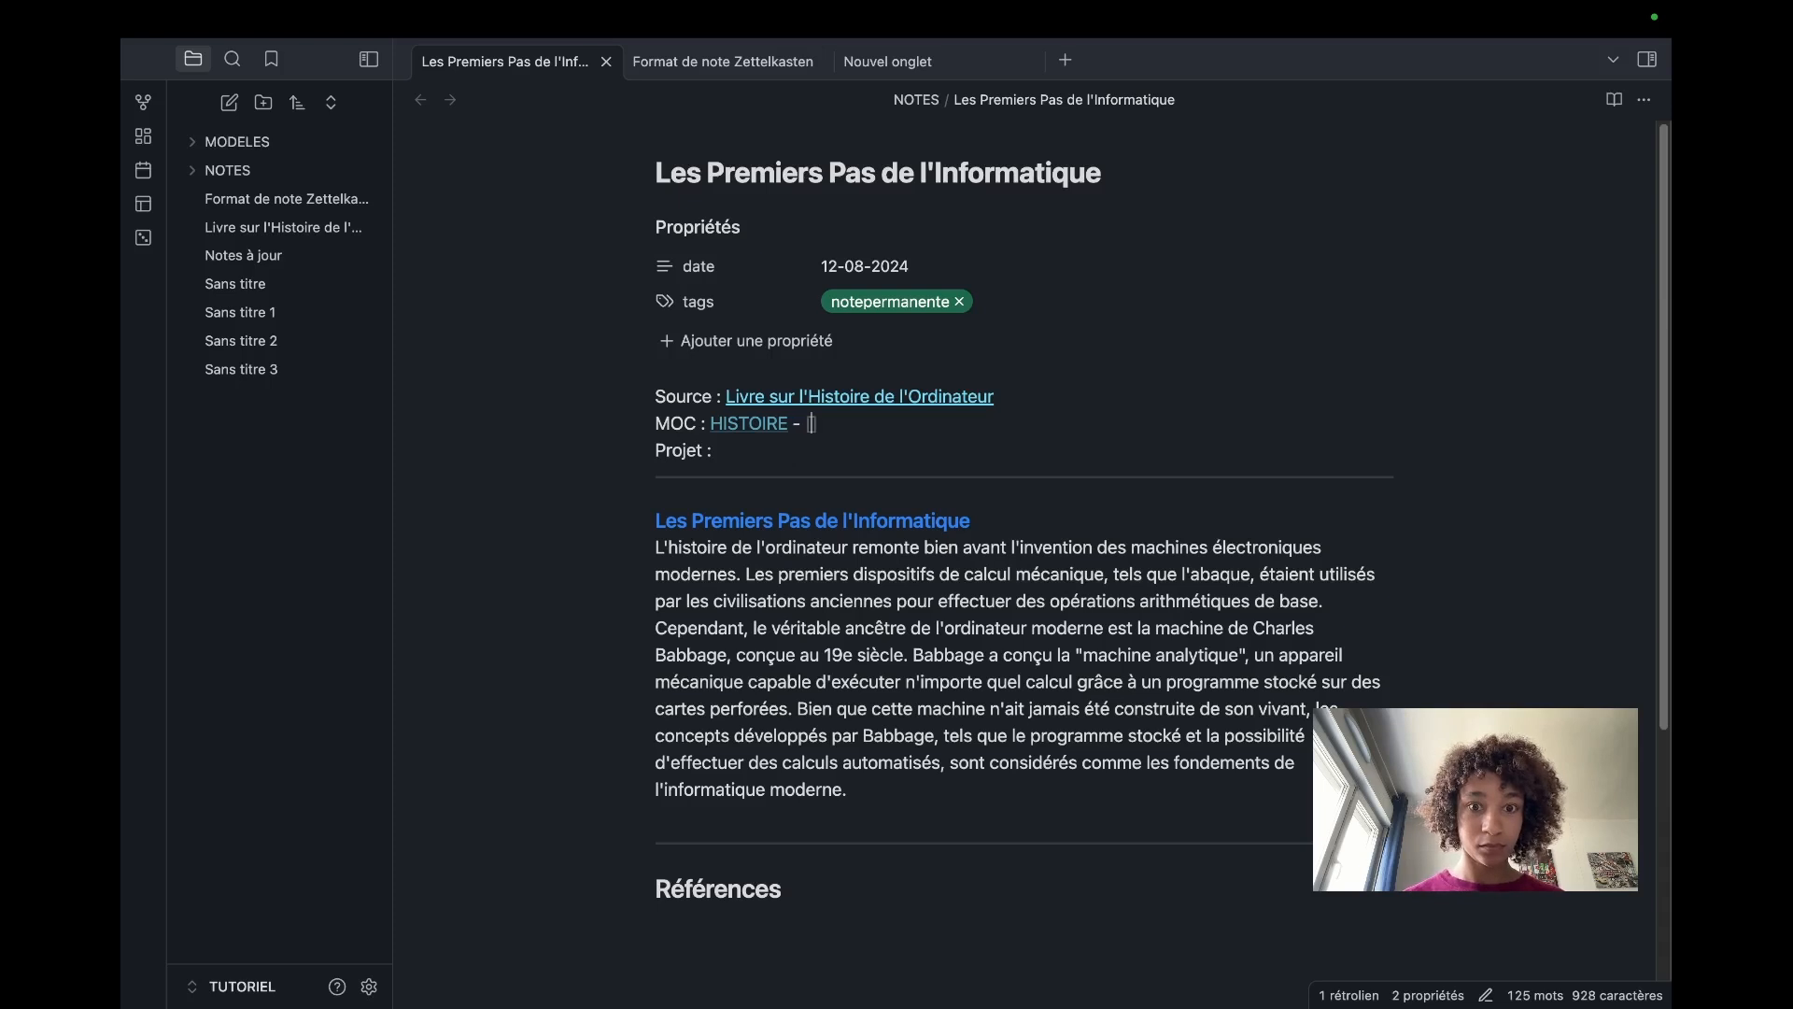
pyautogui.write('ATIQUE')
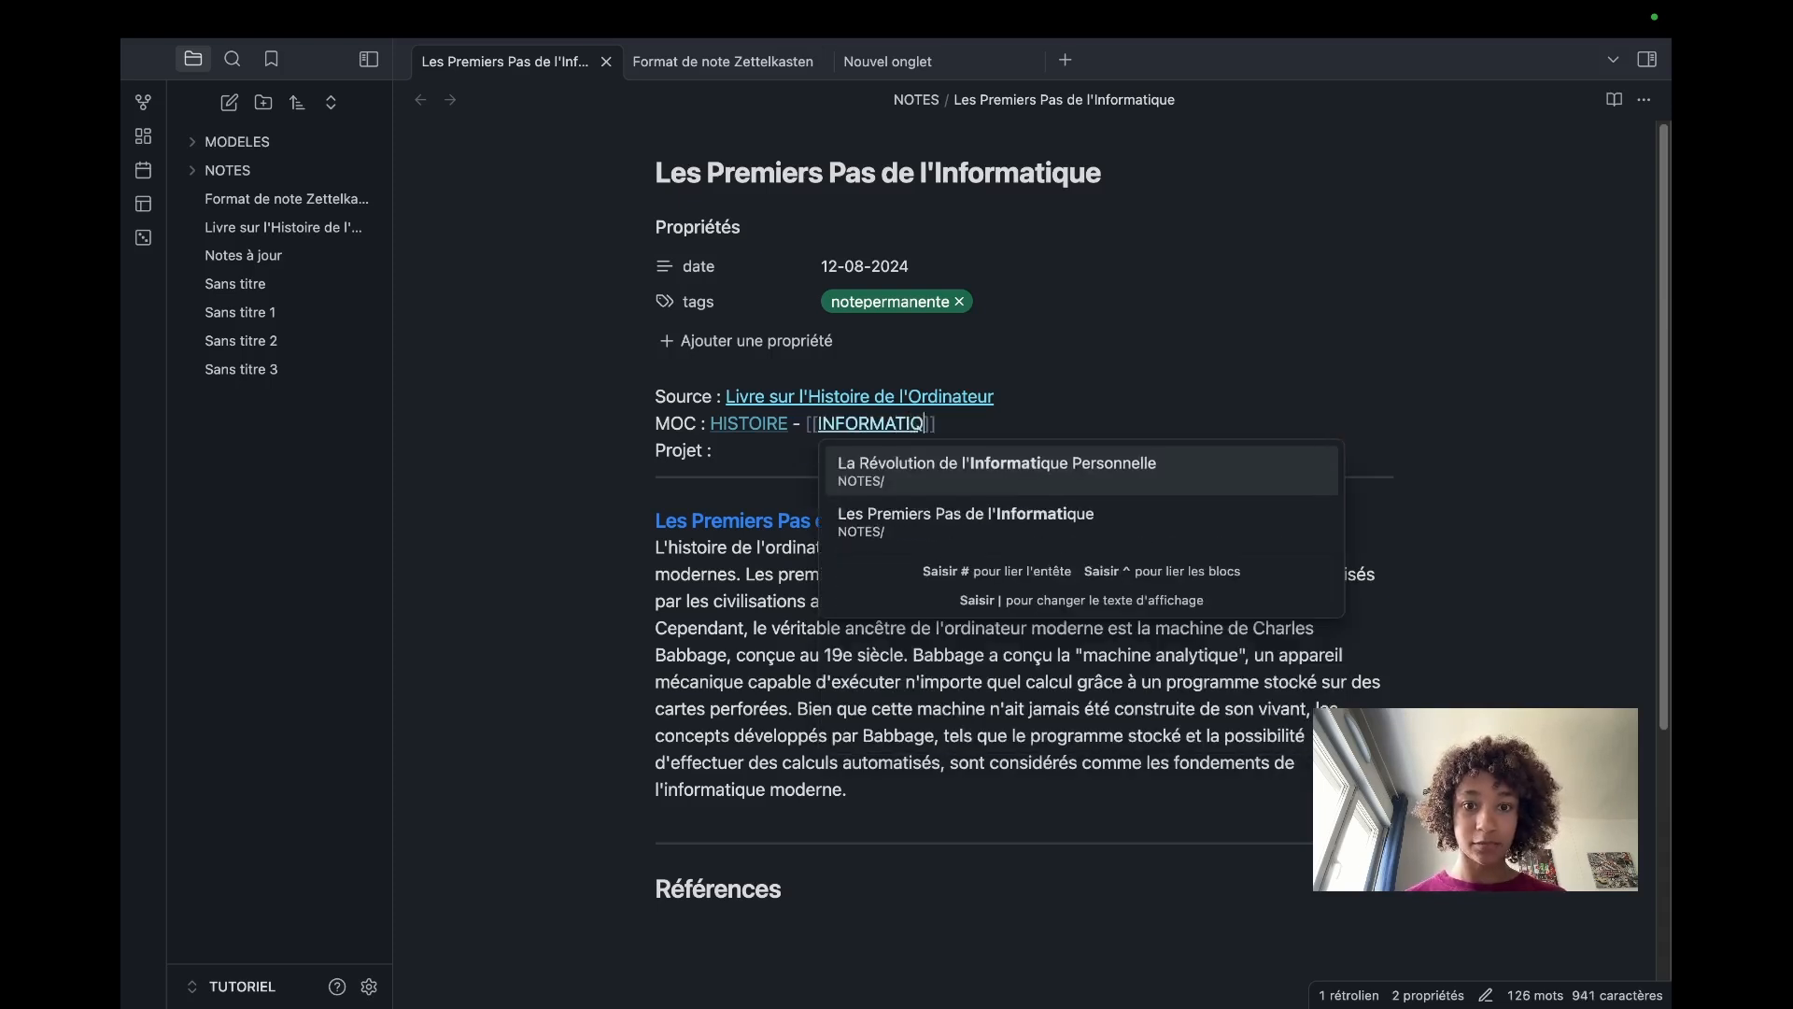
pyautogui.click(742, 452)
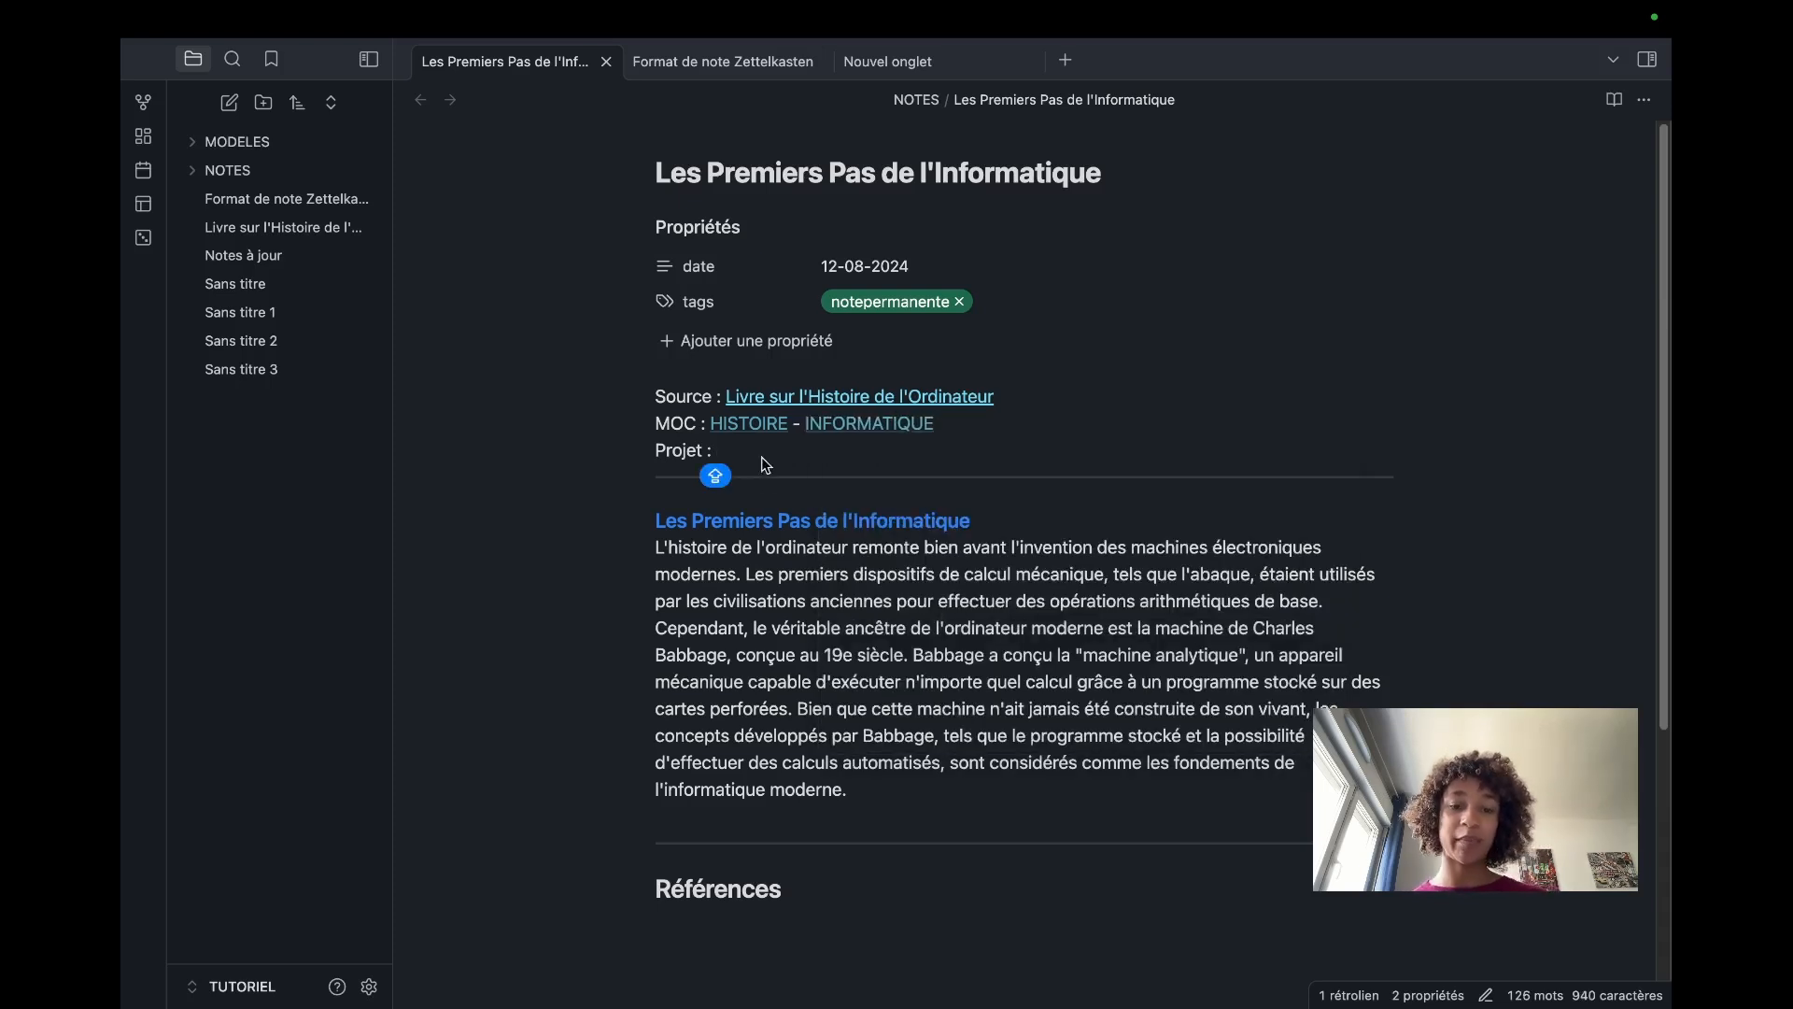
# Step: Review the note's MOC links and its Source link, and place the text cursor on the Projet line
pyautogui.moveTo(979, 425); pyautogui.dragTo(714, 428)
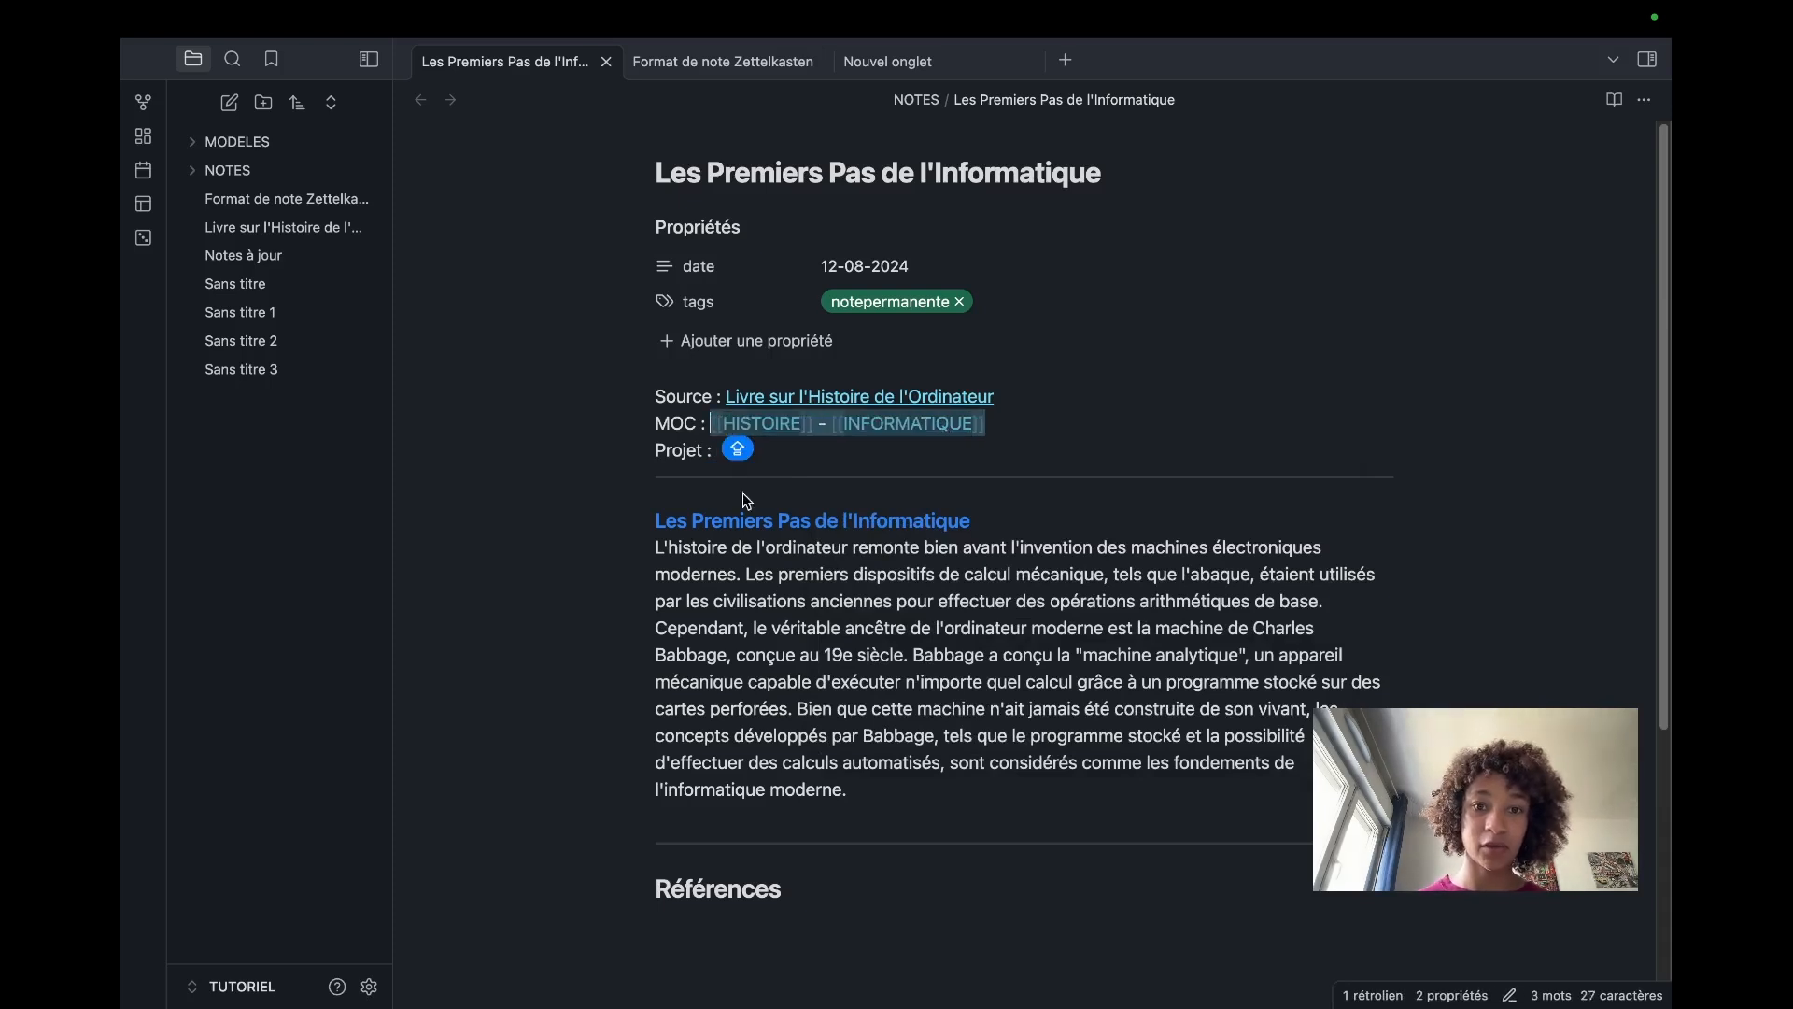
pyautogui.click(1005, 402)
pyautogui.moveTo(1015, 398); pyautogui.dragTo(732, 397)
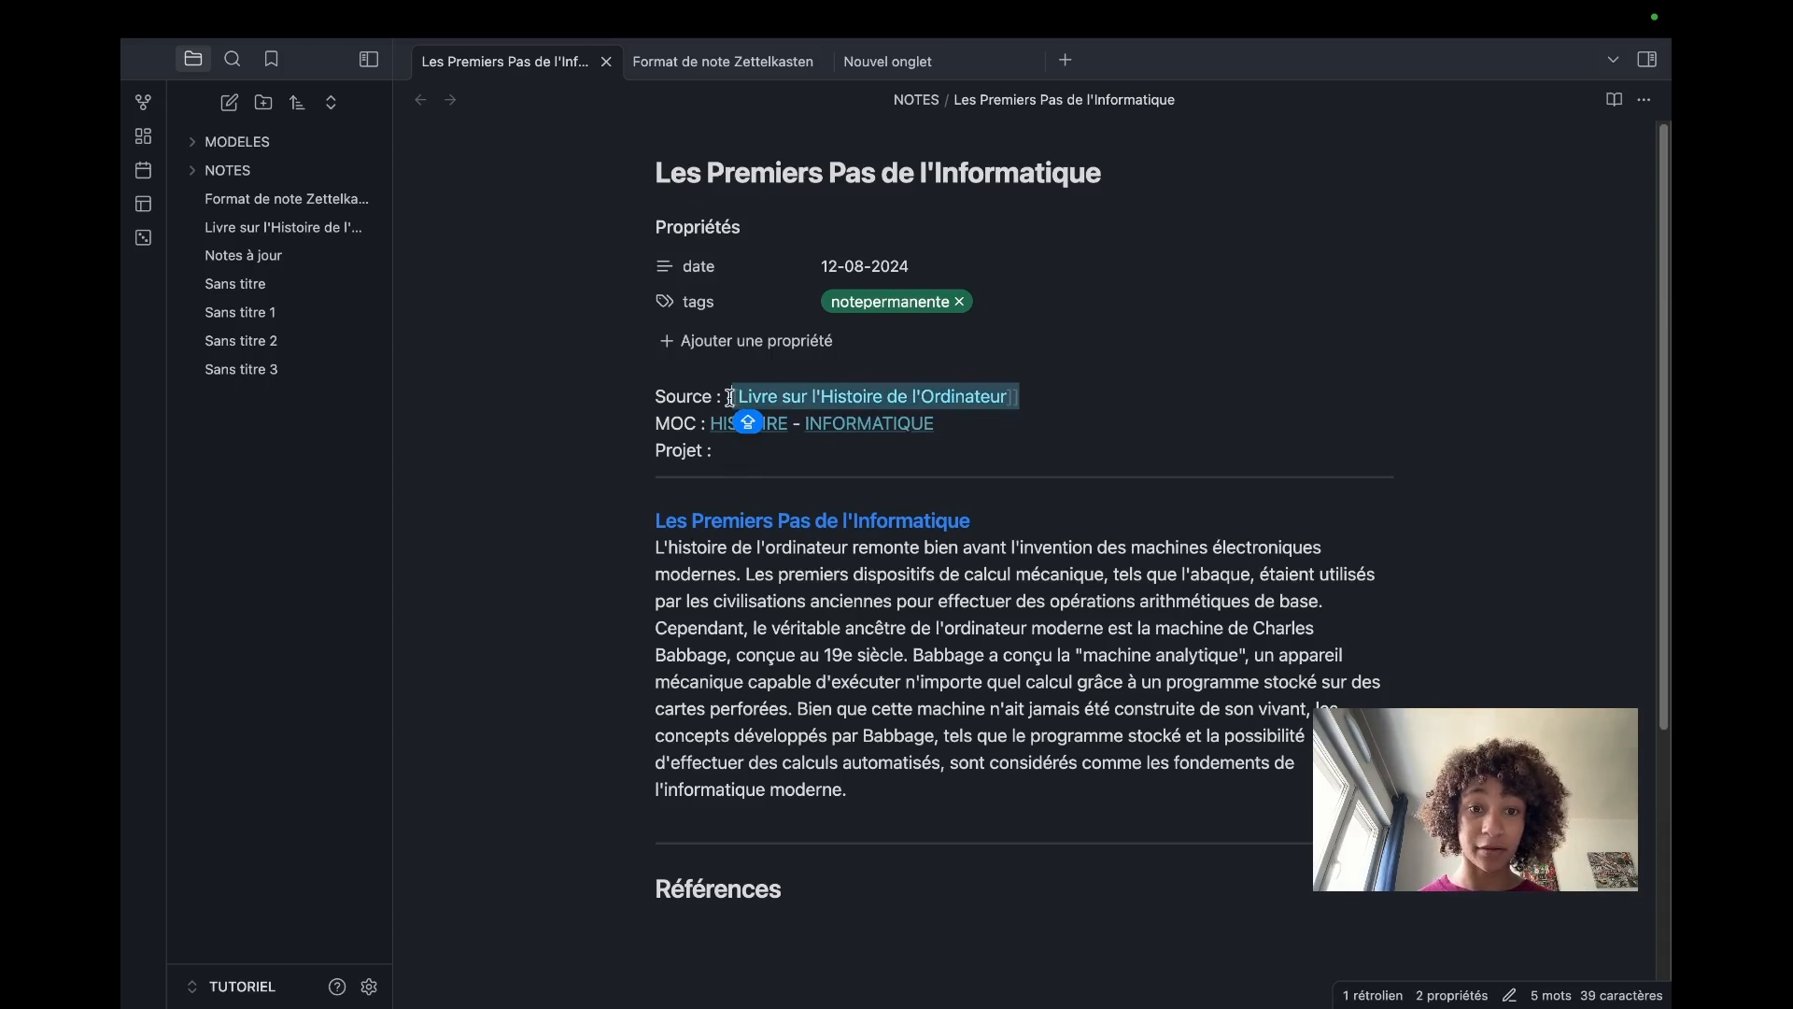
pyautogui.moveTo(949, 424); pyautogui.dragTo(706, 427)
pyautogui.click(759, 453)
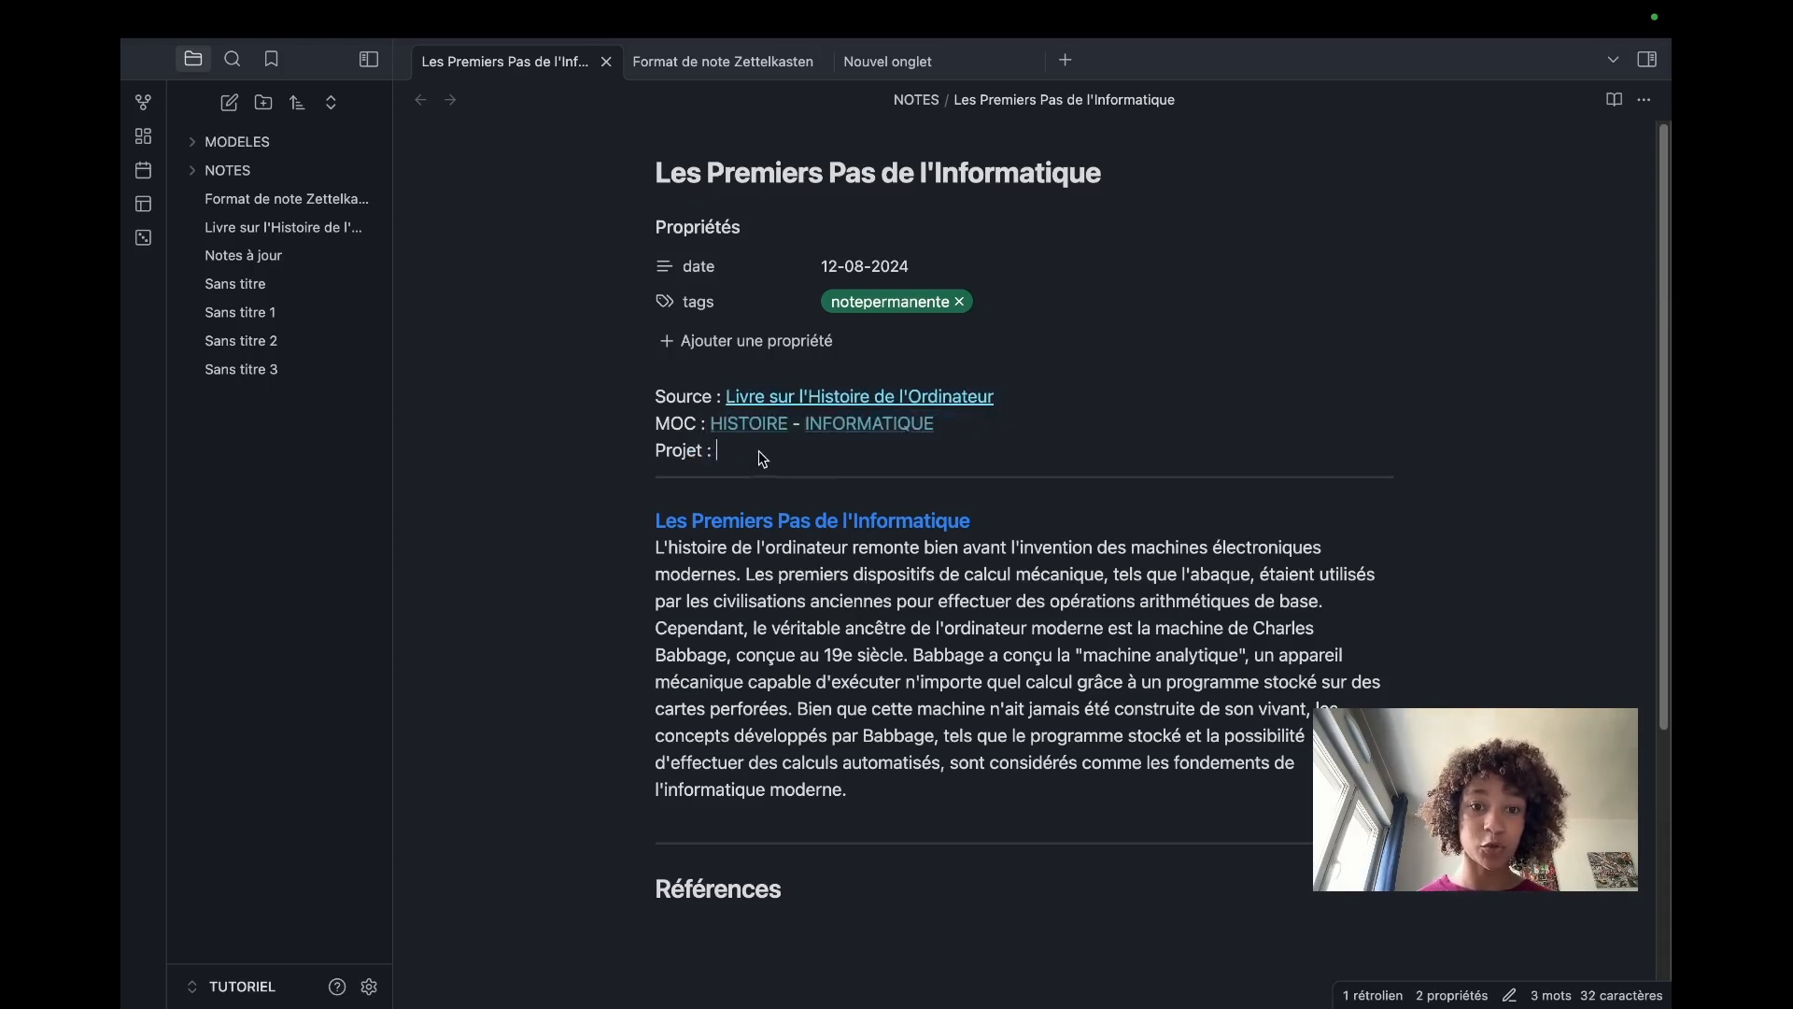
# Step: Examine the note's structure: the empty Projet line, the heading with its body text, and the separator line above it
pyautogui.press('capslock')
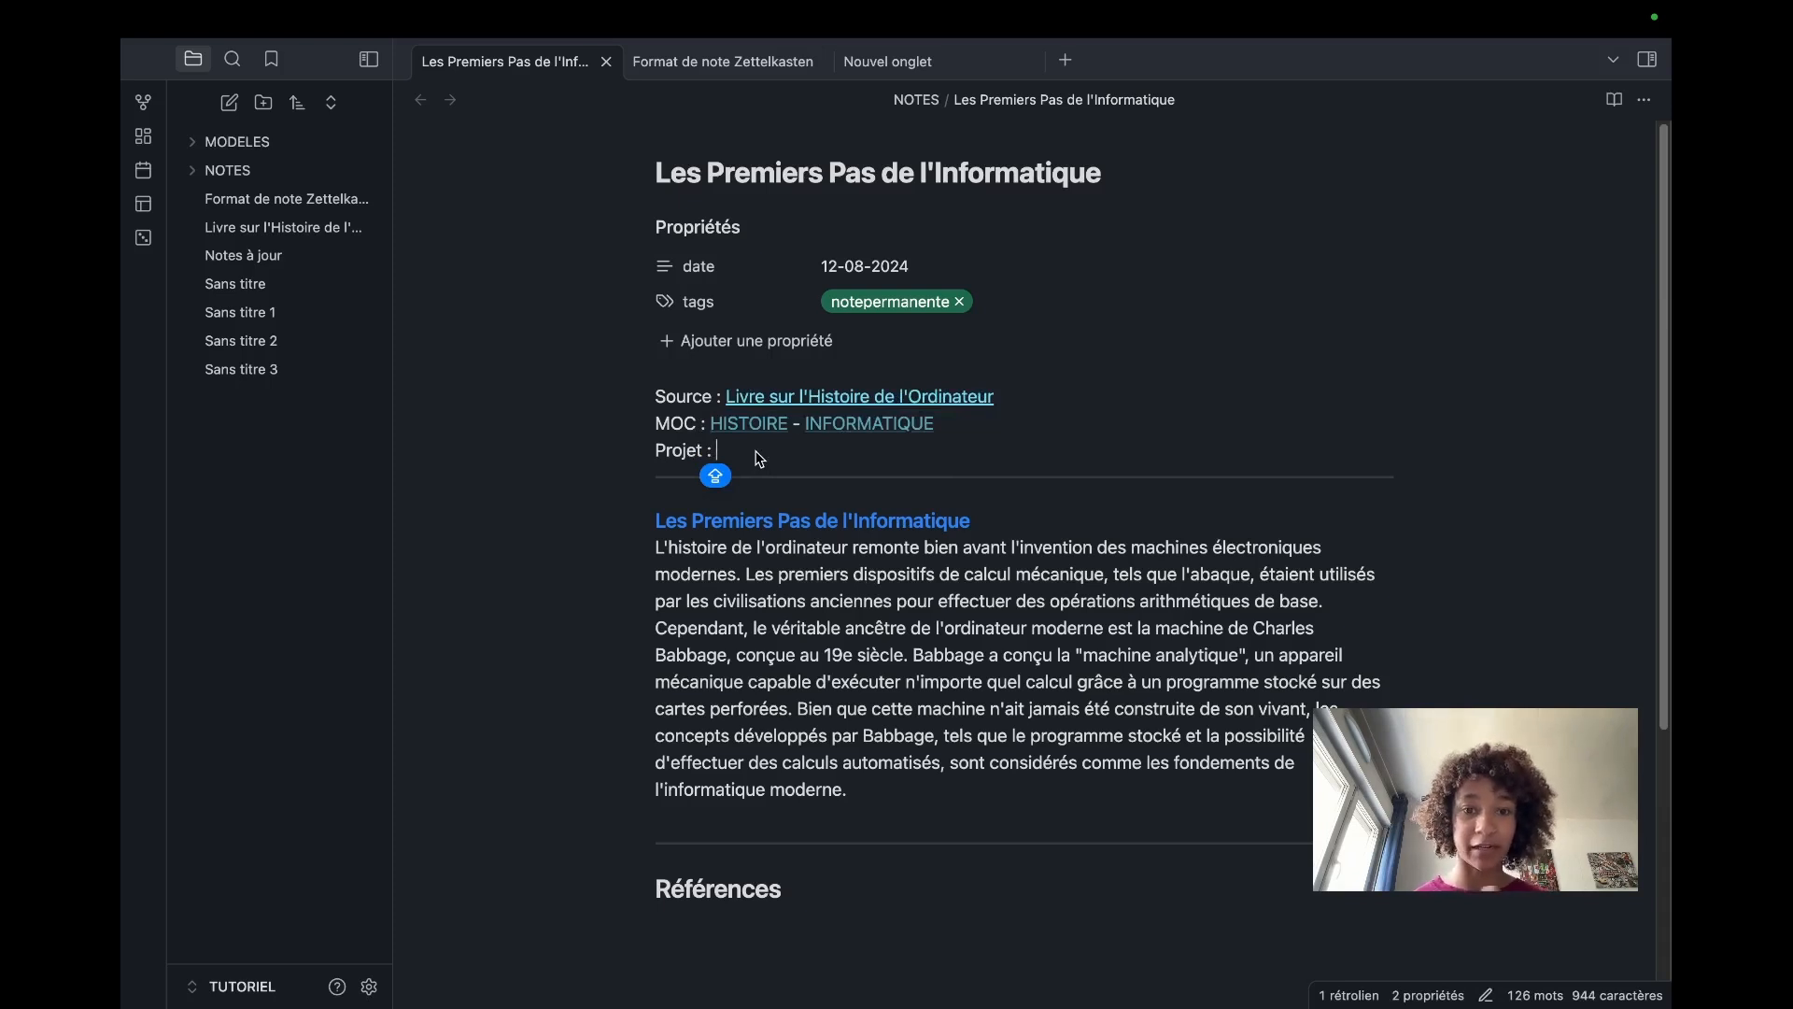
pyautogui.moveTo(867, 795); pyautogui.dragTo(651, 529)
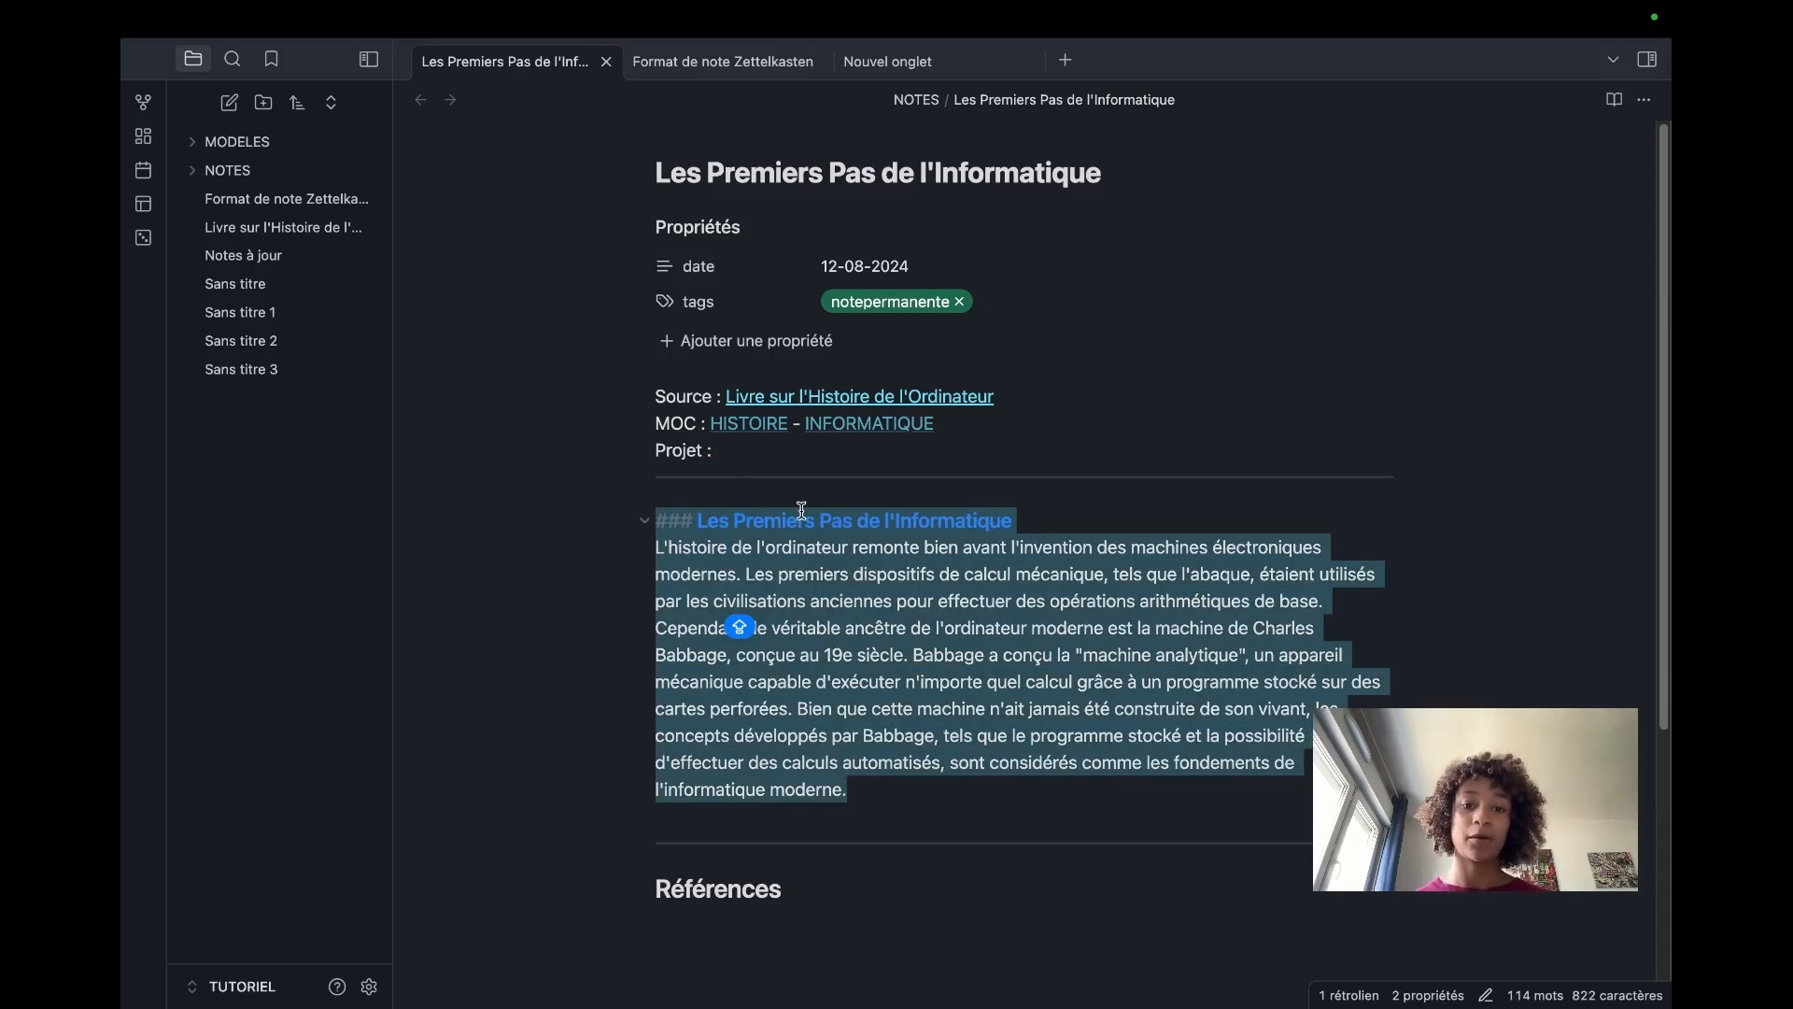
pyautogui.click(878, 794)
pyautogui.moveTo(850, 796); pyautogui.dragTo(659, 533)
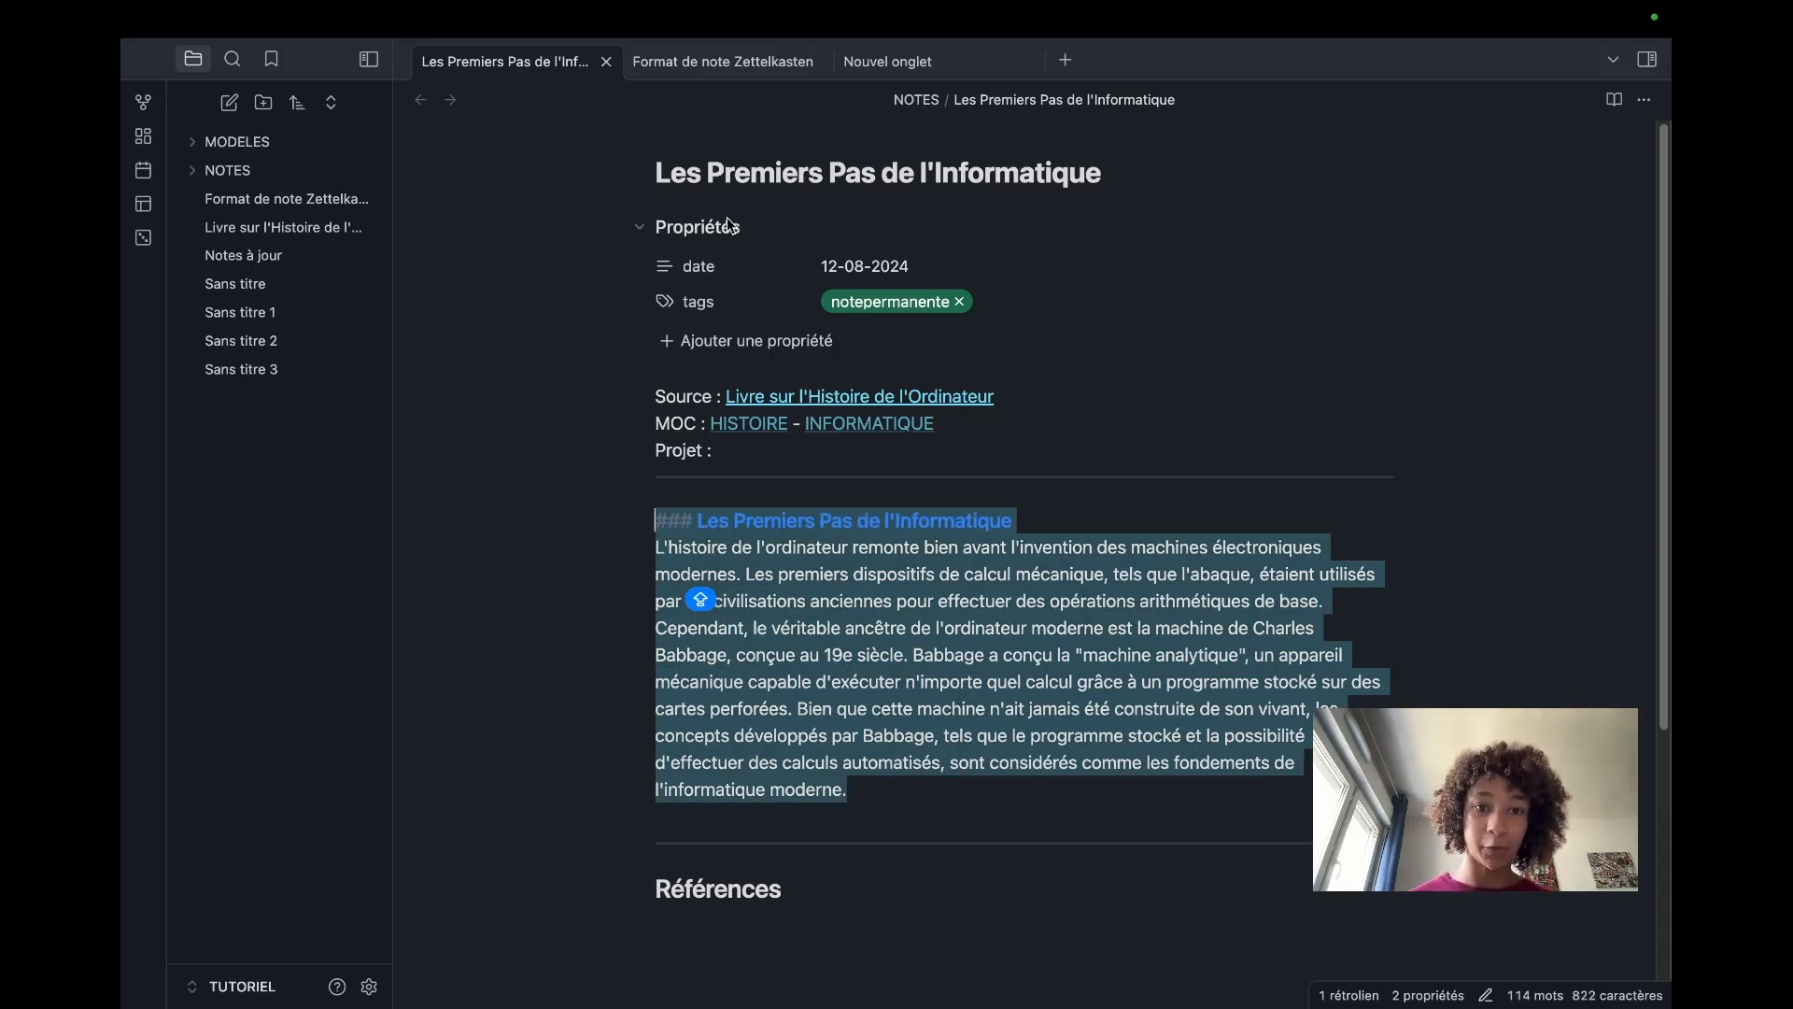
pyautogui.click(765, 486)
pyautogui.moveTo(732, 477); pyautogui.dragTo(652, 479)
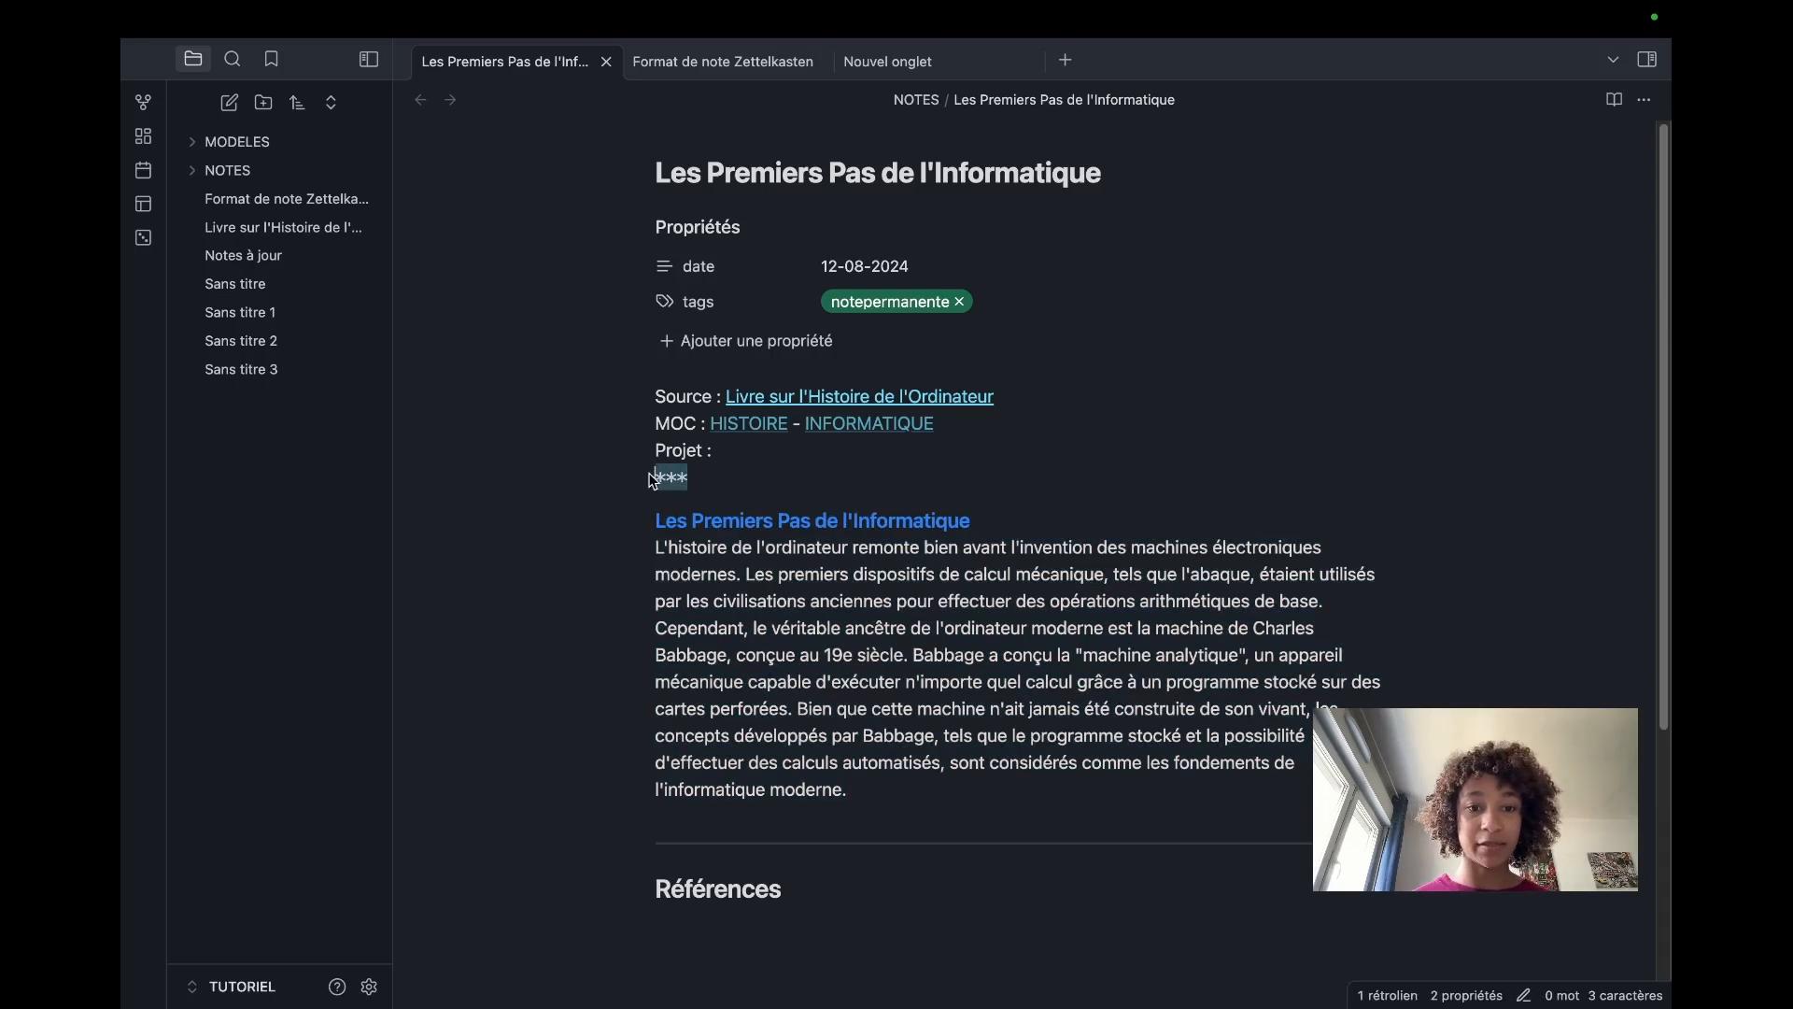
pyautogui.click(788, 668)
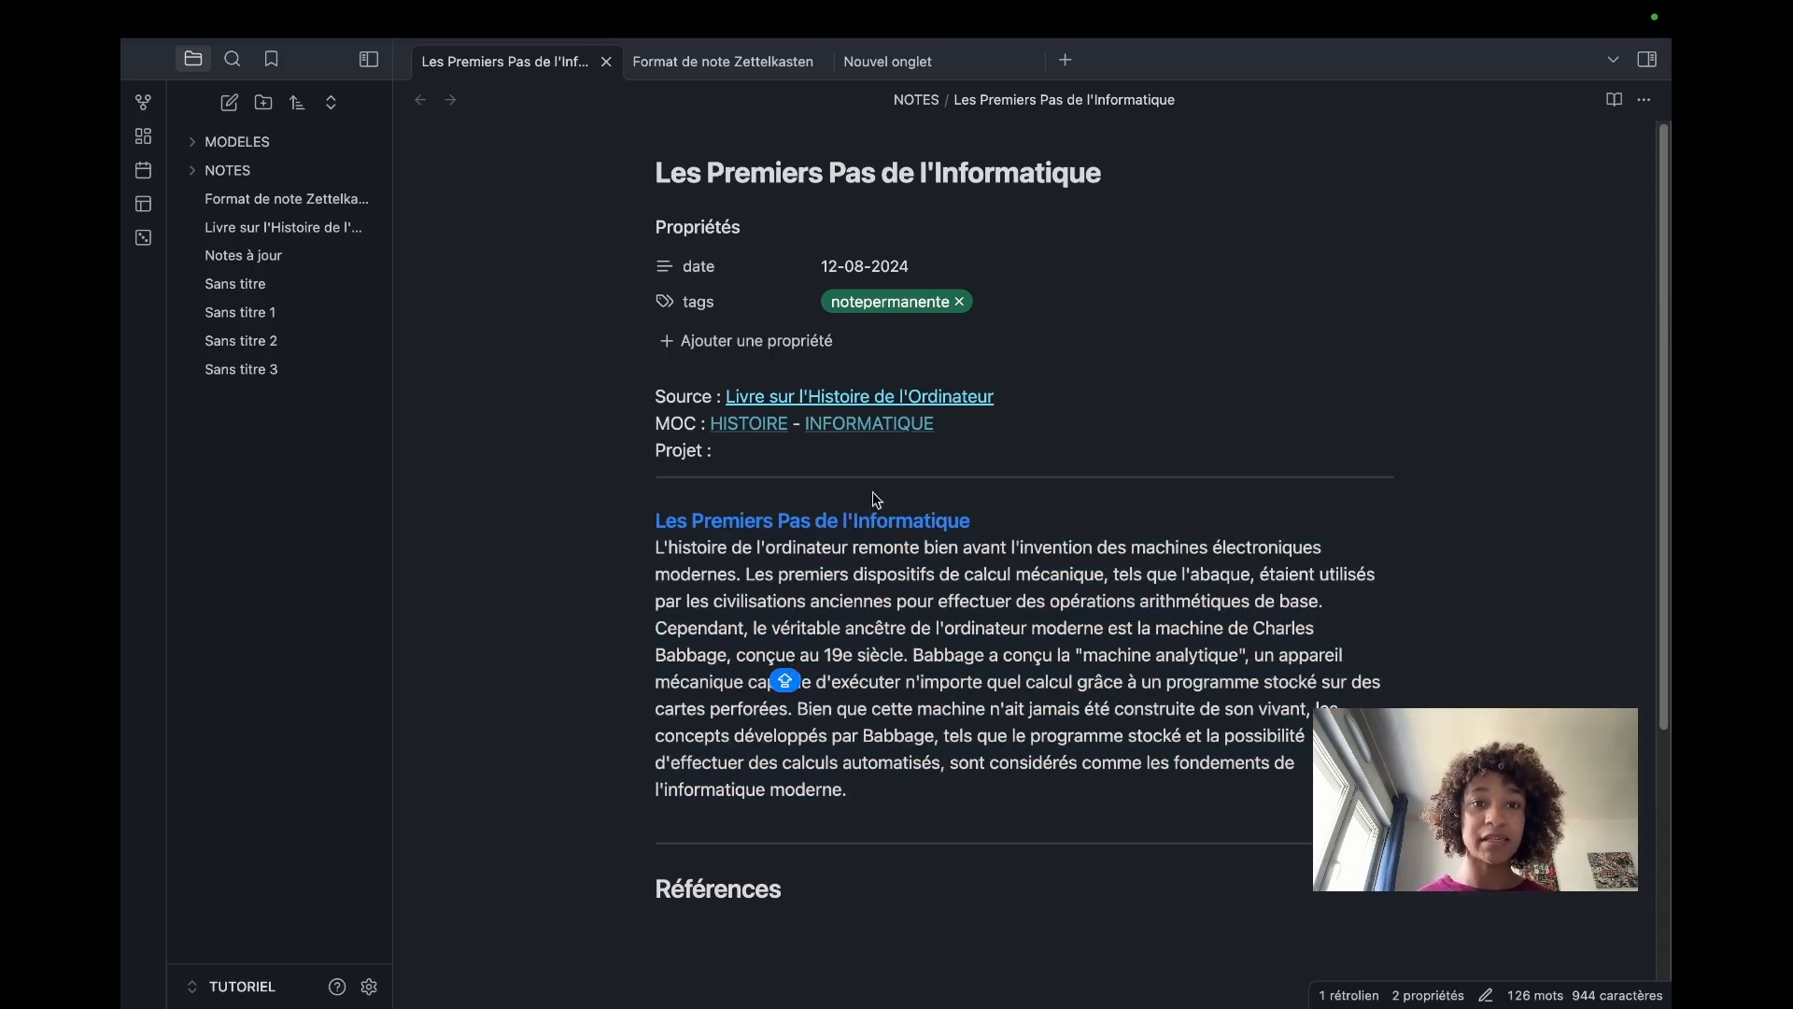
# Step: Open the source note "Livre sur l'Histoire de l'Ordinateur" from the Source link and review the notes embedded in it
pyautogui.click(822, 397)
pyautogui.scroll(-2, 923, 546)
pyautogui.scroll(-5, 925, 549)
pyautogui.scroll(1, 928, 553)
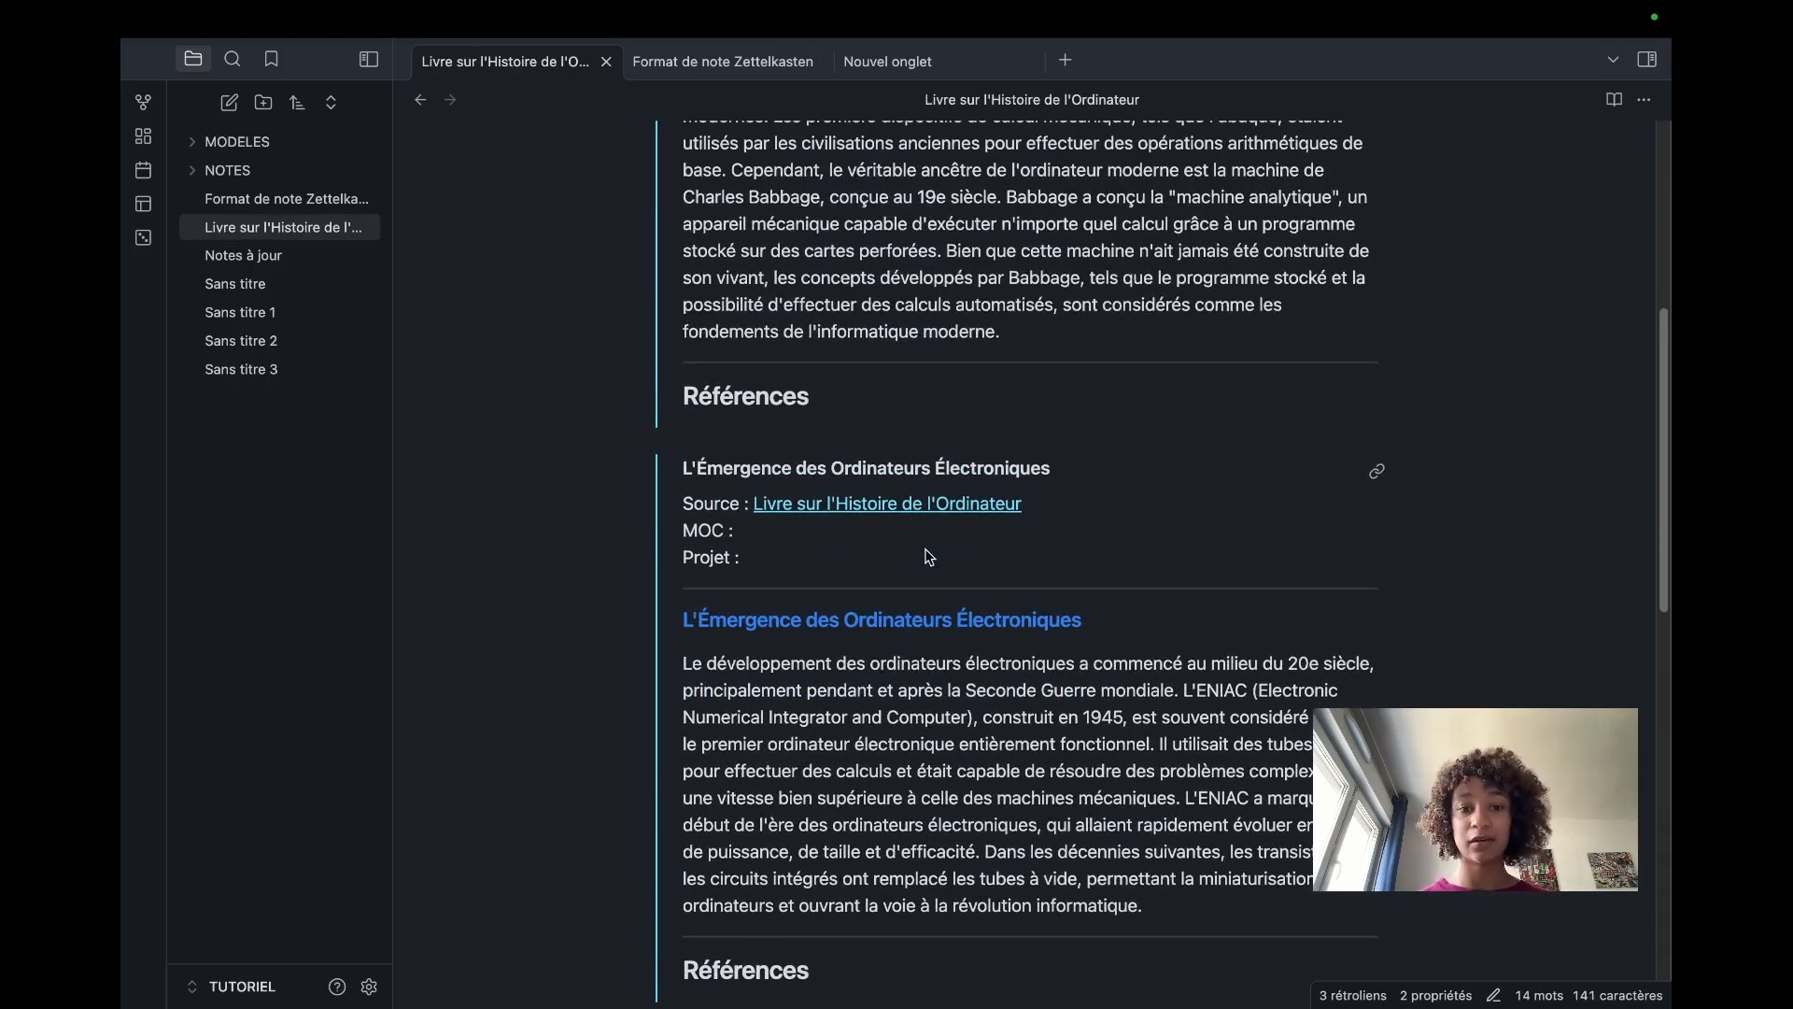
pyautogui.scroll(-6, 921, 548)
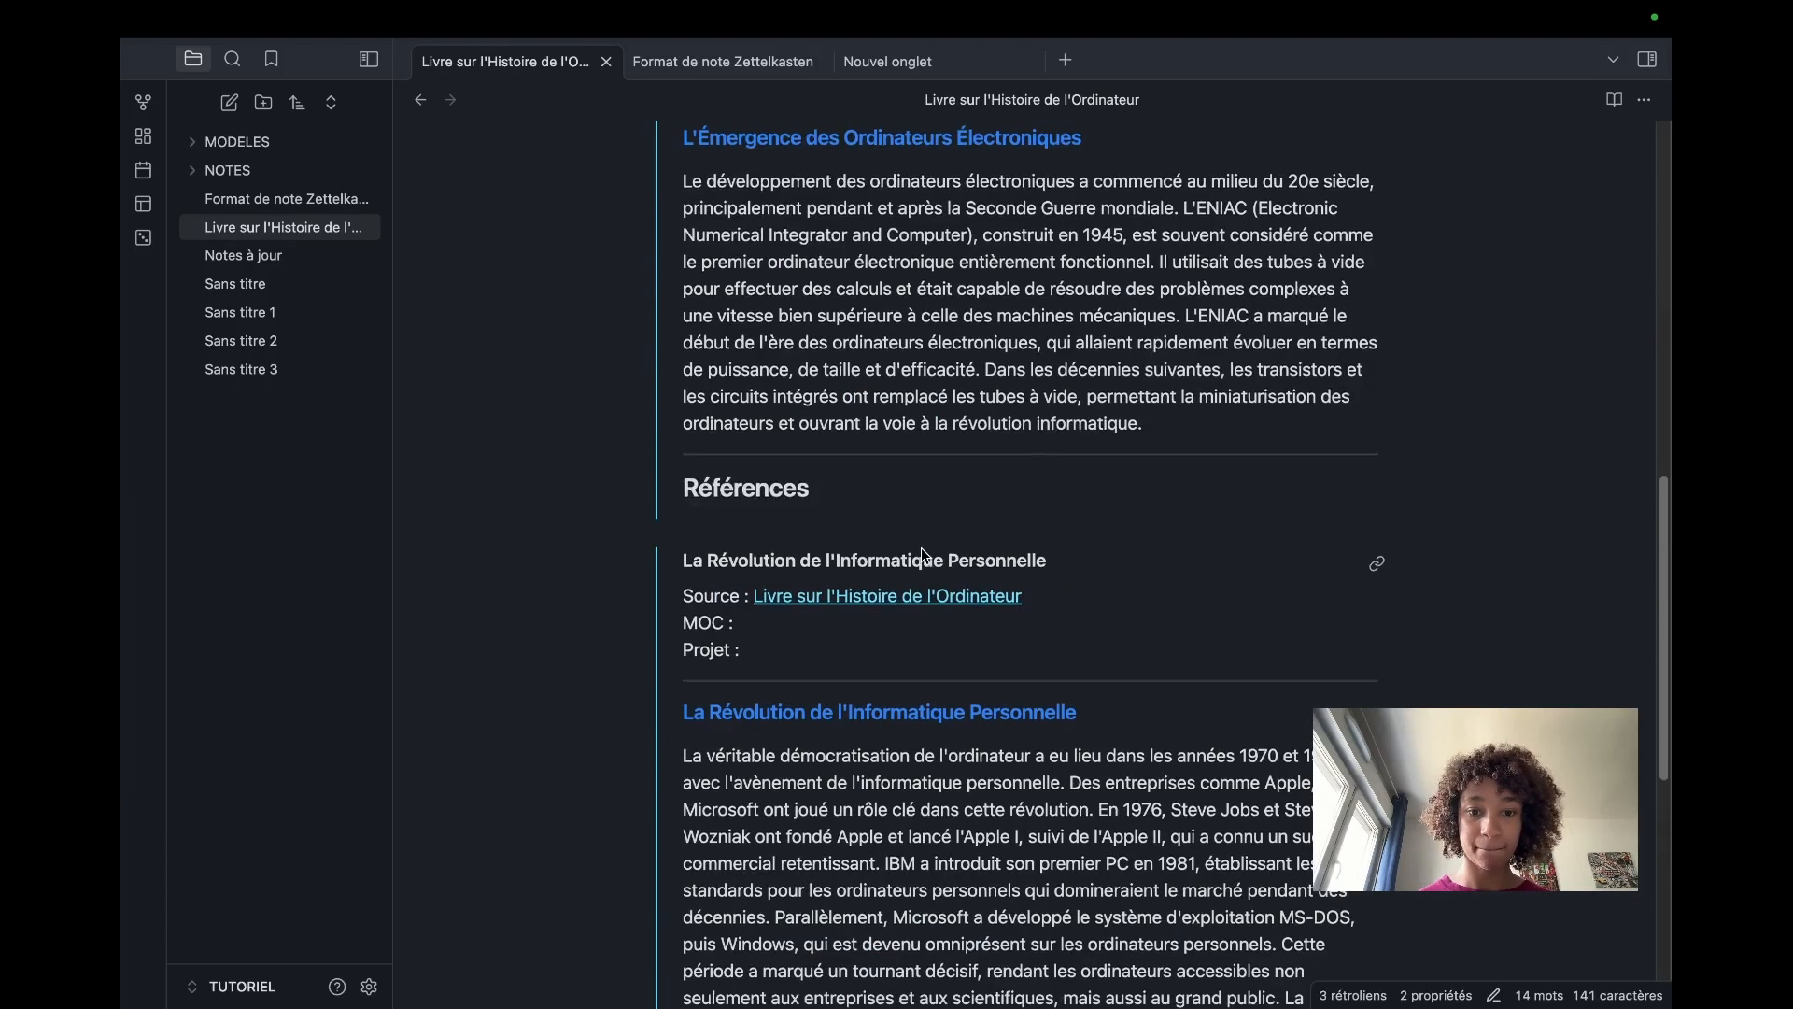
pyautogui.scroll(15, 948, 612)
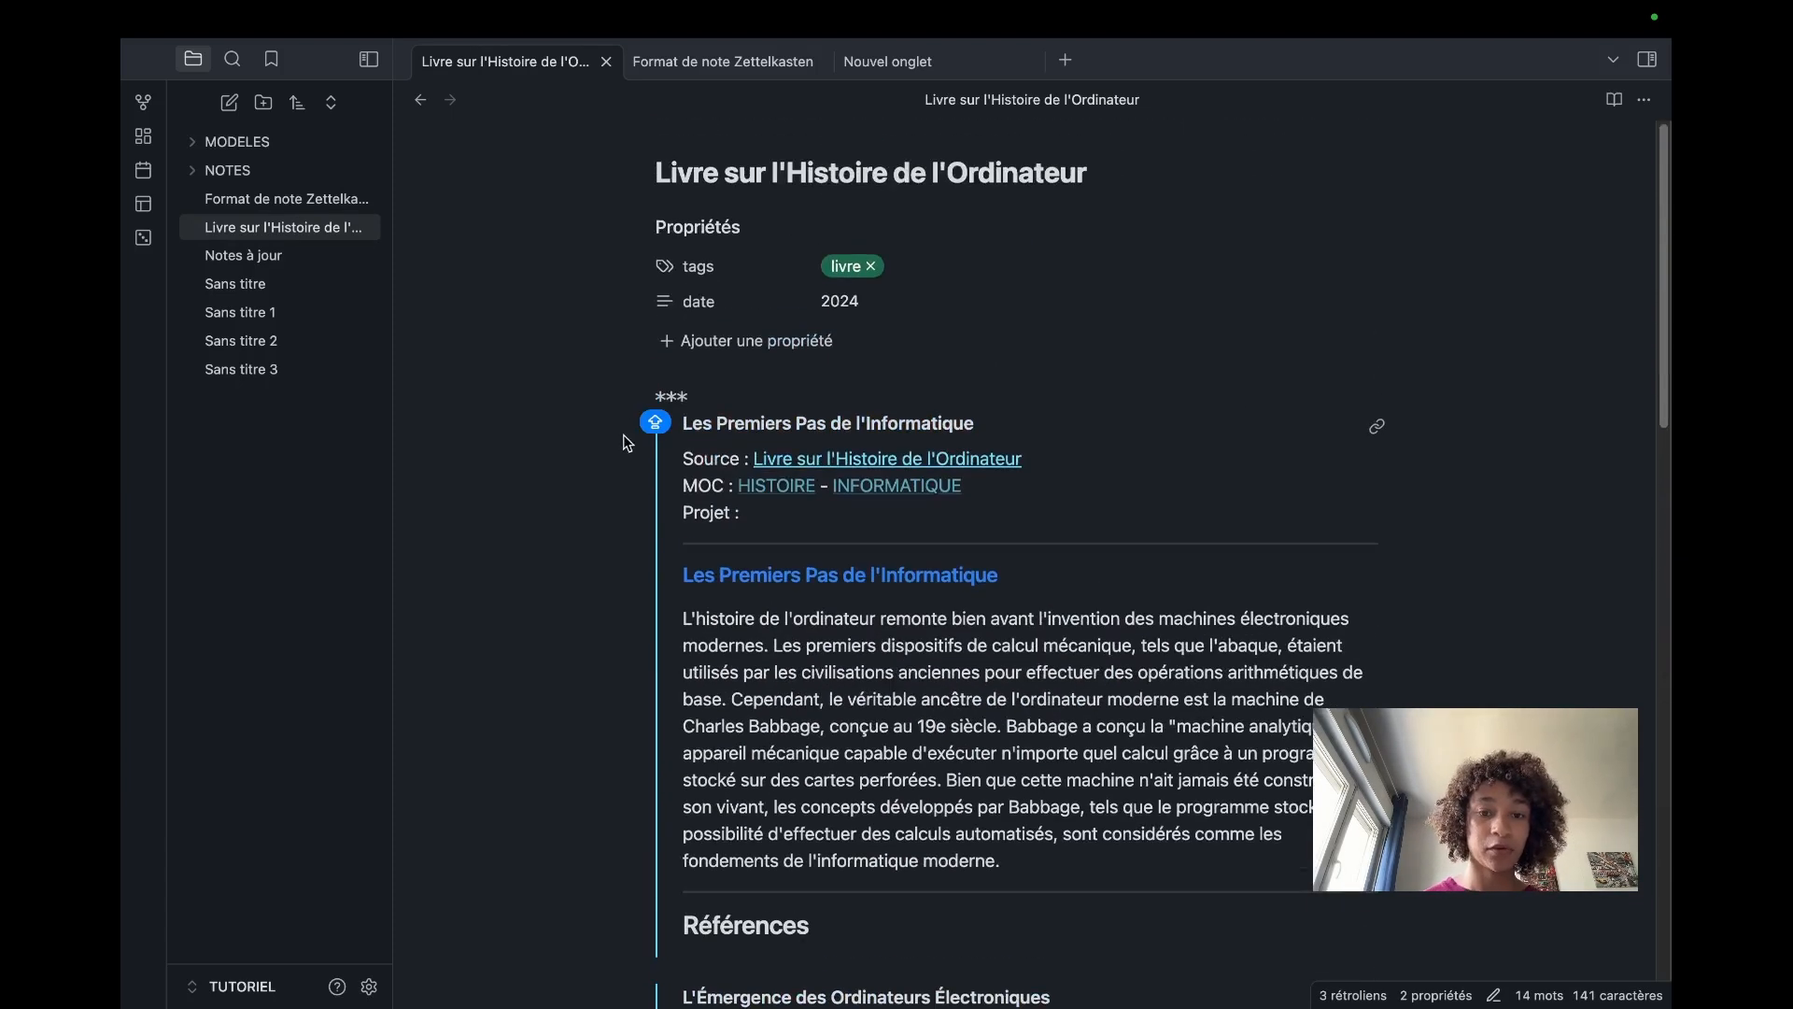
# Step: Expand the NOTES folder to view the extracted notes and compare them with those embedded in the book note
pyautogui.click(188, 168)
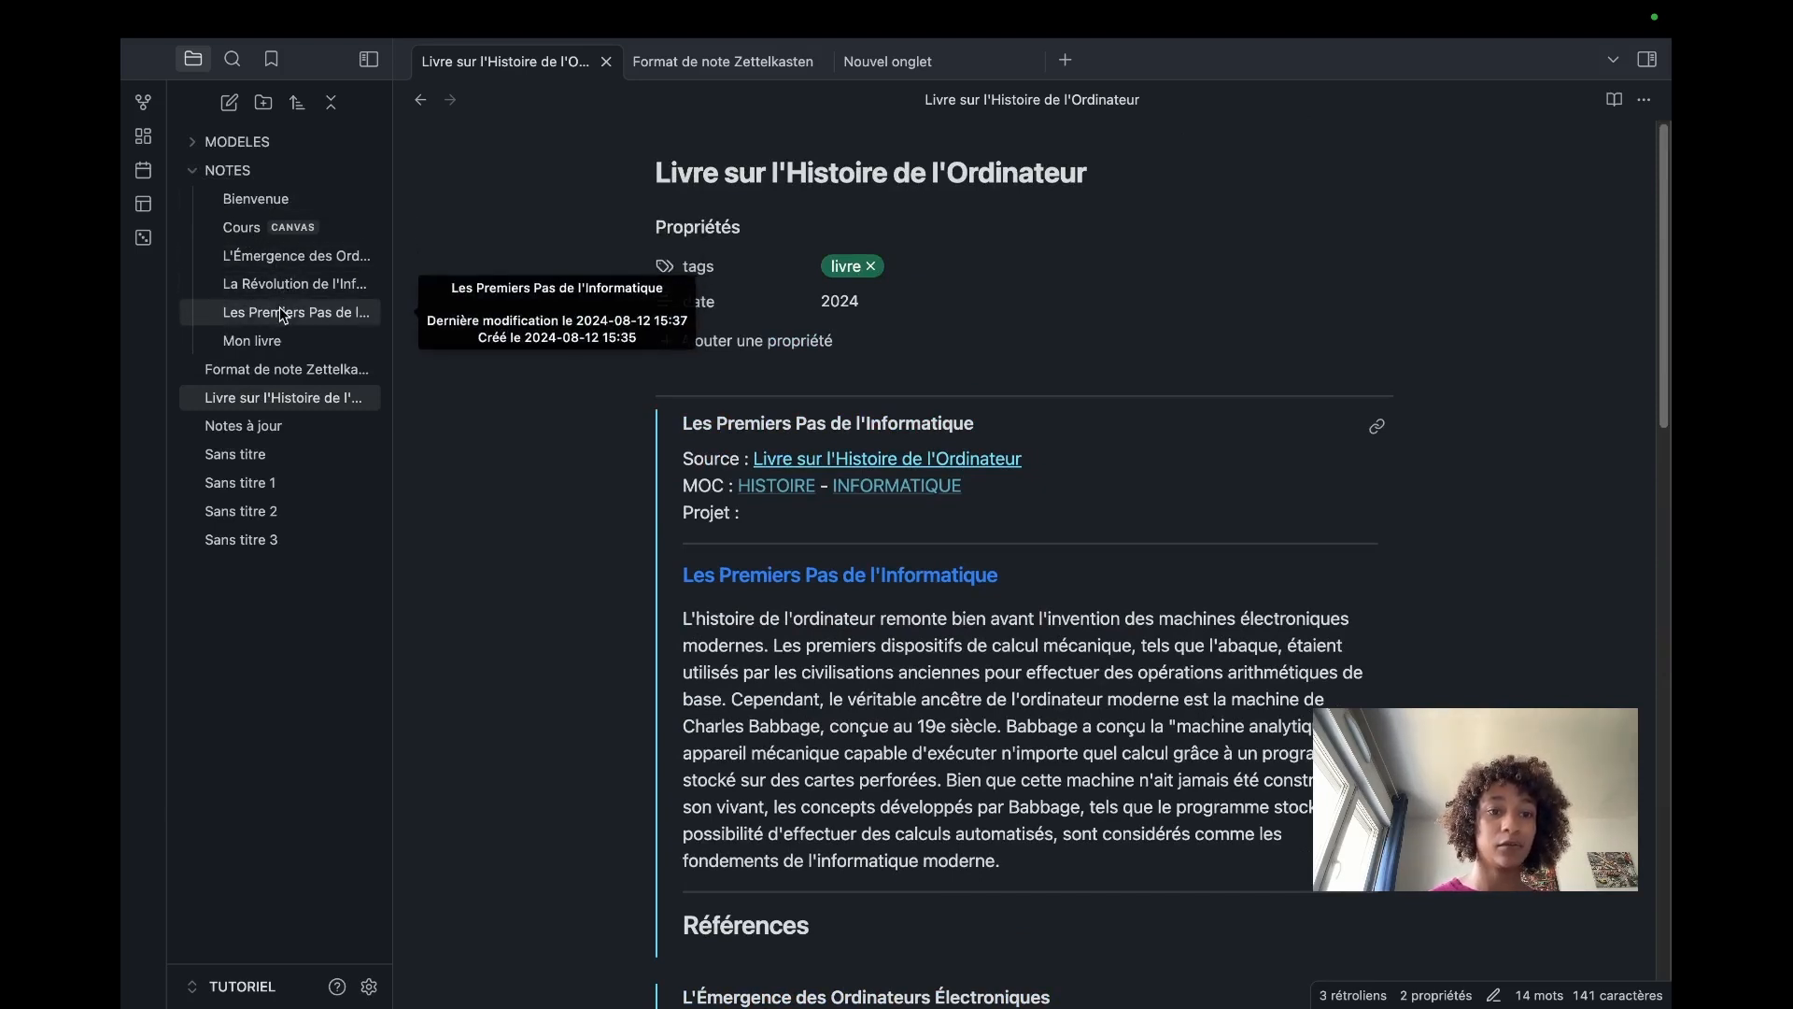
pyautogui.scroll(-14, 948, 531)
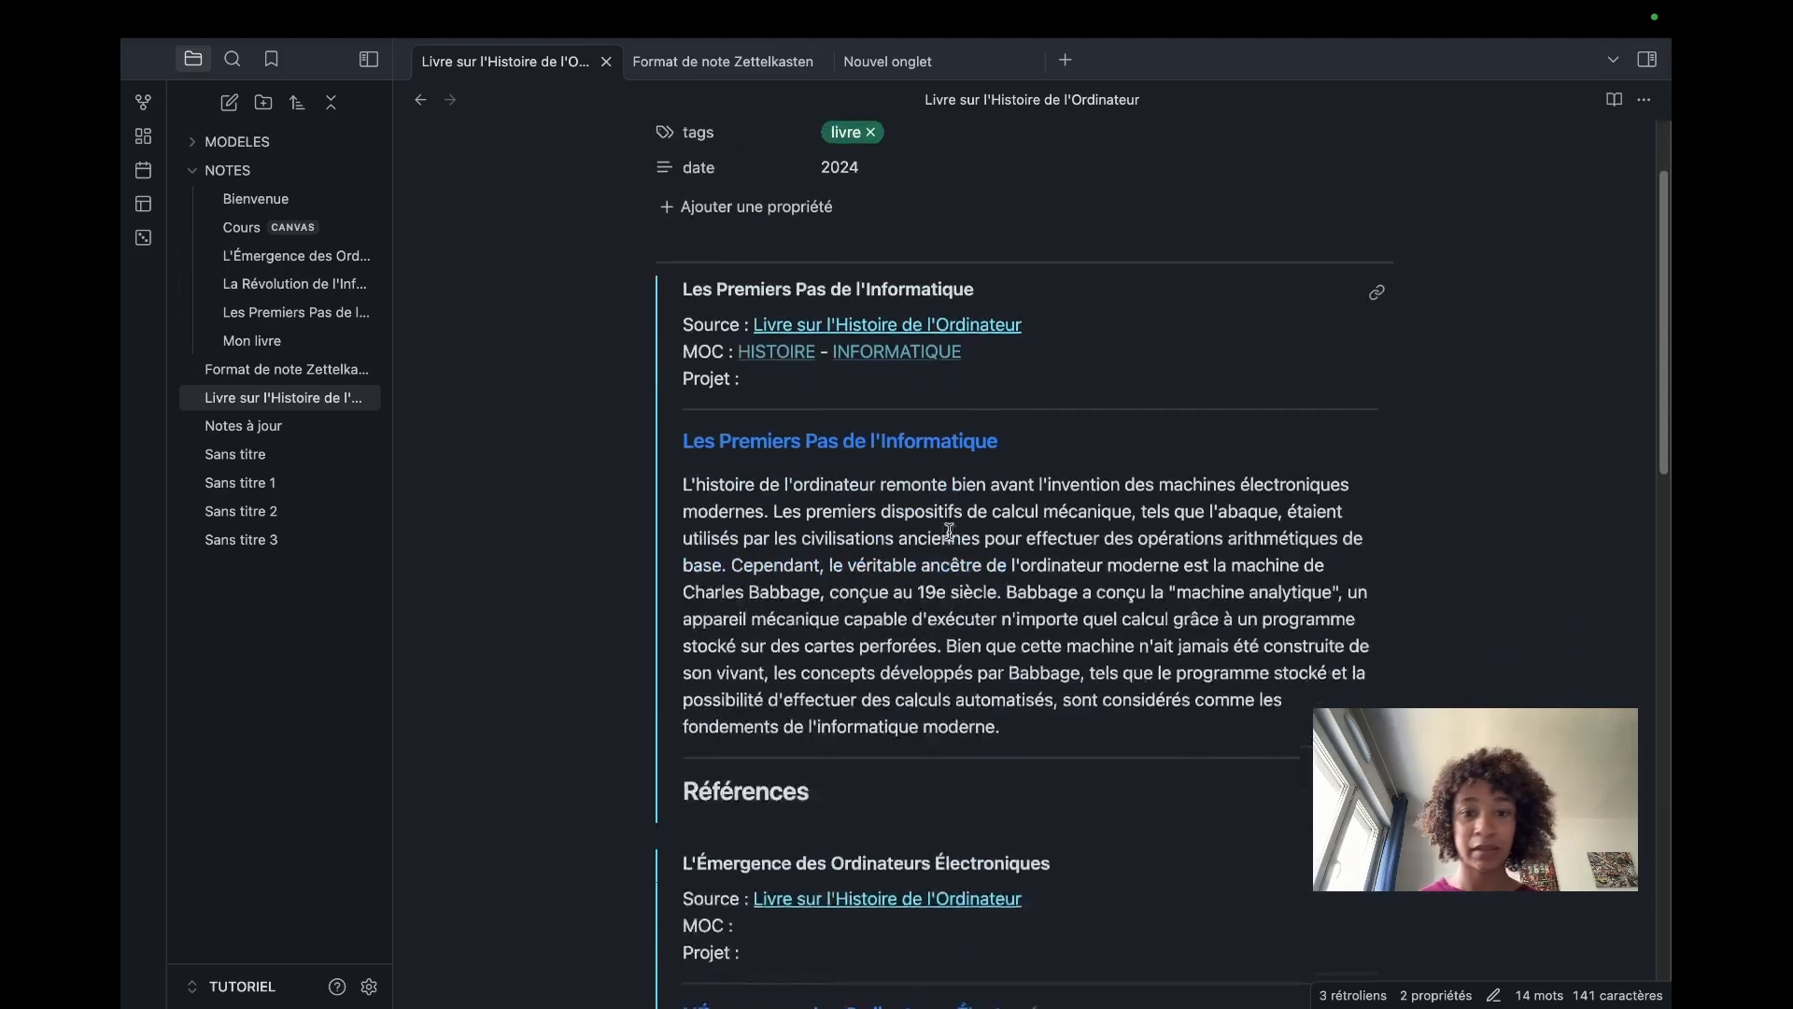
pyautogui.scroll(8, 1083, 498)
pyautogui.scroll(7, 1083, 498)
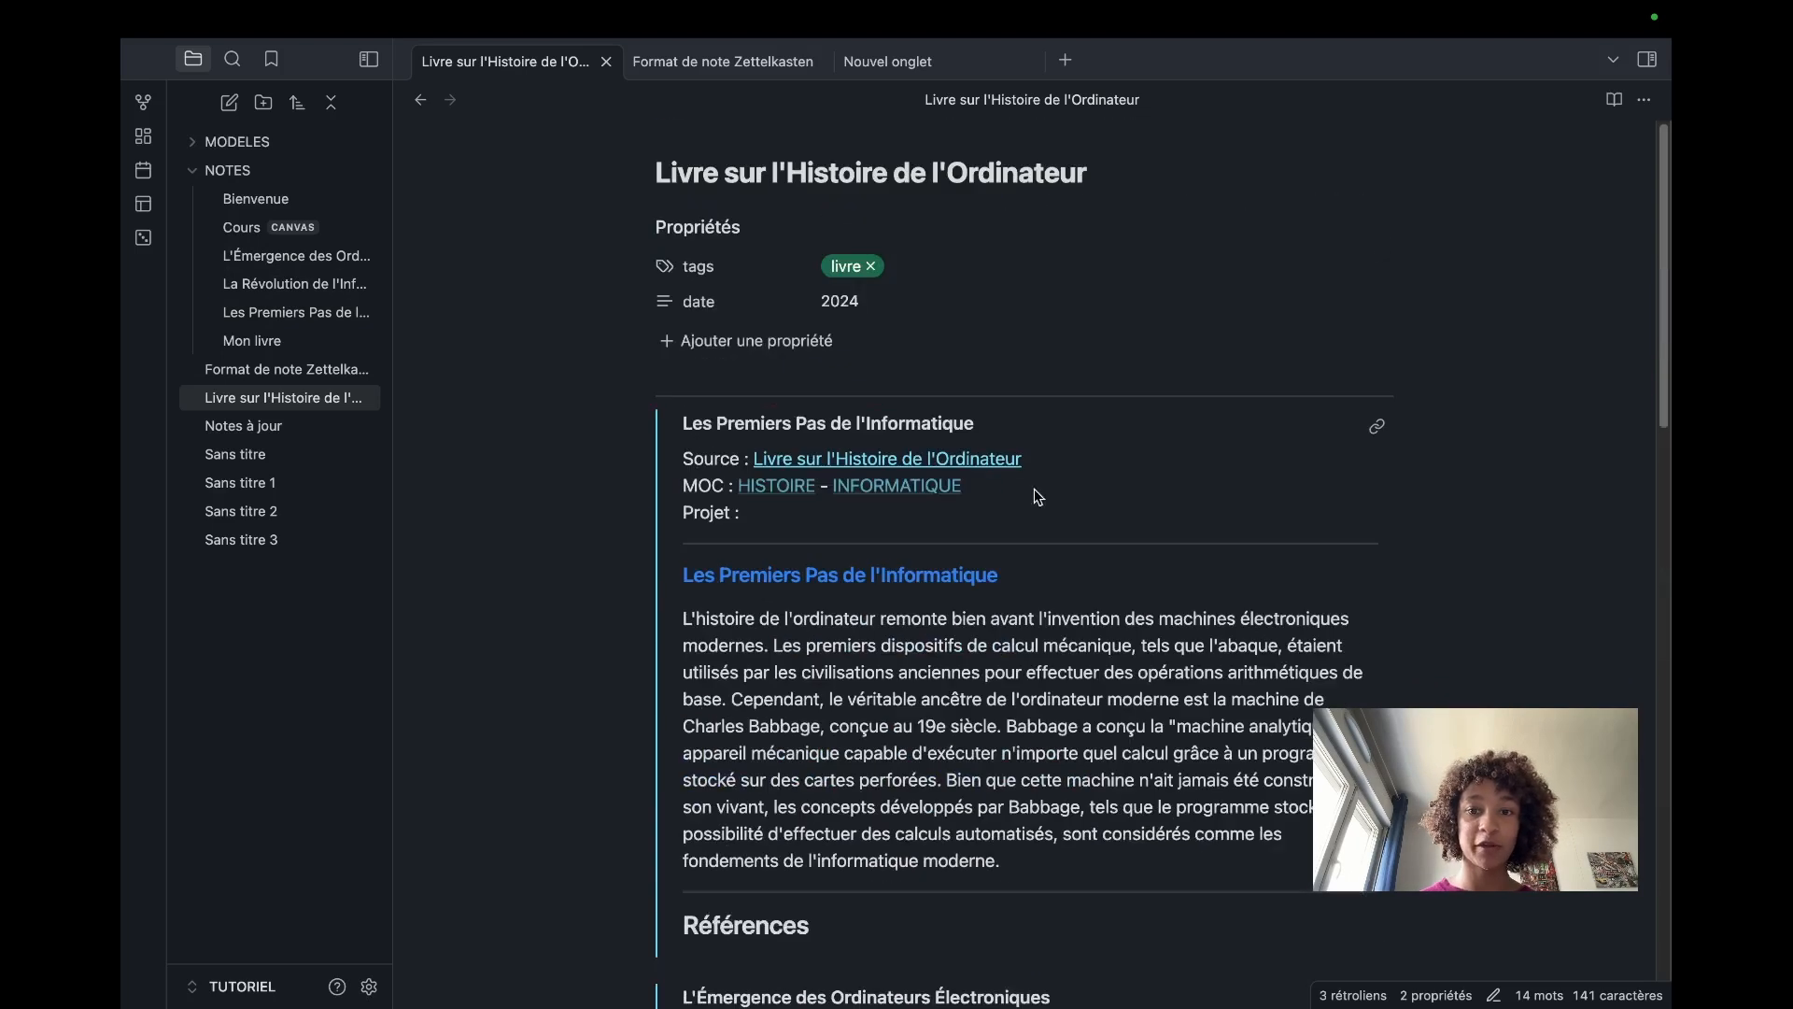
# Step: In source mode, remove the exclamation mark before the "Les Premiers Pas de l'Informatique" link, and return to live preview
pyautogui.click(1646, 105)
pyautogui.click(1457, 170)
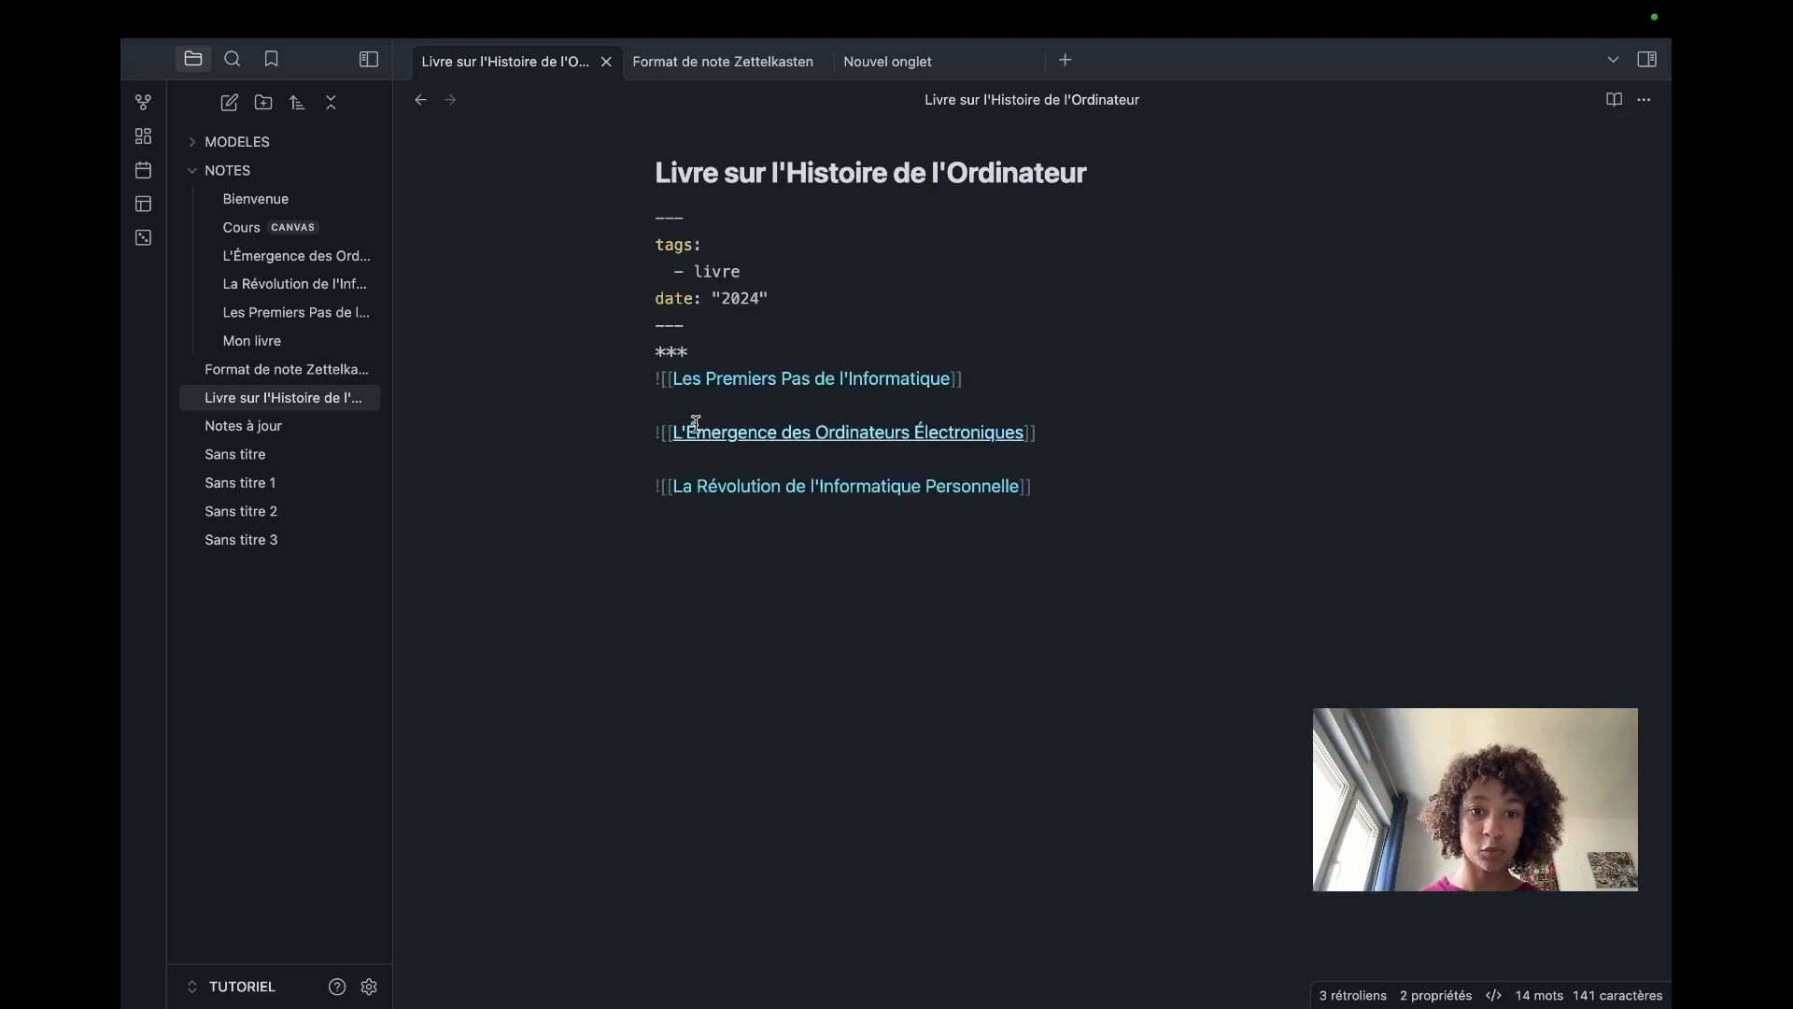
pyautogui.click(662, 384)
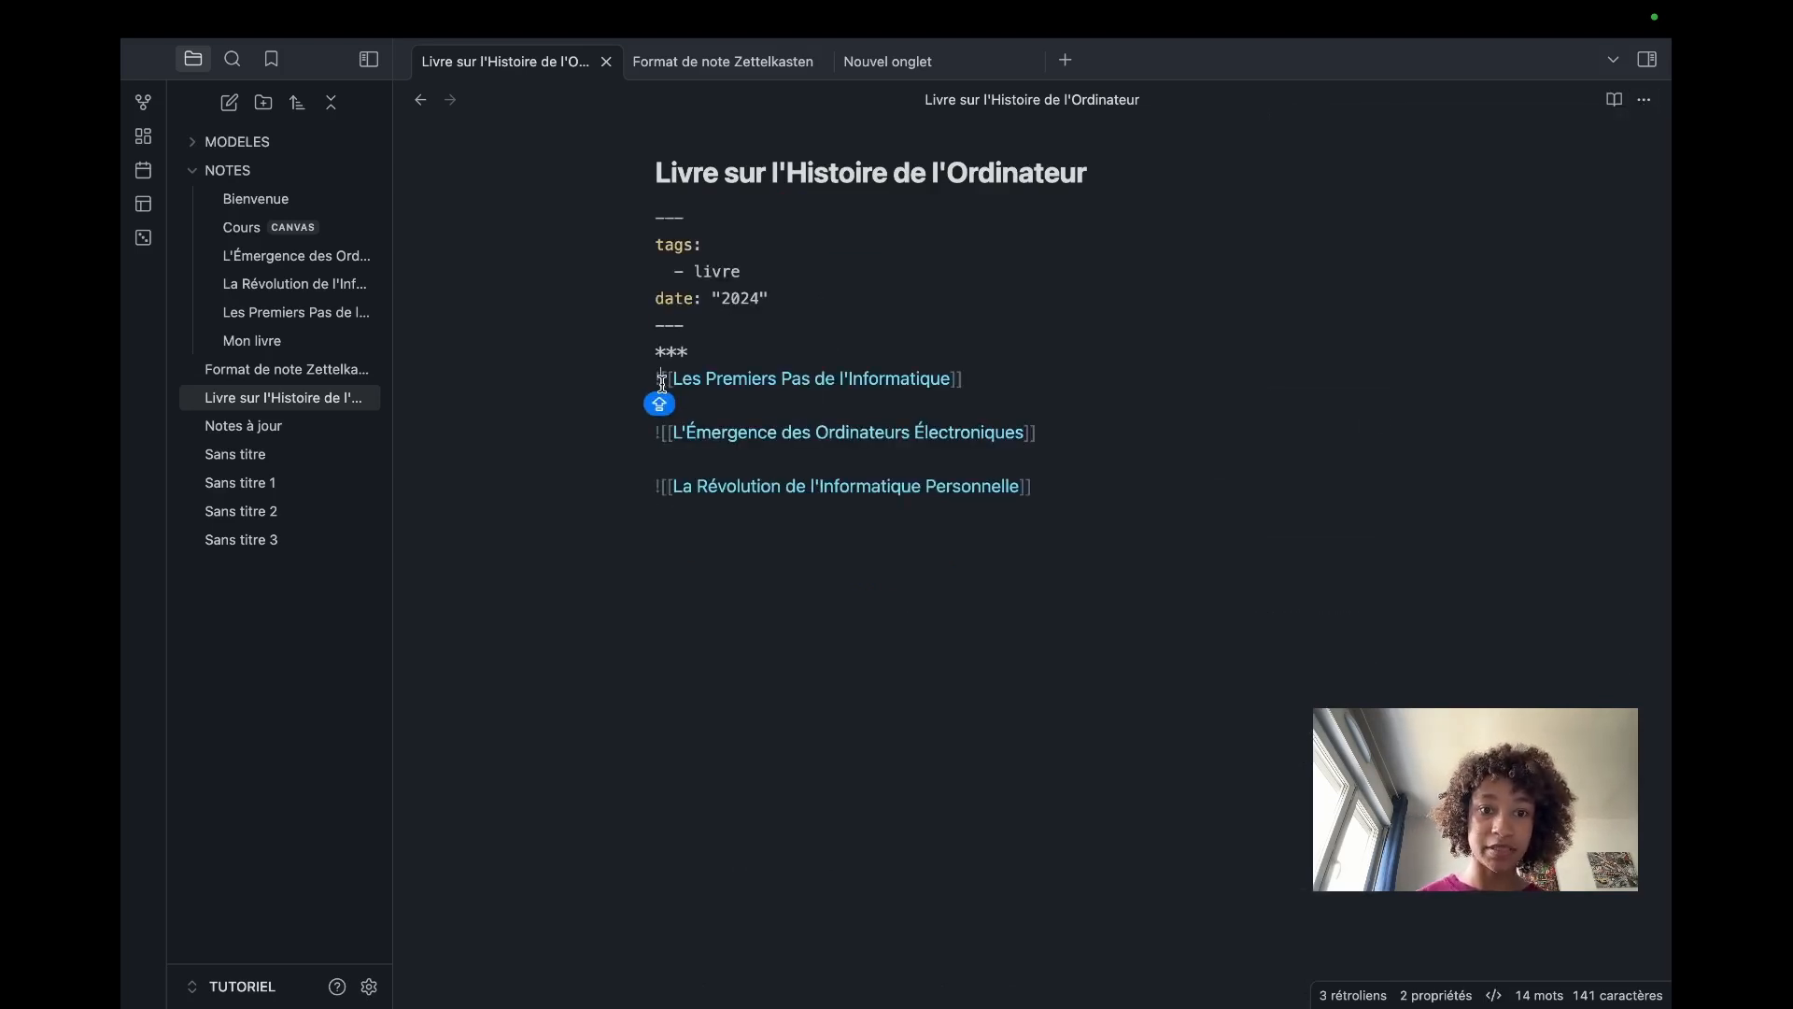
pyautogui.press('BackSpace')
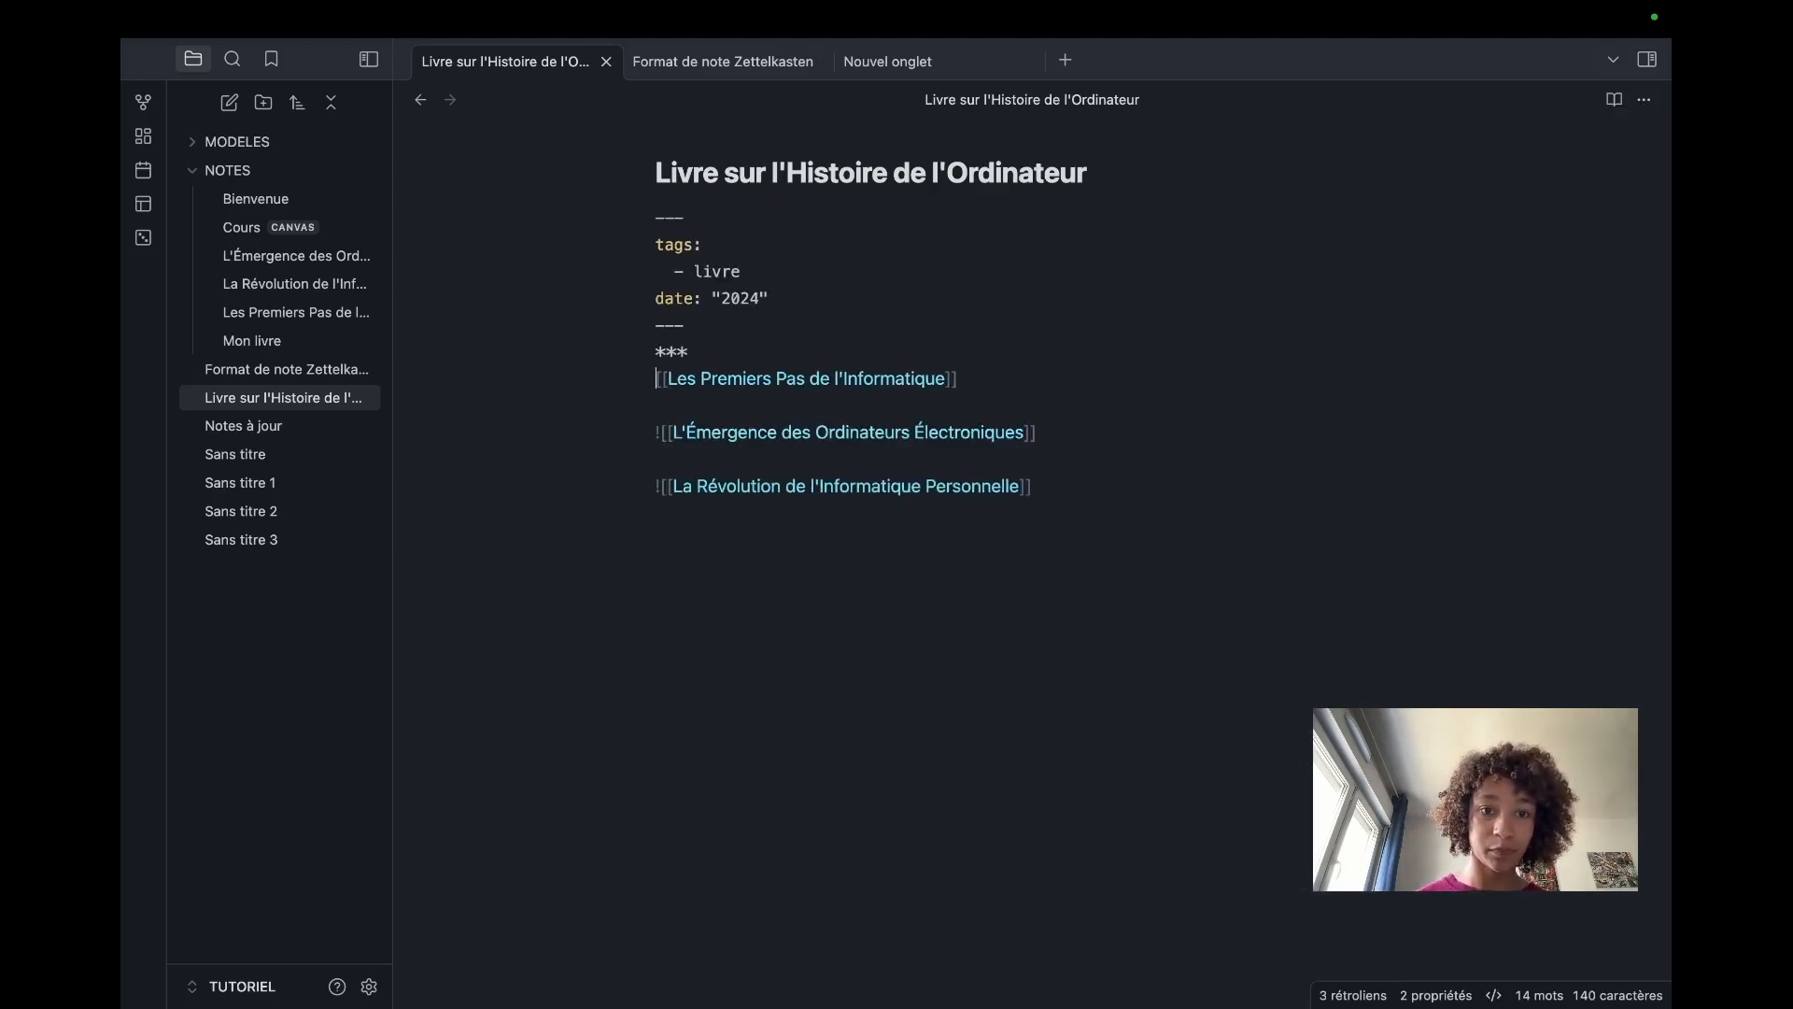
pyautogui.click(1644, 100)
pyautogui.click(1401, 172)
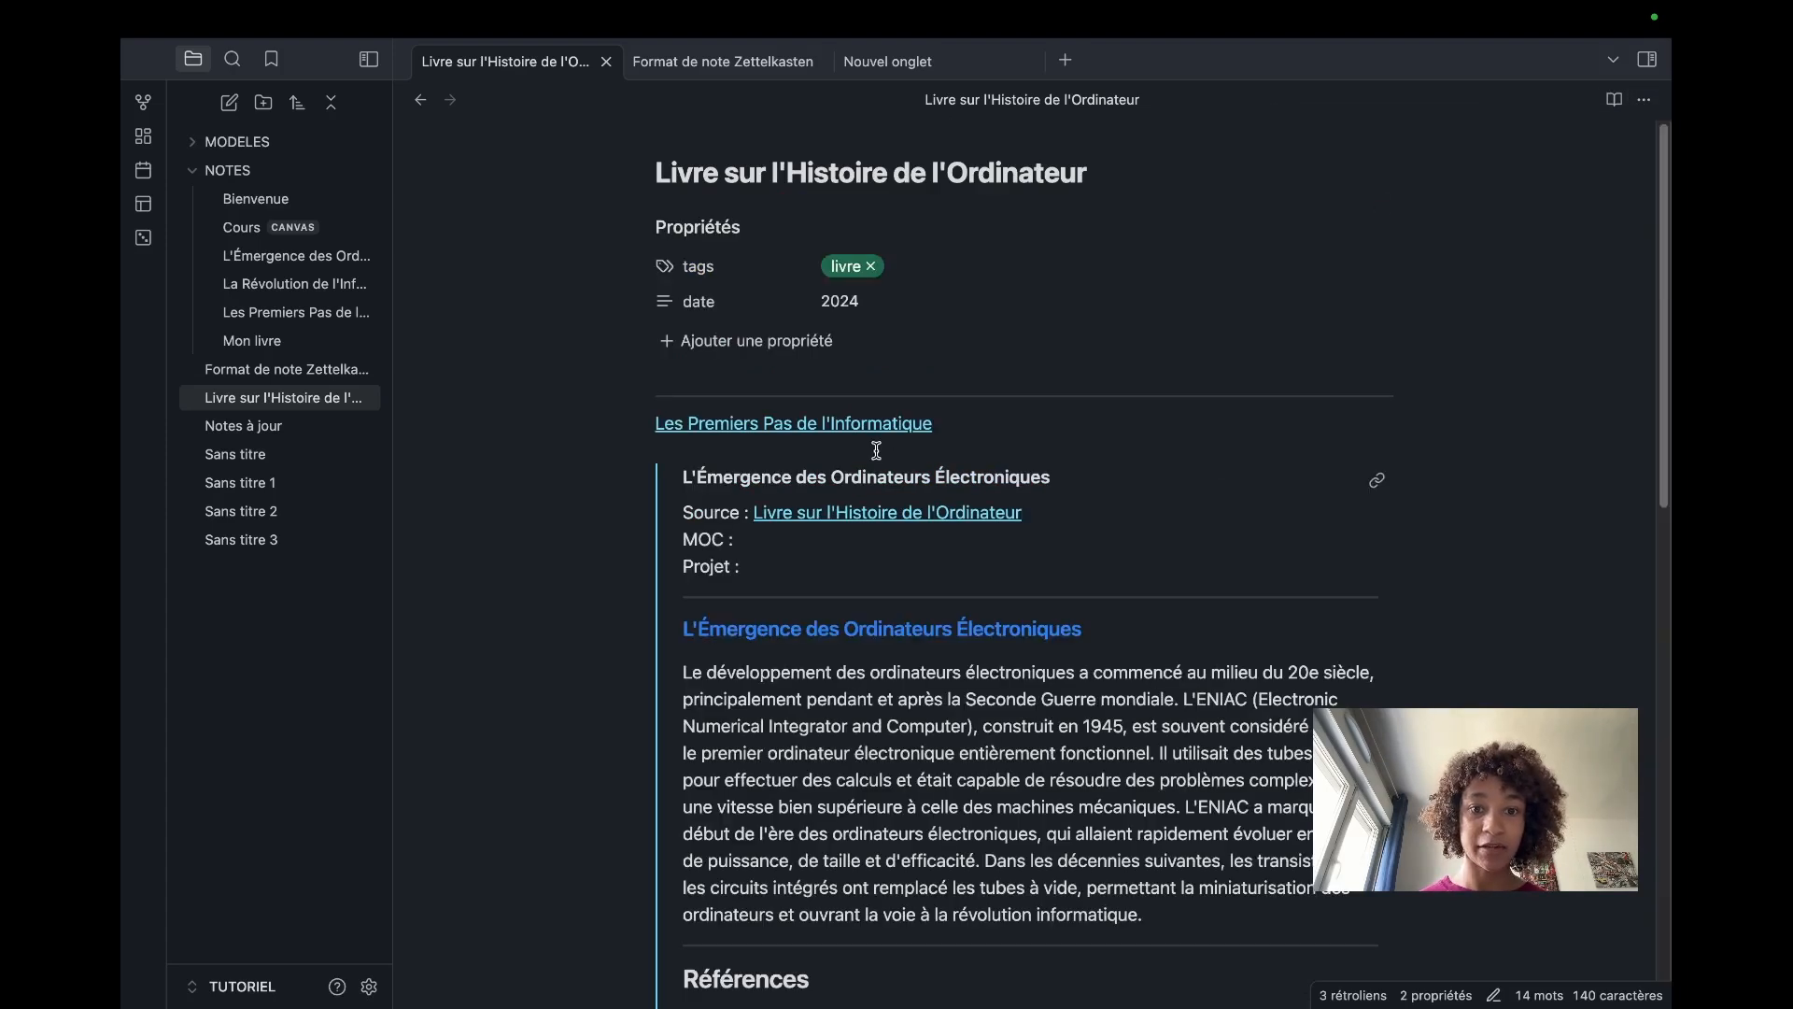
# Step: Add an exclamation mark before the "Les Premiers Pas de l'Informatique" link to embed the note's content again
pyautogui.moveTo(970, 428)
pyautogui.mouseDown()
pyautogui.moveTo(651, 430)
pyautogui.moveTo(970, 433)
pyautogui.mouseUp()
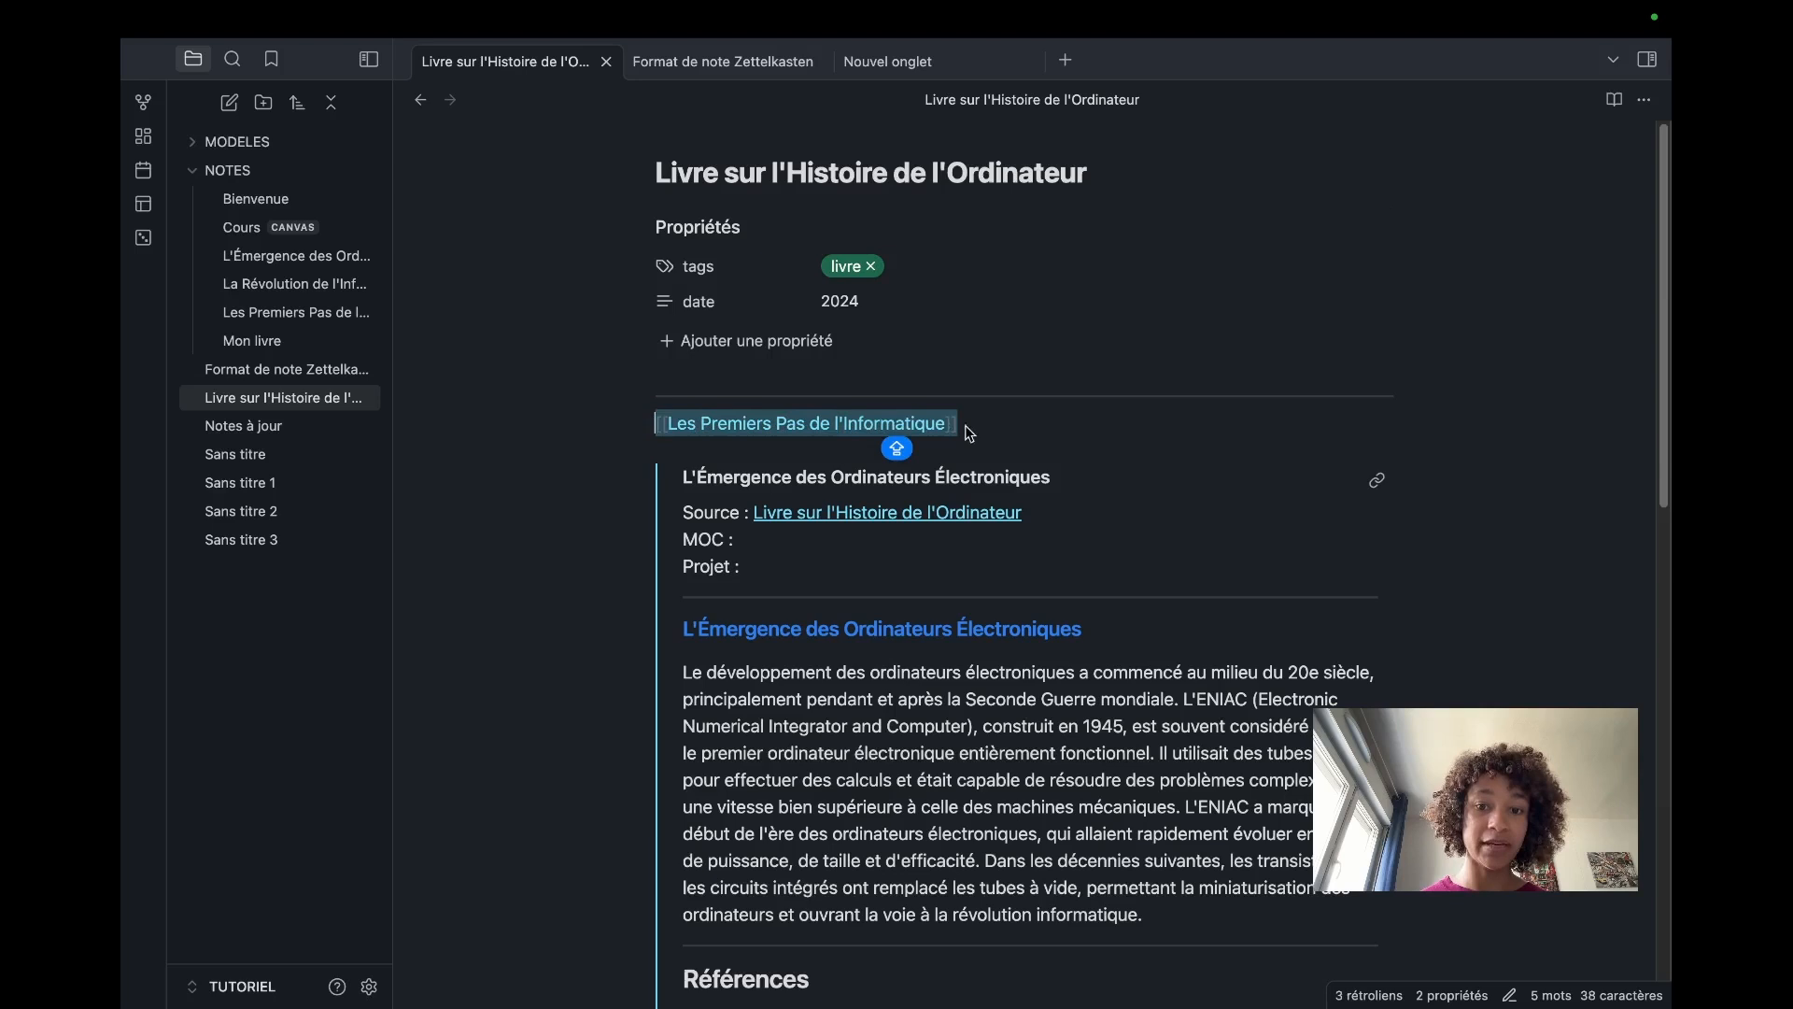
pyautogui.click(658, 426)
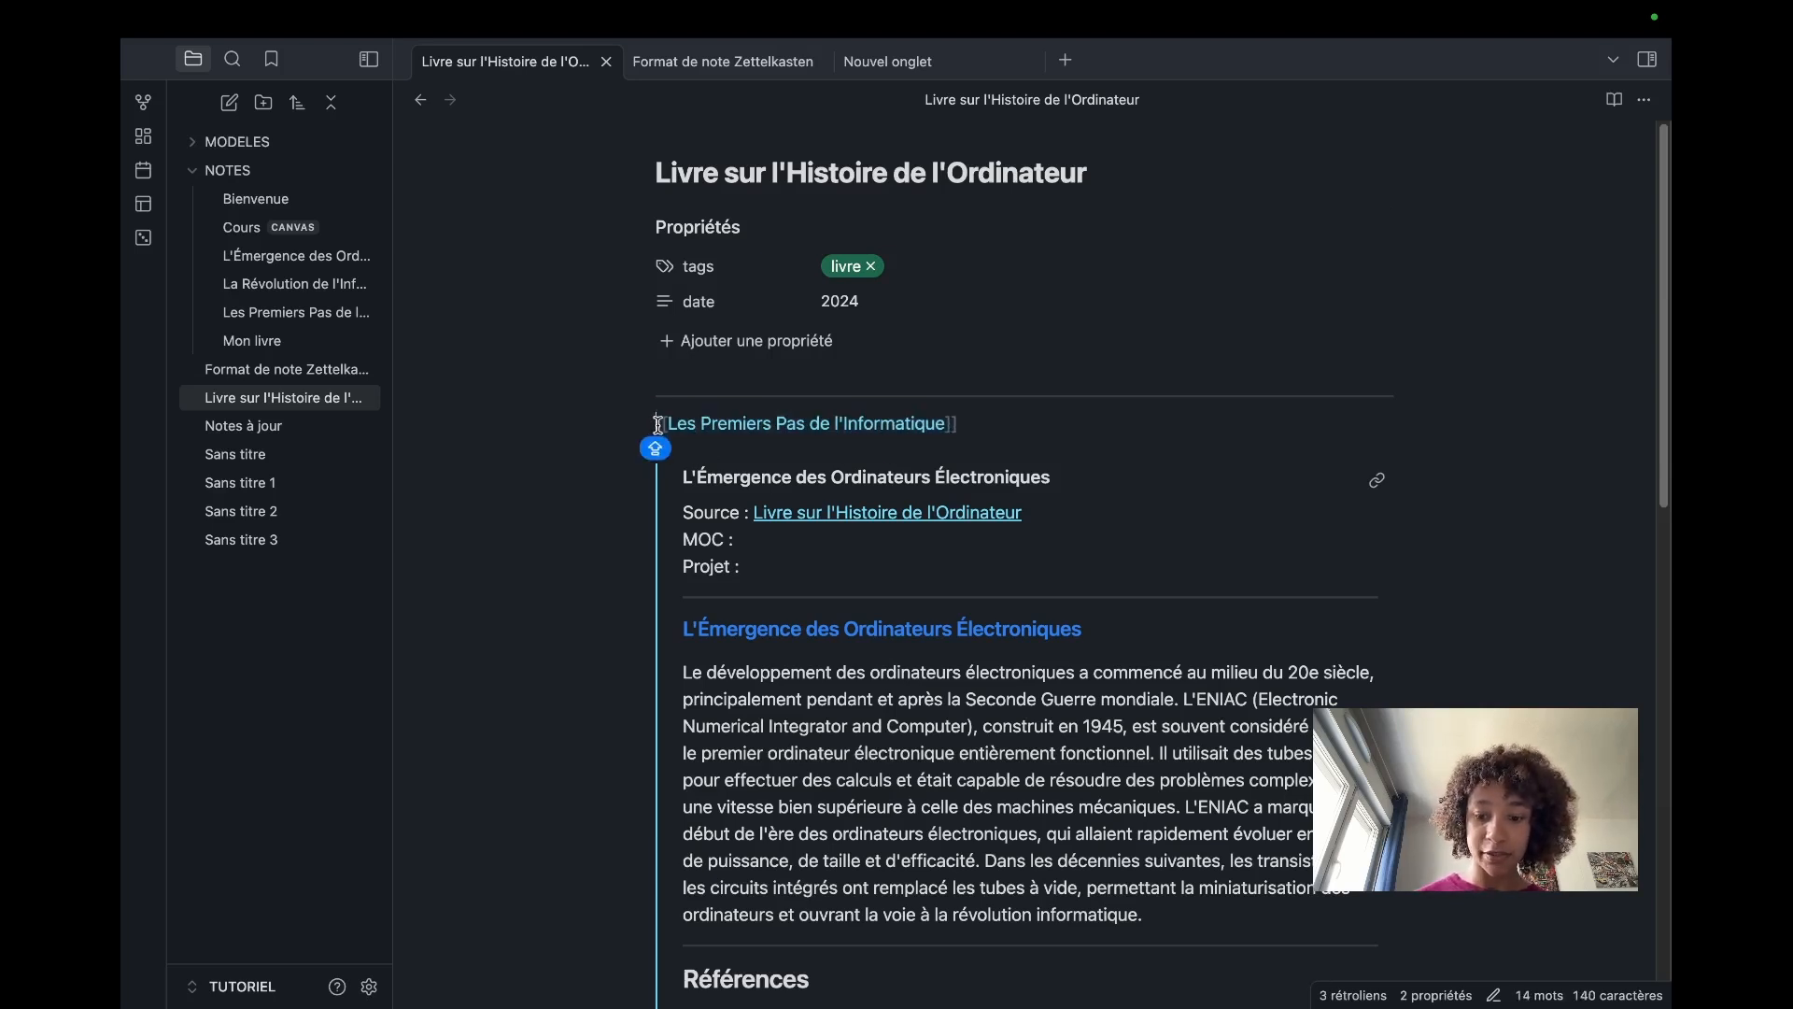
pyautogui.write('8')
pyautogui.press('BackSpace')
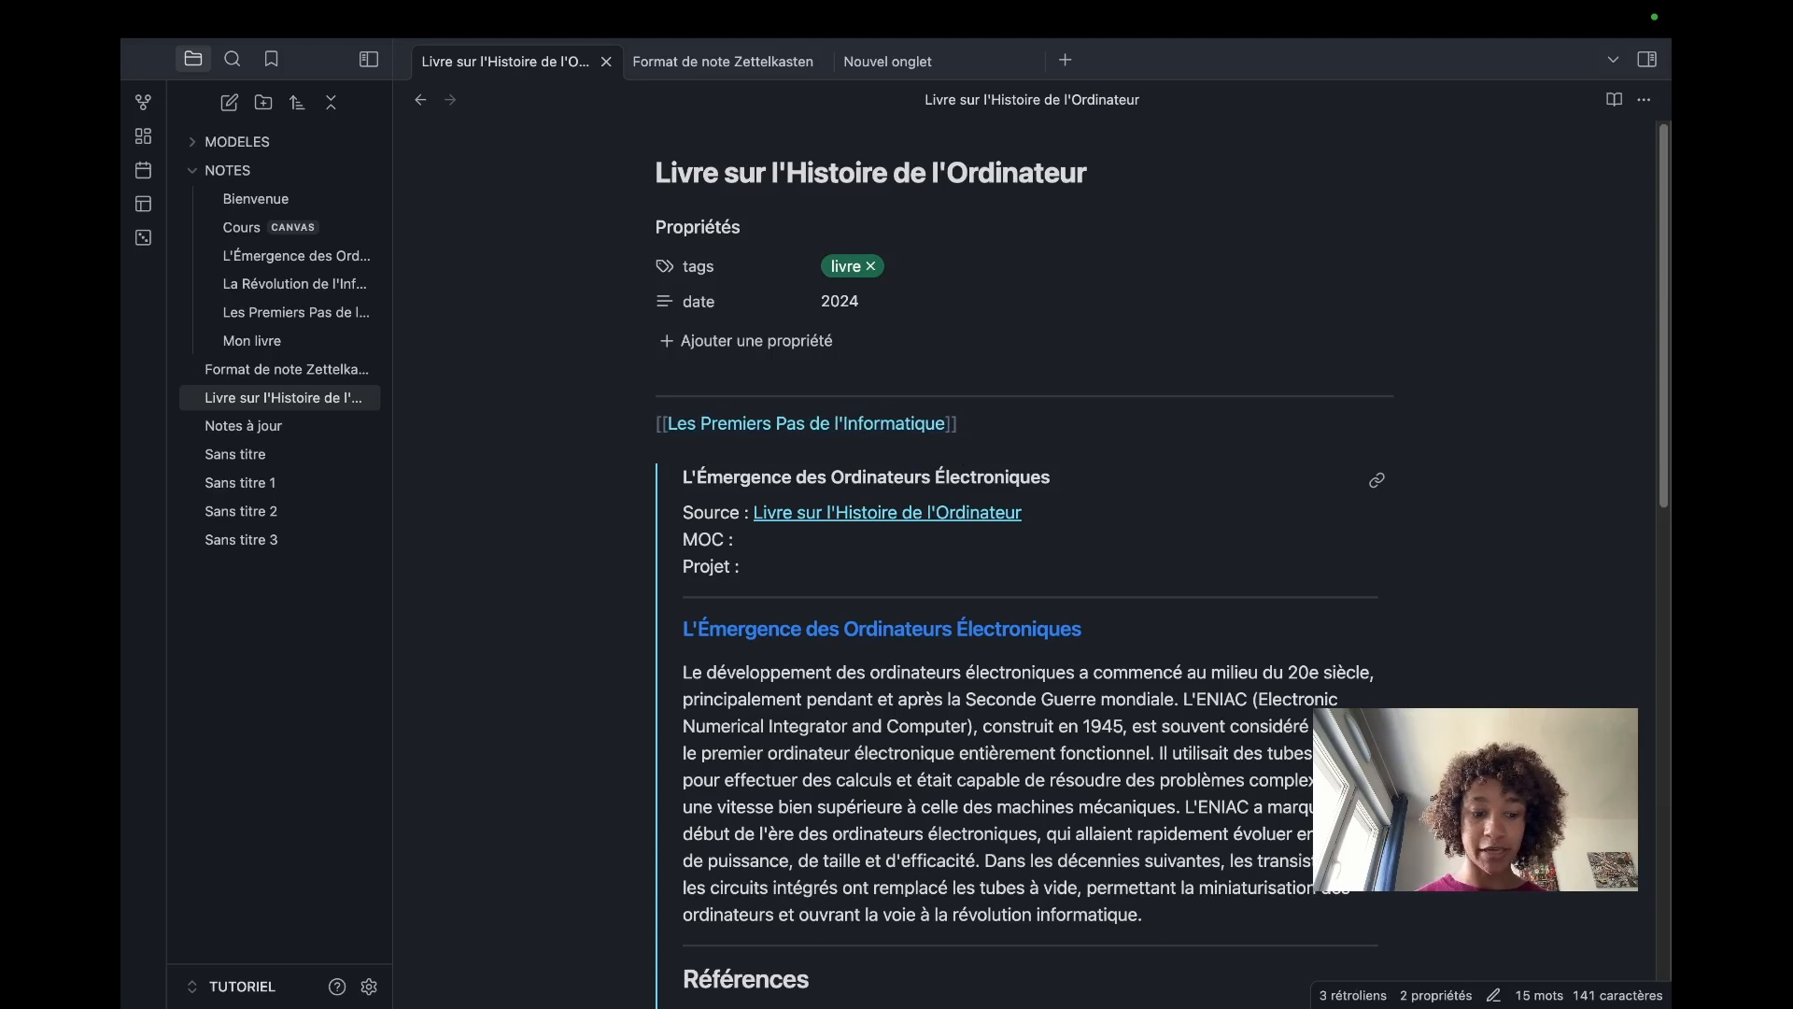
pyautogui.write('!')
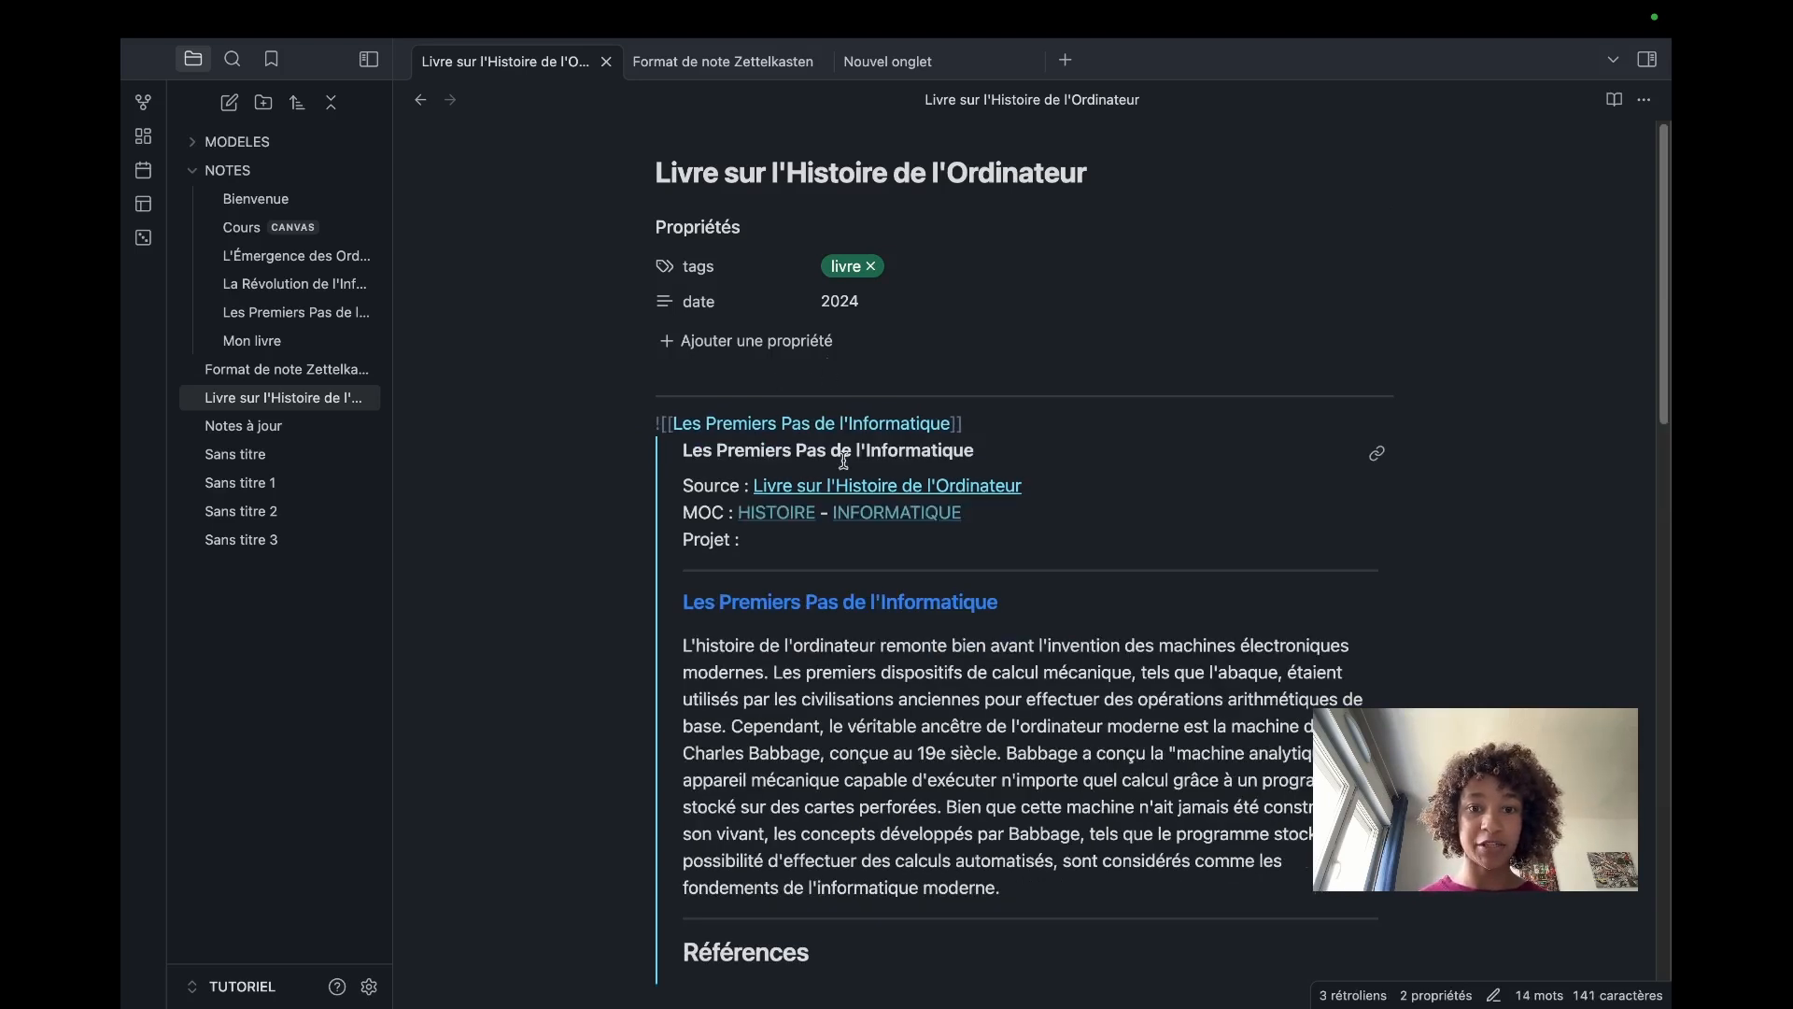
# Step: Review the embedded notes in the book note, including their Source, MOC and Projet lines
pyautogui.scroll(-5, 843, 460)
pyautogui.scroll(5, 921, 491)
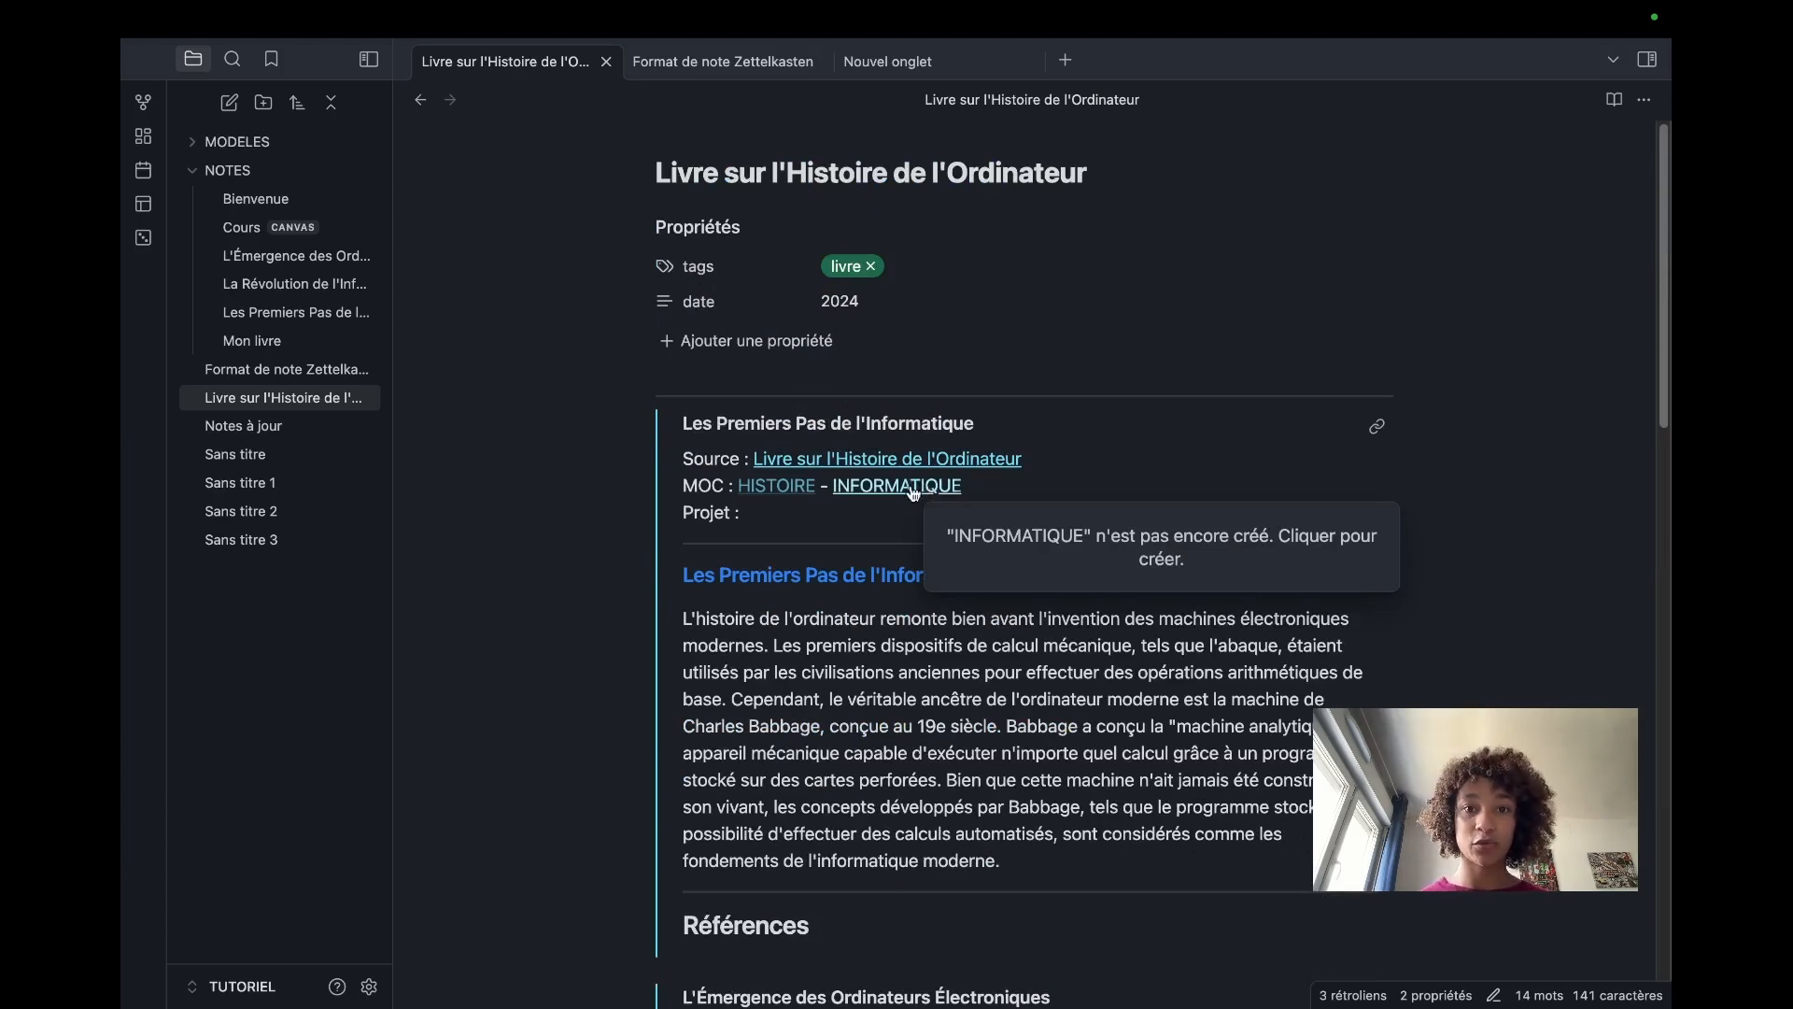
pyautogui.scroll(-3, 913, 492)
pyautogui.scroll(3, 908, 590)
pyautogui.scroll(-5, 908, 590)
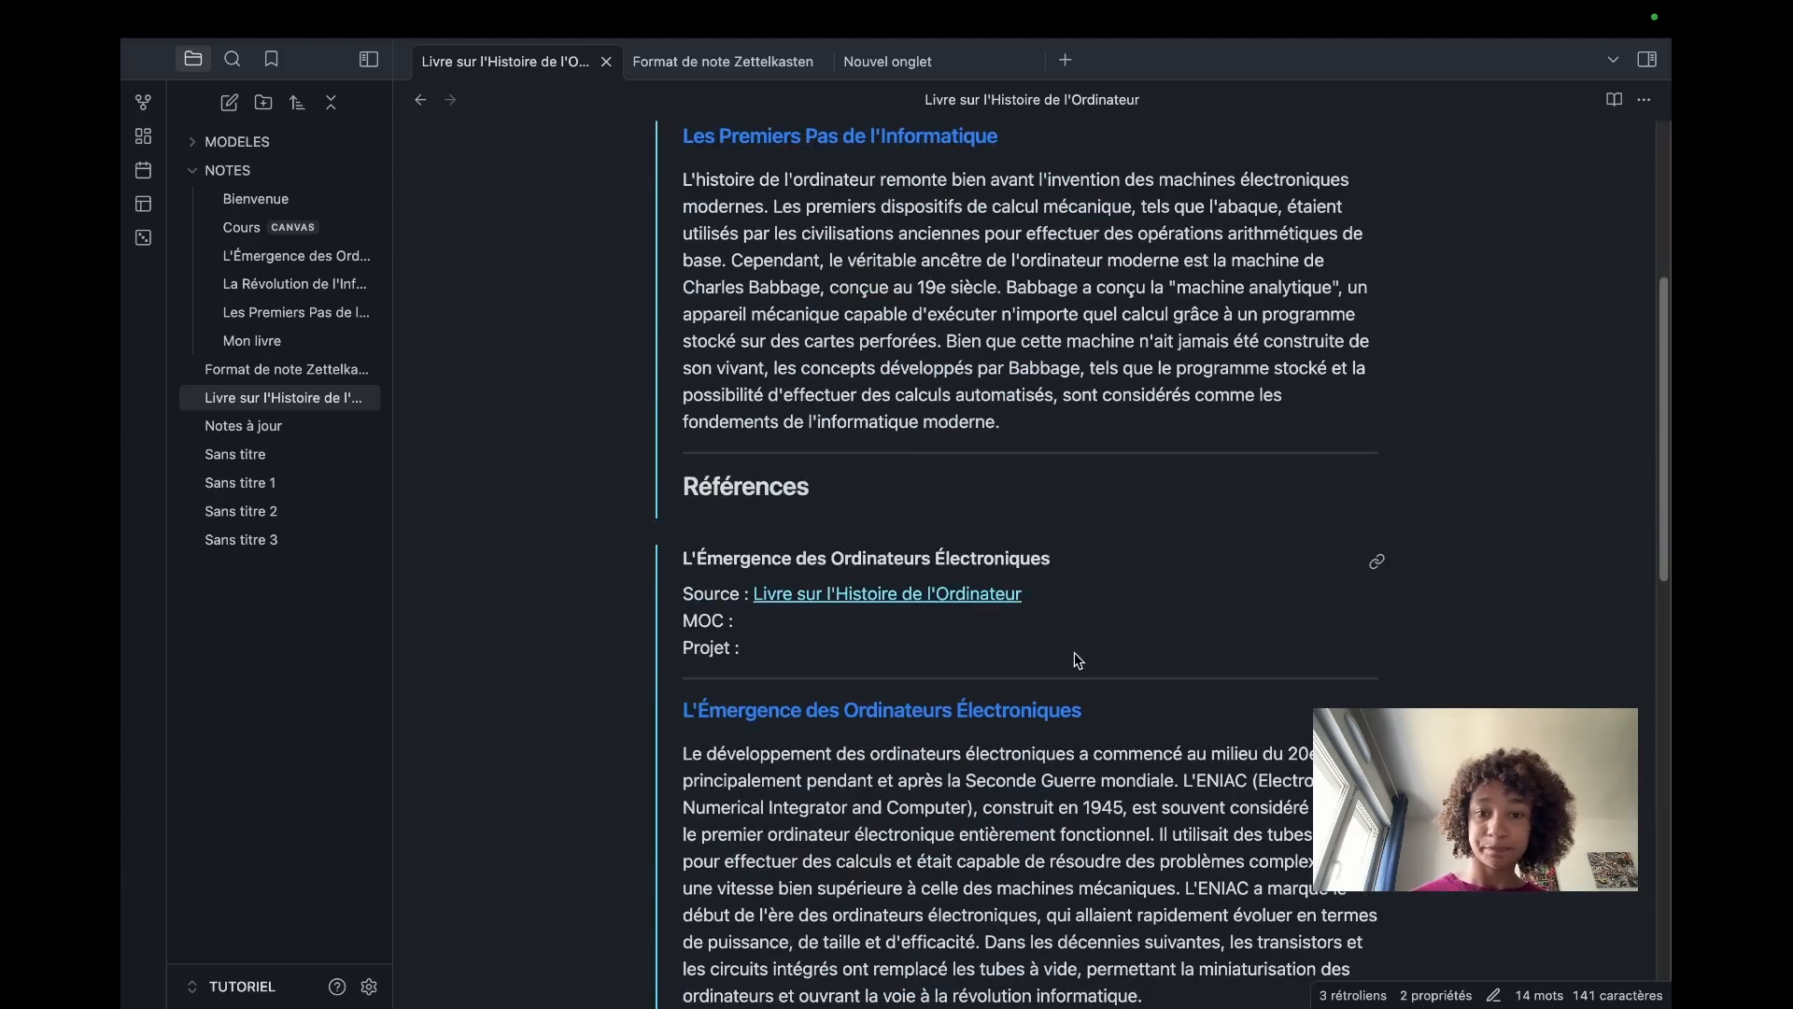
pyautogui.scroll(5, 1079, 661)
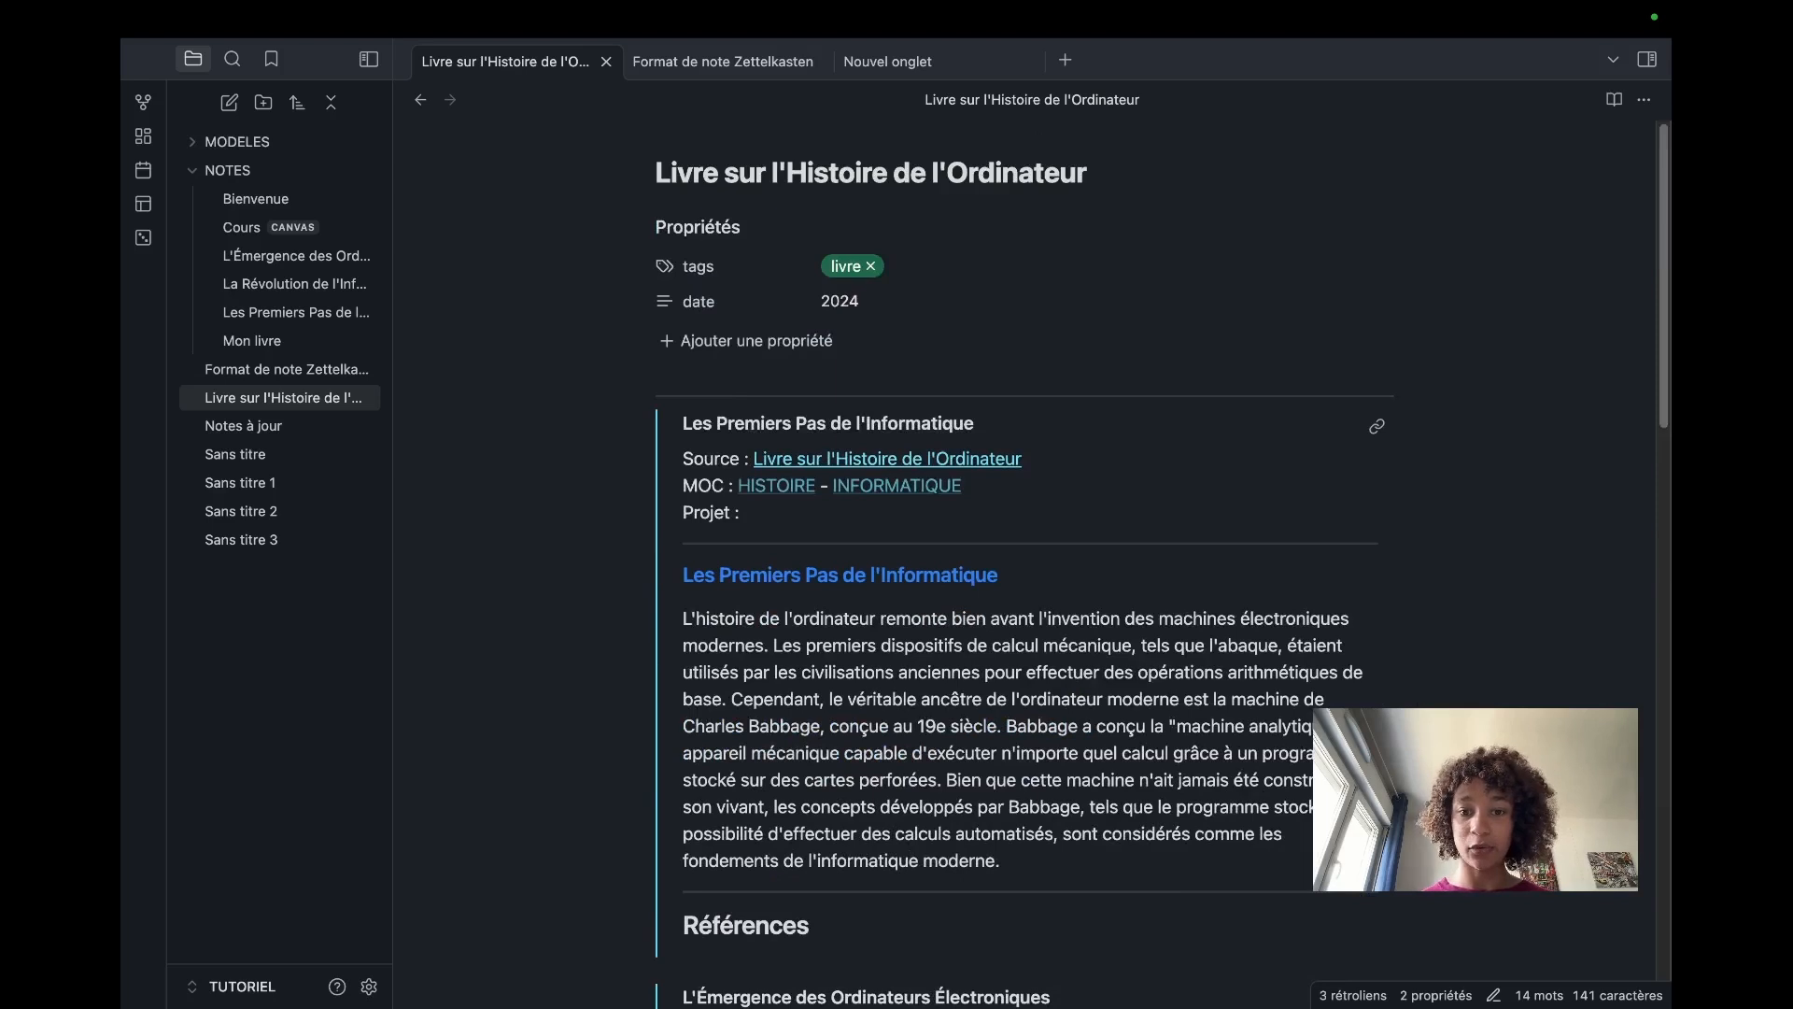
# Step: Open the graph view around the current file and adjust the graph to inspect the book note's connections to its extracted notes
pyautogui.press('super+p')
pyautogui.write('vue graphique')
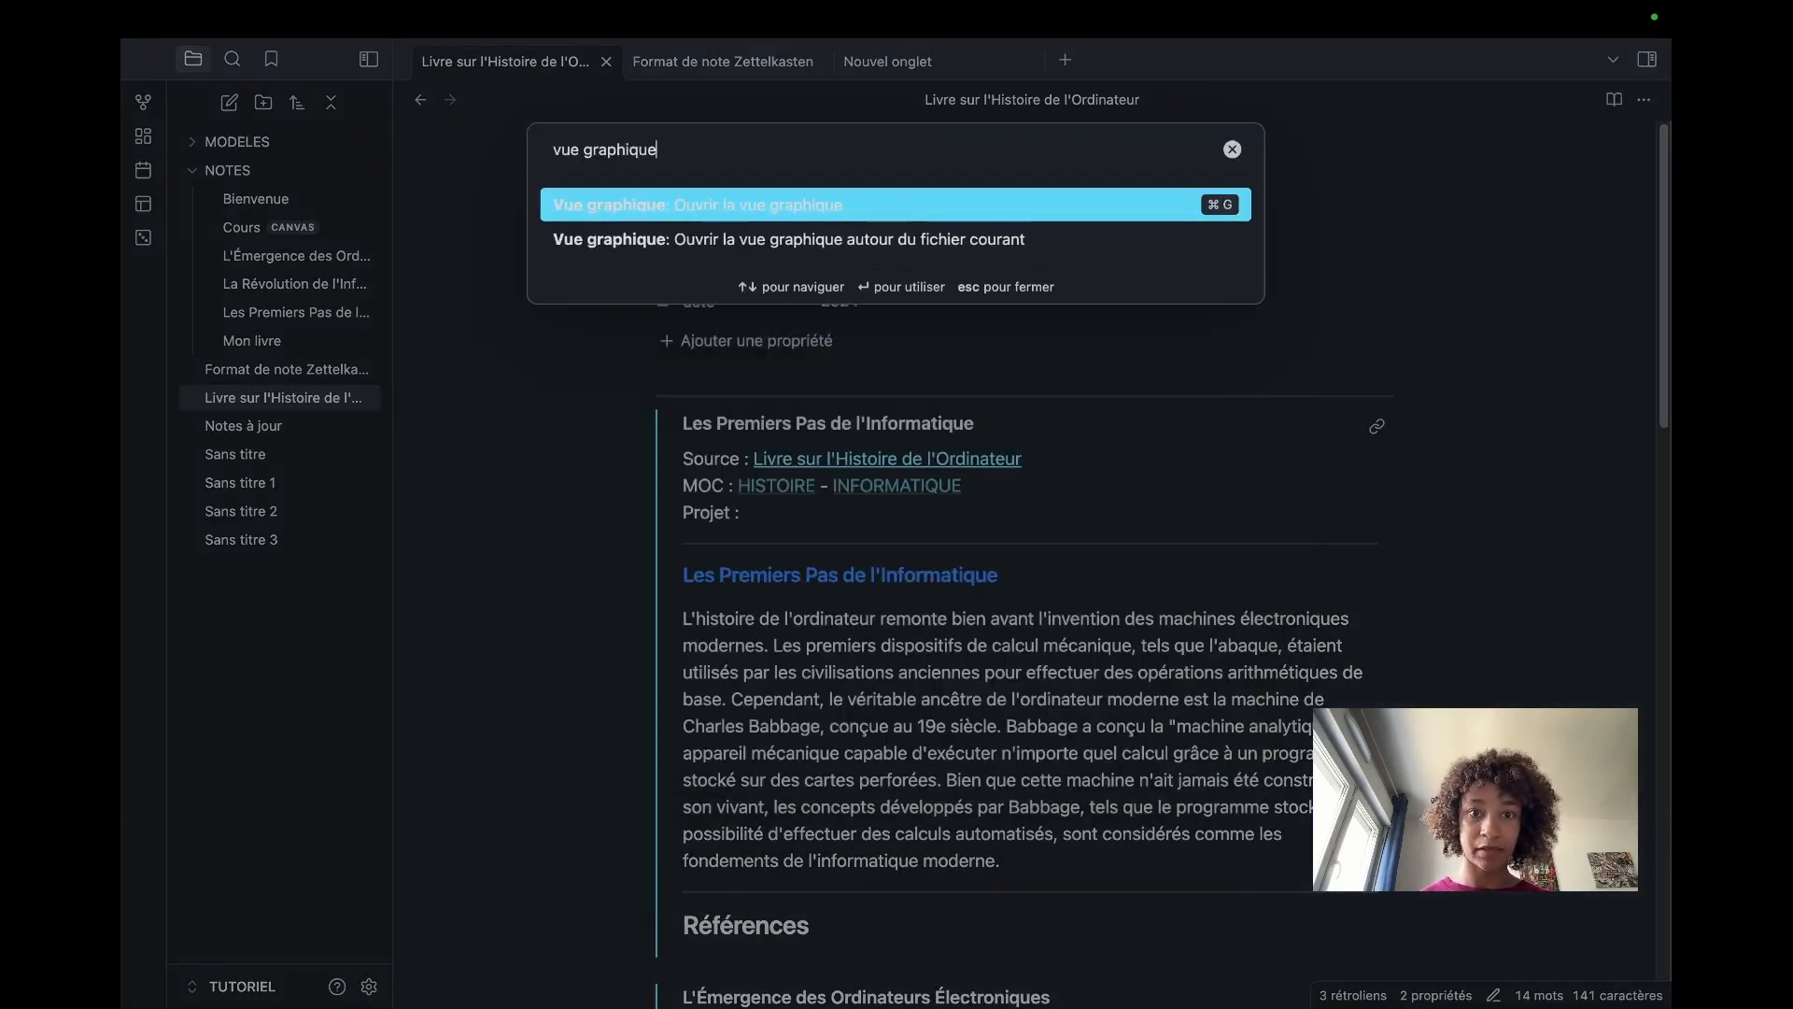
pyautogui.click(995, 241)
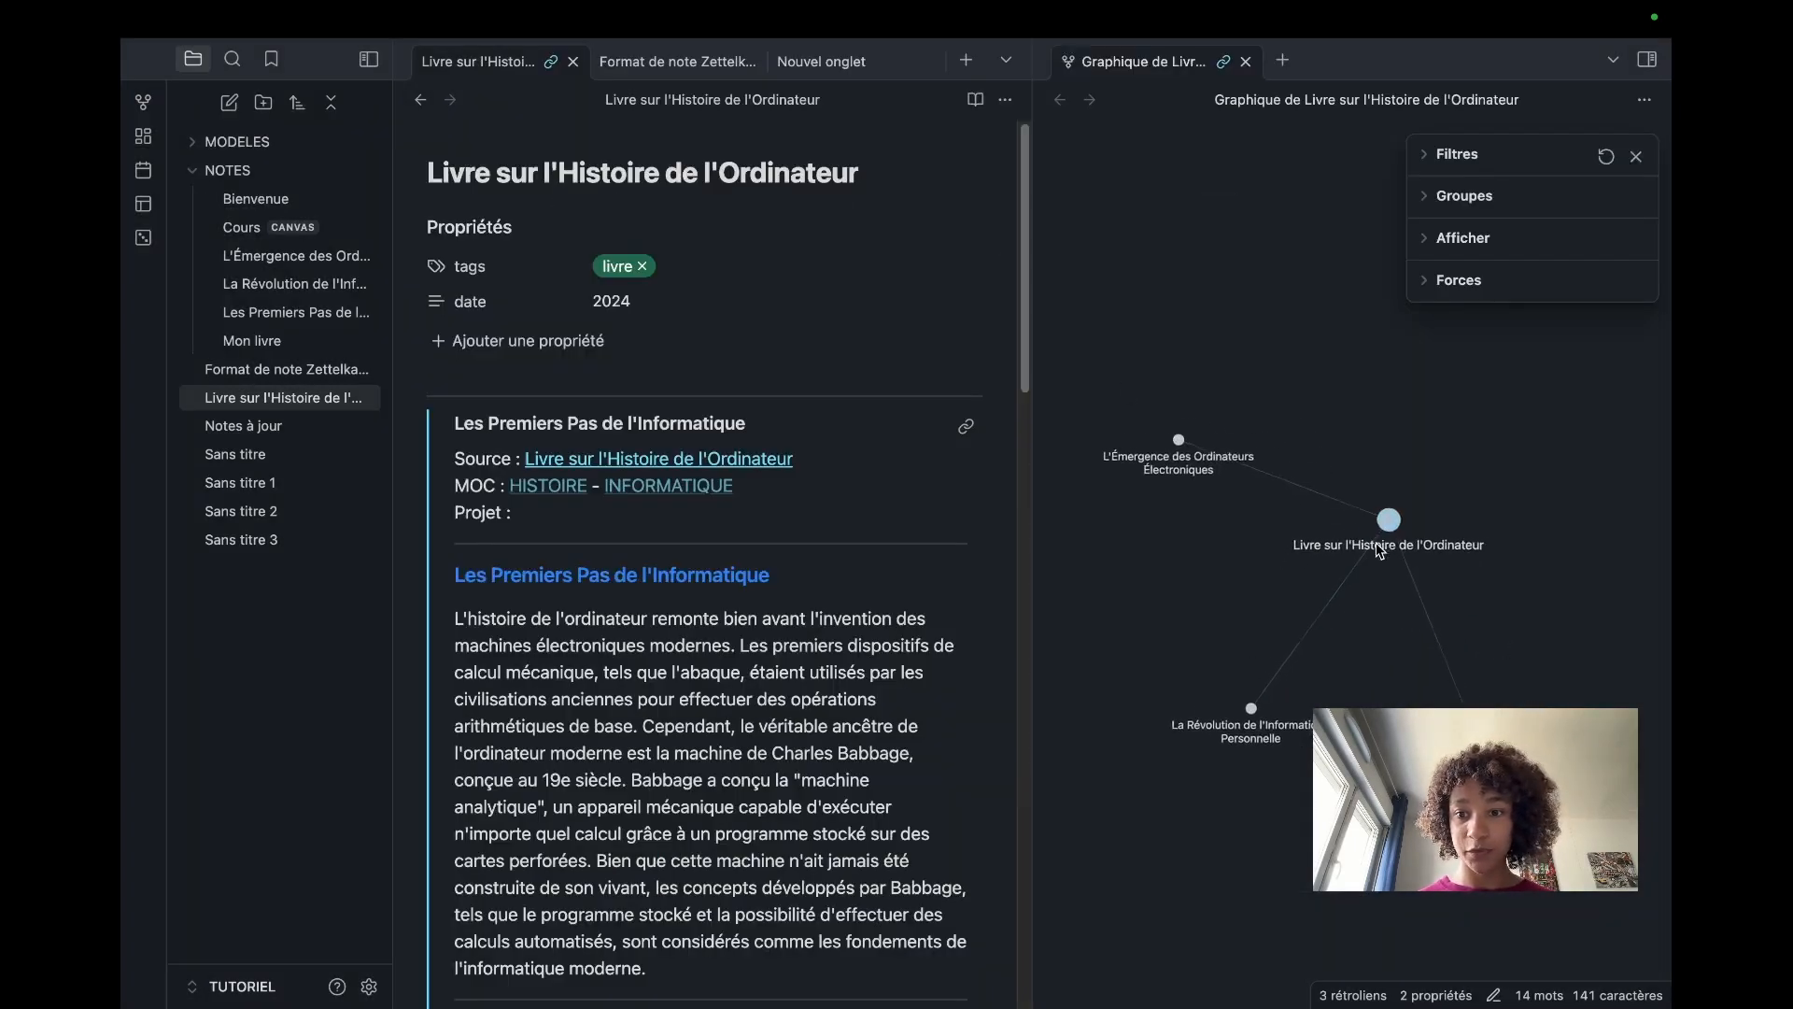
pyautogui.moveTo(1397, 518)
pyautogui.mouseDown()
pyautogui.moveTo(1351, 535)
pyautogui.moveTo(1406, 484)
pyautogui.moveTo(1399, 512)
pyautogui.mouseUp()
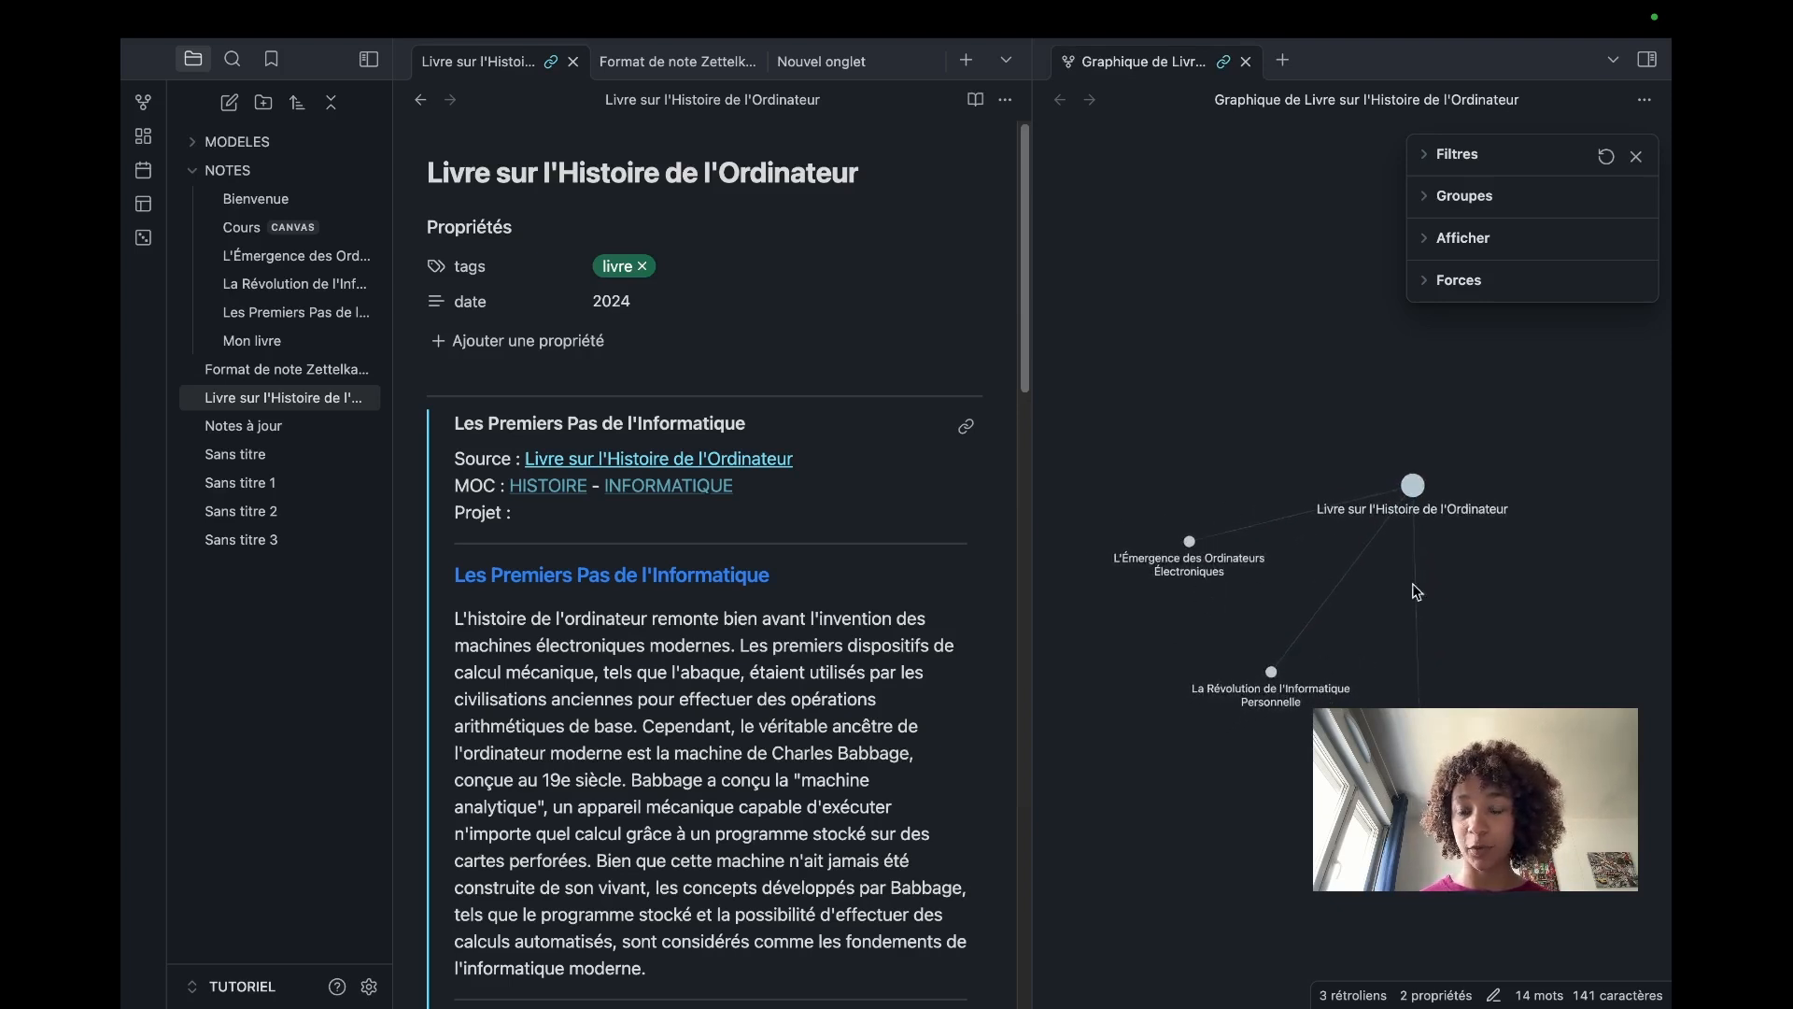
pyautogui.scroll(-1, 661, 561)
pyautogui.scroll(-1, 692, 566)
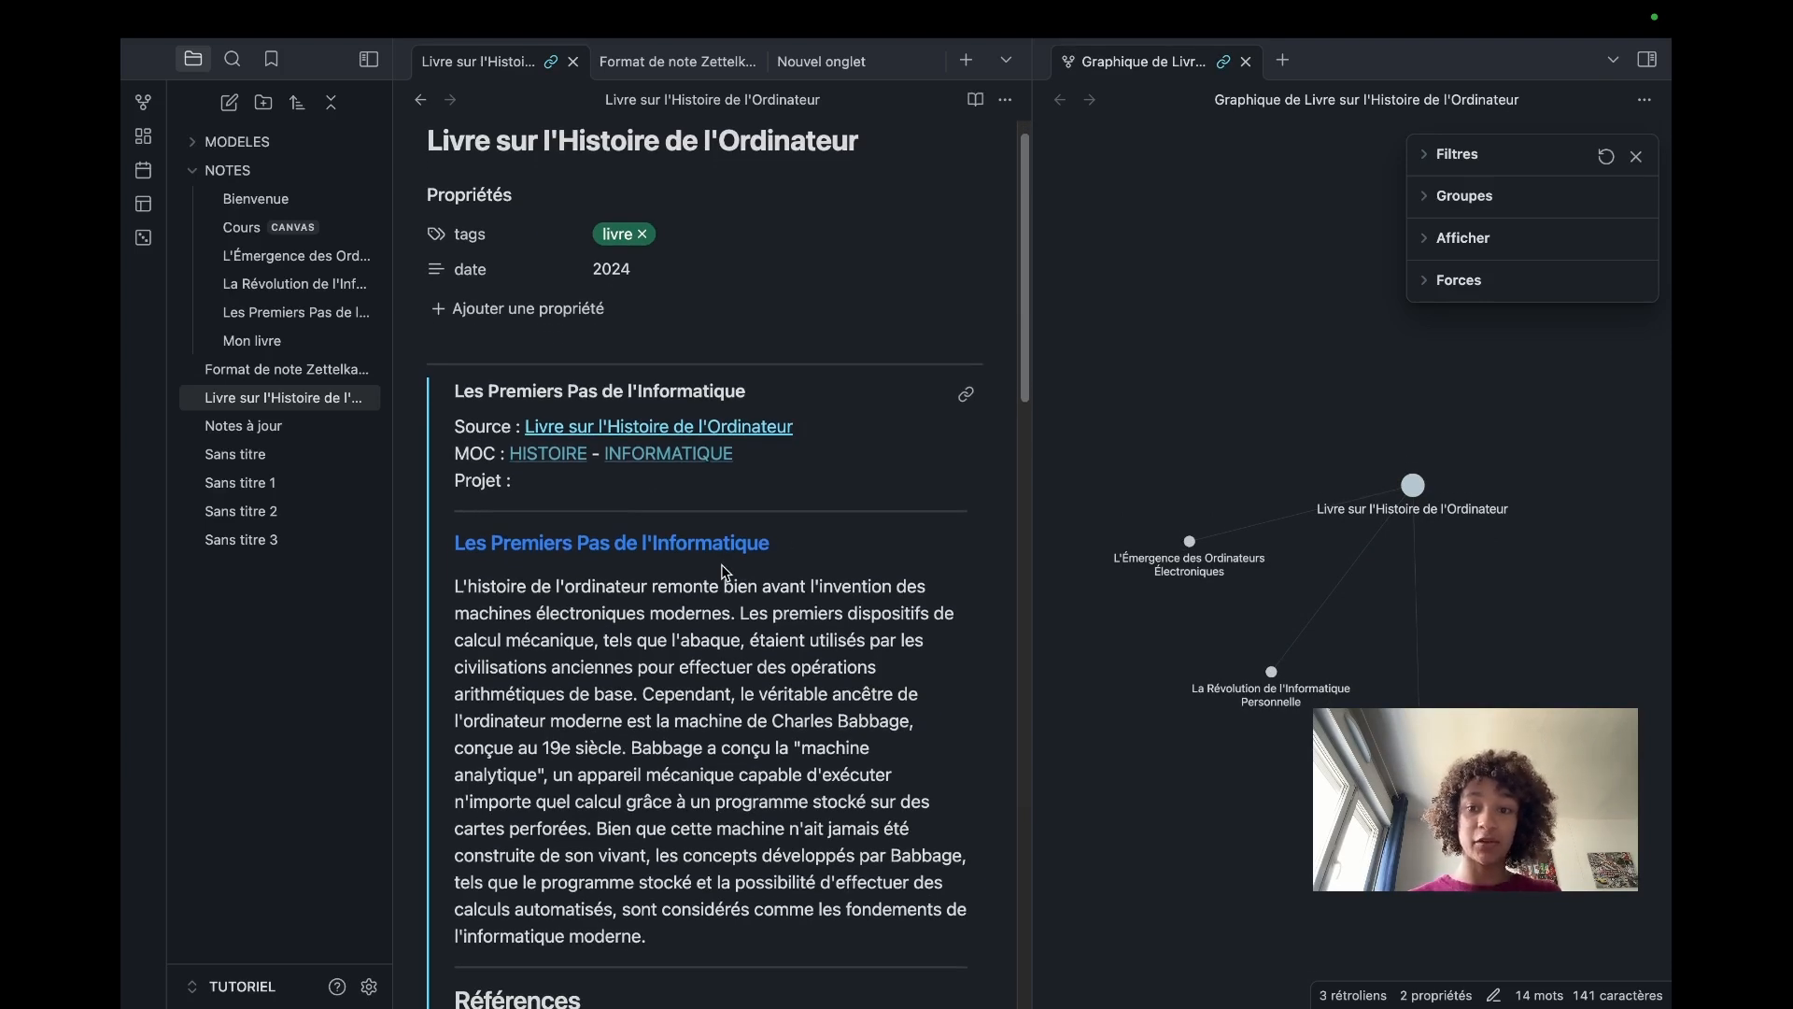
pyautogui.moveTo(1571, 458)
pyautogui.mouseDown()
pyautogui.moveTo(1309, 489)
pyautogui.moveTo(1558, 485)
pyautogui.mouseUp()
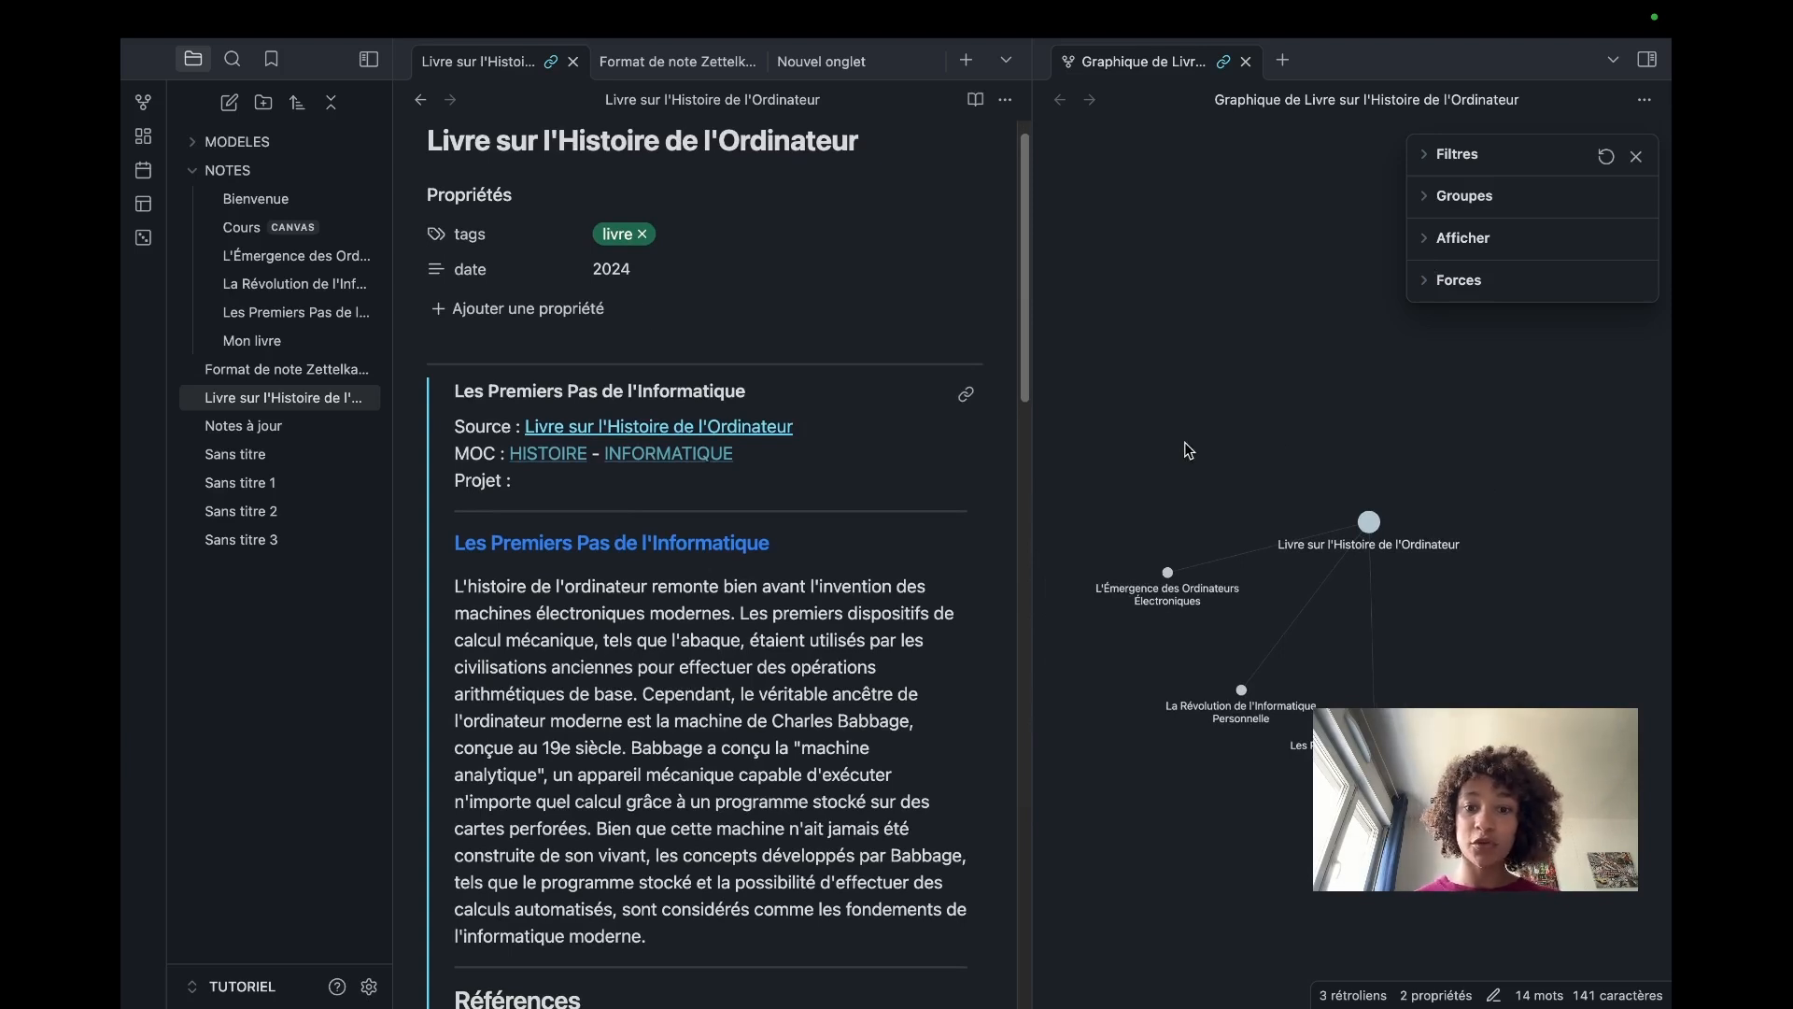
# Step: Temporarily raise the graph's Profondeur filter to examine the HISTOIRE and INFORMATIQUE connections, and hide the graph settings
pyautogui.click(1429, 161)
pyautogui.moveTo(1434, 256)
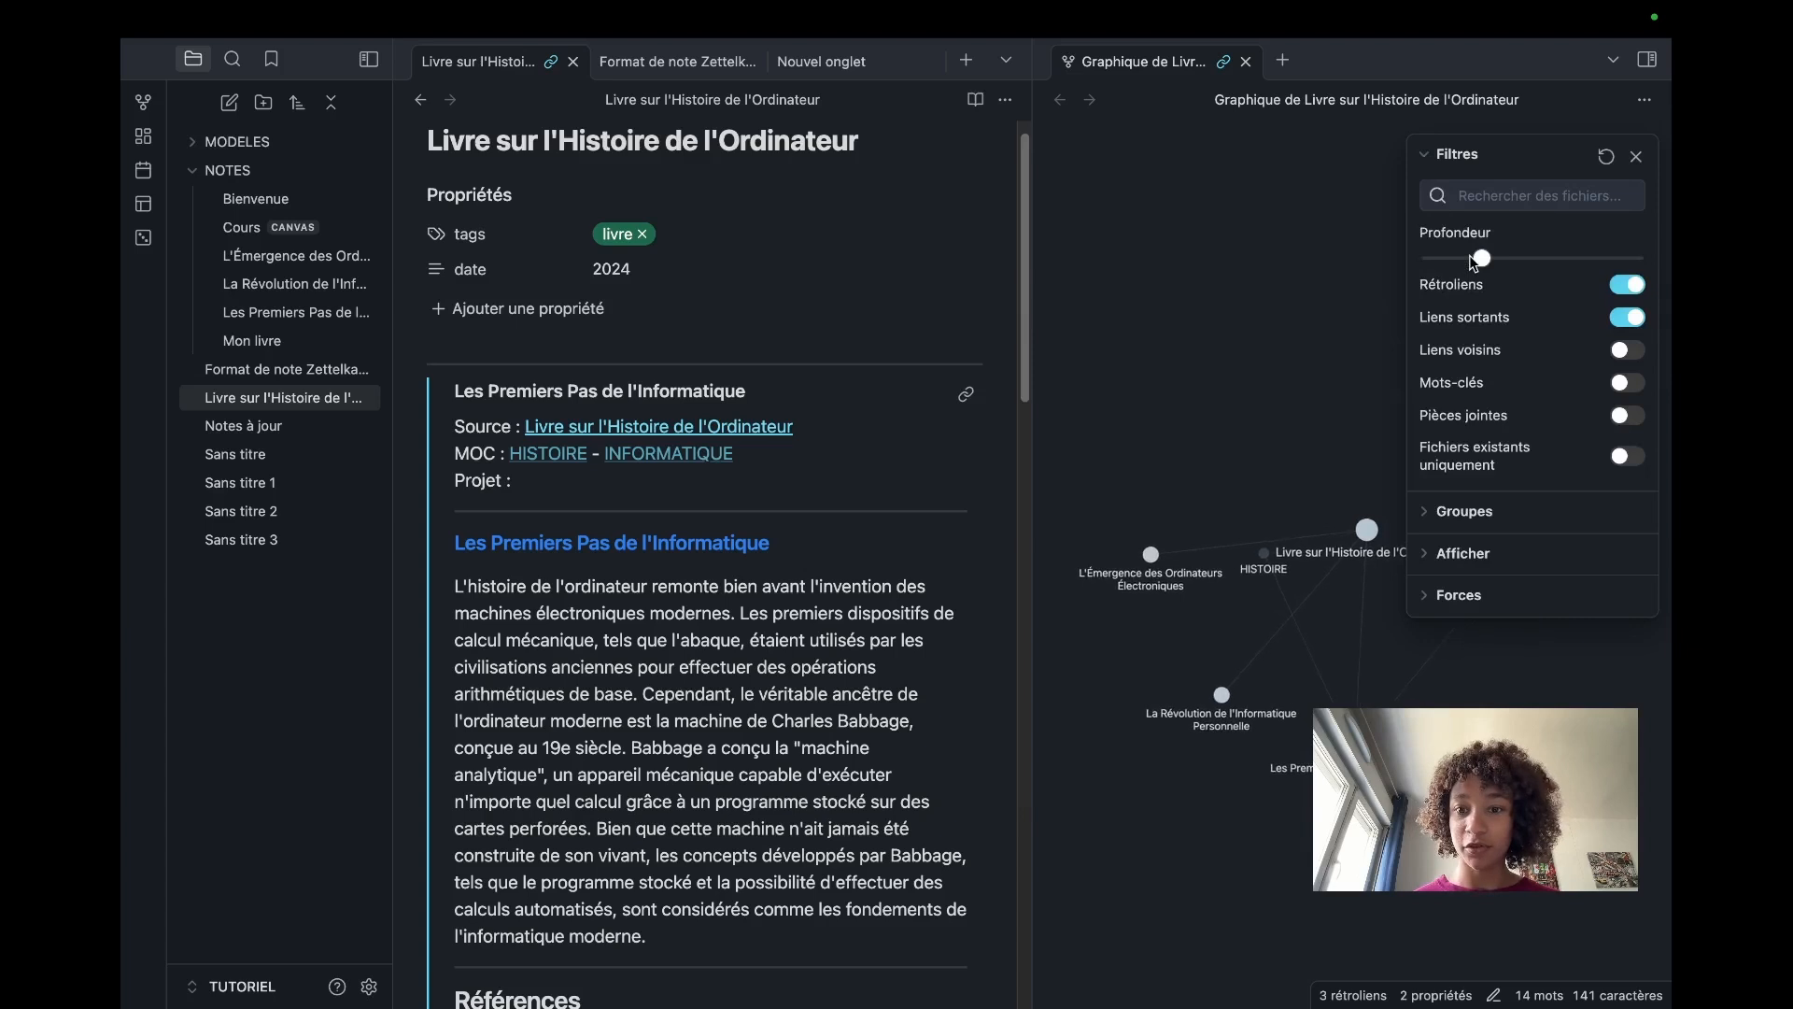
pyautogui.click(1637, 156)
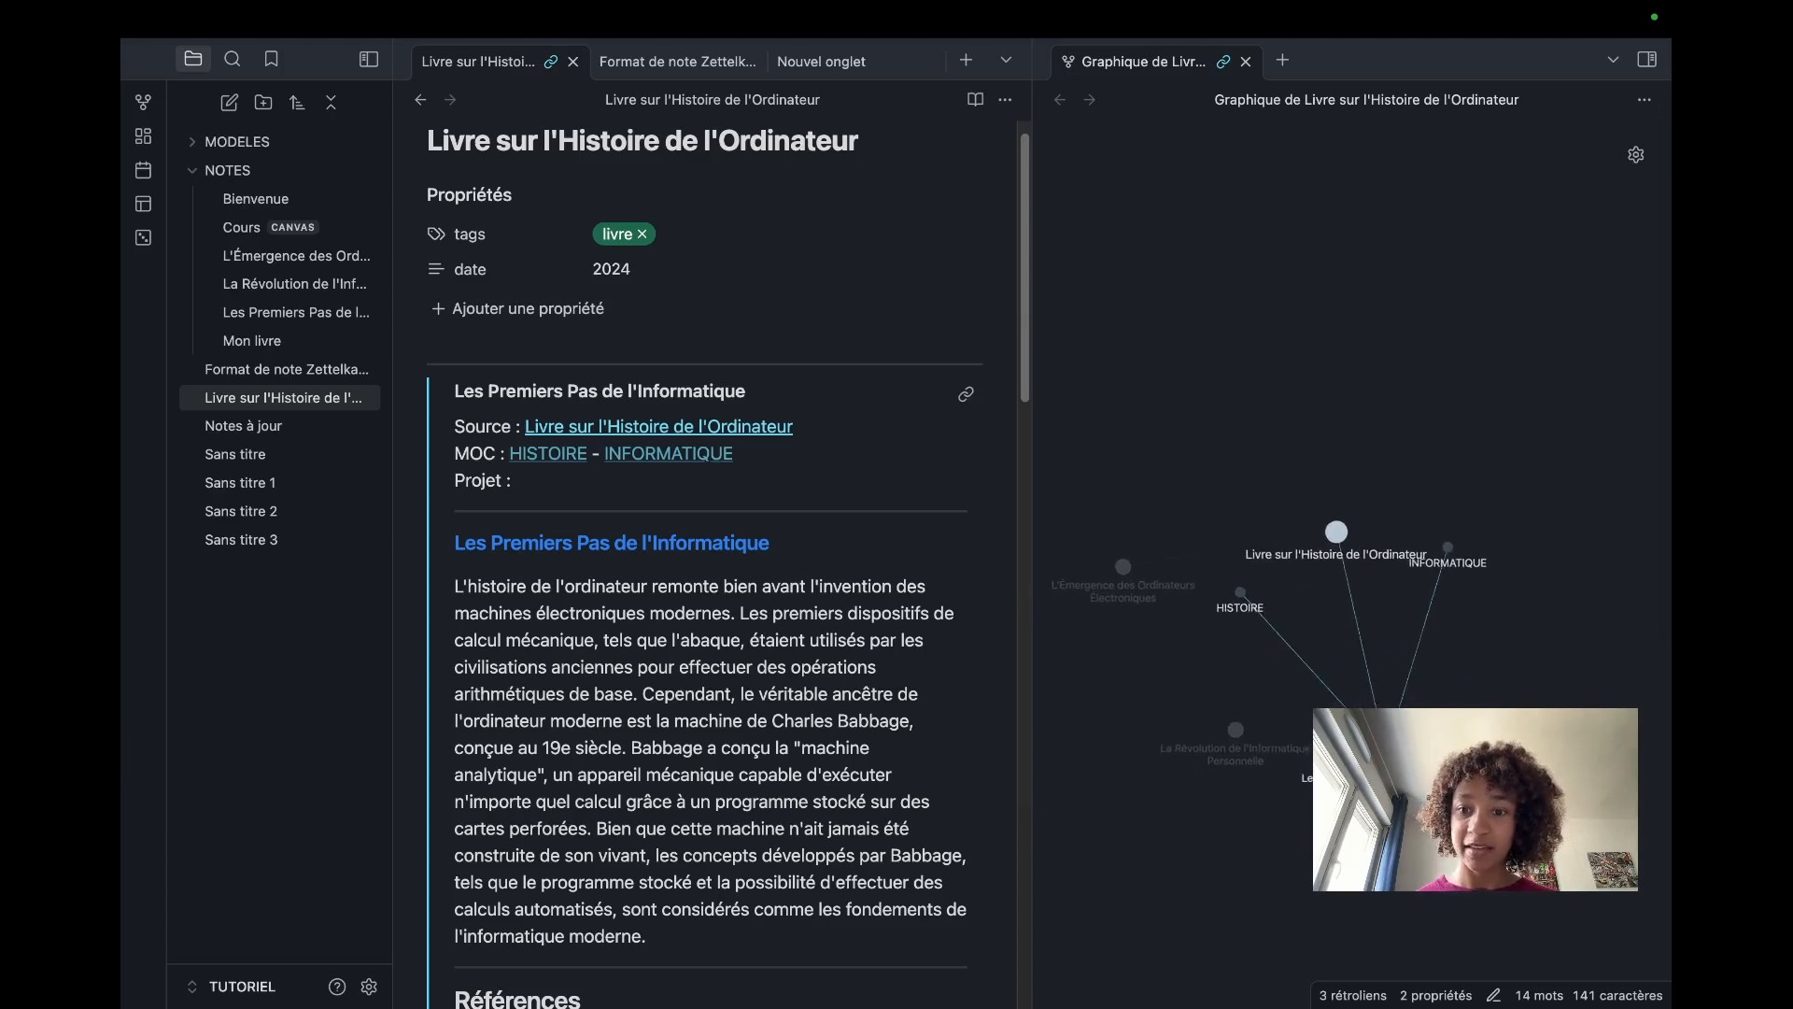
pyautogui.click(1637, 159)
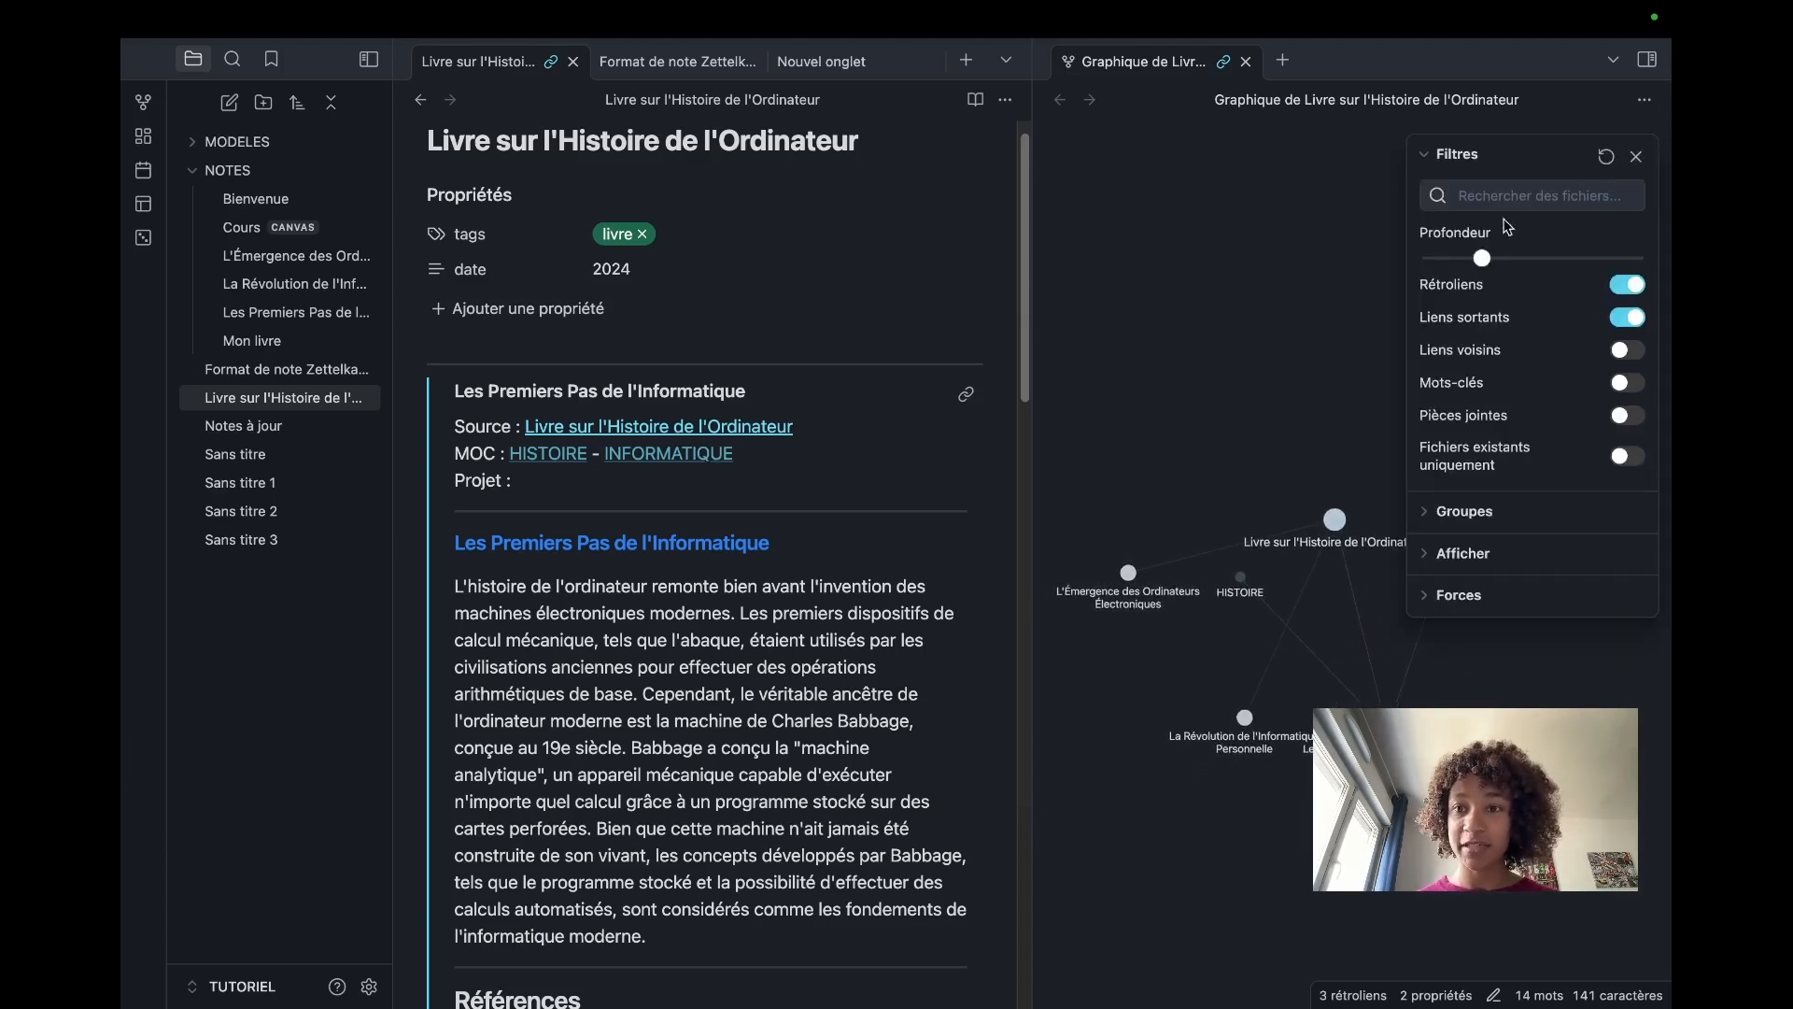
pyautogui.click(1637, 157)
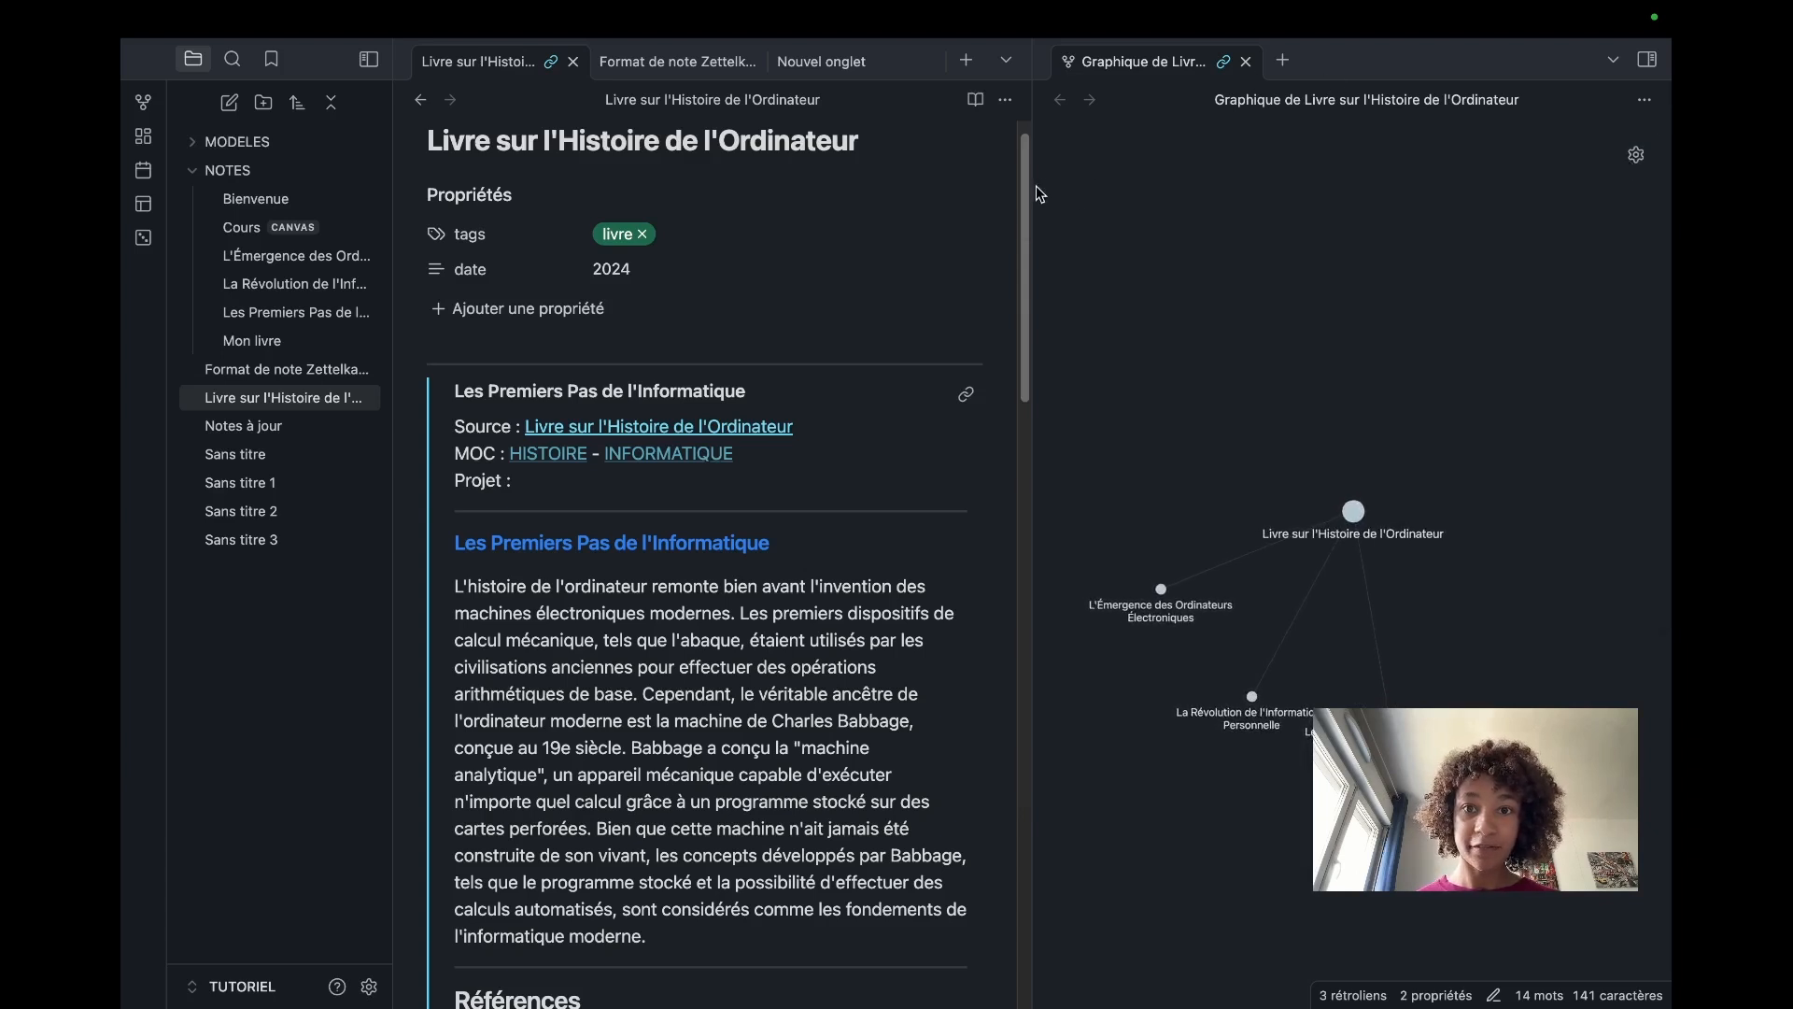
# Step: Widen the book note's pane by narrowing the graph pane, and review the embedded notes
pyautogui.moveTo(1032, 479); pyautogui.dragTo(1312, 479)
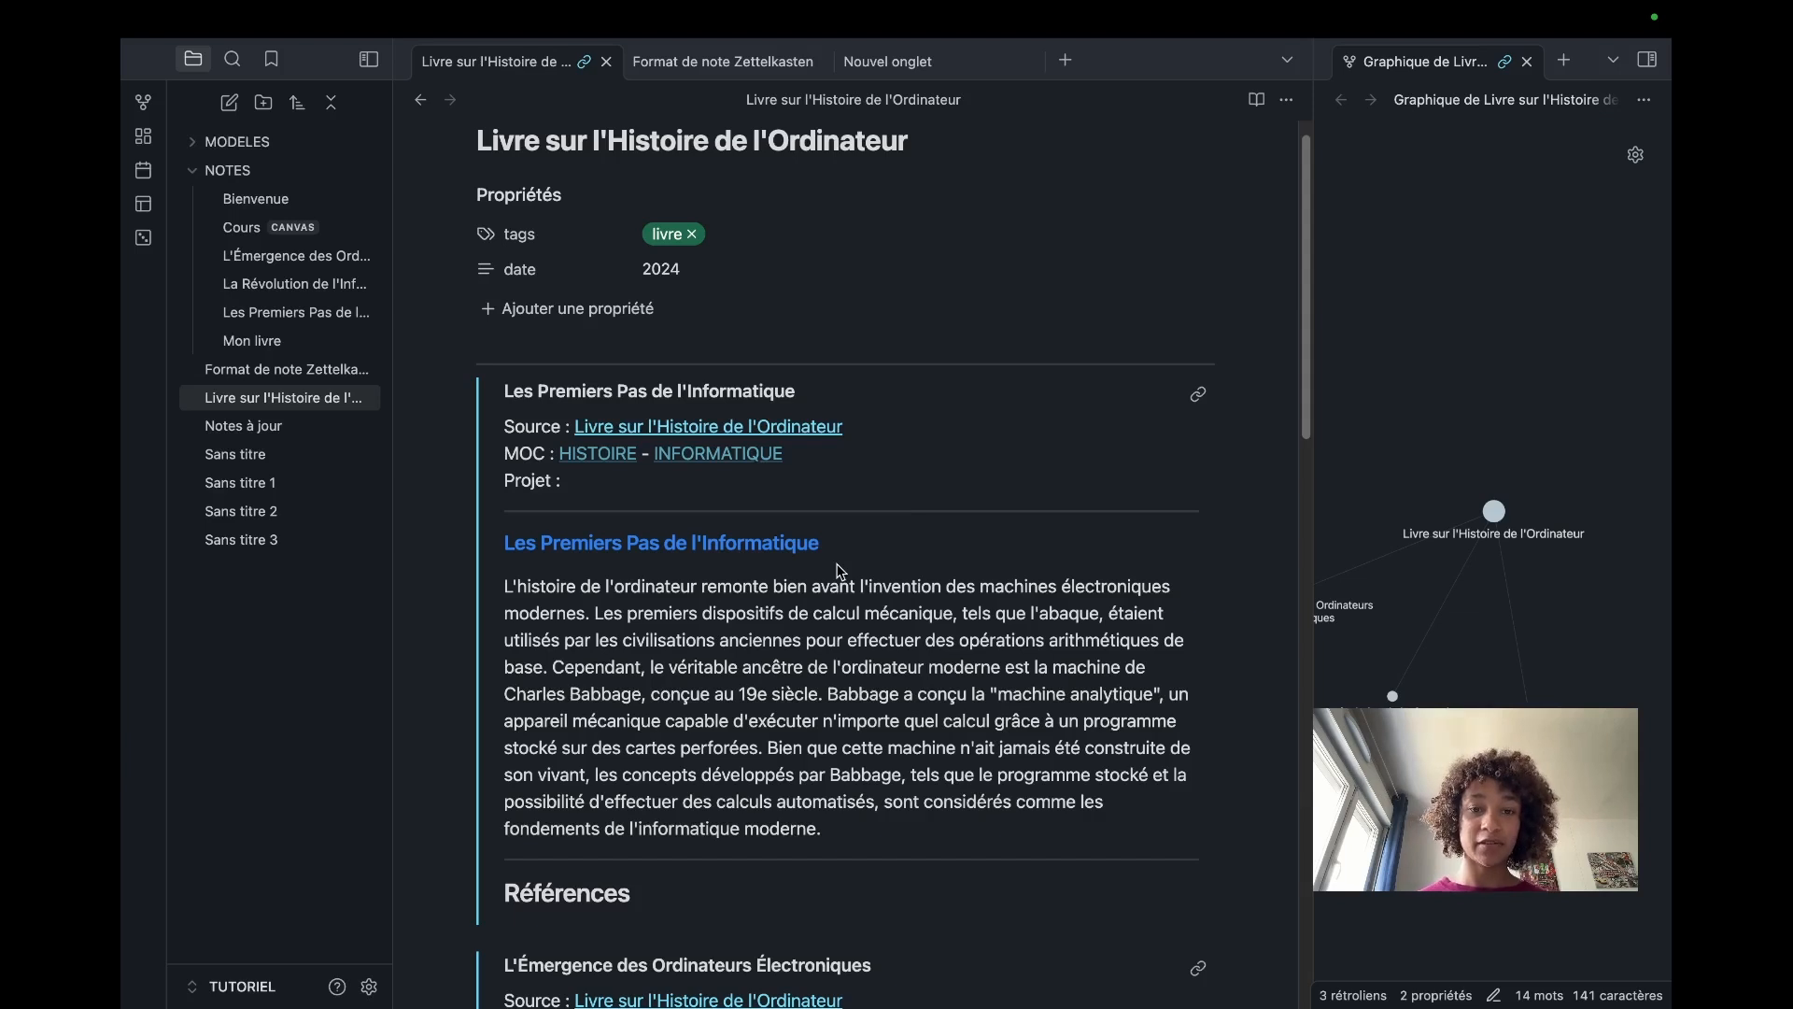
pyautogui.scroll(-10, 906, 740)
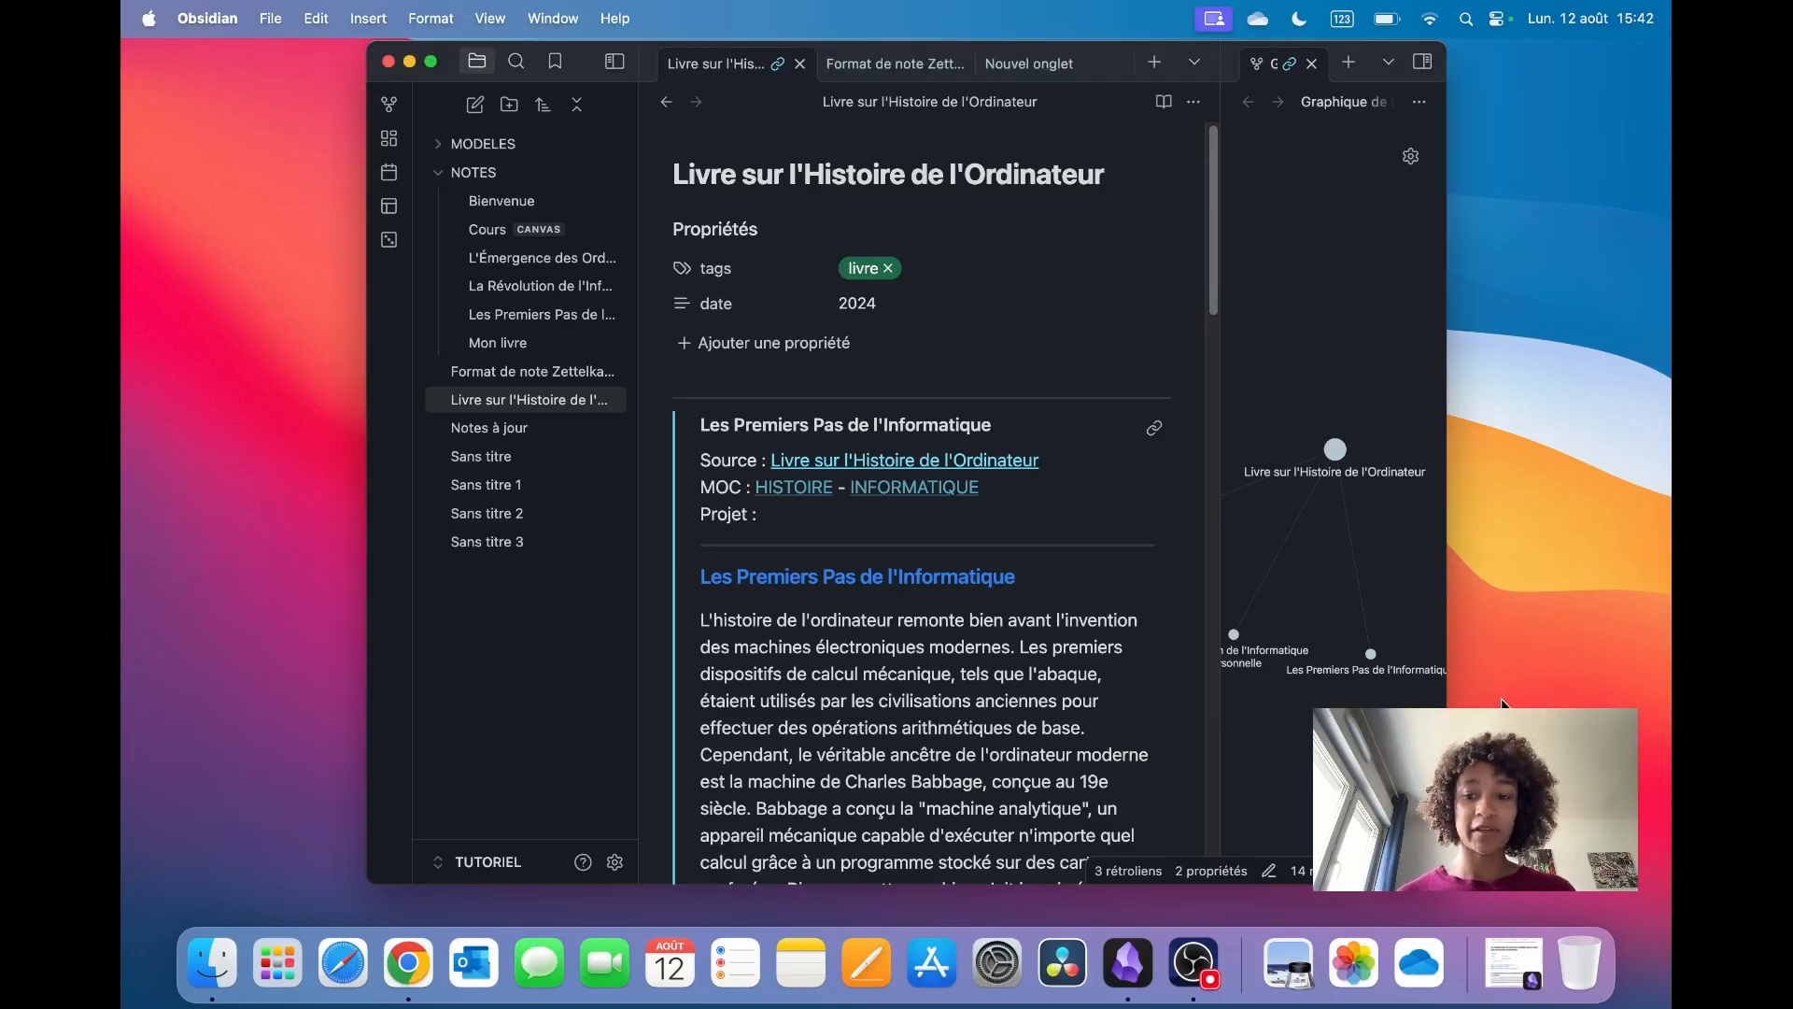
# Step: Restore the minimized Obsidian window showing the note on collaboration and teamwork in digital innovation, and move it over the current vault
pyautogui.click(1511, 962)
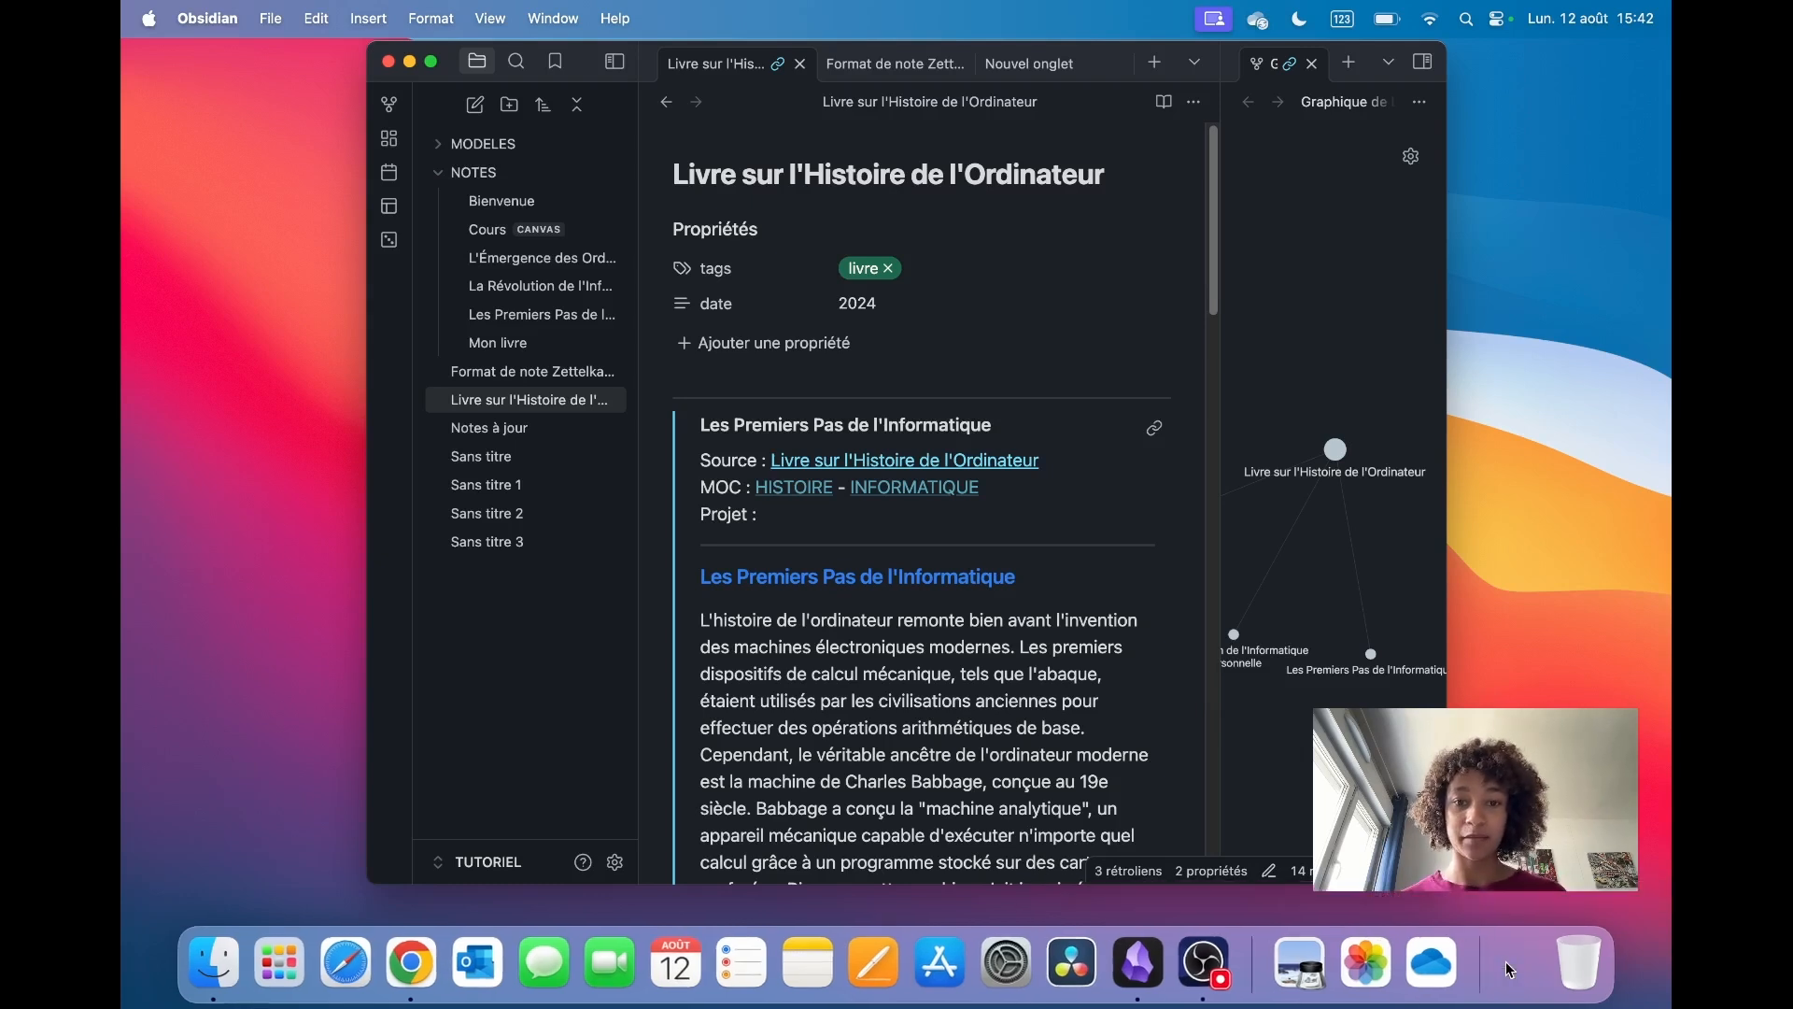
pyautogui.moveTo(1503, 81); pyautogui.dragTo(1350, 73)
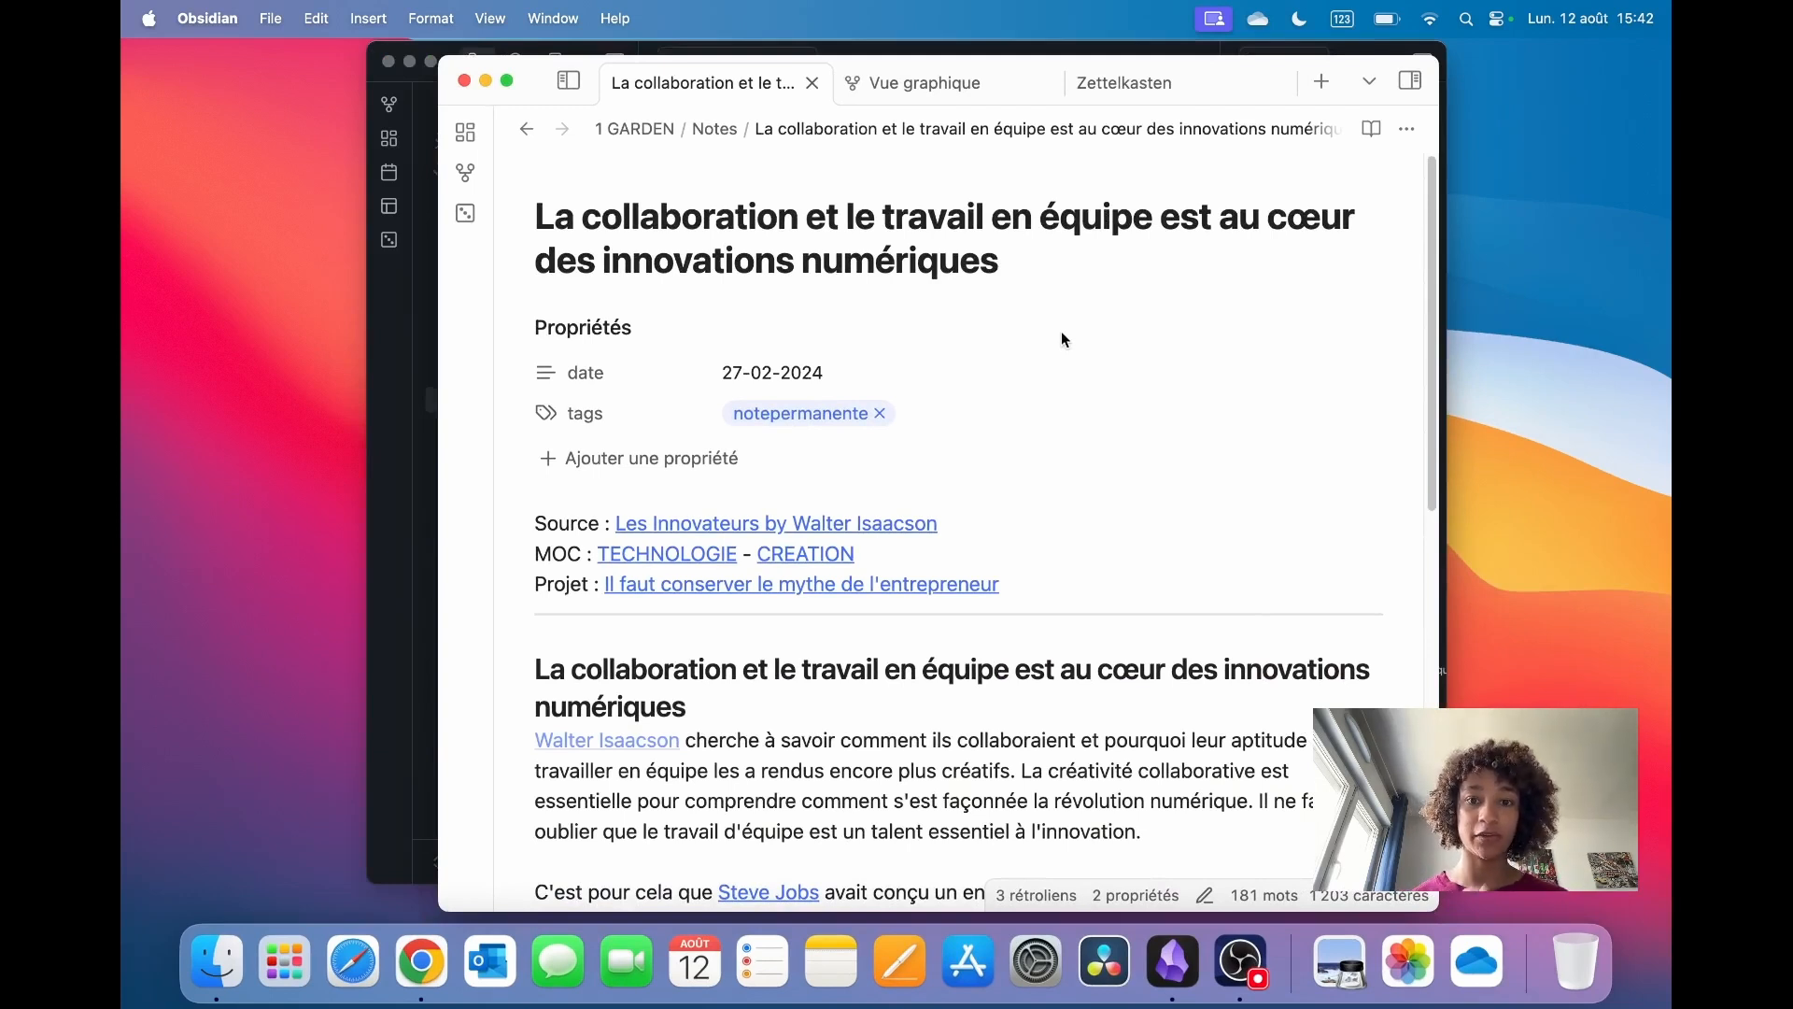
# Step: Examine the collaboration note's title, properties, and its Source, MOC and Projet links
pyautogui.moveTo(536, 215); pyautogui.dragTo(999, 255)
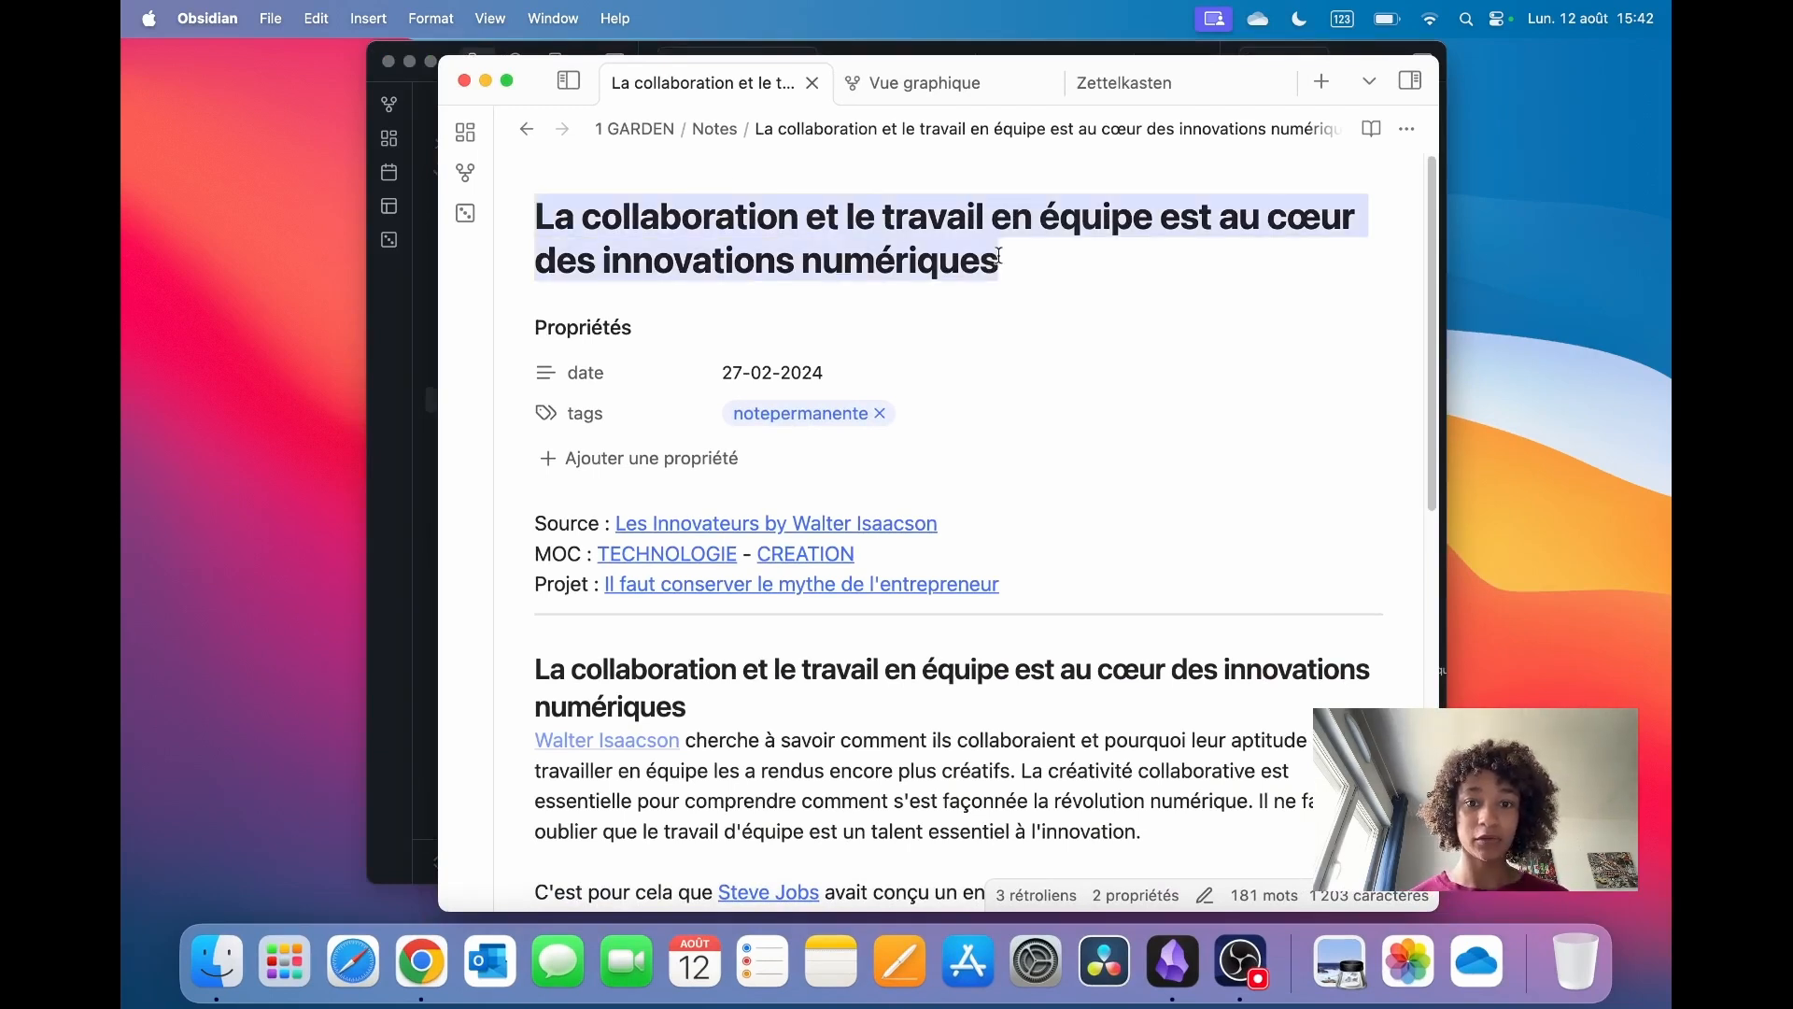
pyautogui.scroll(-2, 949, 457)
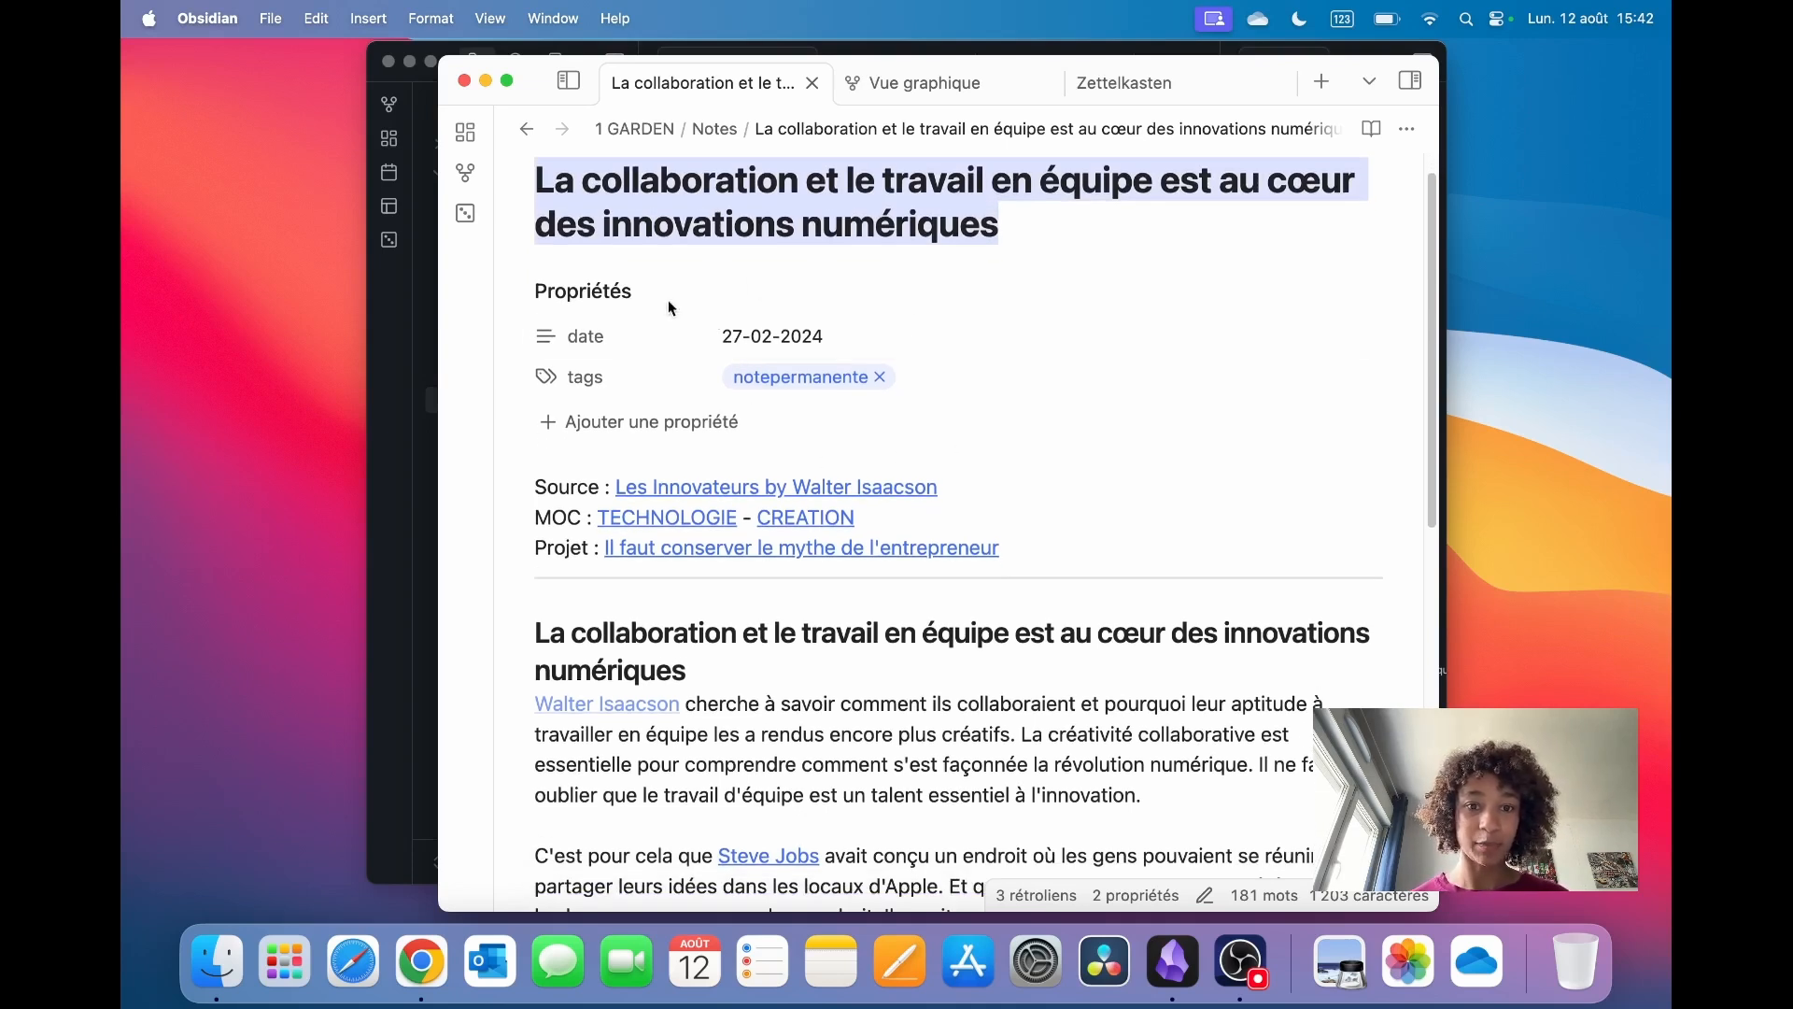
pyautogui.scroll(-1, 570, 430)
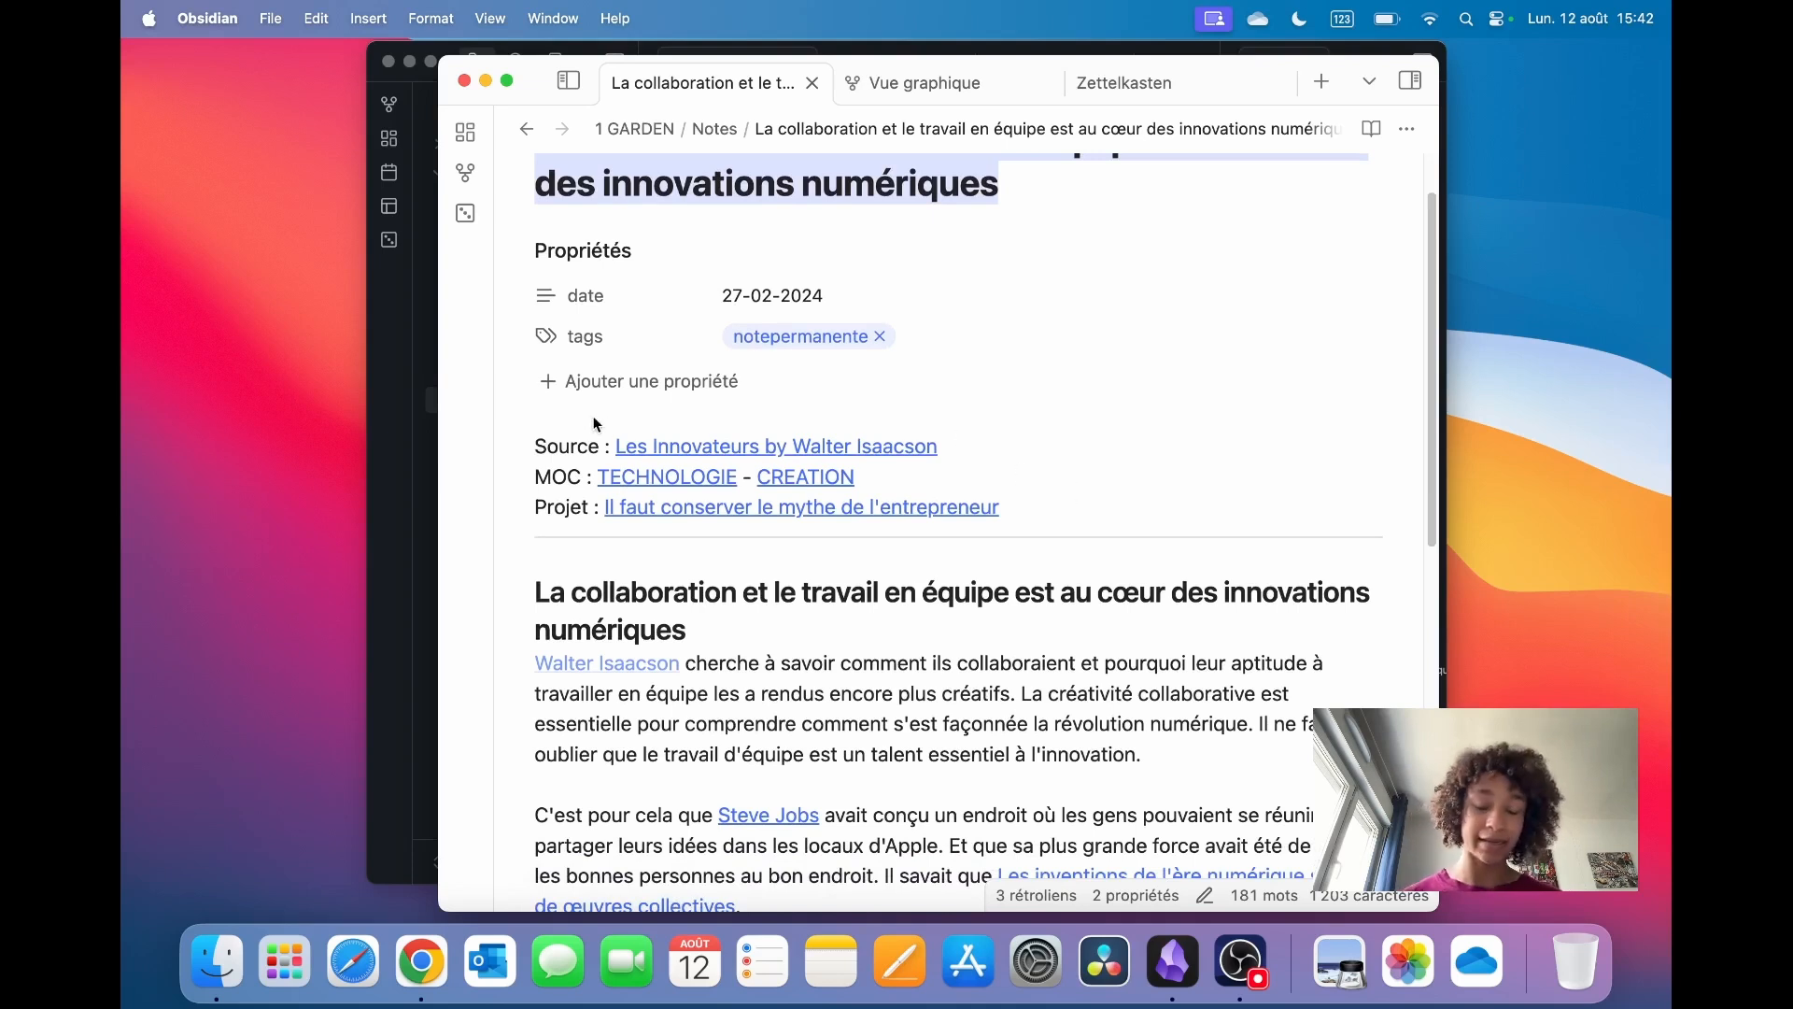
pyautogui.moveTo(877, 477); pyautogui.dragTo(554, 501)
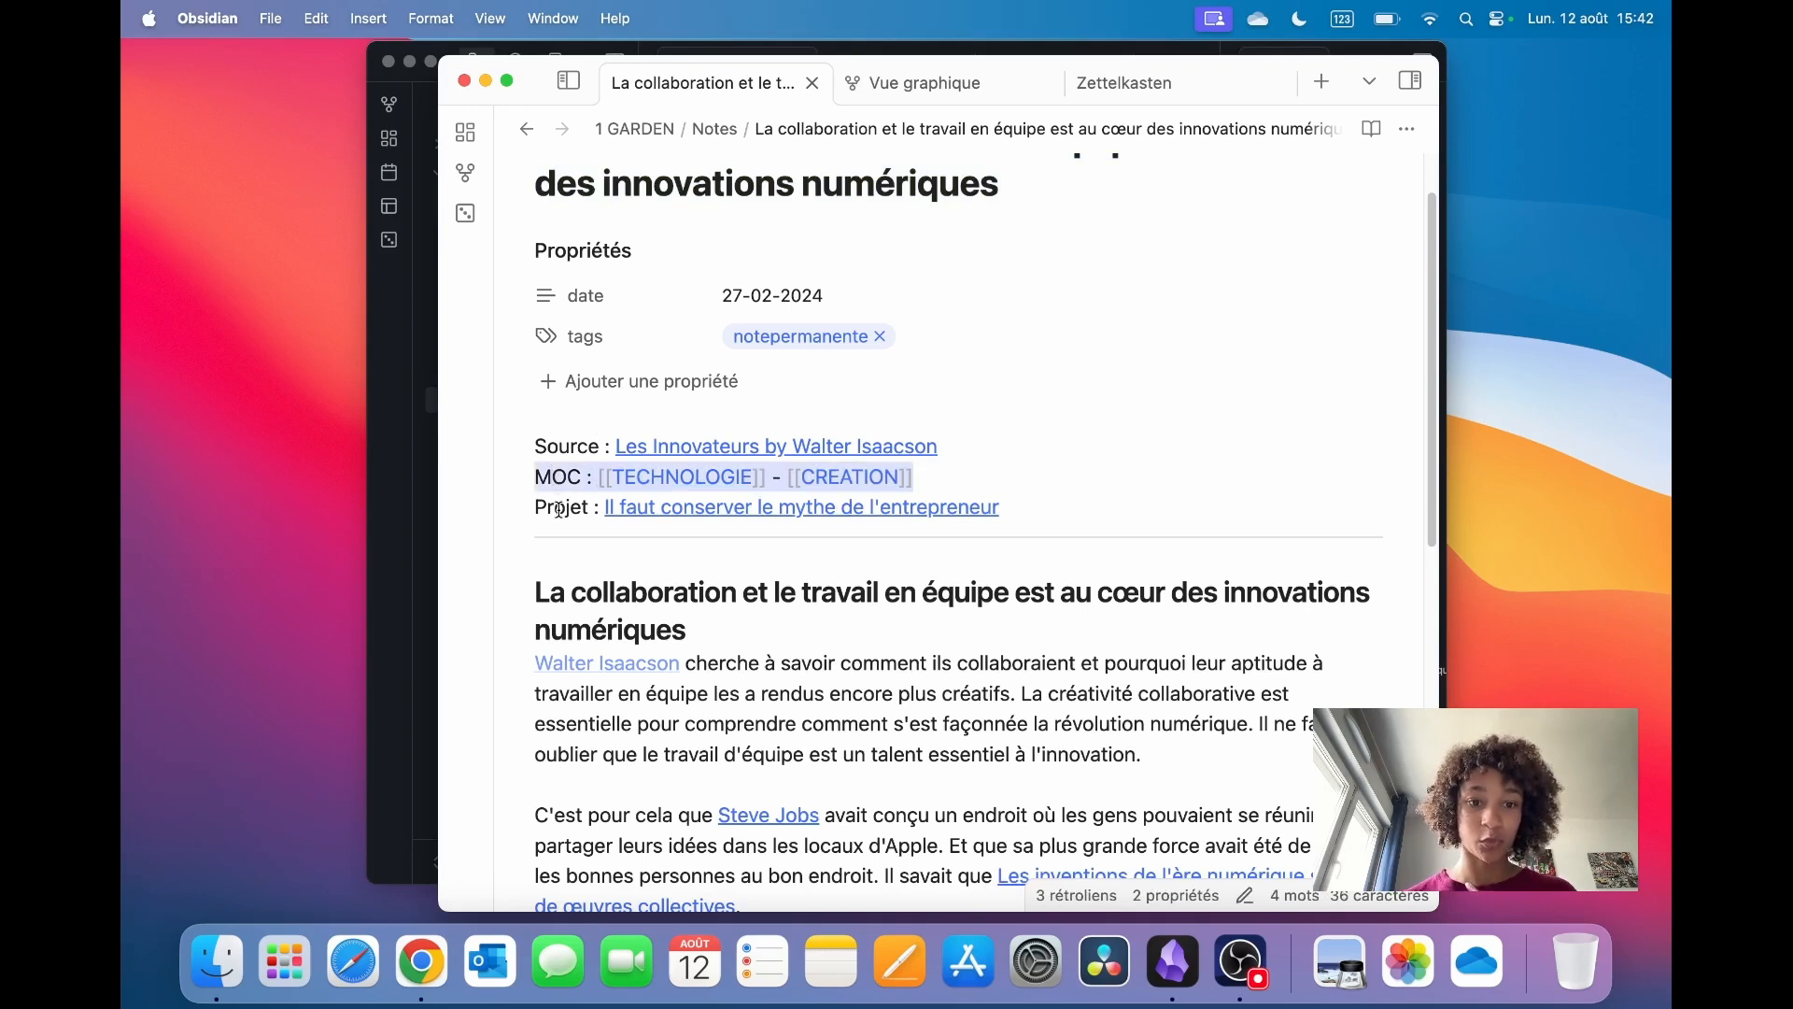
pyautogui.click(556, 508)
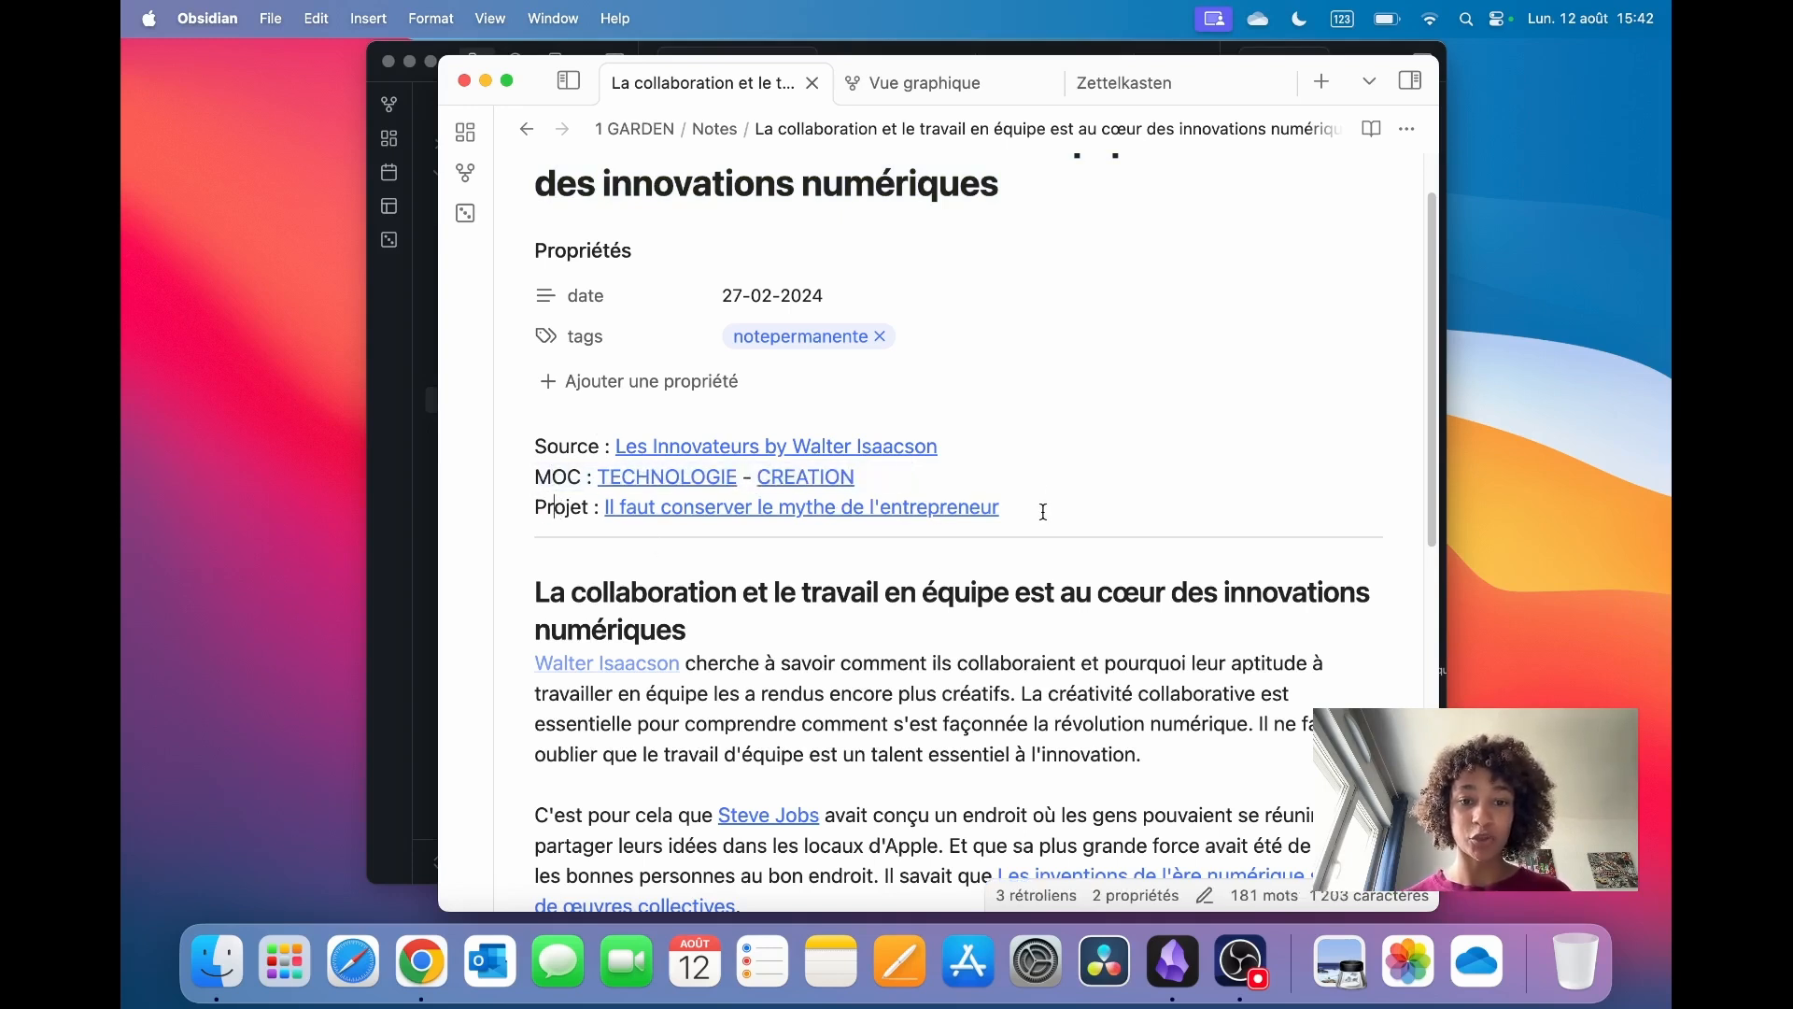
# Step: Review the collaboration note's body text and Références section, and compare the references with the note's title
pyautogui.scroll(-3, 1040, 507)
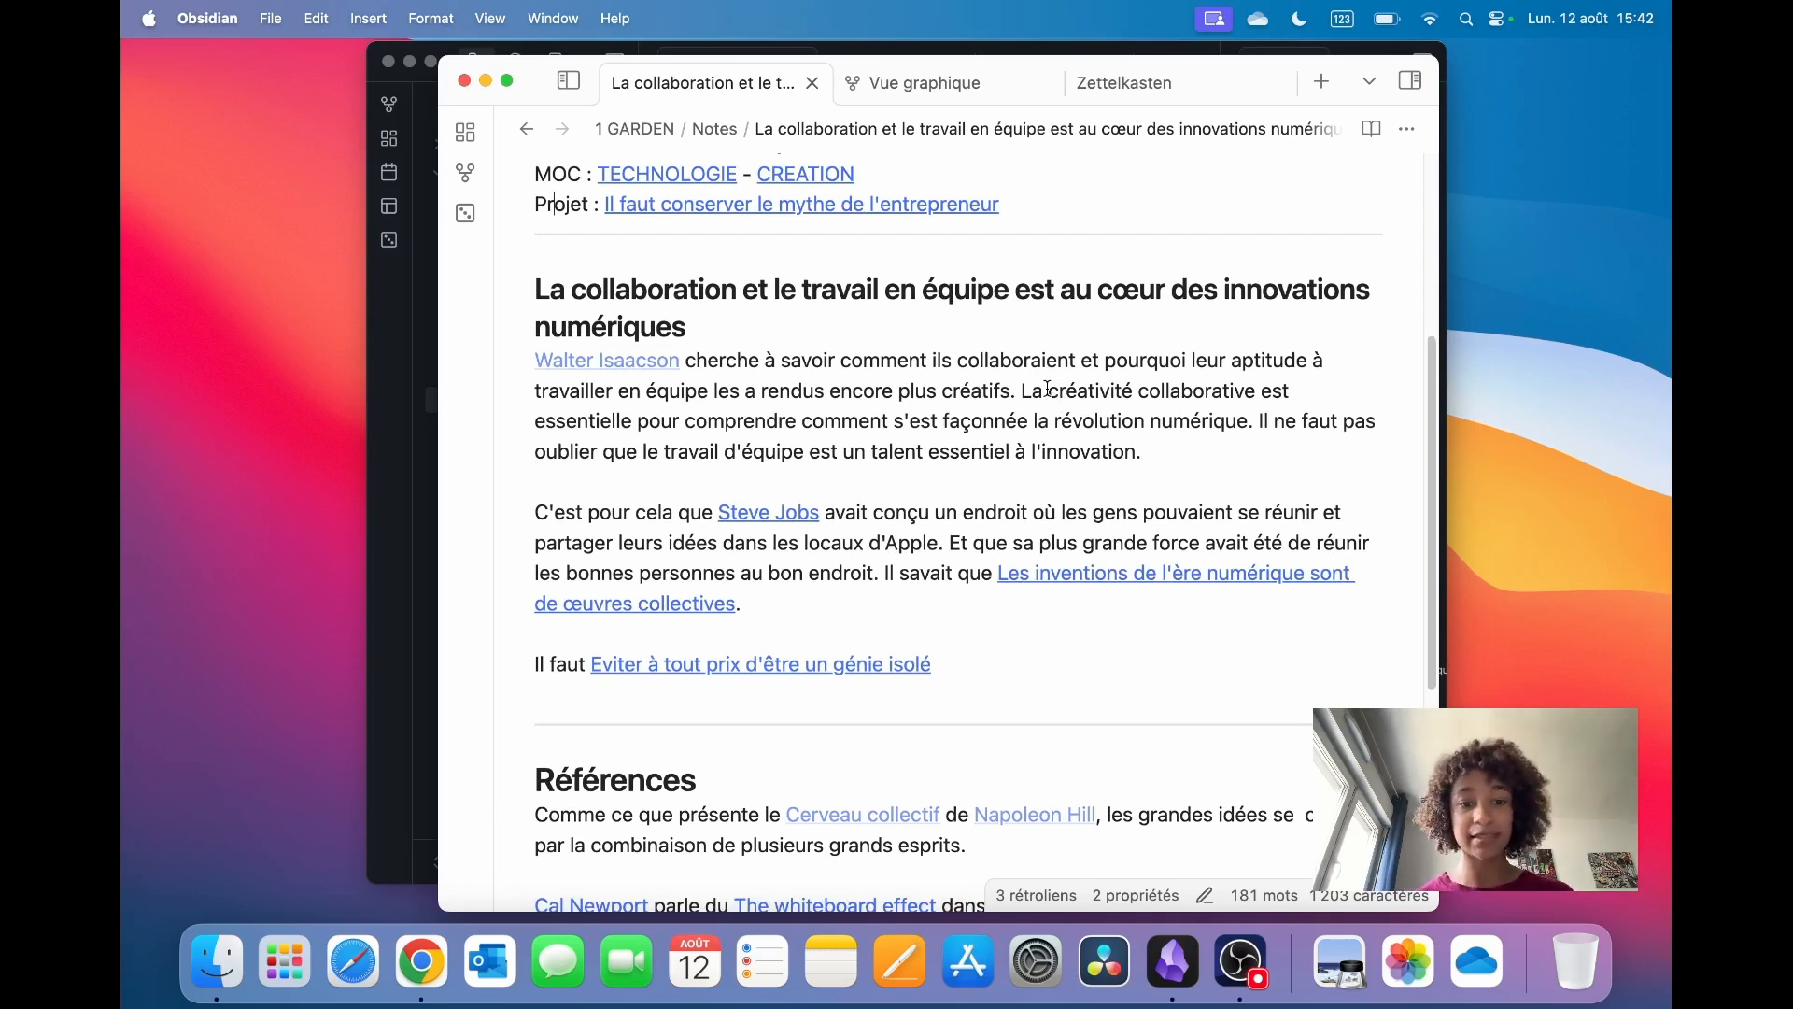
pyautogui.scroll(-2, 833, 373)
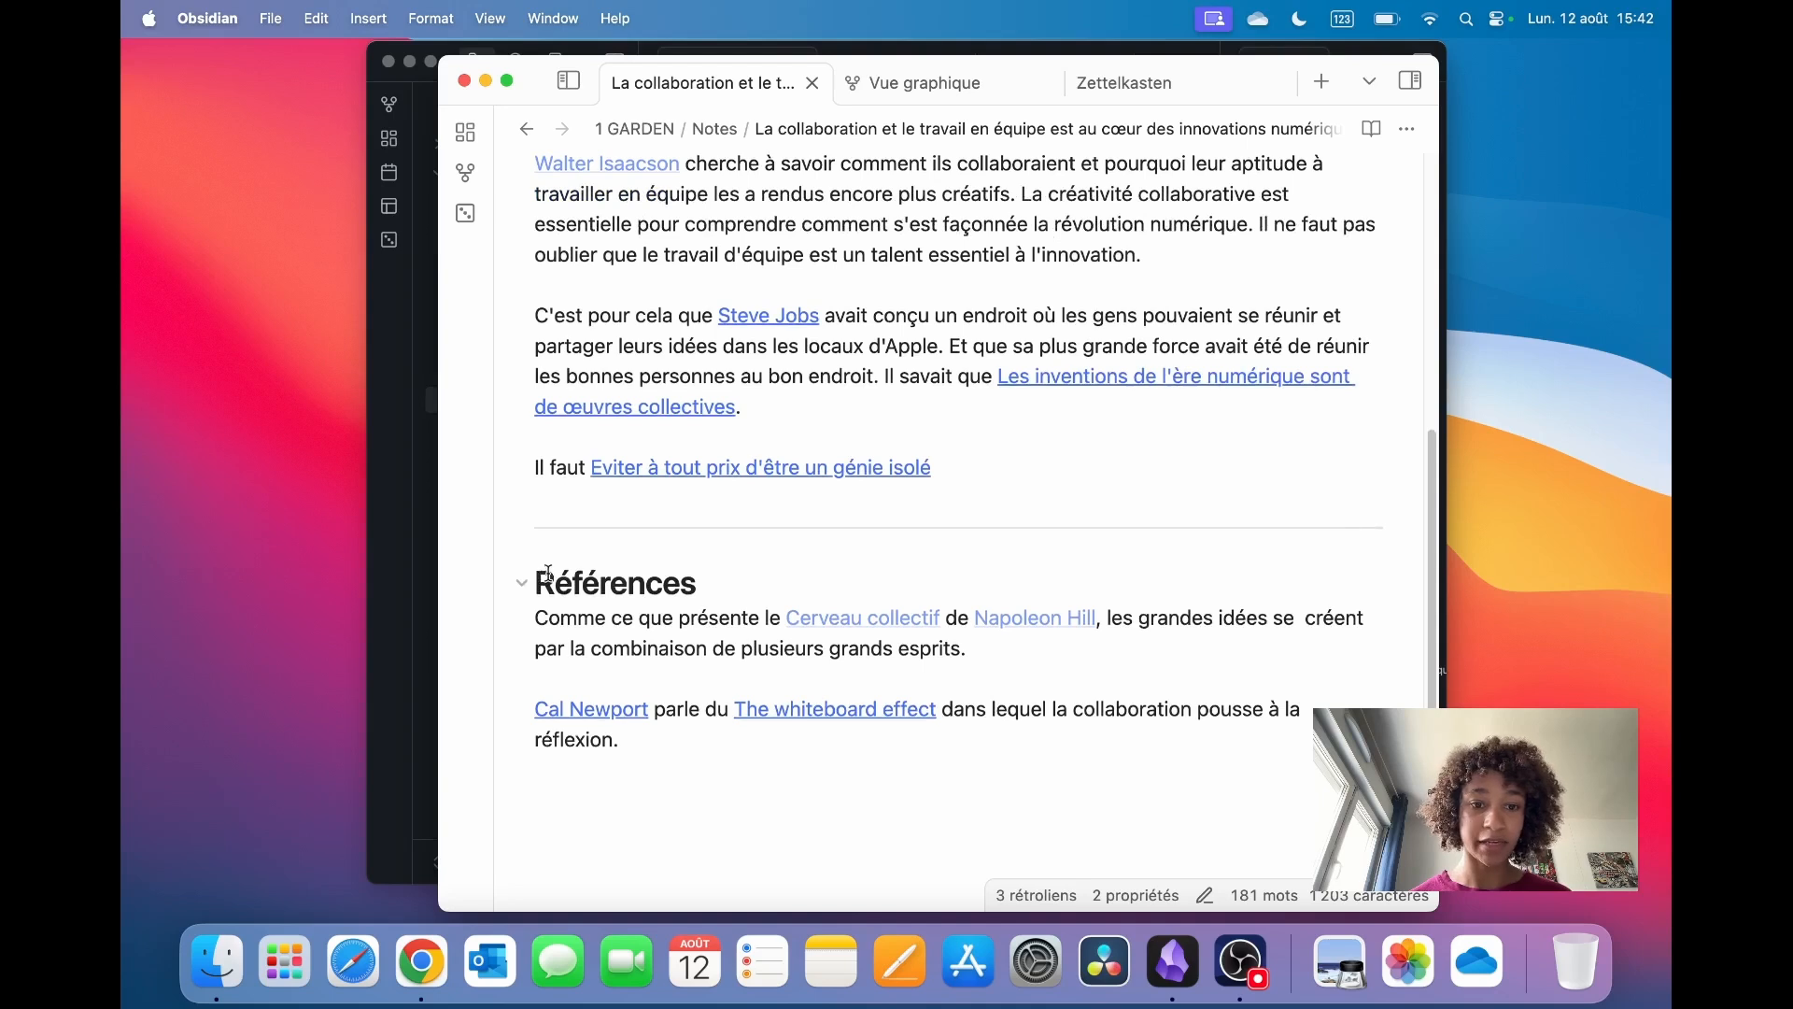
pyautogui.click(539, 579)
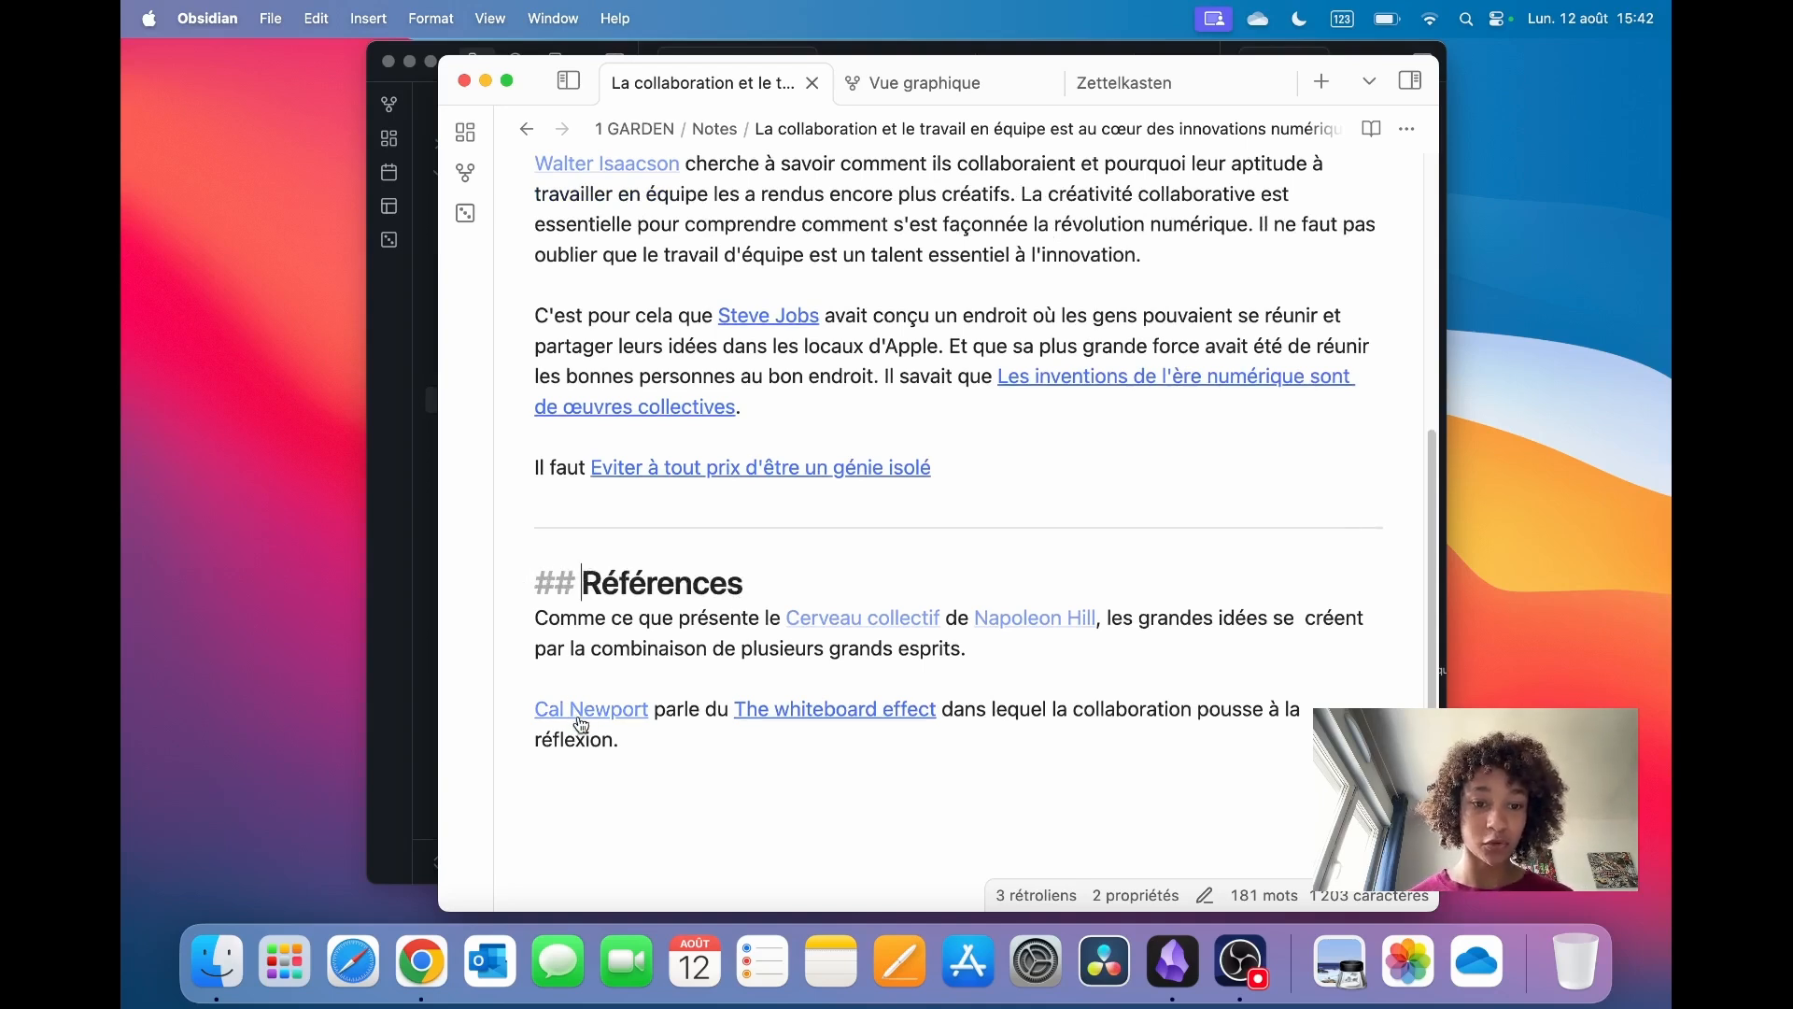
pyautogui.moveTo(661, 739); pyautogui.dragTo(538, 582)
pyautogui.scroll(6, 822, 526)
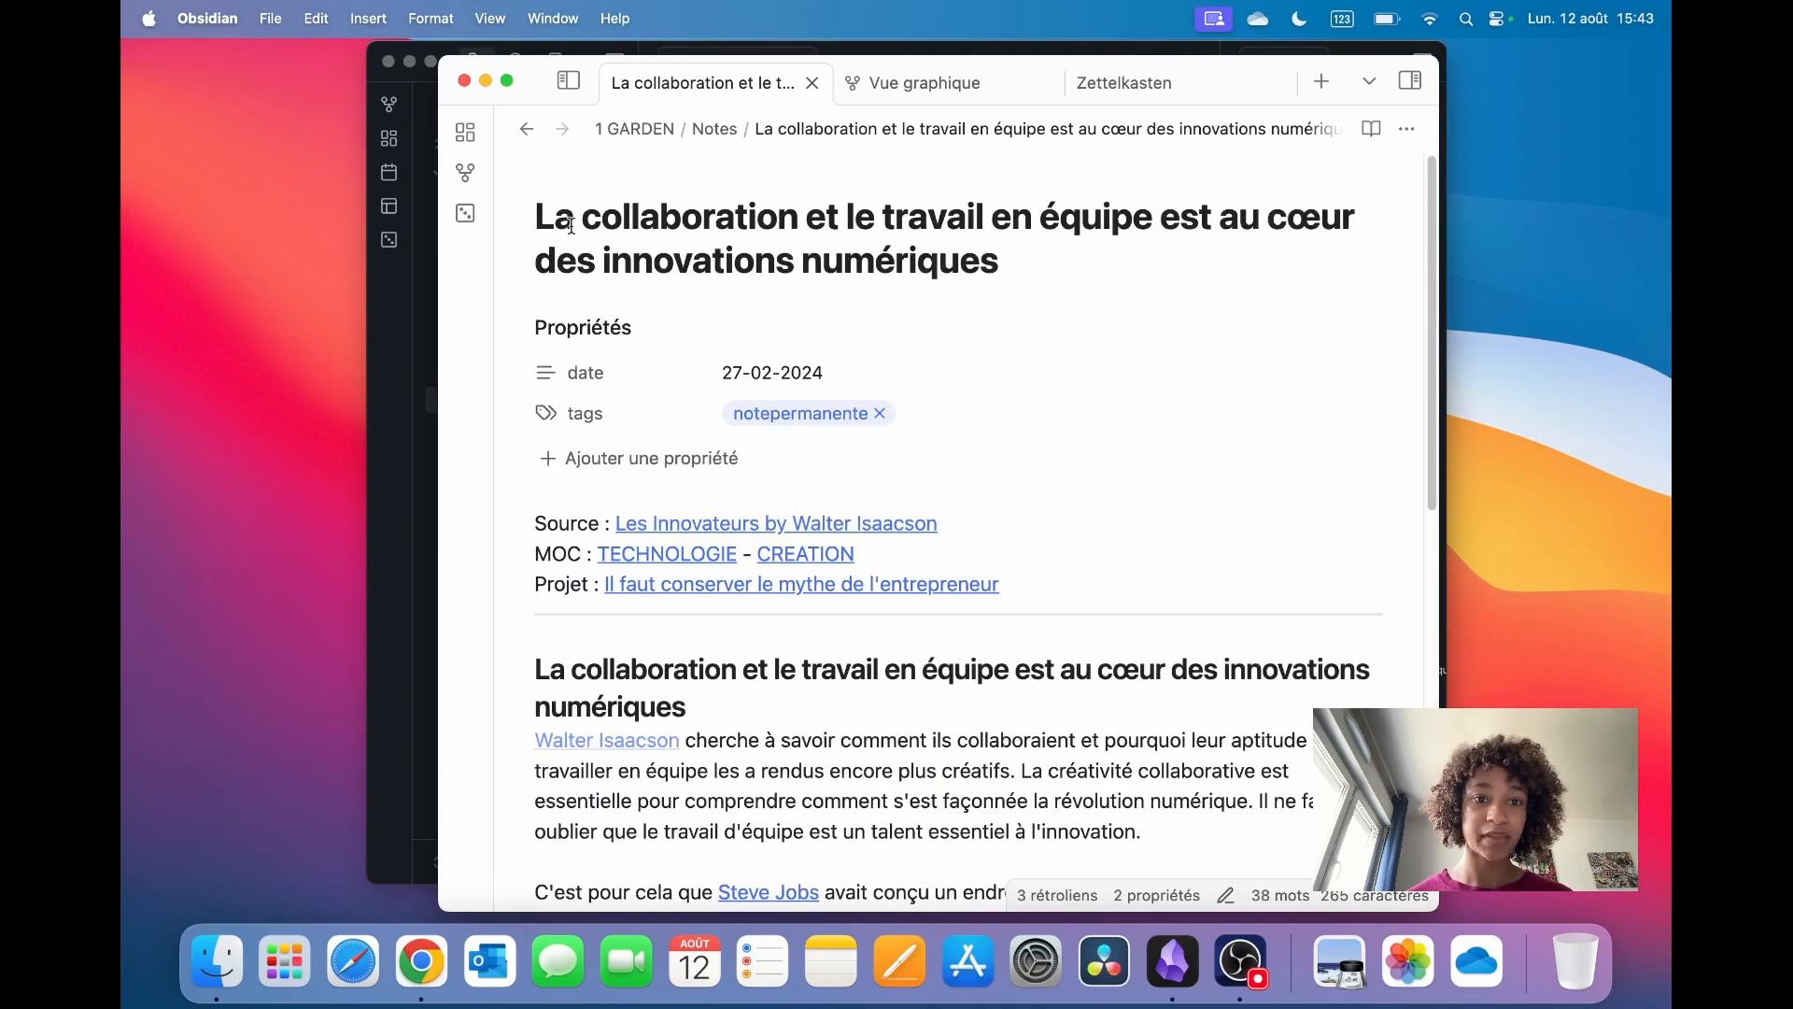
pyautogui.moveTo(539, 214); pyautogui.dragTo(1017, 243)
pyautogui.scroll(-8, 1013, 375)
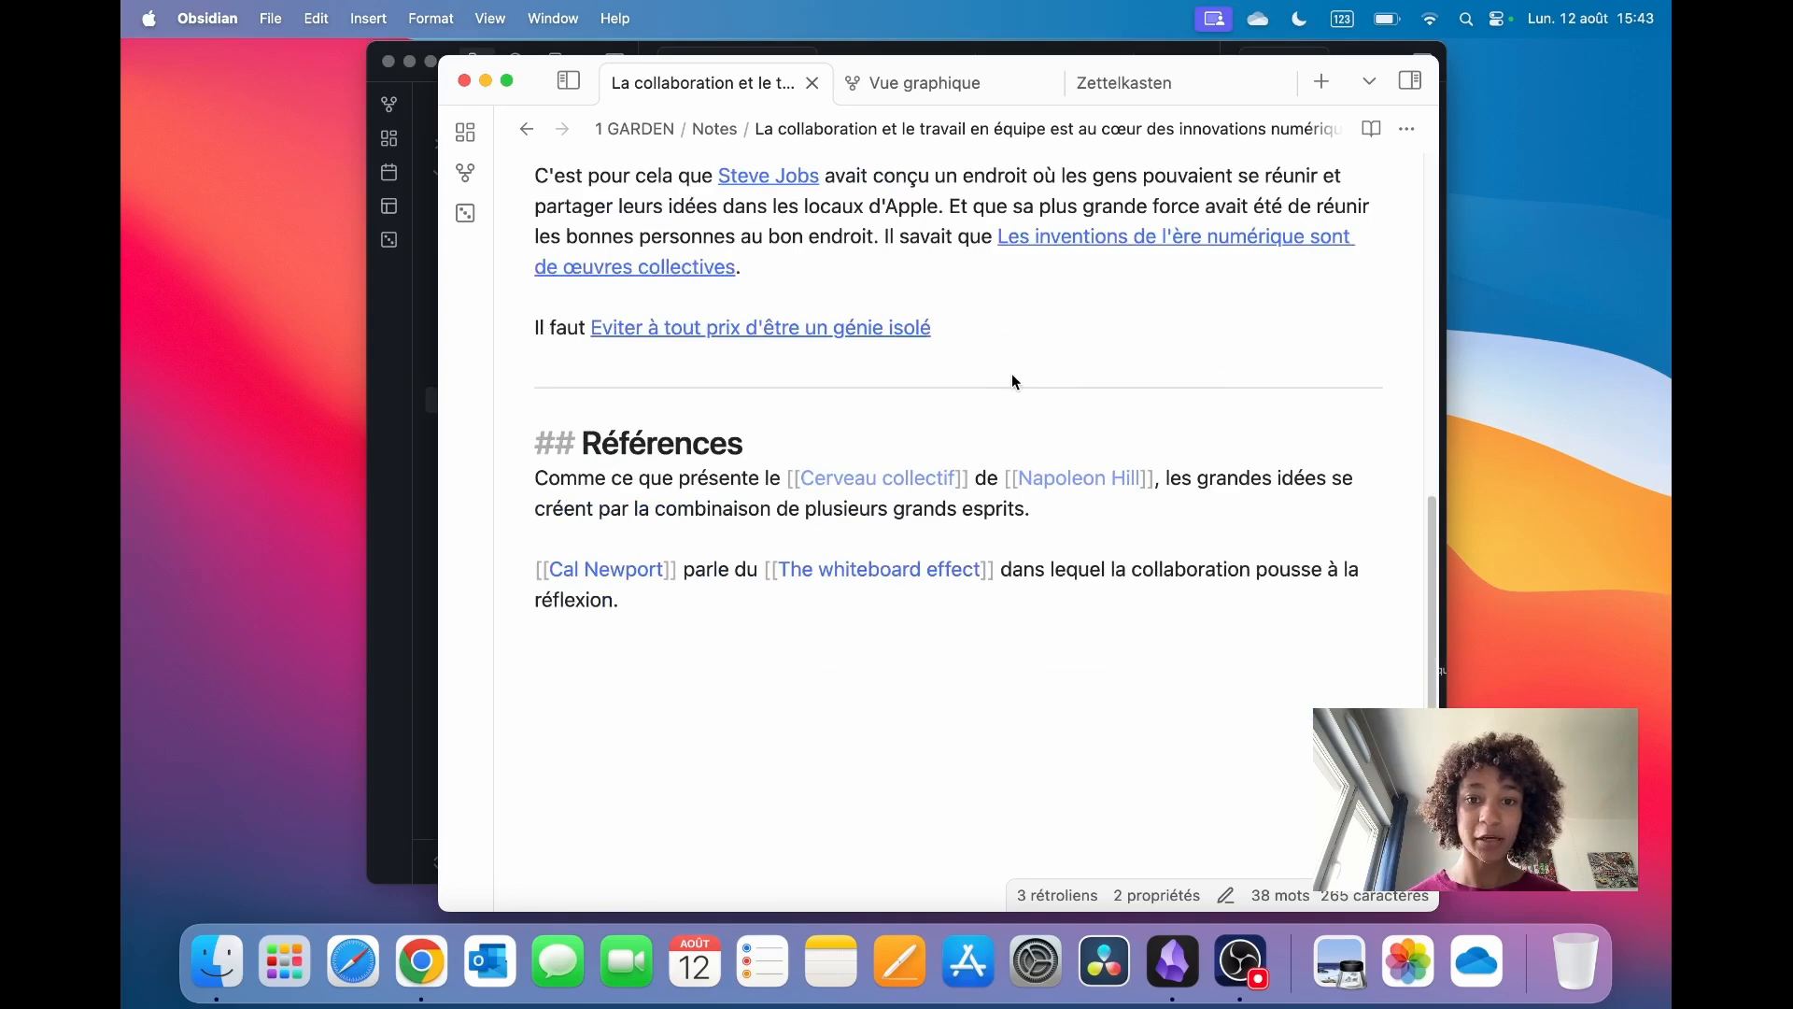
pyautogui.scroll(5, 1019, 402)
pyautogui.click(1001, 458)
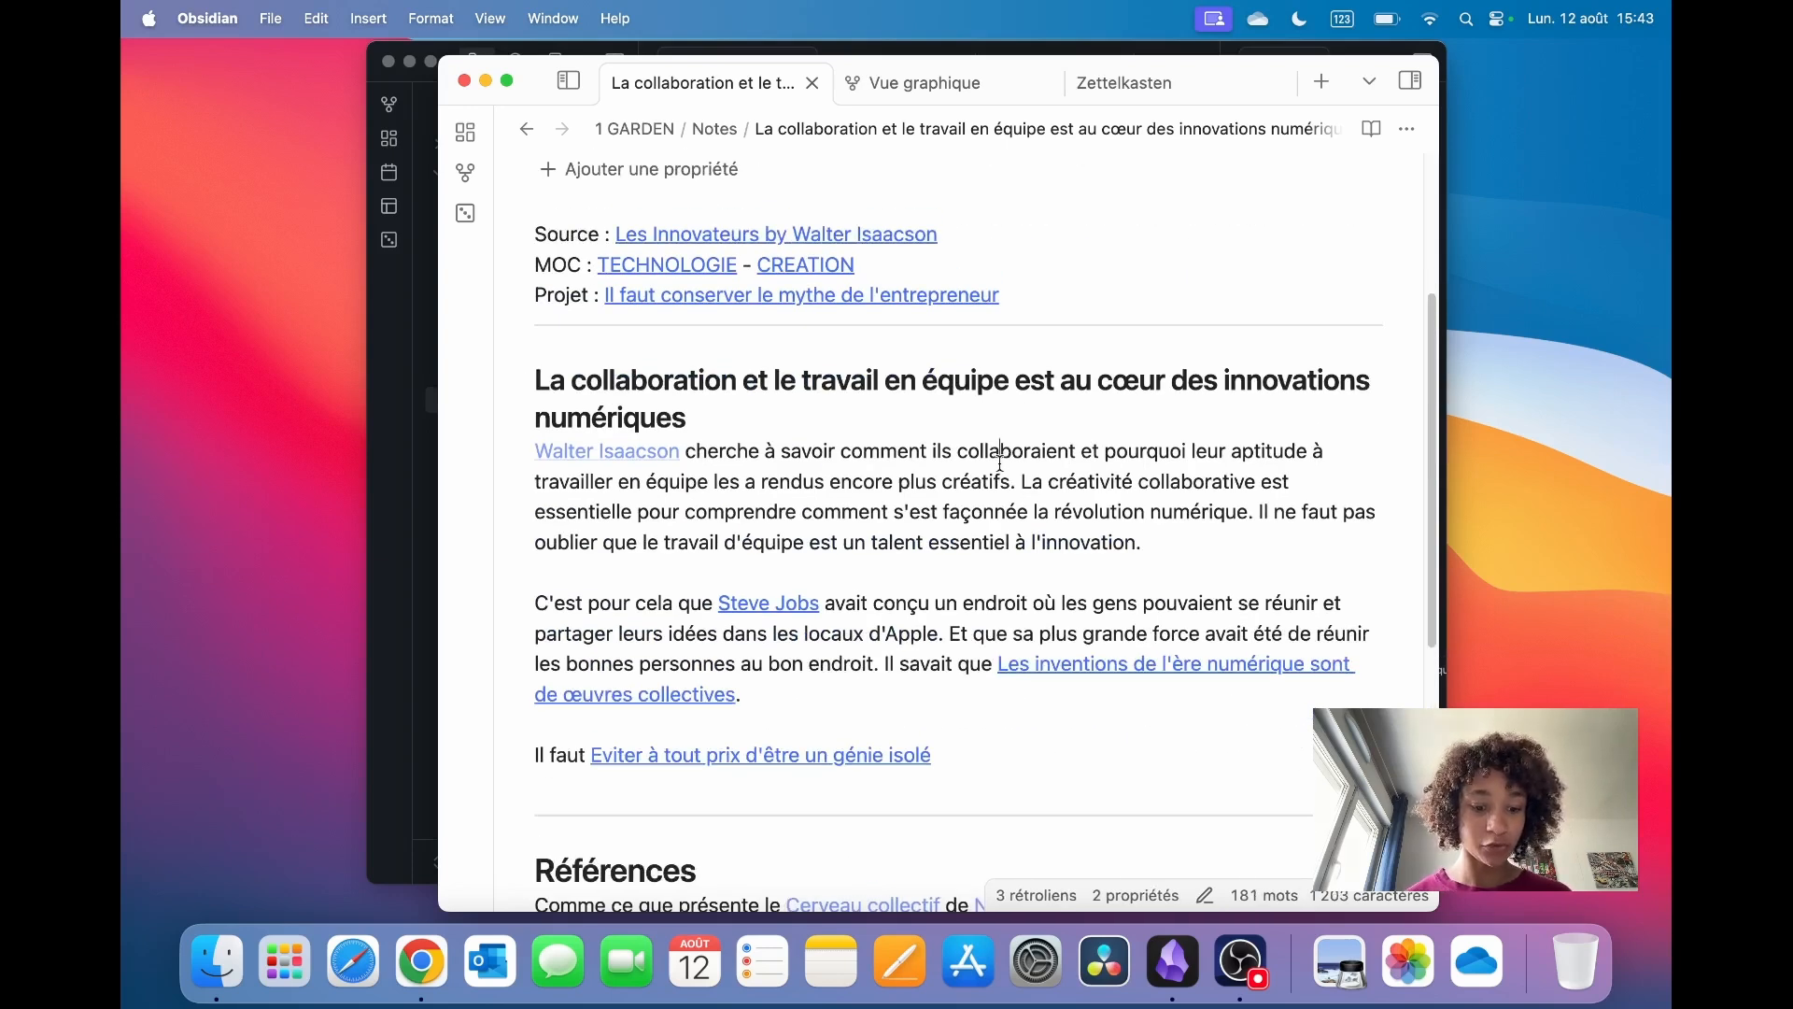
# Step: Open the graph around the collaboration note, hide the graph settings, and narrow the graph pane to widen the note
pyautogui.press('super+shift+g')
pyautogui.scroll(5, 1228, 509)
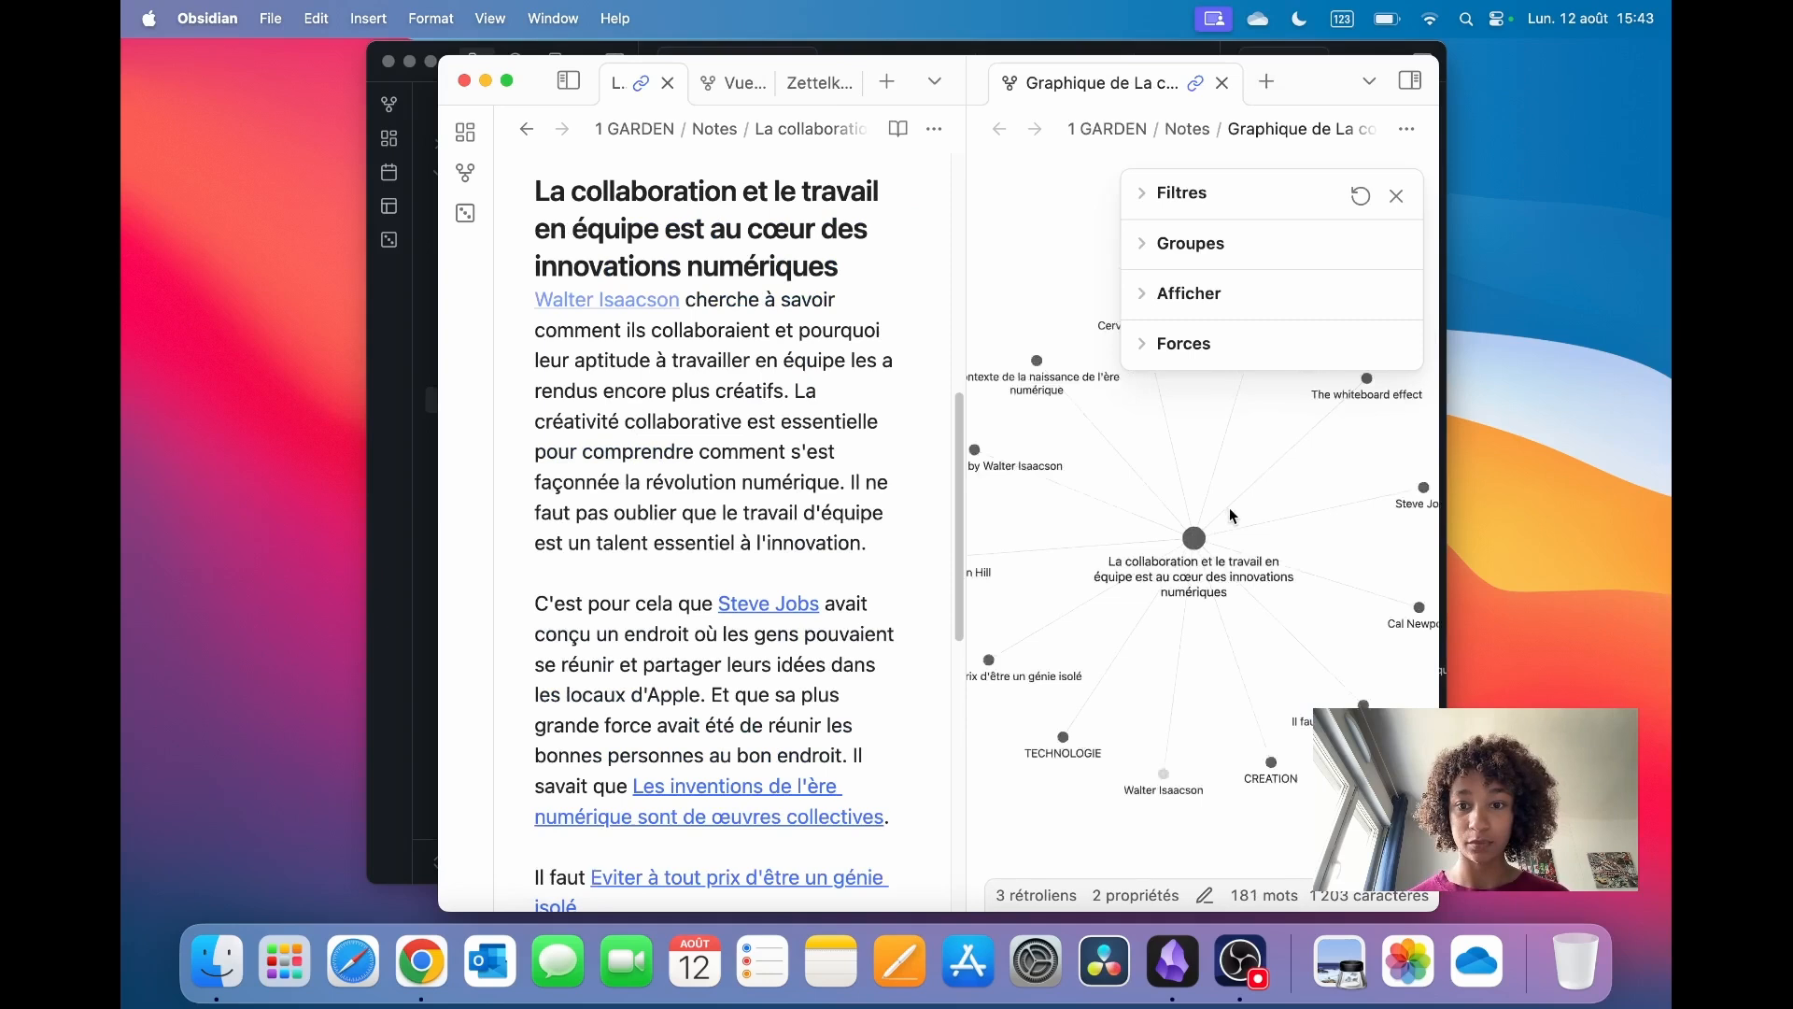
pyautogui.click(1396, 196)
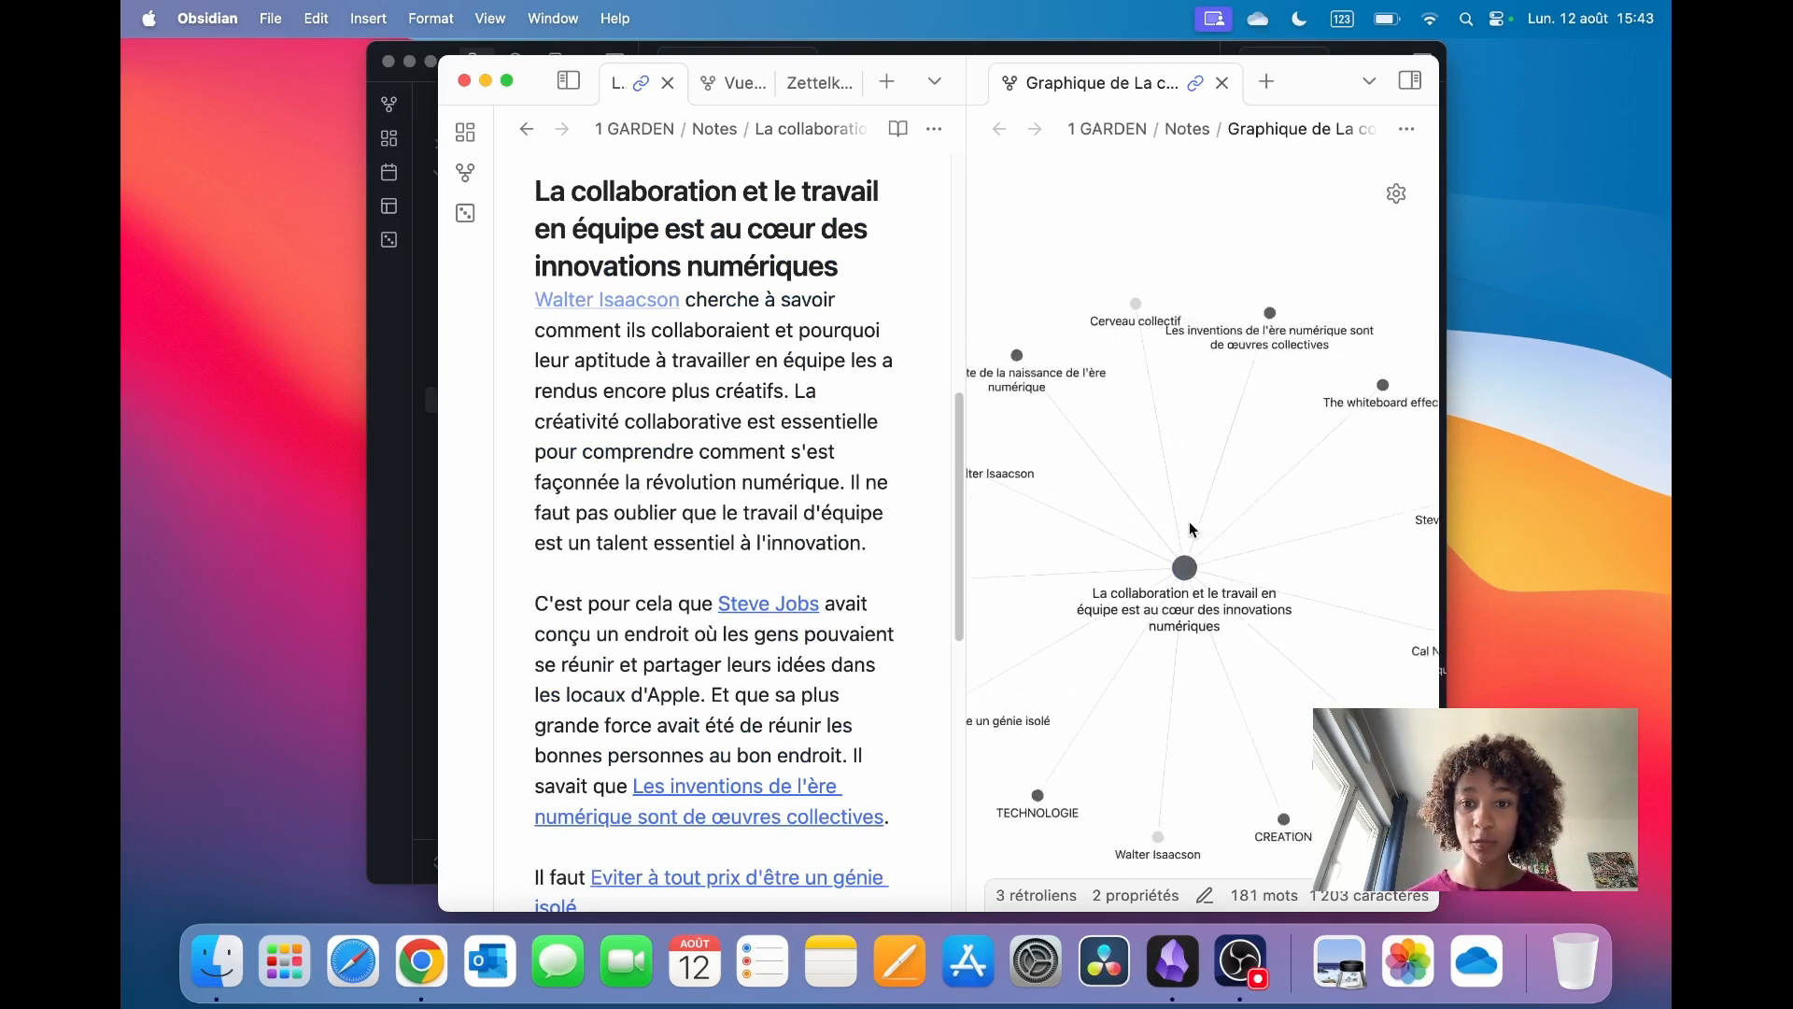
pyautogui.moveTo(1194, 558)
pyautogui.mouseDown()
pyautogui.moveTo(1163, 511)
pyautogui.moveTo(1199, 538)
pyautogui.mouseUp()
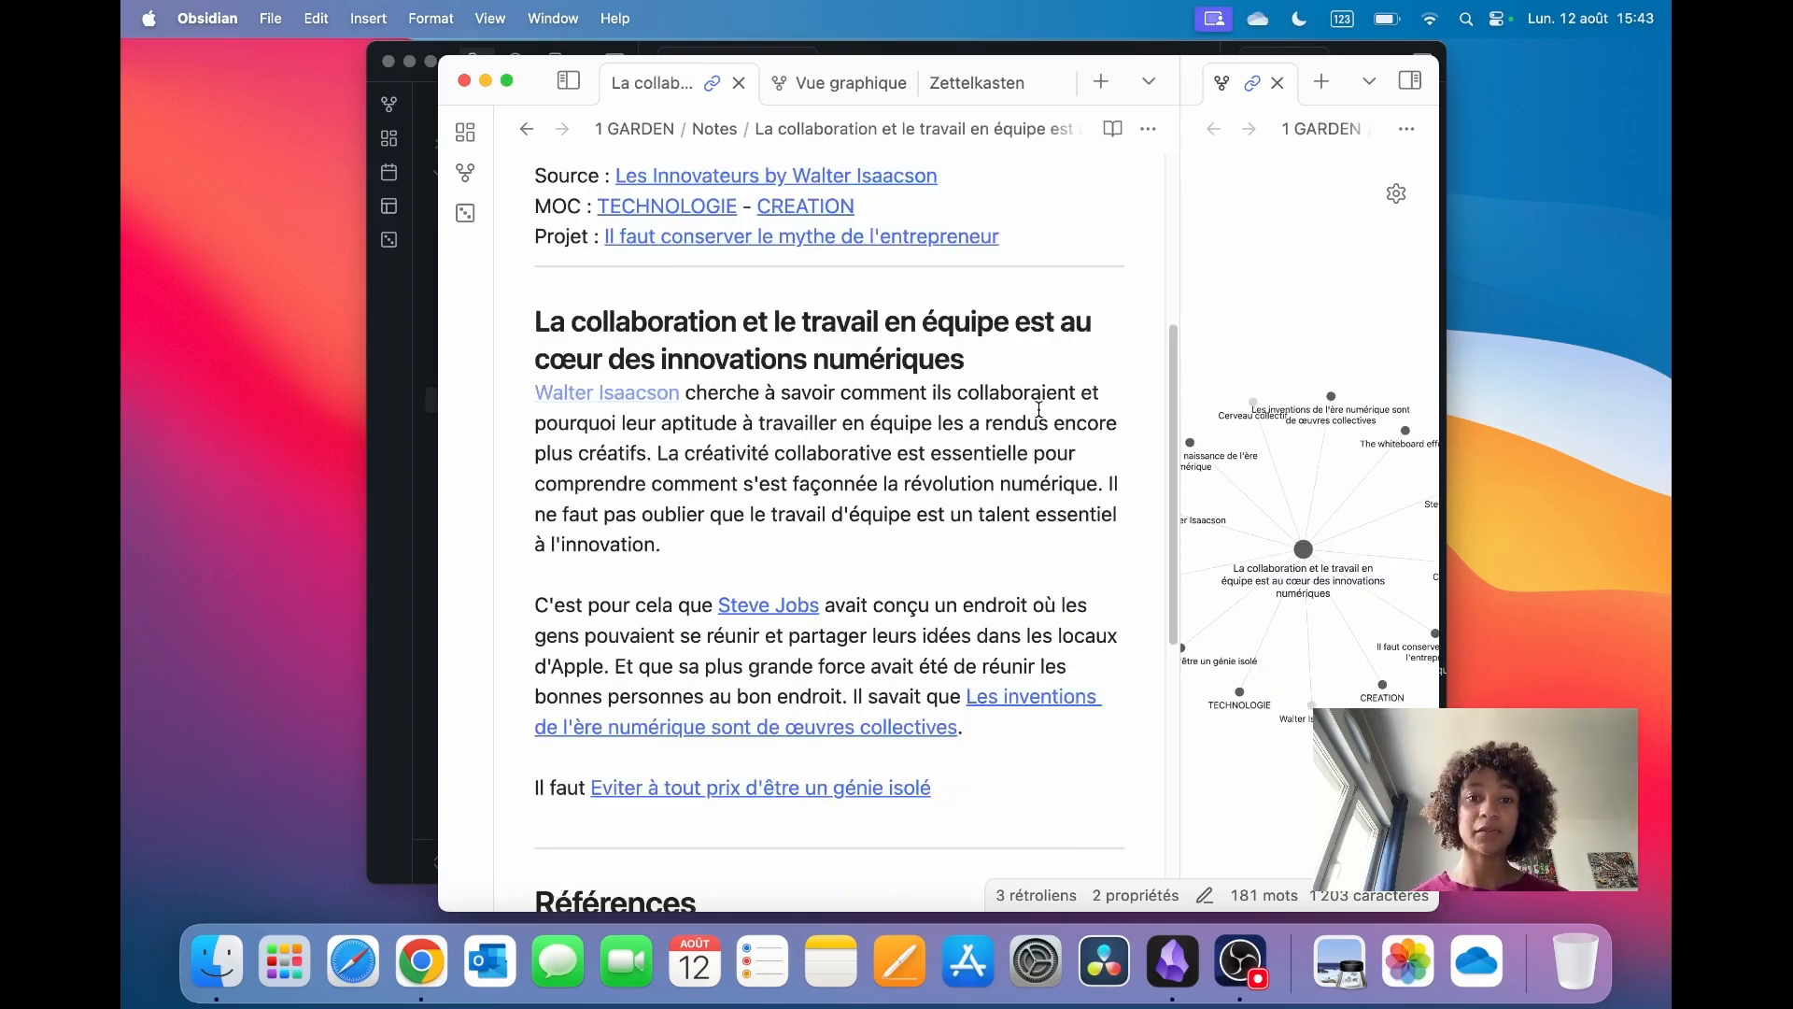
# Step: Review the collaboration note's structure beside its graph, highlighting the MOC and Projet links and the Références section
pyautogui.scroll(5, 1038, 411)
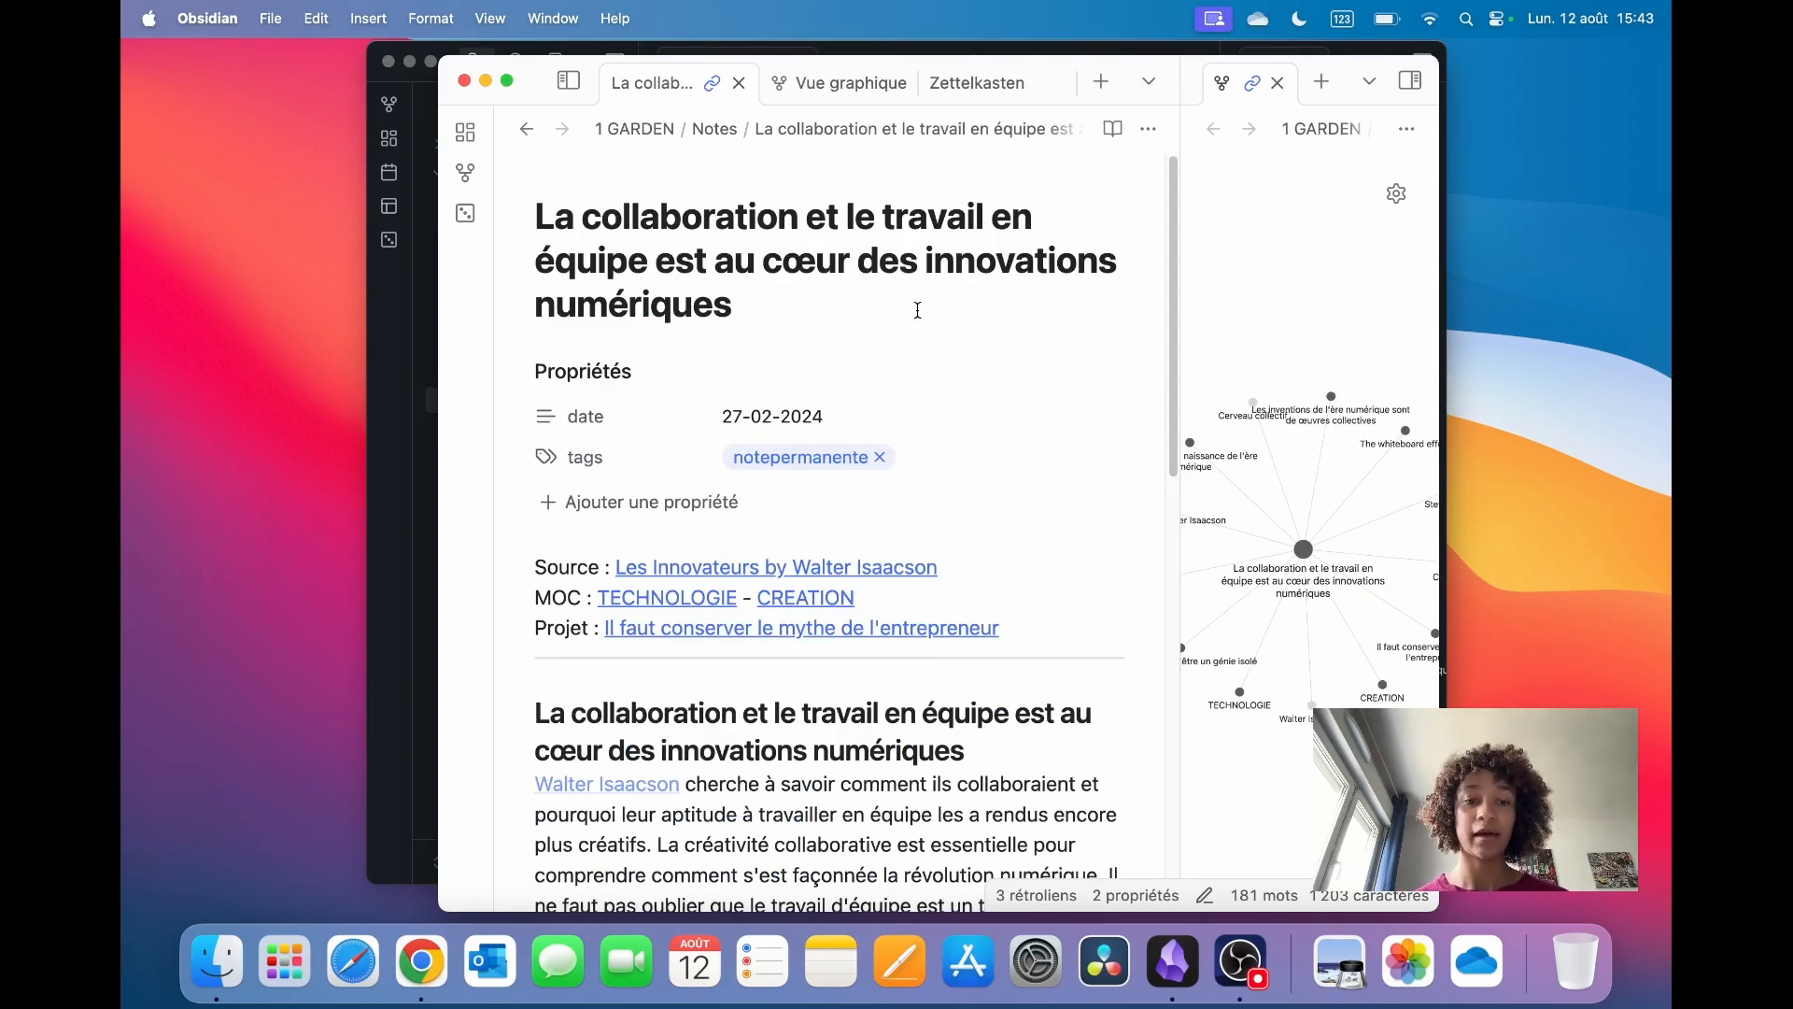
pyautogui.scroll(-8, 892, 430)
pyautogui.scroll(5, 901, 448)
pyautogui.scroll(3, 868, 467)
pyautogui.moveTo(1000, 539); pyautogui.dragTo(526, 477)
pyautogui.moveTo(1036, 548); pyautogui.dragTo(529, 505)
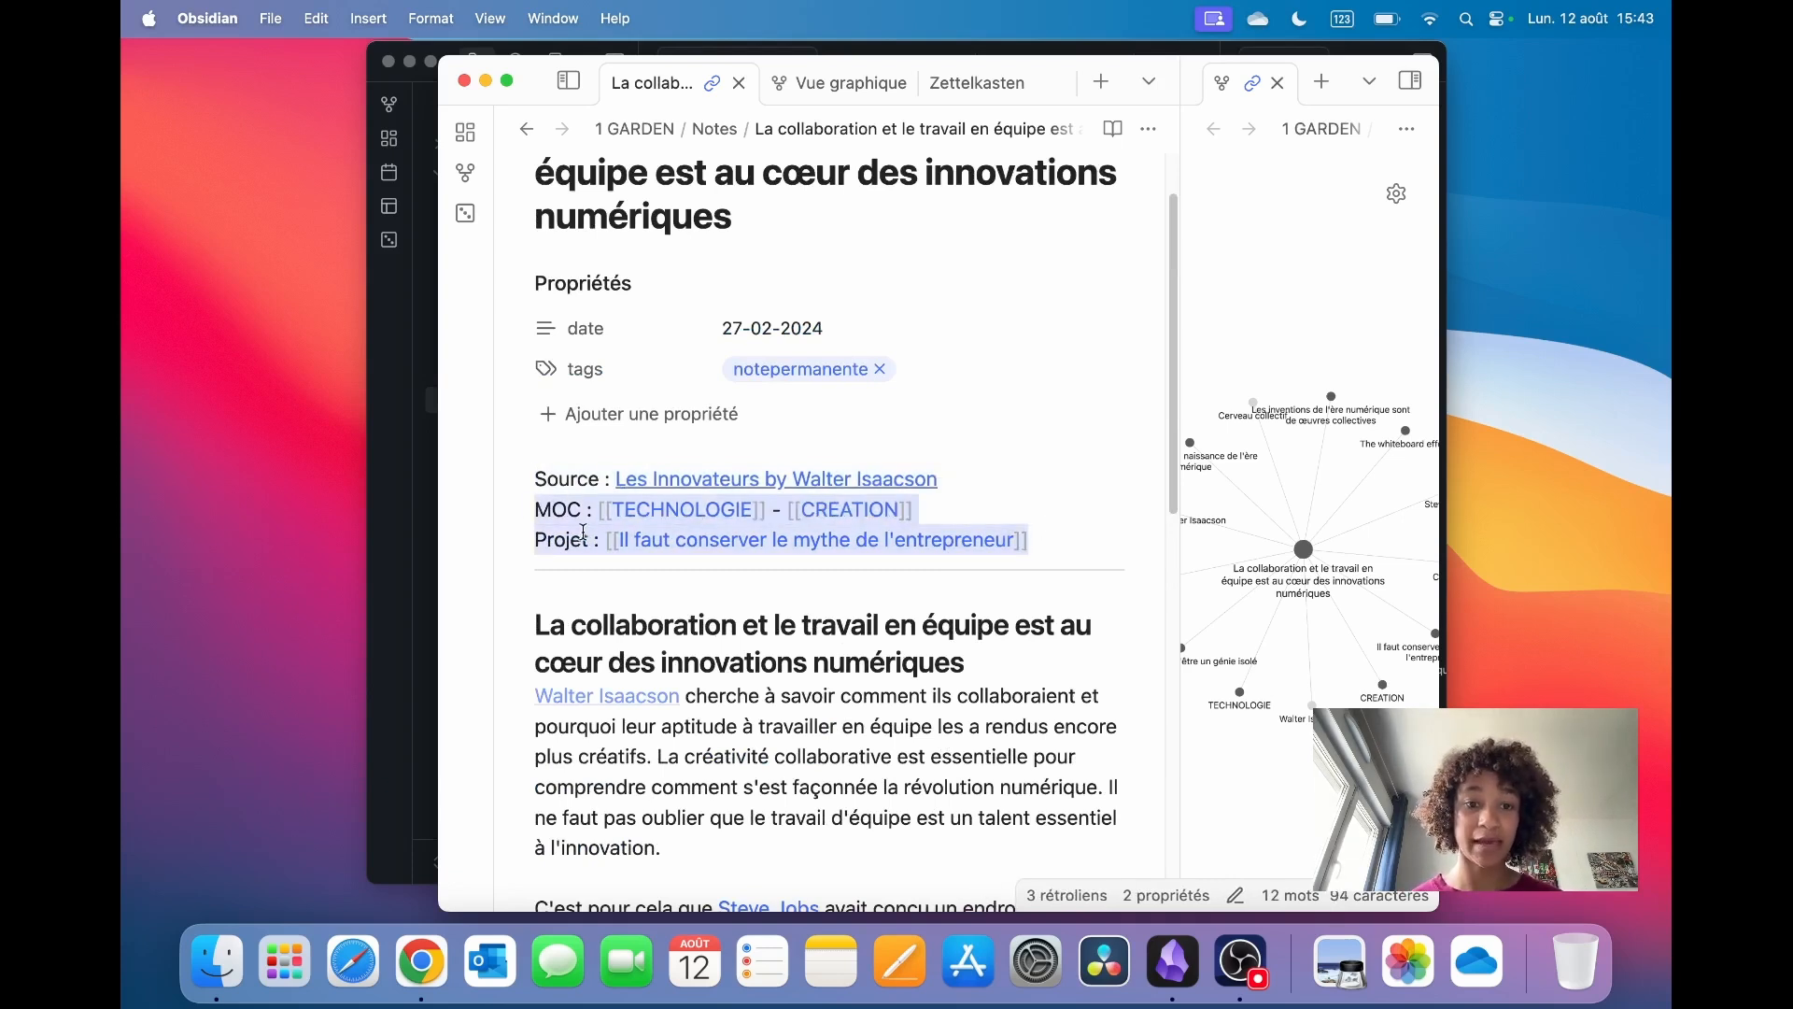
pyautogui.click(754, 626)
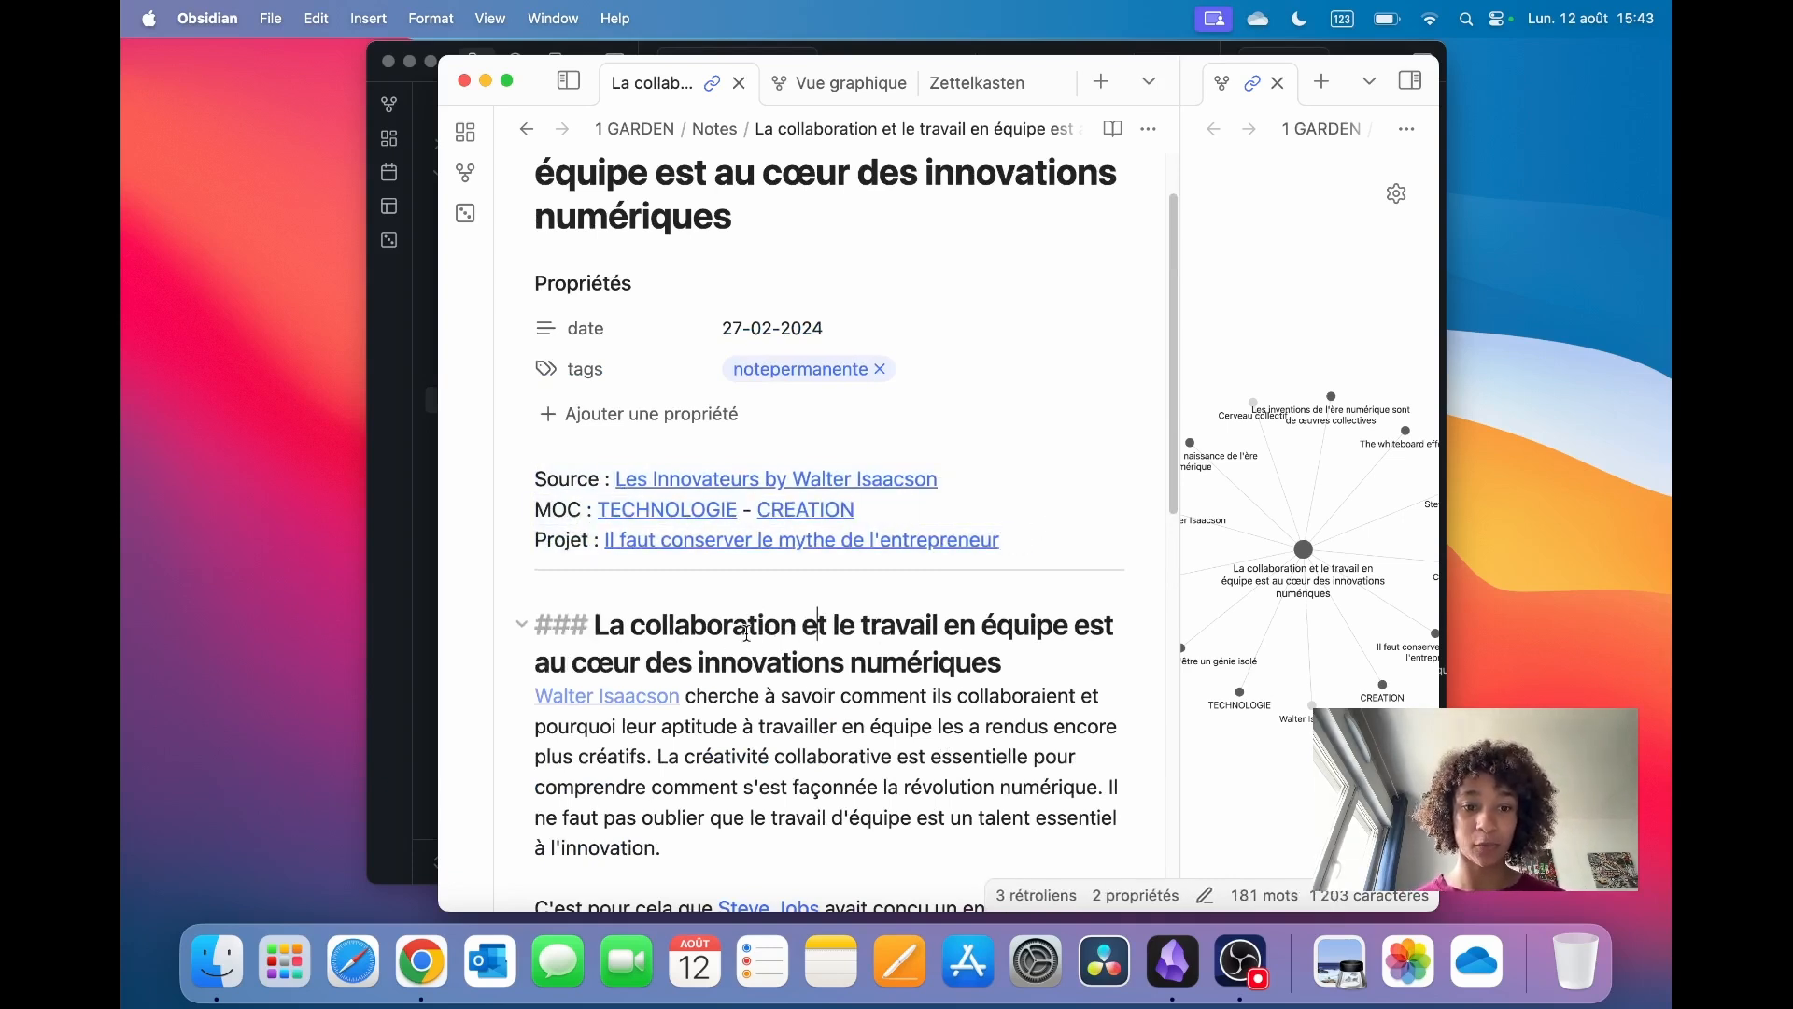
pyautogui.scroll(-10, 771, 597)
pyautogui.moveTo(893, 535); pyautogui.dragTo(534, 336)
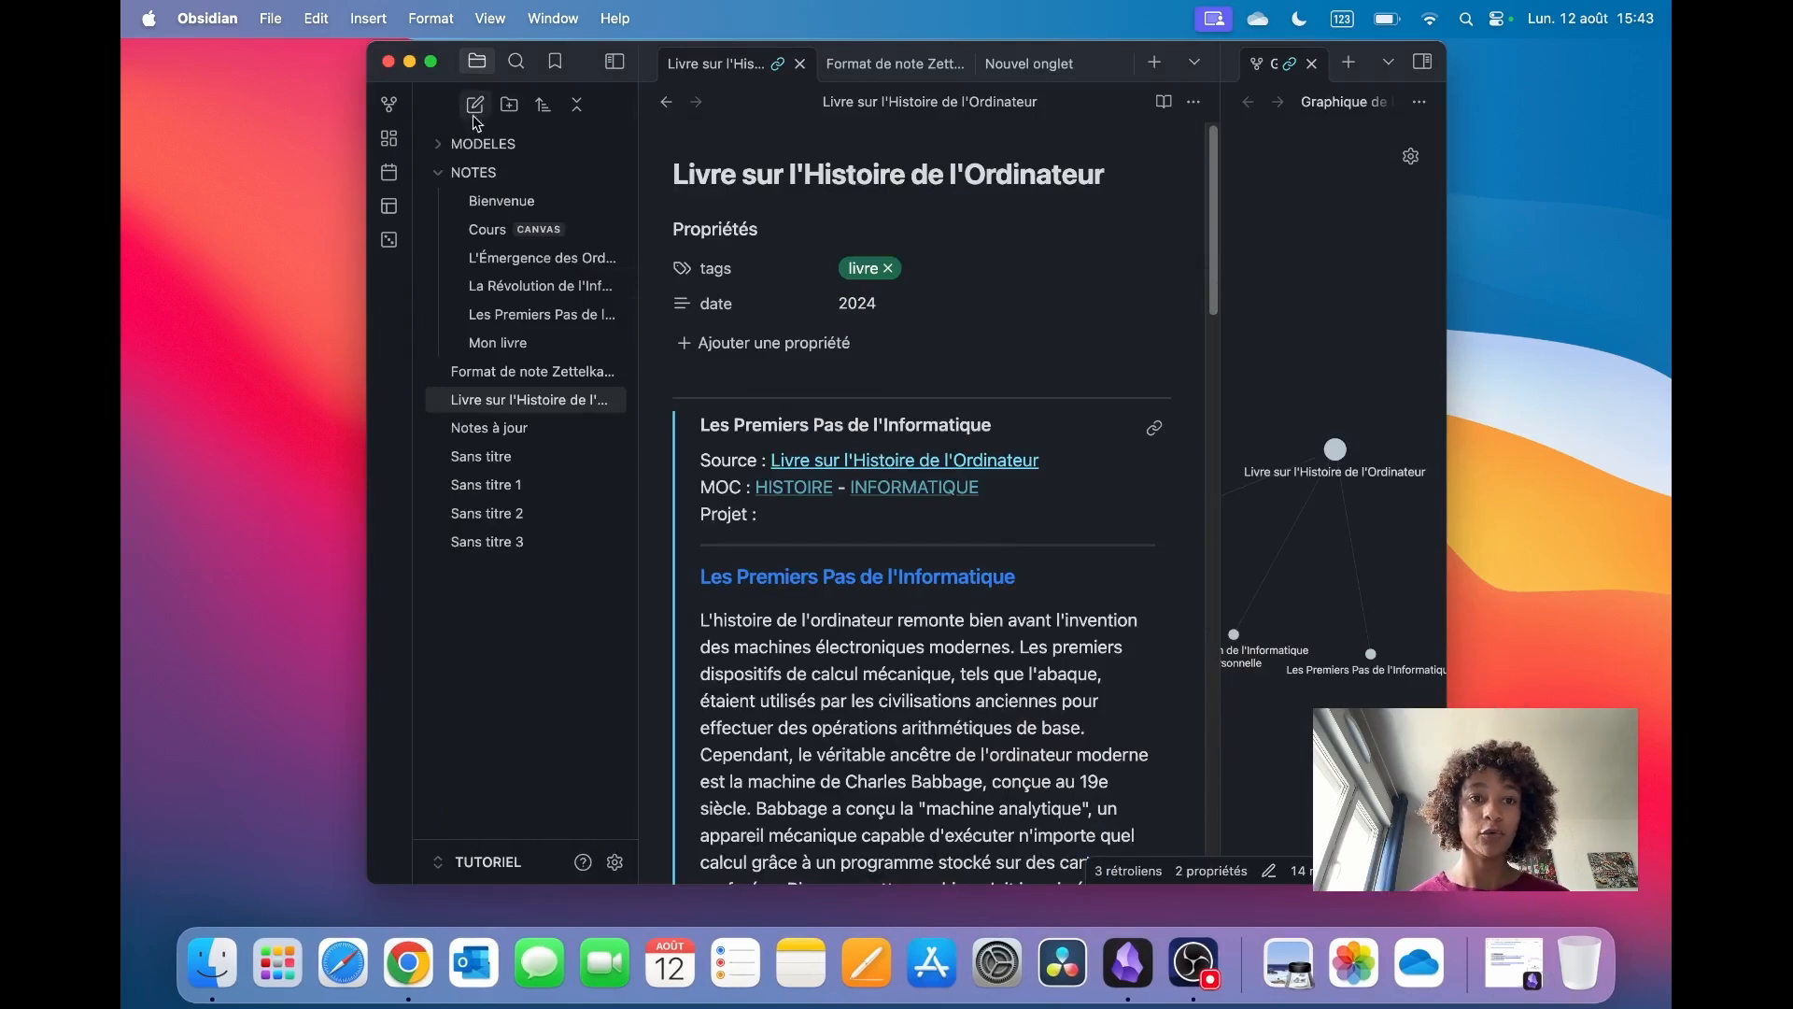
# Step: Return to the TUTORIEL vault, hide its file list, and review the first embedded note in Livre sur l'Histoire de l'Ordinateur
pyautogui.click(615, 62)
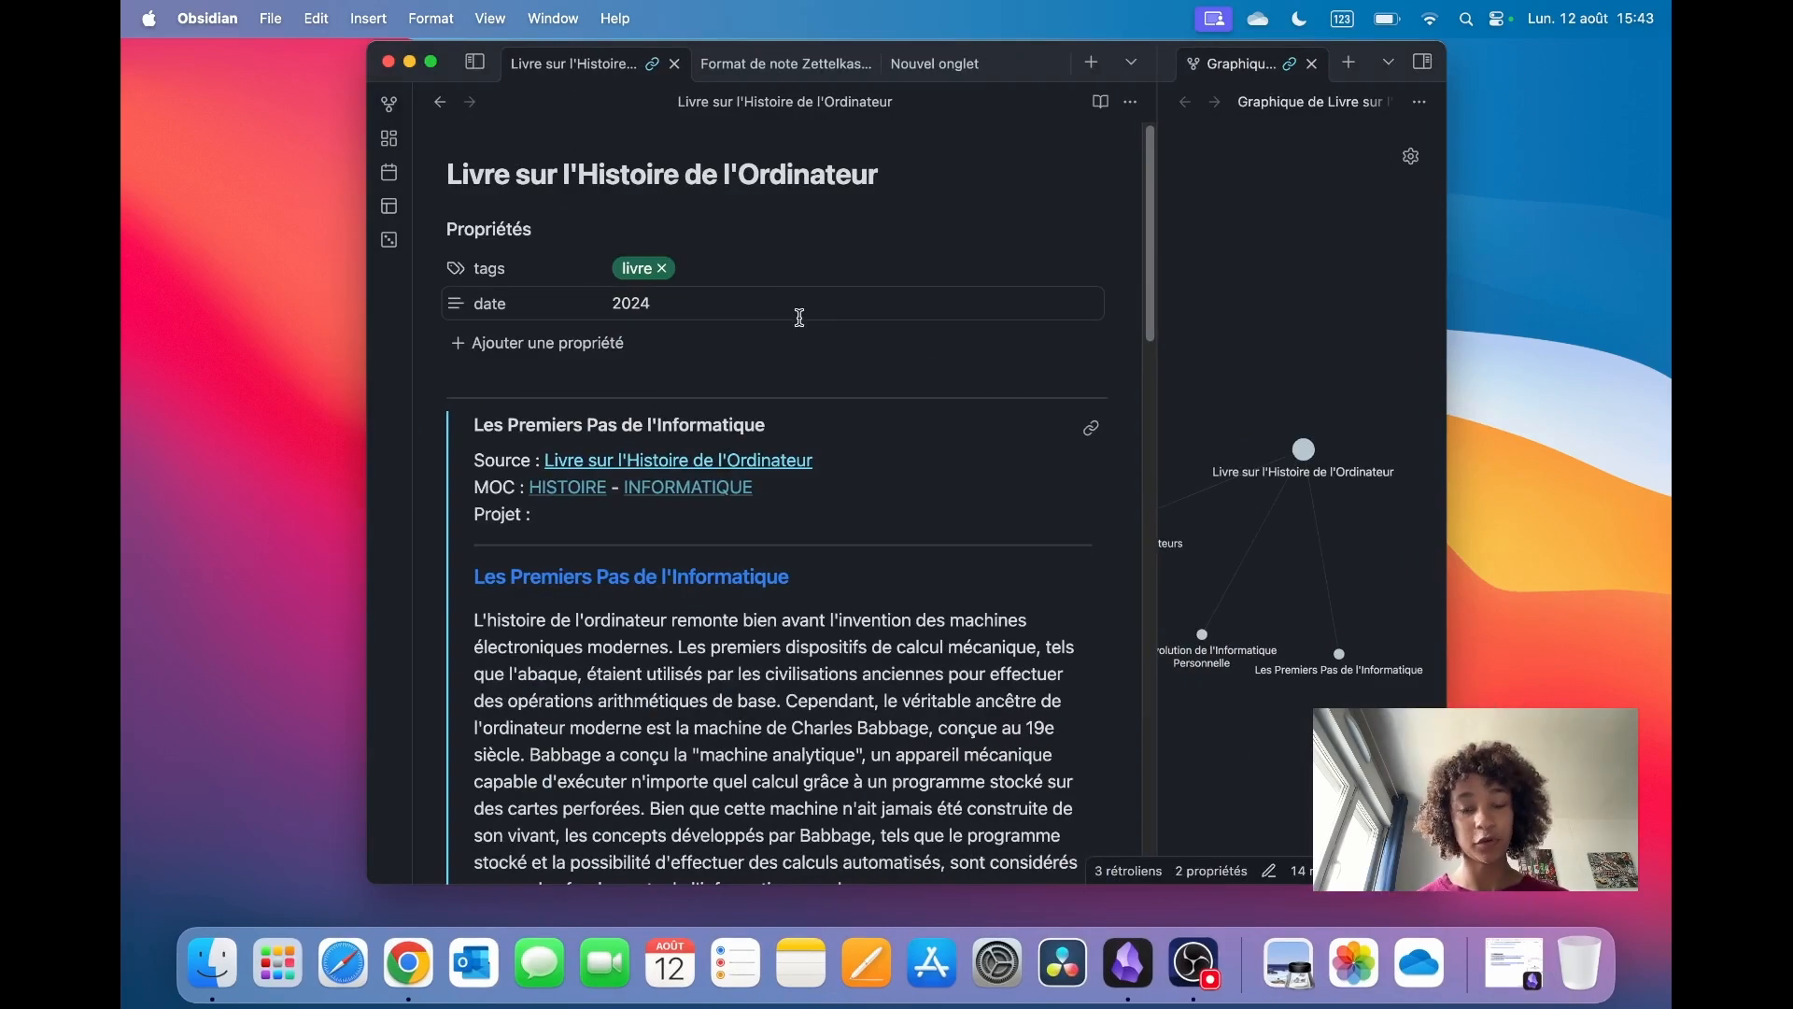
pyautogui.scroll(-4, 812, 584)
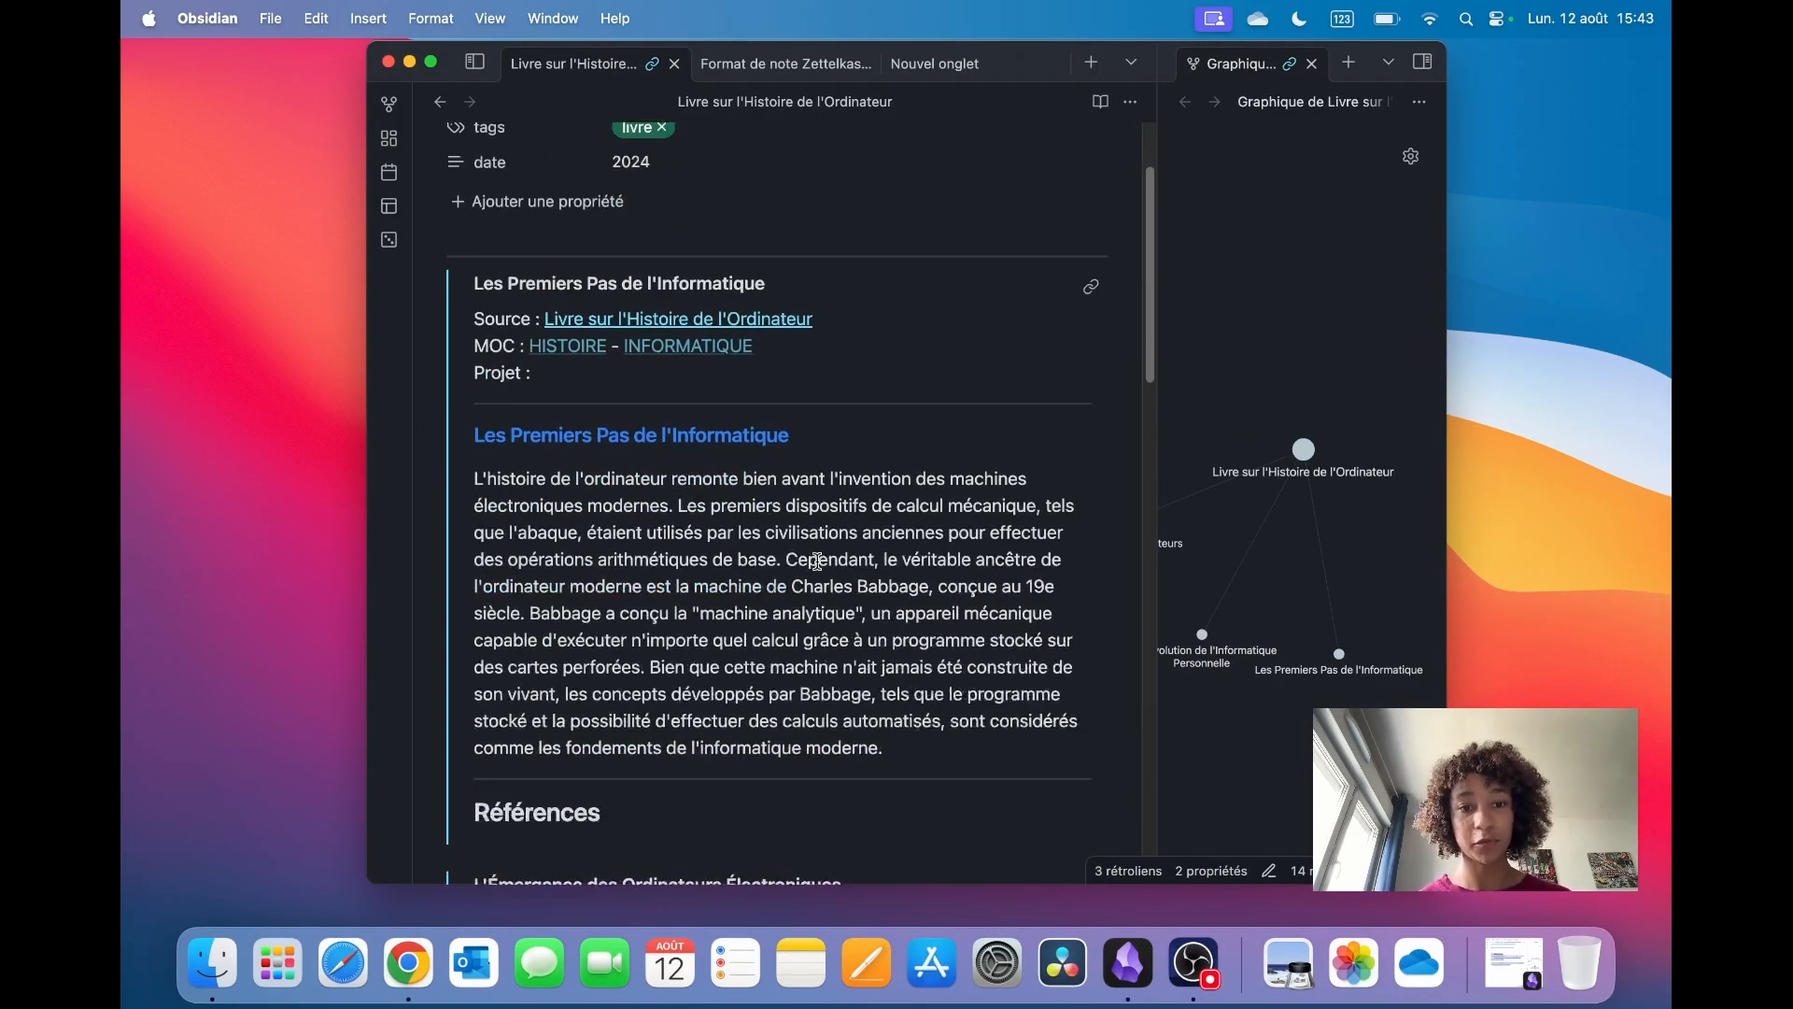